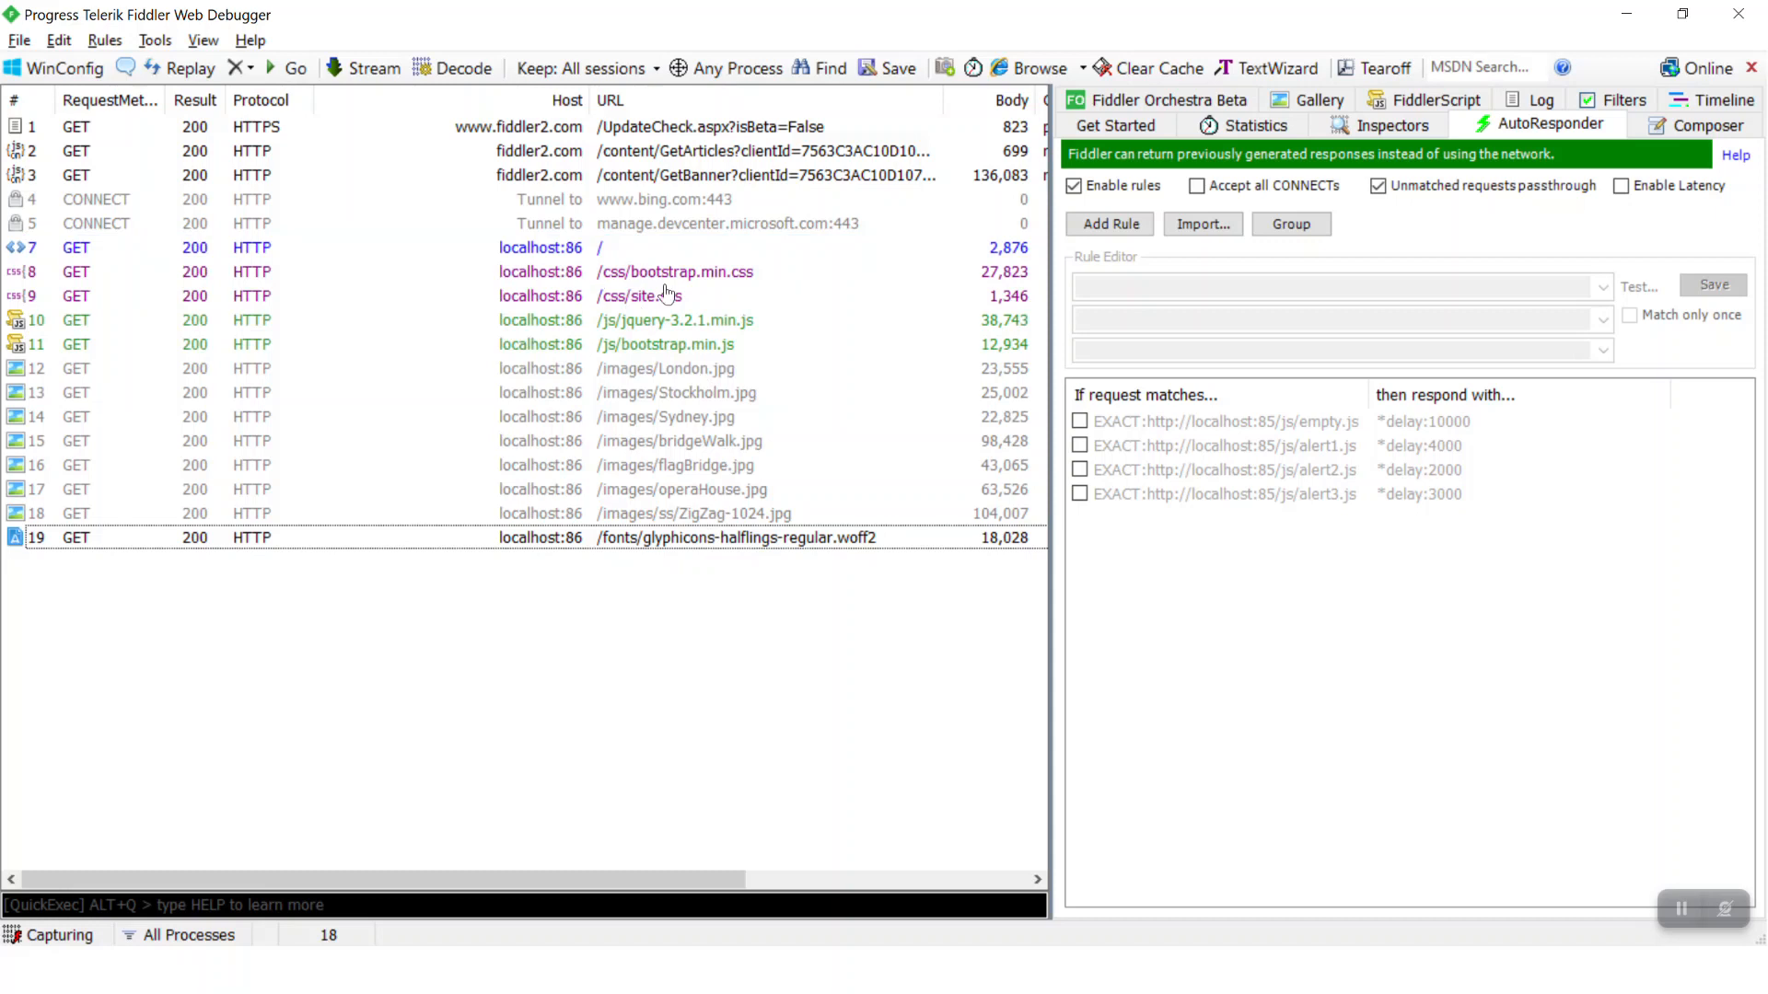
# Mark the /css/bootstrap.min.css session in orange and deselect it to reveal the marking
pyautogui.rightClick(704, 279)
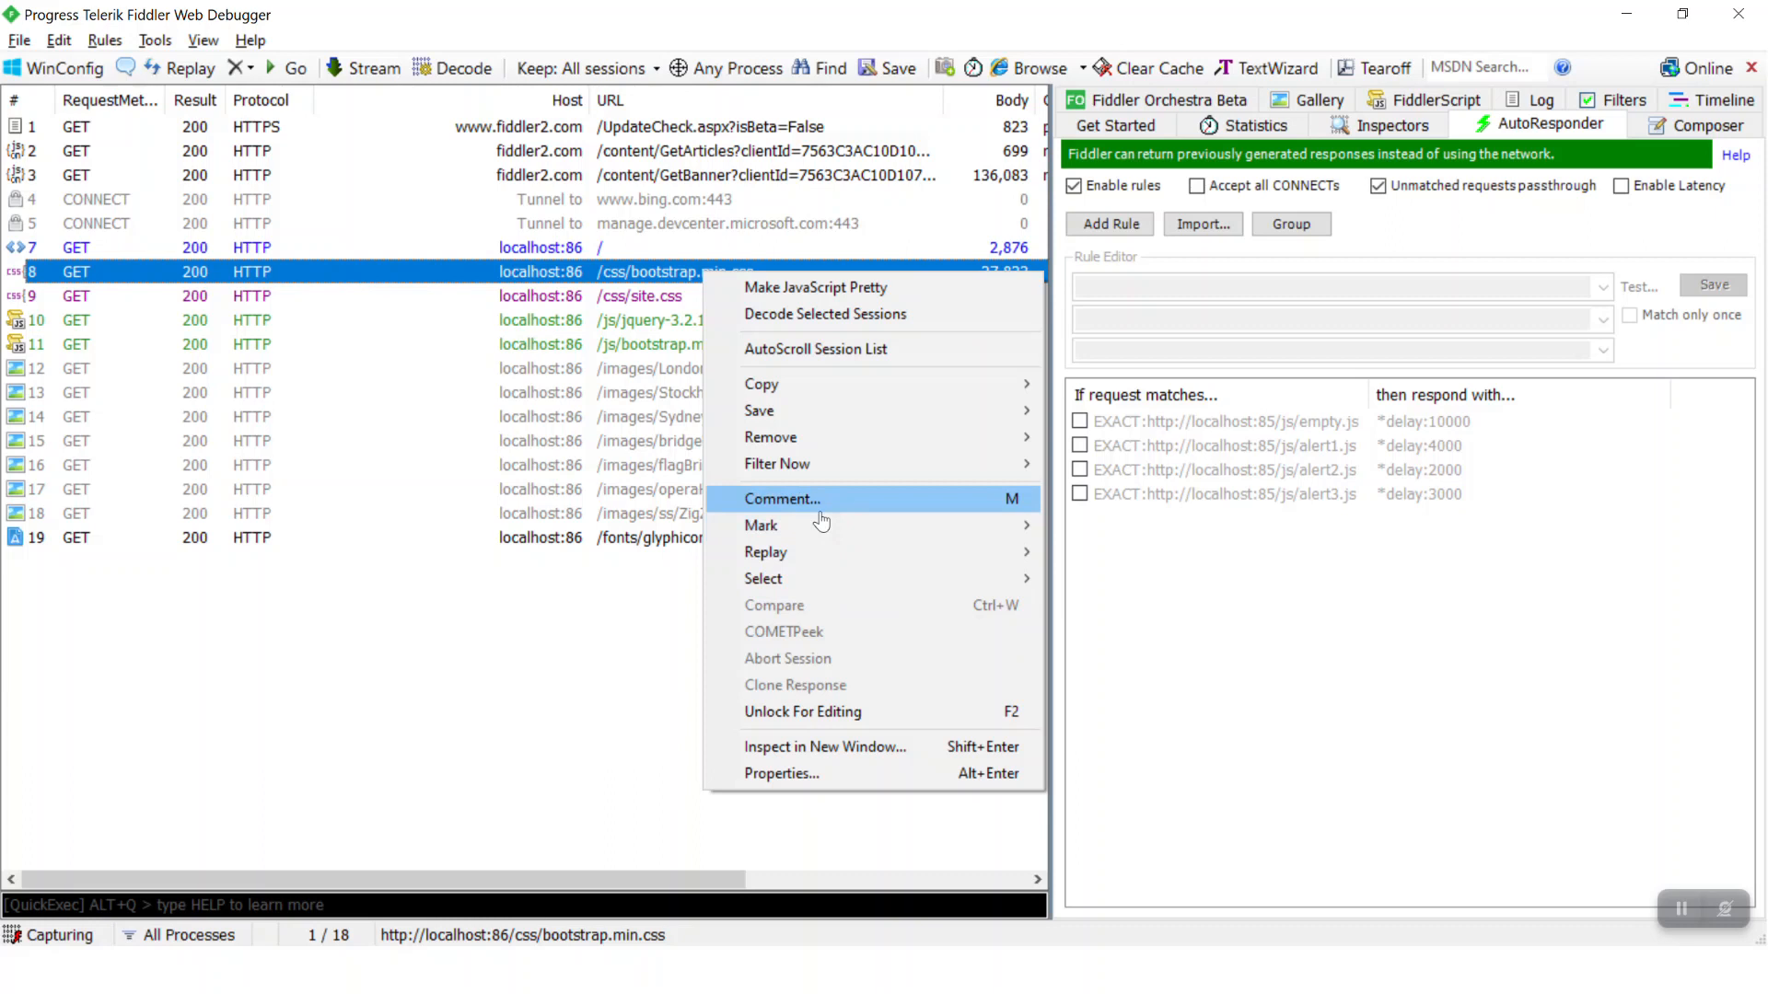
pyautogui.moveTo(796, 526)
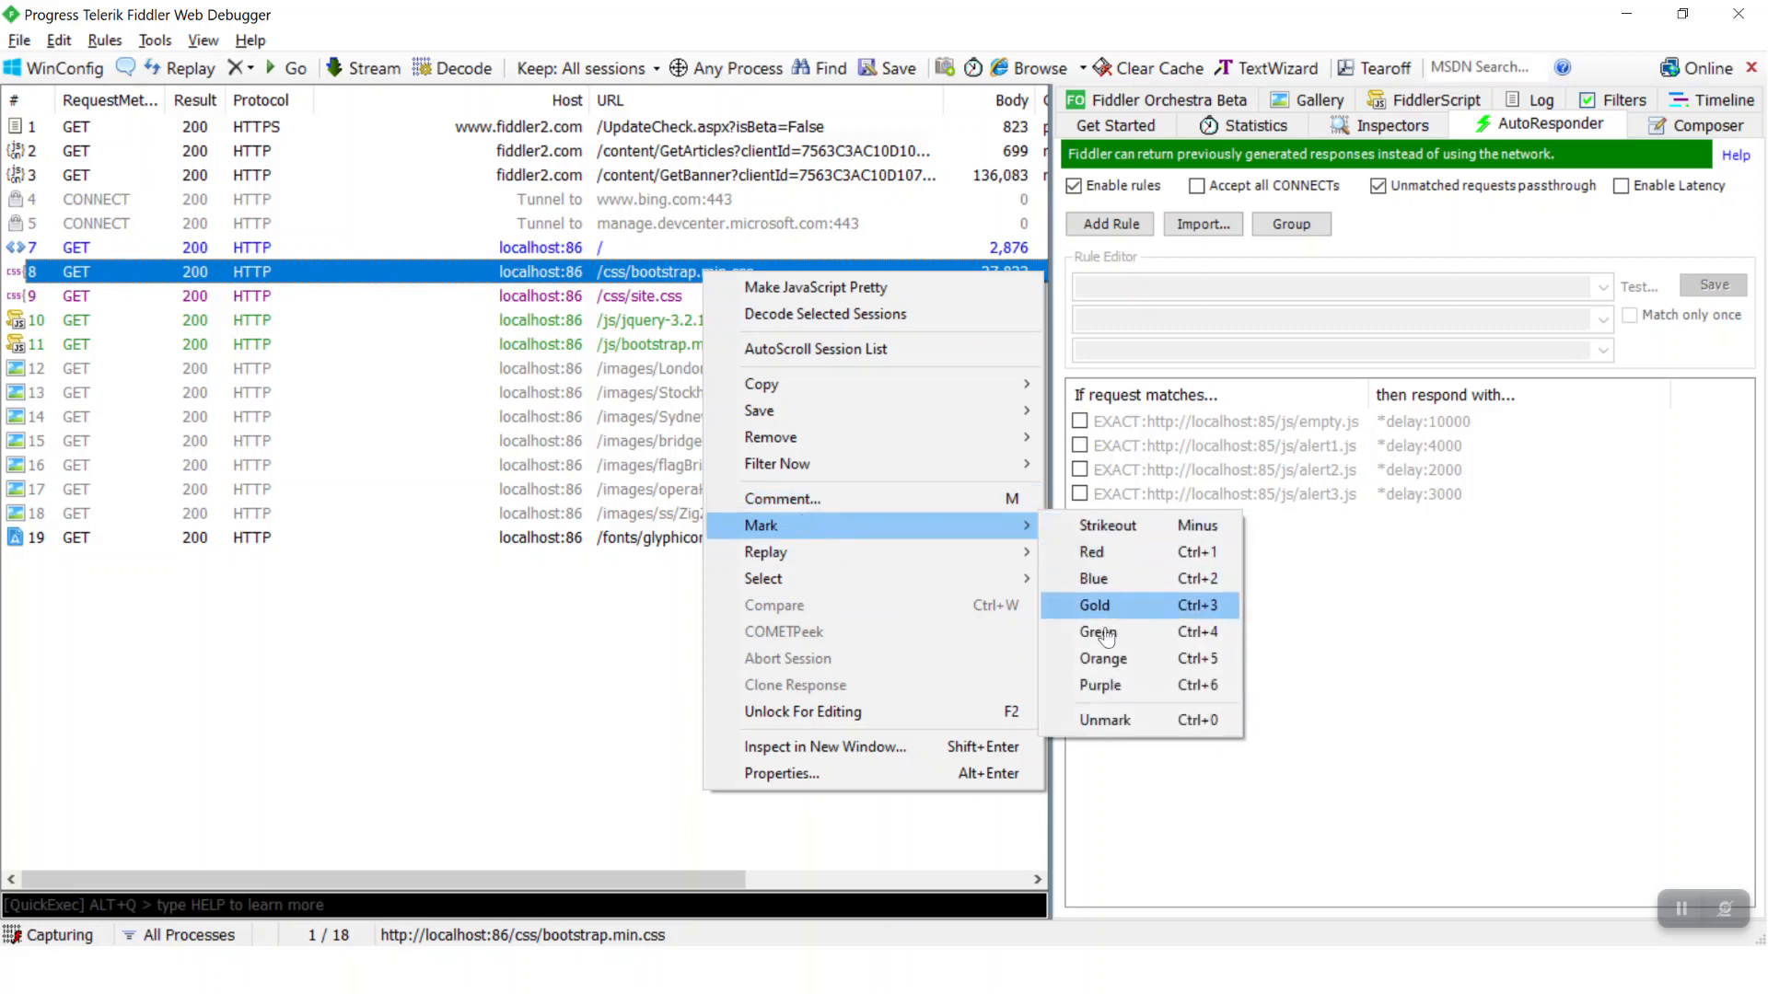
pyautogui.click(1100, 660)
pyautogui.click(665, 423)
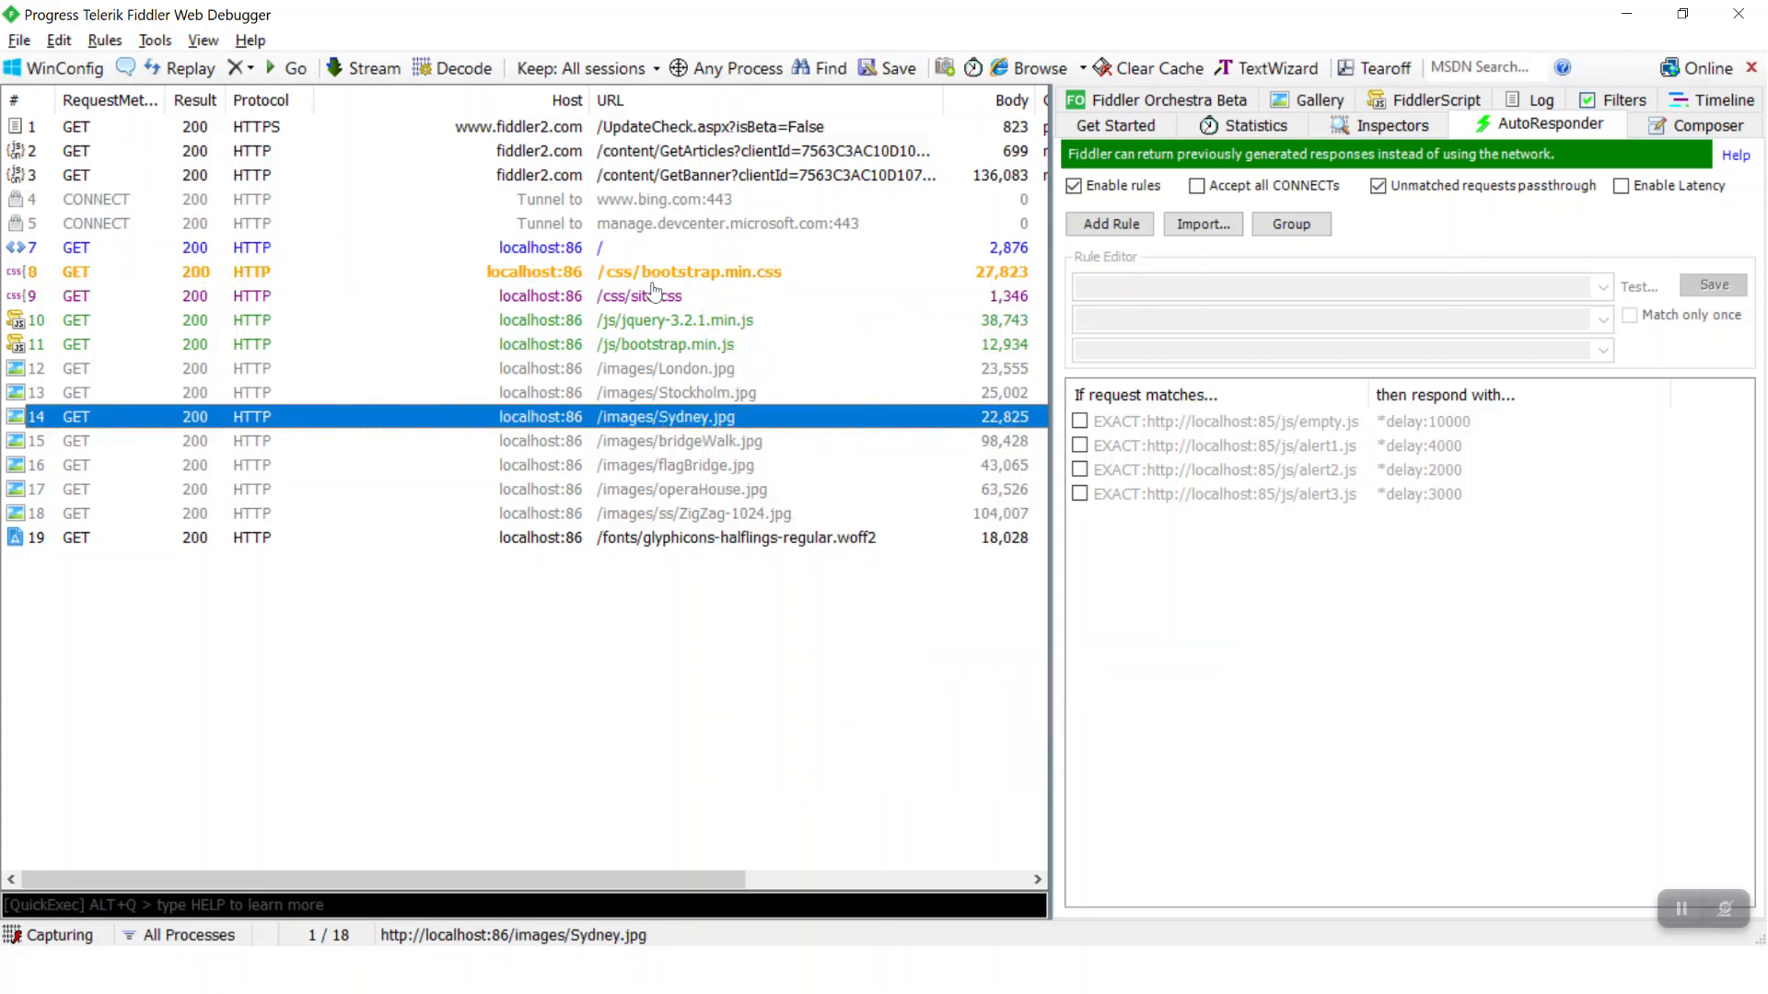
# Add an upgrade comment to the /css/bootstrap.min.css session and check it in the Comments column
pyautogui.rightClick(652, 273)
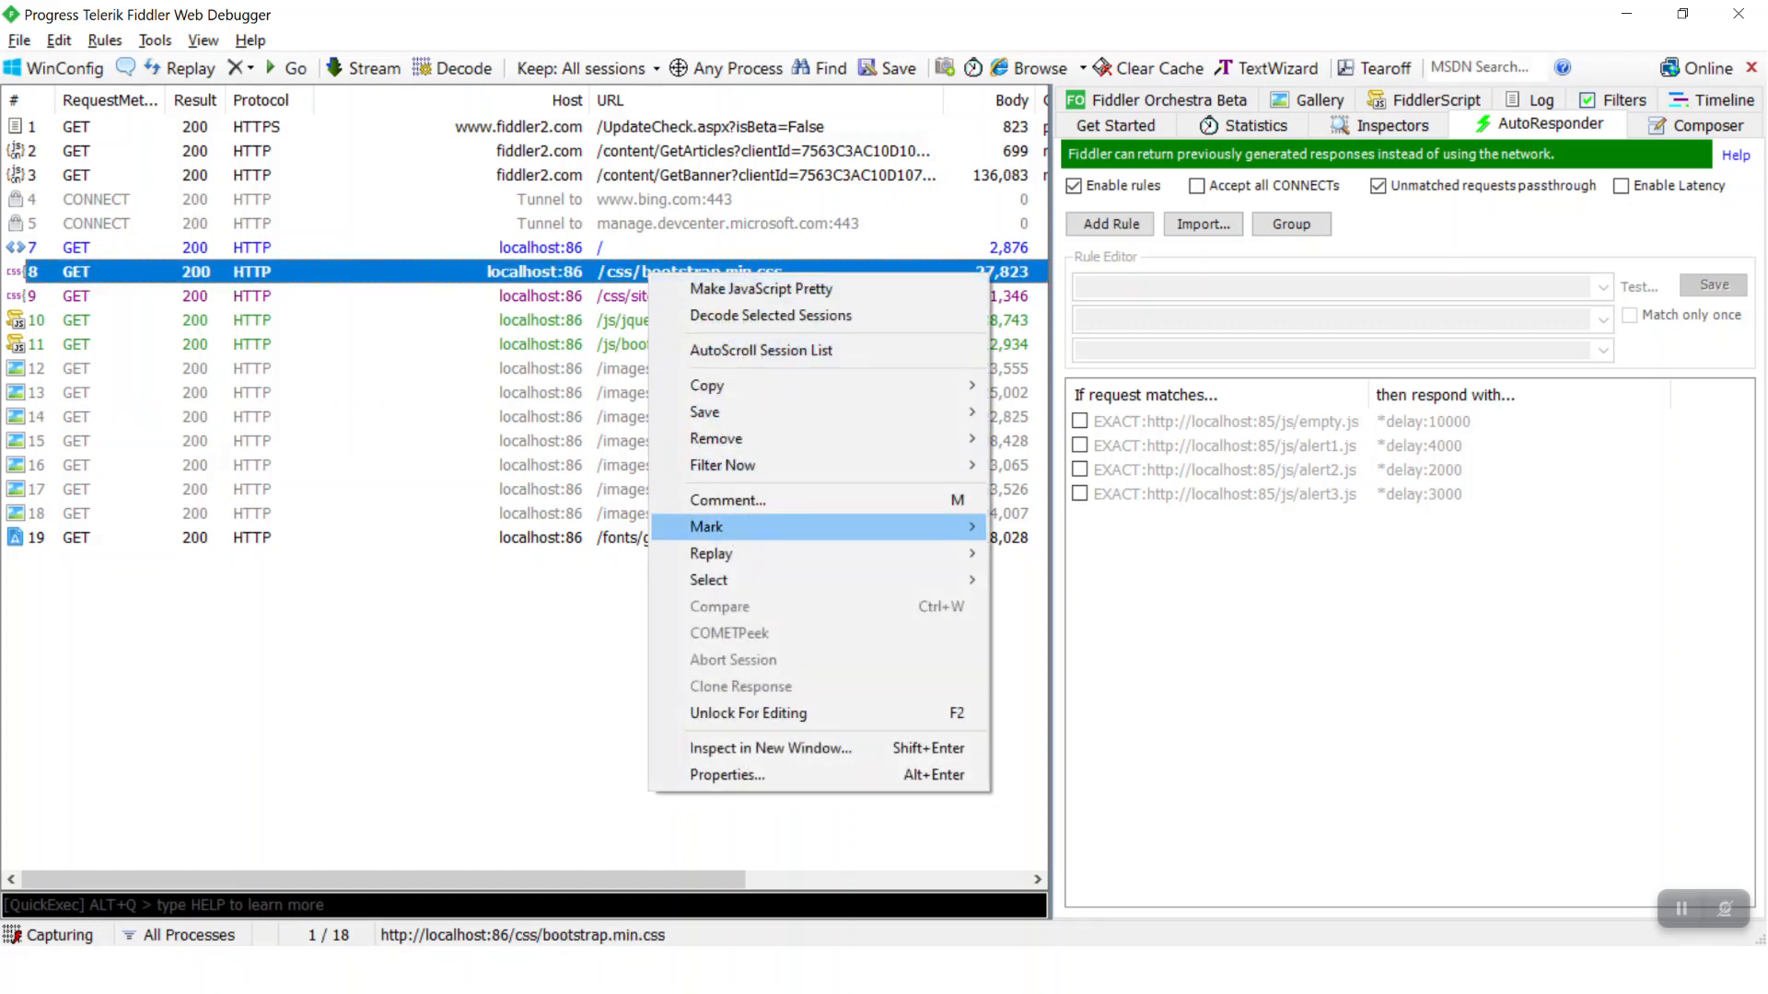
pyautogui.click(741, 498)
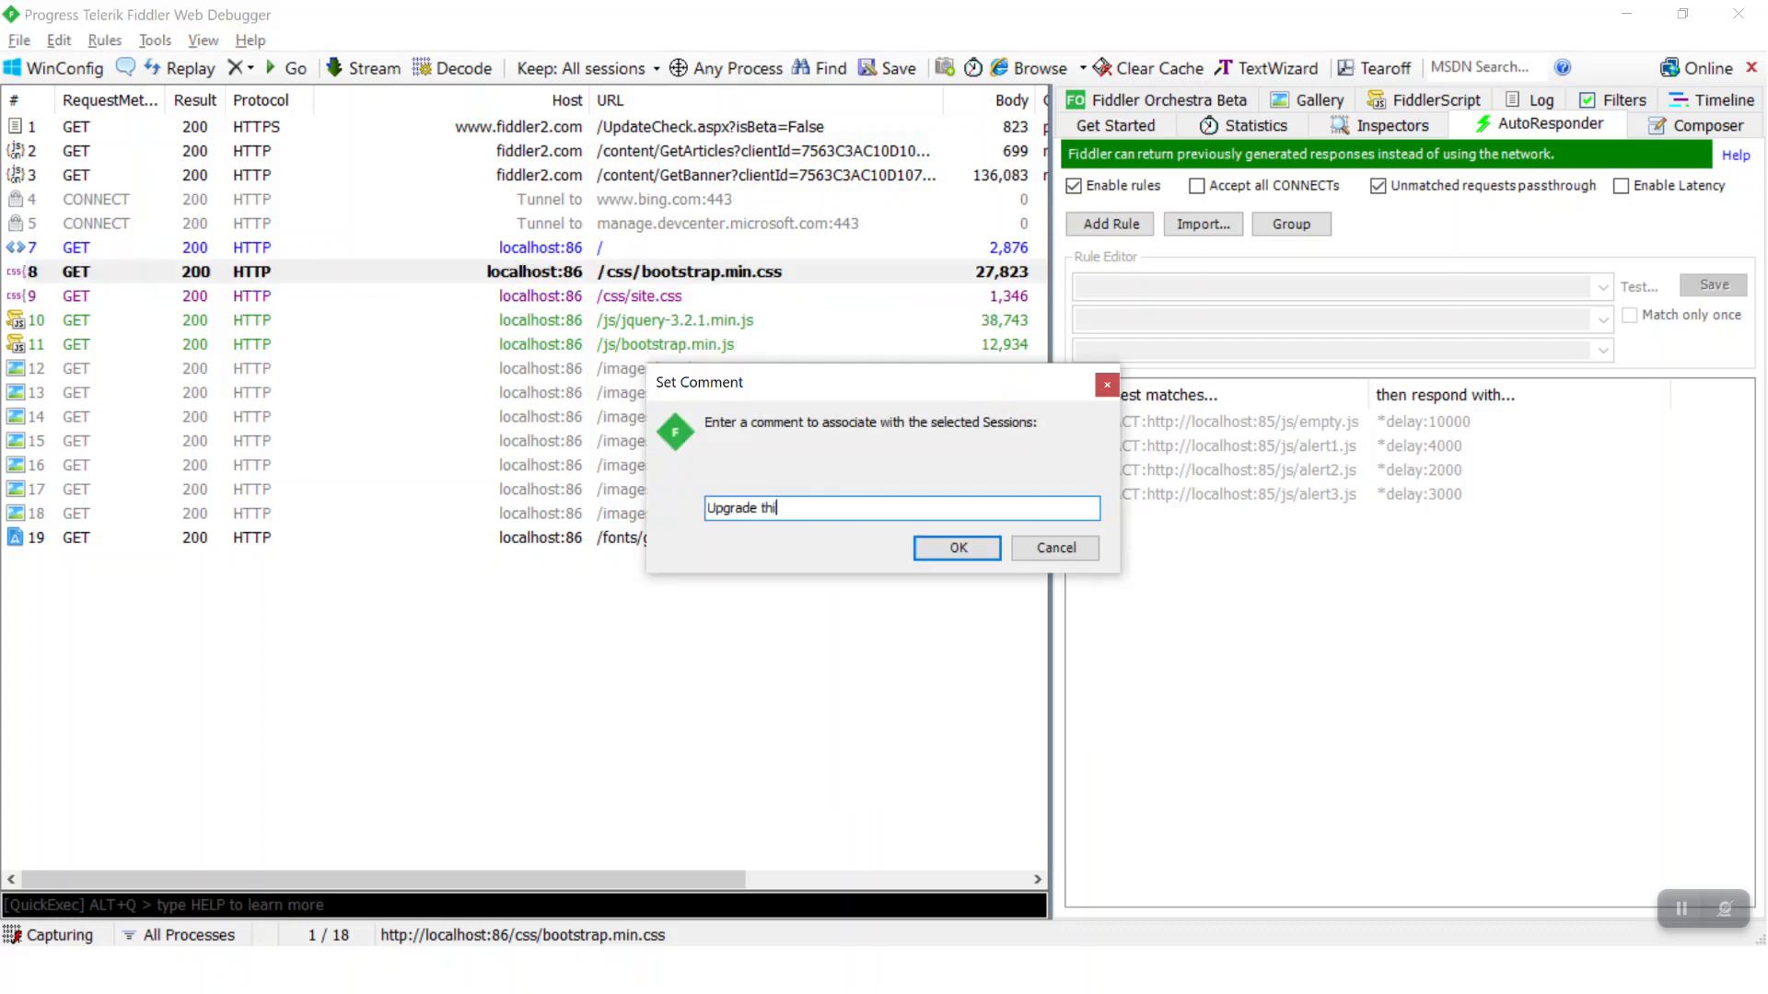
pyautogui.click(930, 549)
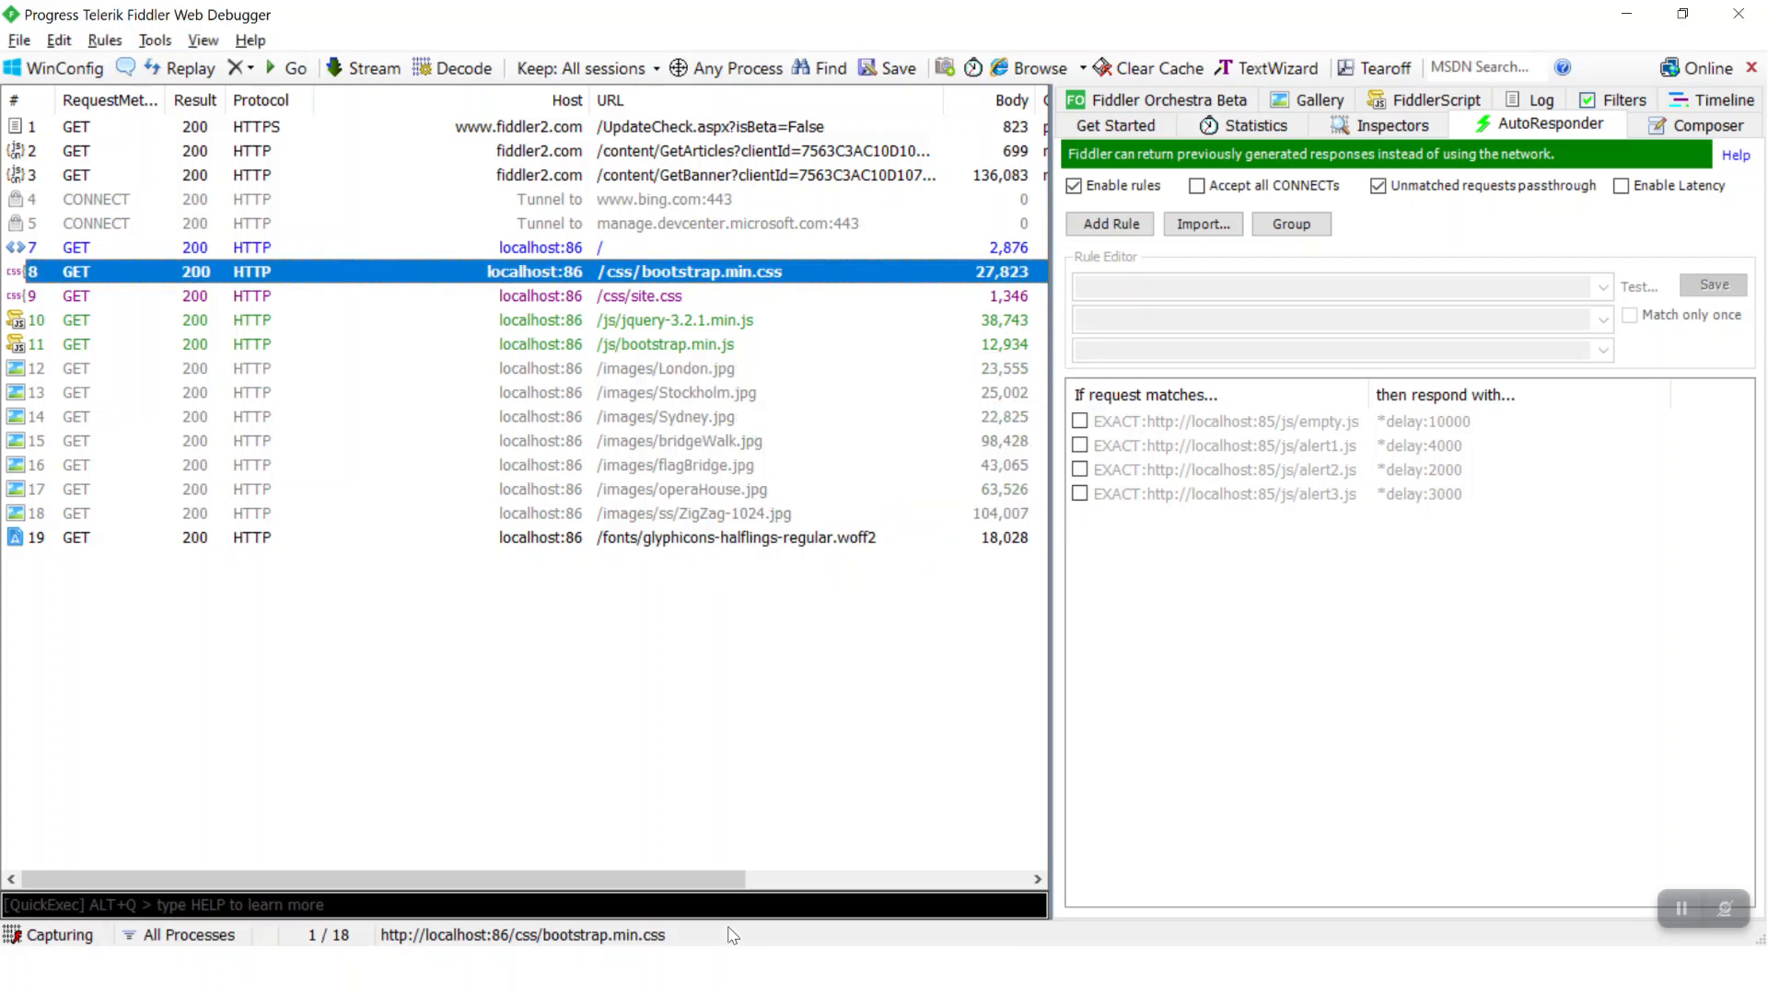
pyautogui.moveTo(713, 882); pyautogui.dragTo(1011, 891)
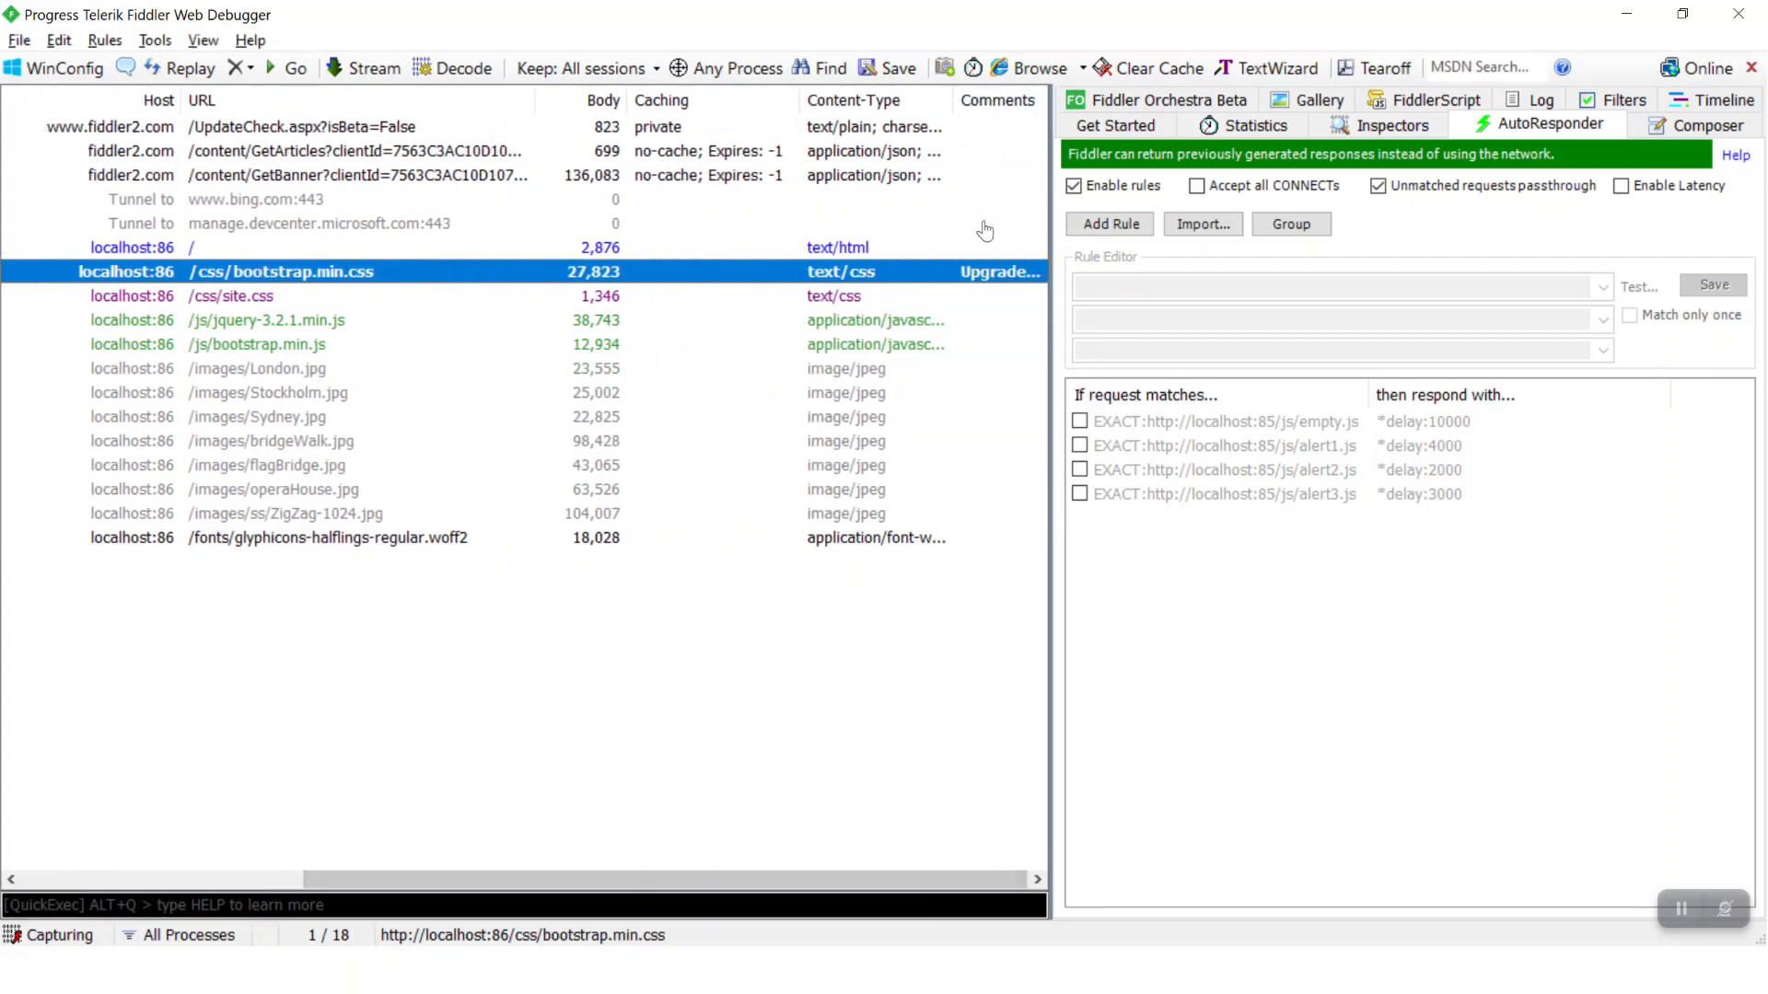
pyautogui.click(112, 879)
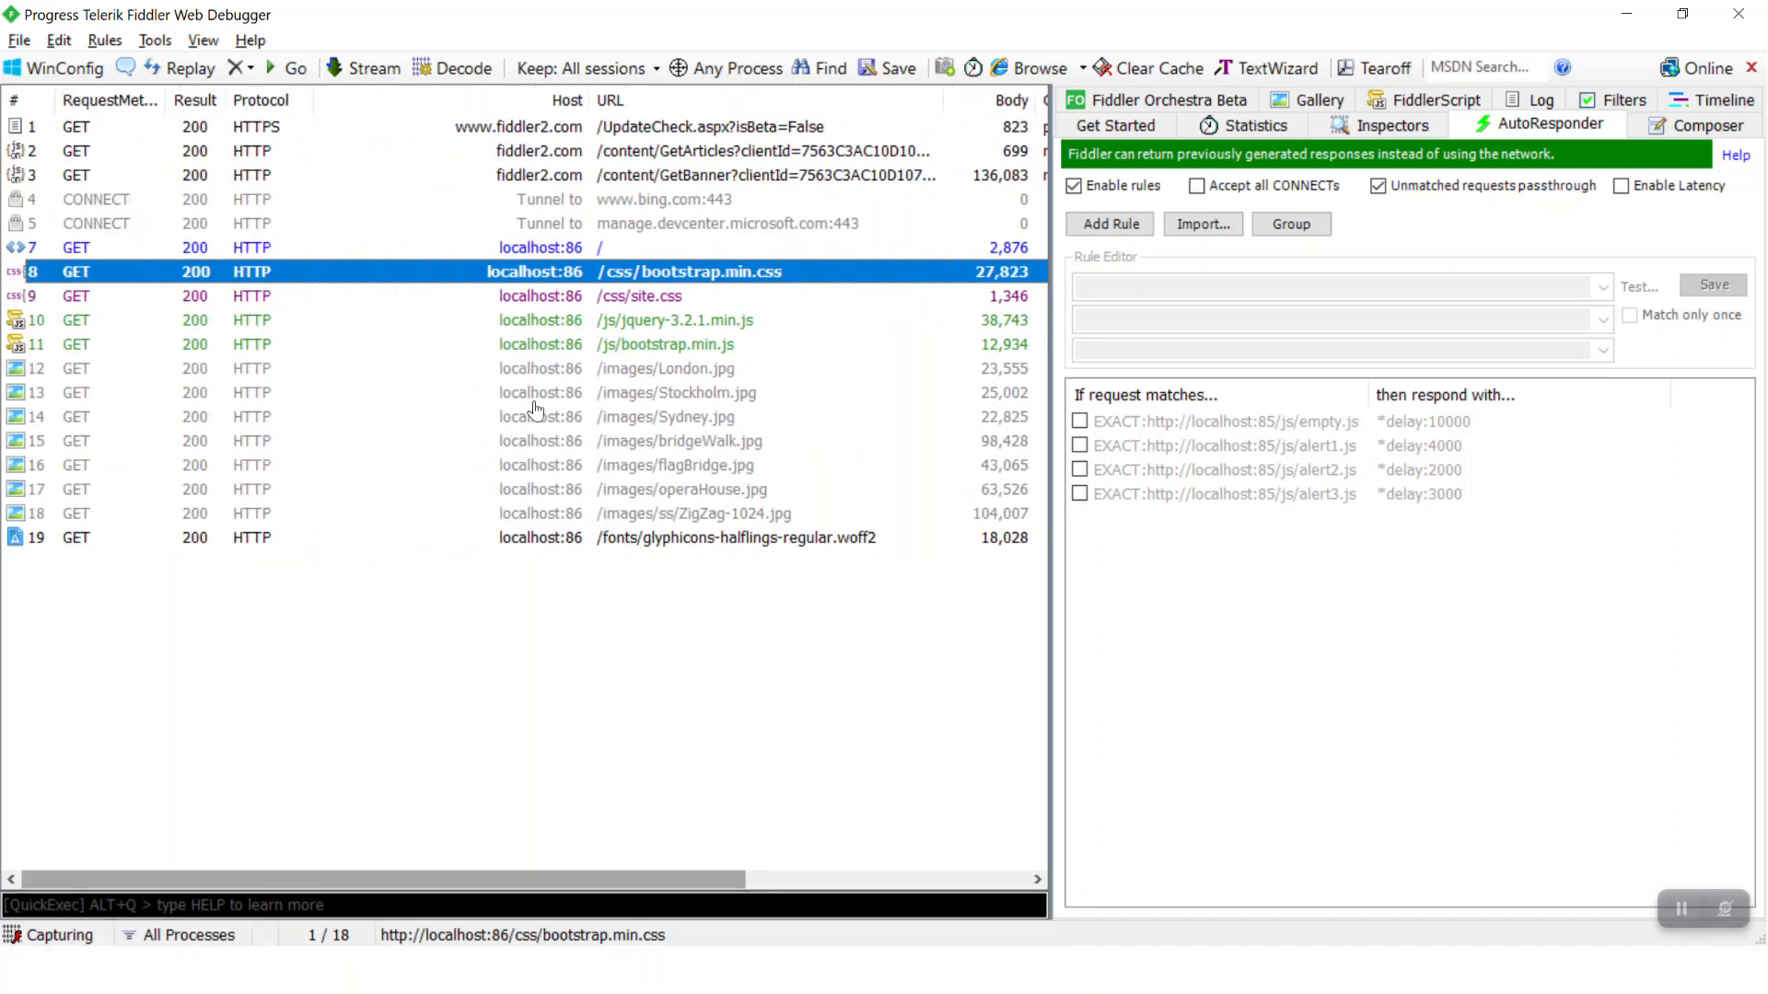
pyautogui.rightClick(635, 276)
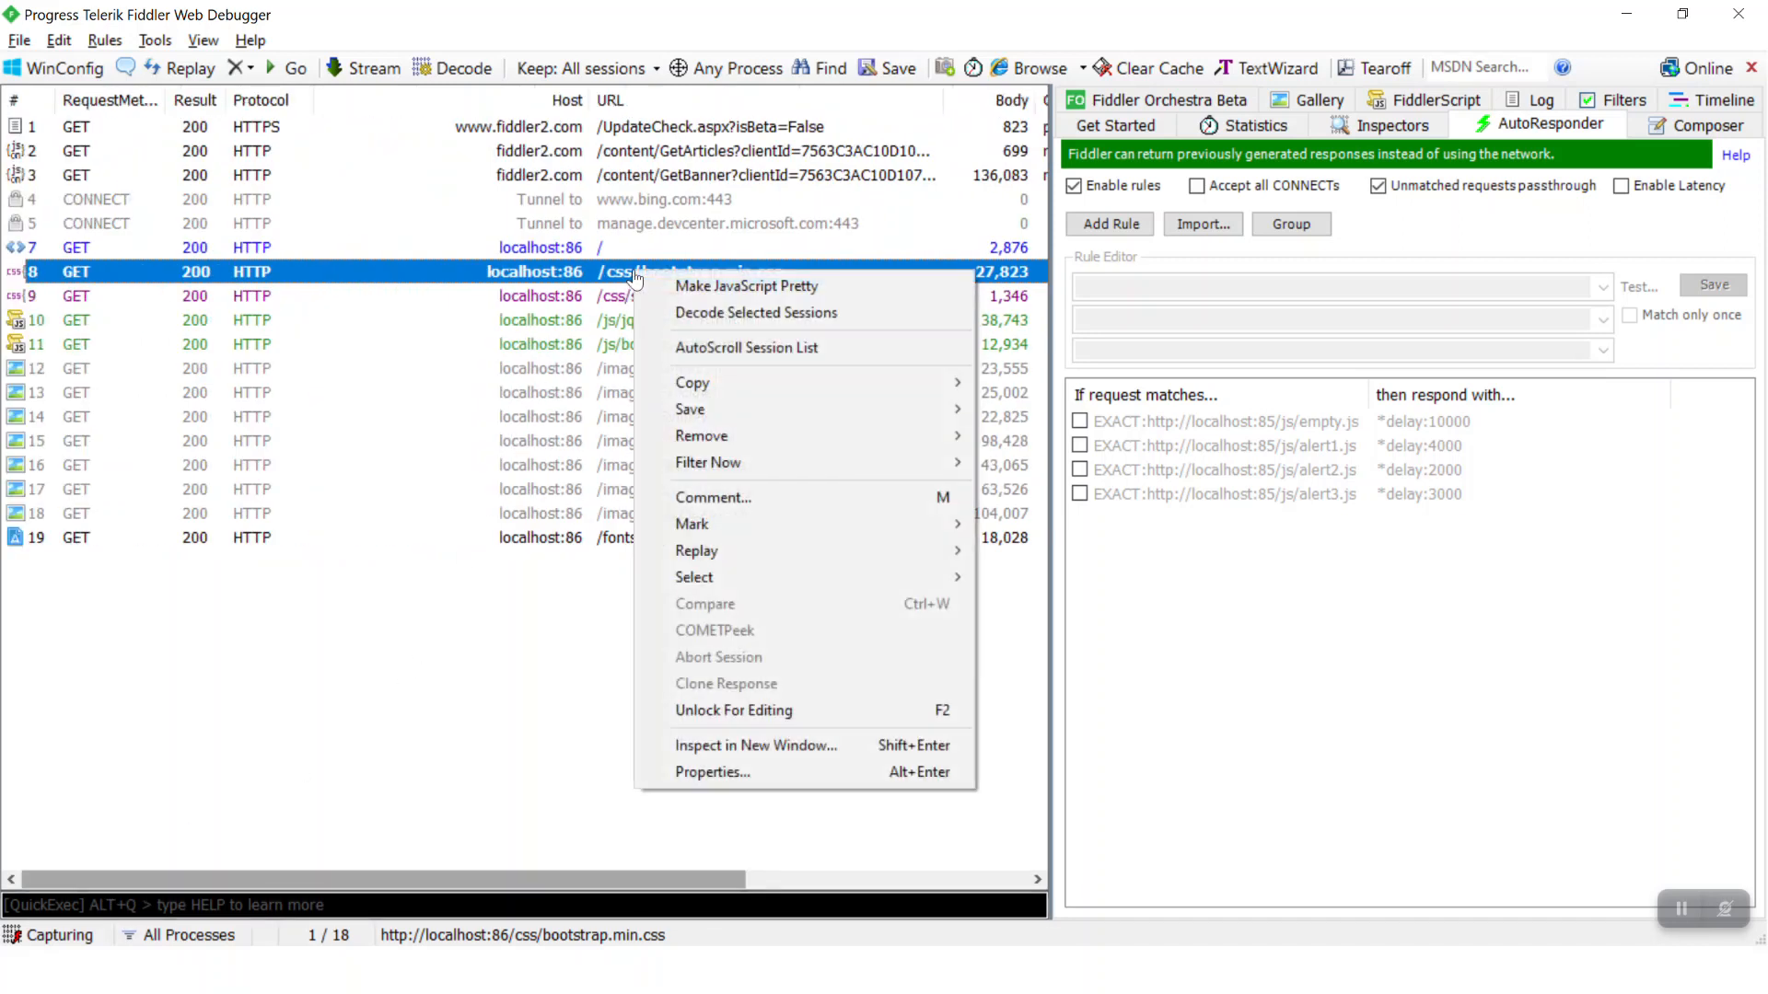
pyautogui.moveTo(680, 416)
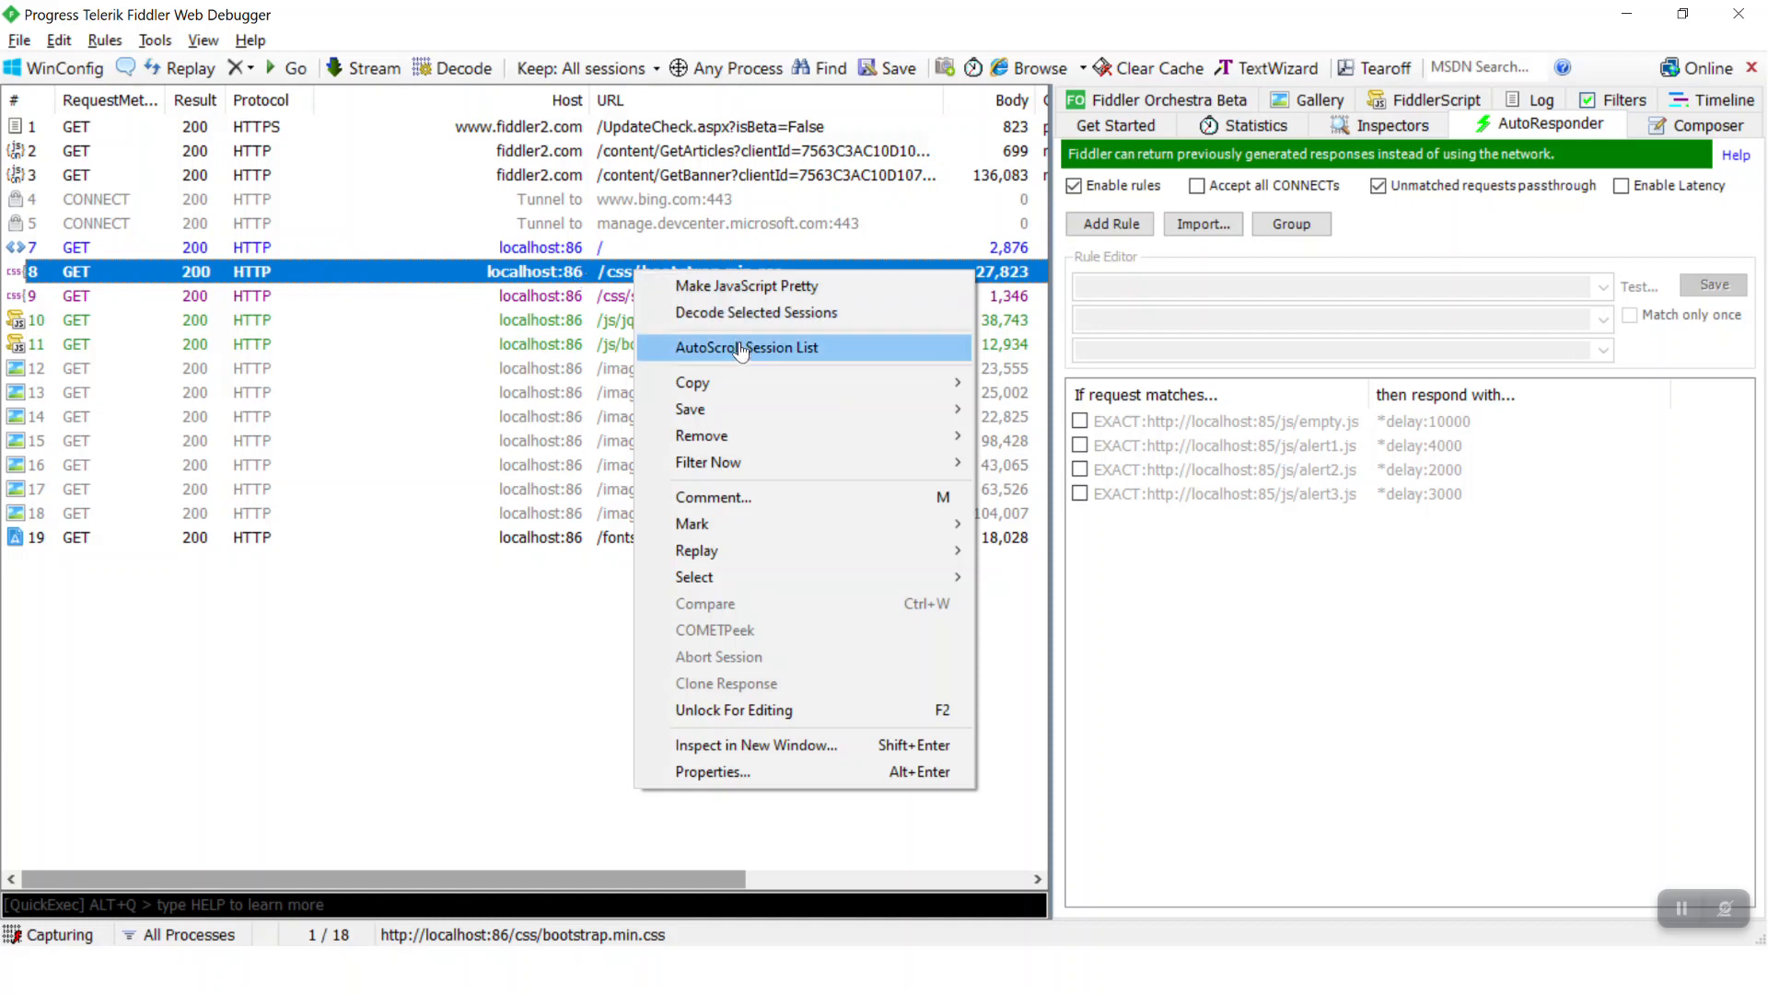
pyautogui.moveTo(734, 421)
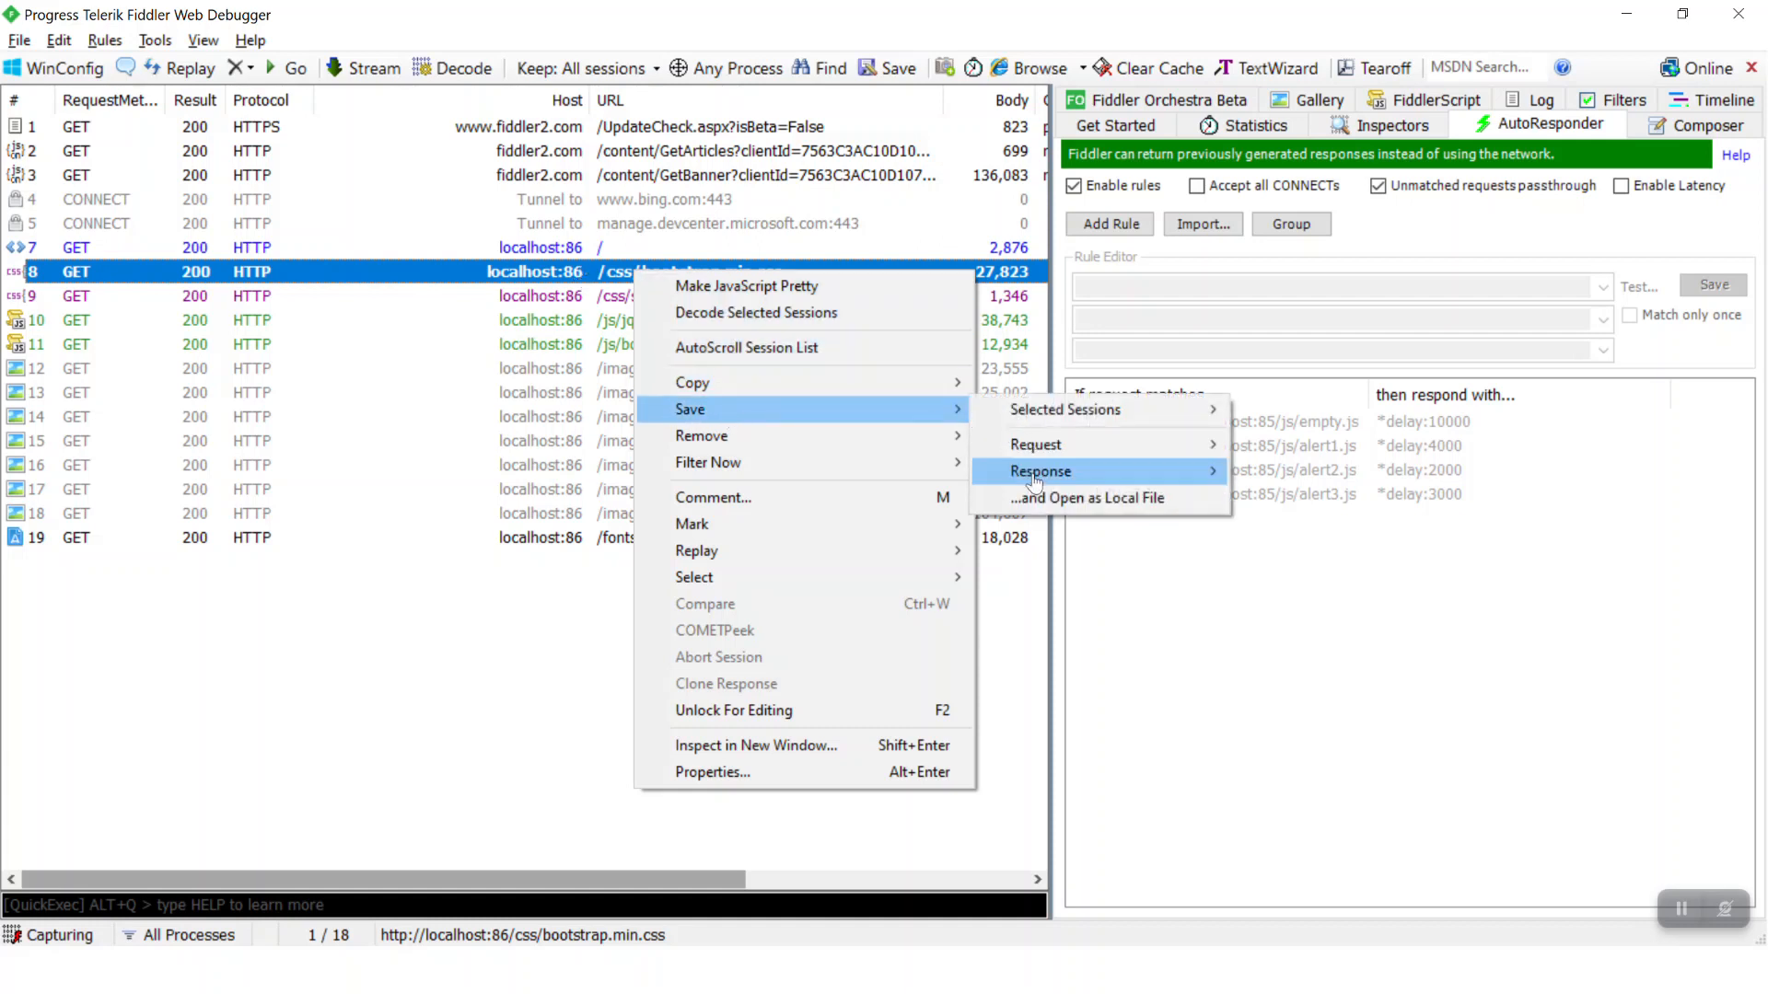
pyautogui.moveTo(1031, 488)
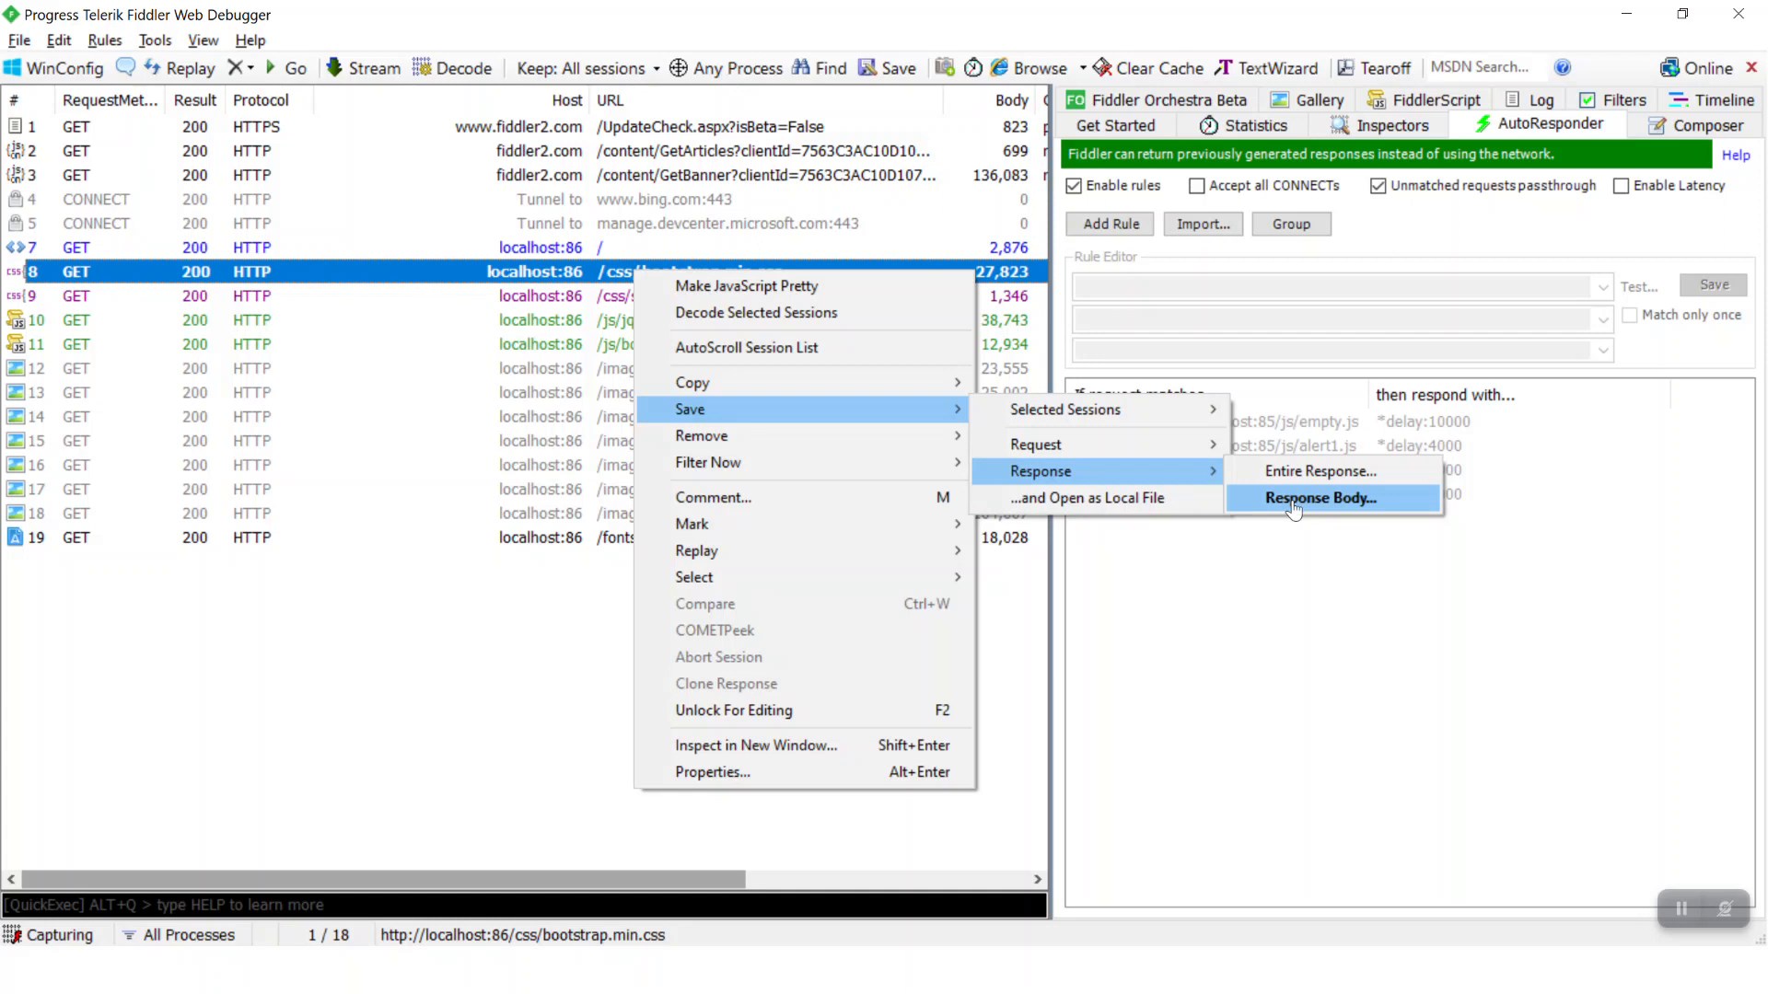
pyautogui.click(1292, 504)
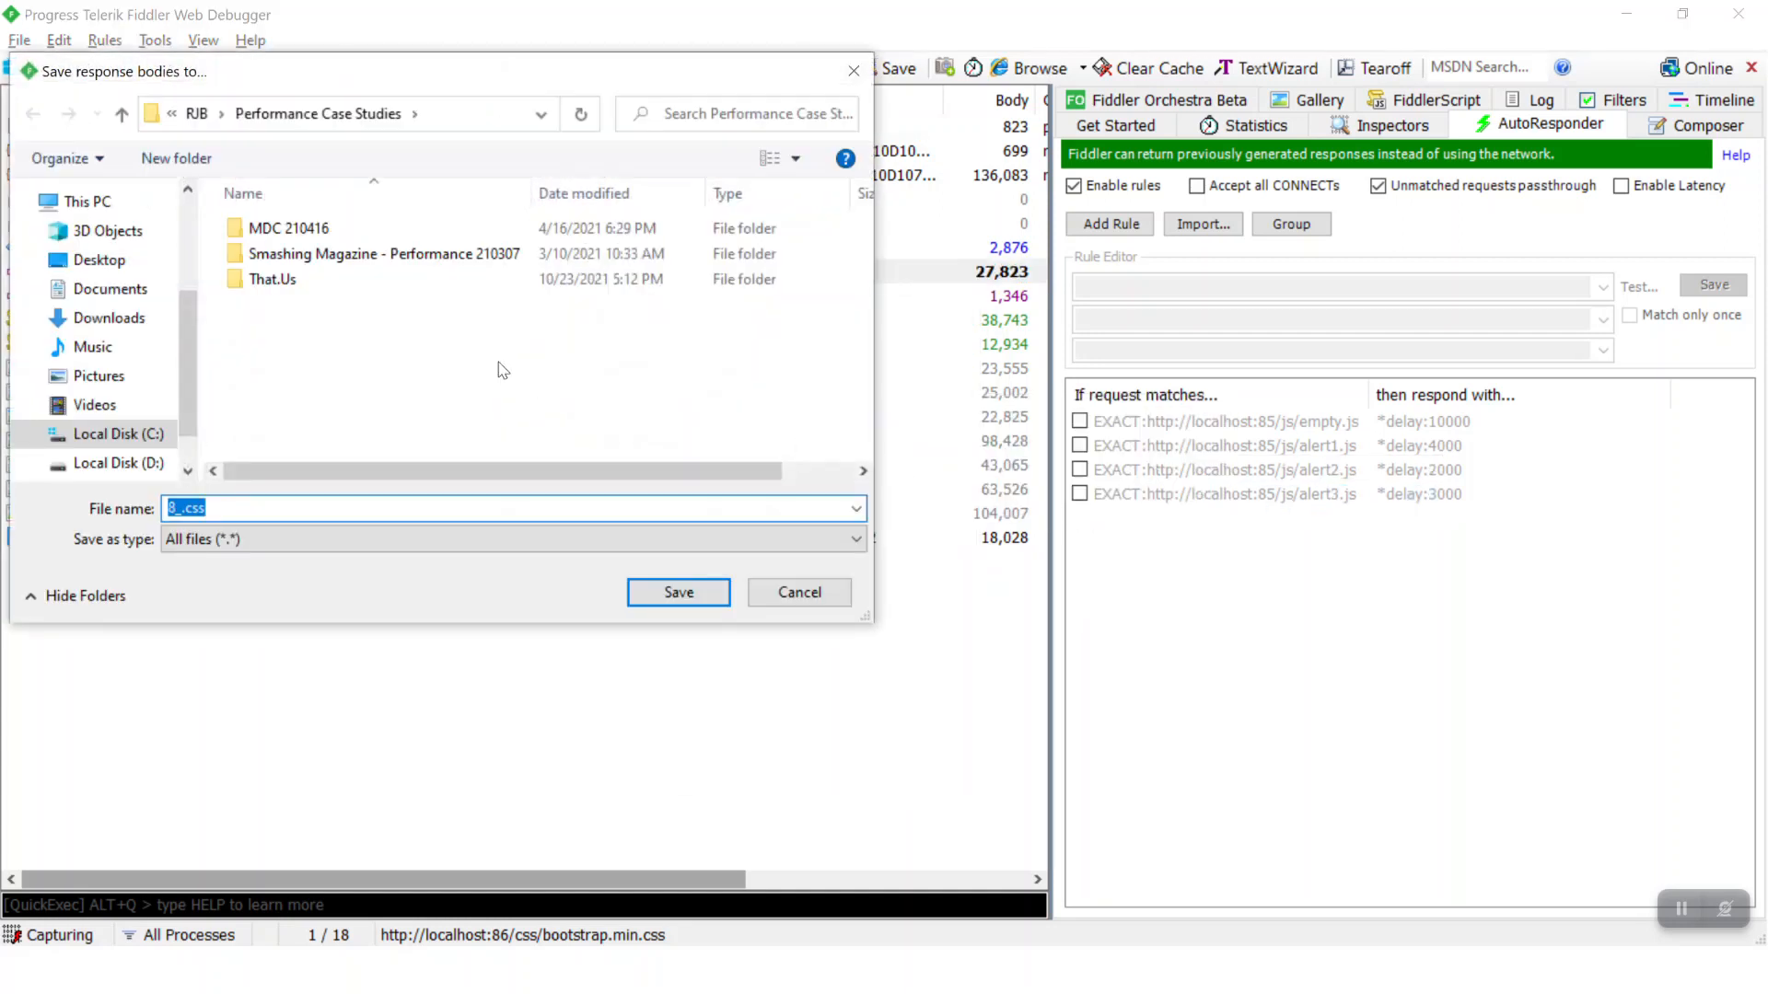
pyautogui.click(787, 608)
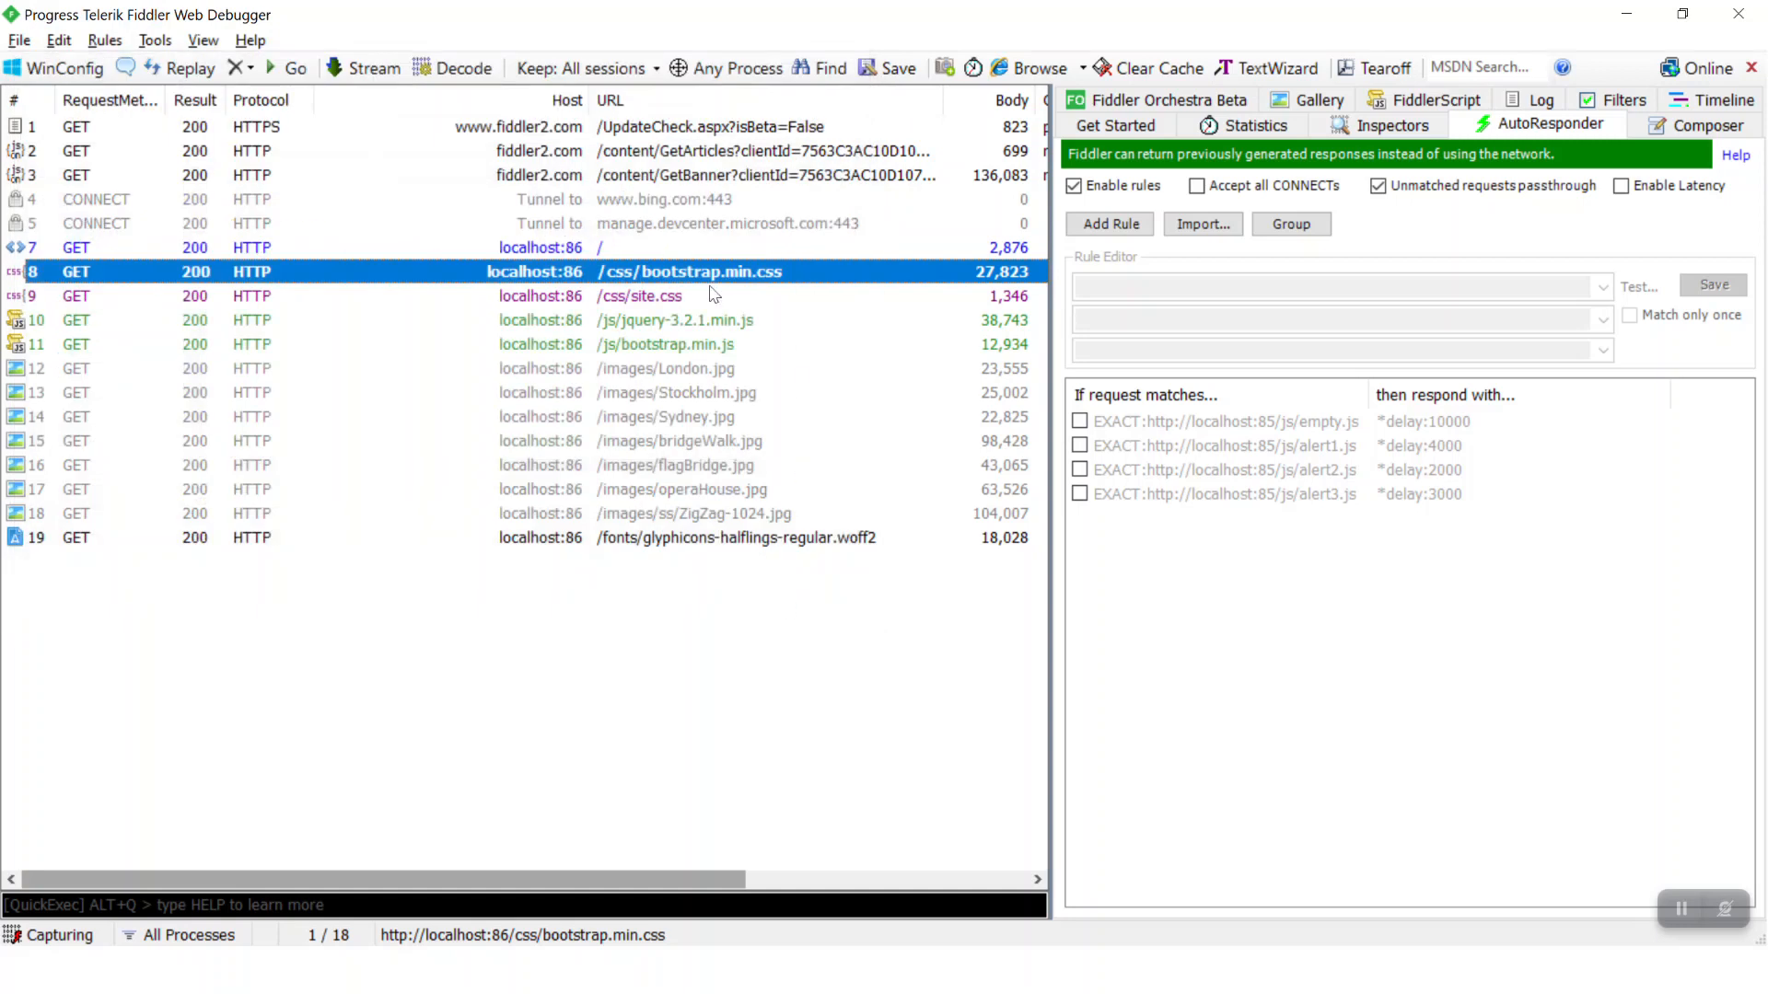
pyautogui.rightClick(708, 278)
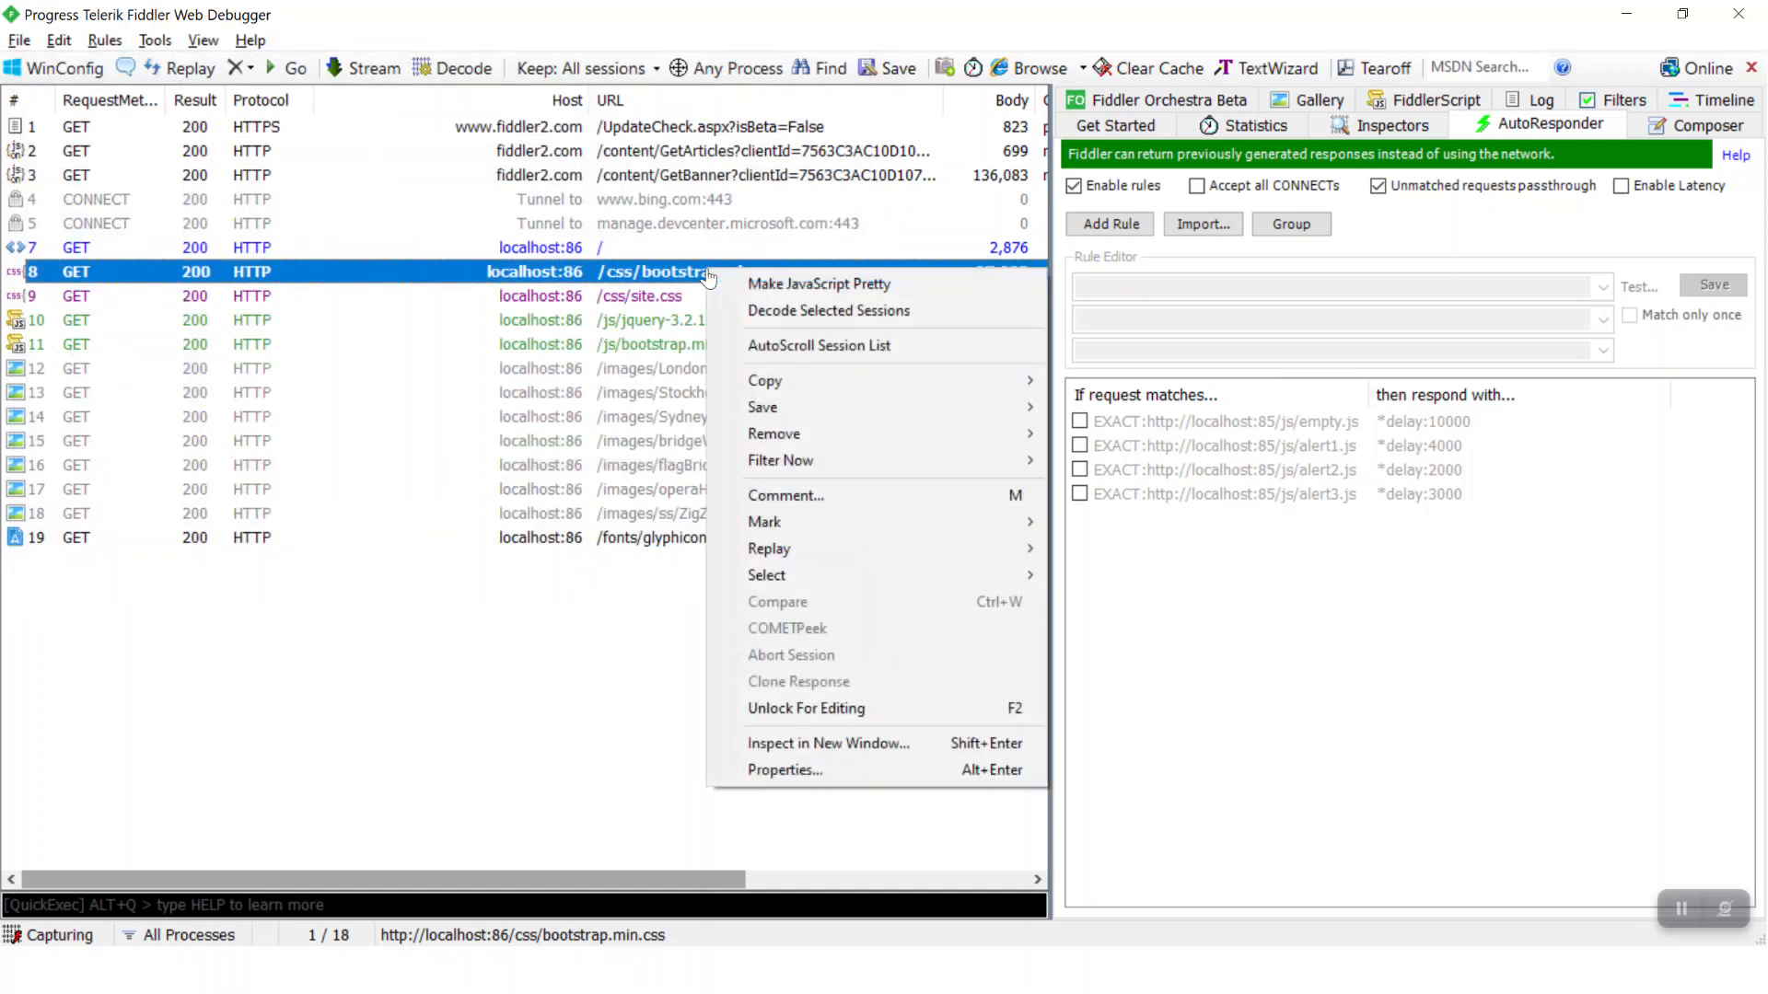
pyautogui.moveTo(790, 552)
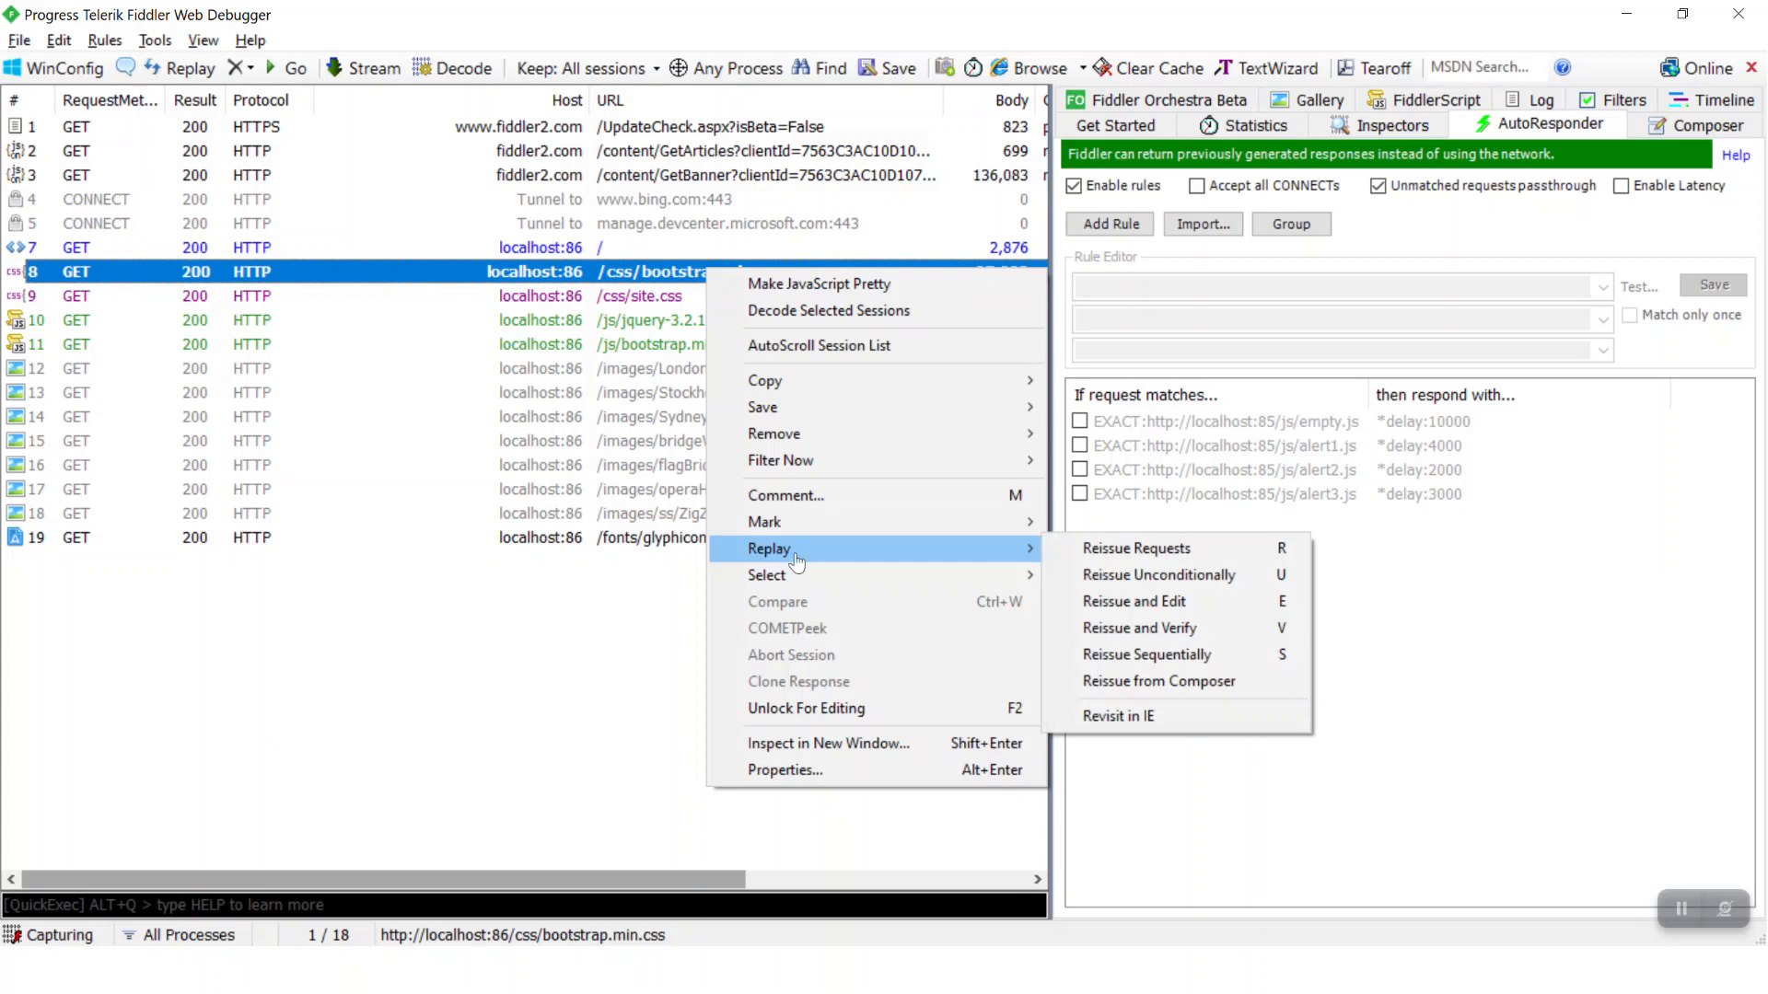
pyautogui.press('Escape')
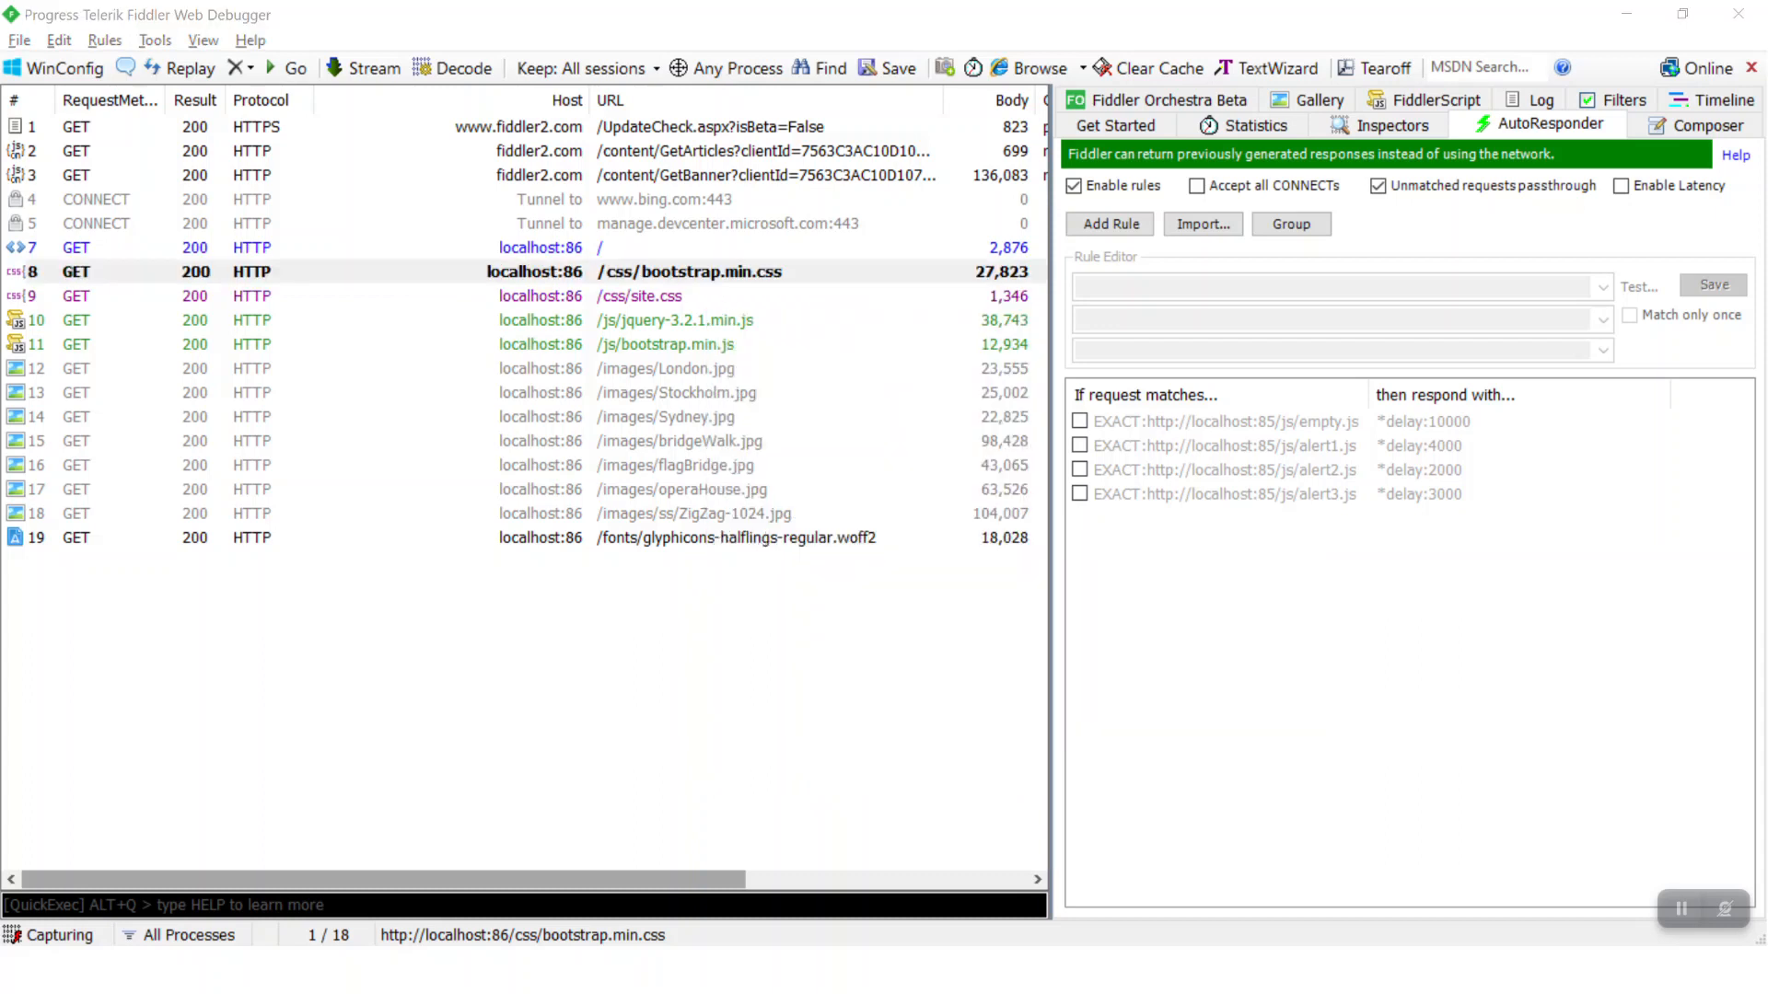
pyautogui.hotkey('alt', 'Tab')
pyautogui.hotkey('alt', 'Tab')
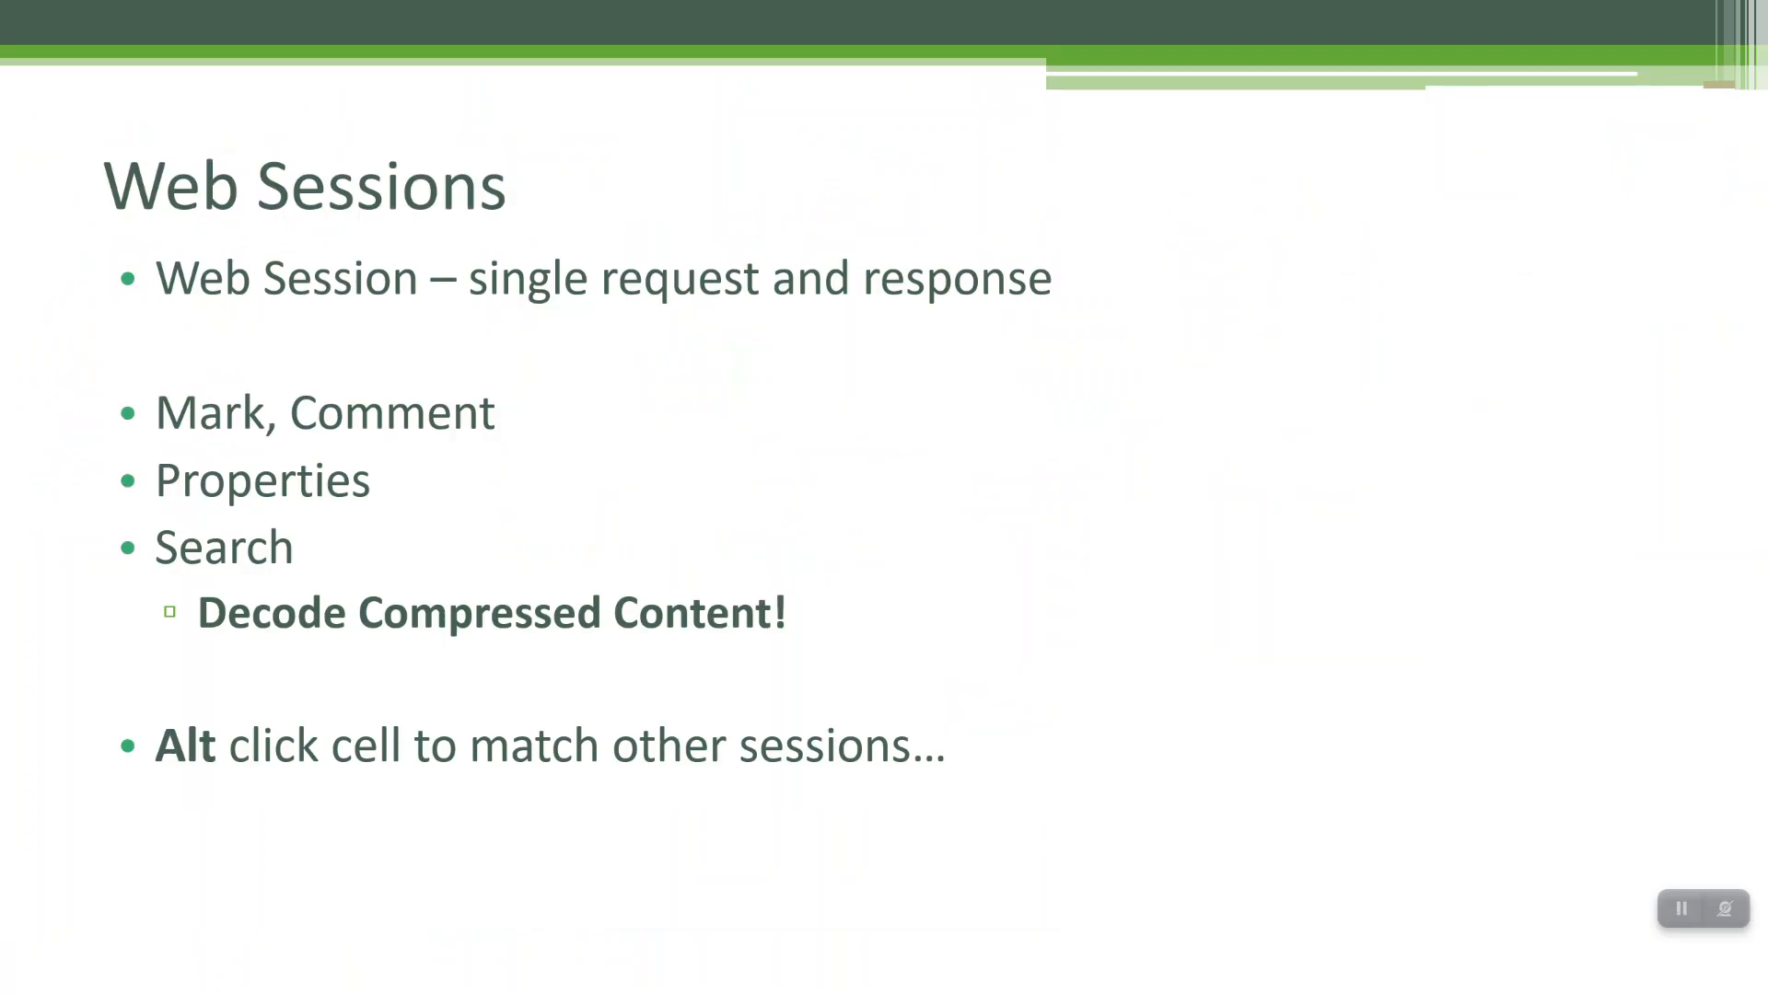
pyautogui.hotkey('alt', 'Tab')
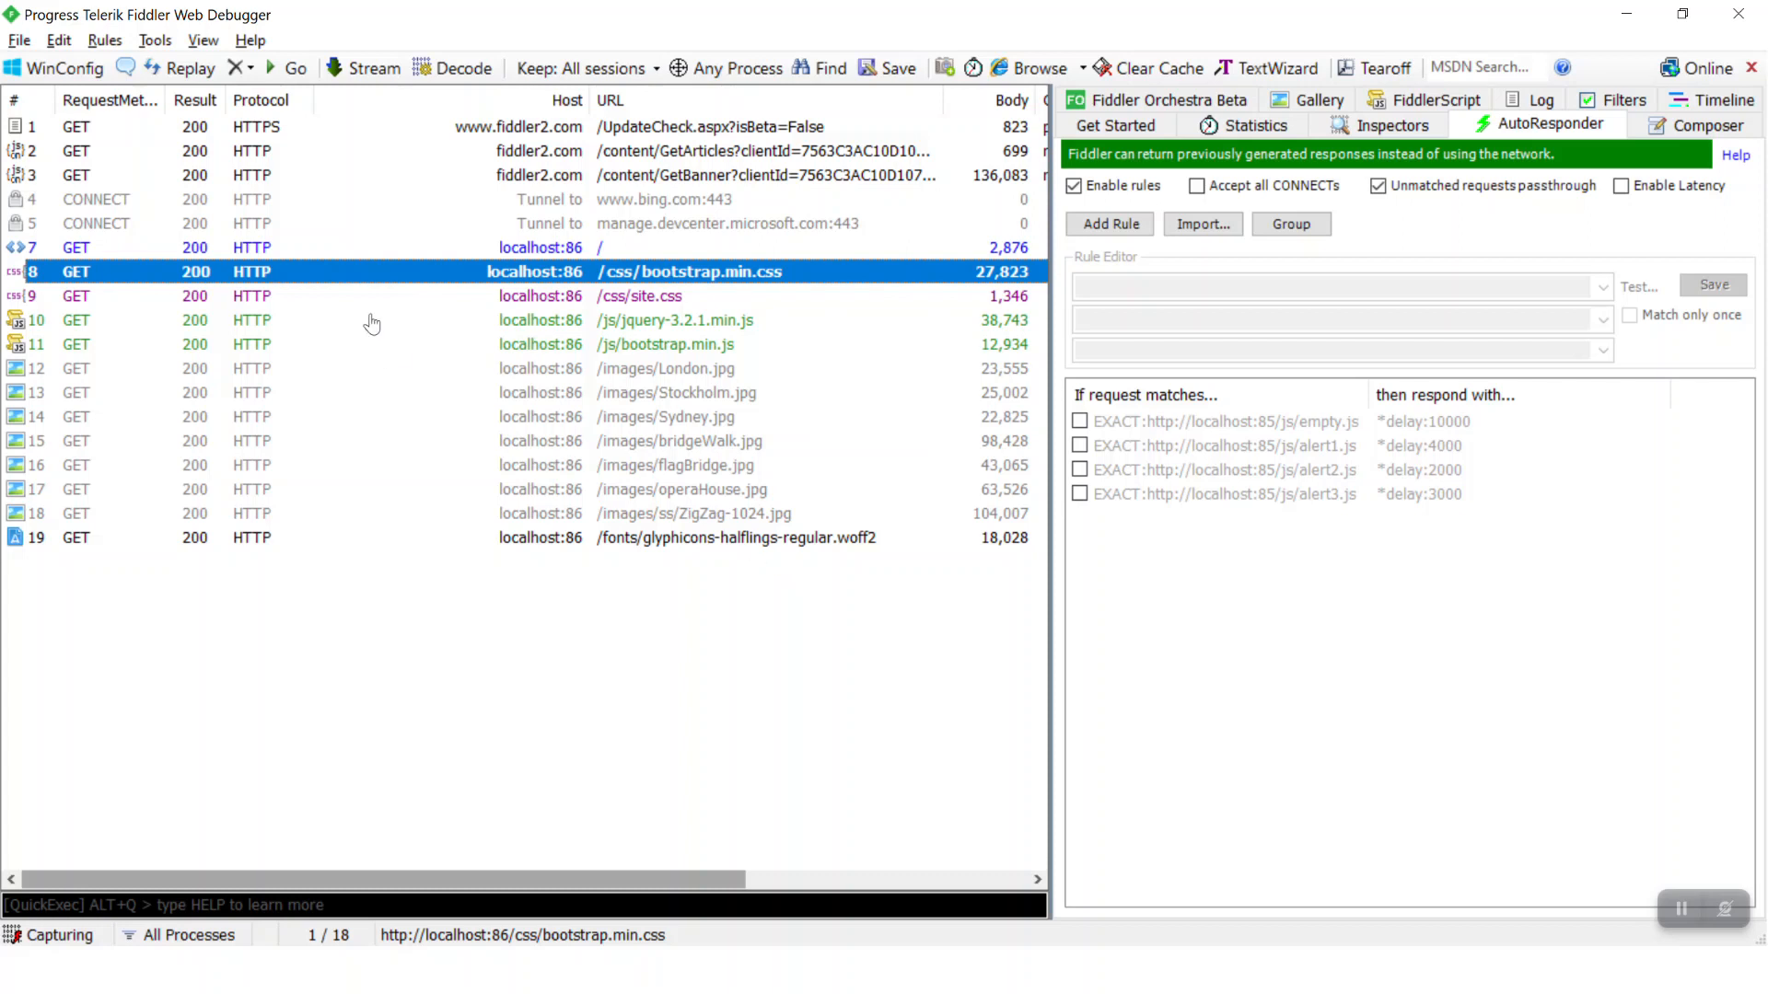
# Search all captured sessions for "halflings" with the default search options
pyautogui.click(59, 41)
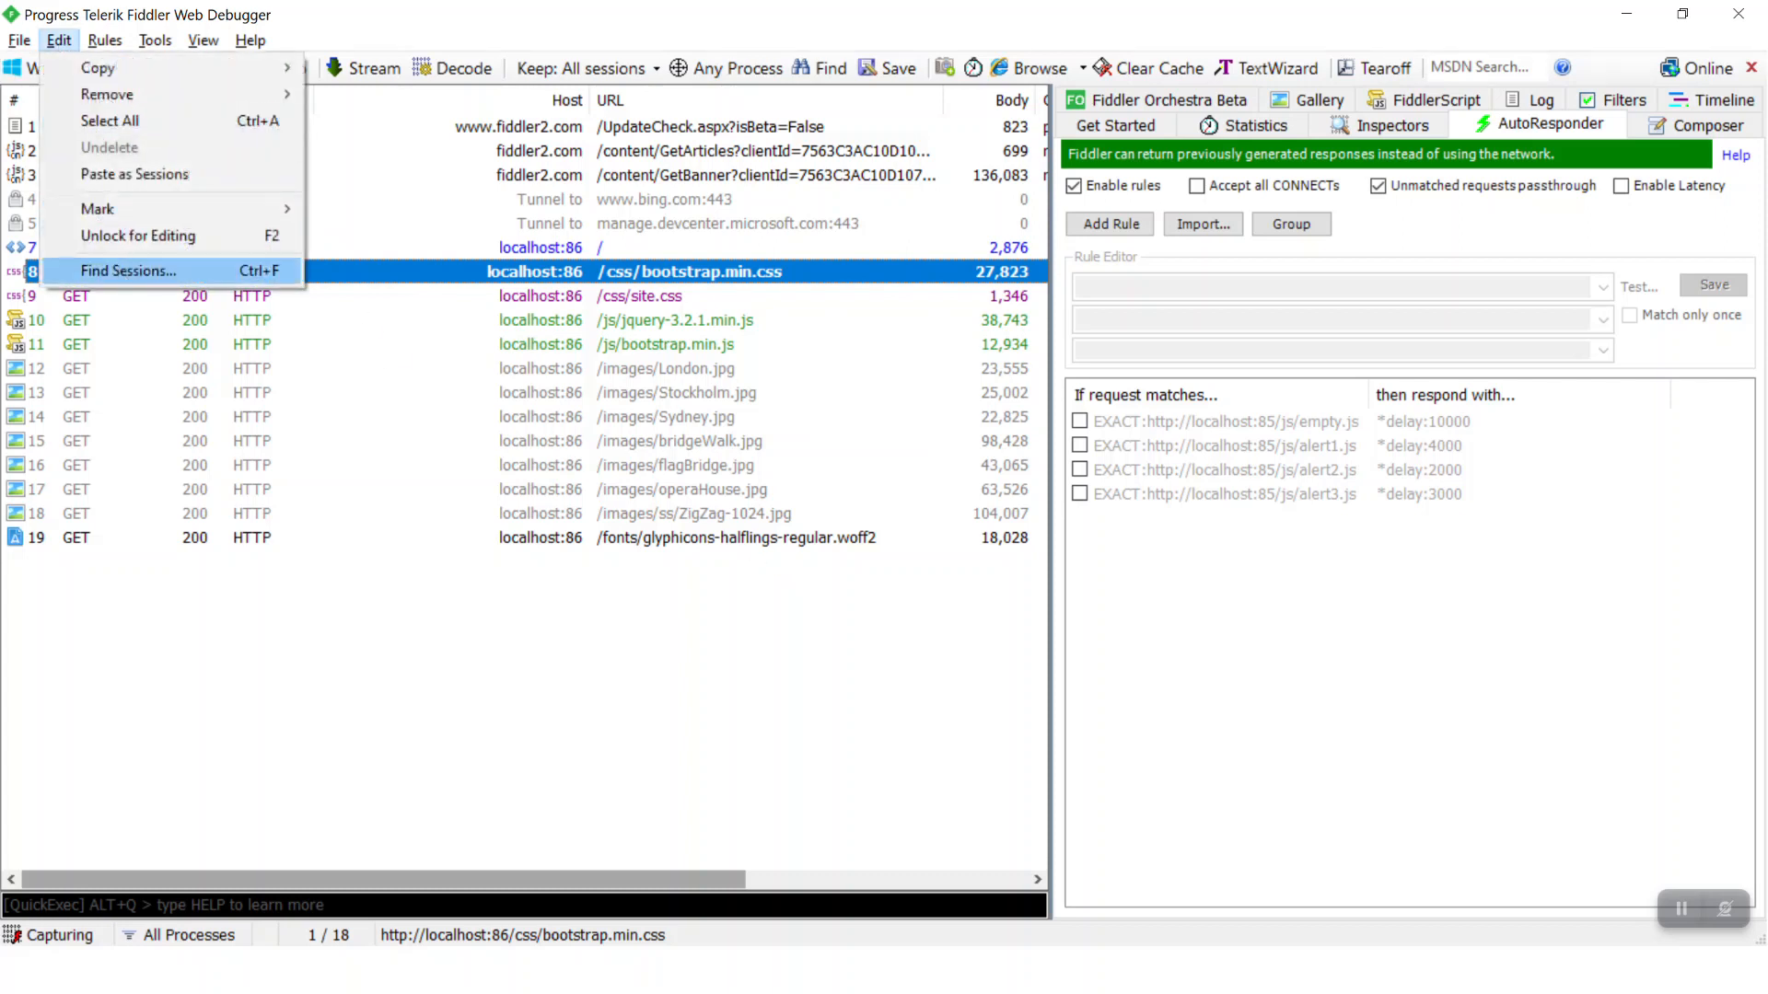
pyautogui.click(118, 271)
pyautogui.write('halfings')
pyautogui.click(905, 633)
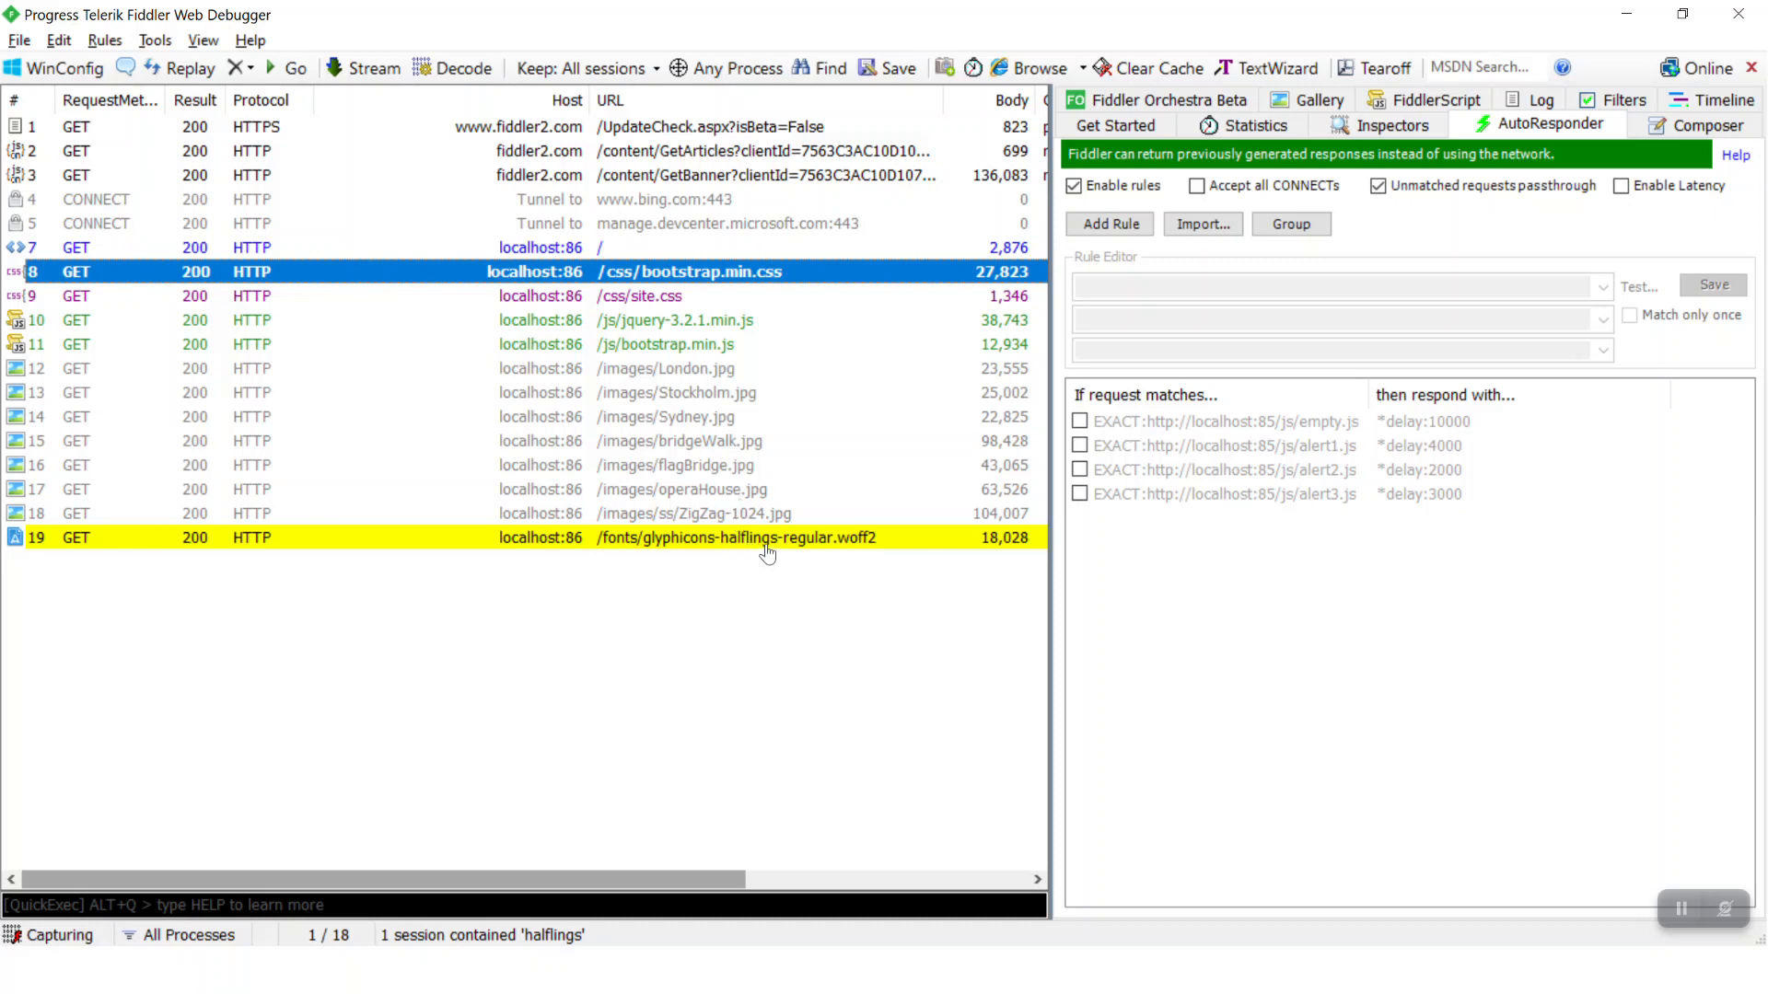
pyautogui.click(749, 489)
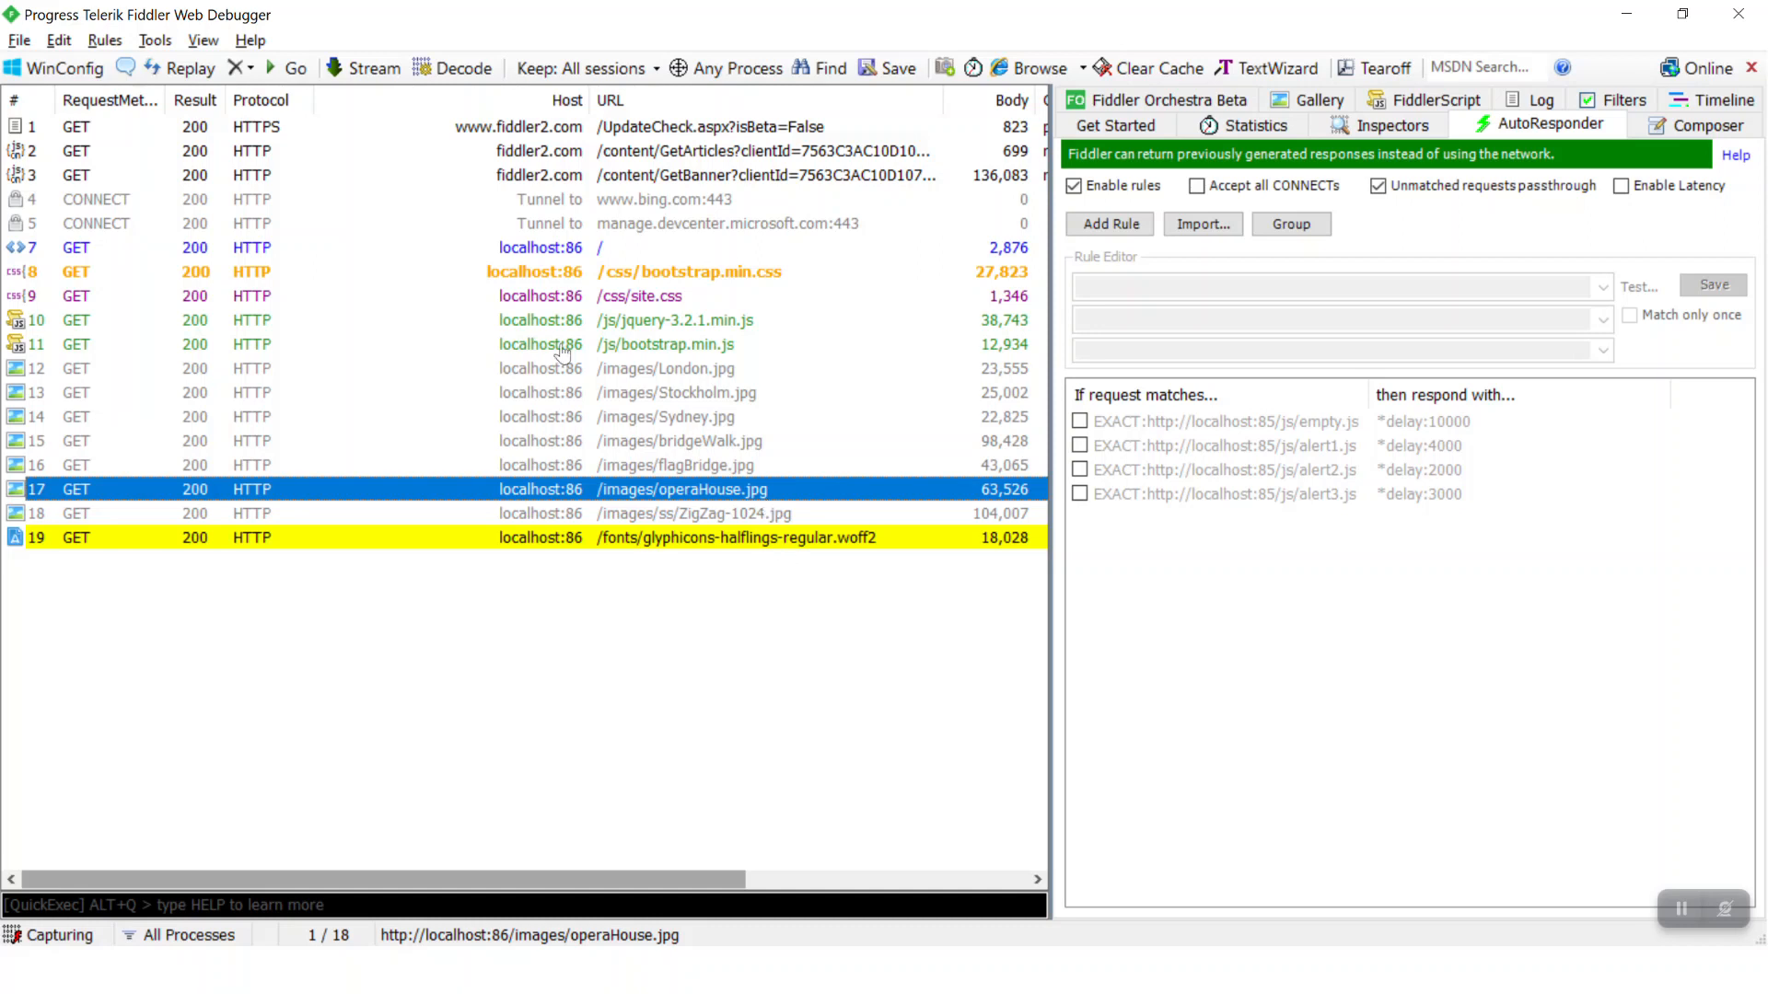
# Repeat the "halflings" session search with decoding of compressed content enabled
pyautogui.click(59, 41)
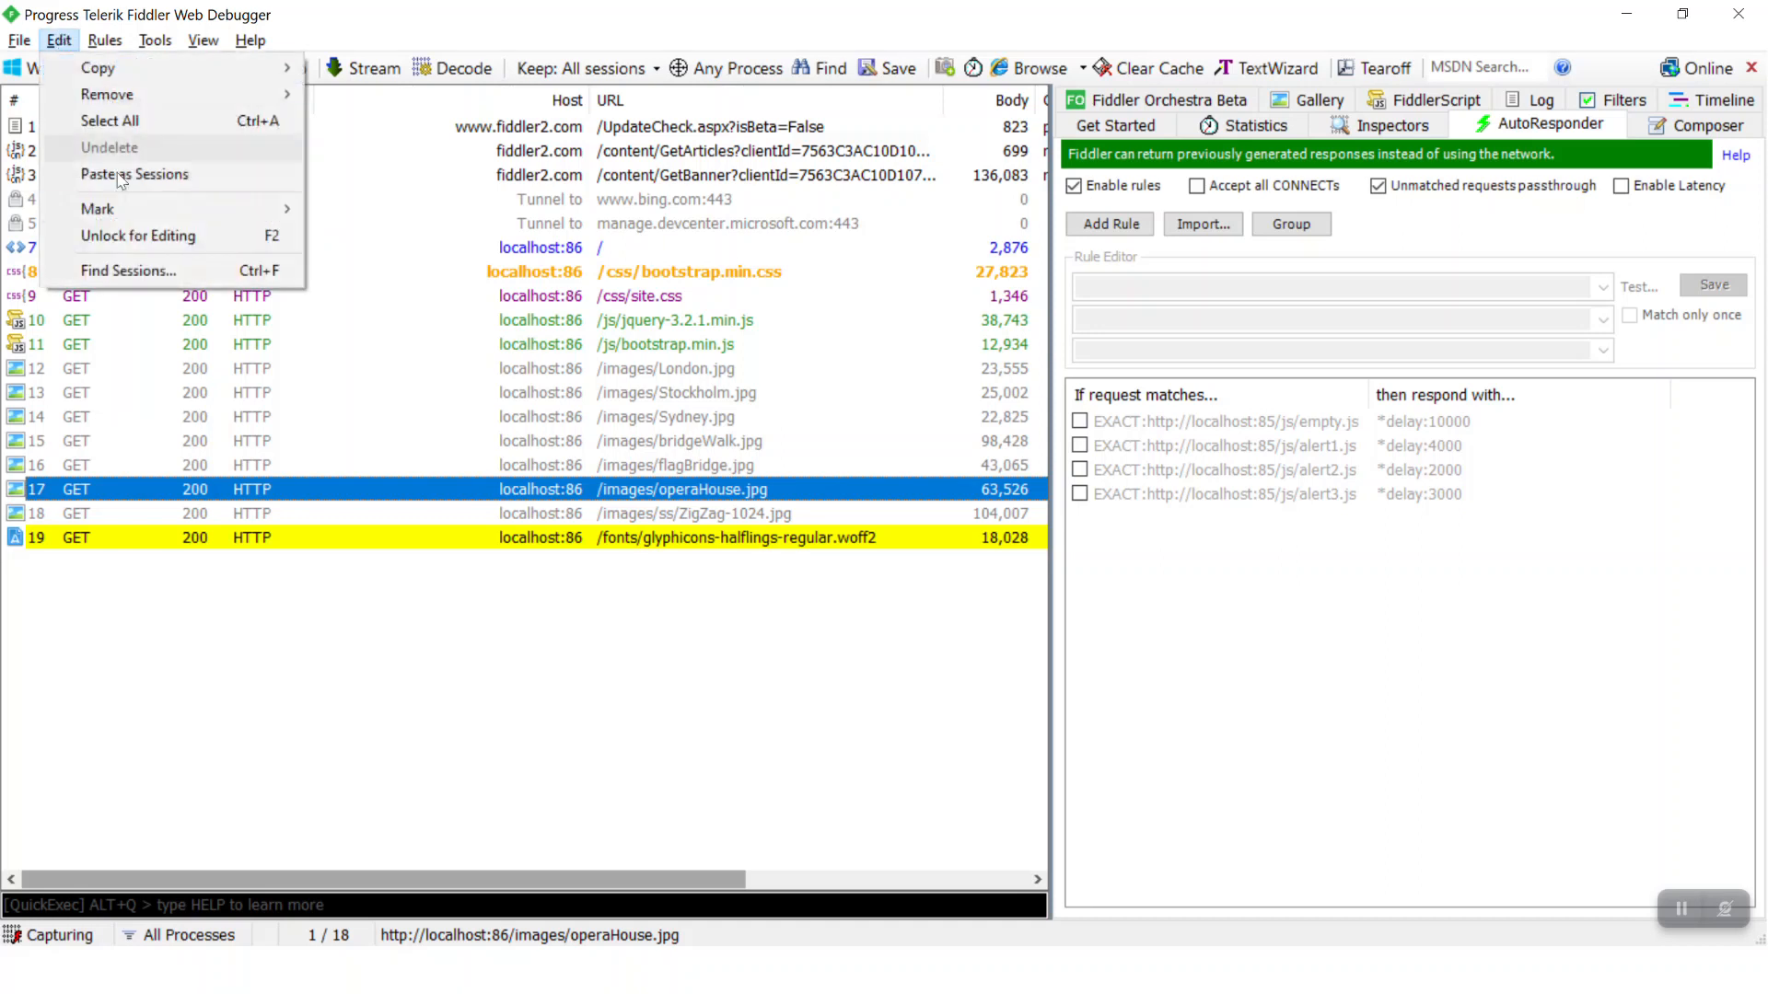
pyautogui.click(92, 272)
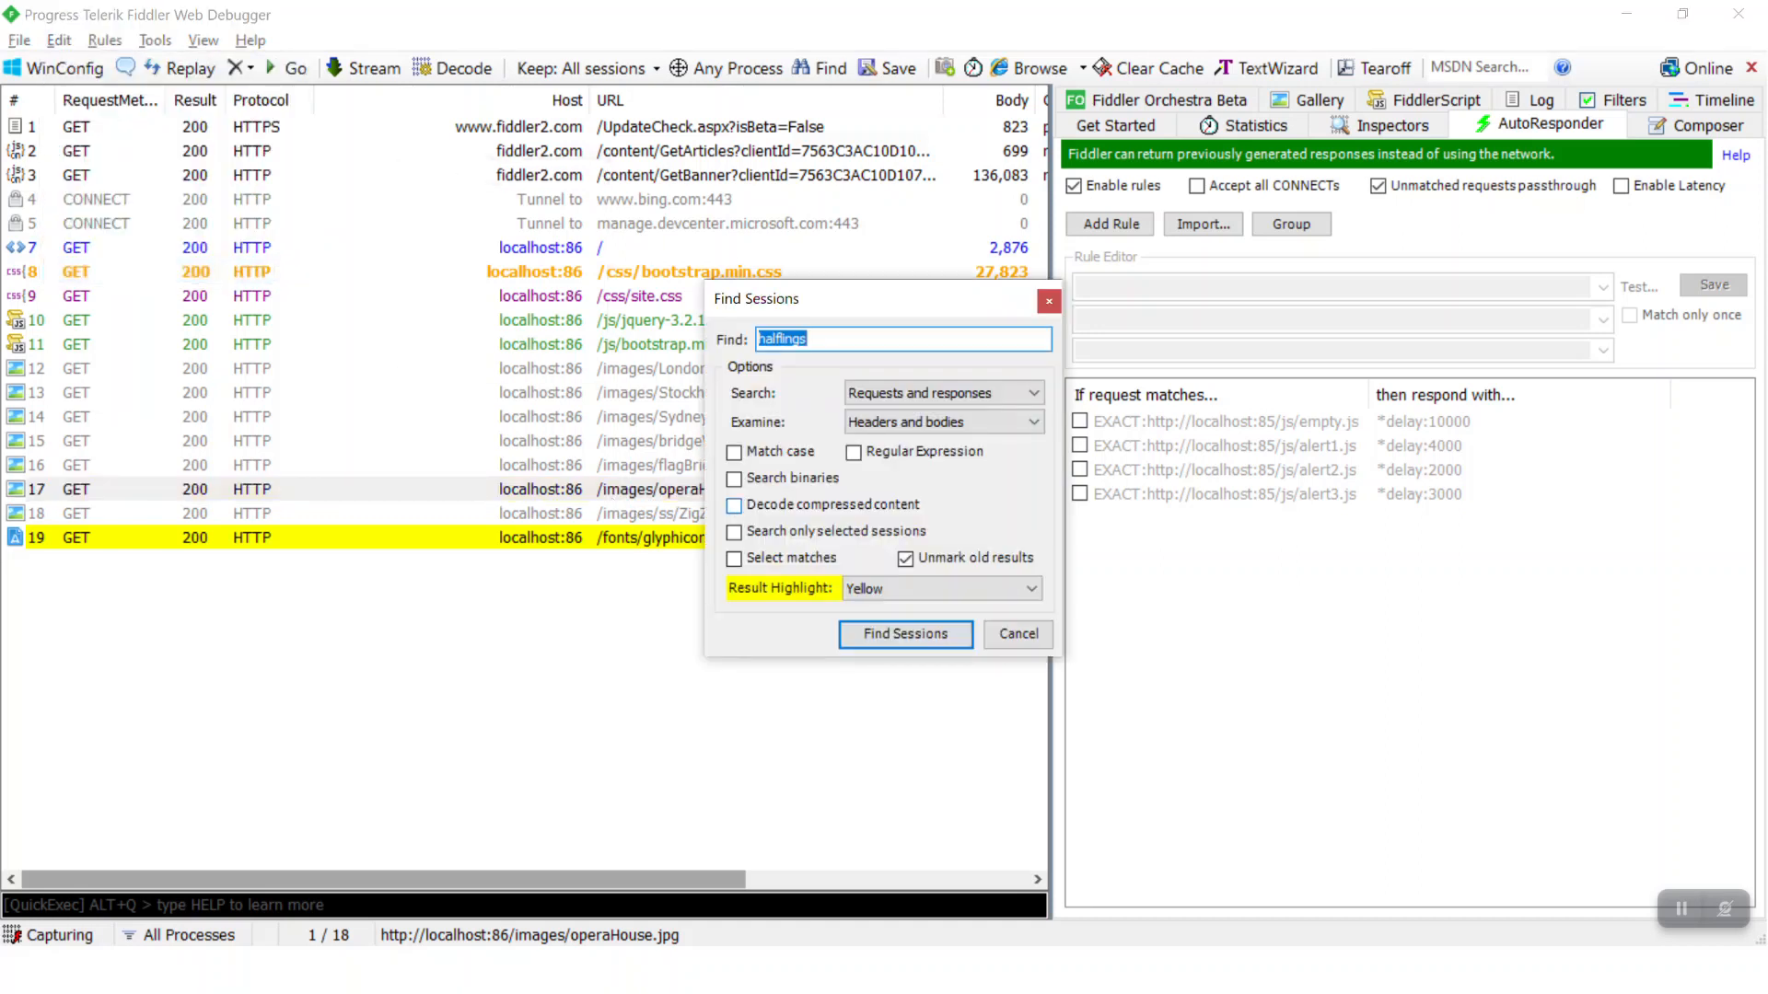
pyautogui.click(733, 506)
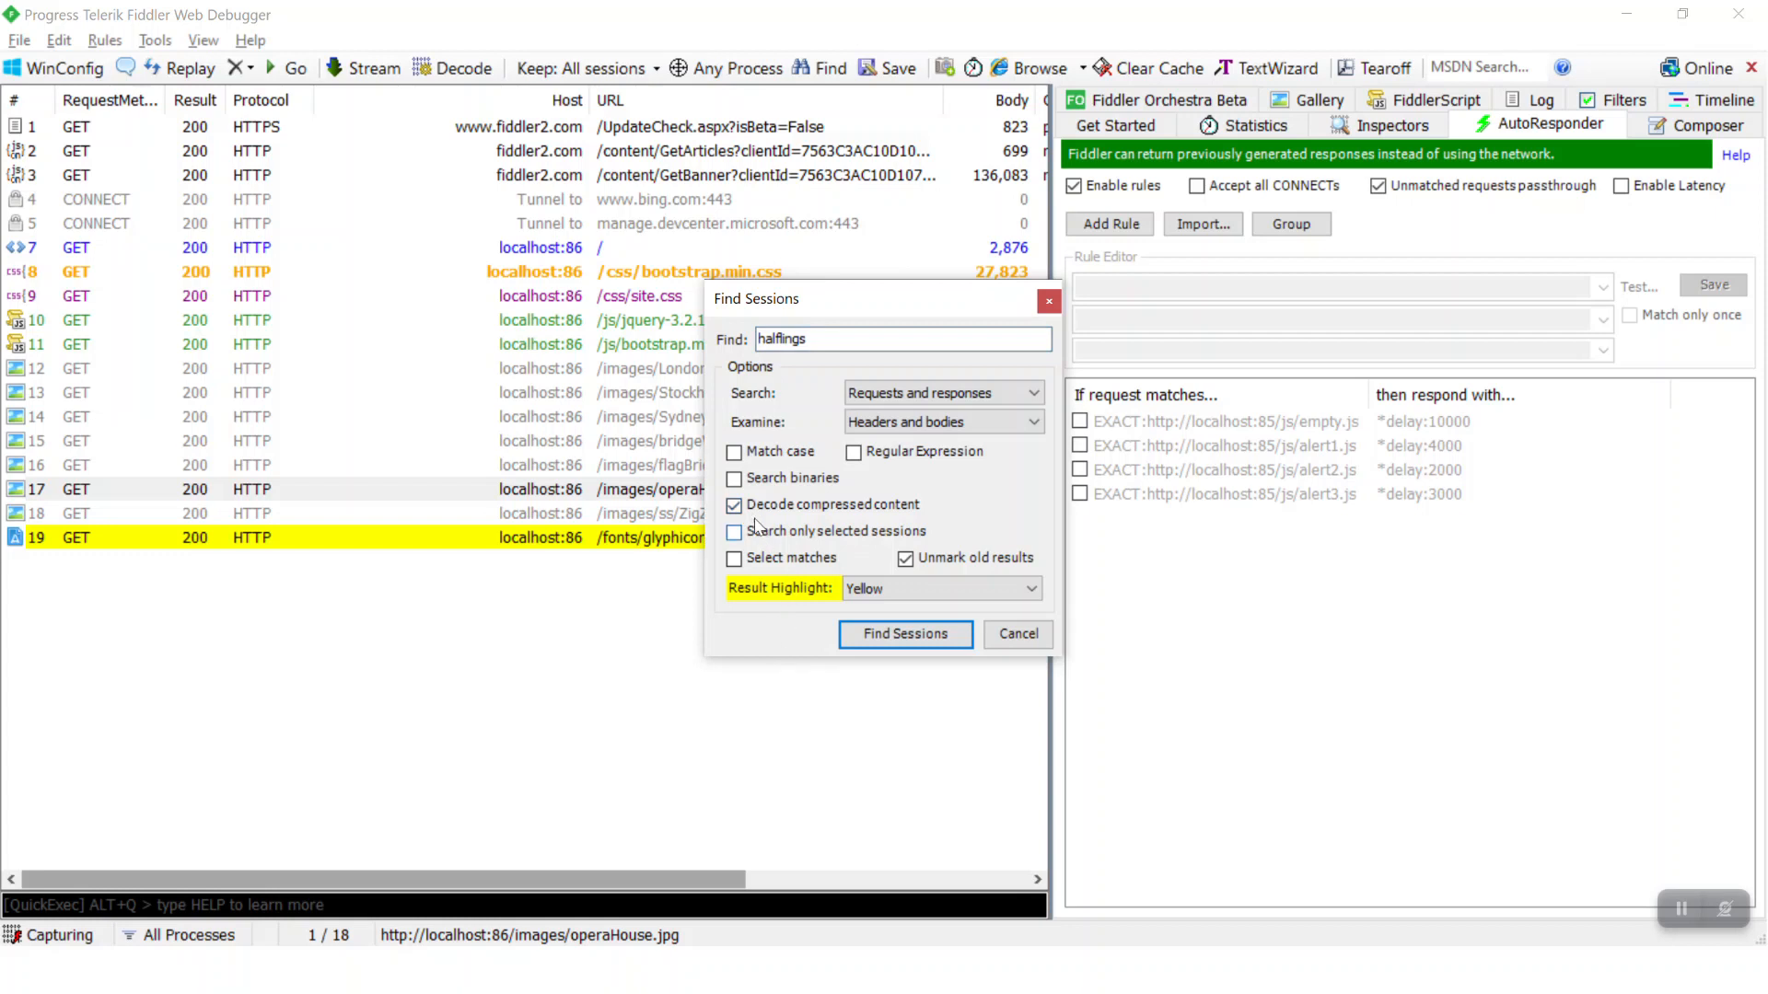
pyautogui.click(886, 640)
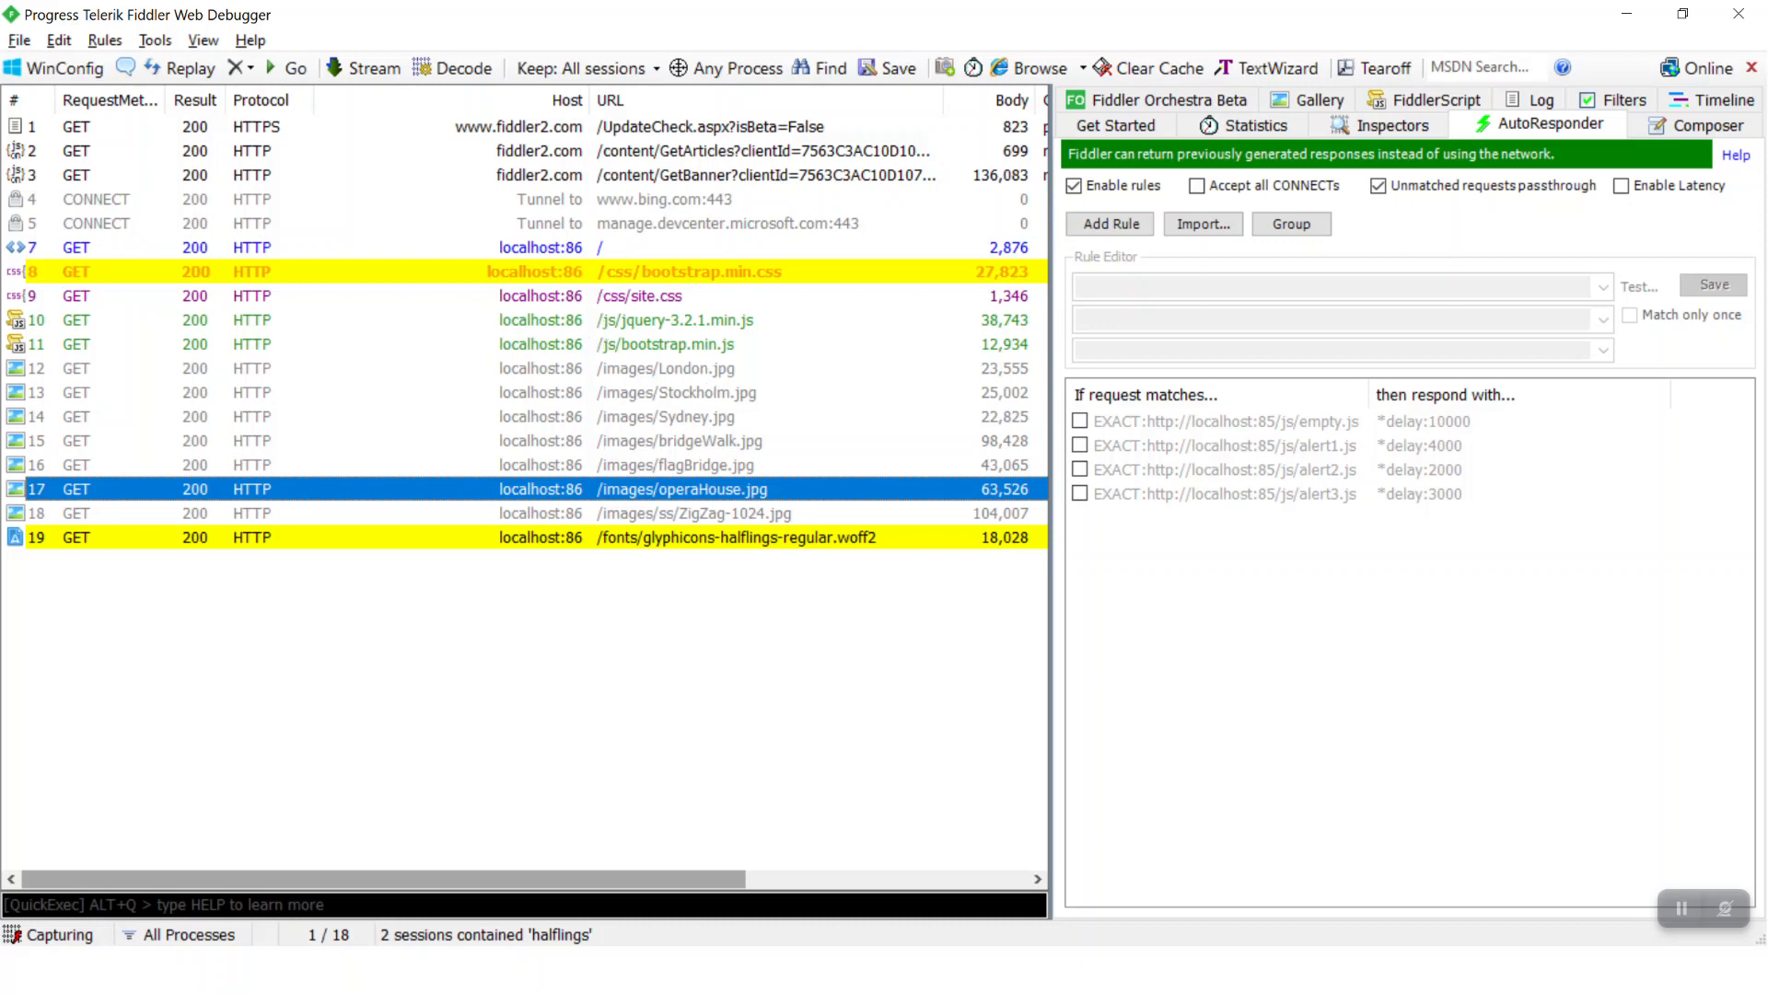
# Select the parent request of the glyphicons-halflings-regular.woff2 font session
pyautogui.rightClick(716, 540)
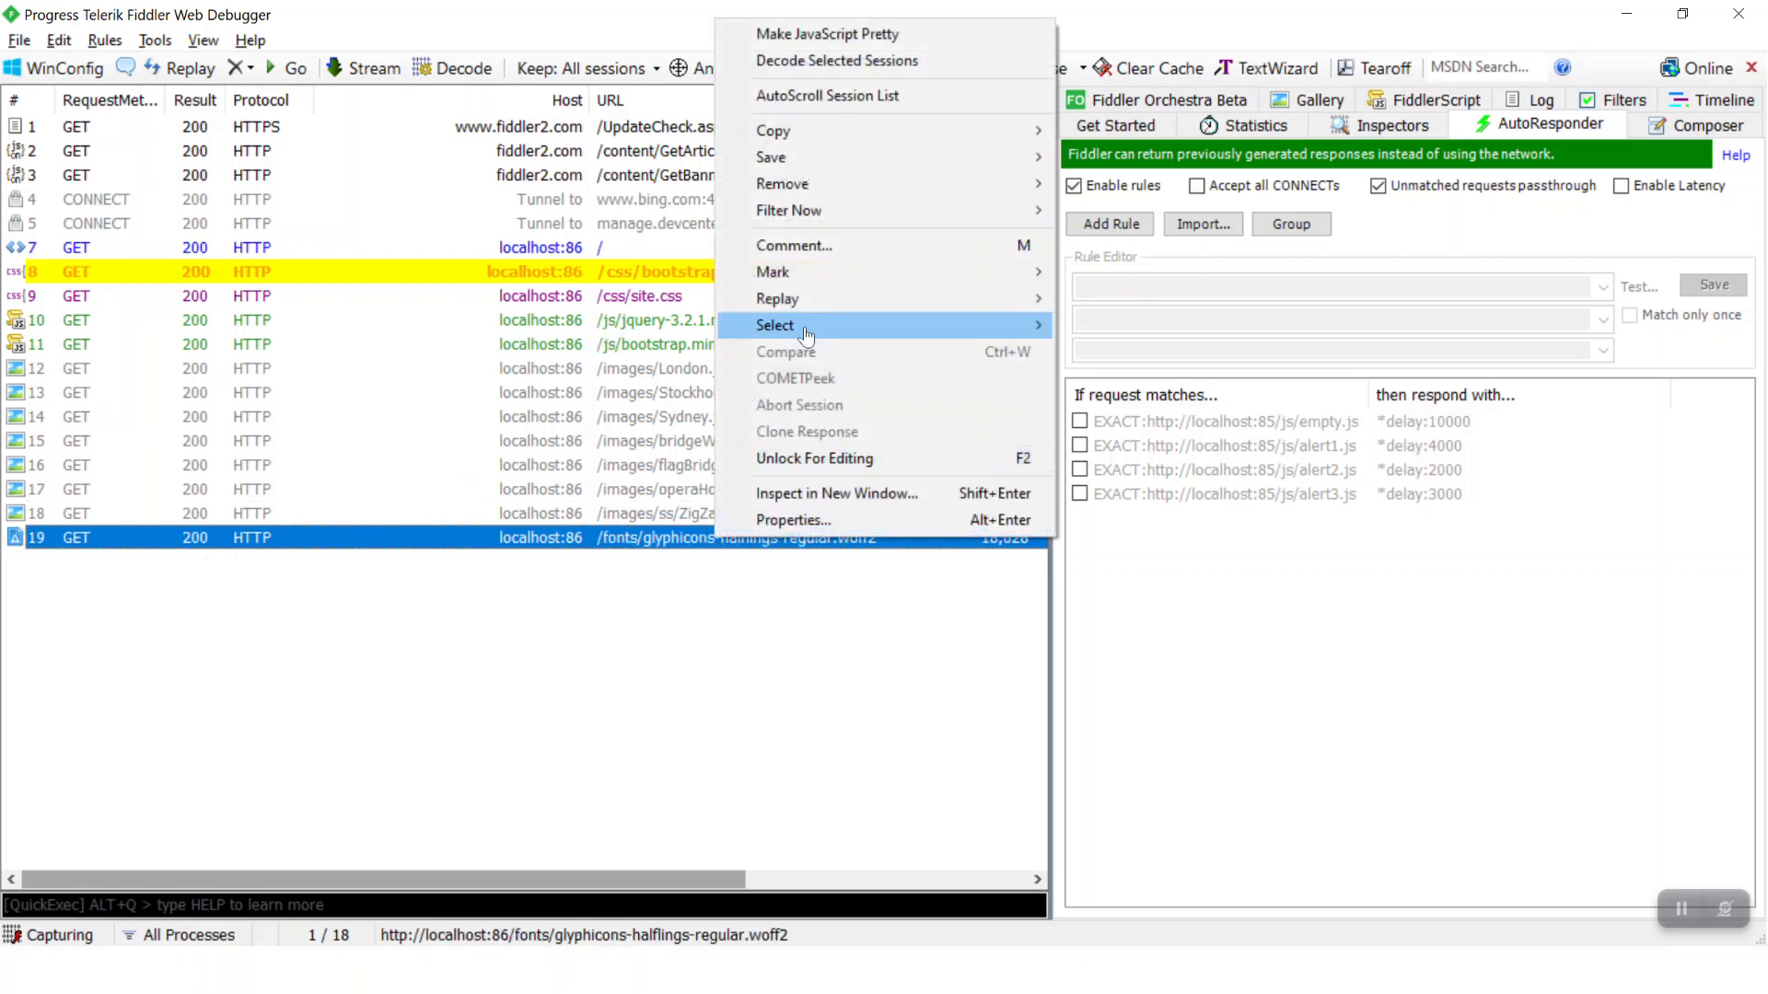
pyautogui.moveTo(903, 328)
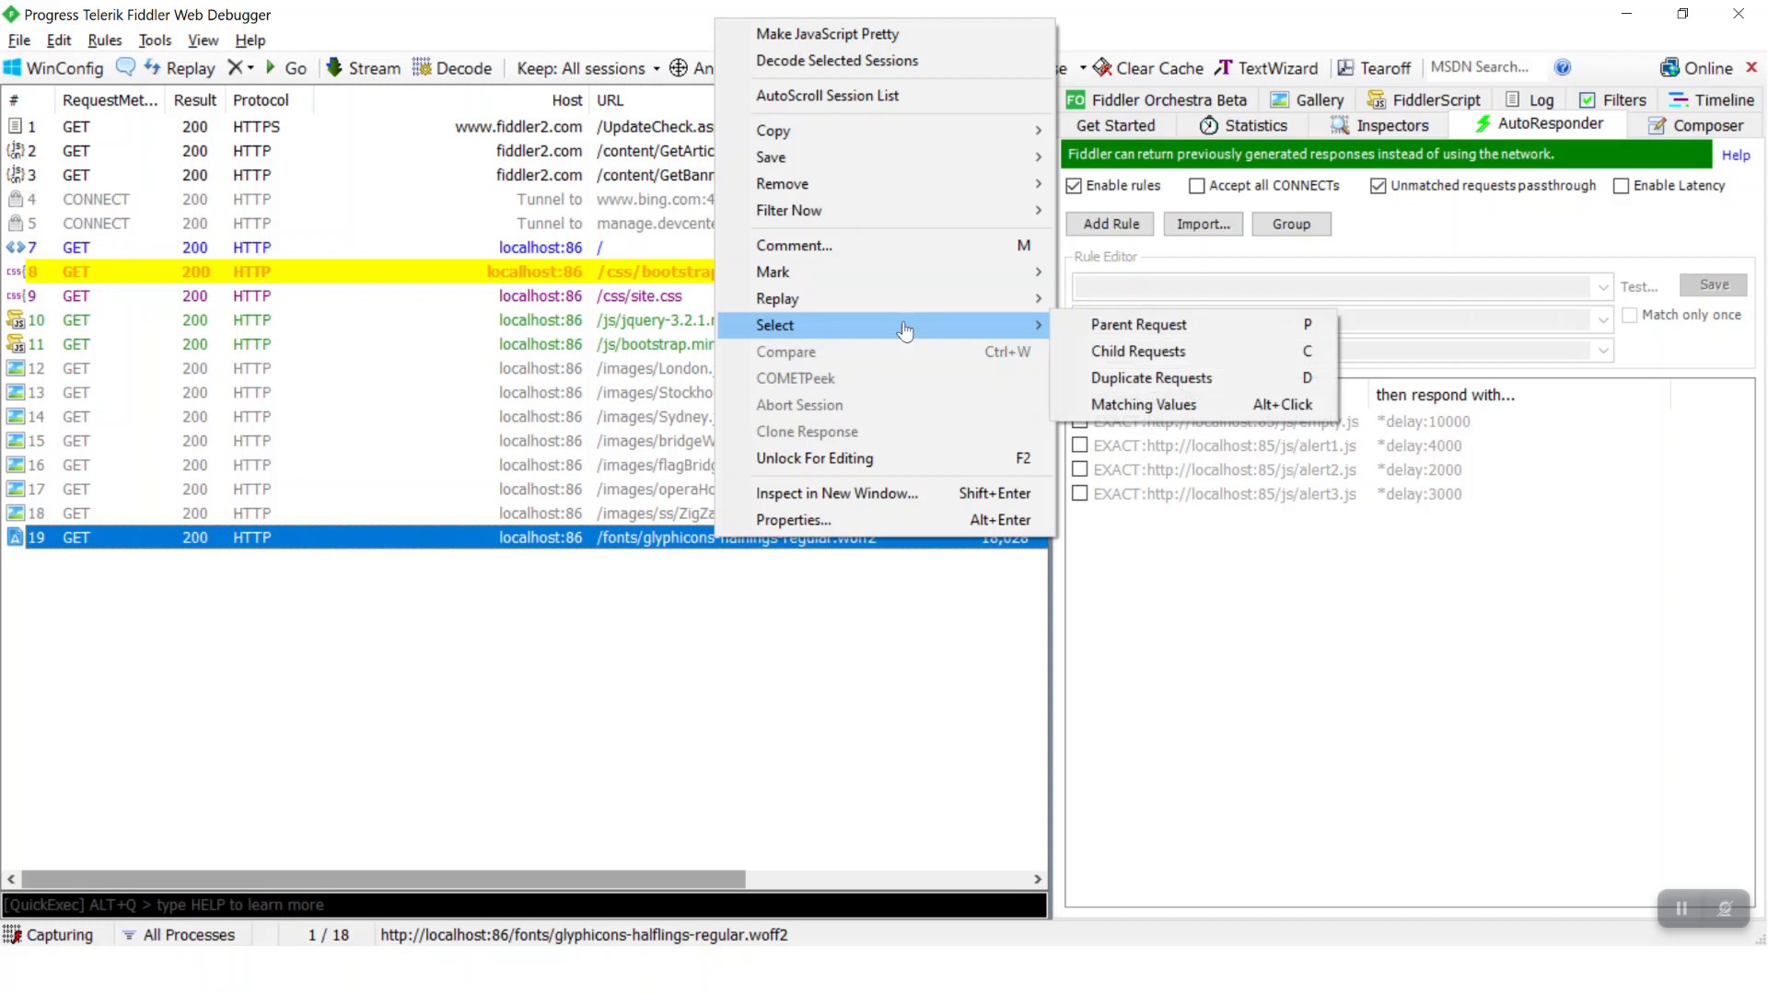
pyautogui.click(1147, 328)
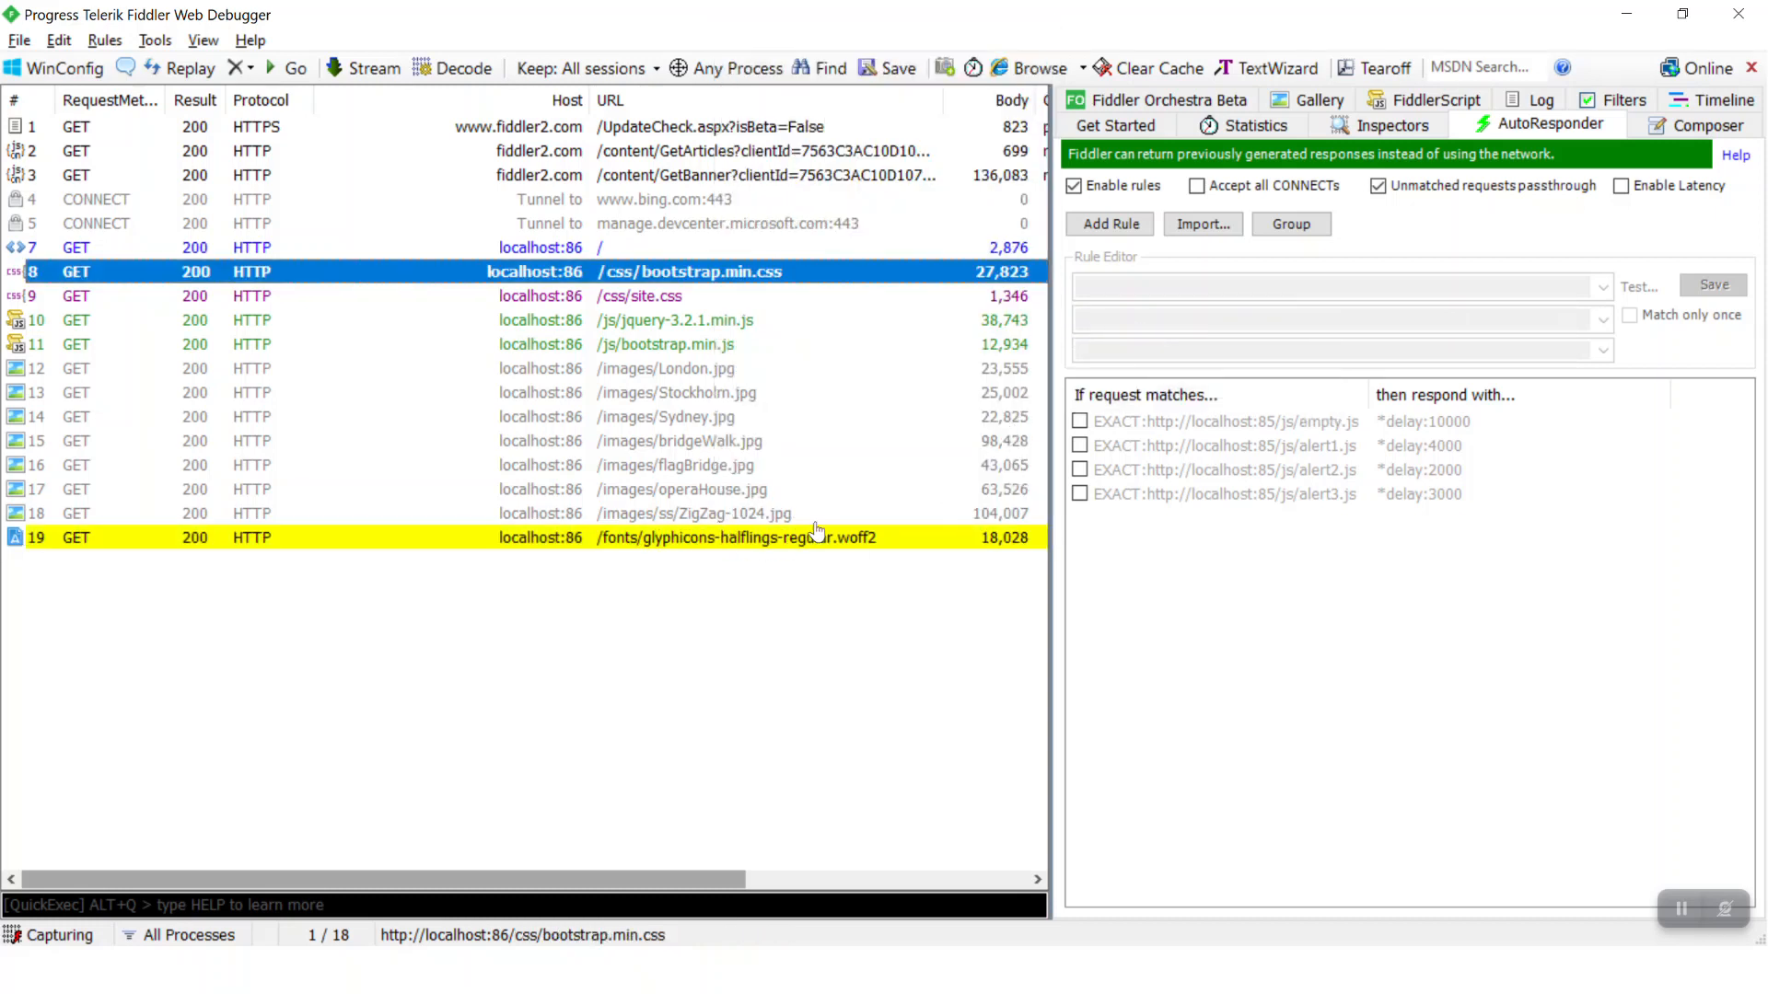
pyautogui.rightClick(744, 274)
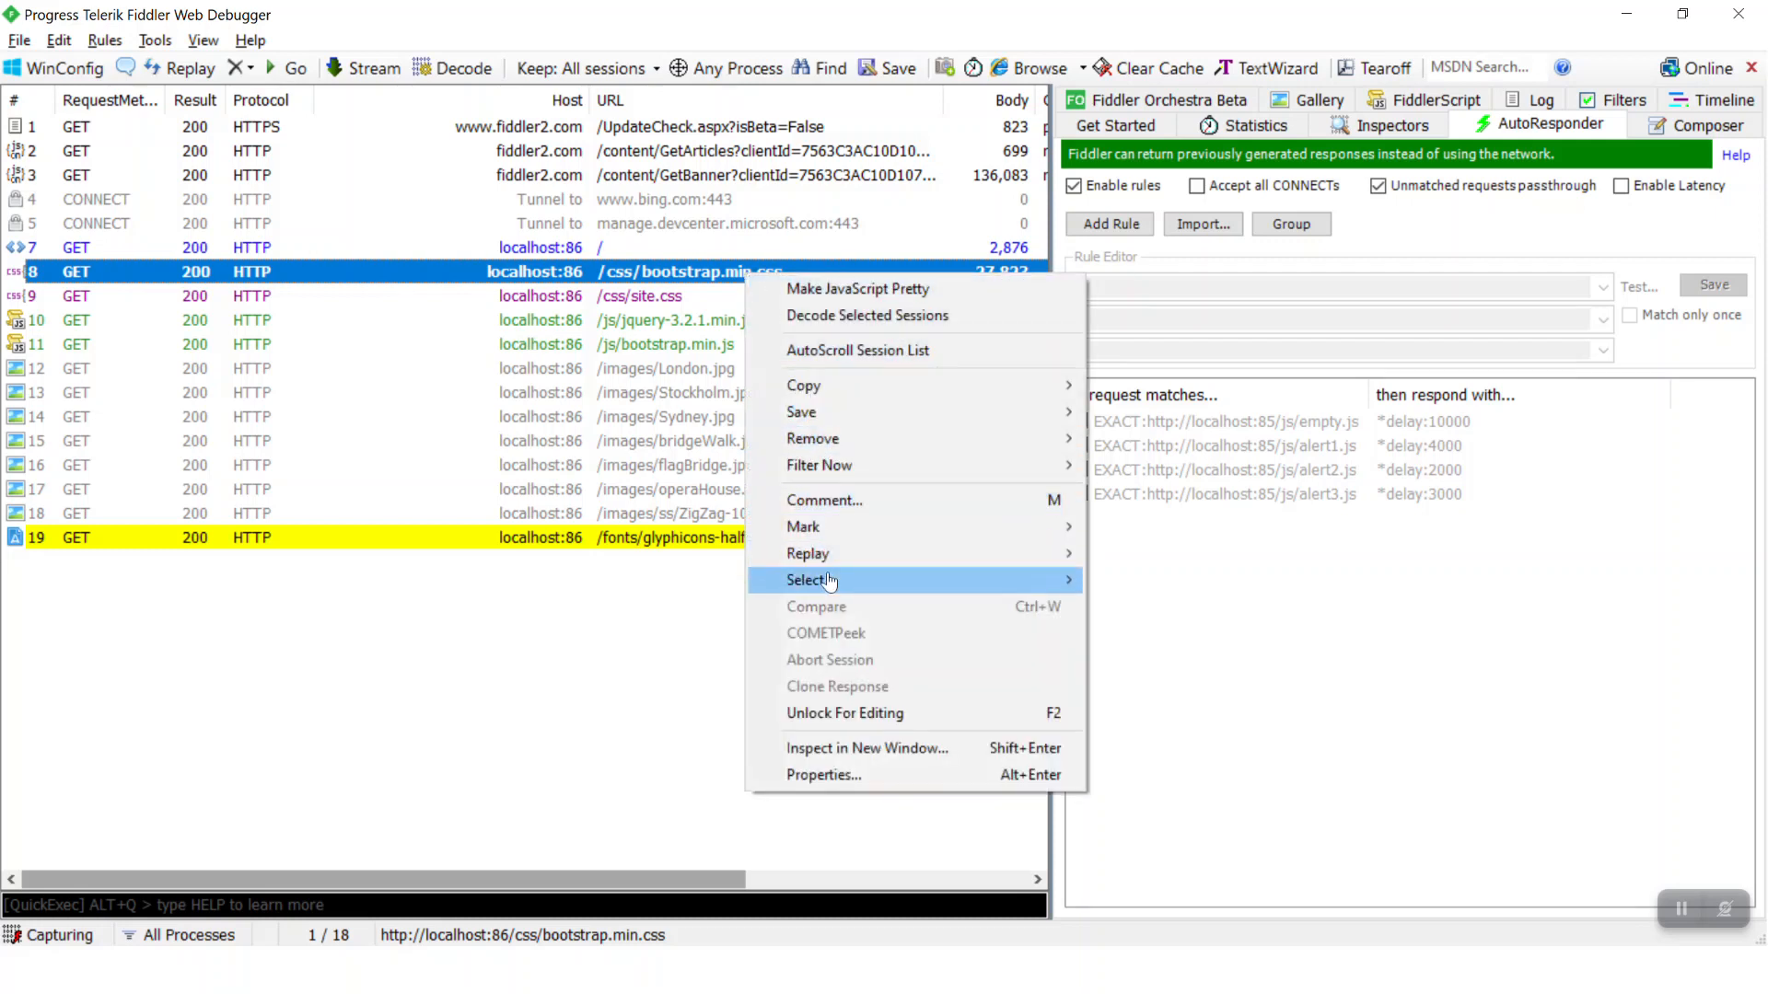
pyautogui.moveTo(830, 580)
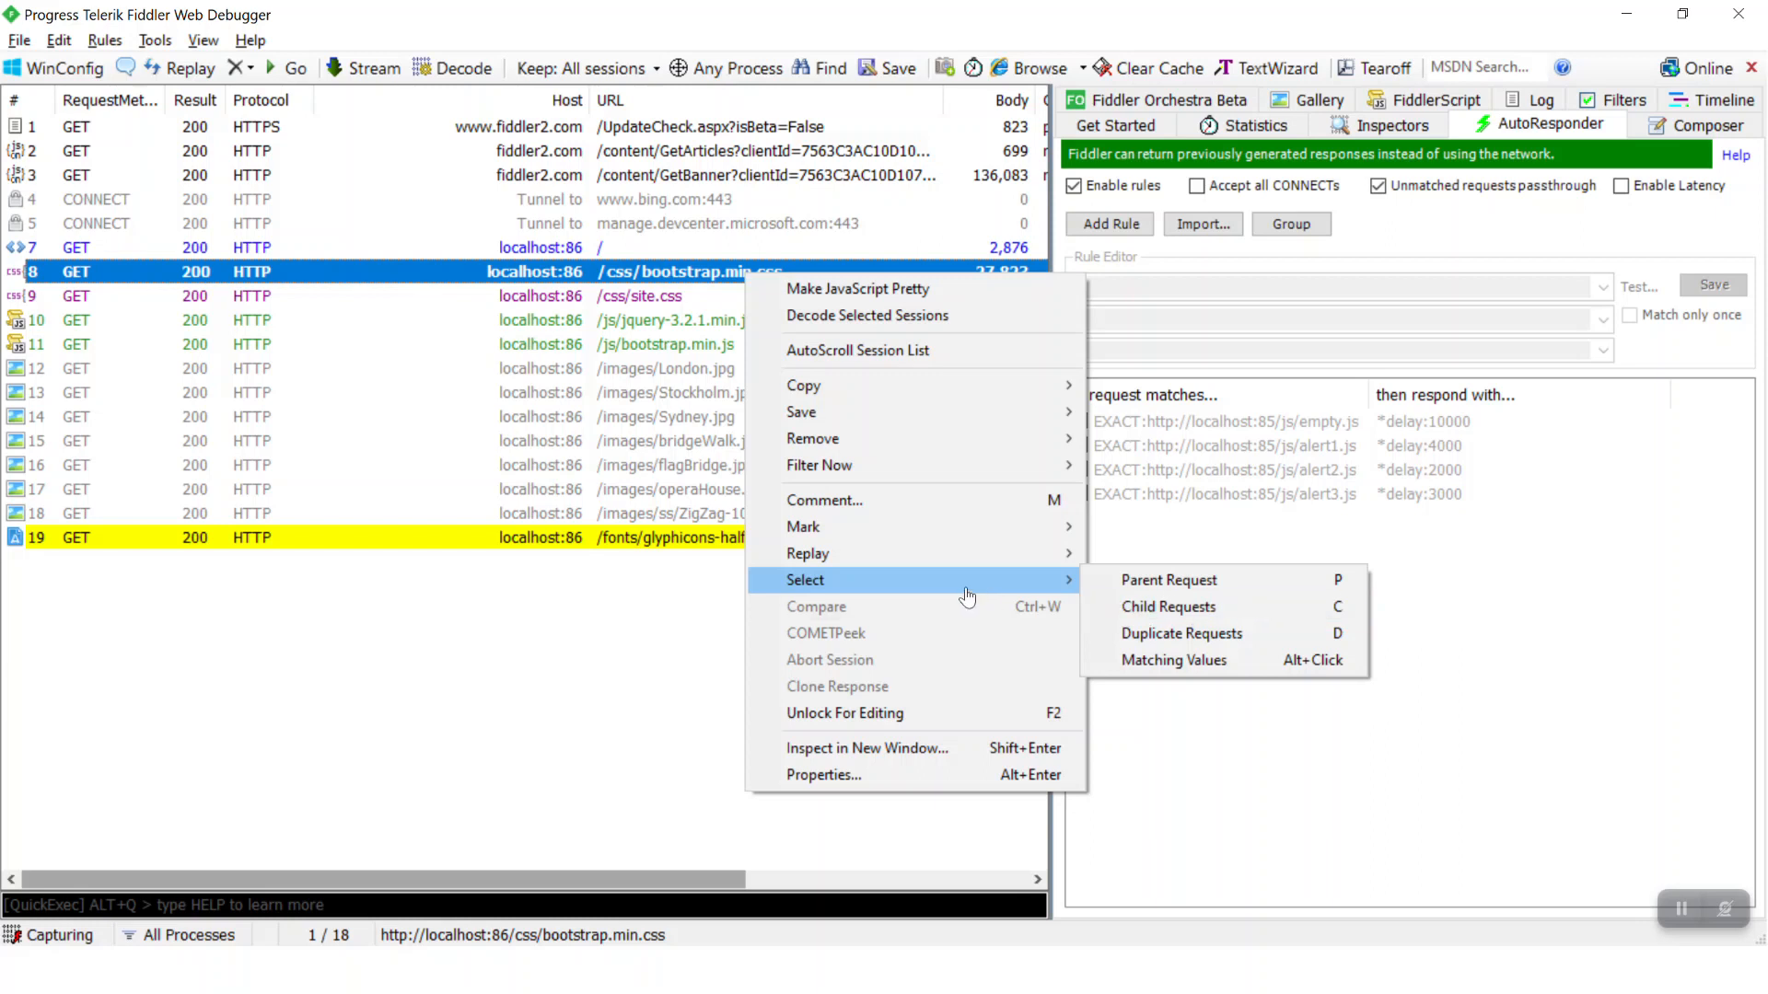
pyautogui.hotkey('alt', 'Tab')
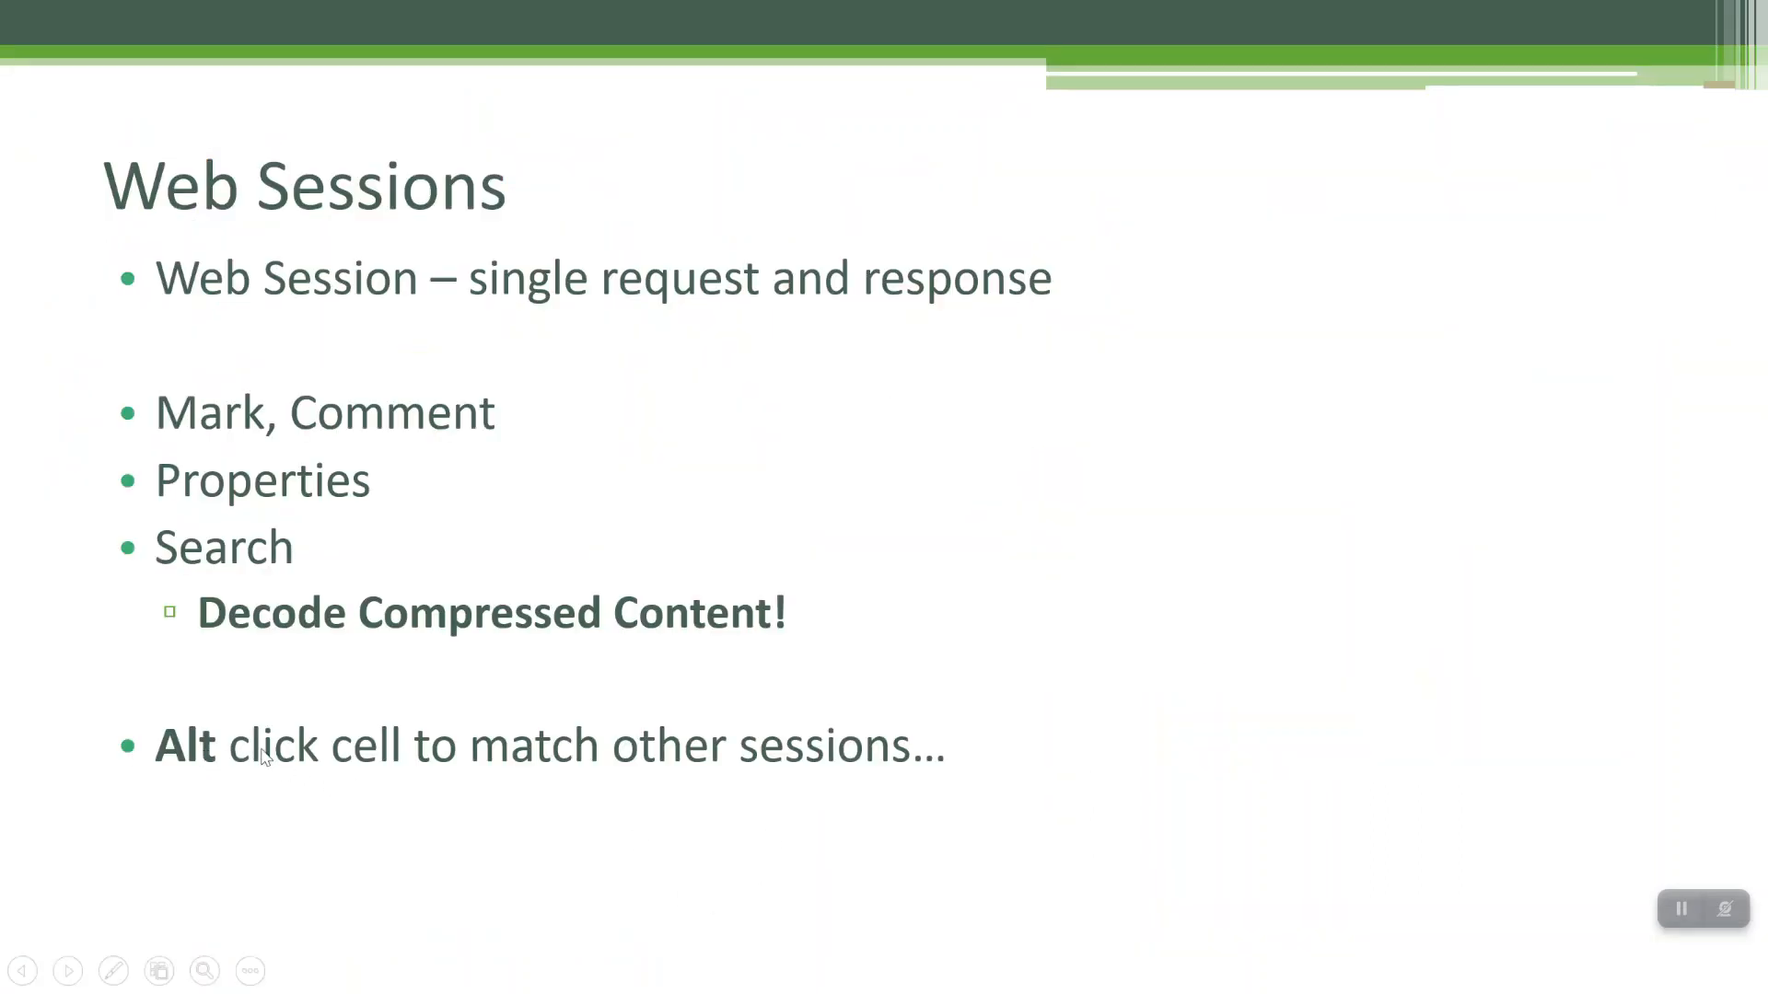
pyautogui.hotkey('alt', 'Tab')
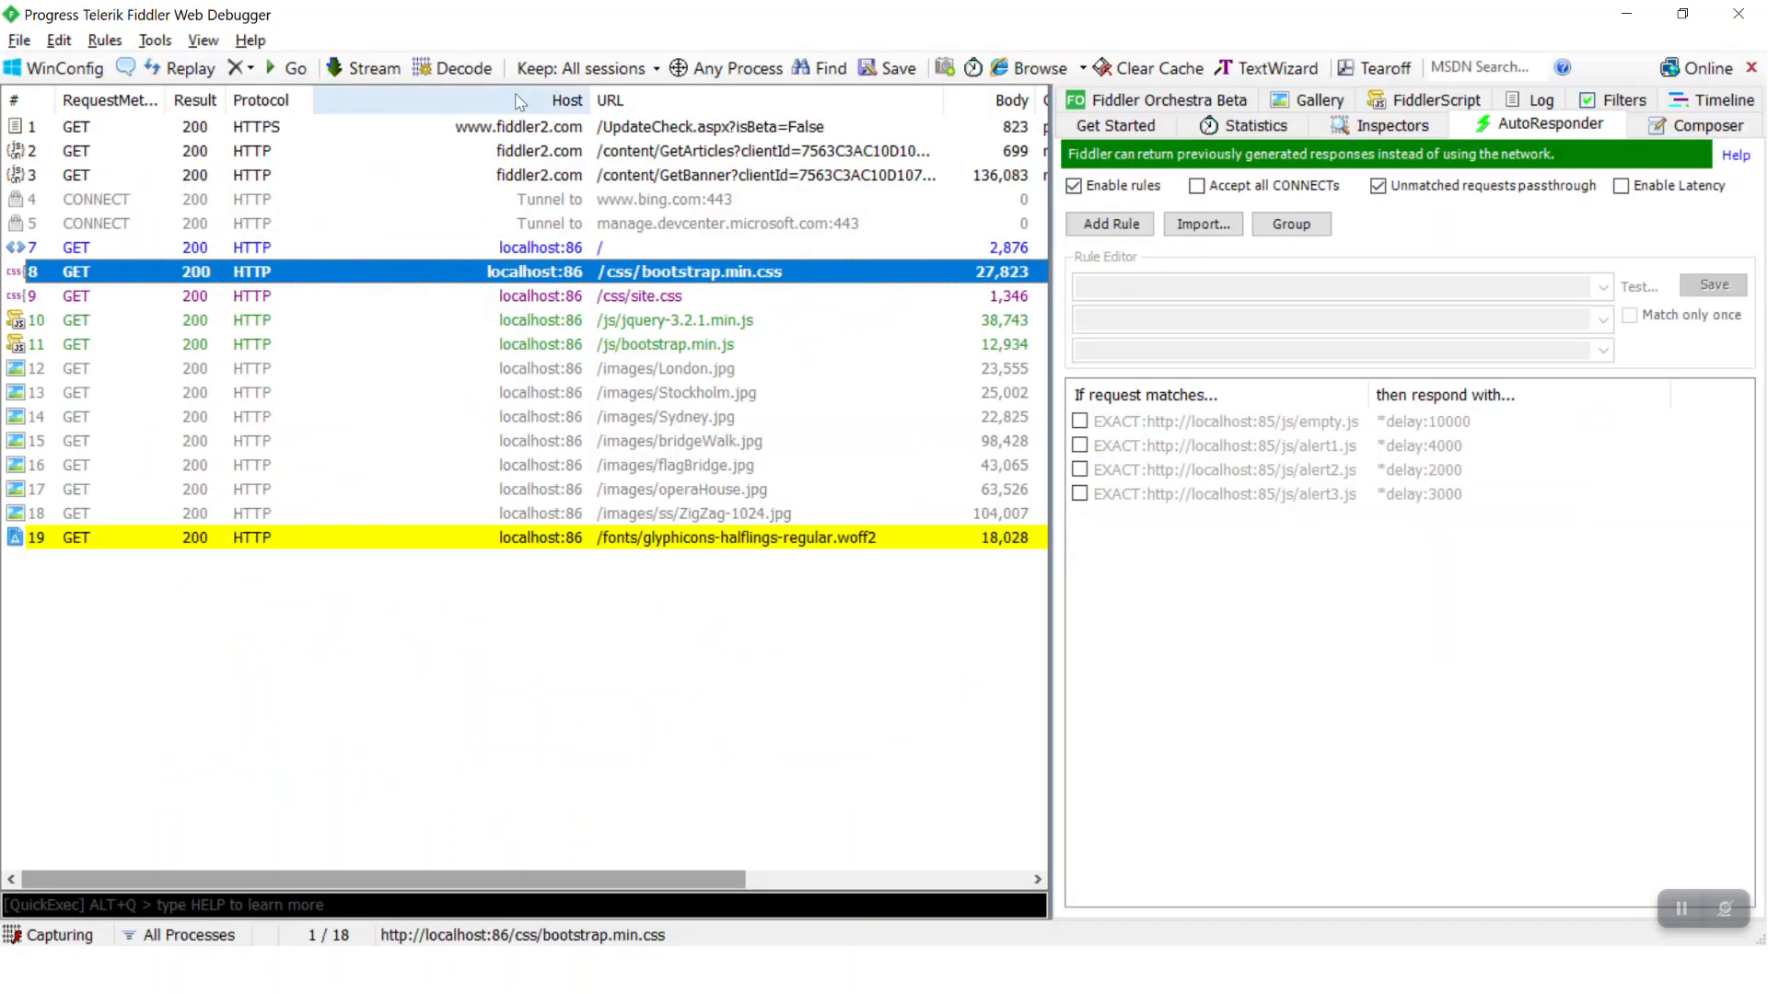
# Narrow the Host column in the session list and bring the Content-Type and Comments columns into view
pyautogui.moveTo(589, 102); pyautogui.dragTo(441, 126)
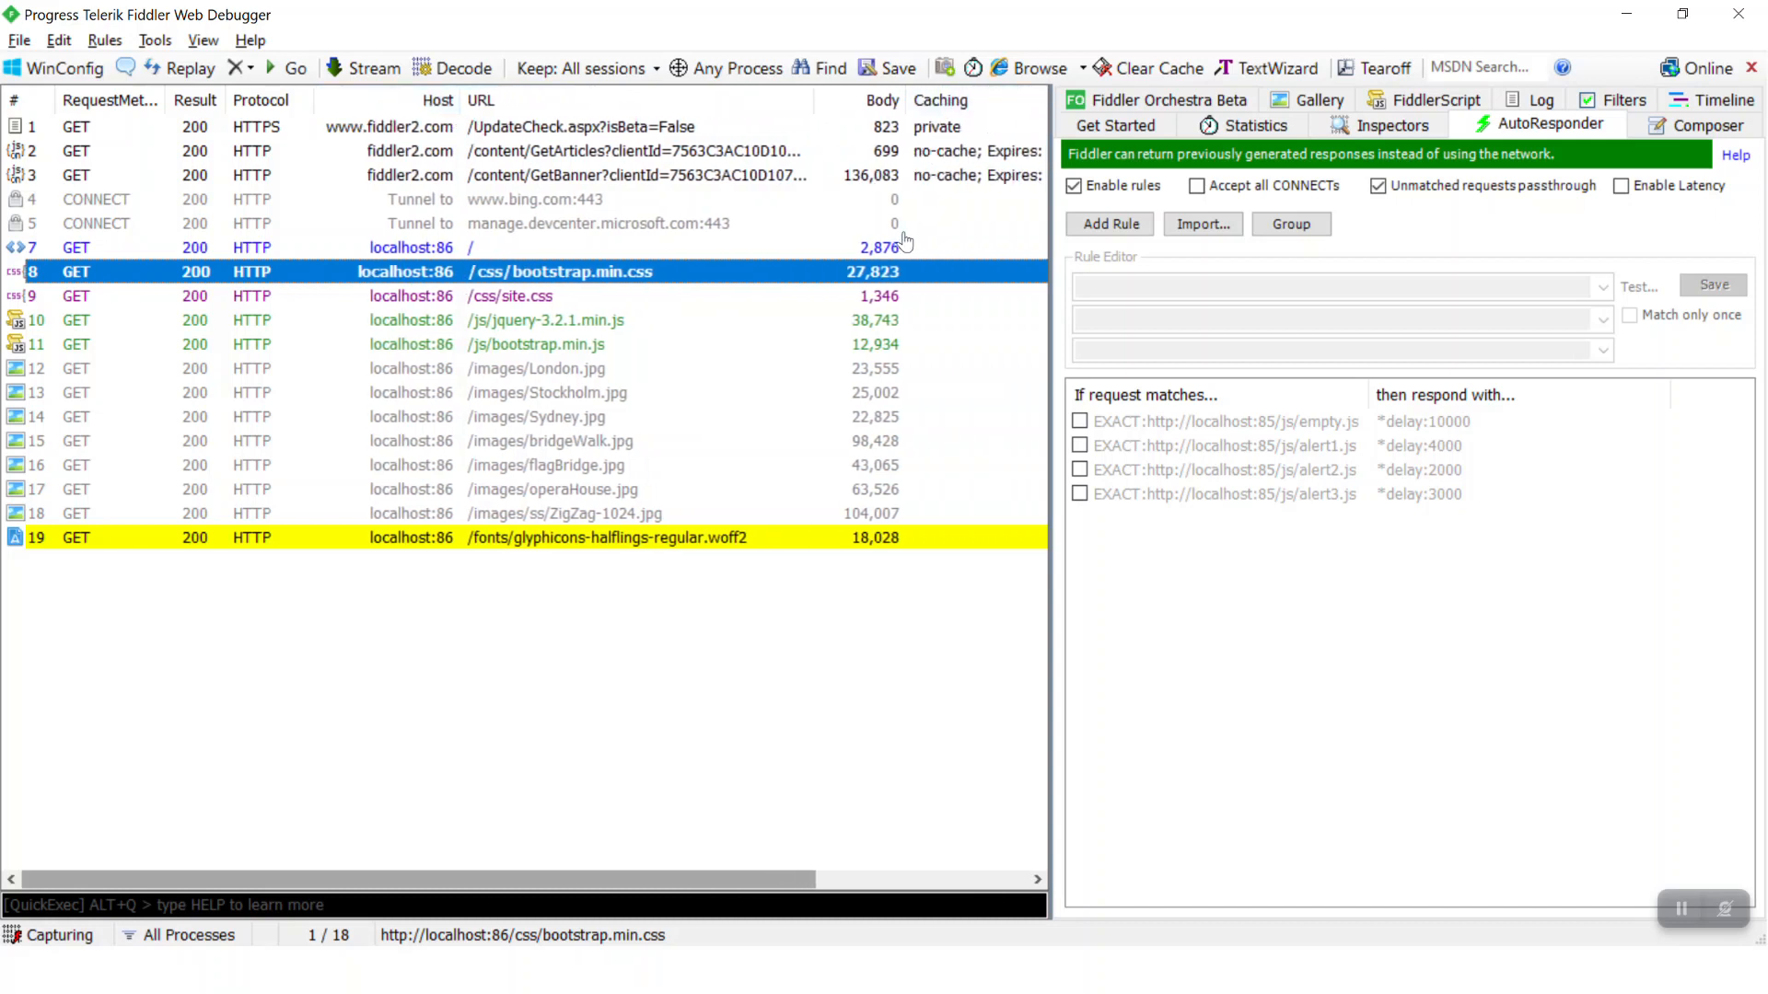
pyautogui.moveTo(725, 882); pyautogui.dragTo(930, 884)
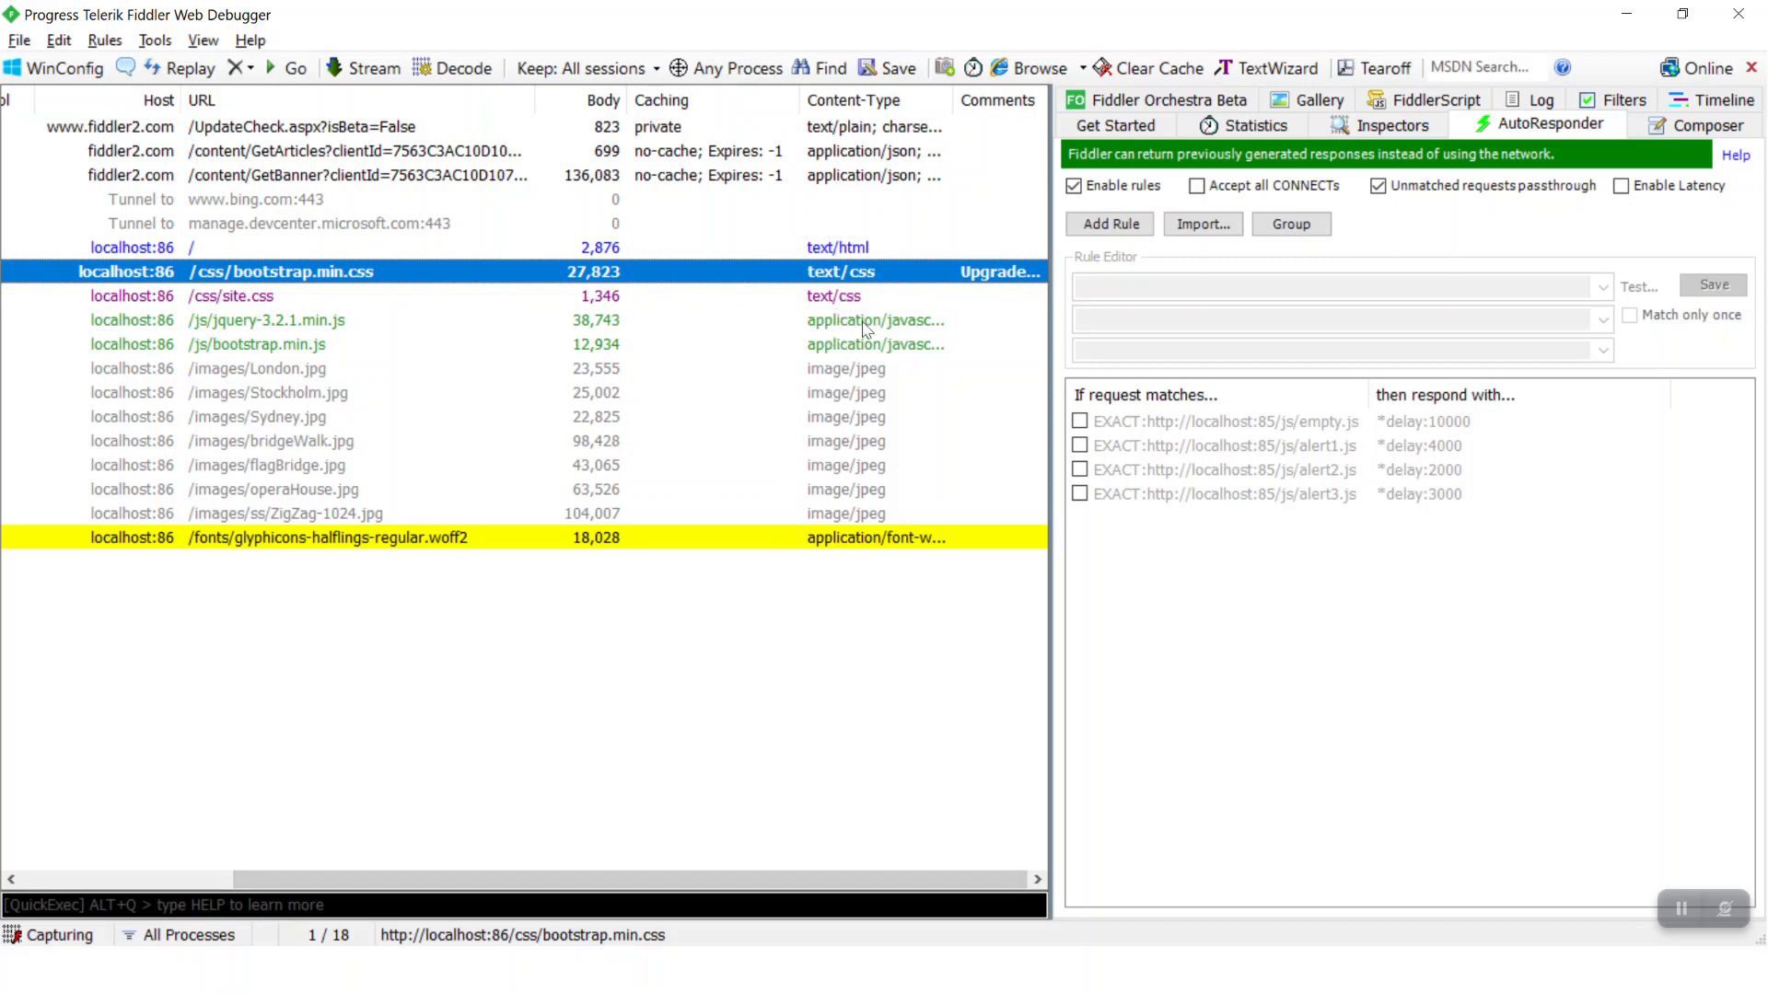
# Select all captured sessions whose Content-Type matches image/jpeg, based on the London.jpg session
pyautogui.press('alt')
pyautogui.press('Escape')
pyautogui.keyDown('alt'); pyautogui.click(858, 367); pyautogui.keyUp('alt')
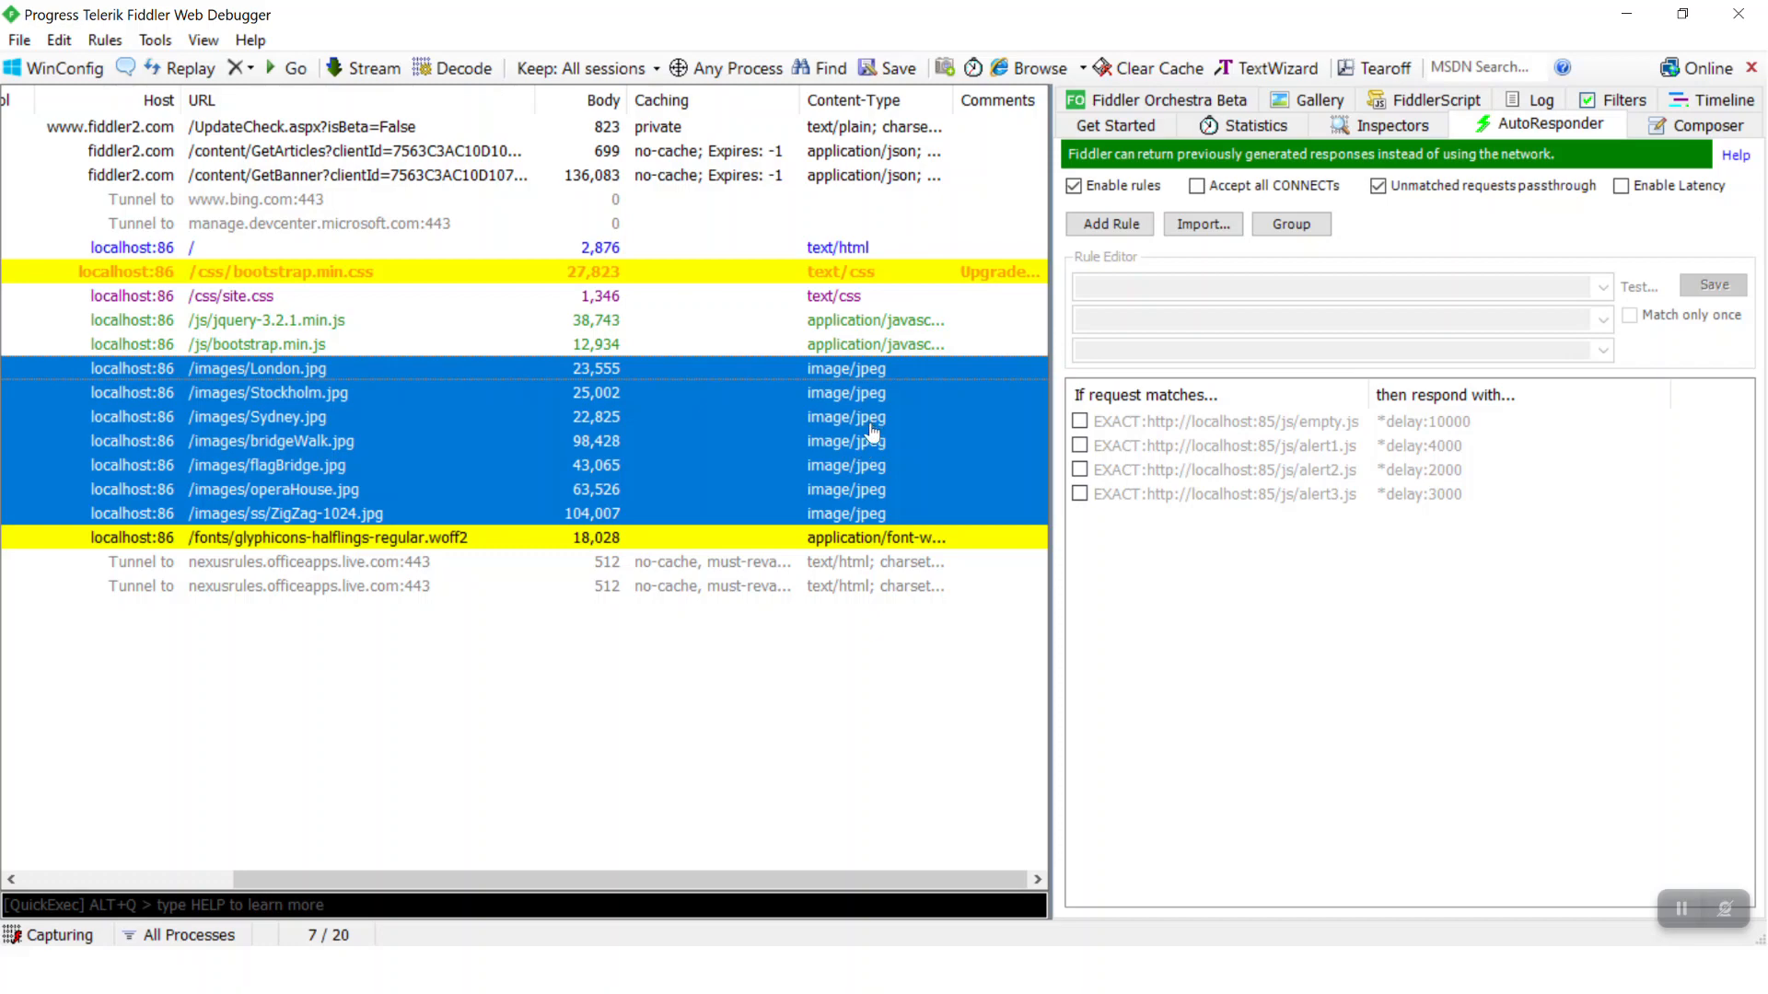
# Switch to the PowerPoint slide show and advance to the Decrypt HTTPS slide
pyautogui.hotkey('alt', 'Tab')
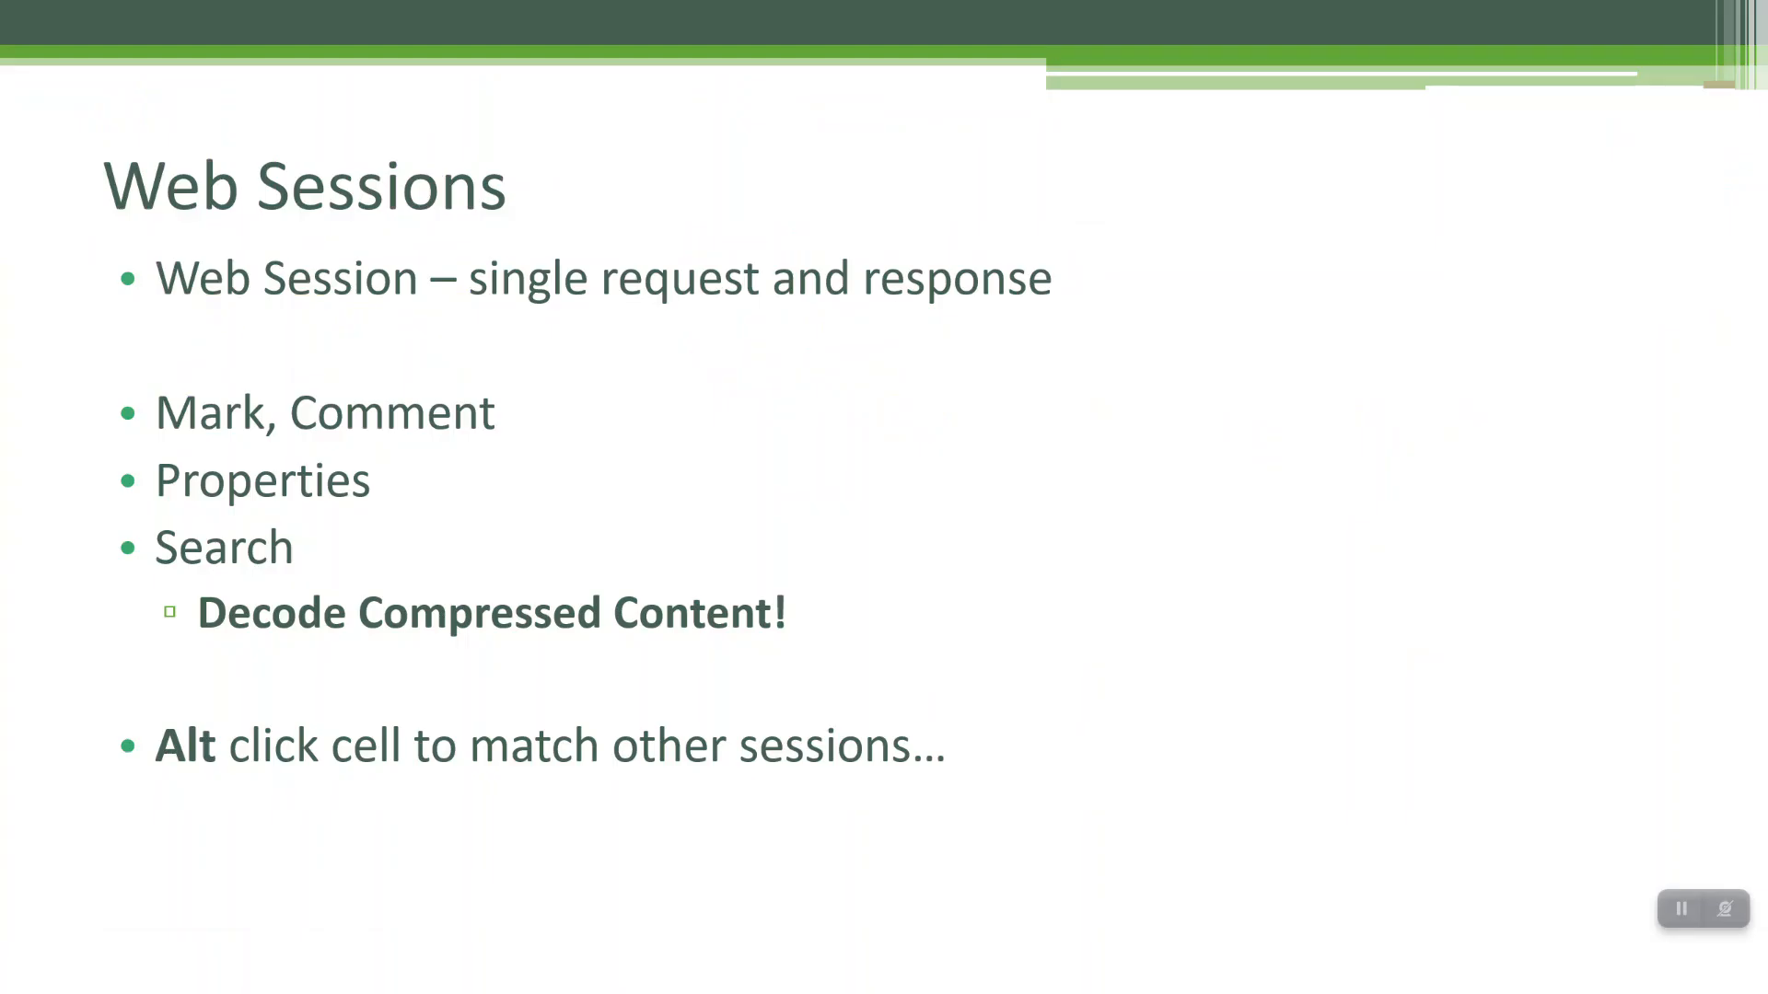
pyautogui.press('Right')
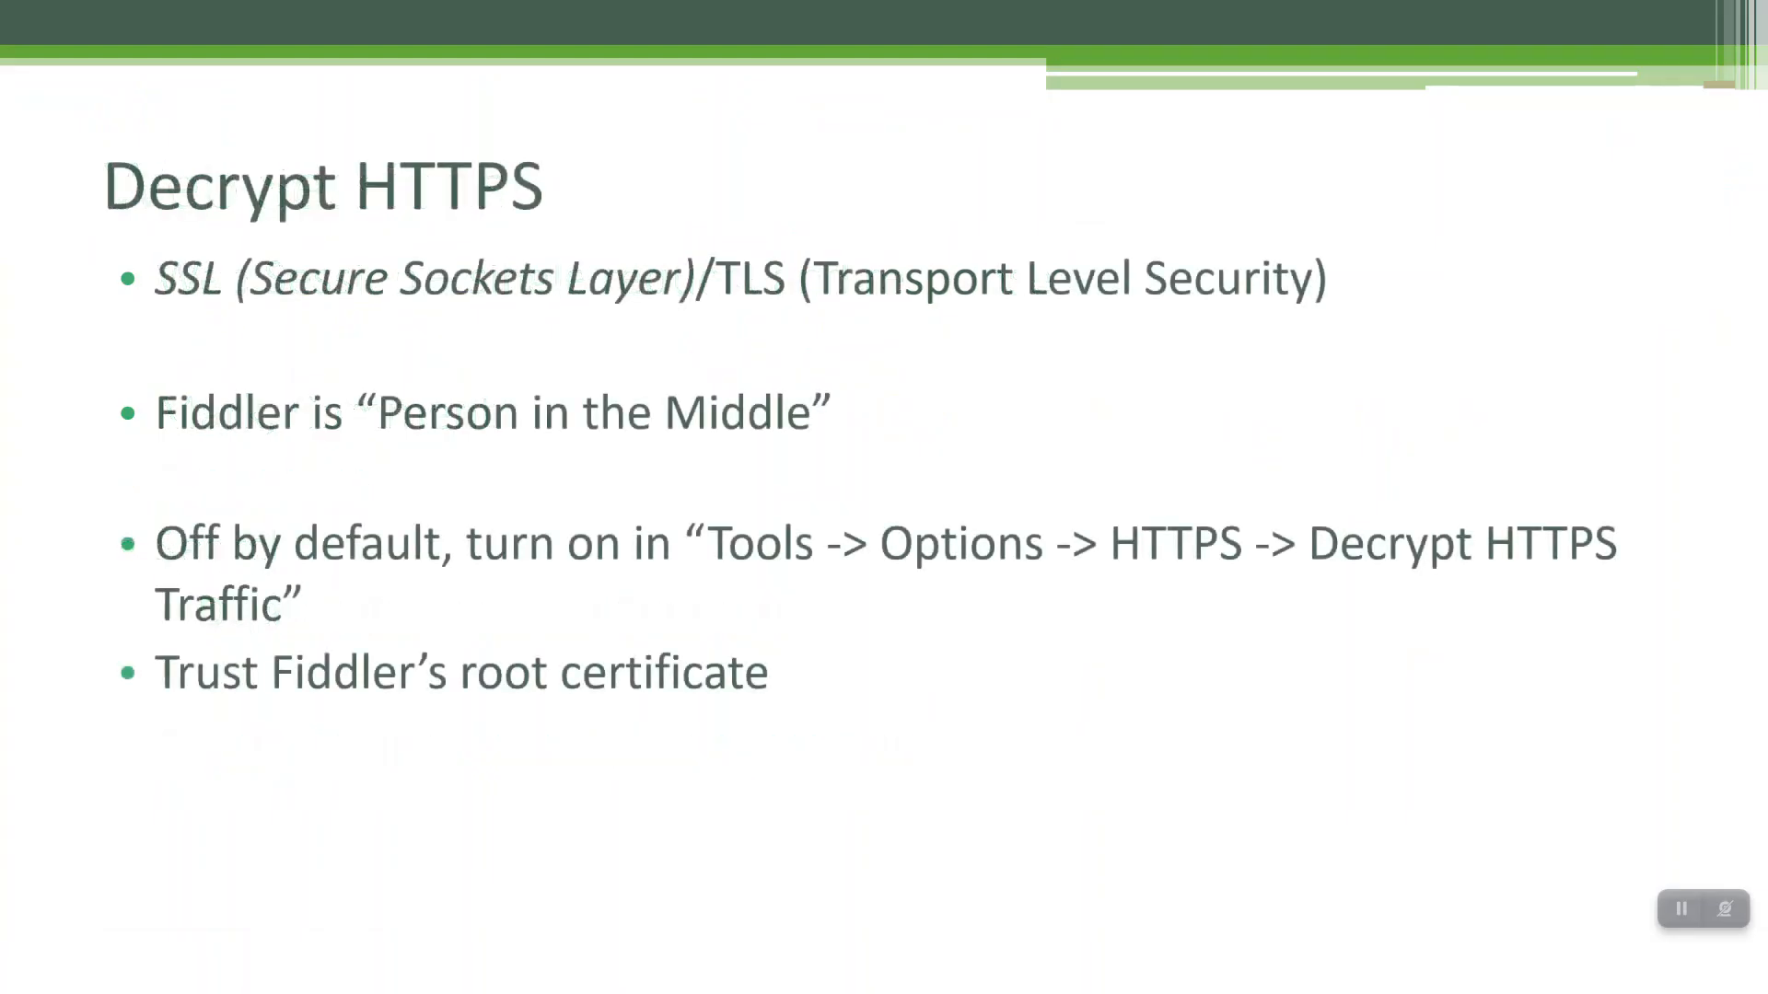
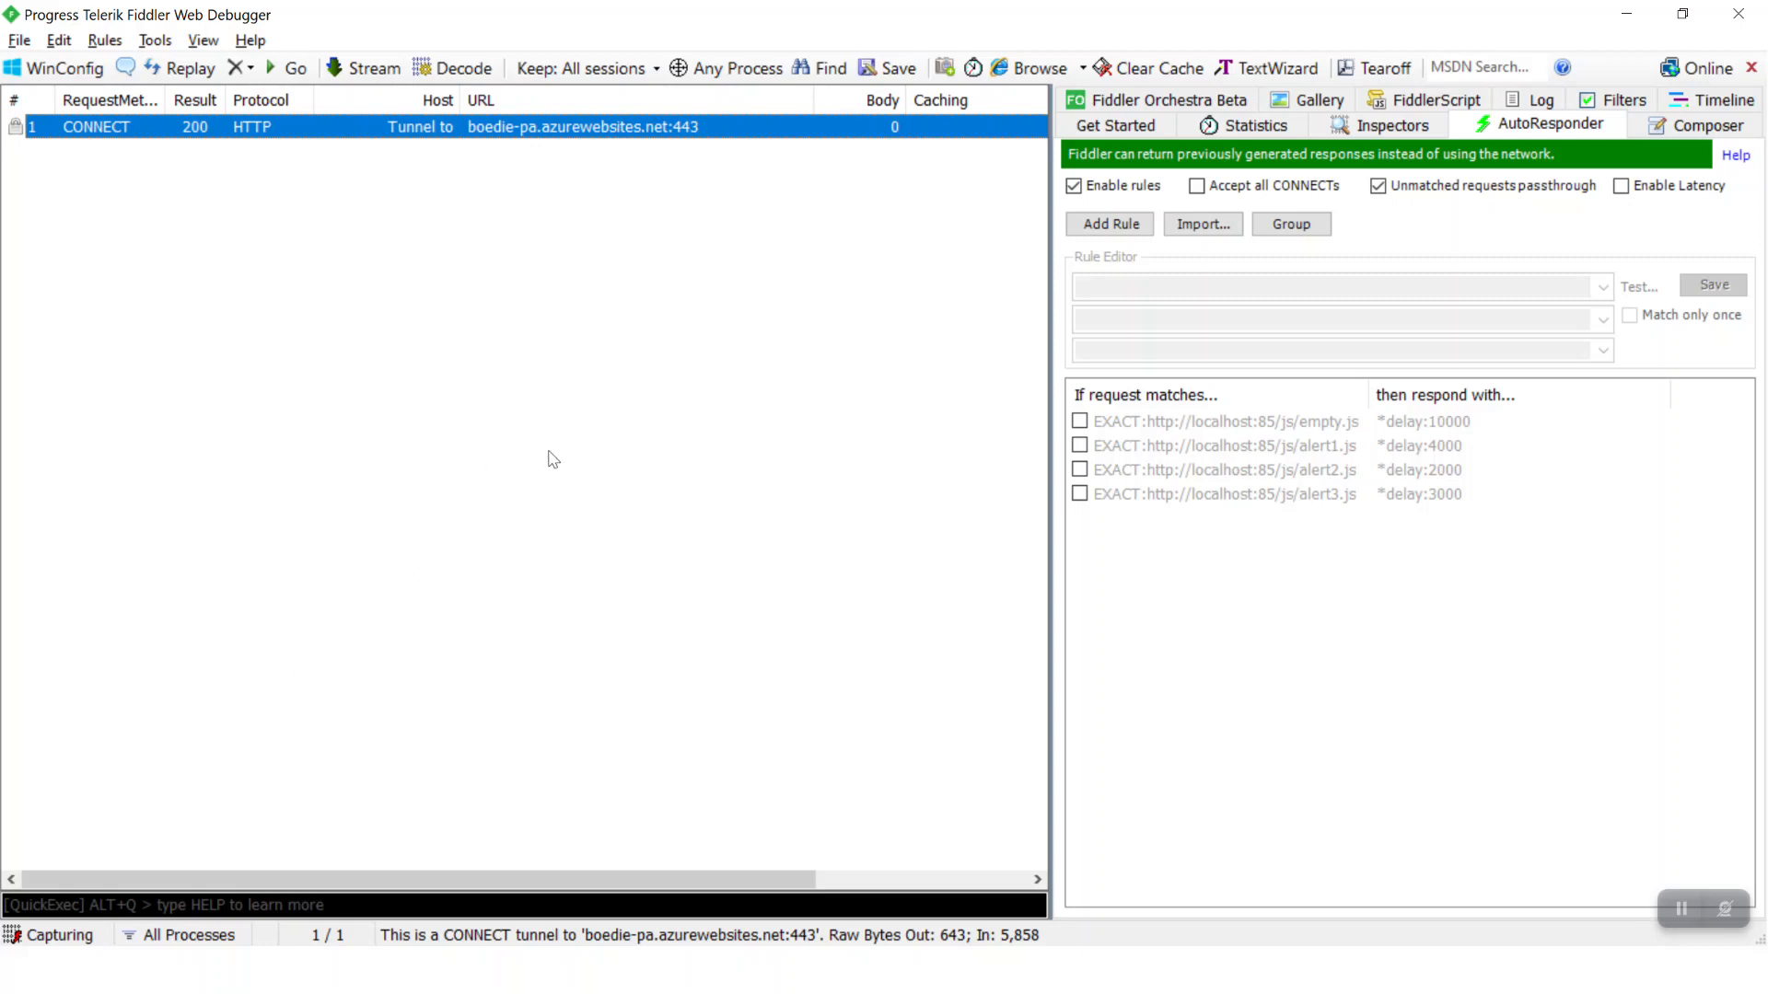
# Enable decryption of HTTPS traffic in the HTTPS options
pyautogui.click(145, 40)
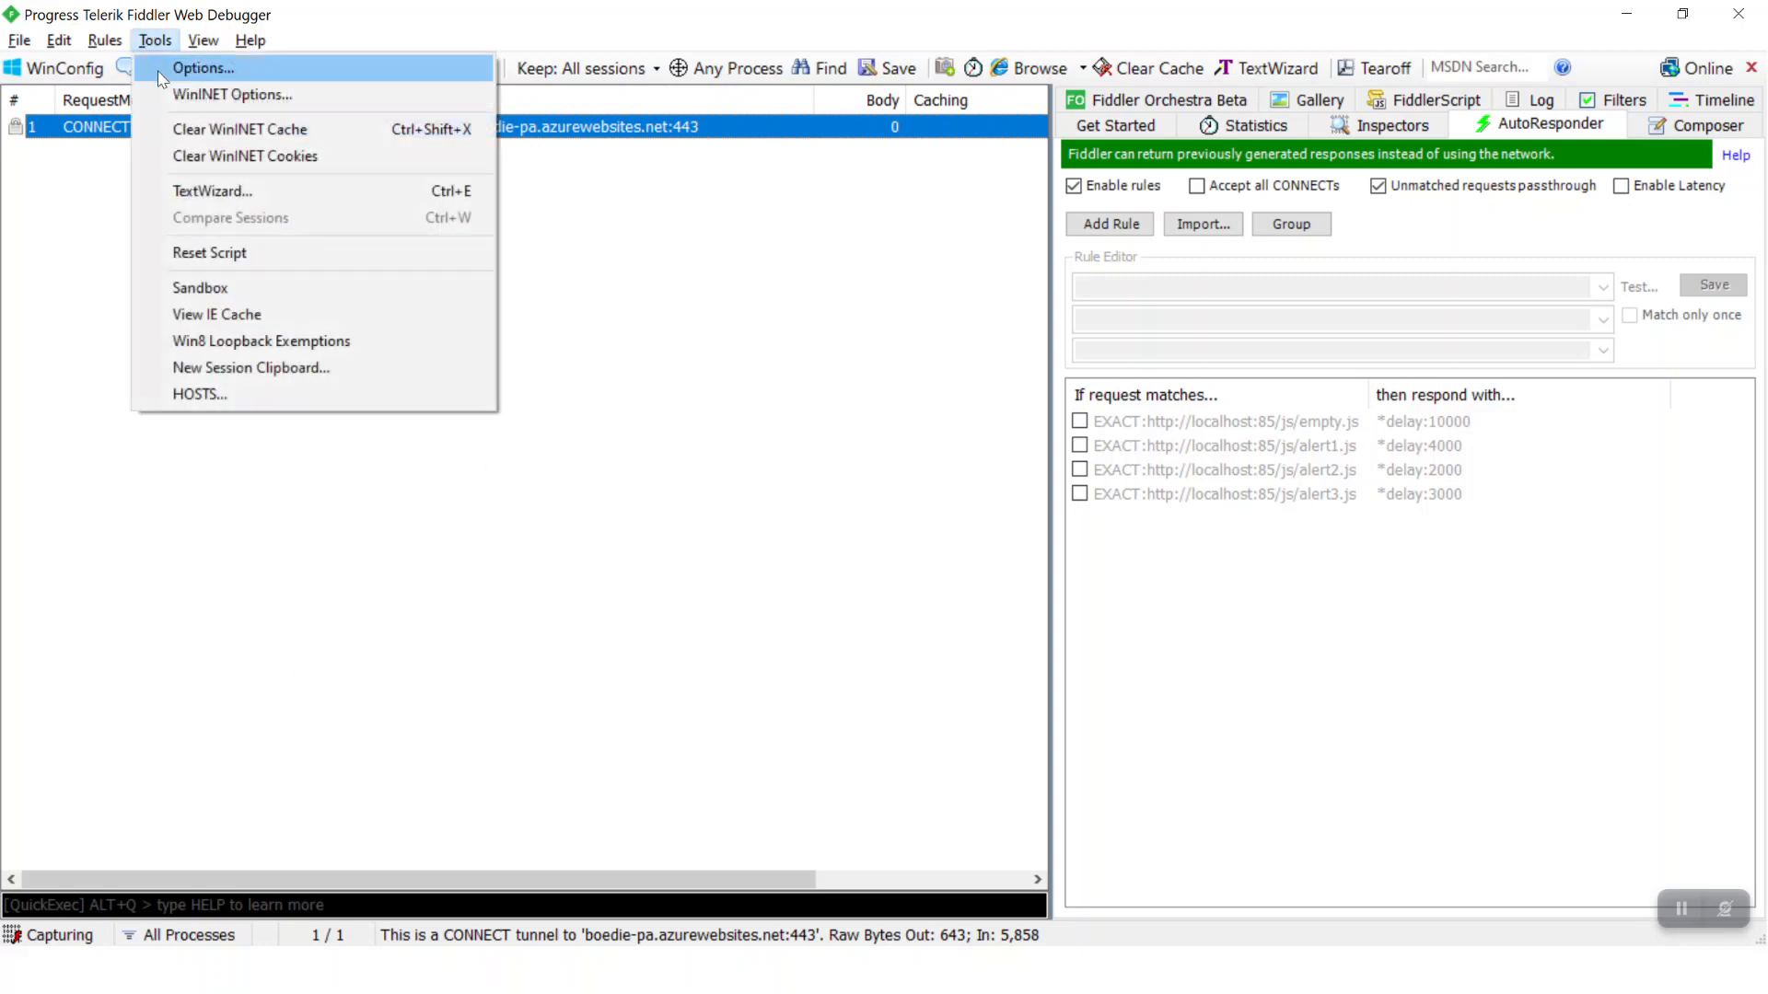
pyautogui.click(184, 64)
pyautogui.click(642, 296)
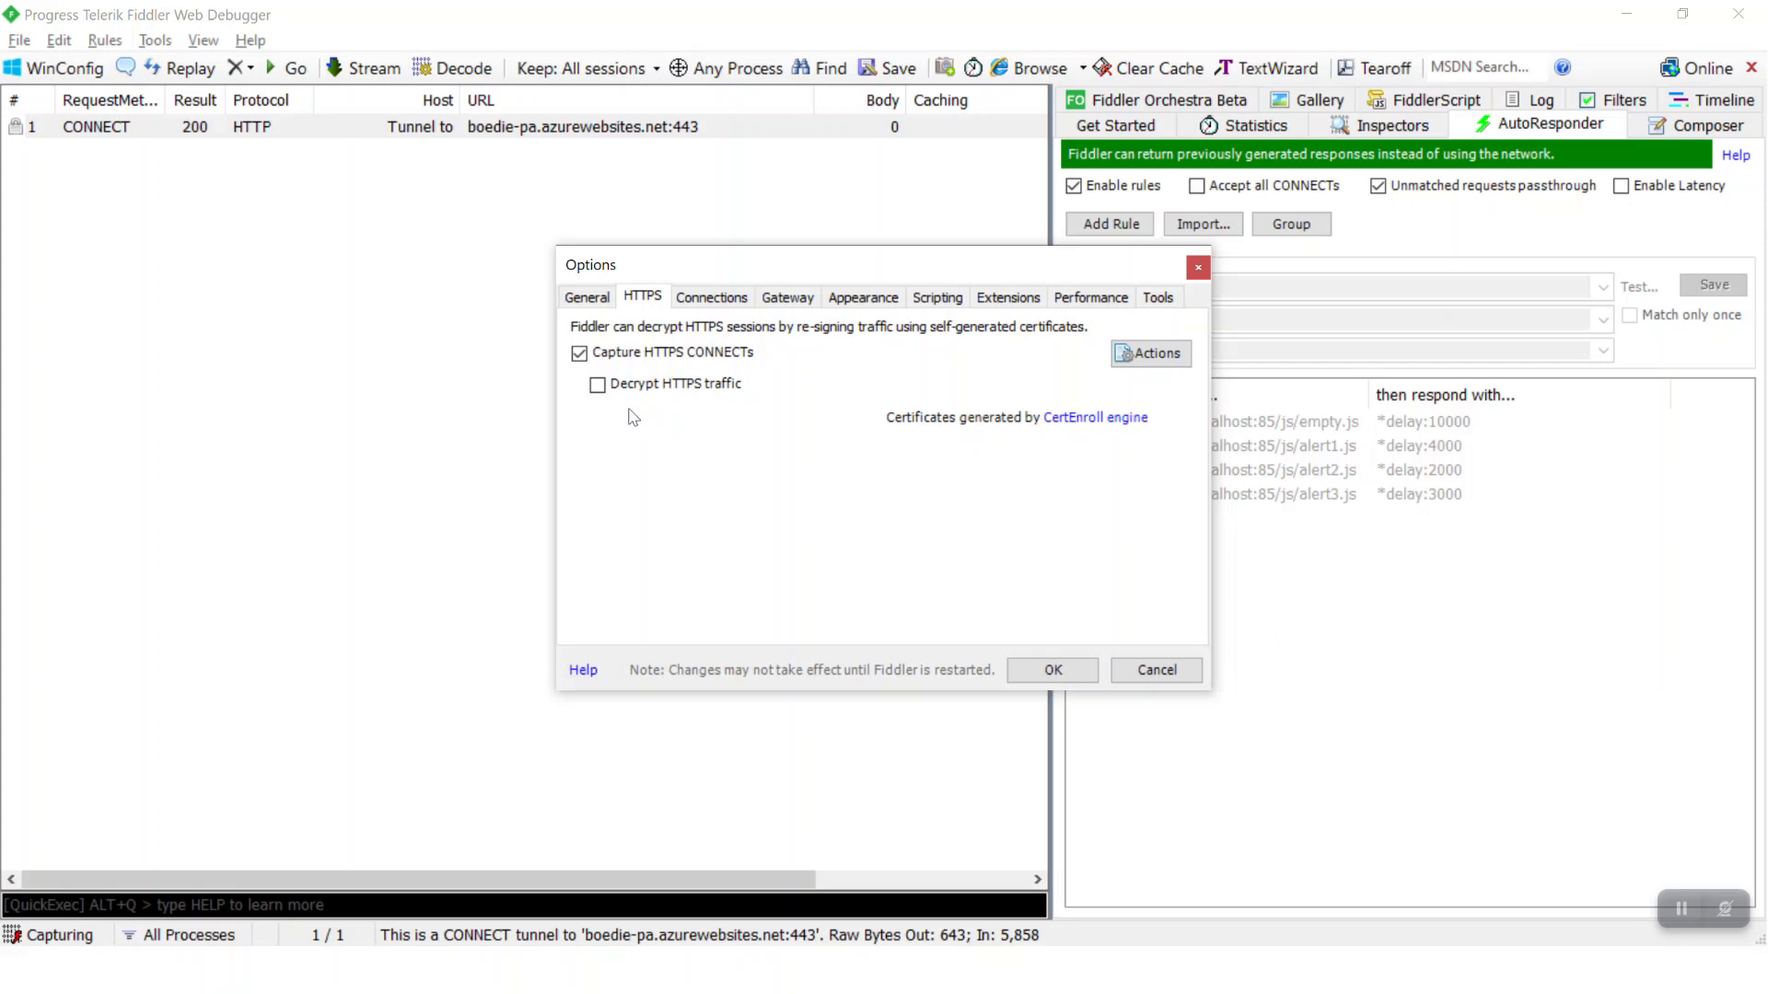
pyautogui.click(597, 385)
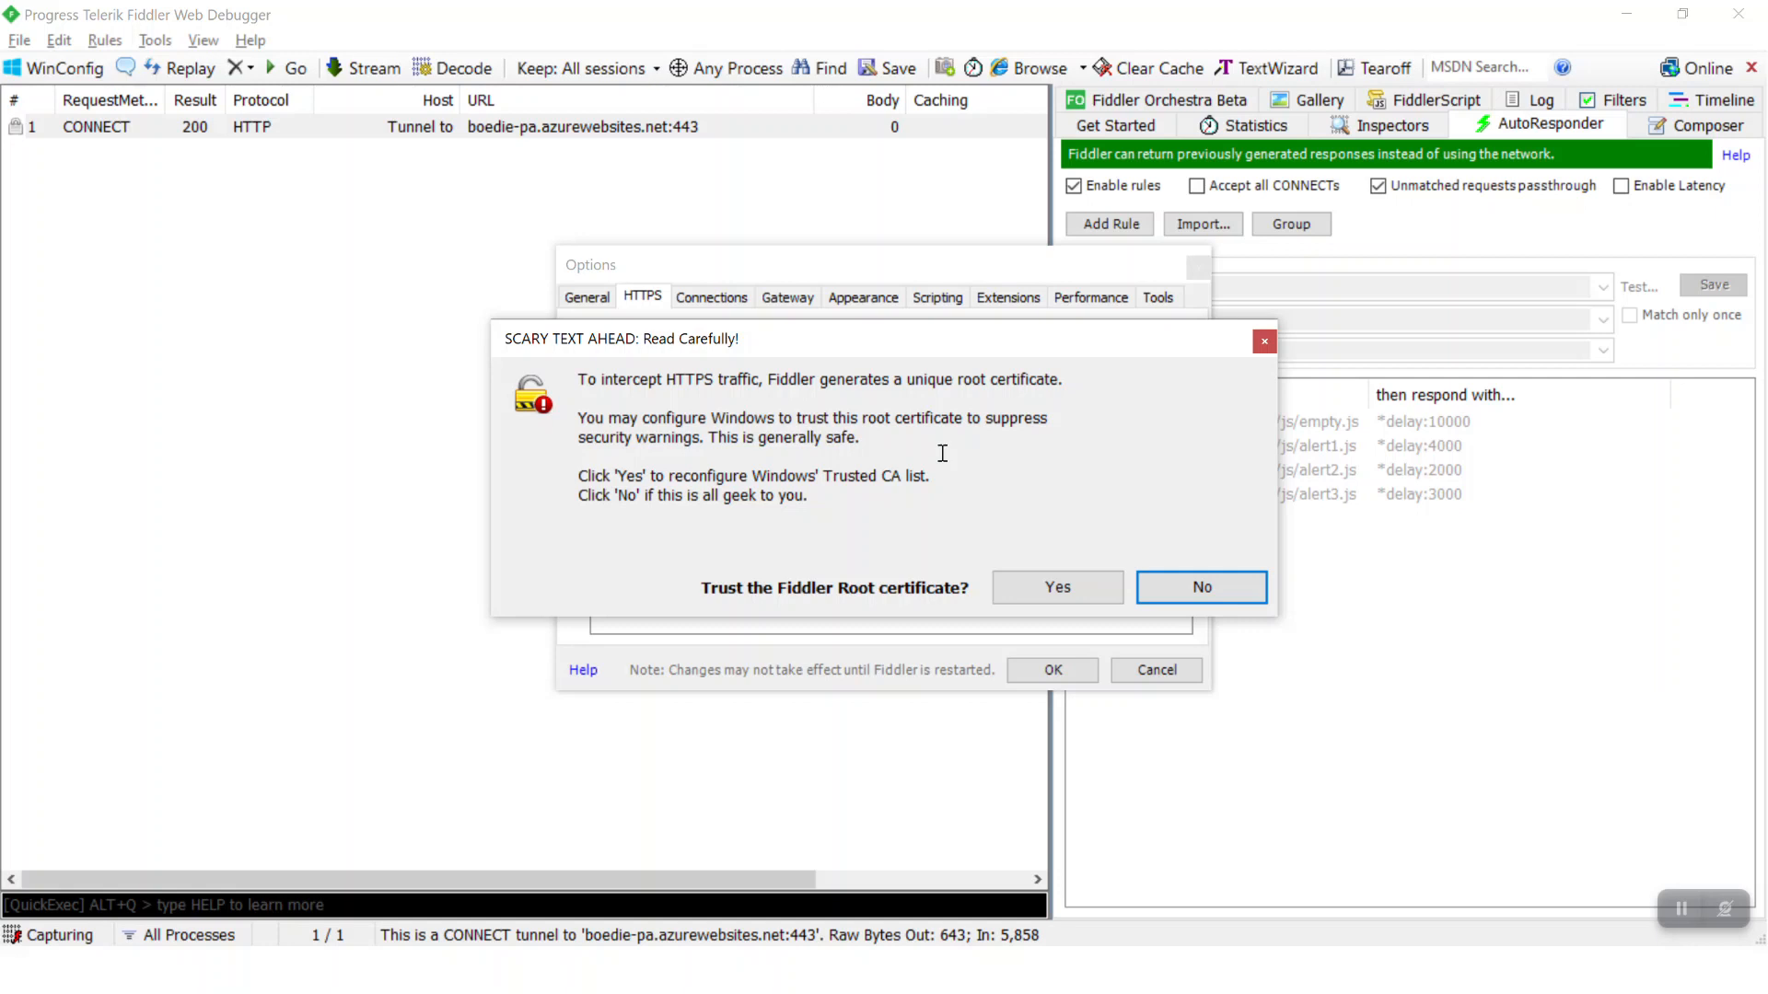
# Trust the Fiddler root certificate, install it, and add it to the PC's Trusted Root List
pyautogui.click(1028, 582)
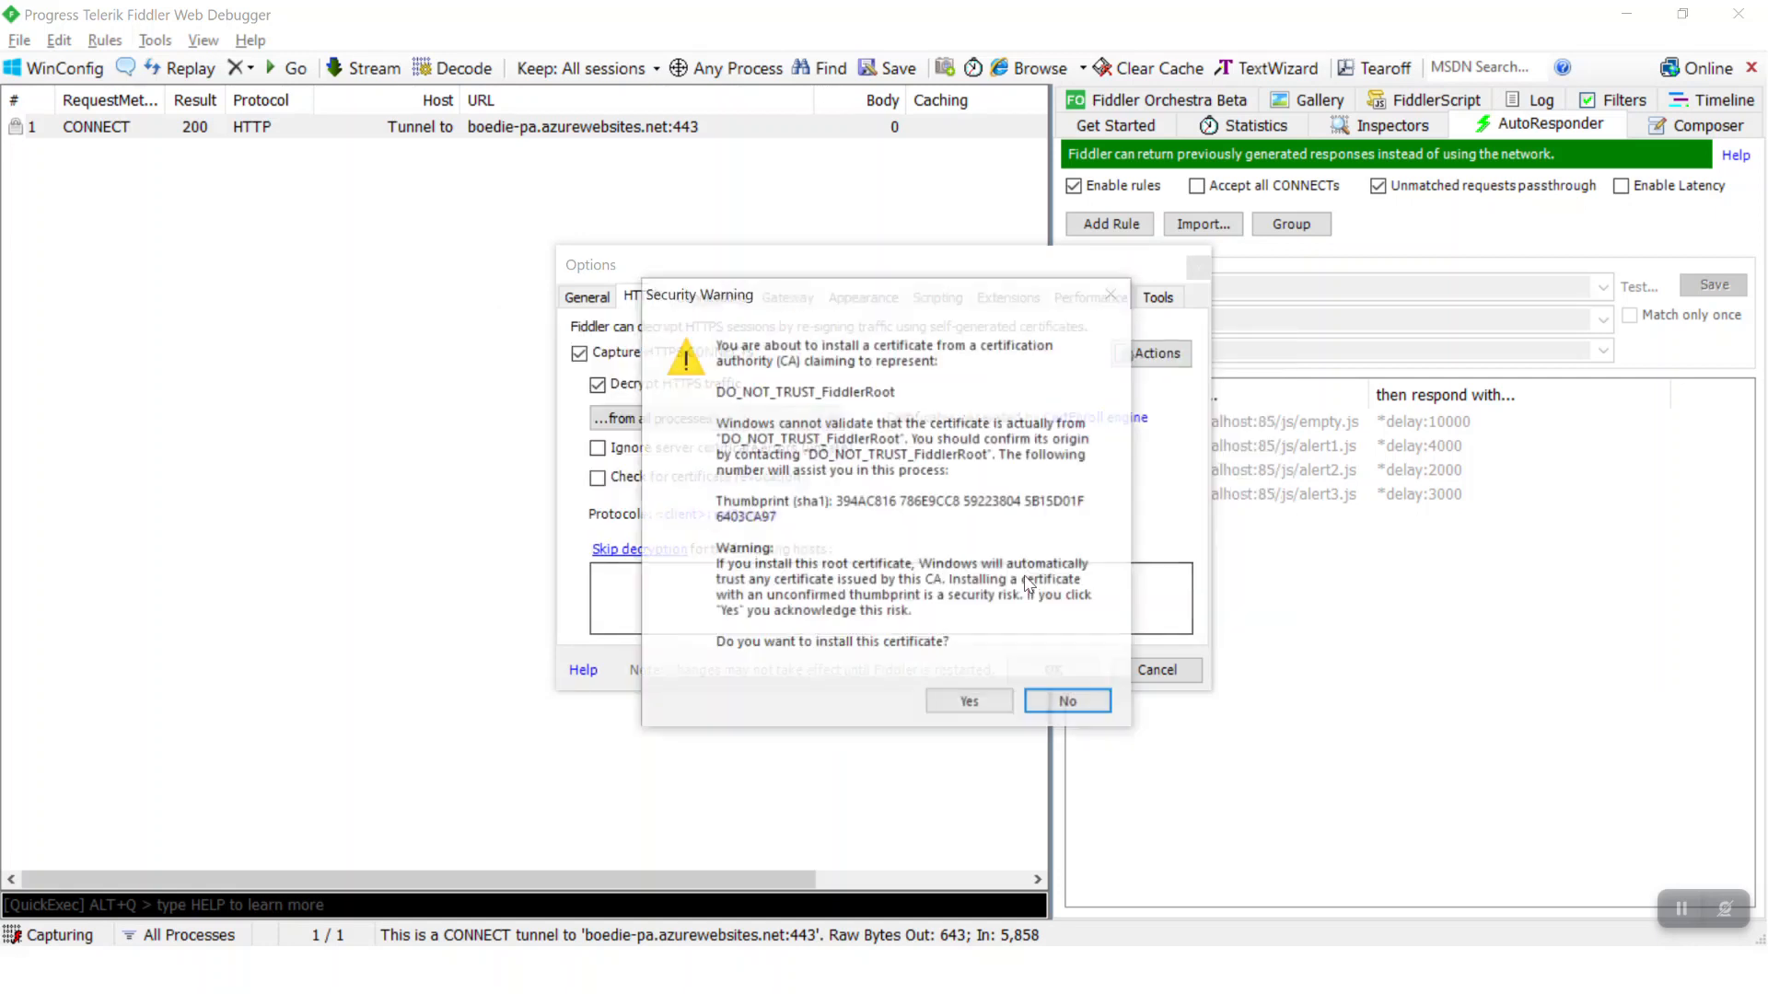
pyautogui.click(971, 704)
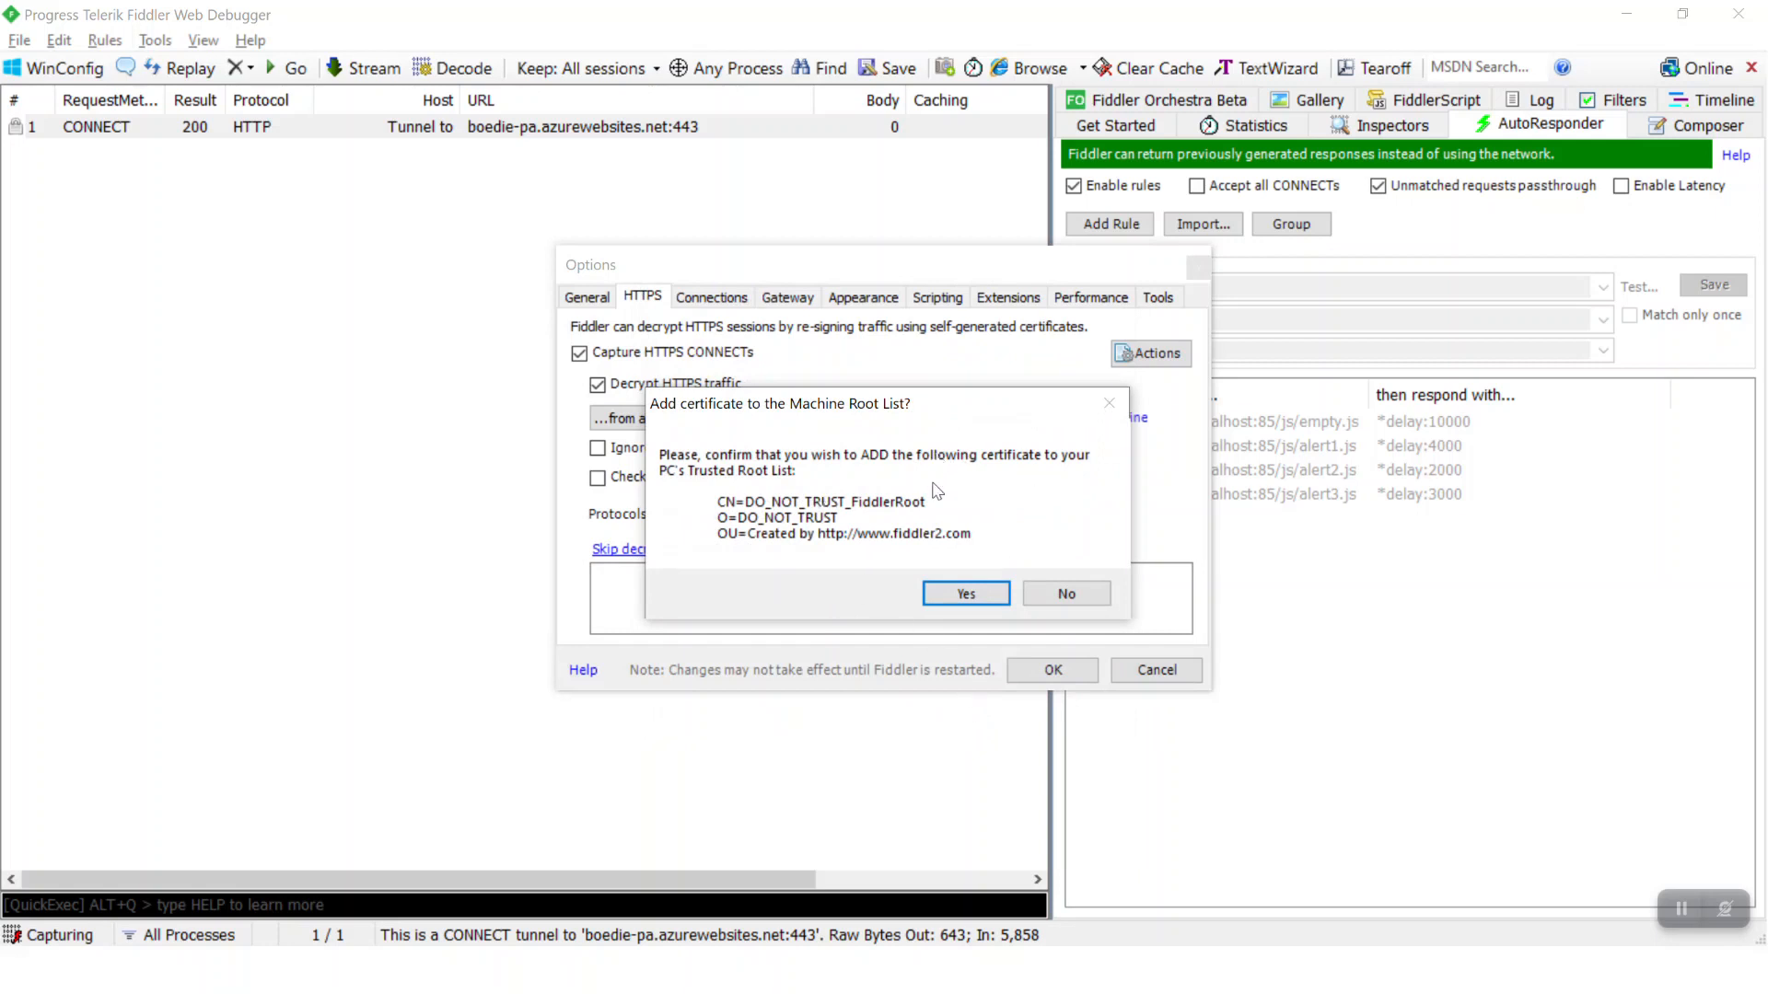
pyautogui.click(965, 593)
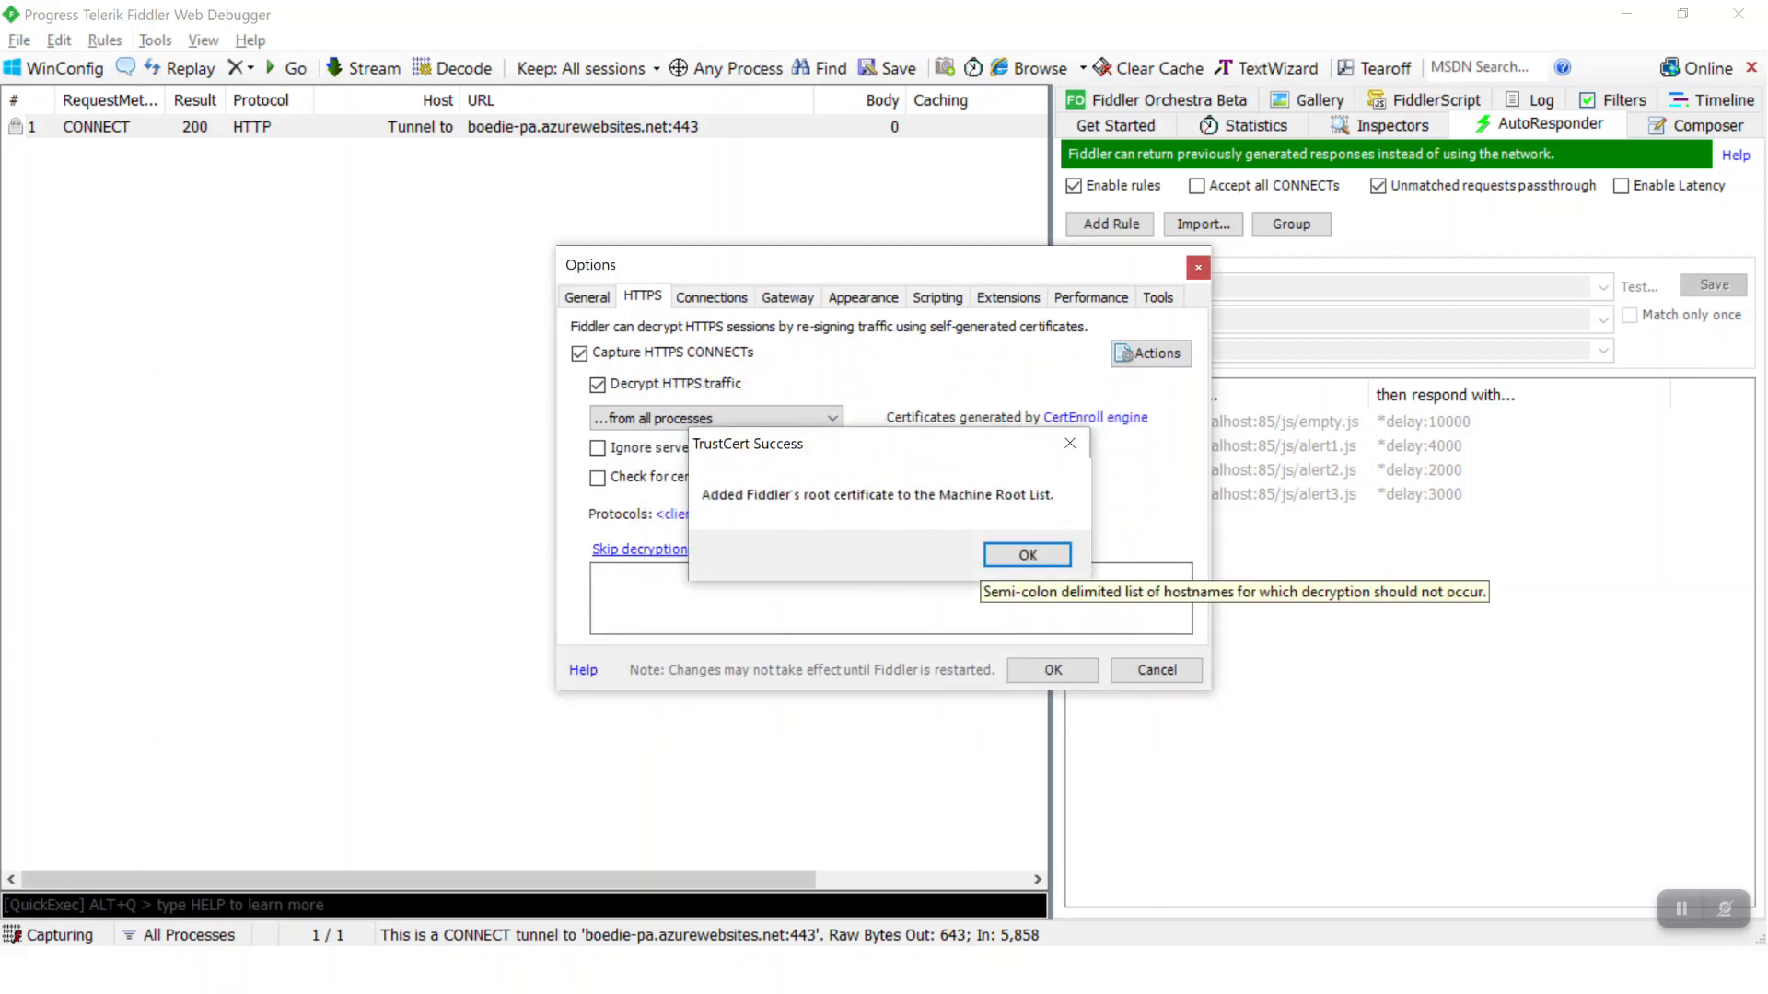
pyautogui.click(1035, 559)
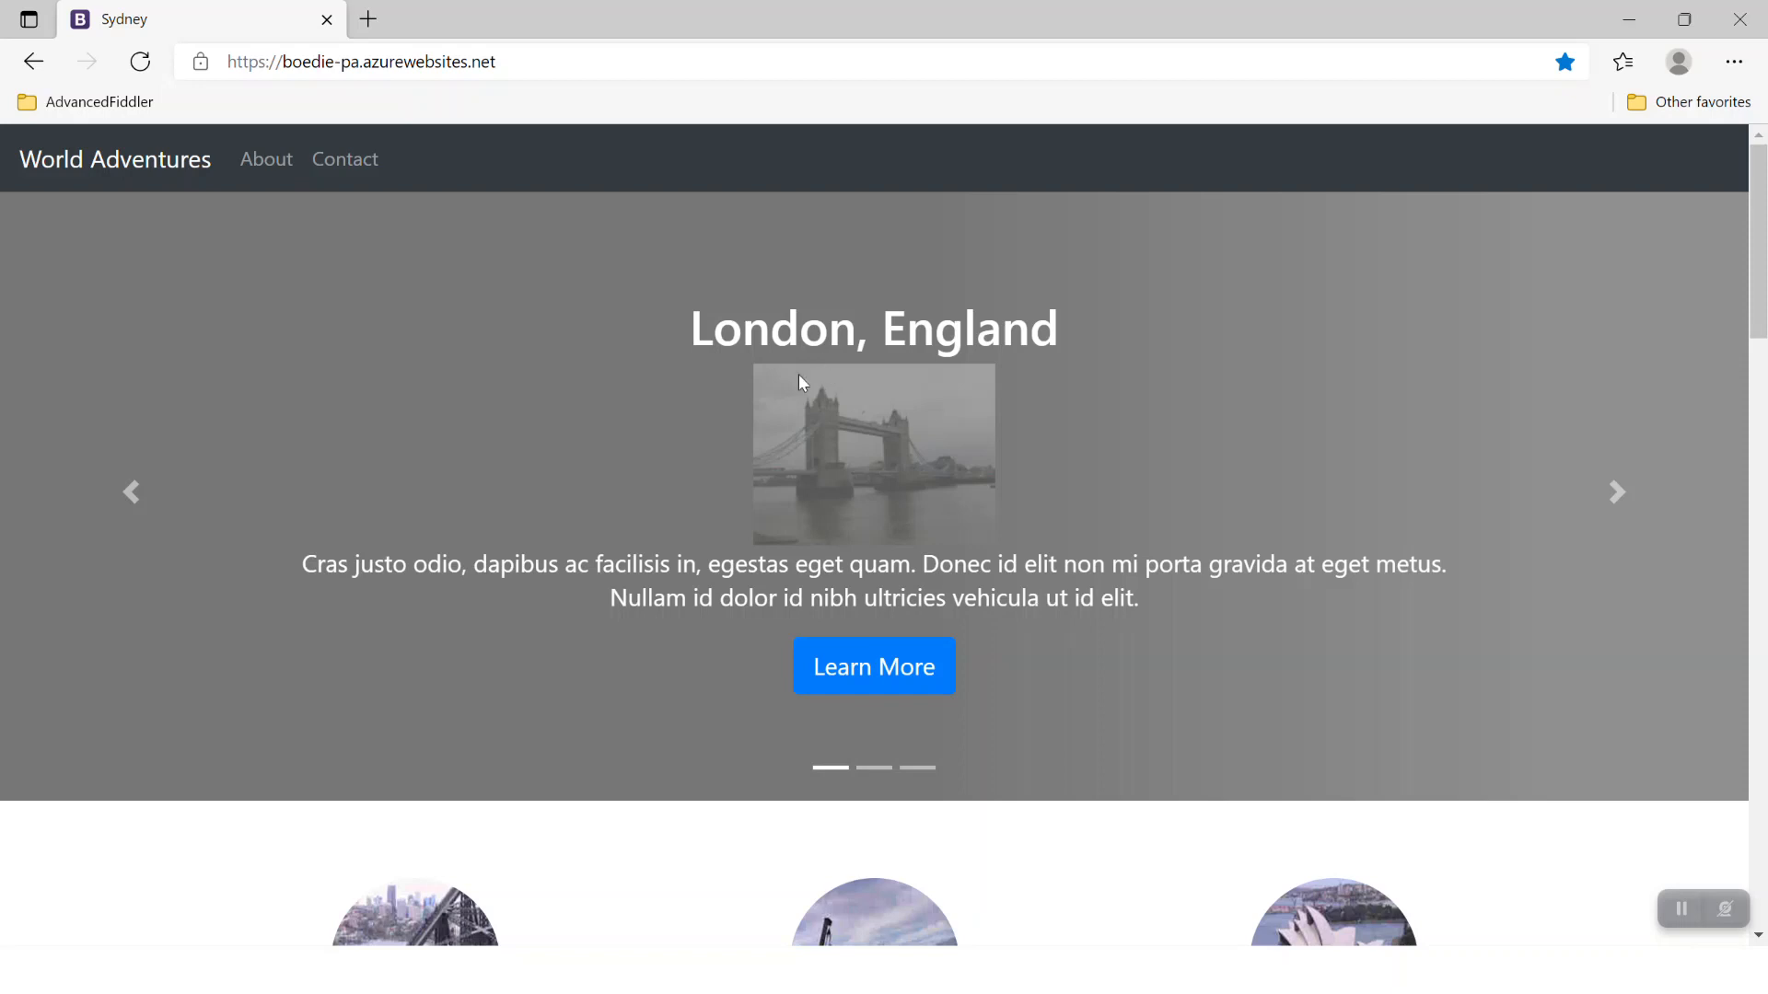
# Reload the boedie-pa.azurewebsites.net page in Edge, return to Fiddler and apply the HTTPS options
pyautogui.press('F5')
pyautogui.hotkey('alt', 'Tab')
pyautogui.hotkey('alt', 'Tab')
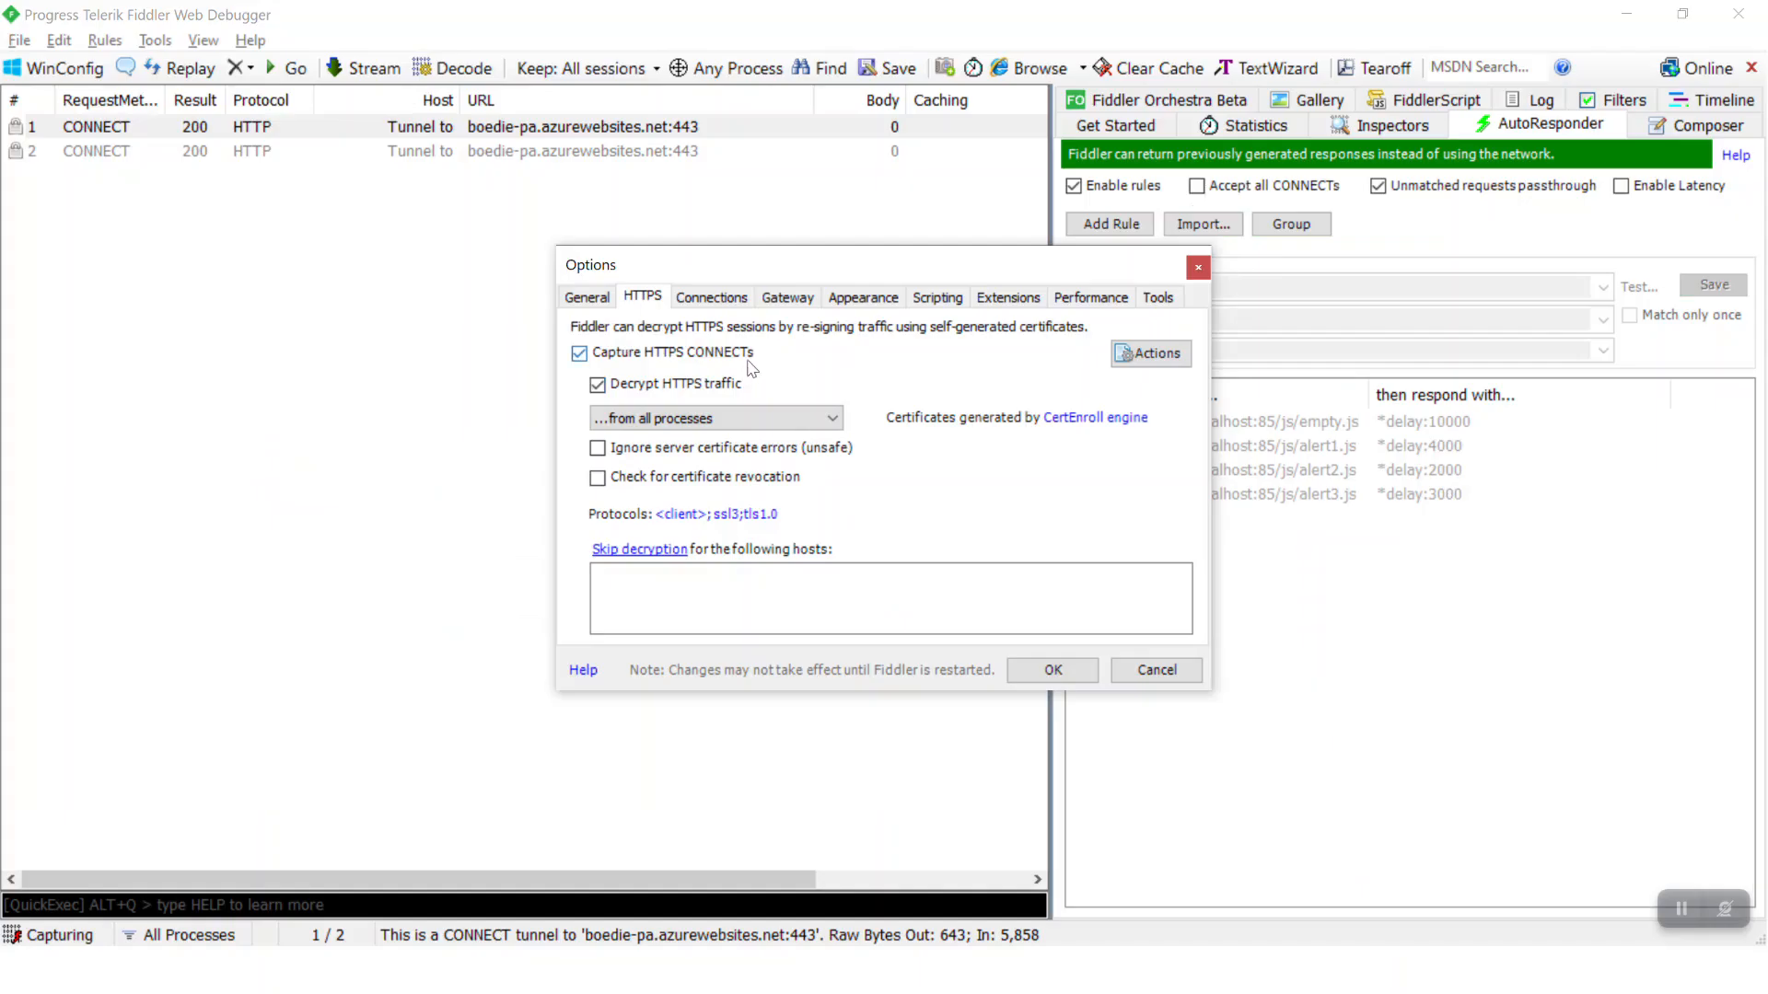
pyautogui.click(1053, 669)
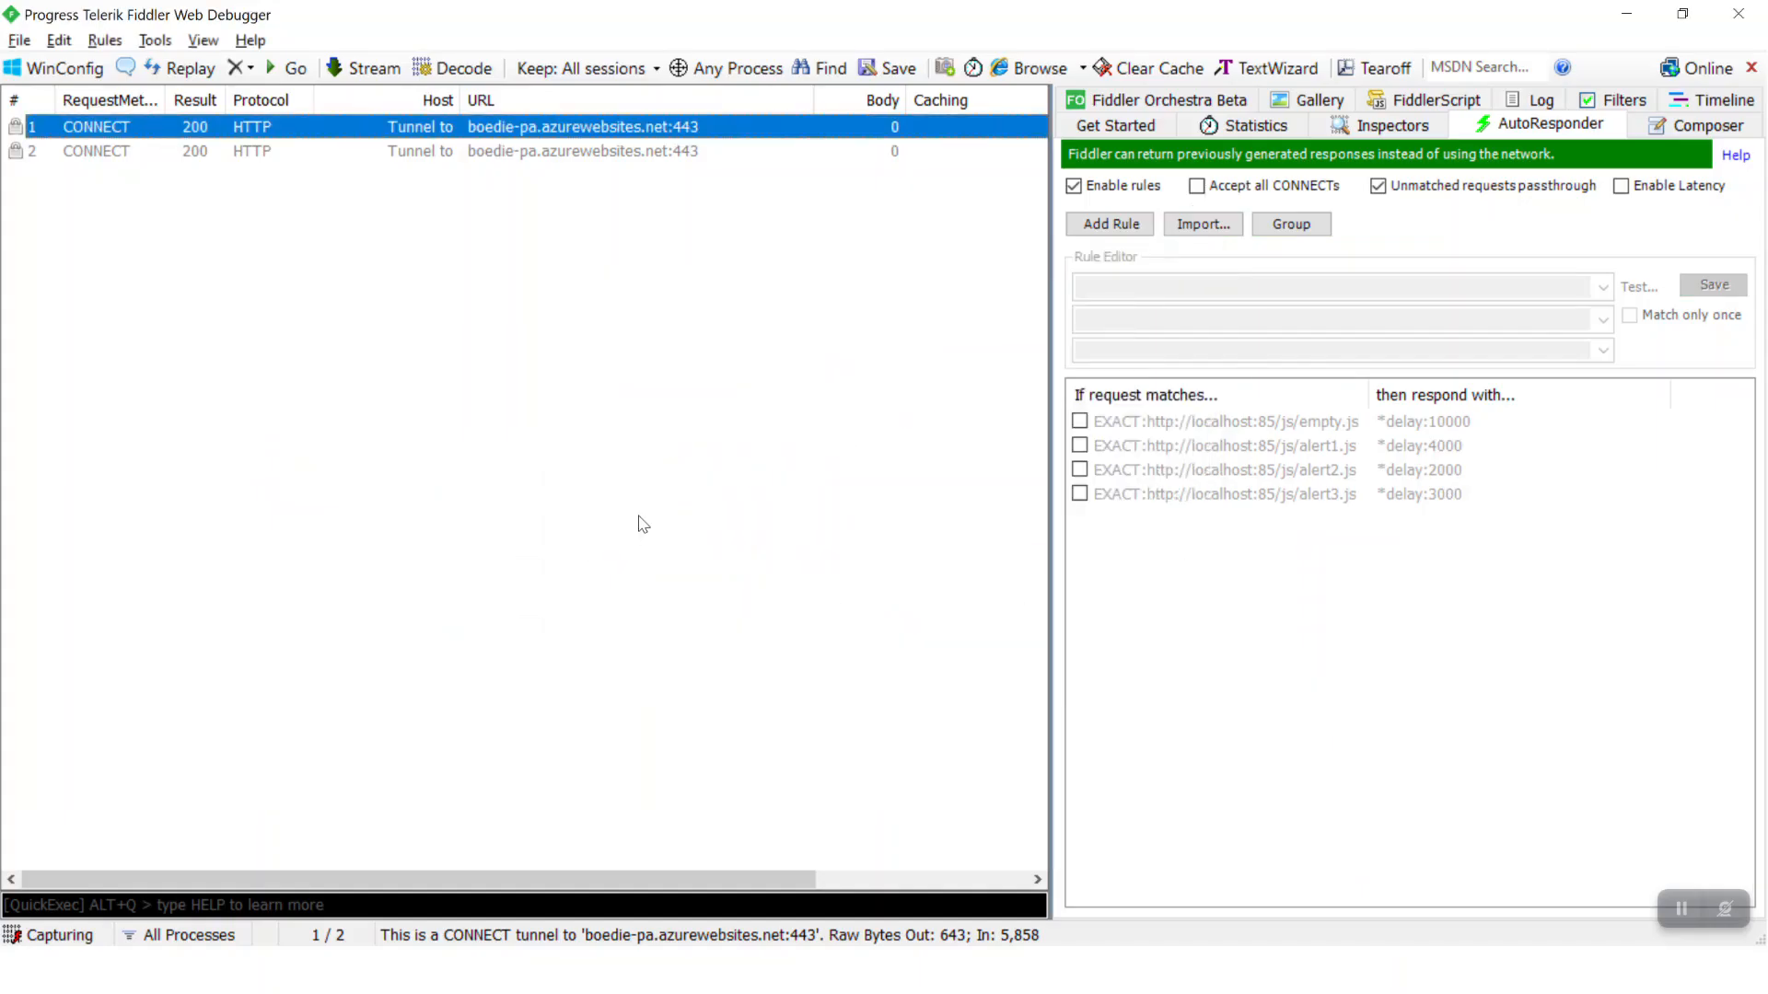
# Close and reopen Microsoft Edge, and load the HTTPS - PA bookmark from the AdvancedFiddler favorites folder
pyautogui.hotkey('alt', 'Tab')
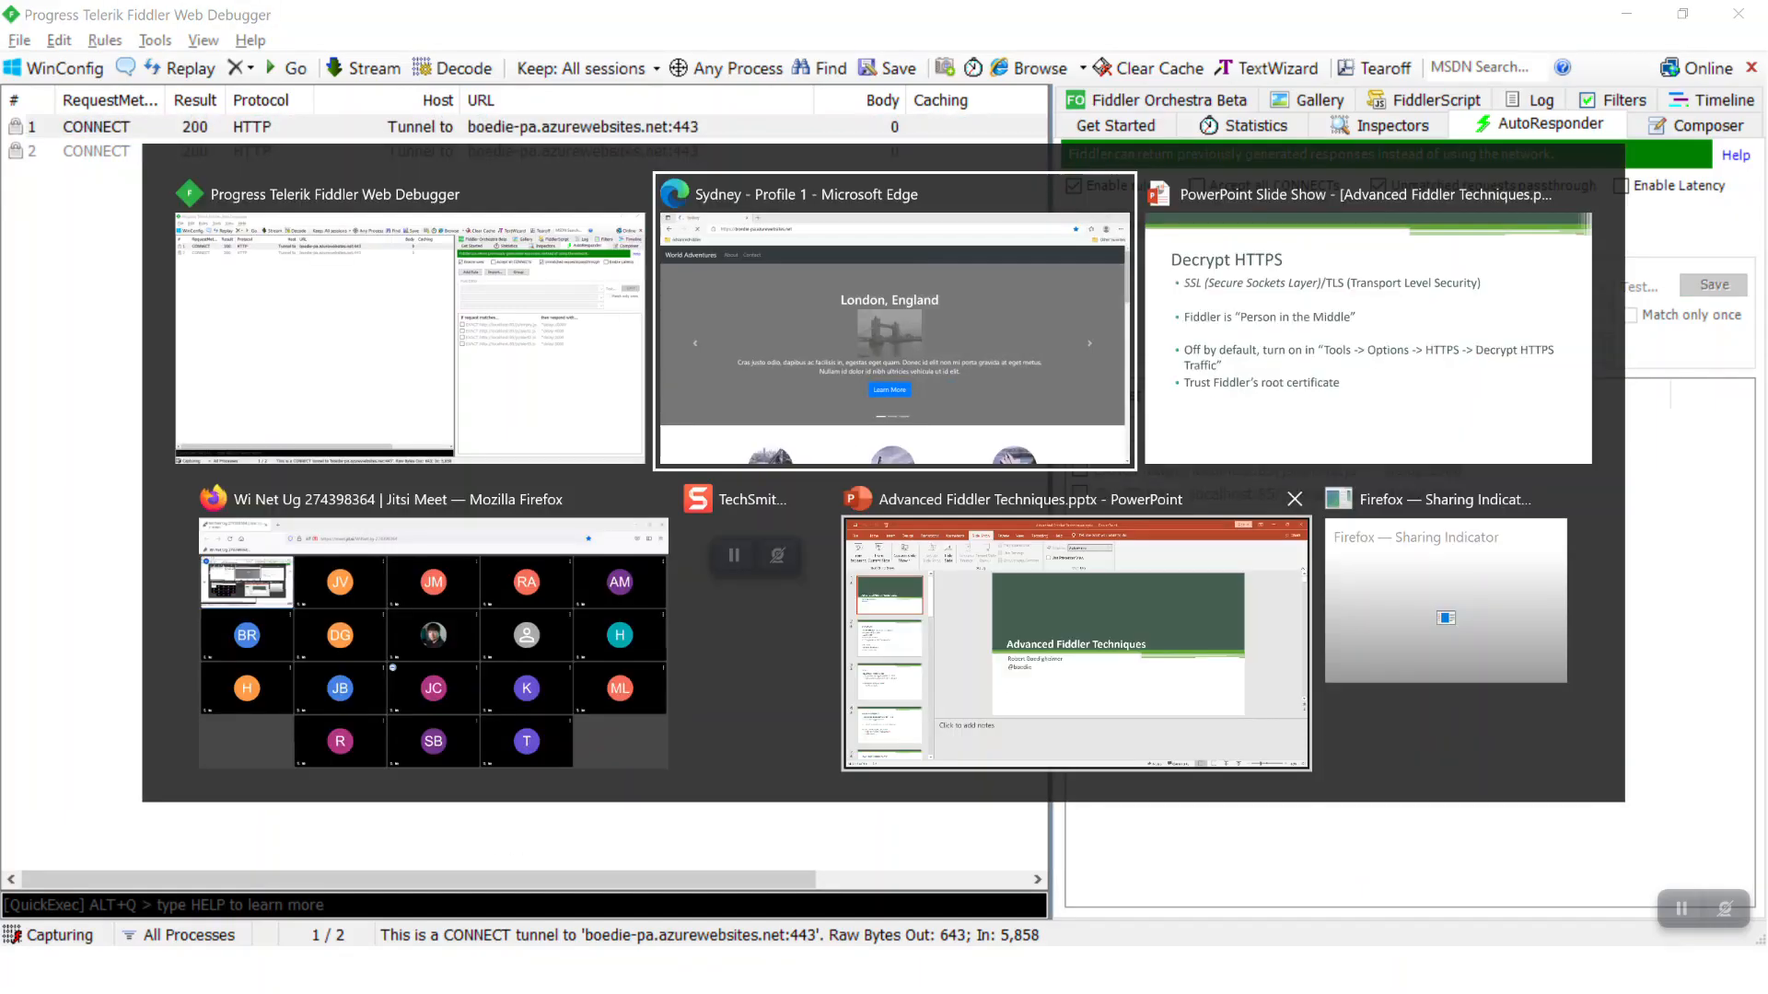
pyautogui.hotkey('alt', 'Tab')
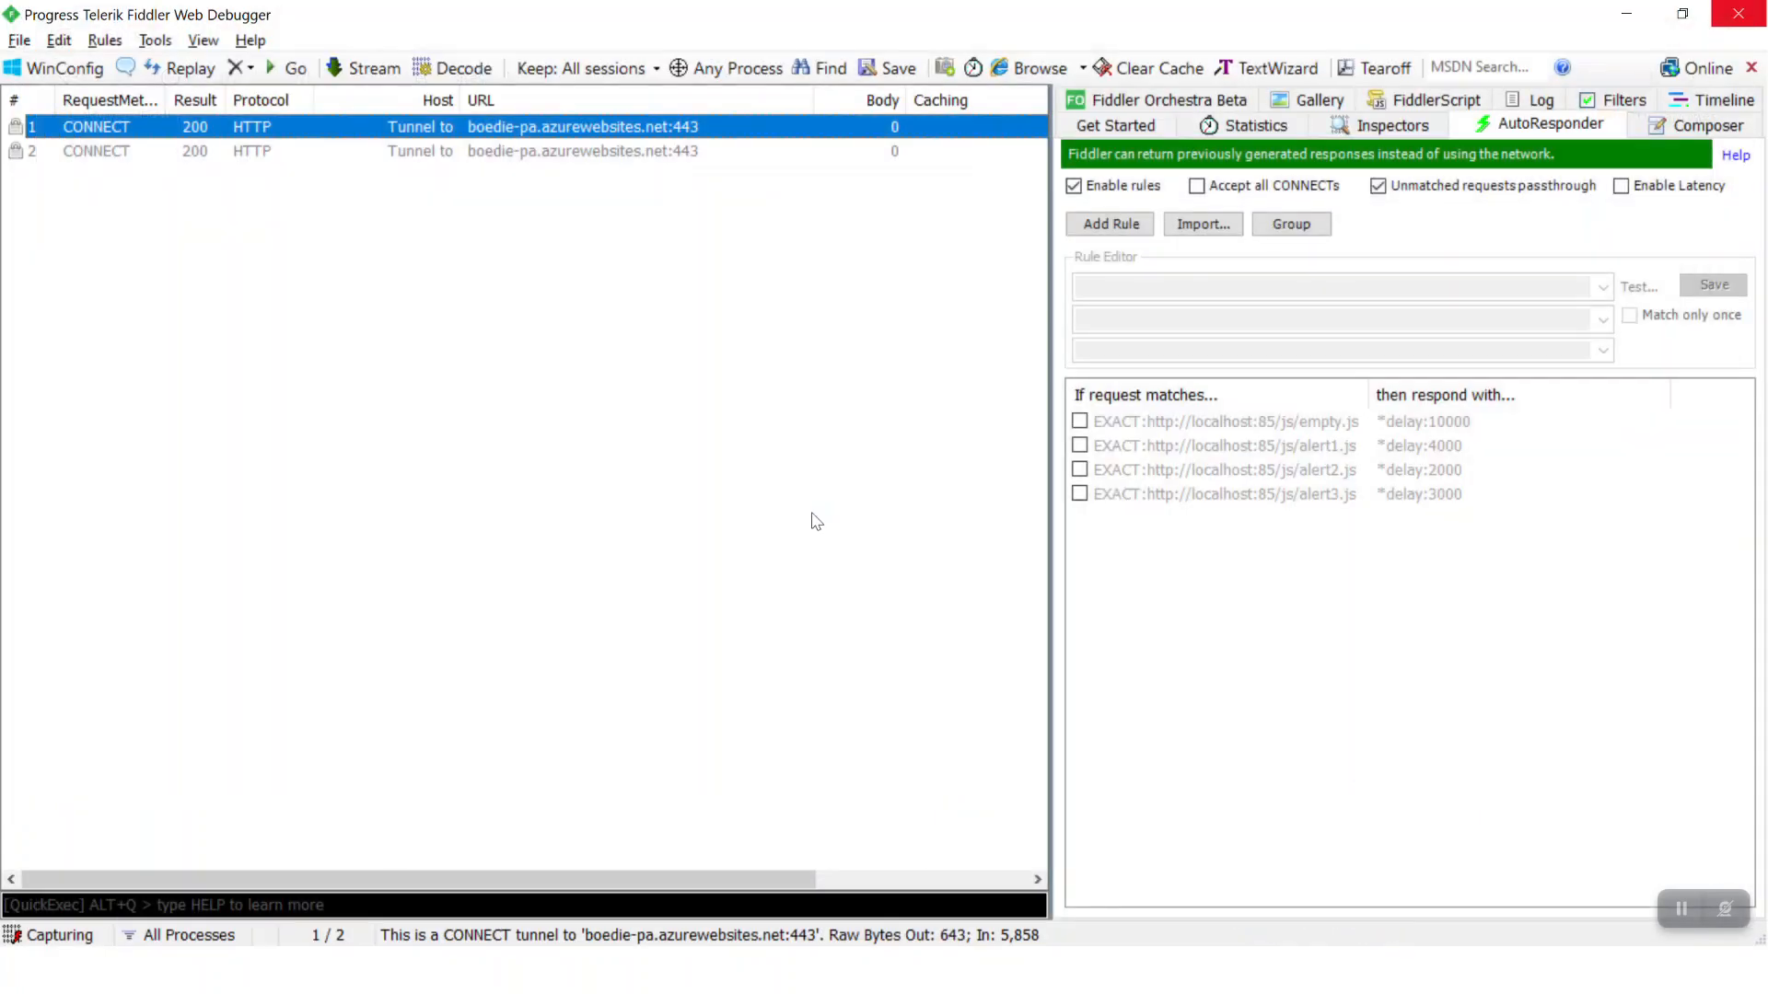
pyautogui.press('super')
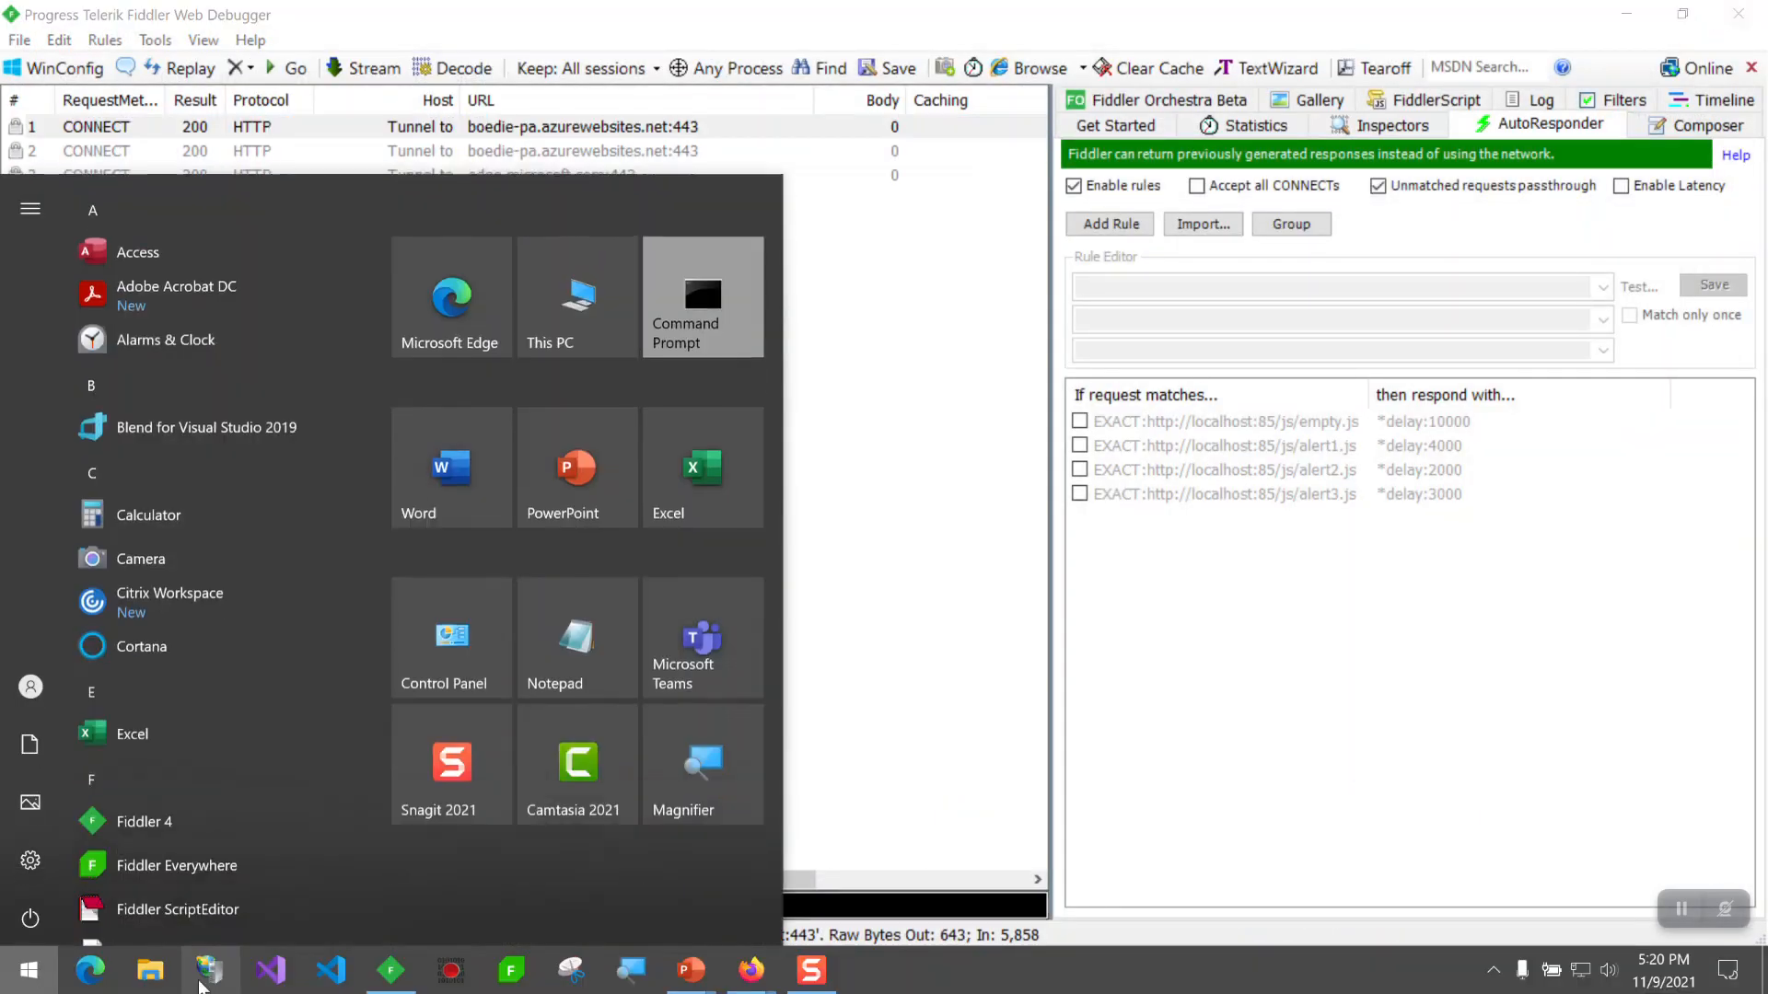
pyautogui.click(91, 969)
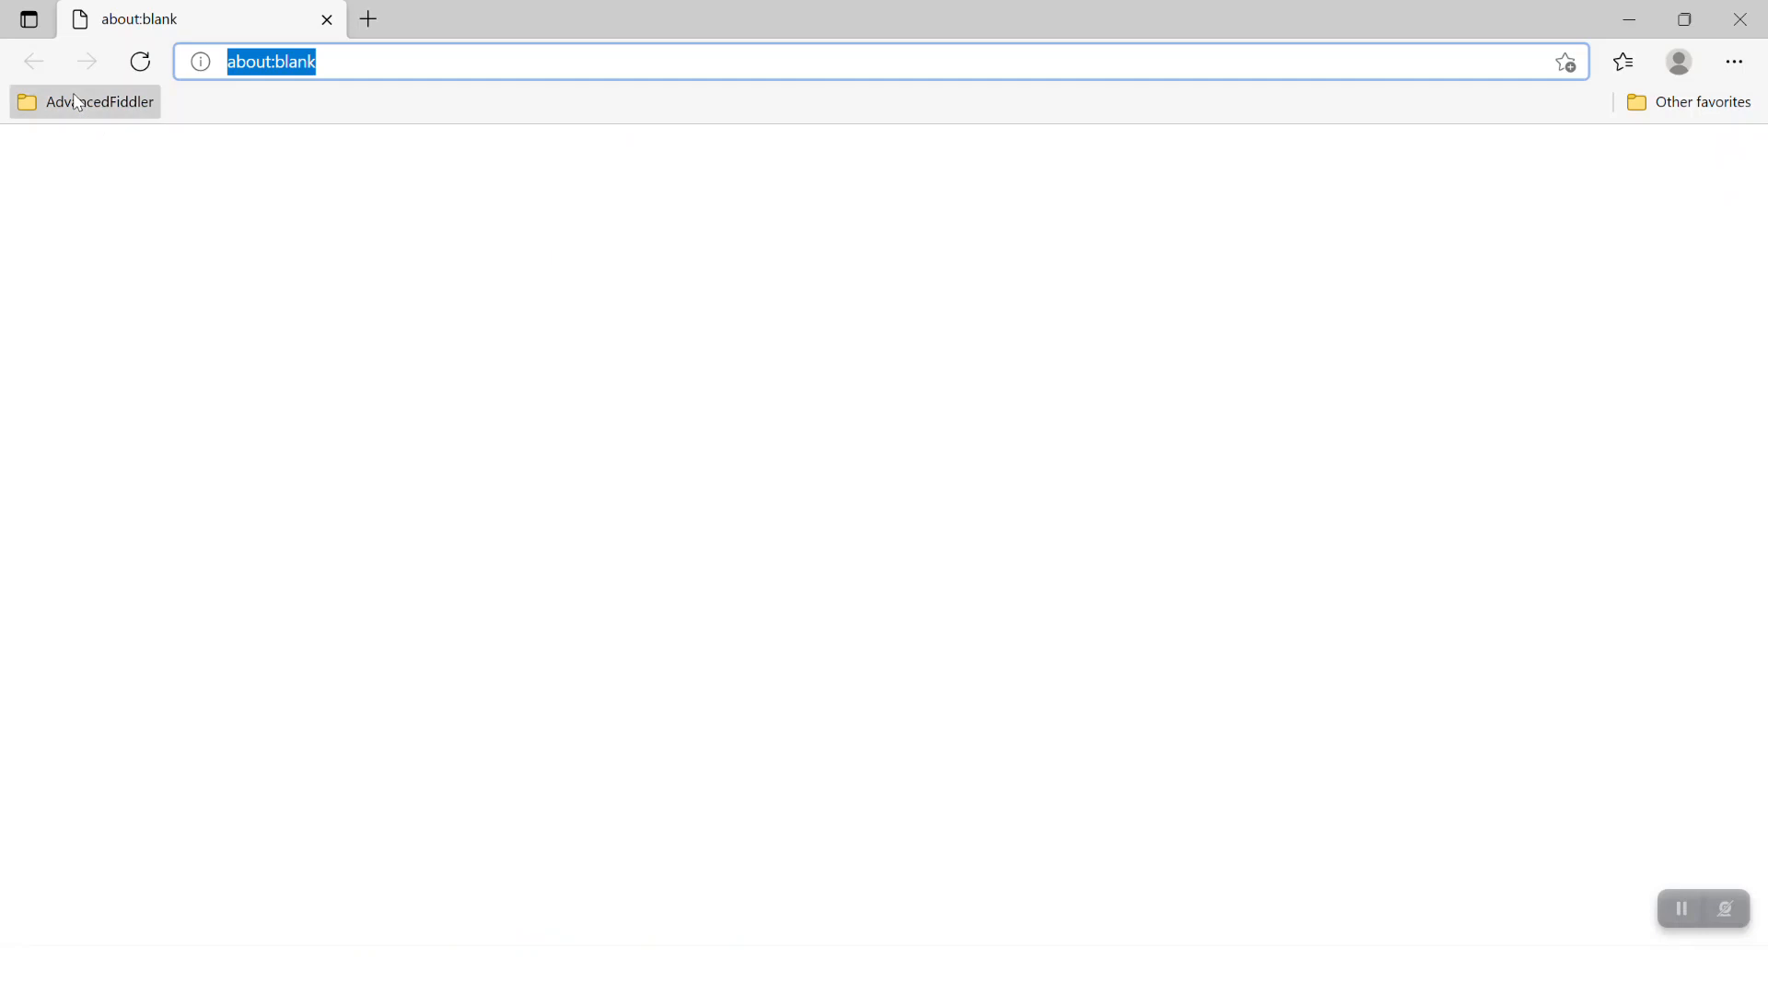
pyautogui.click(84, 101)
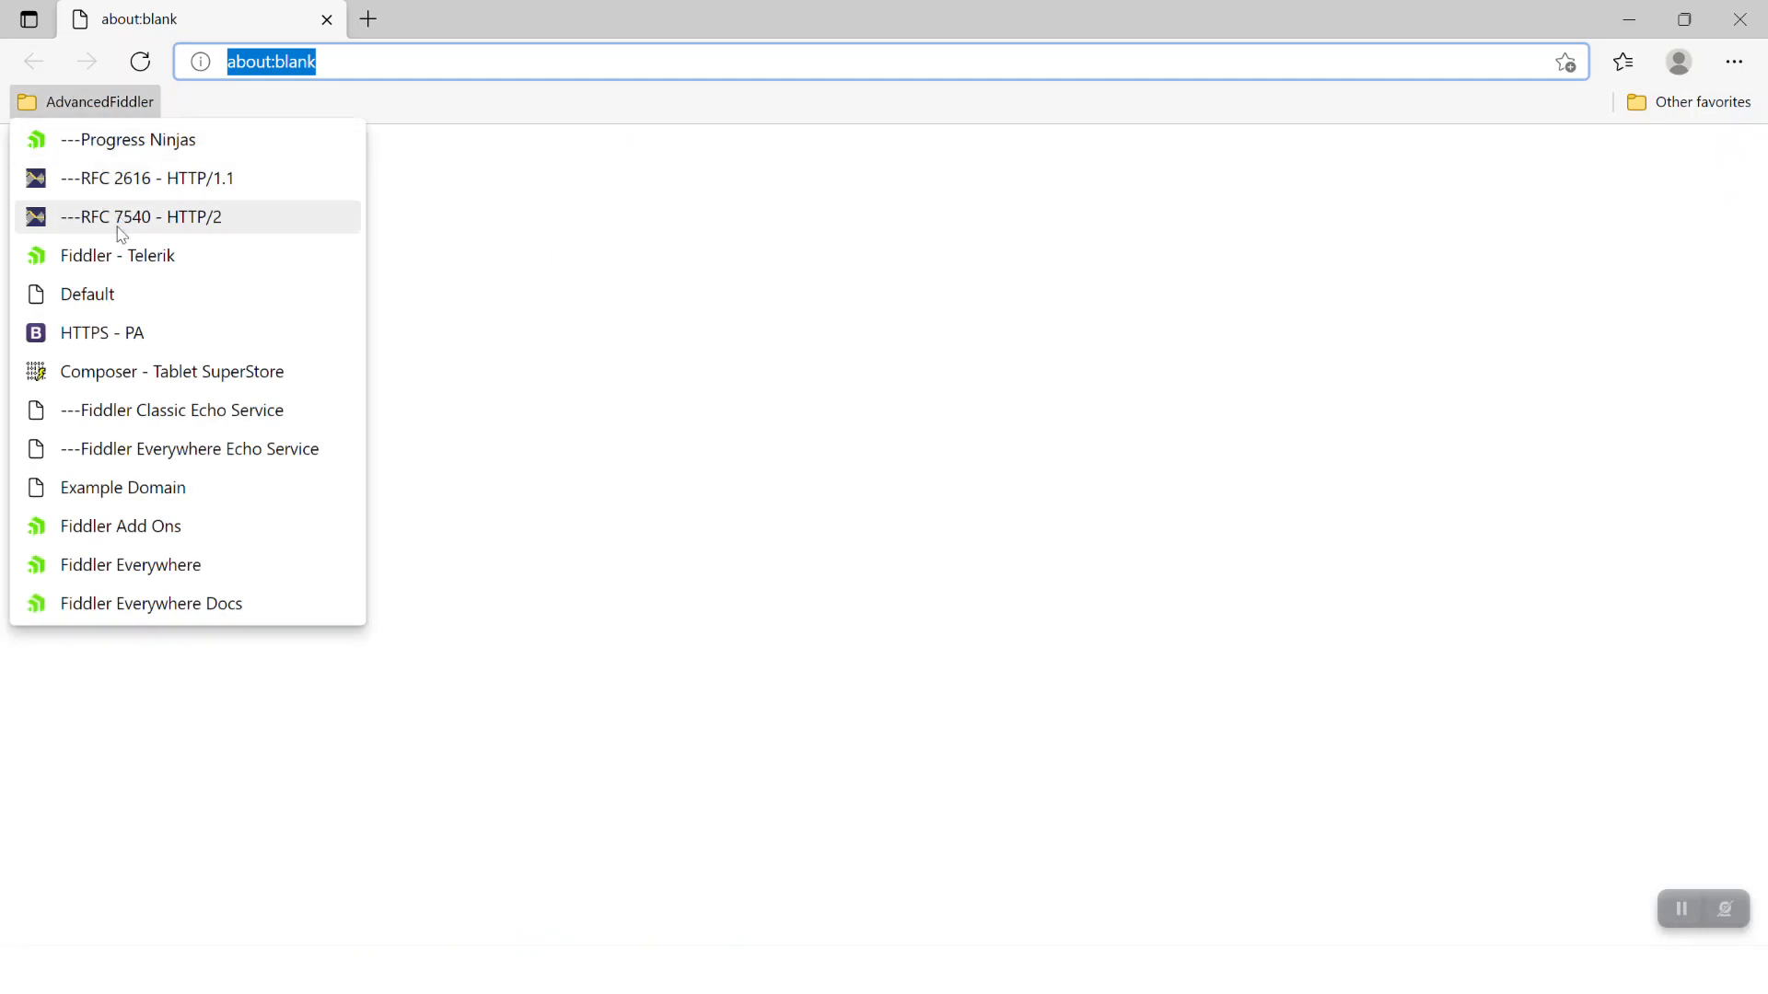
pyautogui.click(138, 333)
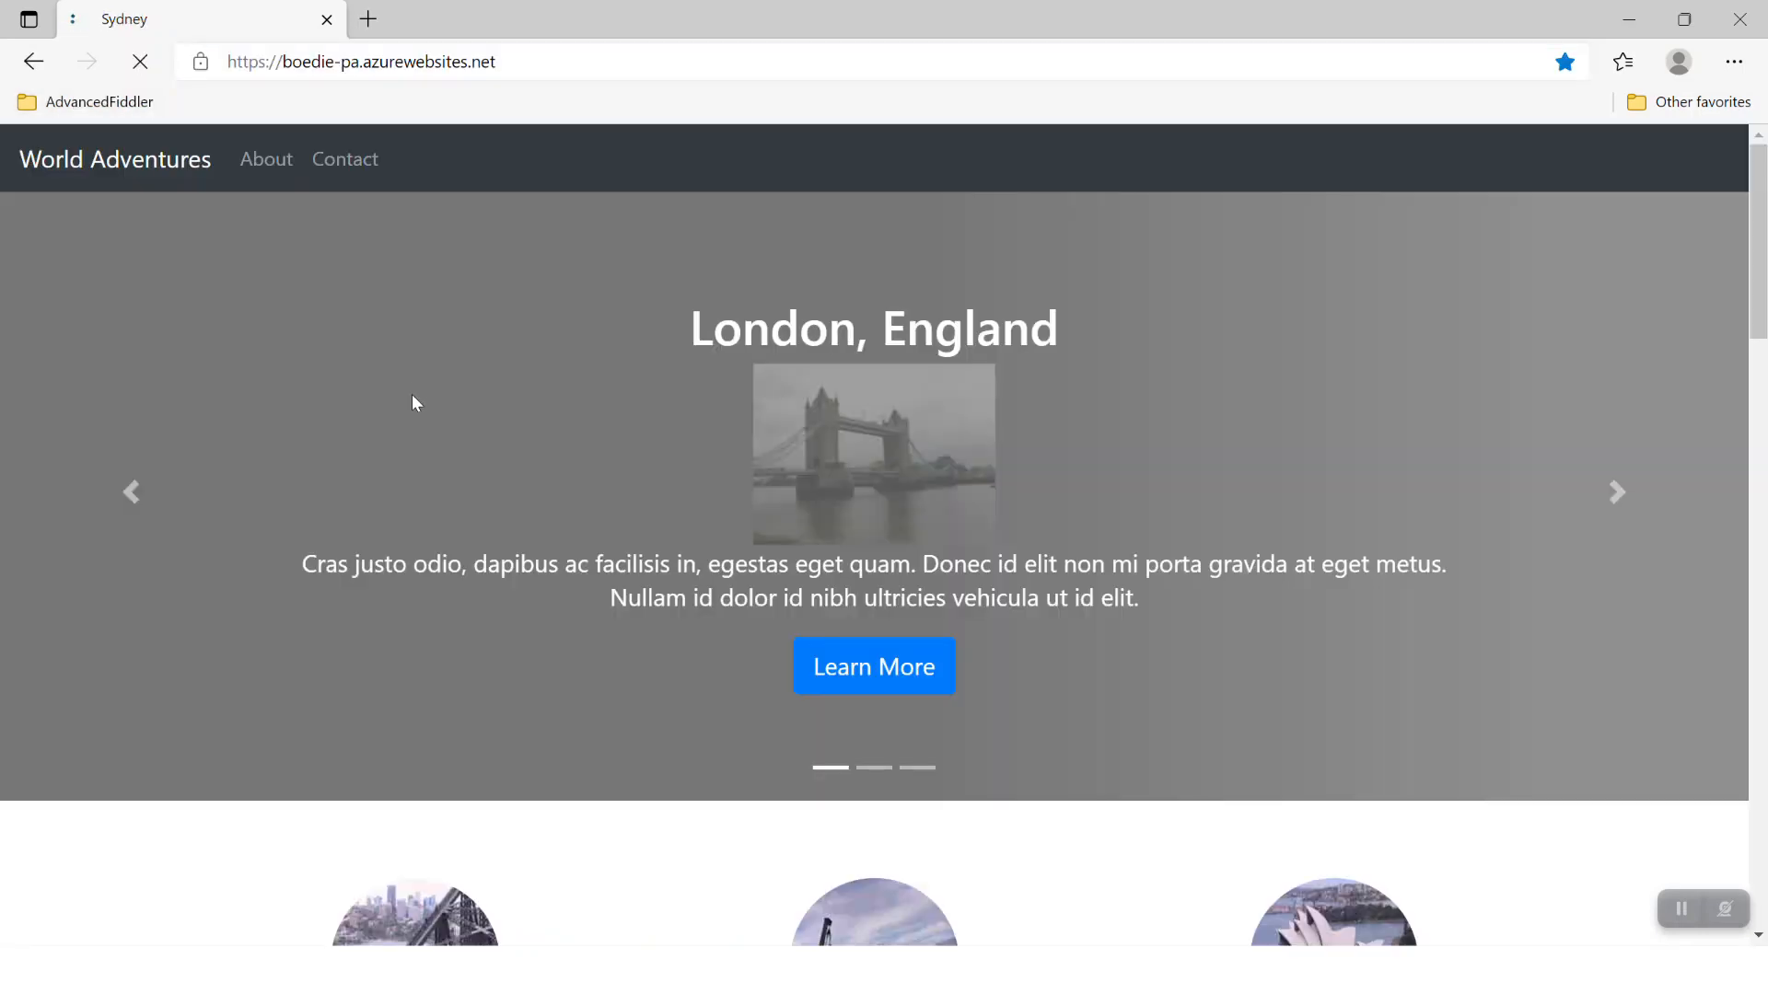
# Switch to Fiddler and examine the decoded raw response of the HTTPS /css/bootstrap.min.css session, highlighting part of its CSS
pyautogui.hotkey('alt', 'Tab')
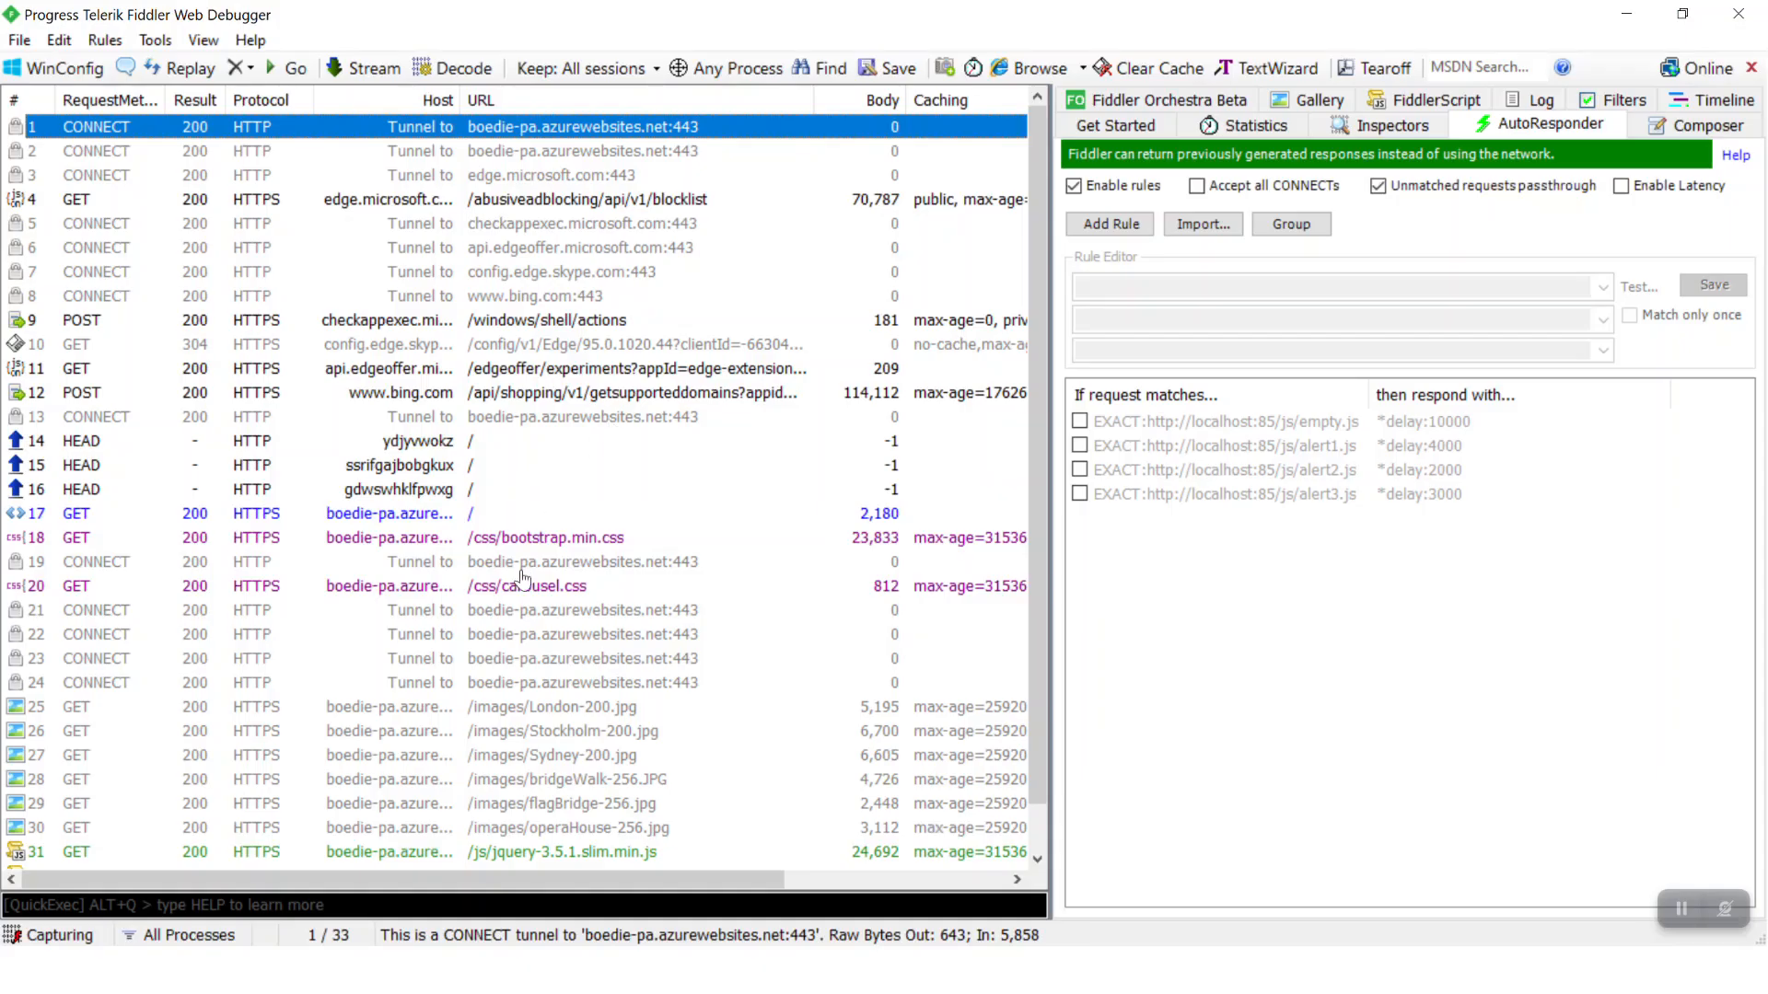
pyautogui.click(445, 515)
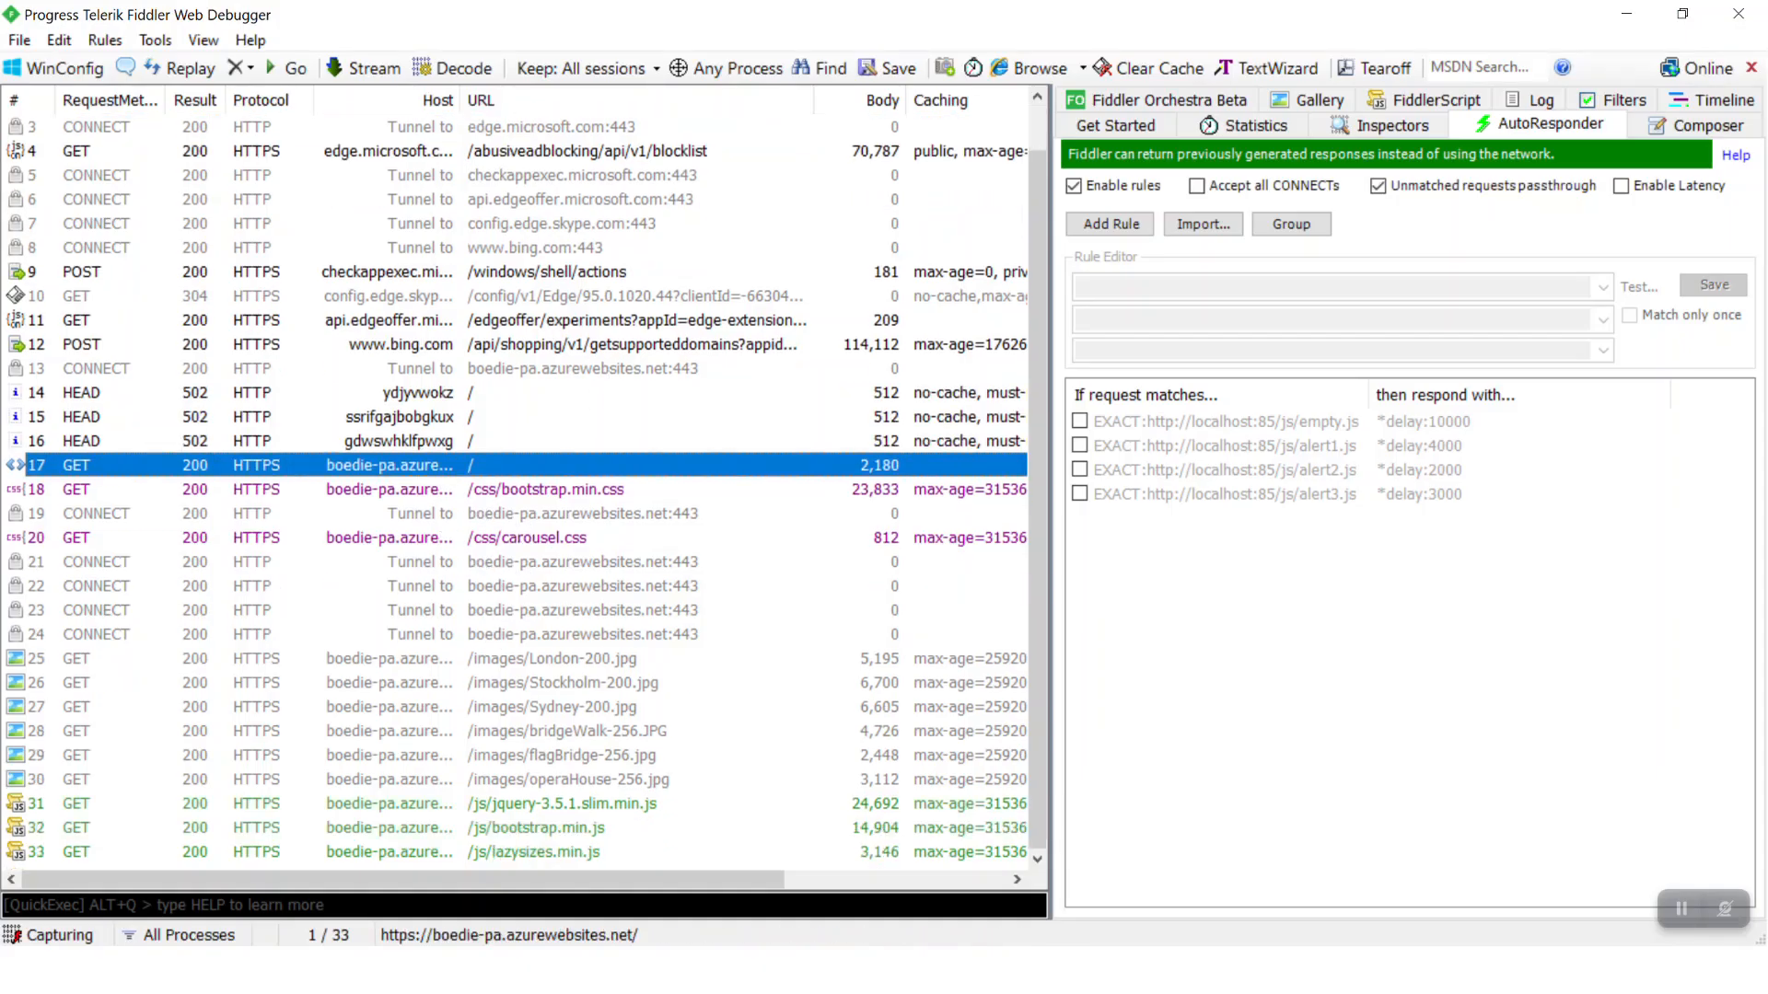
pyautogui.click(573, 495)
pyautogui.click(1381, 124)
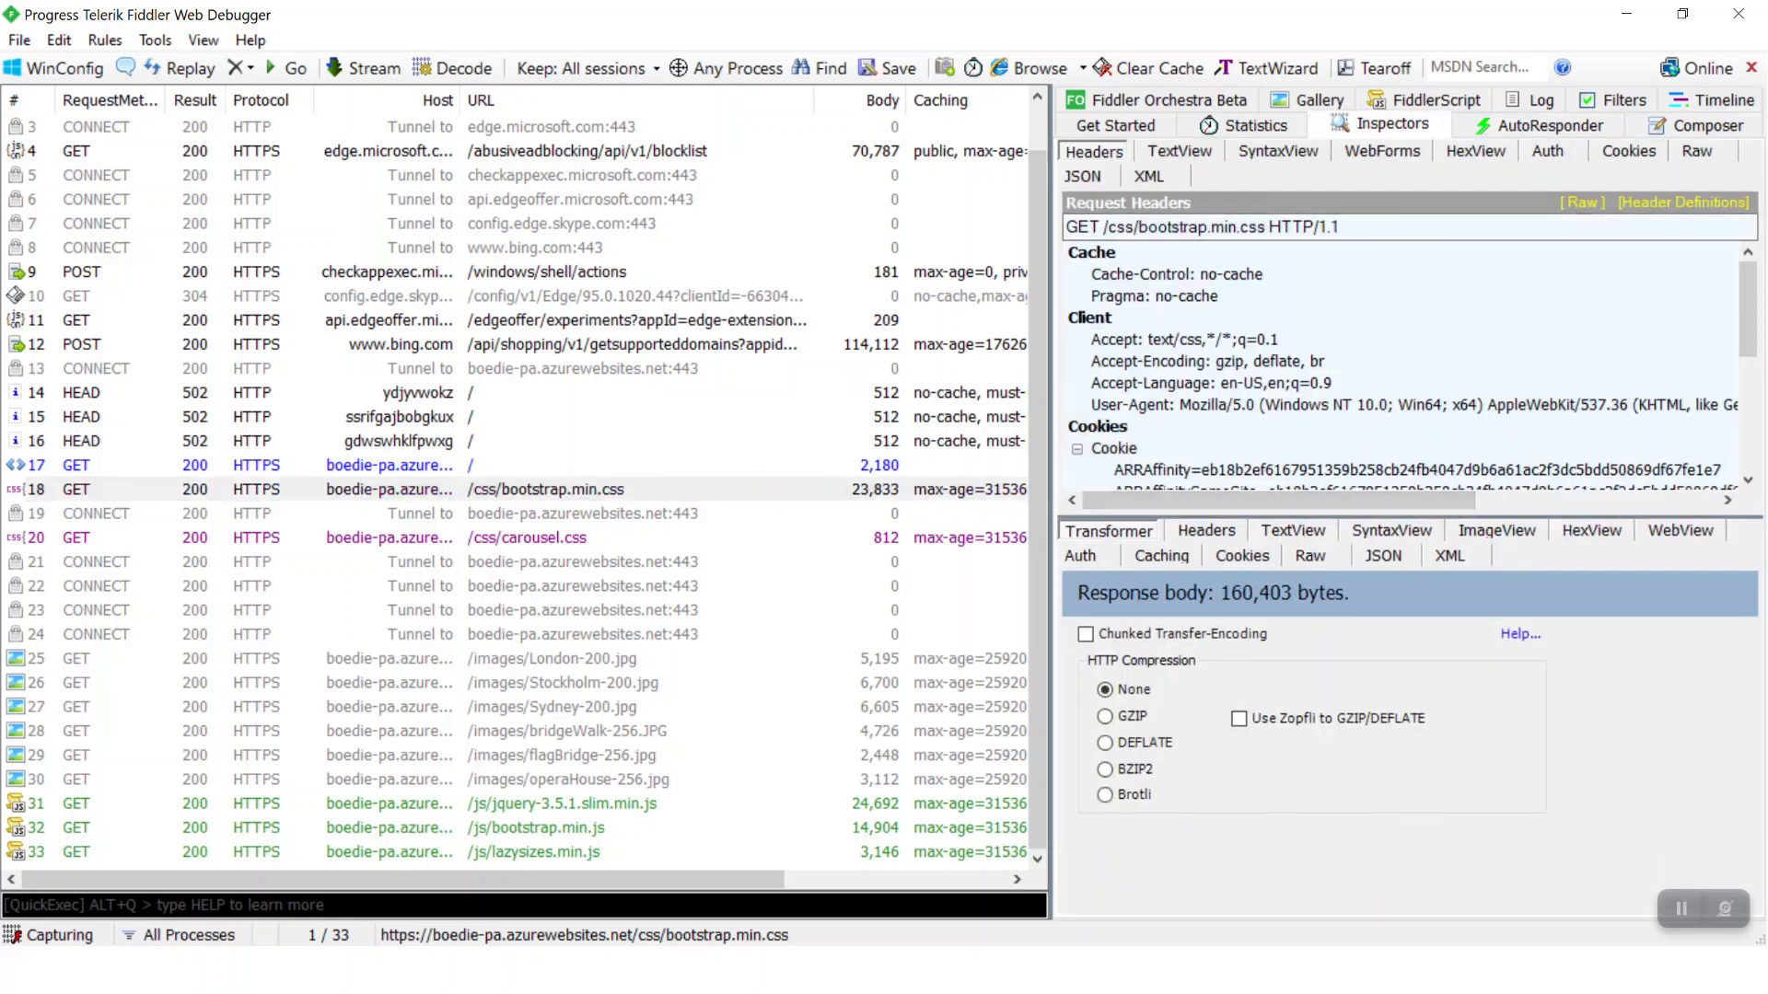
pyautogui.click(1300, 558)
pyautogui.scroll(-4, 1301, 644)
pyautogui.moveTo(1171, 711); pyautogui.dragTo(1355, 744)
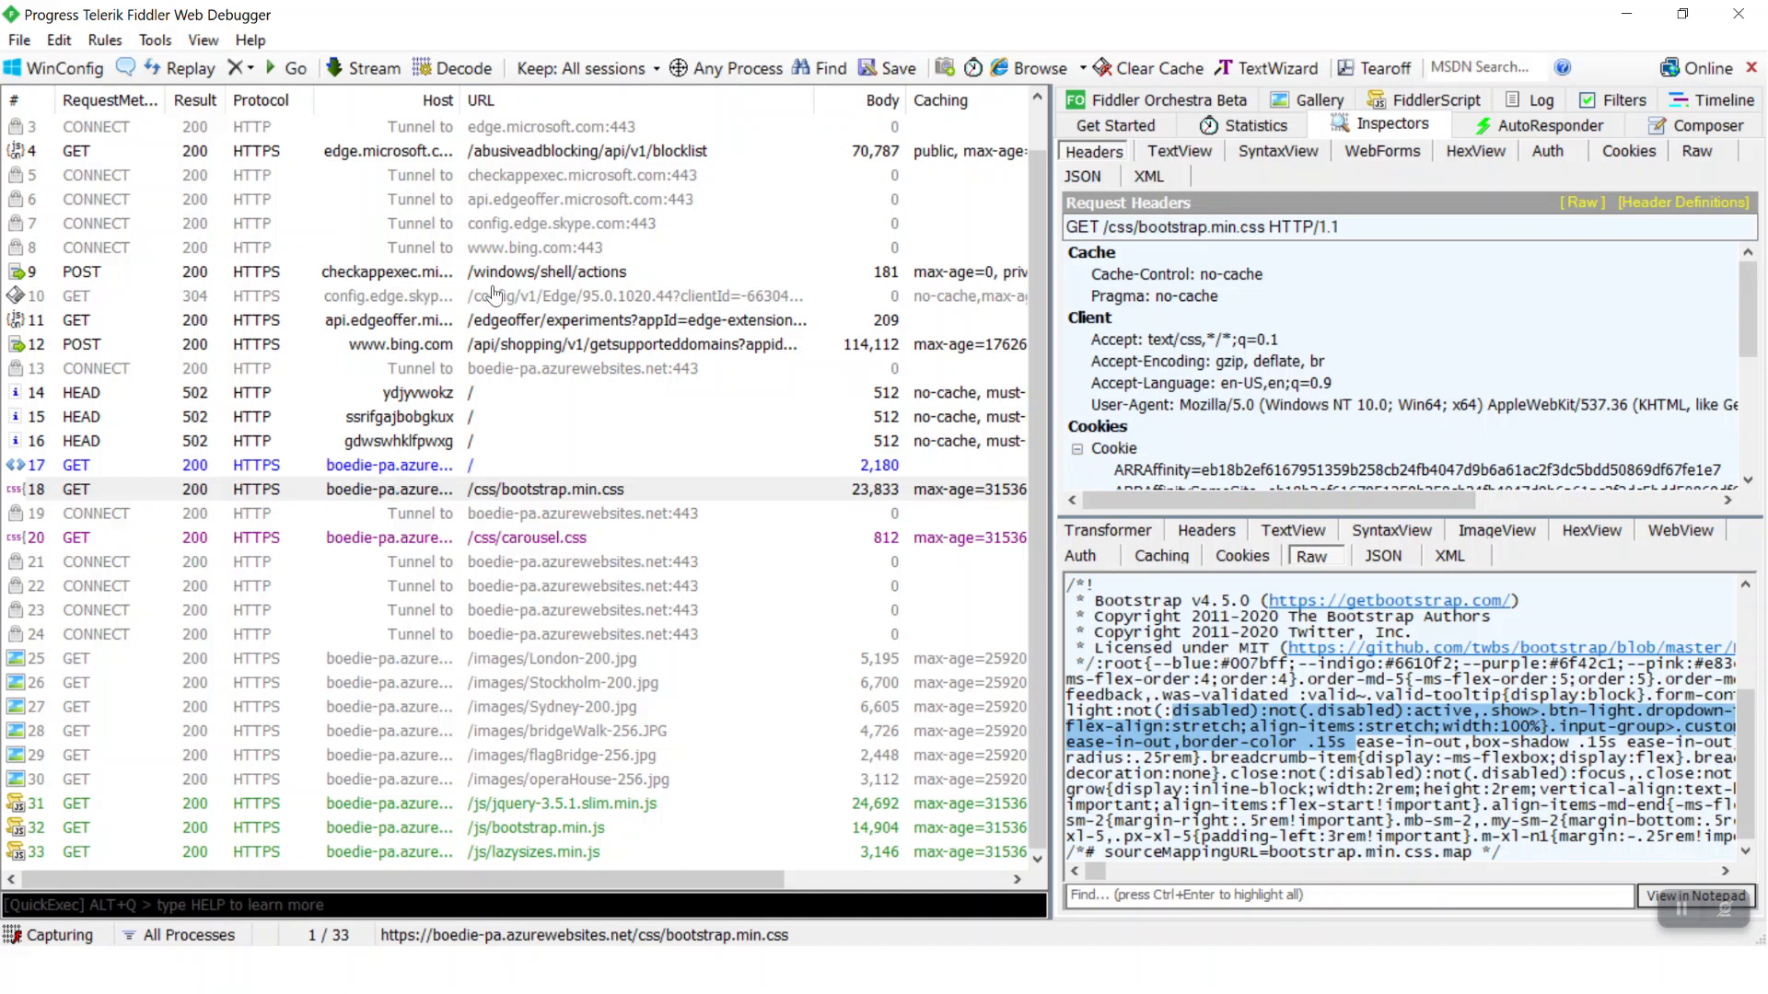
# Widen the Host column to show full host names and select the root page session of boedie-pa.azurewebsites.net
pyautogui.moveTo(460, 99); pyautogui.dragTo(557, 100)
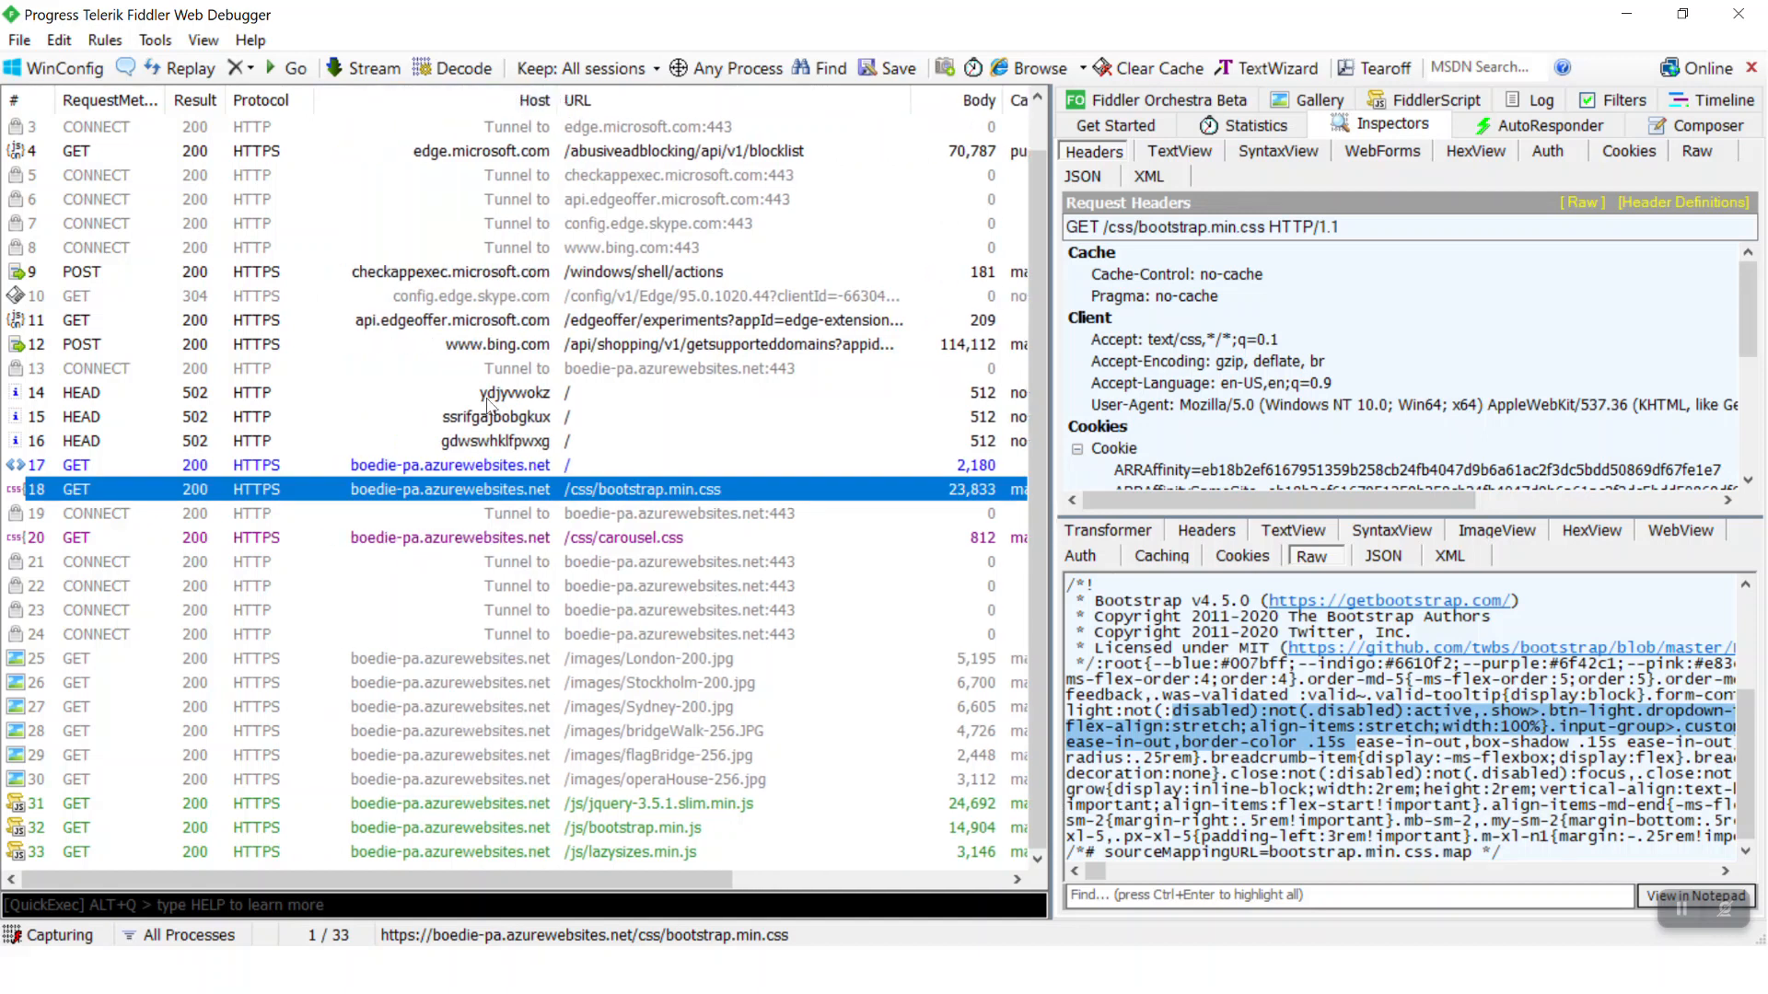
pyautogui.click(469, 467)
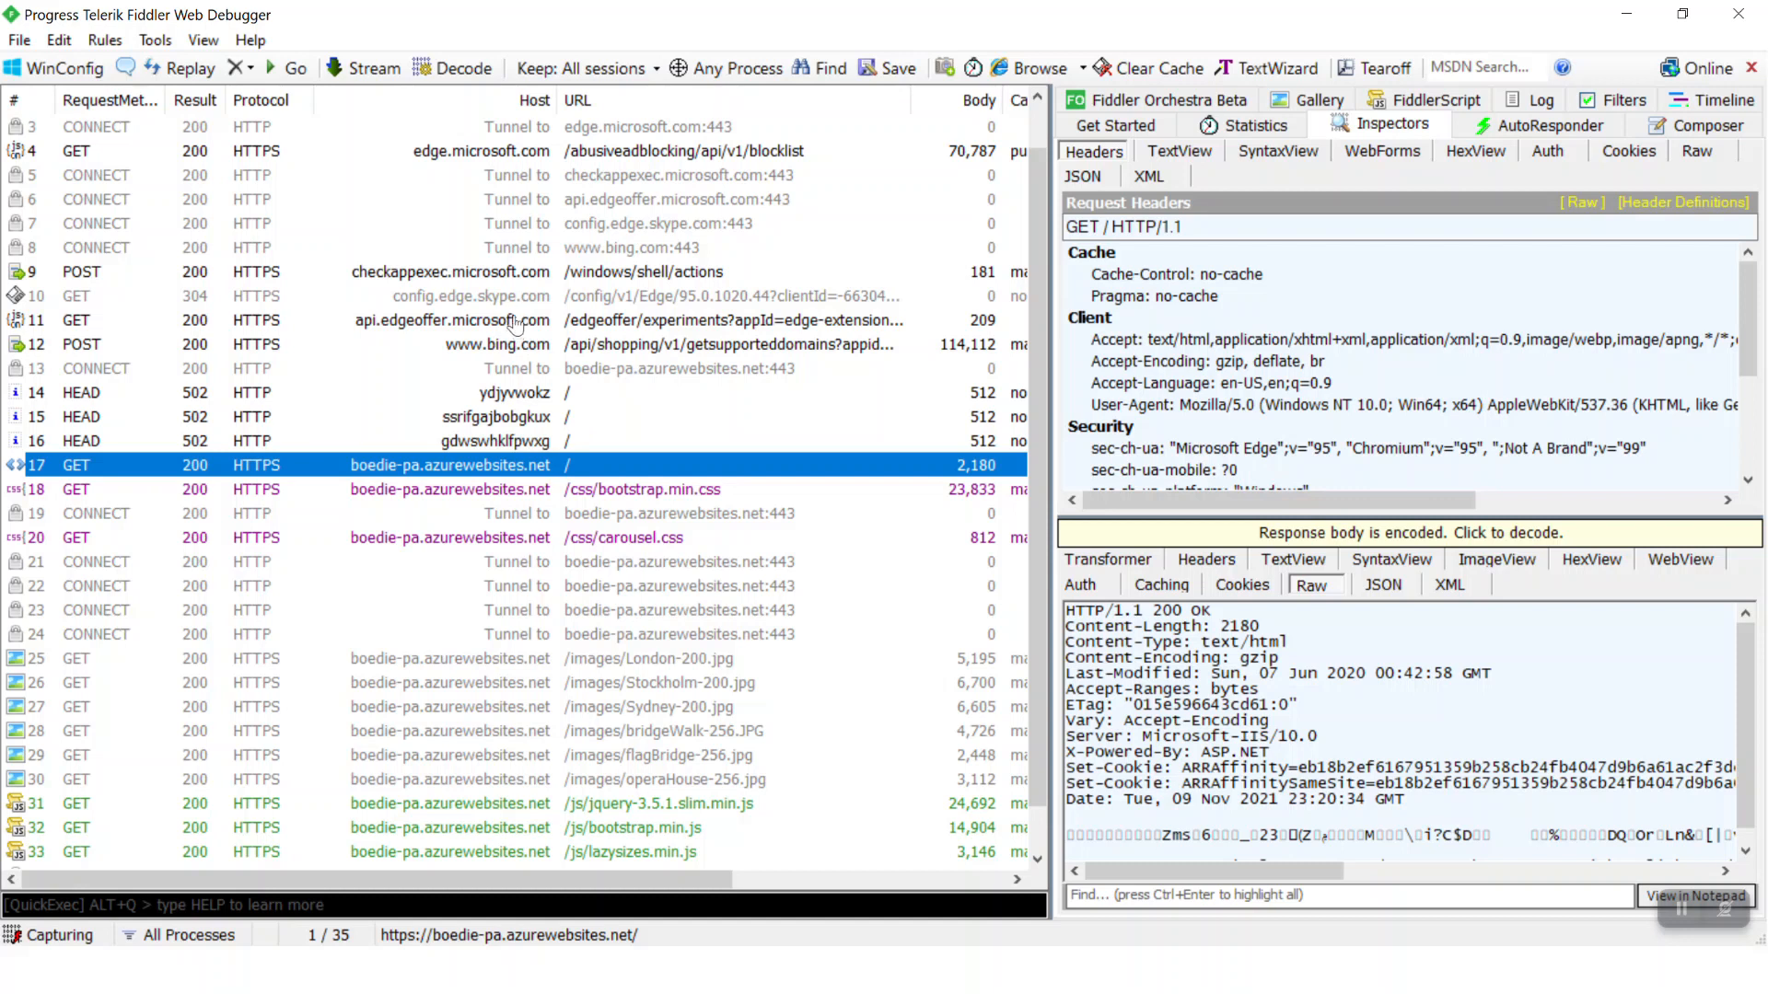
# Switch to the PowerPoint slide show and advance to the Filters slide
pyautogui.hotkey('alt', 'Tab')
pyautogui.hotkey('alt', 'Tab')
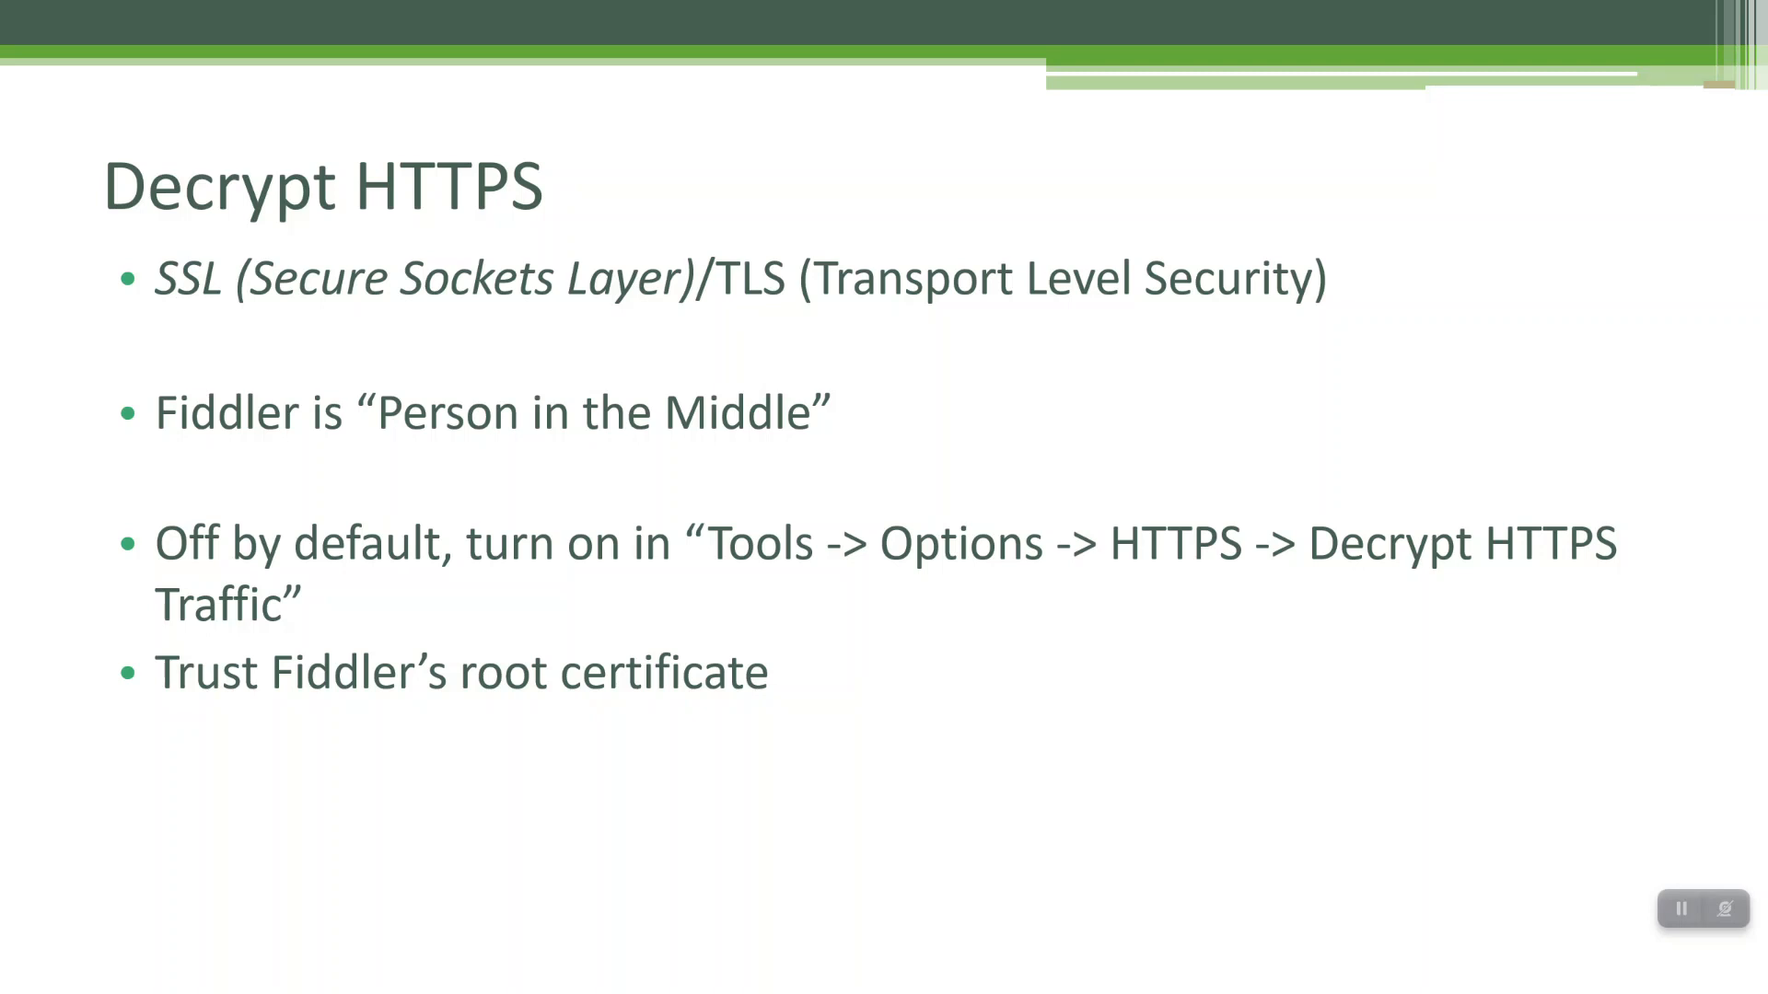
pyautogui.press('Right')
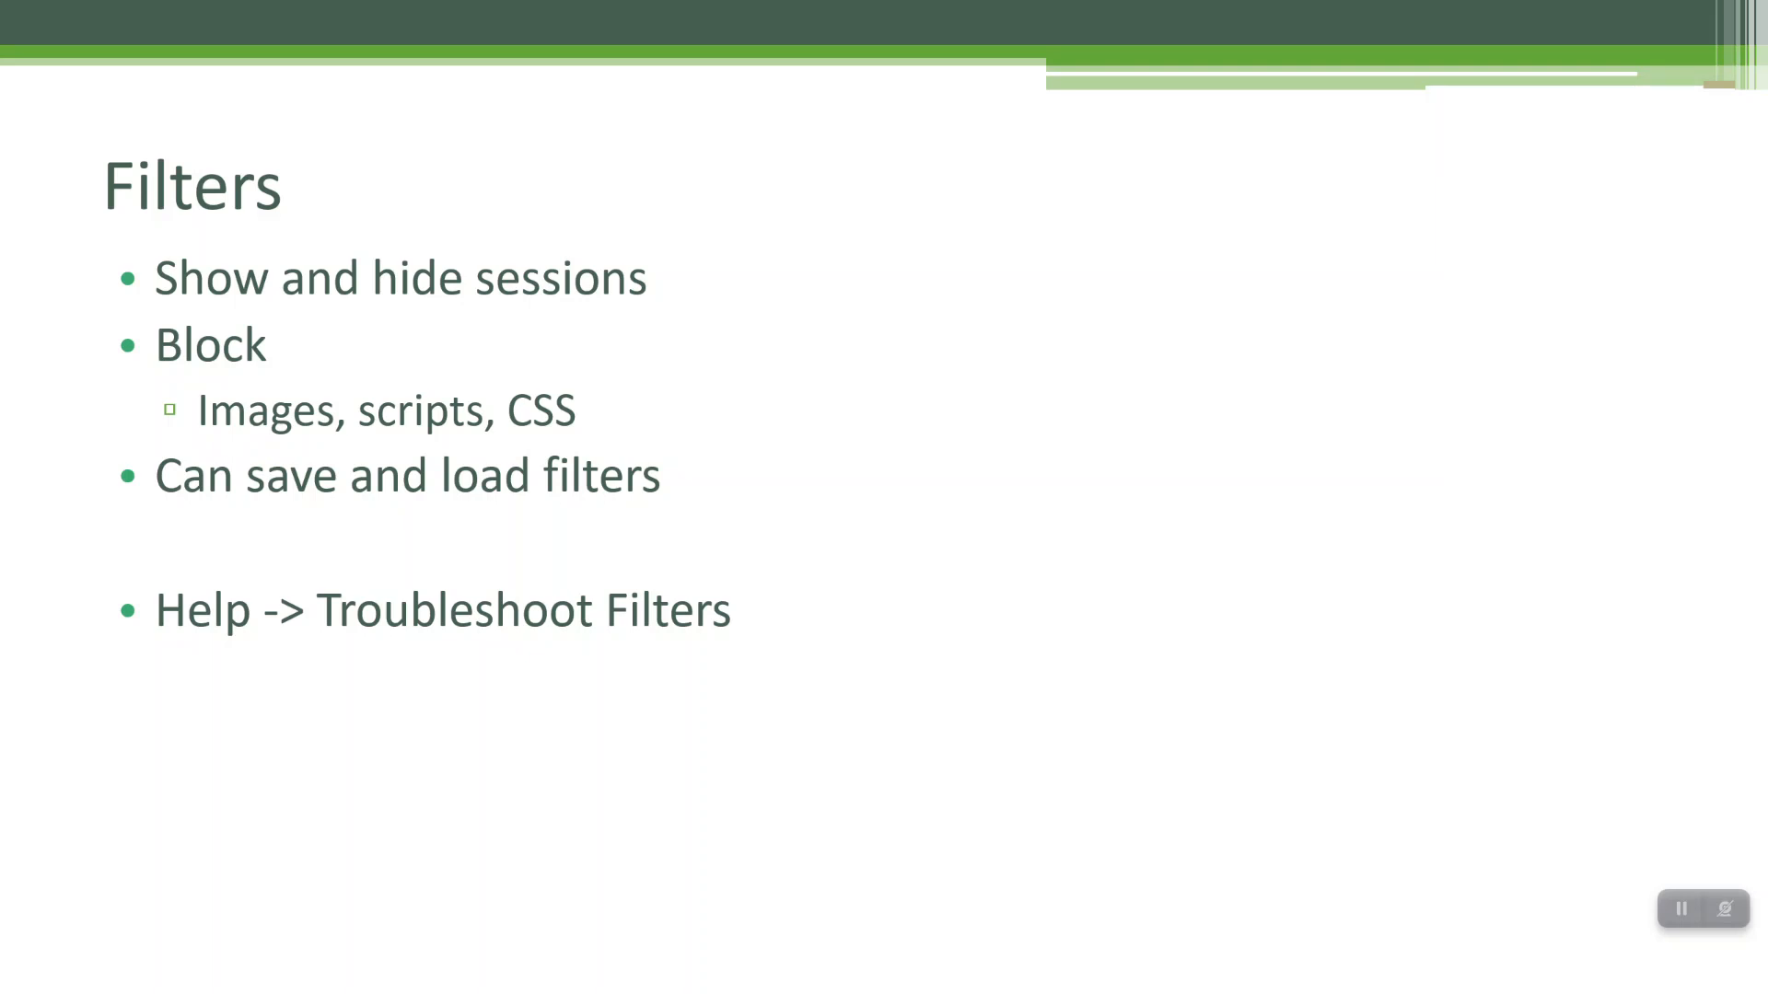
# Return to Fiddler and remove all captured sessions from the list
pyautogui.hotkey('alt', 'Tab')
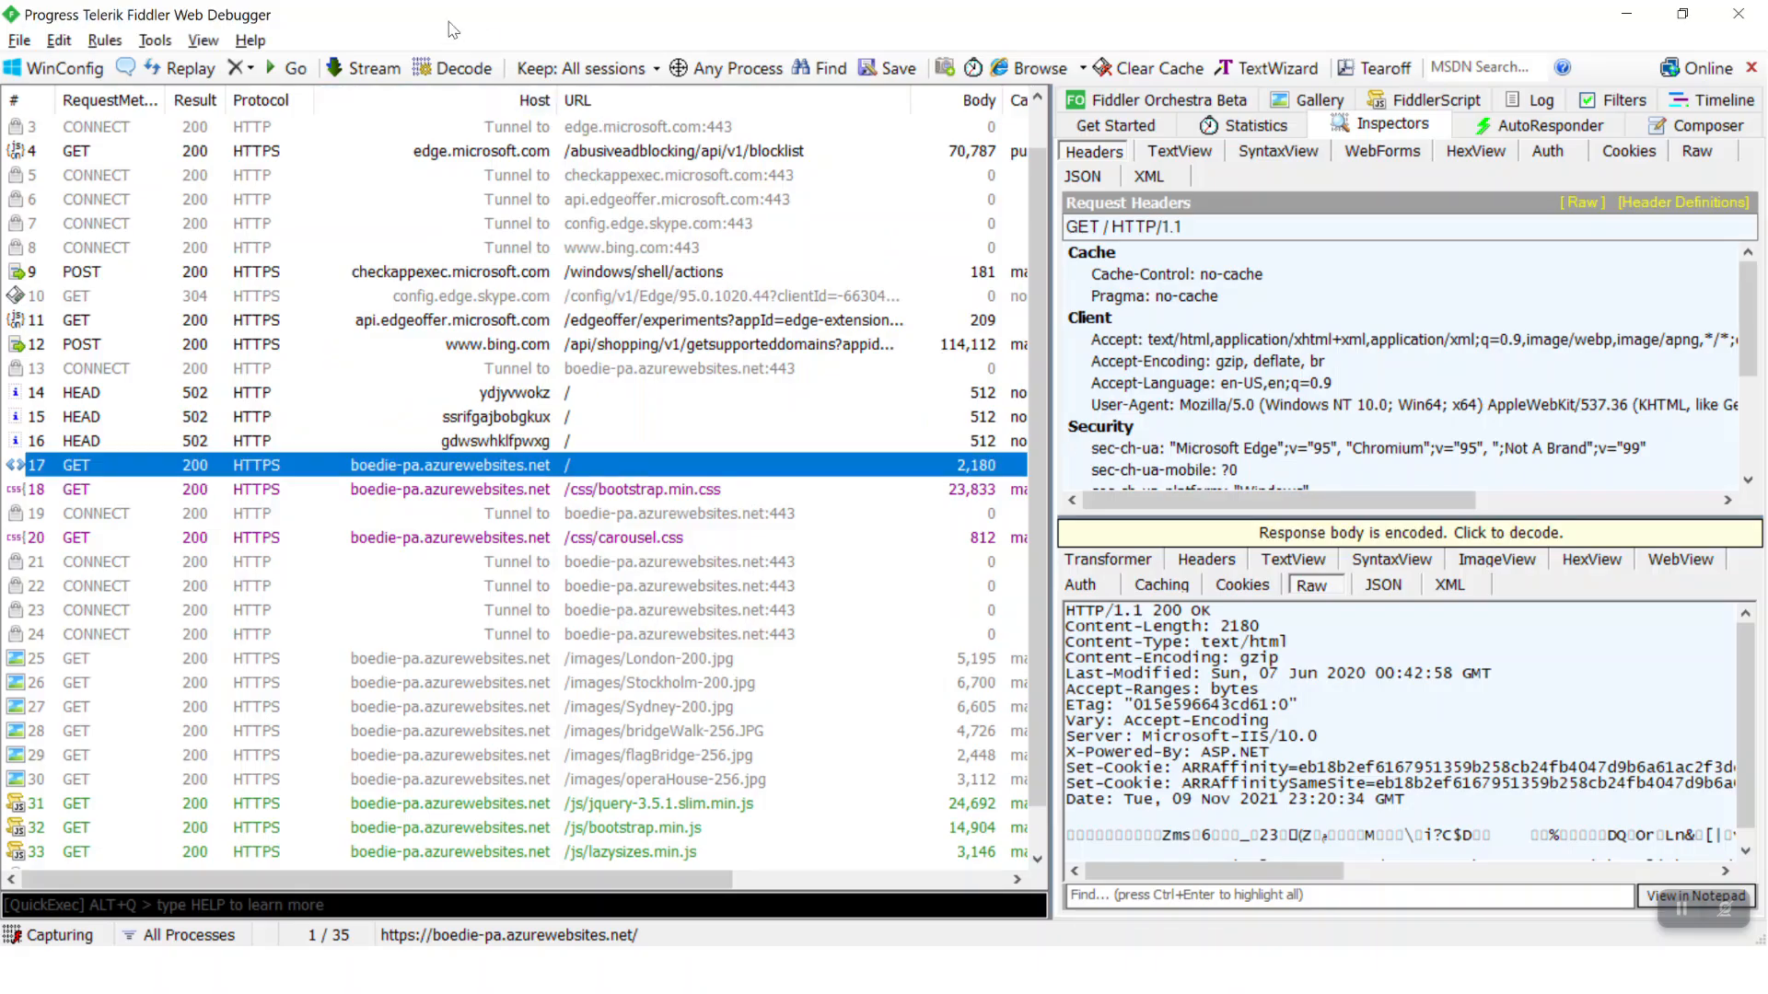
pyautogui.click(249, 67)
pyautogui.click(276, 90)
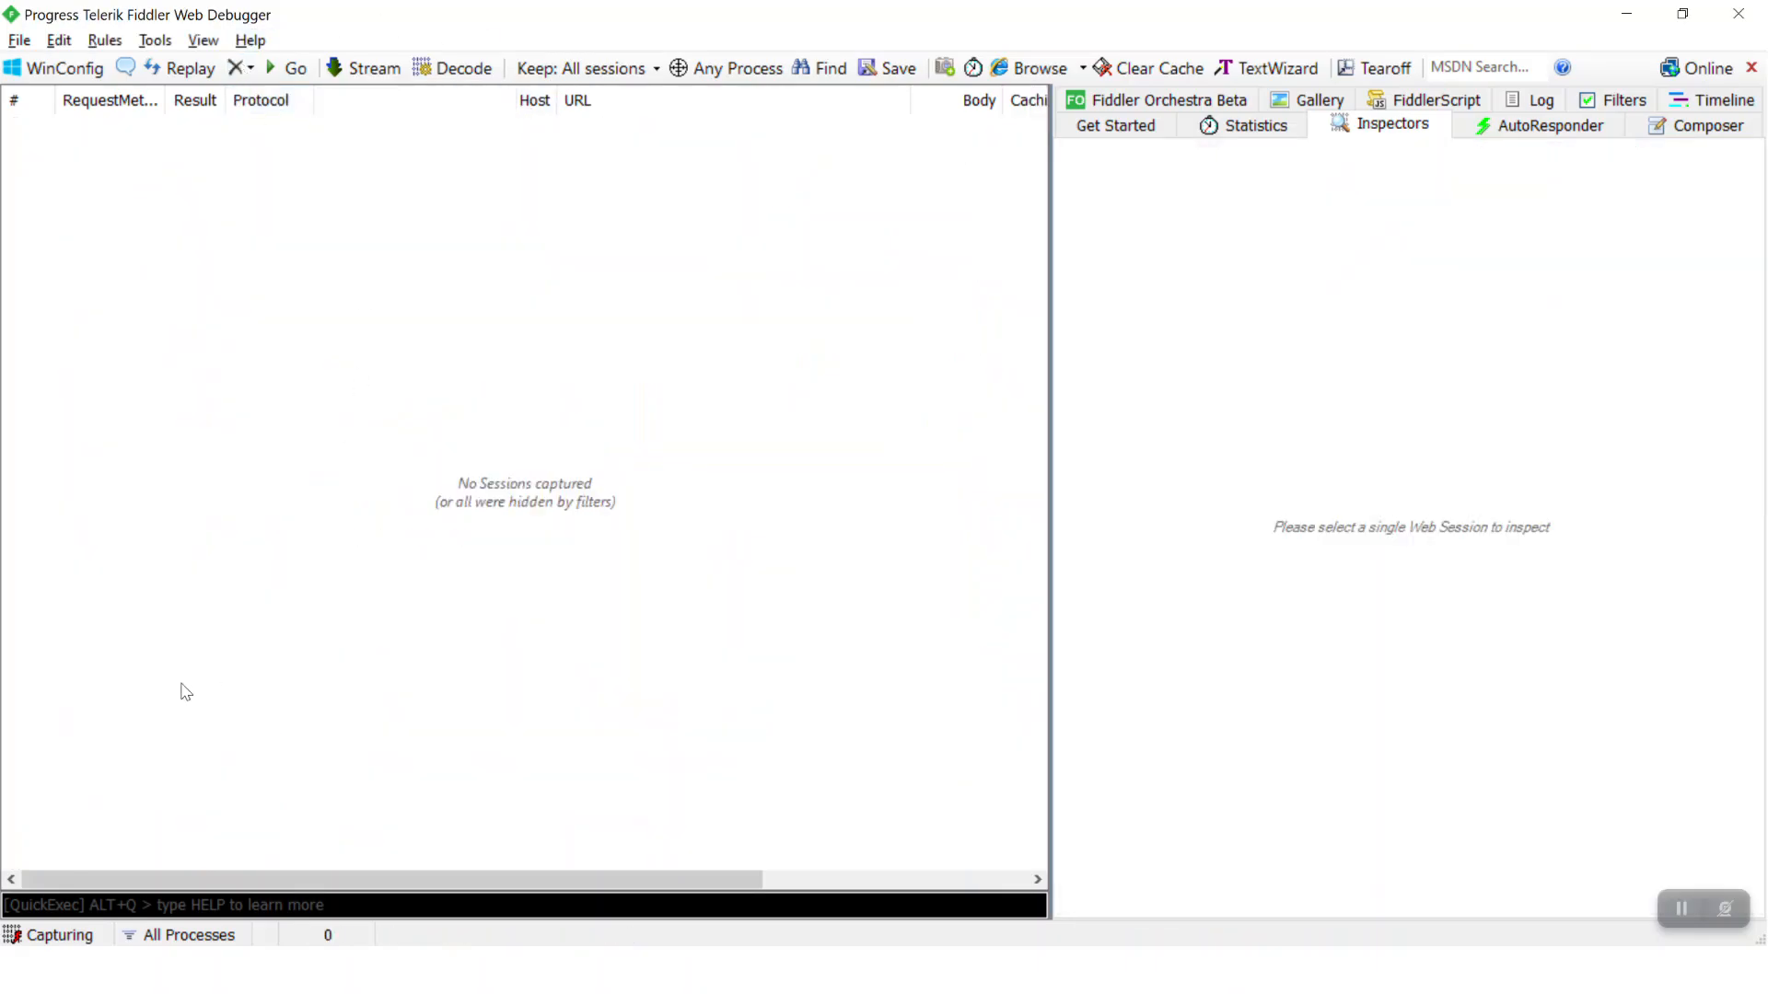
# Switch to Edge and load the Default bookmark from the AdvancedFiddler favorites folder
pyautogui.hotkey('alt', 'Tab')
pyautogui.hotkey('alt', 'Tab')
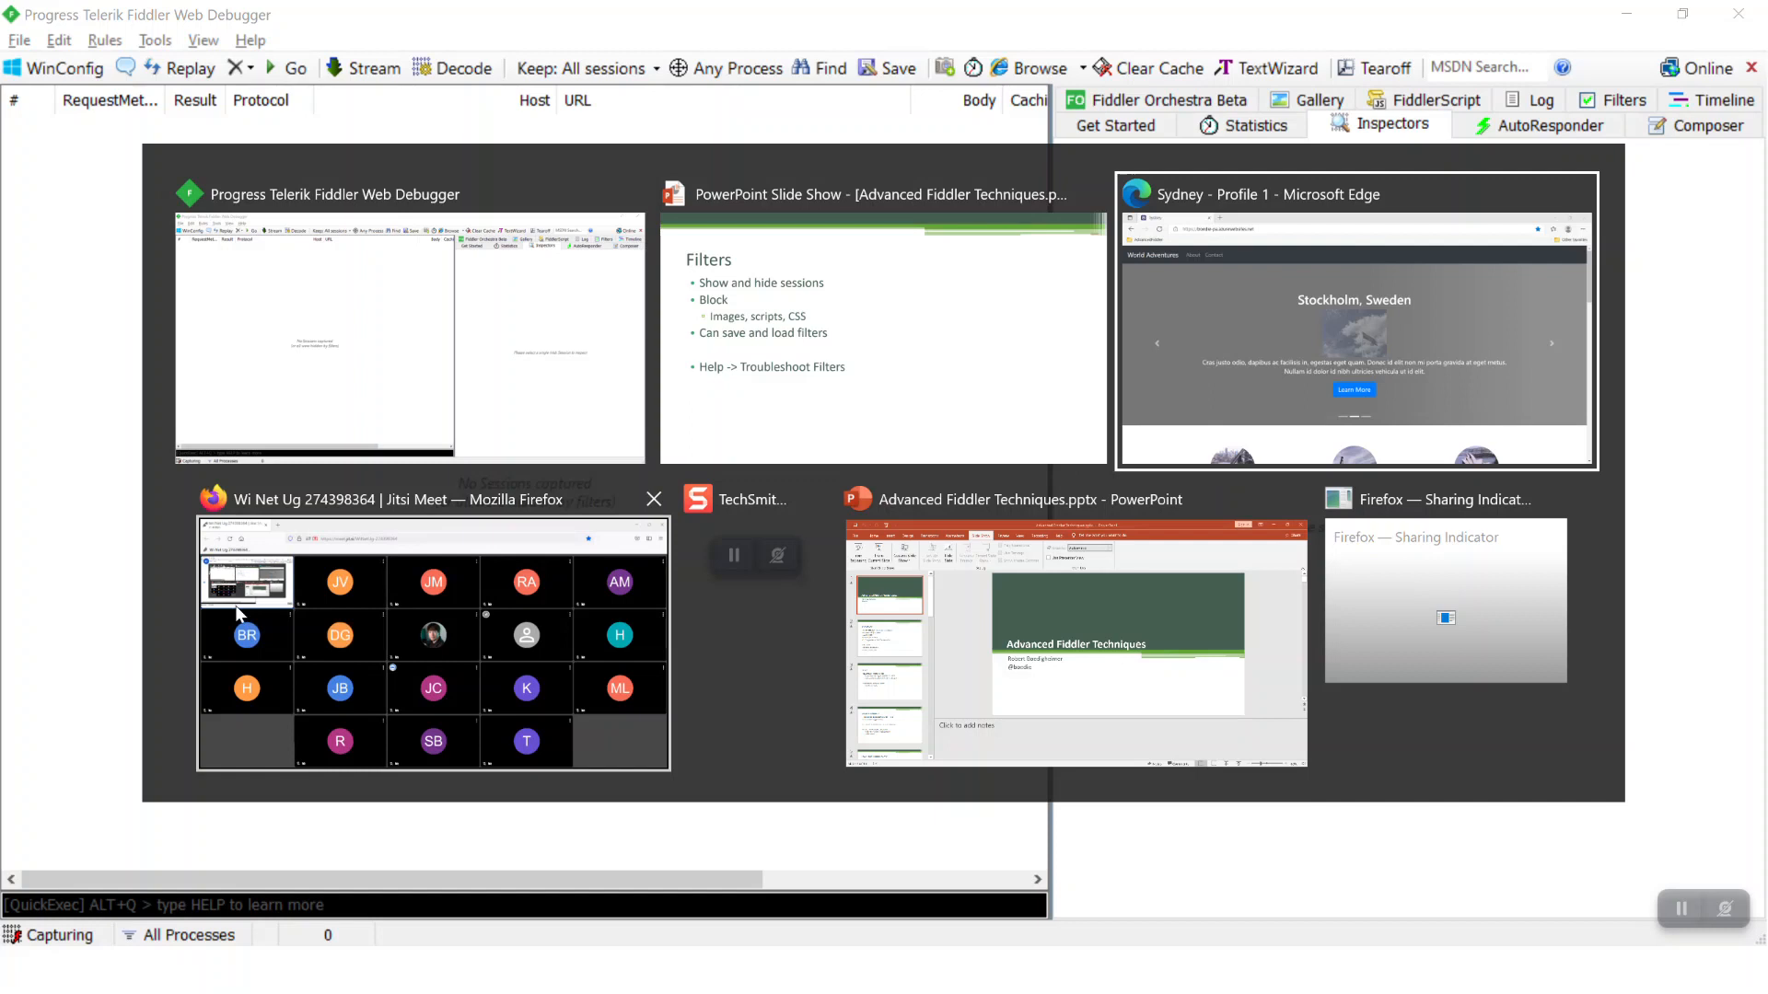
pyautogui.click(92, 101)
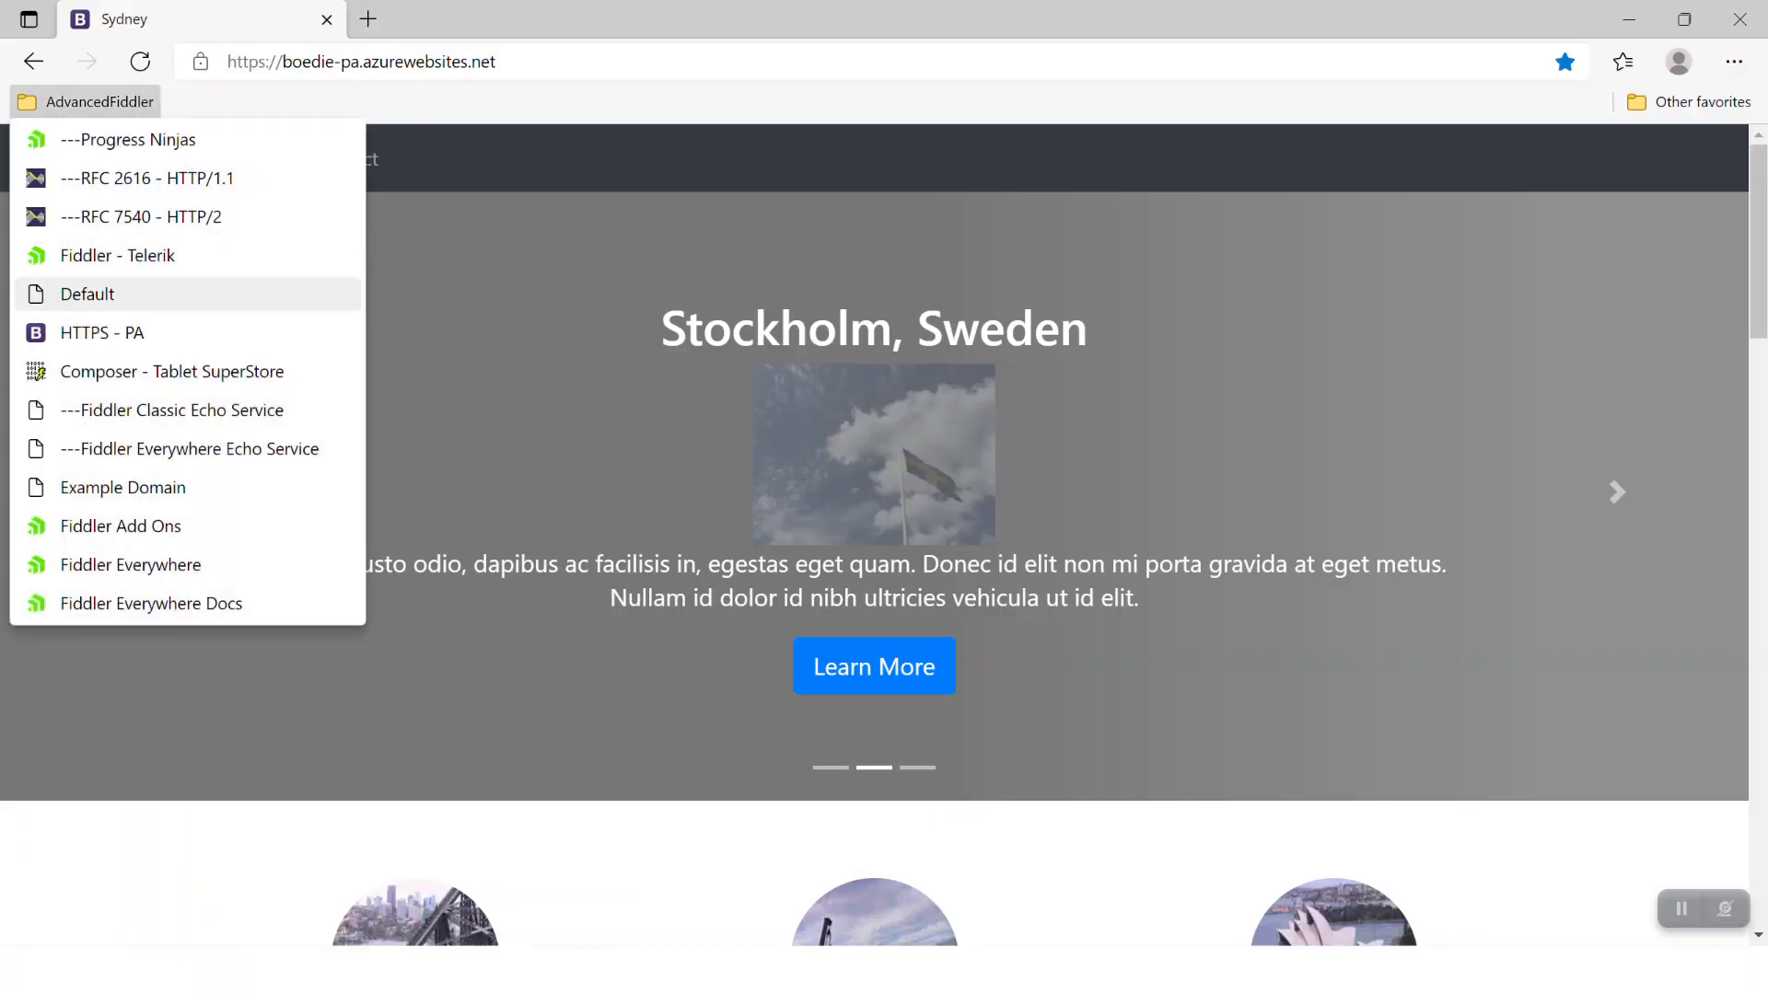
pyautogui.click(131, 296)
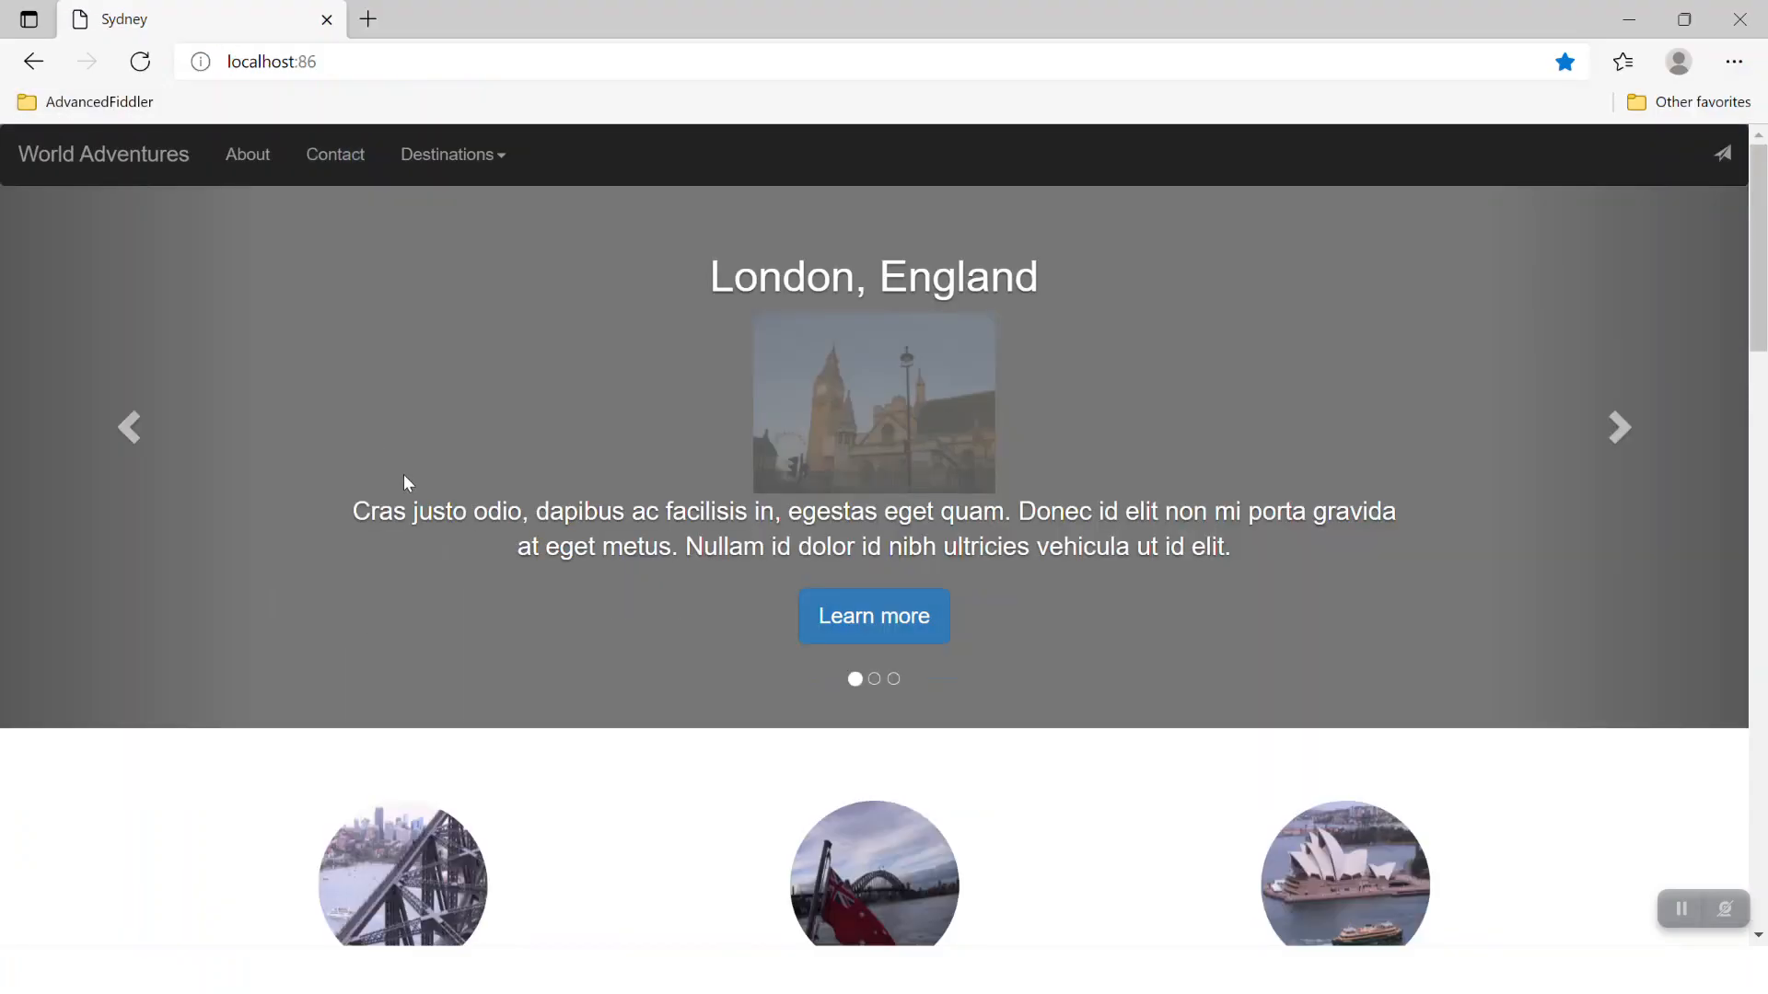
# Switch to Fiddler, open the session filters and check the available zone filter options
pyautogui.hotkey('alt', 'Tab')
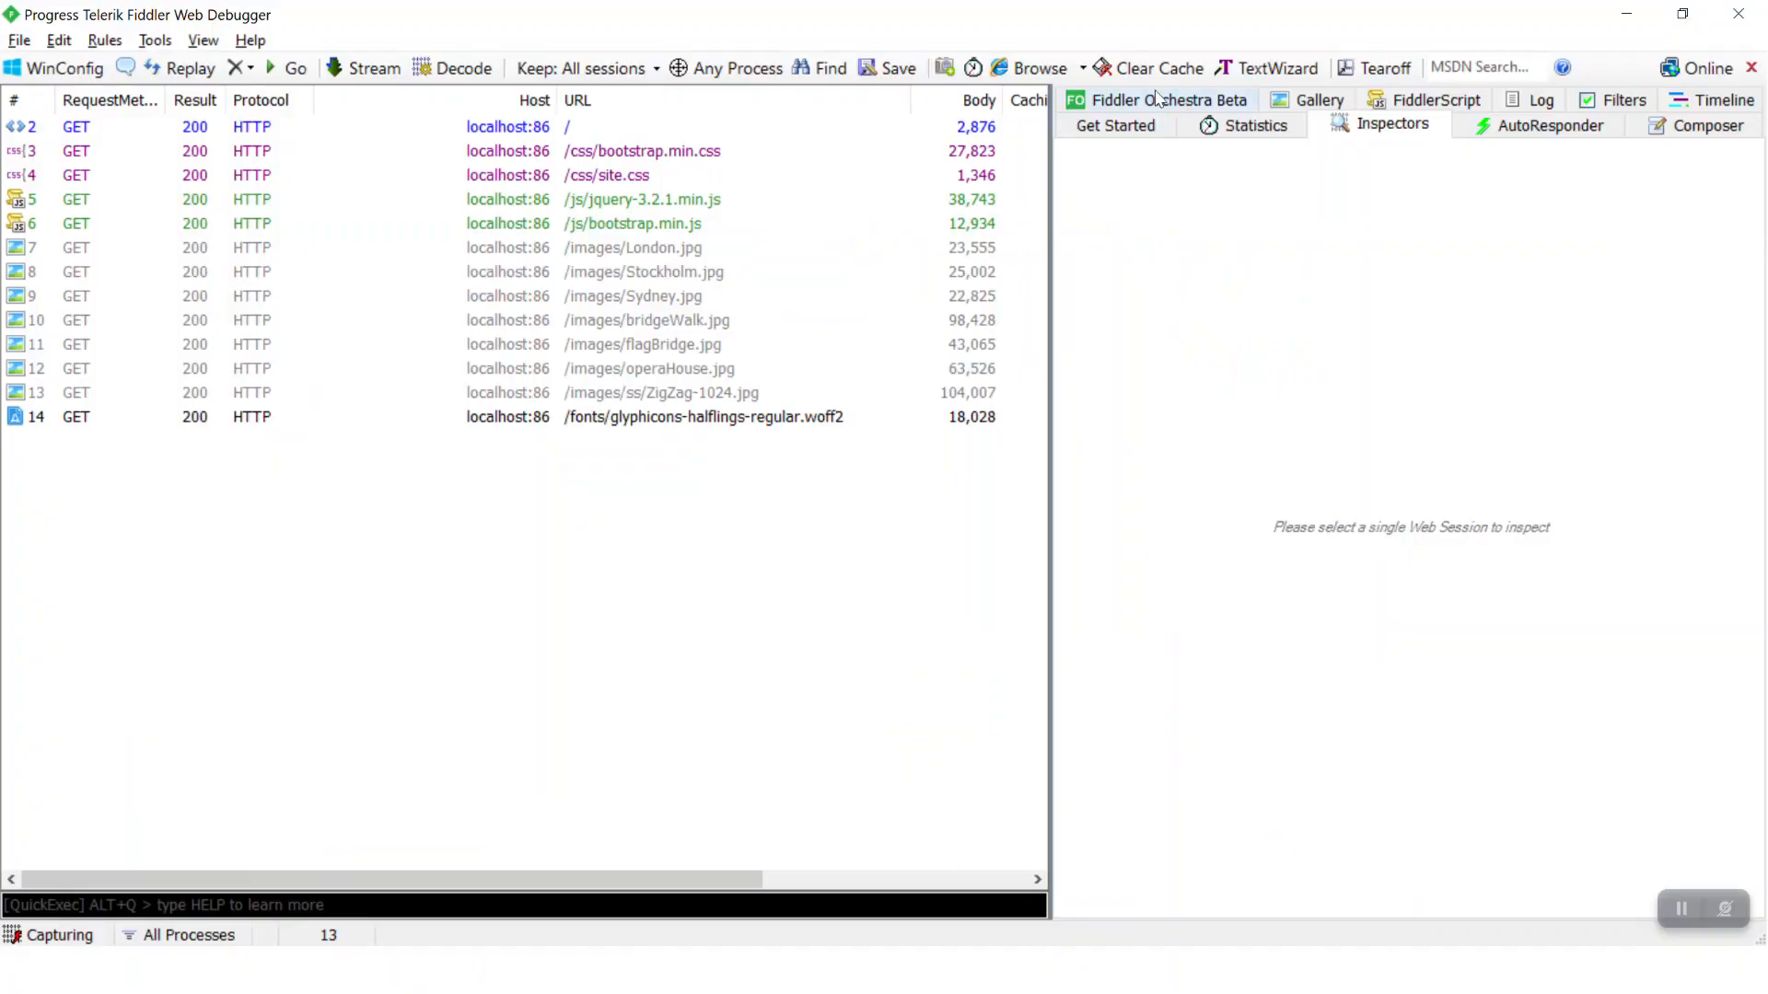
pyautogui.click(1613, 100)
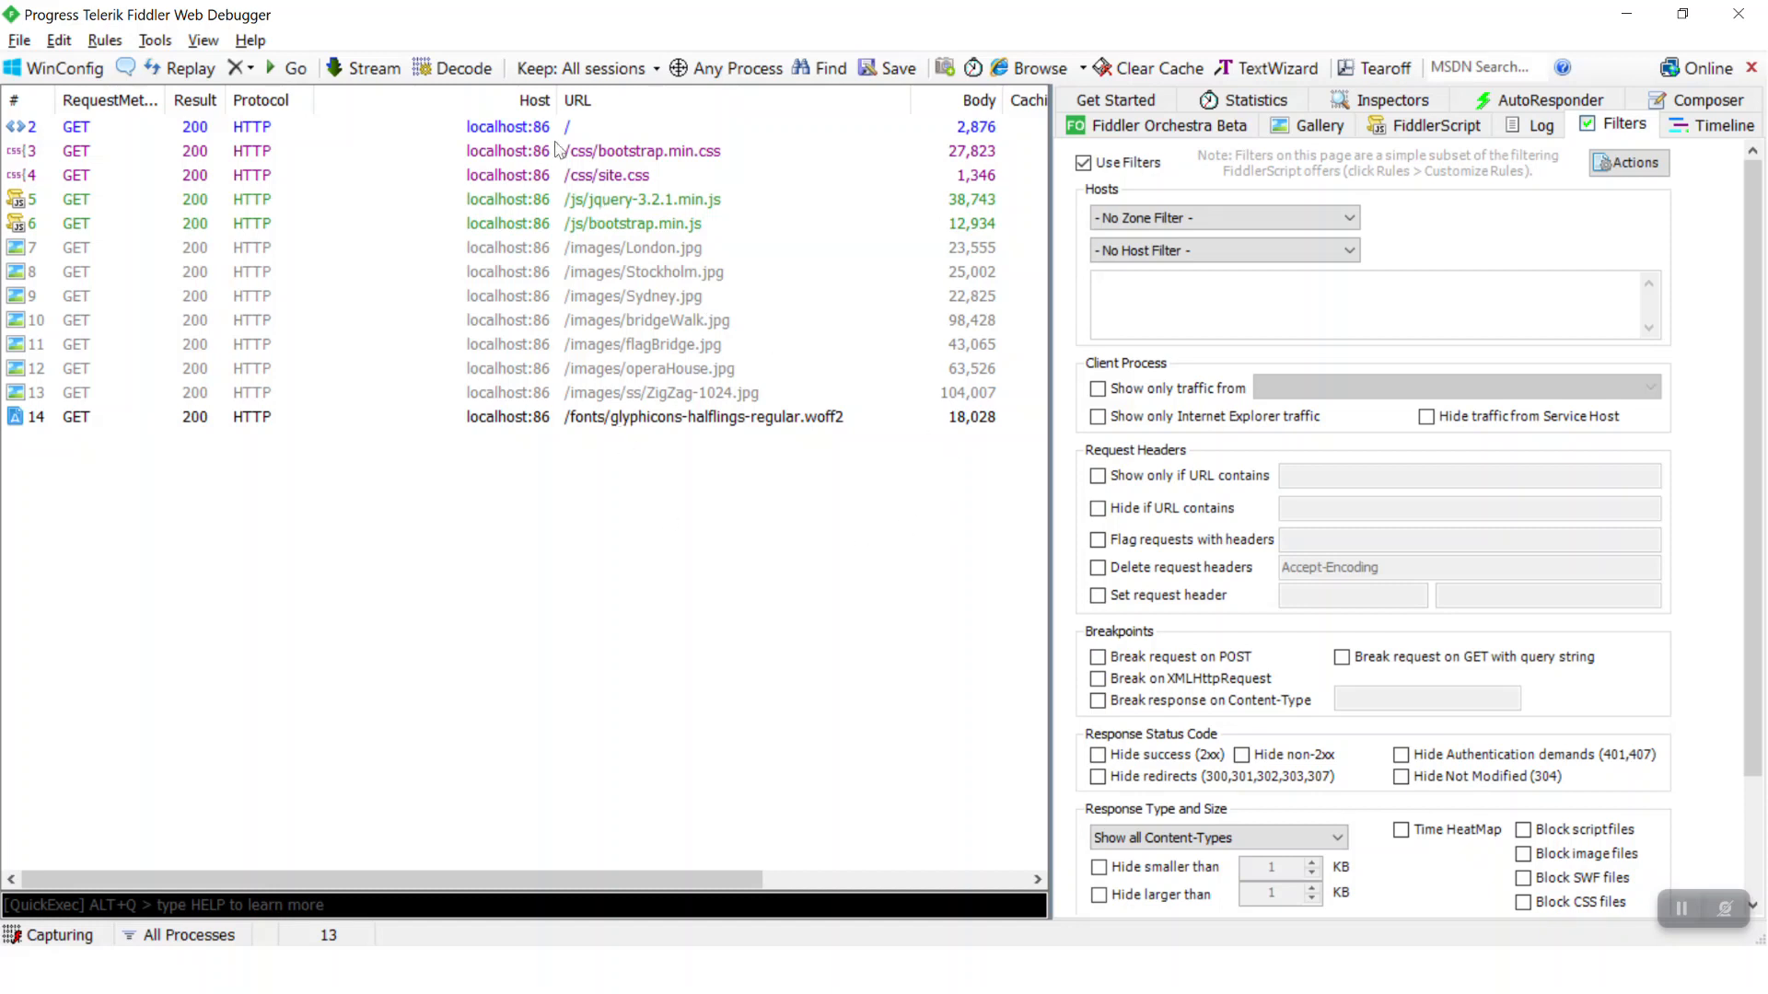
pyautogui.click(1162, 219)
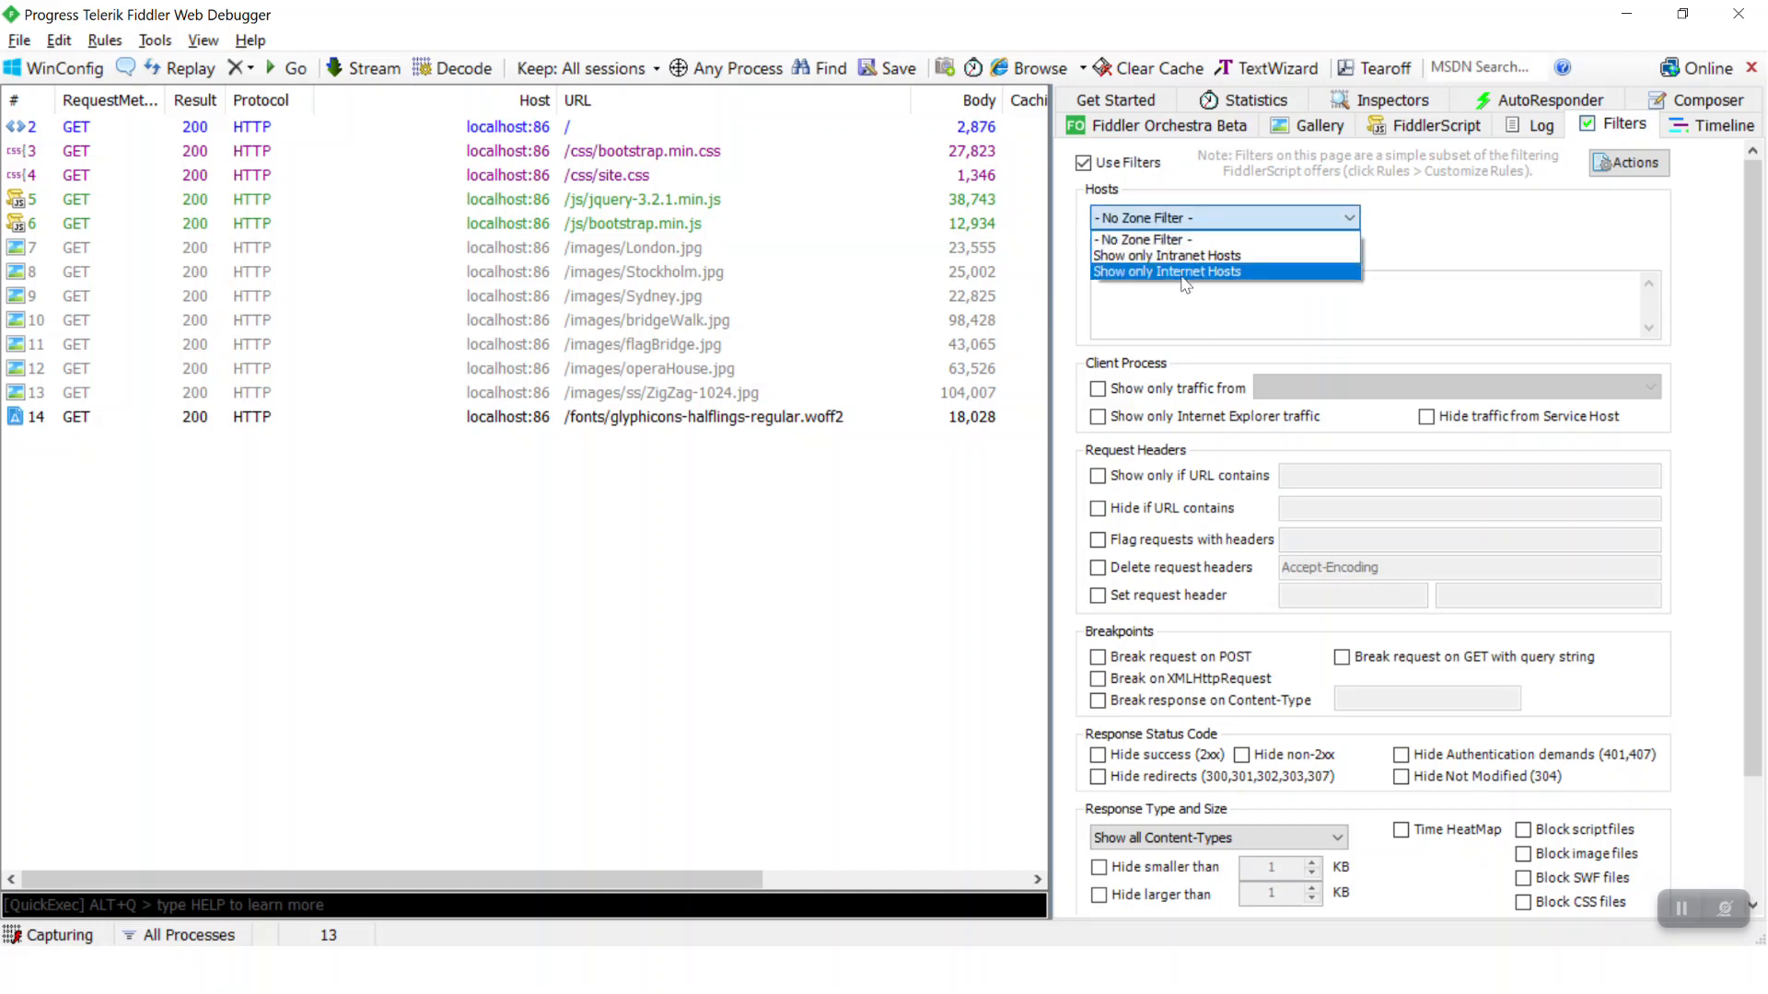
pyautogui.click(1299, 285)
pyautogui.click(1243, 251)
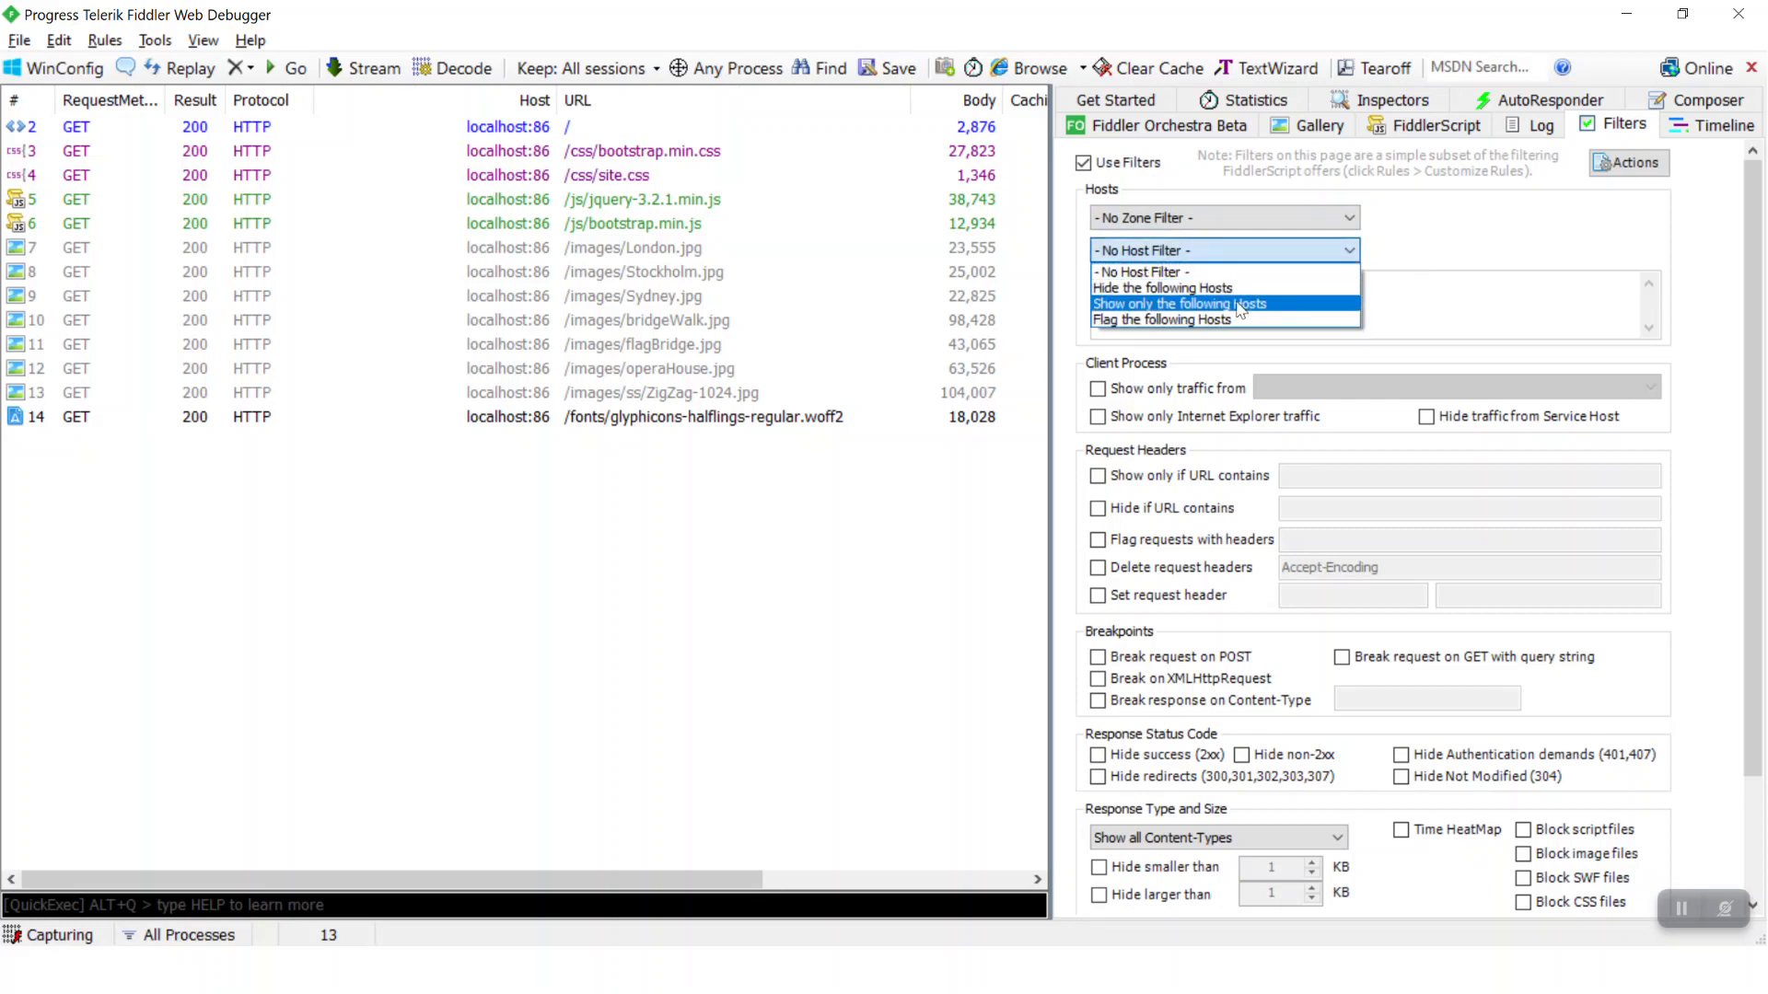
pyautogui.click(1332, 309)
pyautogui.click(1329, 299)
pyautogui.write('www.example.com')
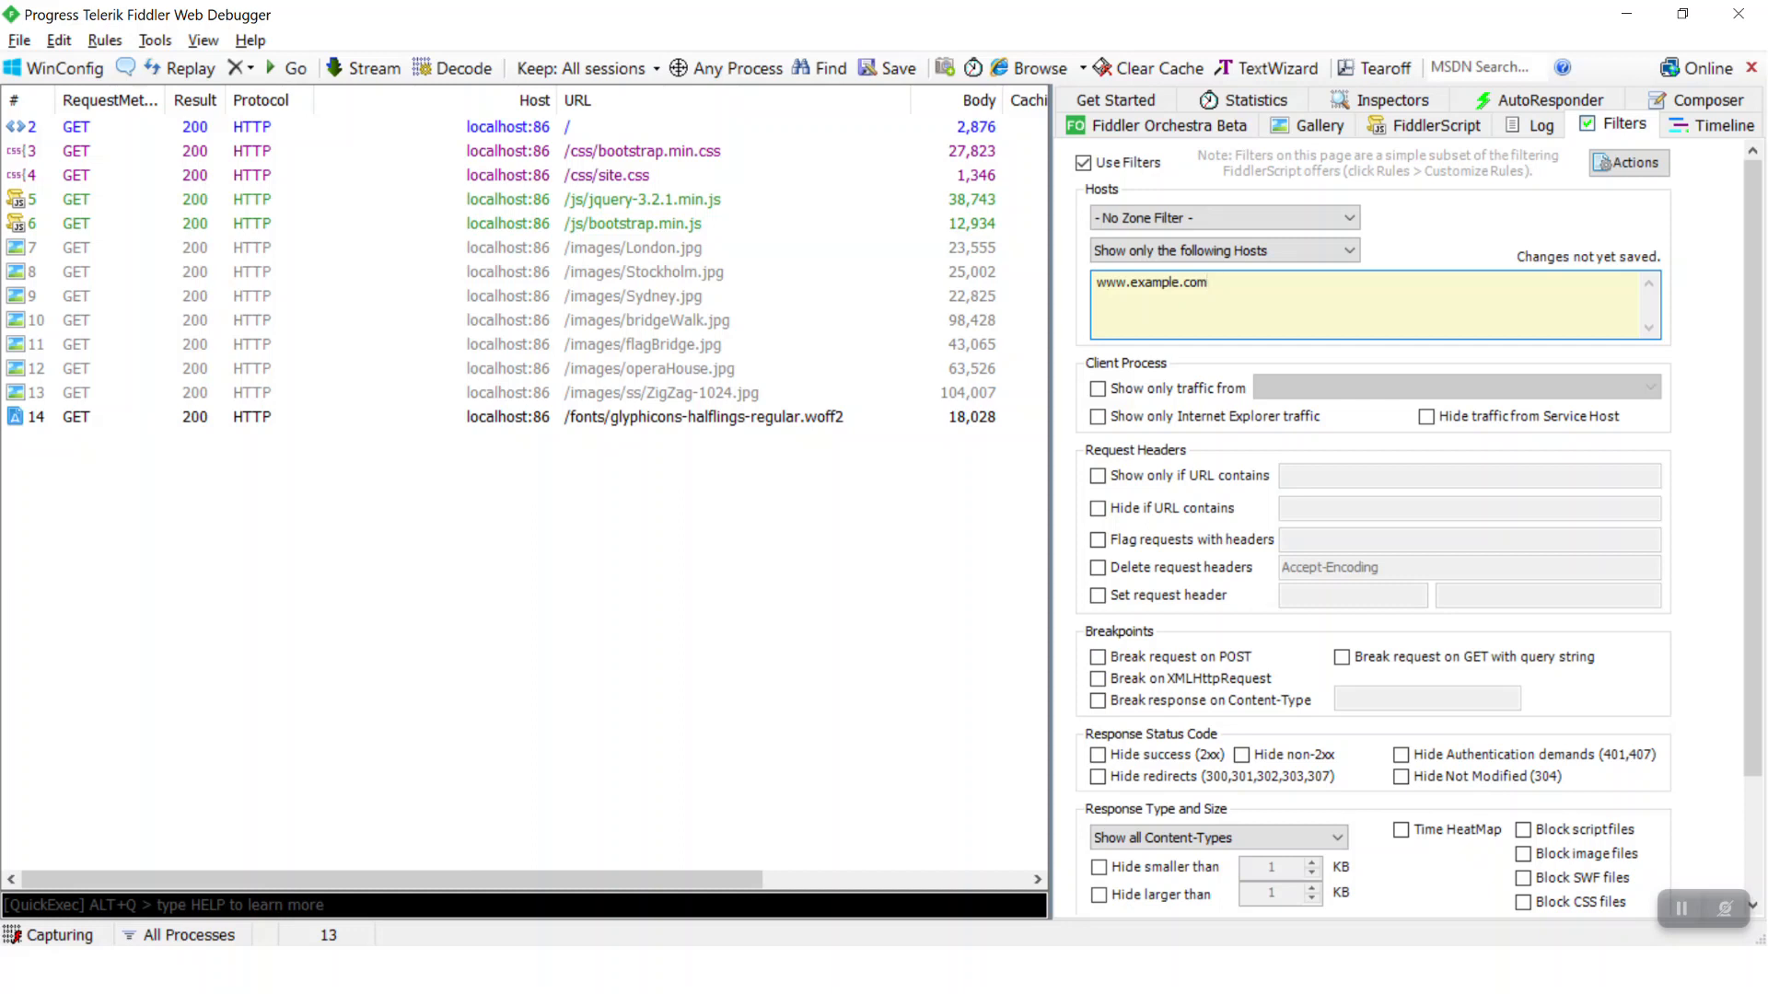
# Clear the host list and set the host filter back to No Host Filter
pyautogui.hotkey('ctrl', 'a')
pyautogui.press('BackSpace')
pyautogui.click(1202, 252)
pyautogui.click(1199, 267)
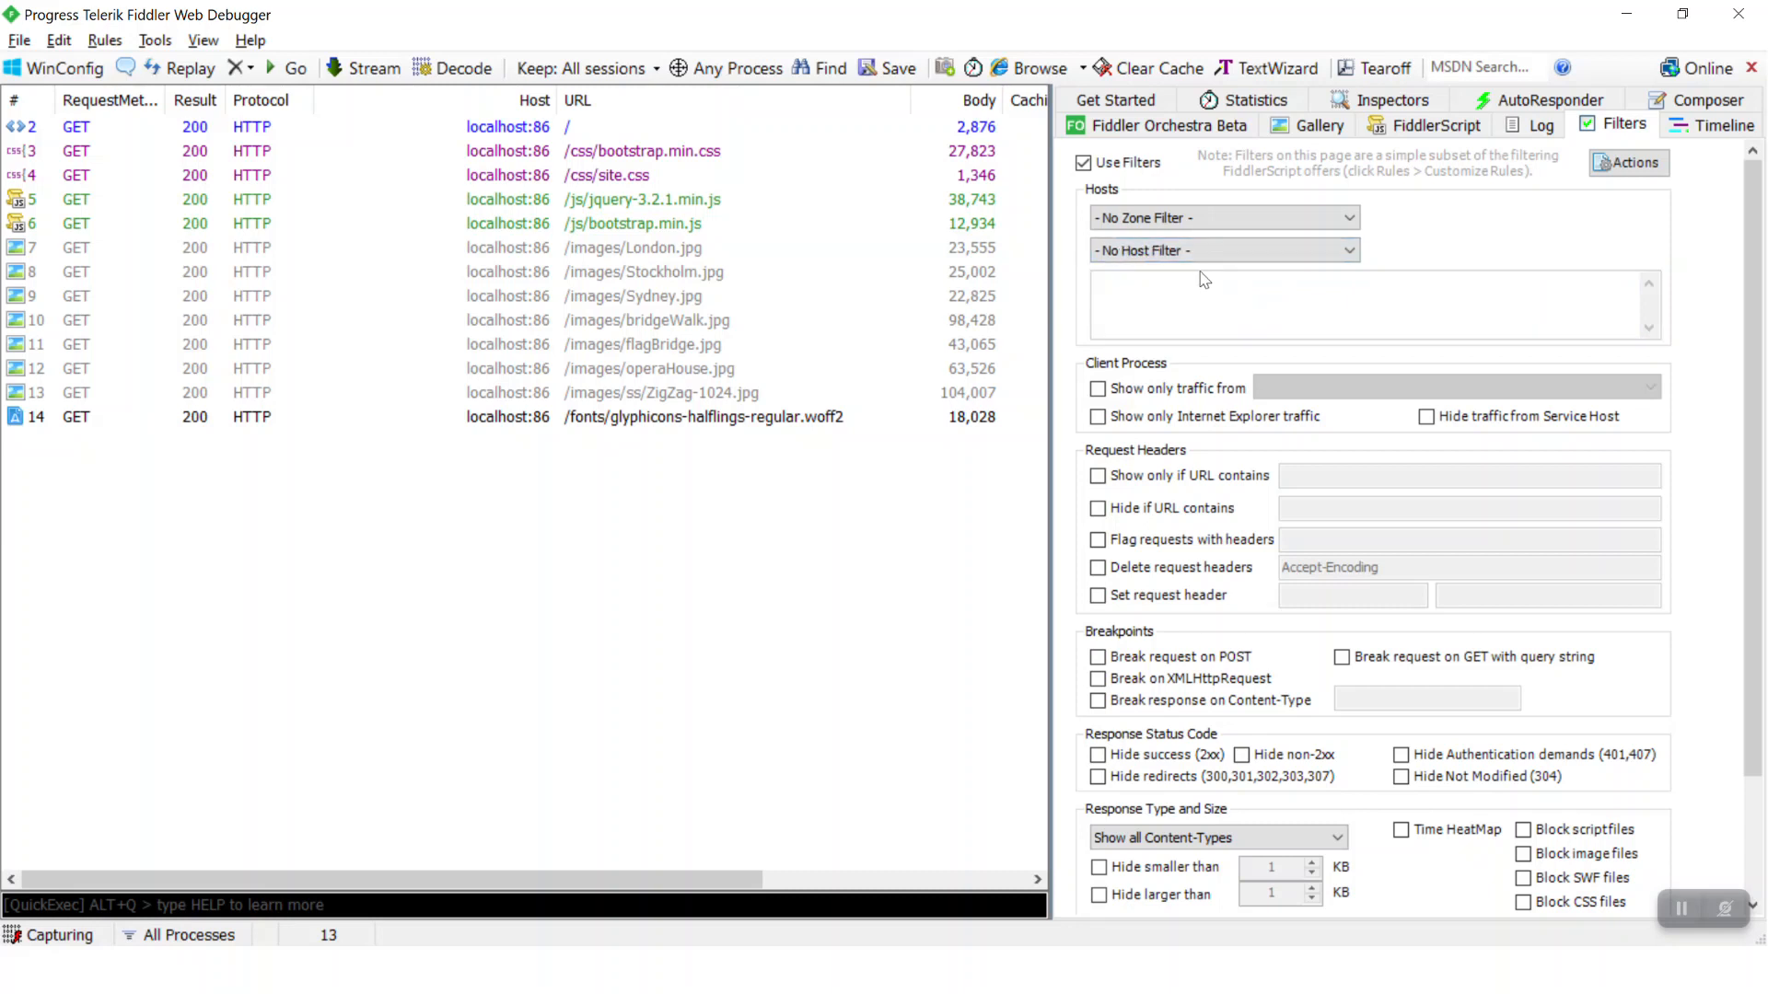
# Enable the filter for traffic from a single client process, browse its process list, and disable that filter again
pyautogui.click(1097, 388)
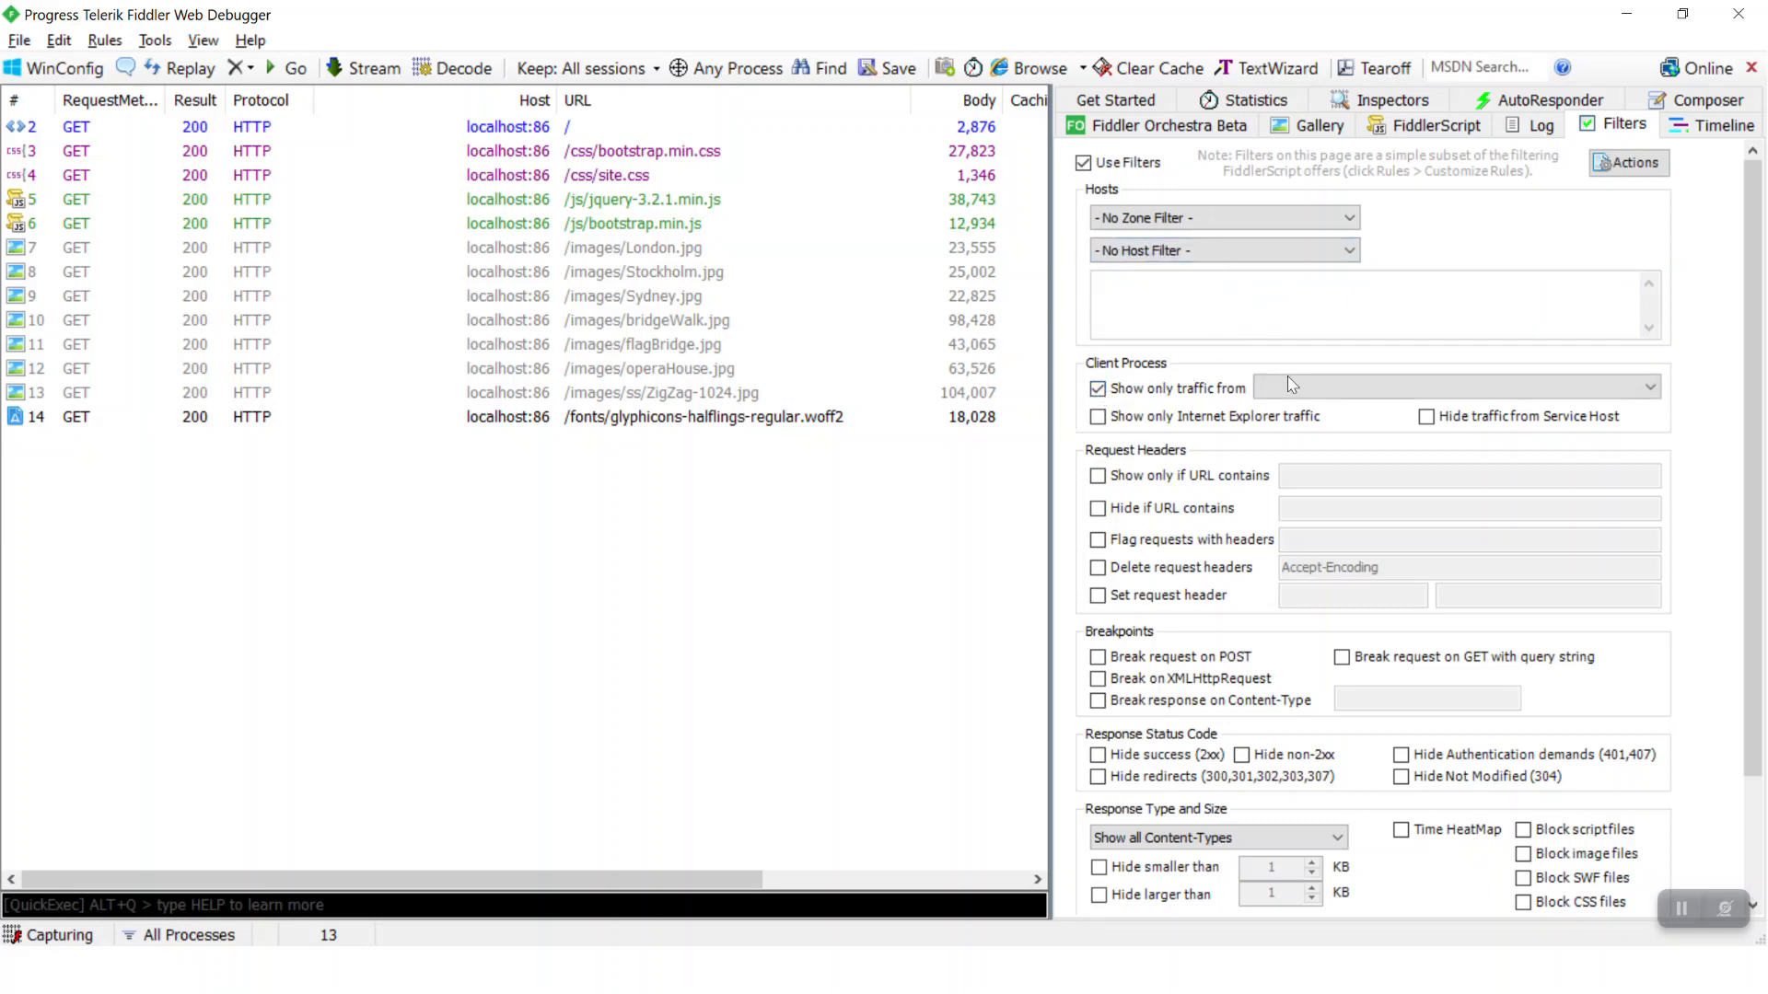
pyautogui.click(1649, 388)
pyautogui.click(1652, 390)
pyautogui.click(1652, 394)
pyautogui.click(1651, 392)
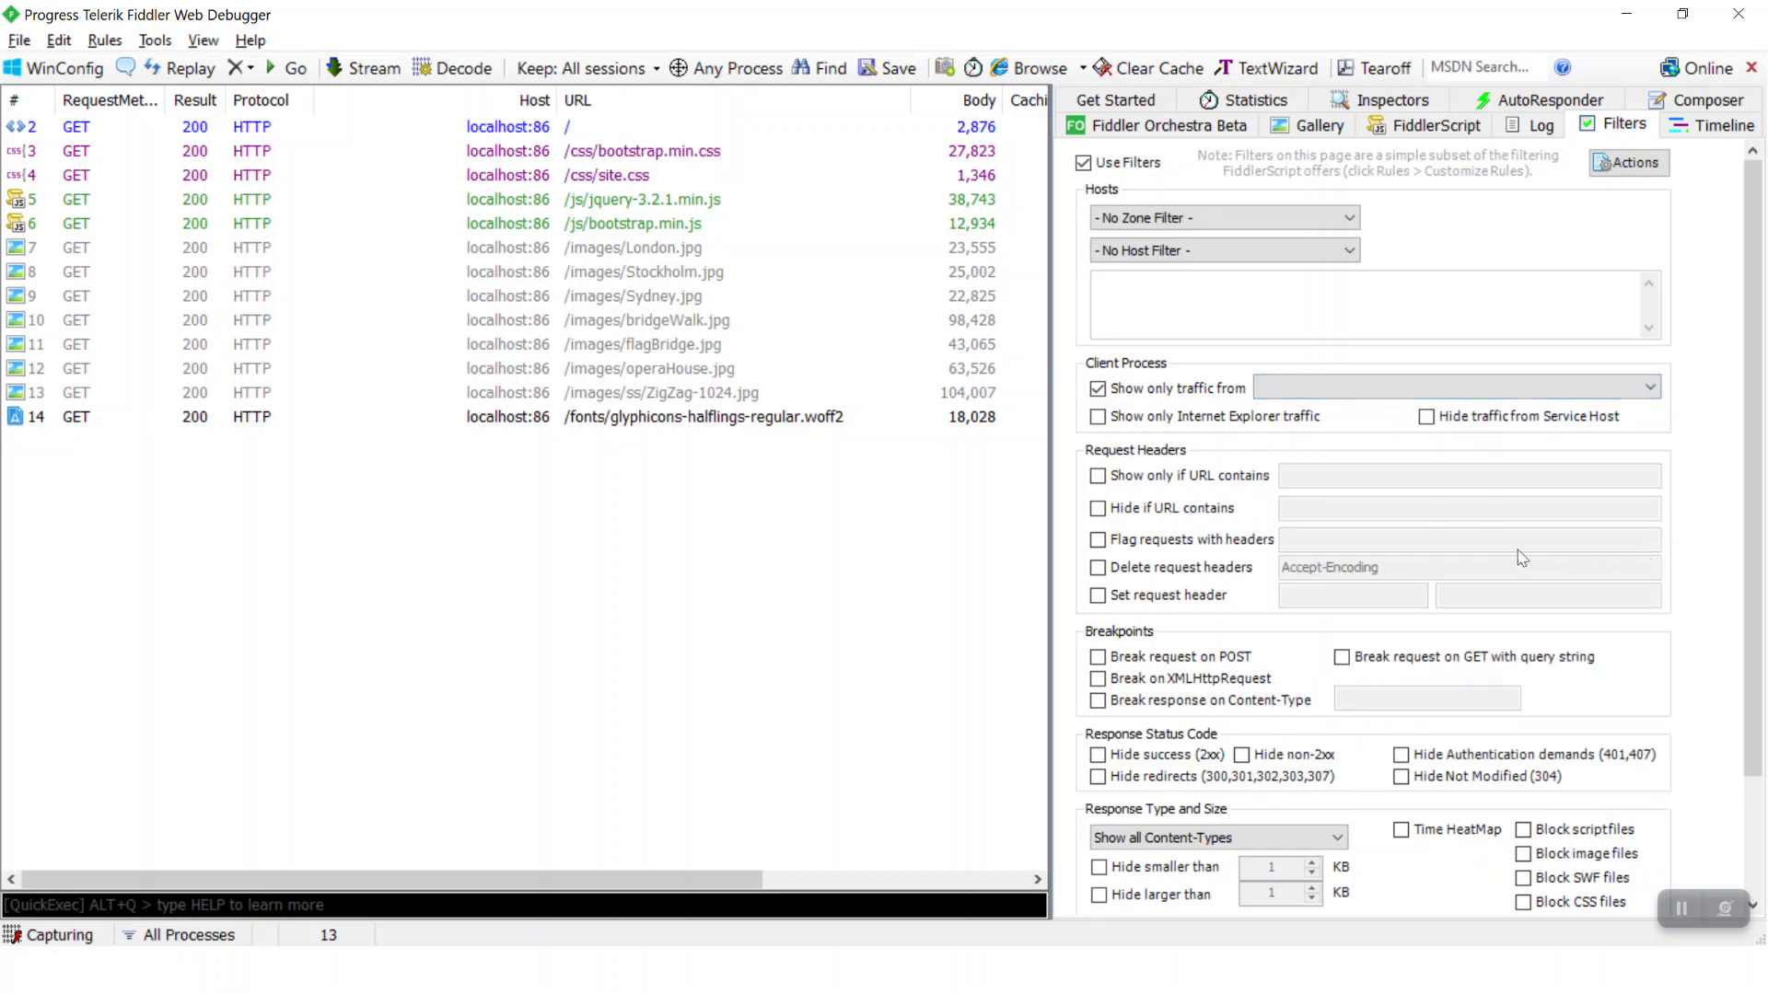
pyautogui.click(1651, 394)
pyautogui.scroll(-3, 1506, 590)
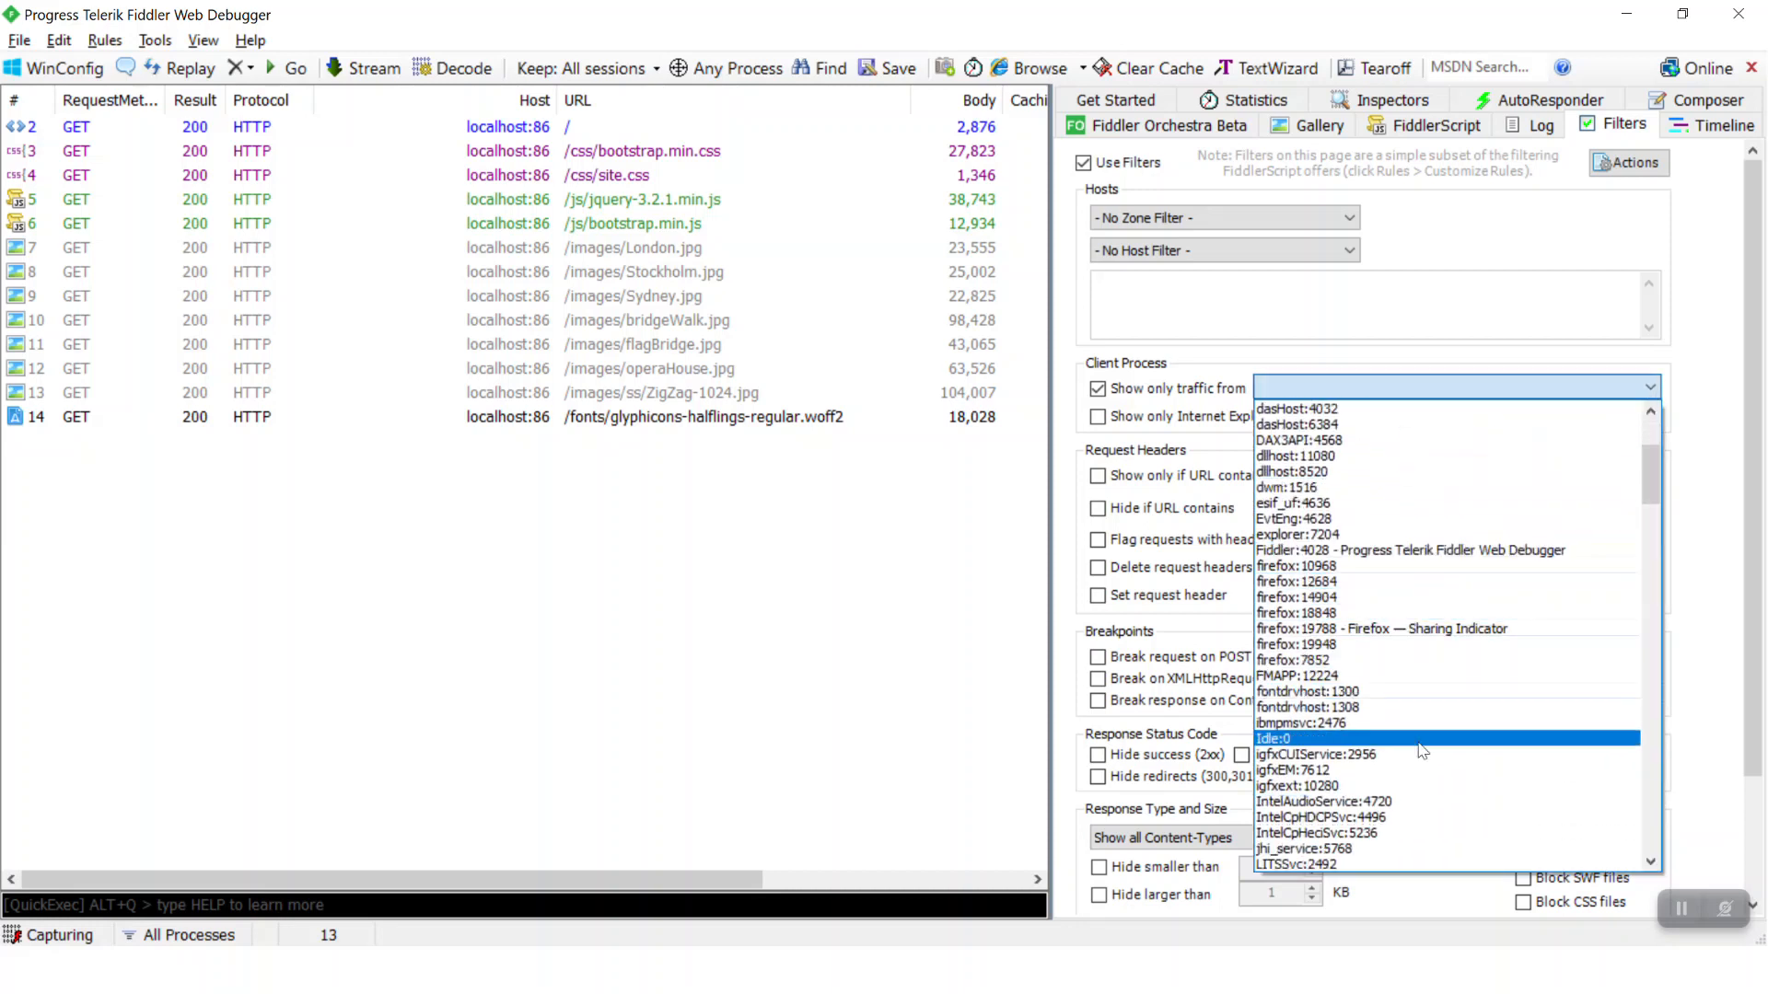
pyautogui.scroll(-5, 1422, 751)
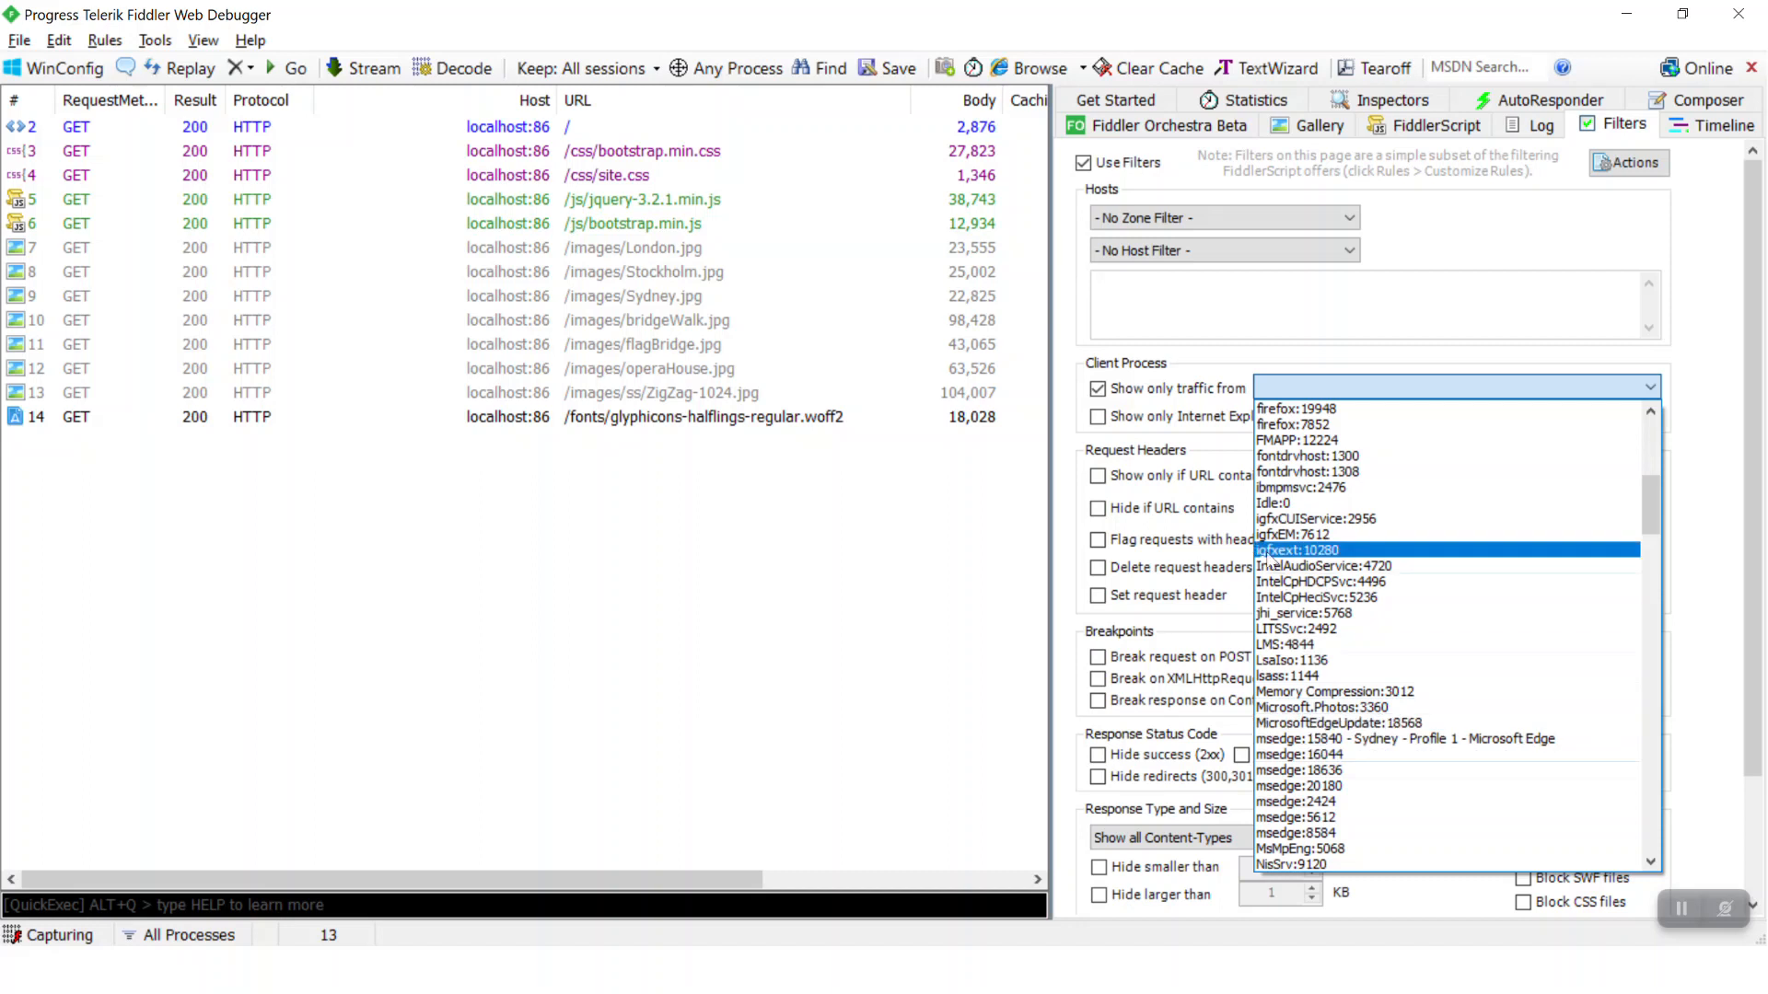
pyautogui.click(1098, 389)
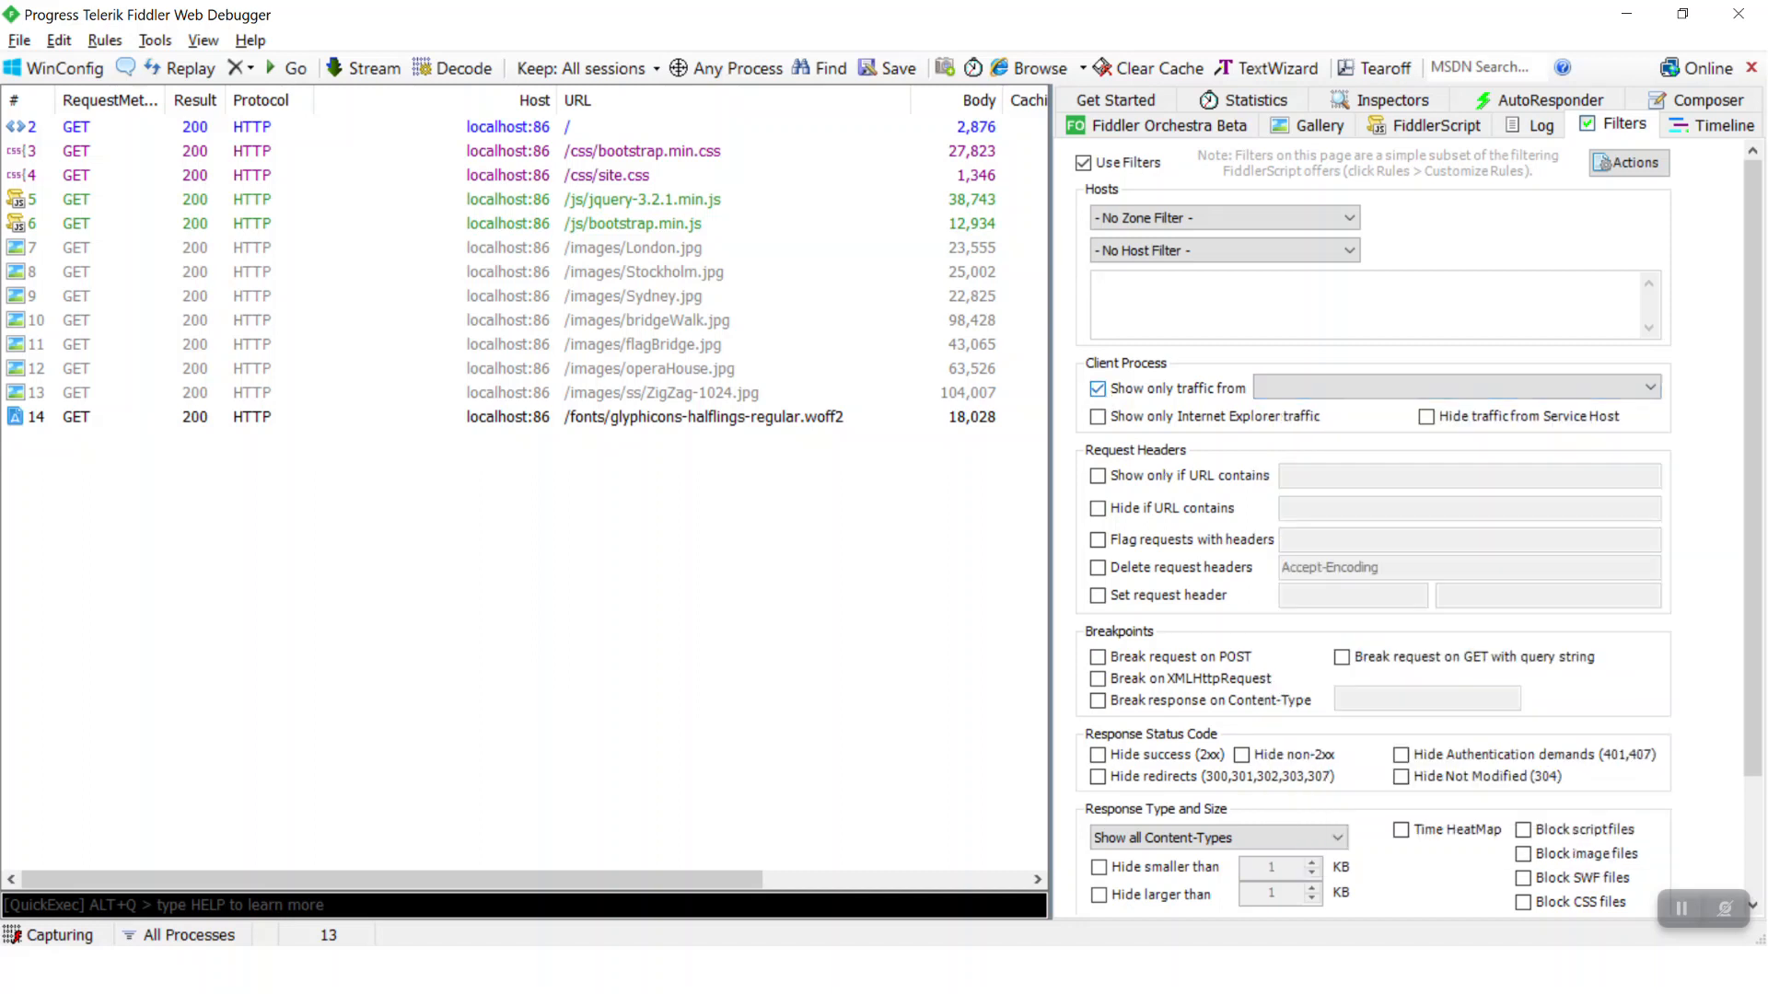
pyautogui.click(1097, 389)
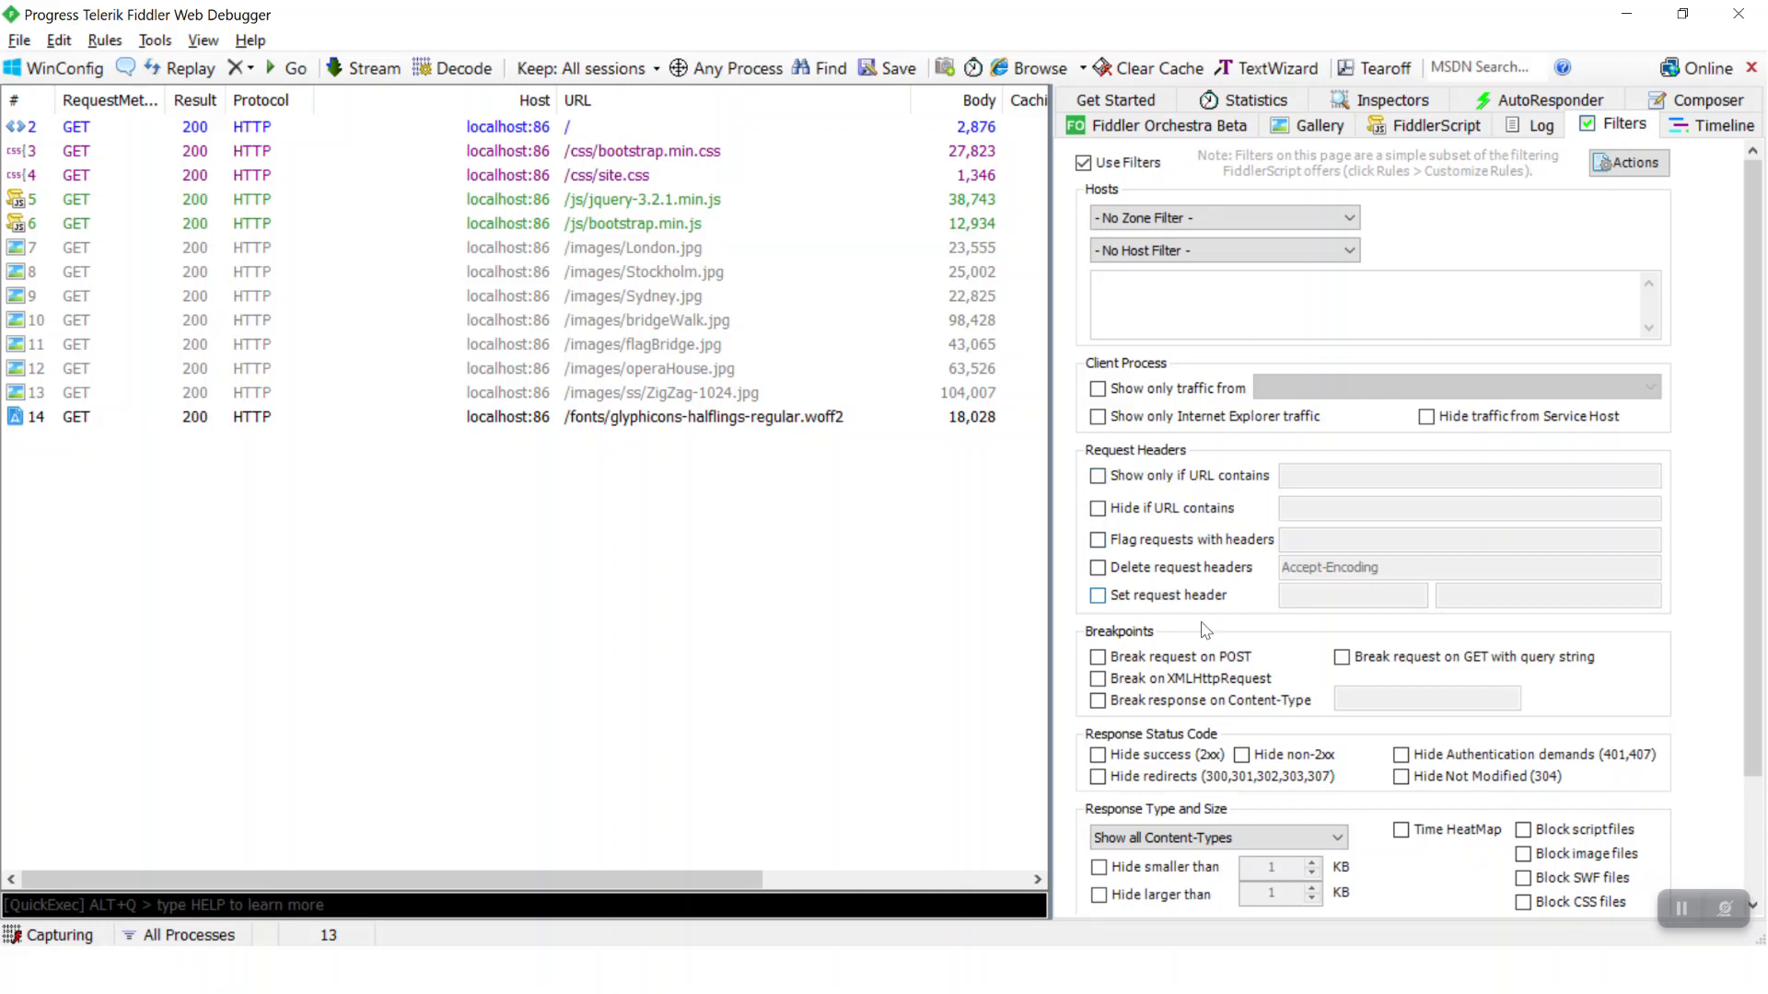
# Inspect the /css/bootstrap.min.css session and view its response compression in the Transformer
pyautogui.click(631, 153)
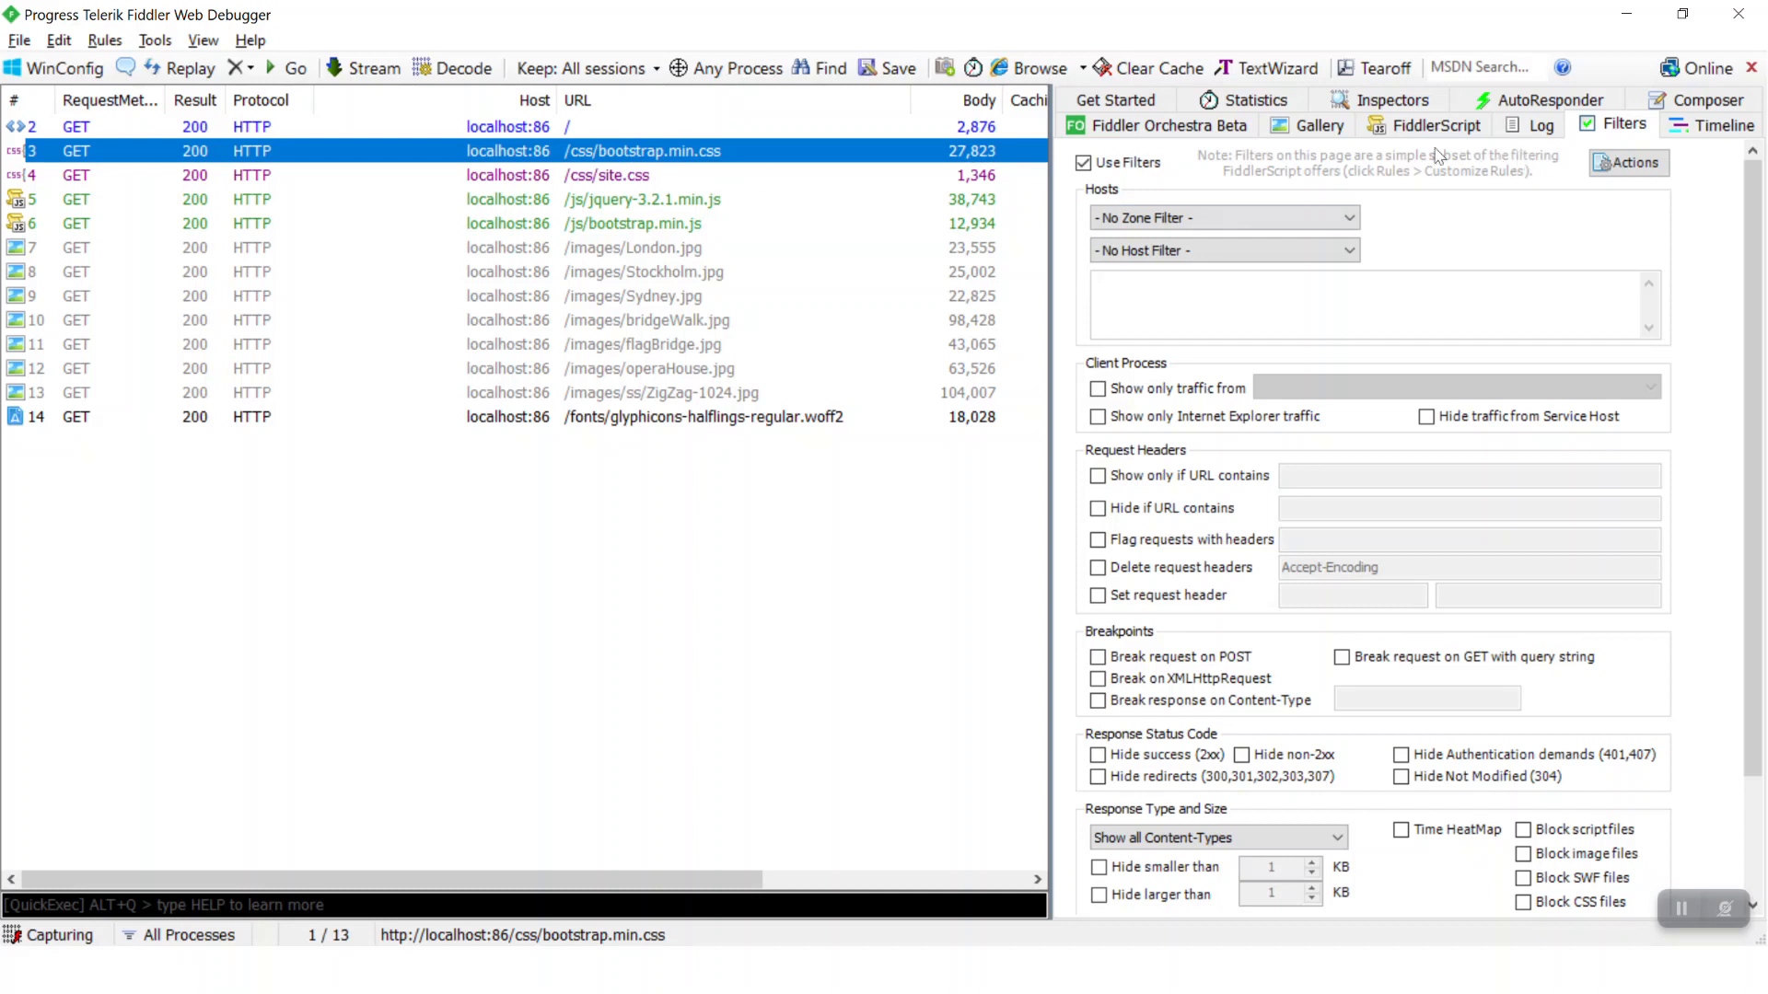
pyautogui.click(1368, 103)
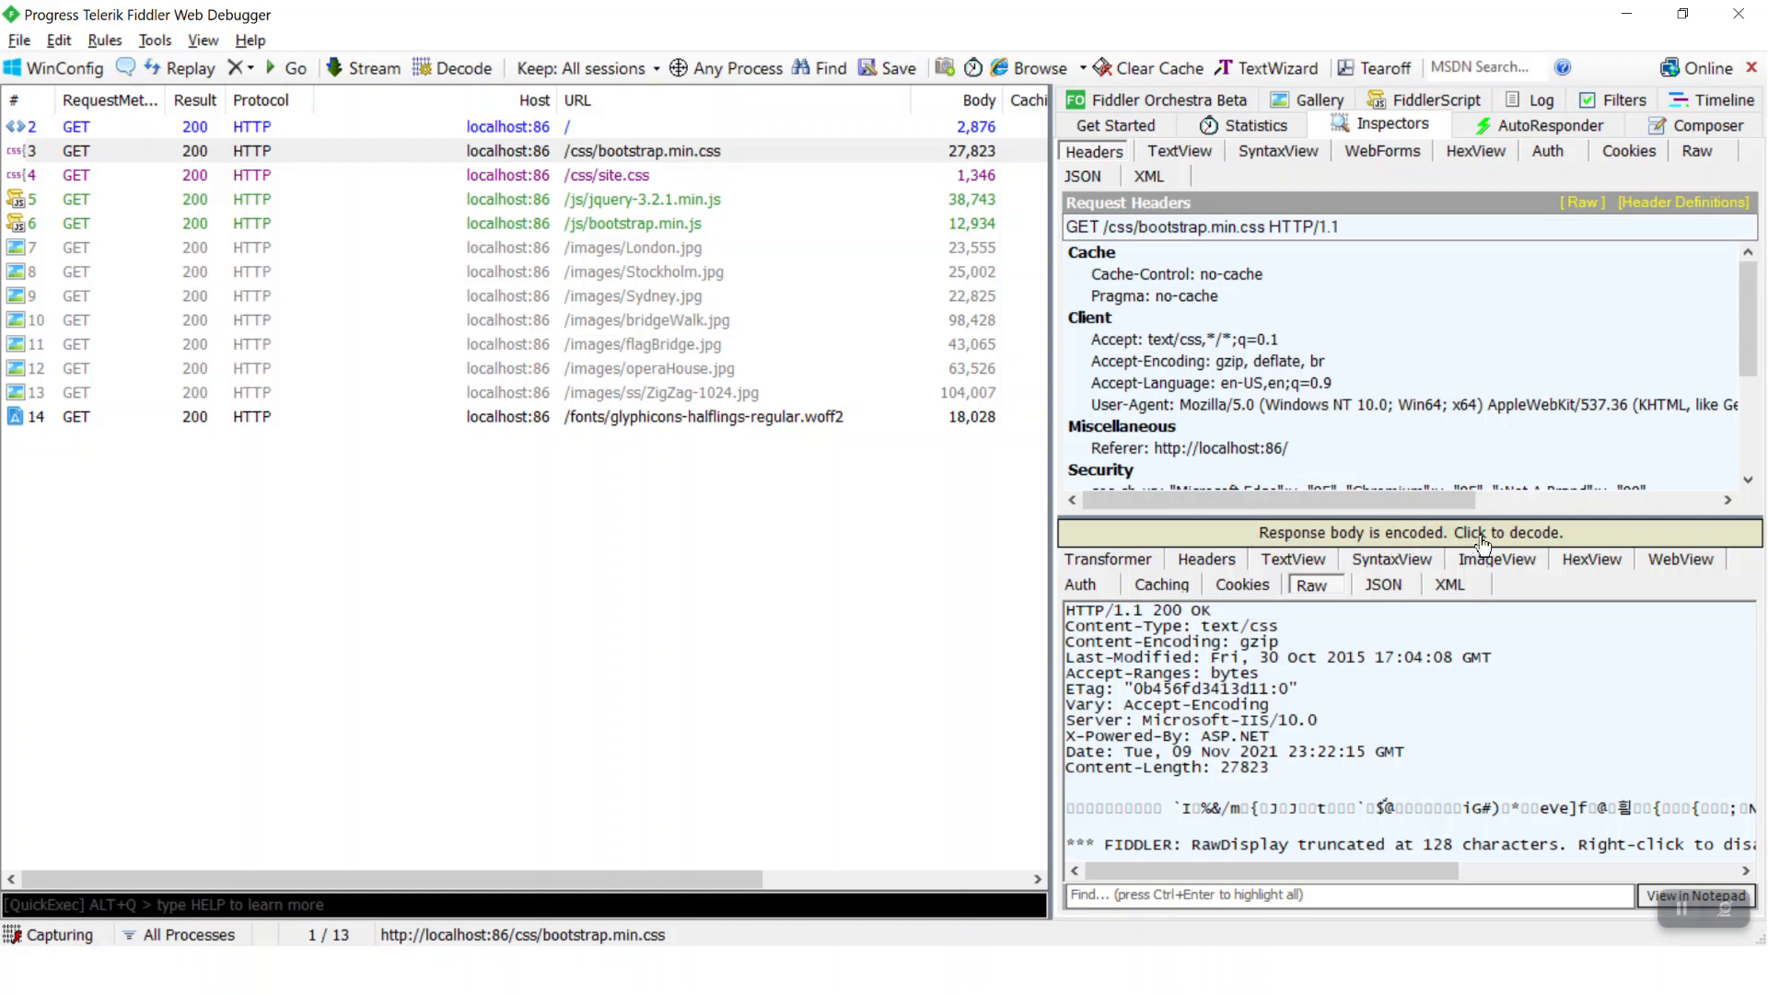
pyautogui.click(1120, 563)
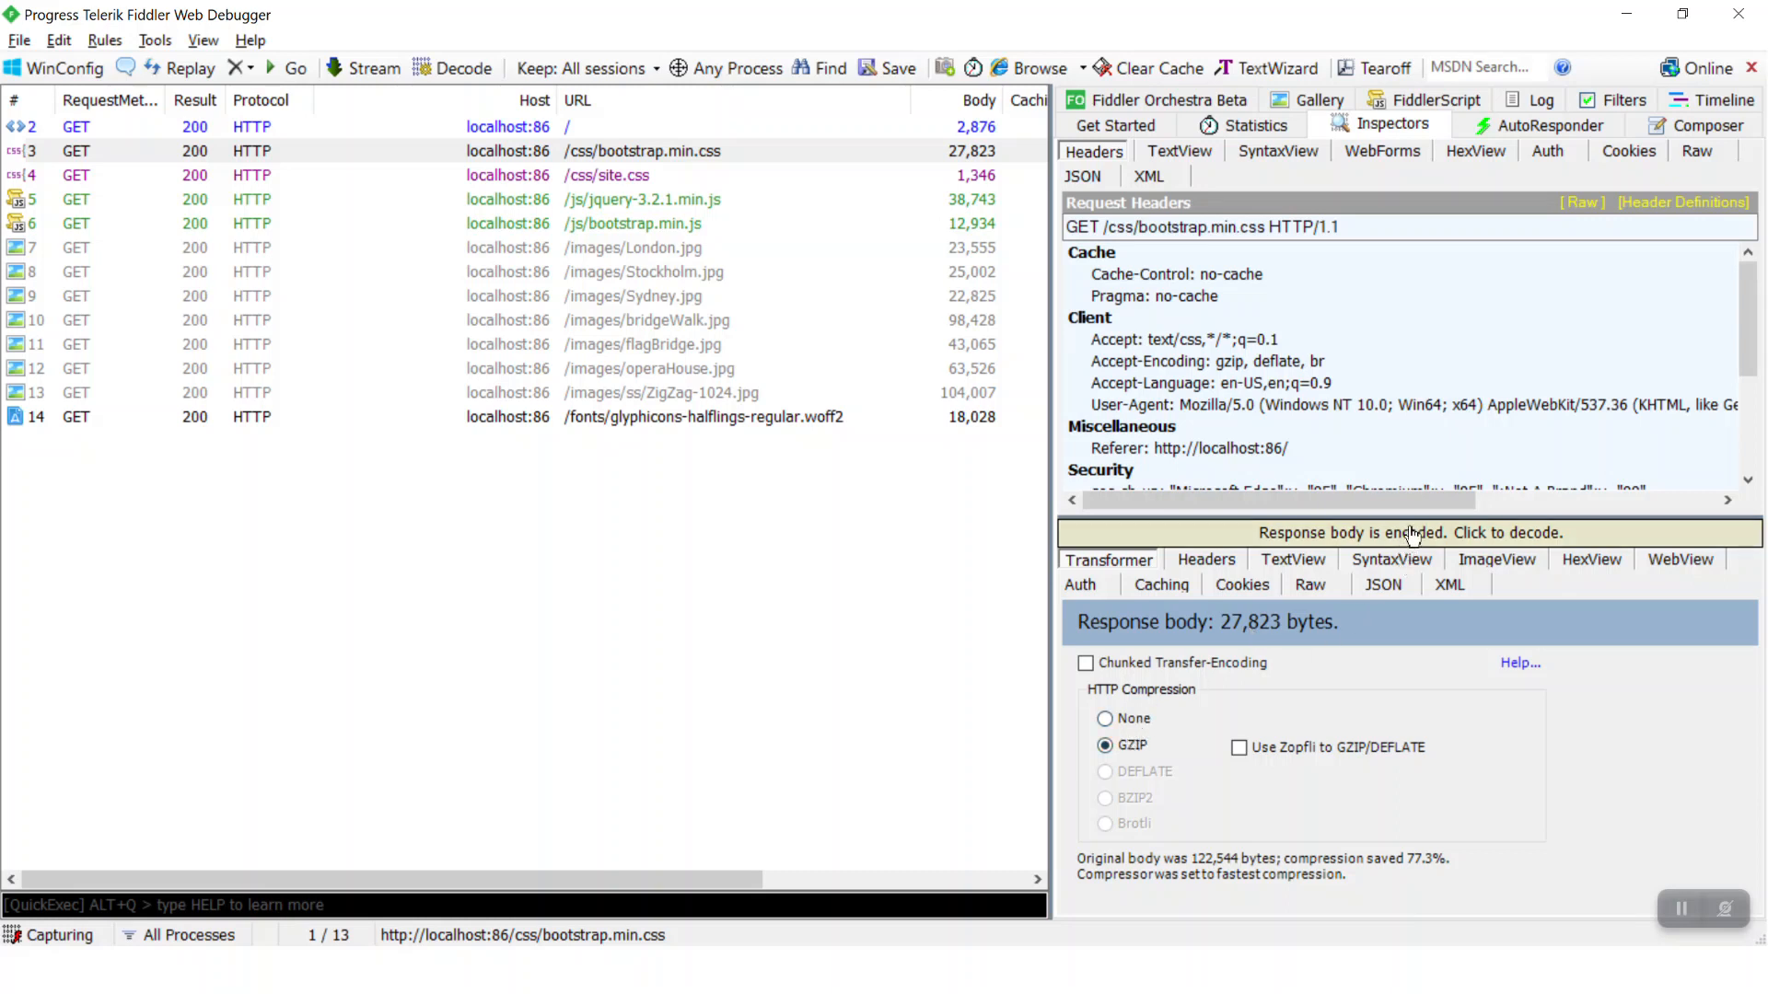
# Enable the filter that deletes the Accept-Encoding request header
pyautogui.click(1613, 101)
pyautogui.click(1097, 569)
pyautogui.moveTo(1392, 567); pyautogui.dragTo(1282, 571)
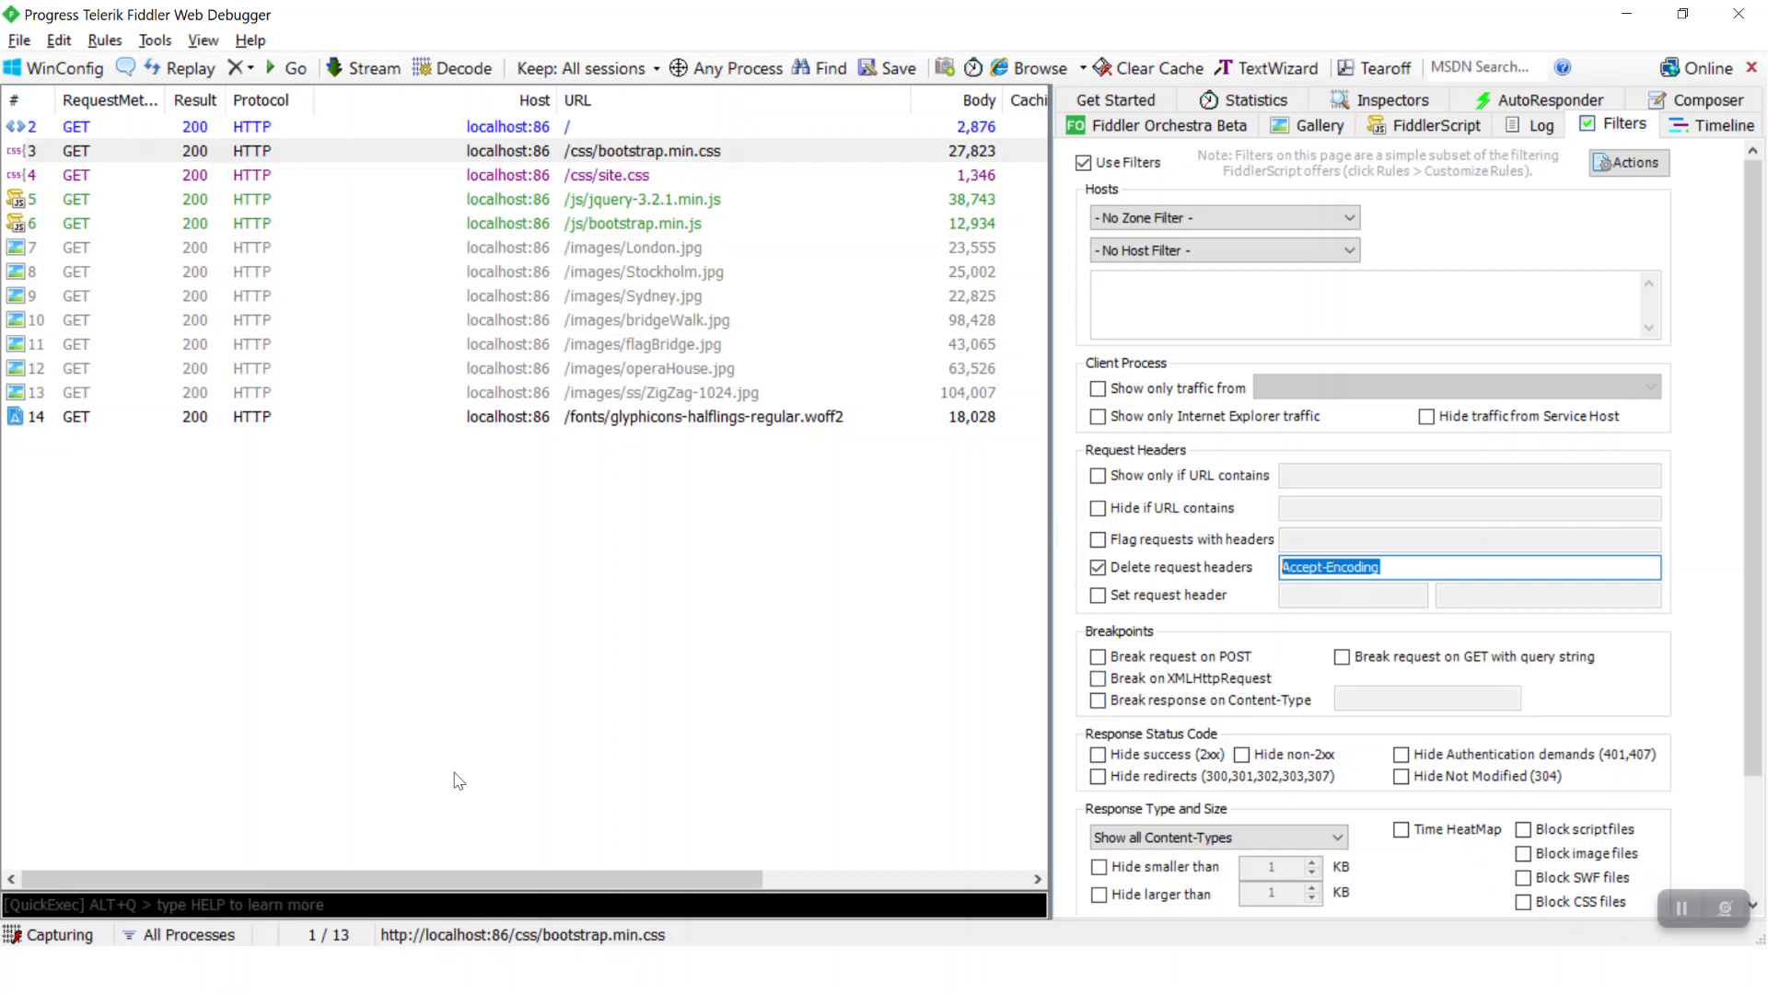
# Reload the localhost:86 page in Edge and inspect the newly captured /css/bootstrap.min.css session in Fiddler
pyautogui.hotkey('alt', 'Tab')
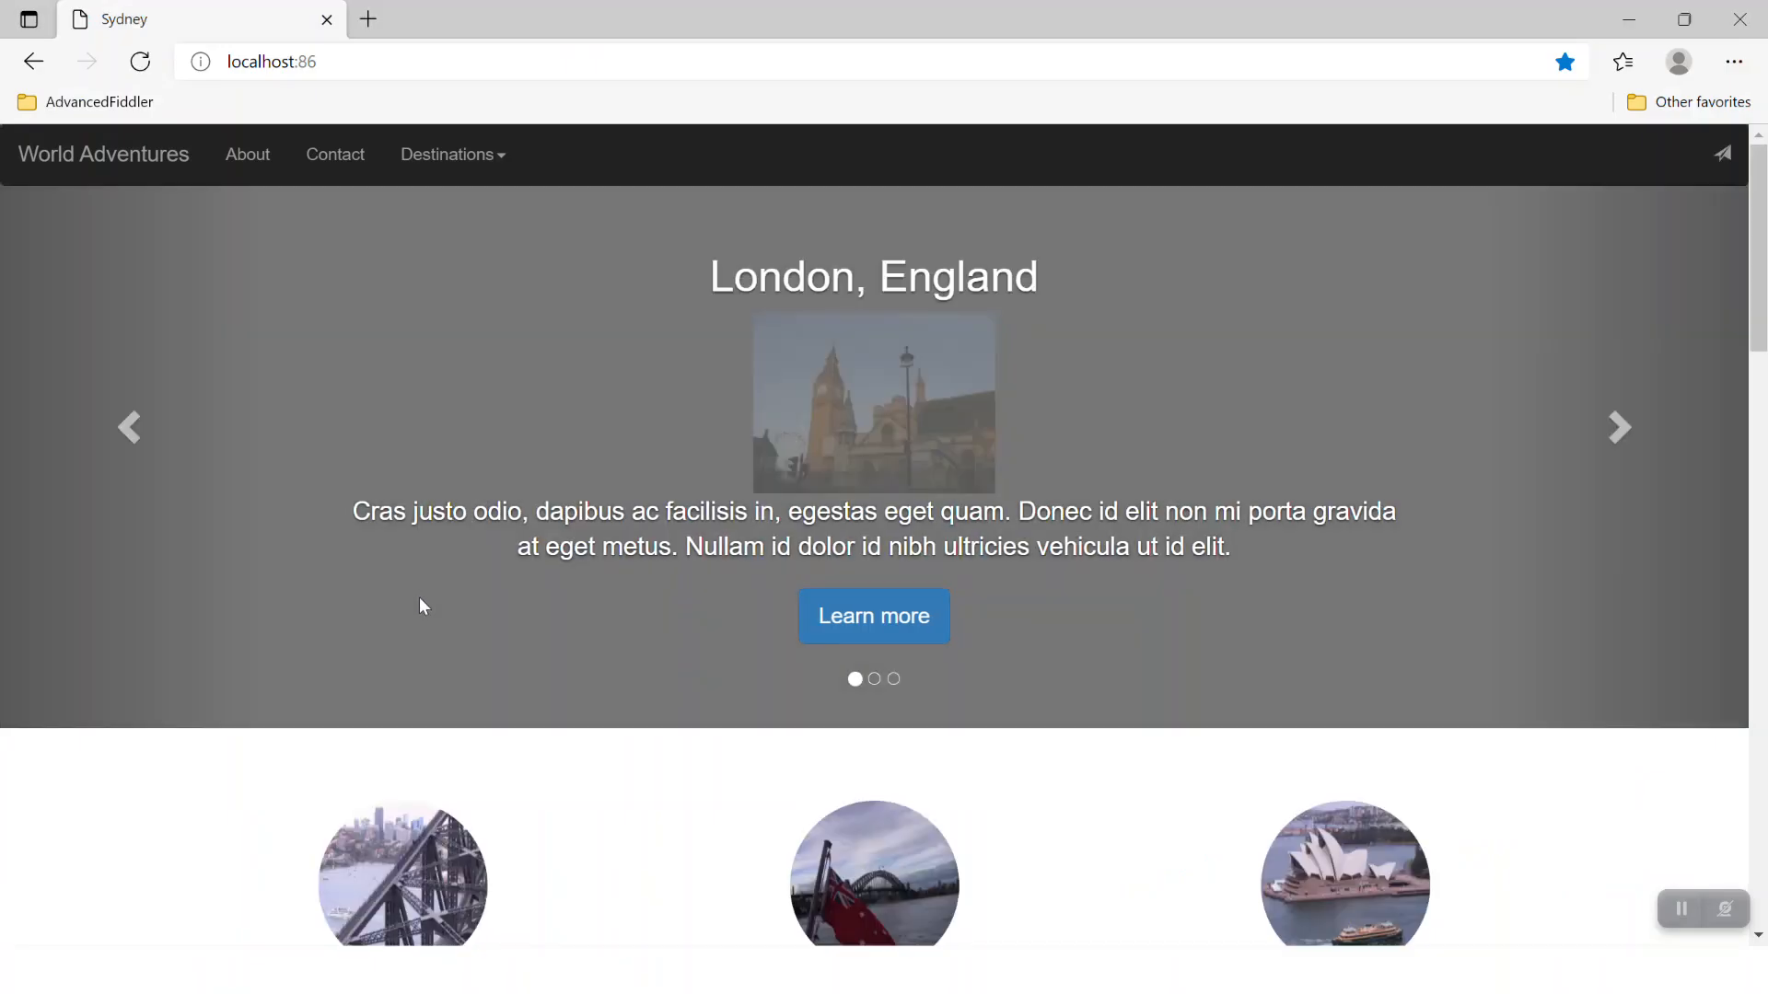
pyautogui.hotkey('alt', 'Tab')
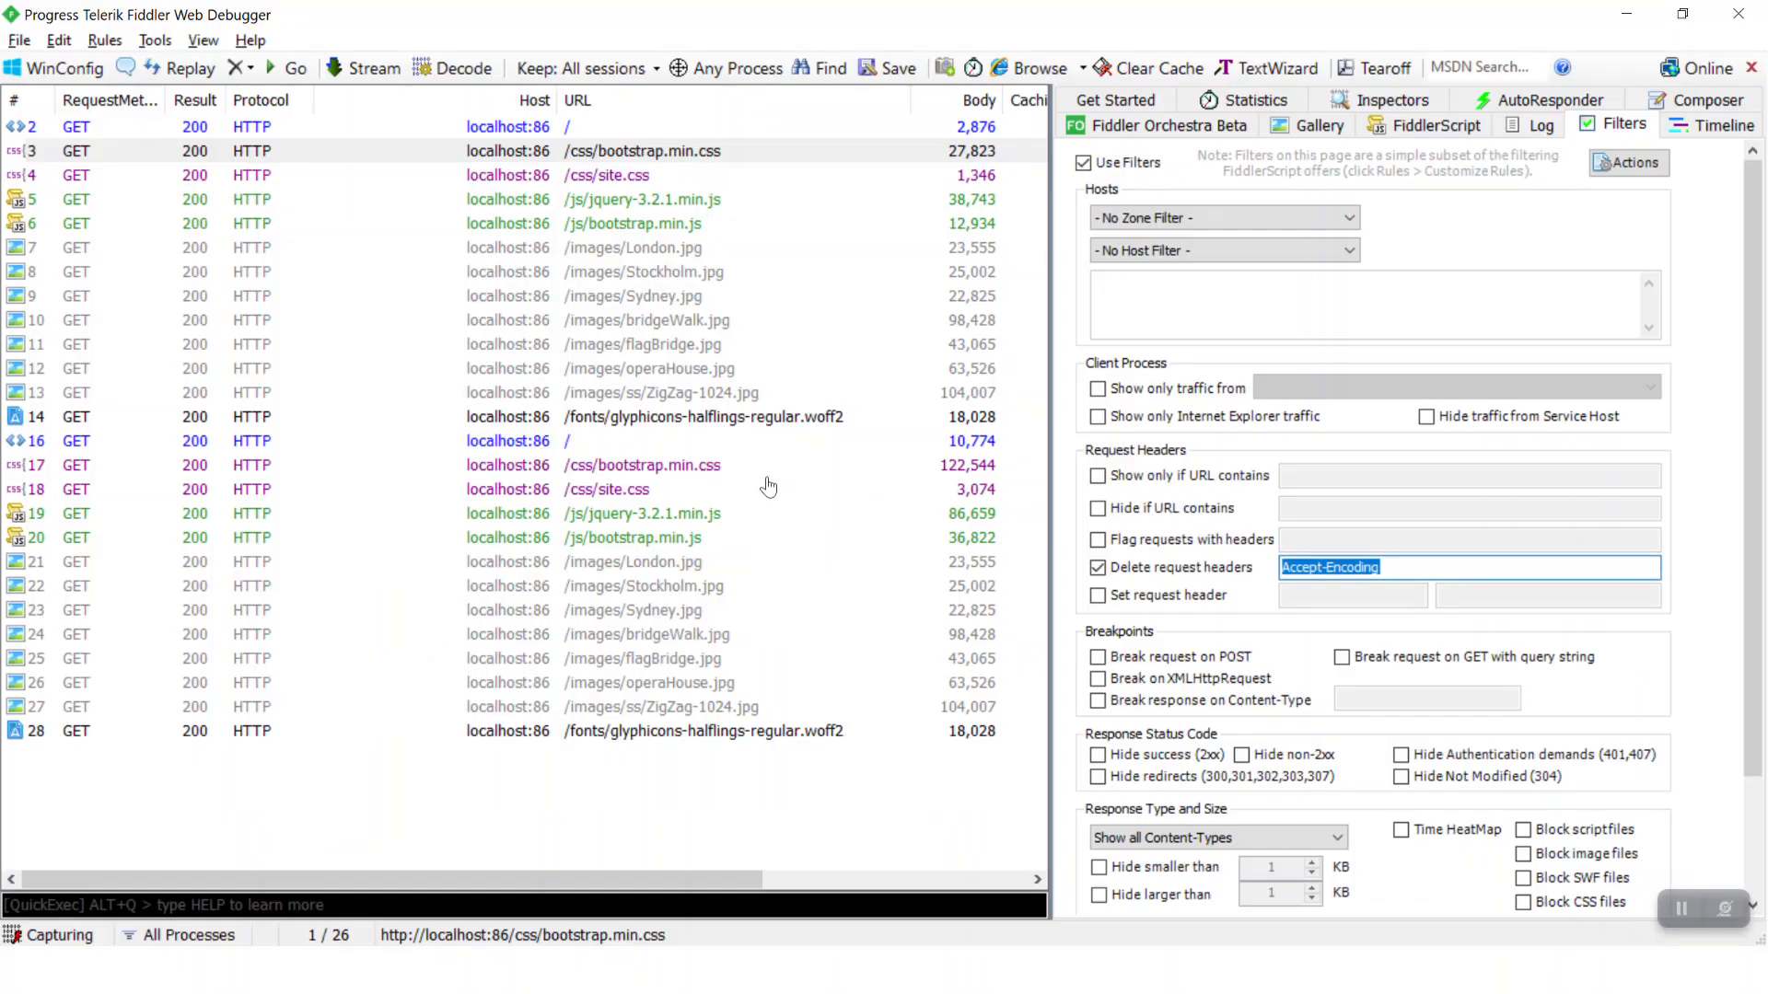
pyautogui.click(936, 467)
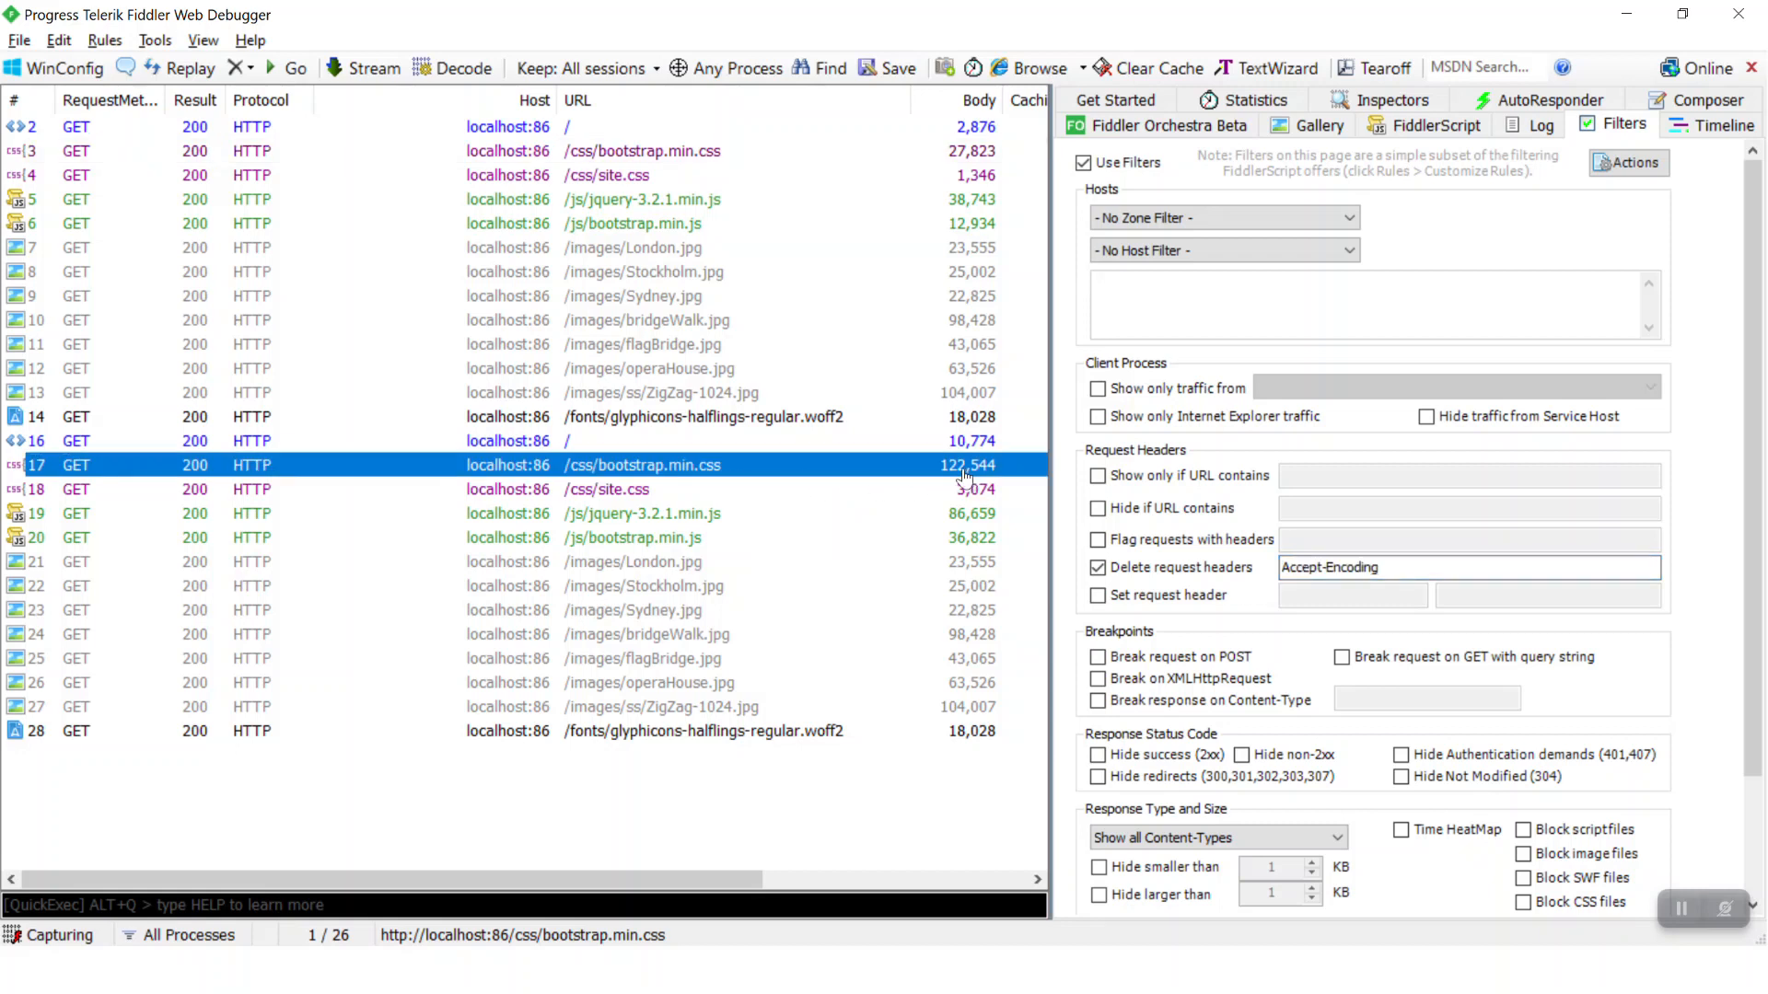
pyautogui.click(1392, 100)
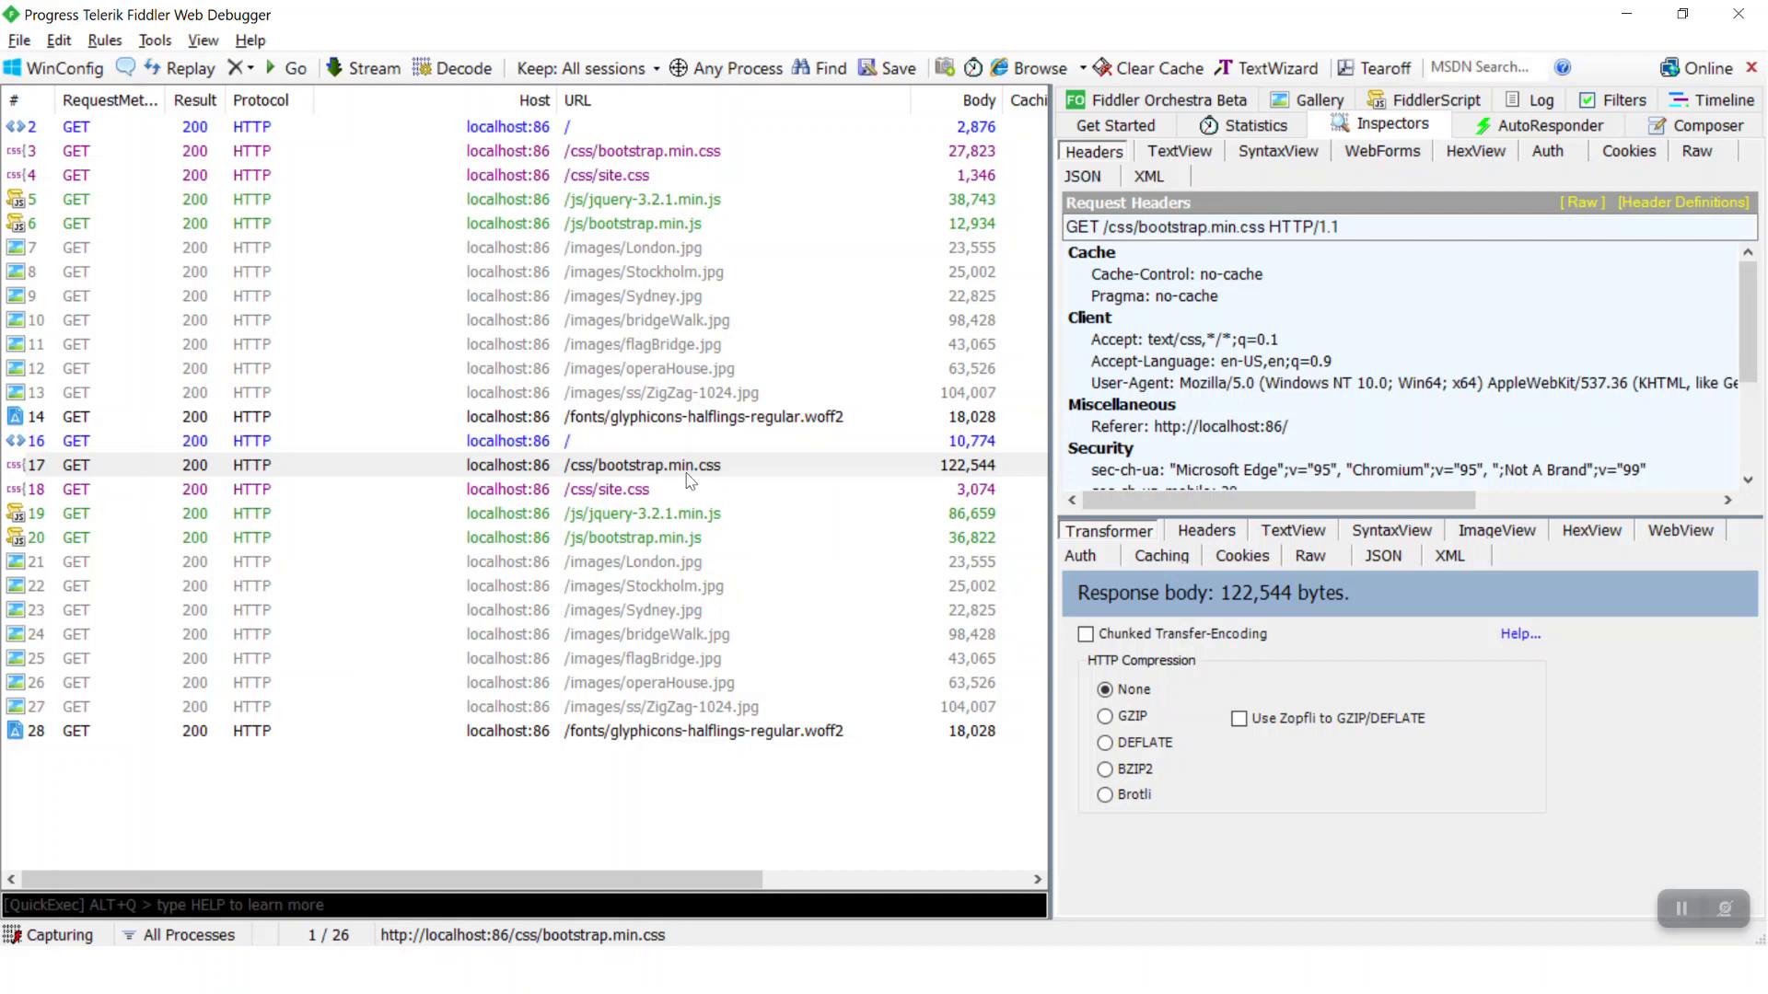
# Turn off the request header deletion filter and enable blocking of CSS files
pyautogui.click(1612, 99)
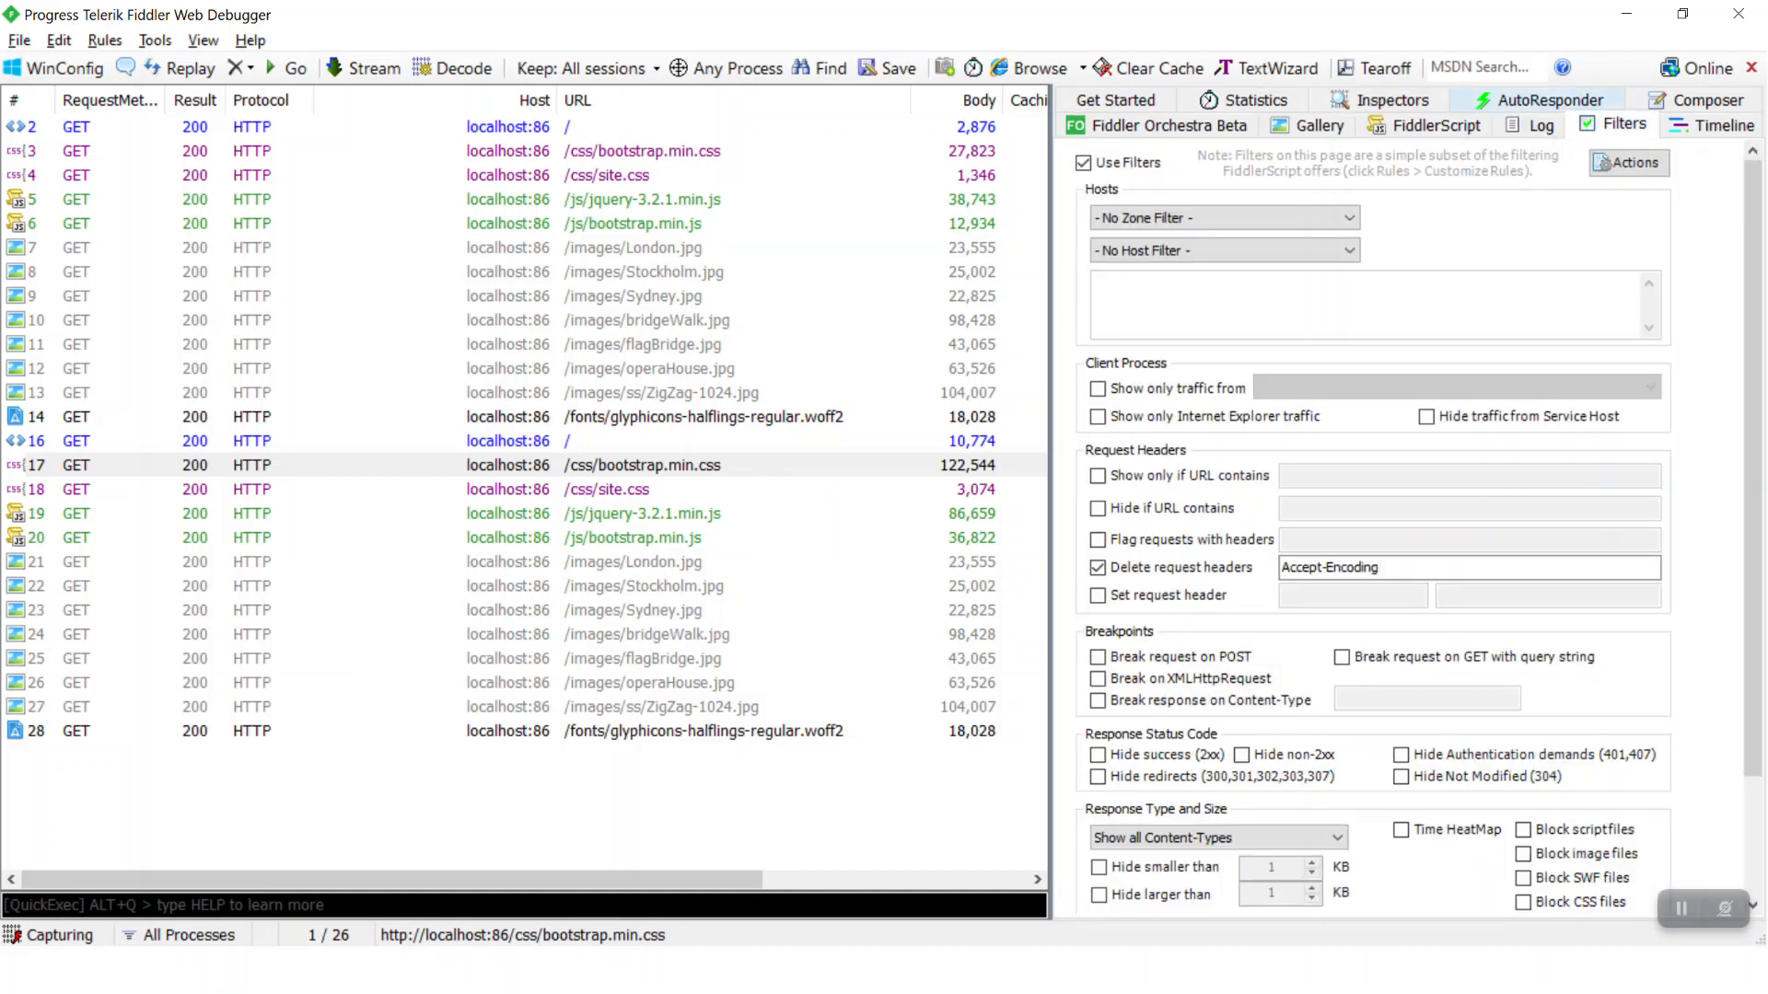
pyautogui.click(1097, 568)
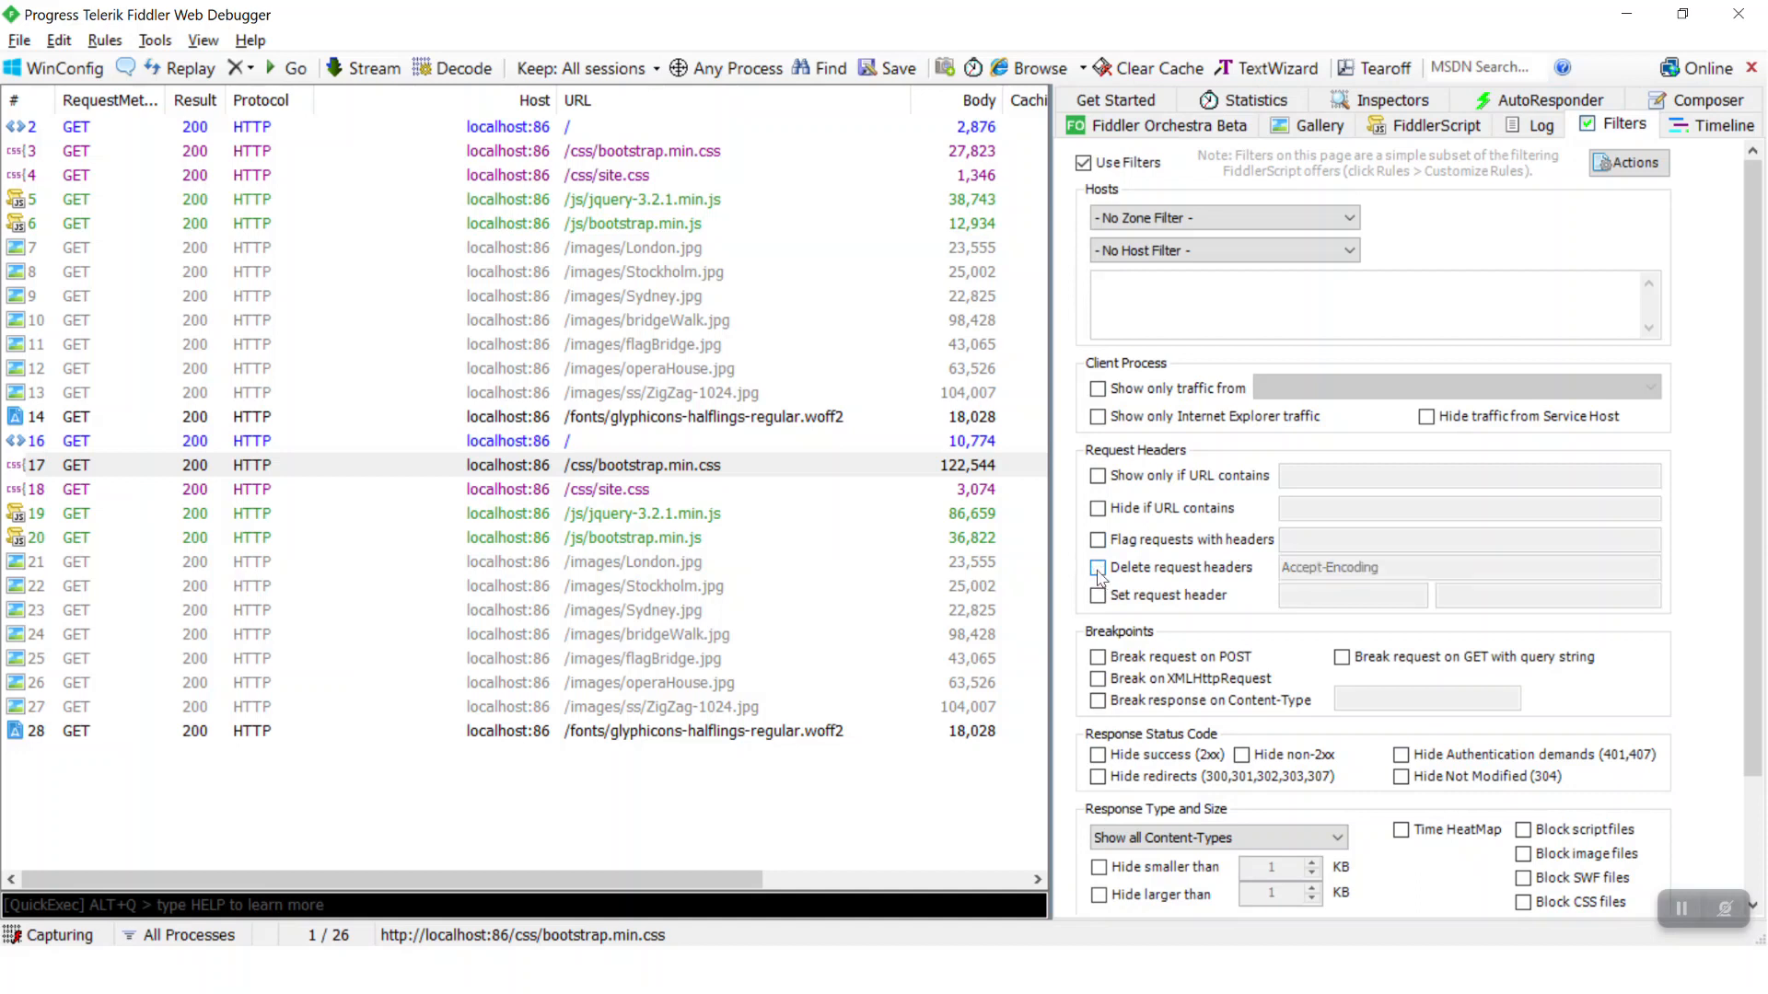
pyautogui.scroll(-3, 1215, 653)
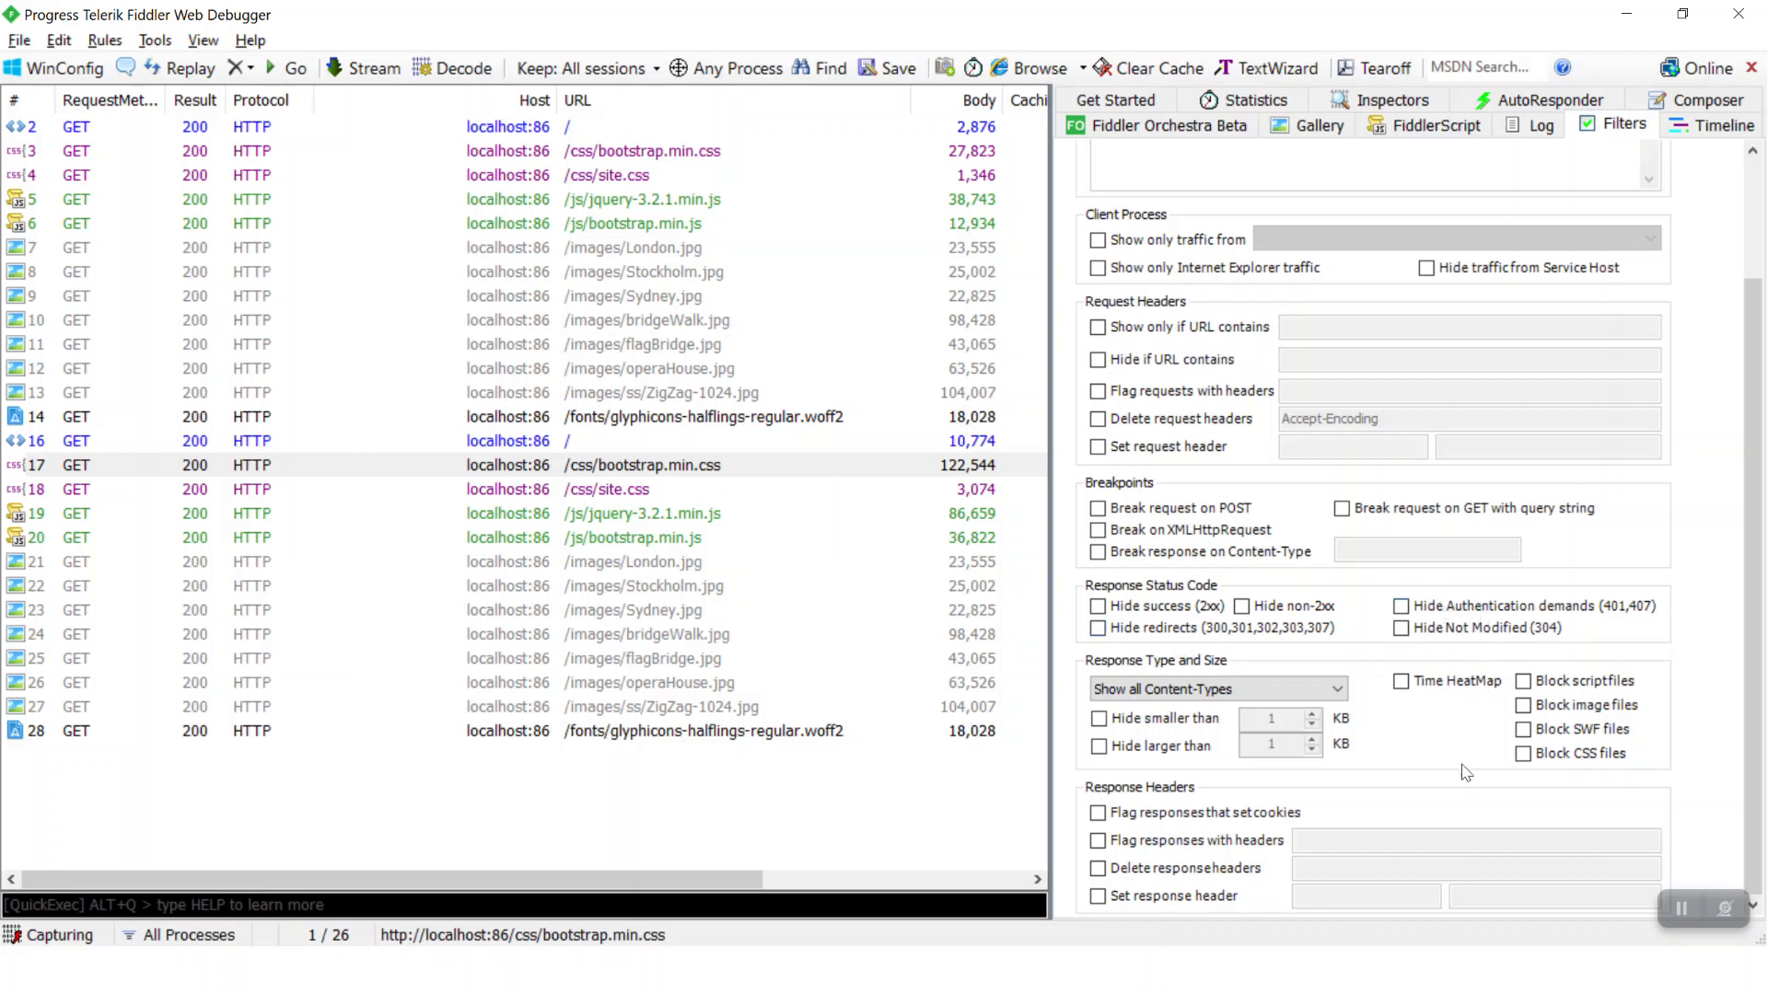
pyautogui.click(1523, 755)
# Switch to Edge, reload the localhost:86 page to check it without CSS, and return to Fiddler
pyautogui.hotkey('alt', 'Tab')
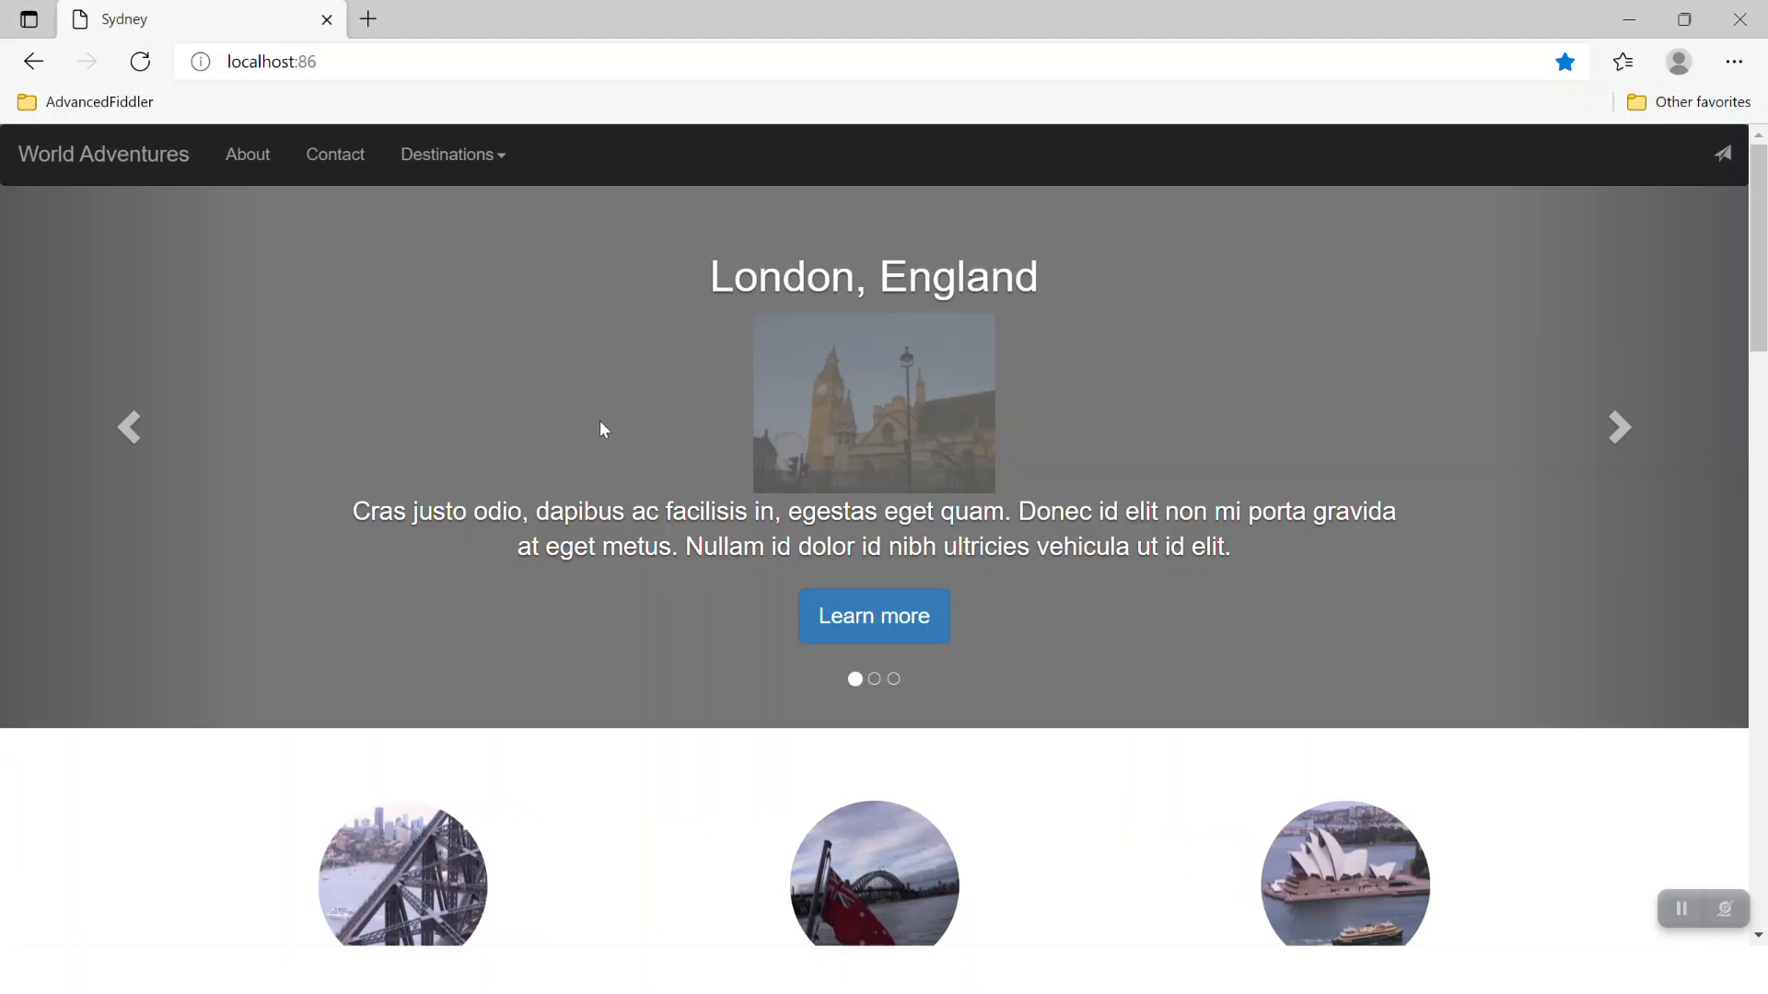
pyautogui.press('F5')
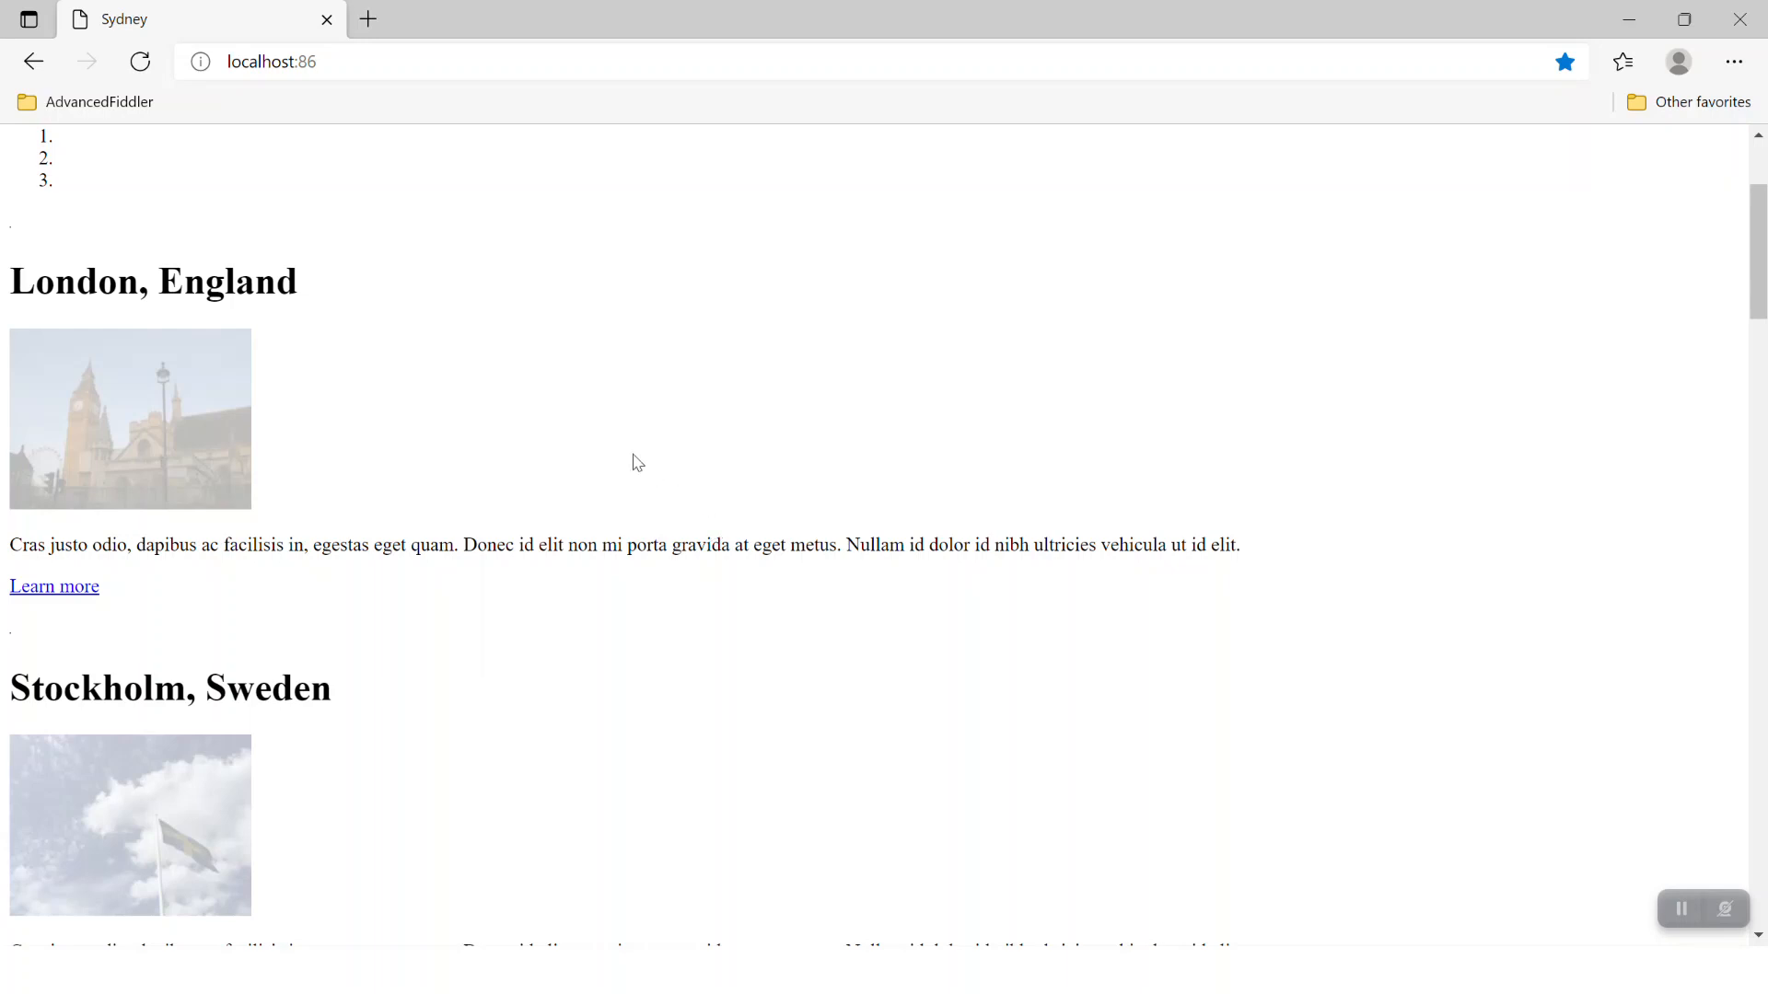
pyautogui.hotkey('alt', 'Tab')
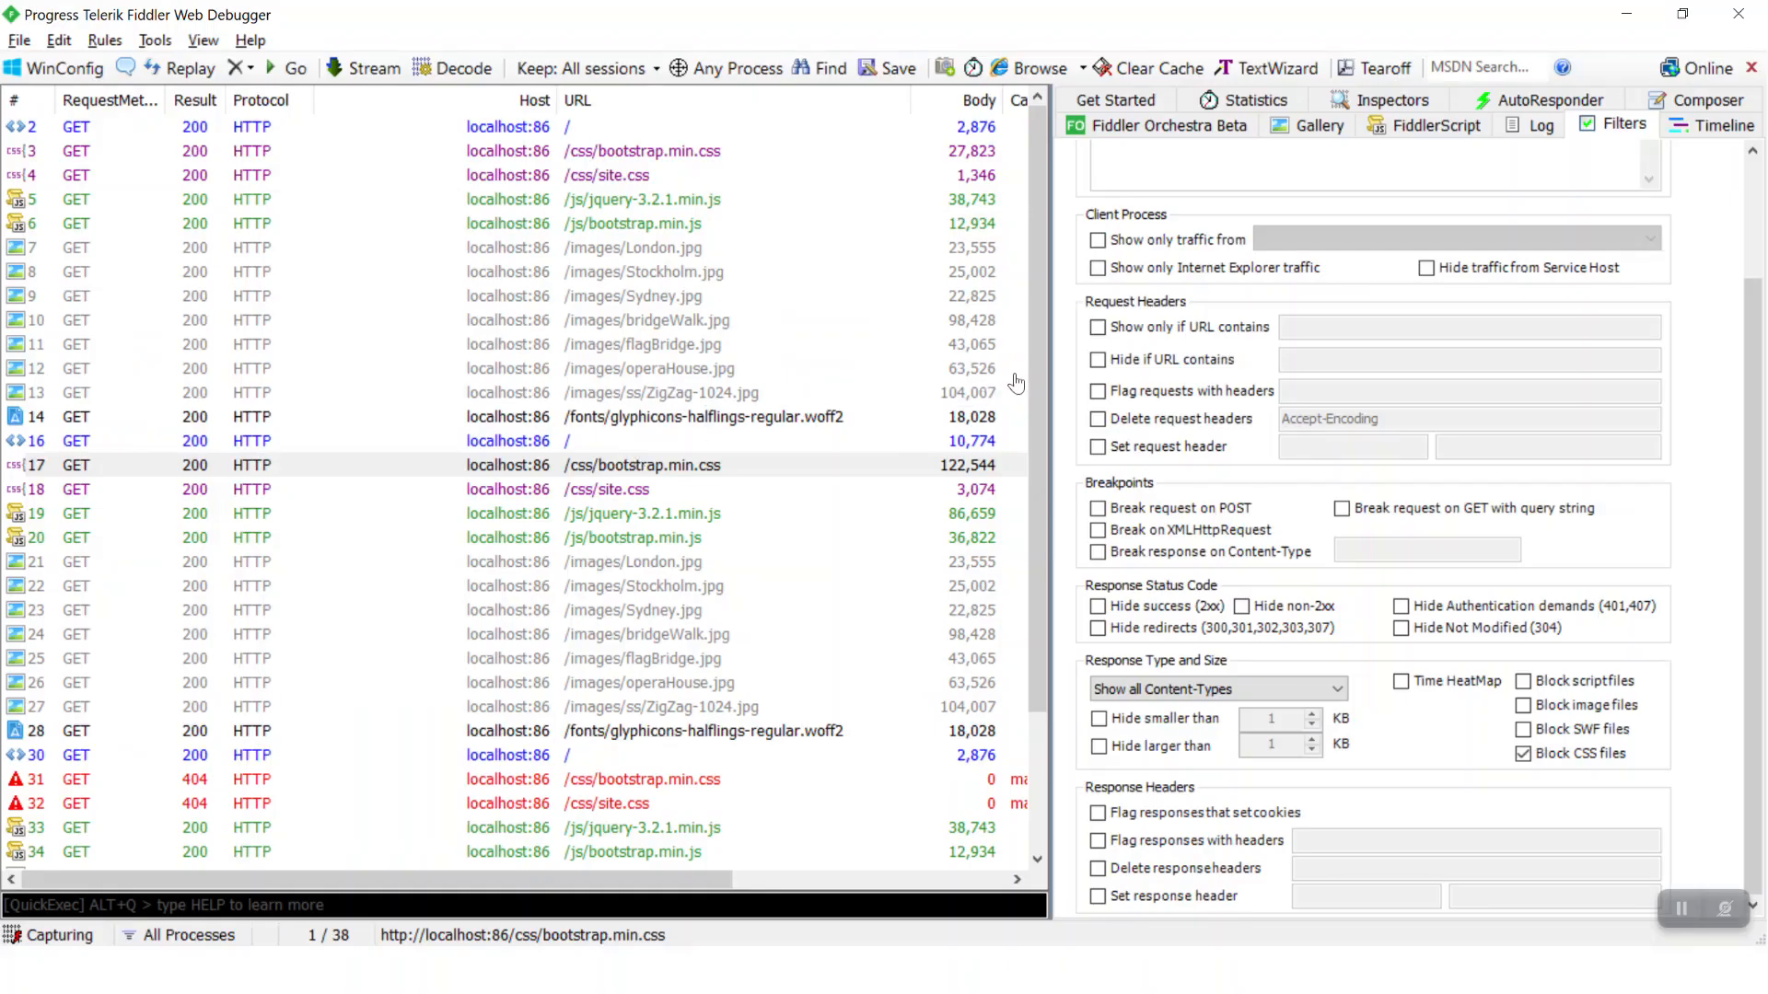
# Stop blocking CSS files, and toggle the flagging of responses that set cookies on and off
pyautogui.click(1523, 754)
pyautogui.click(1097, 815)
pyautogui.click(1098, 814)
pyautogui.scroll(2, 1464, 511)
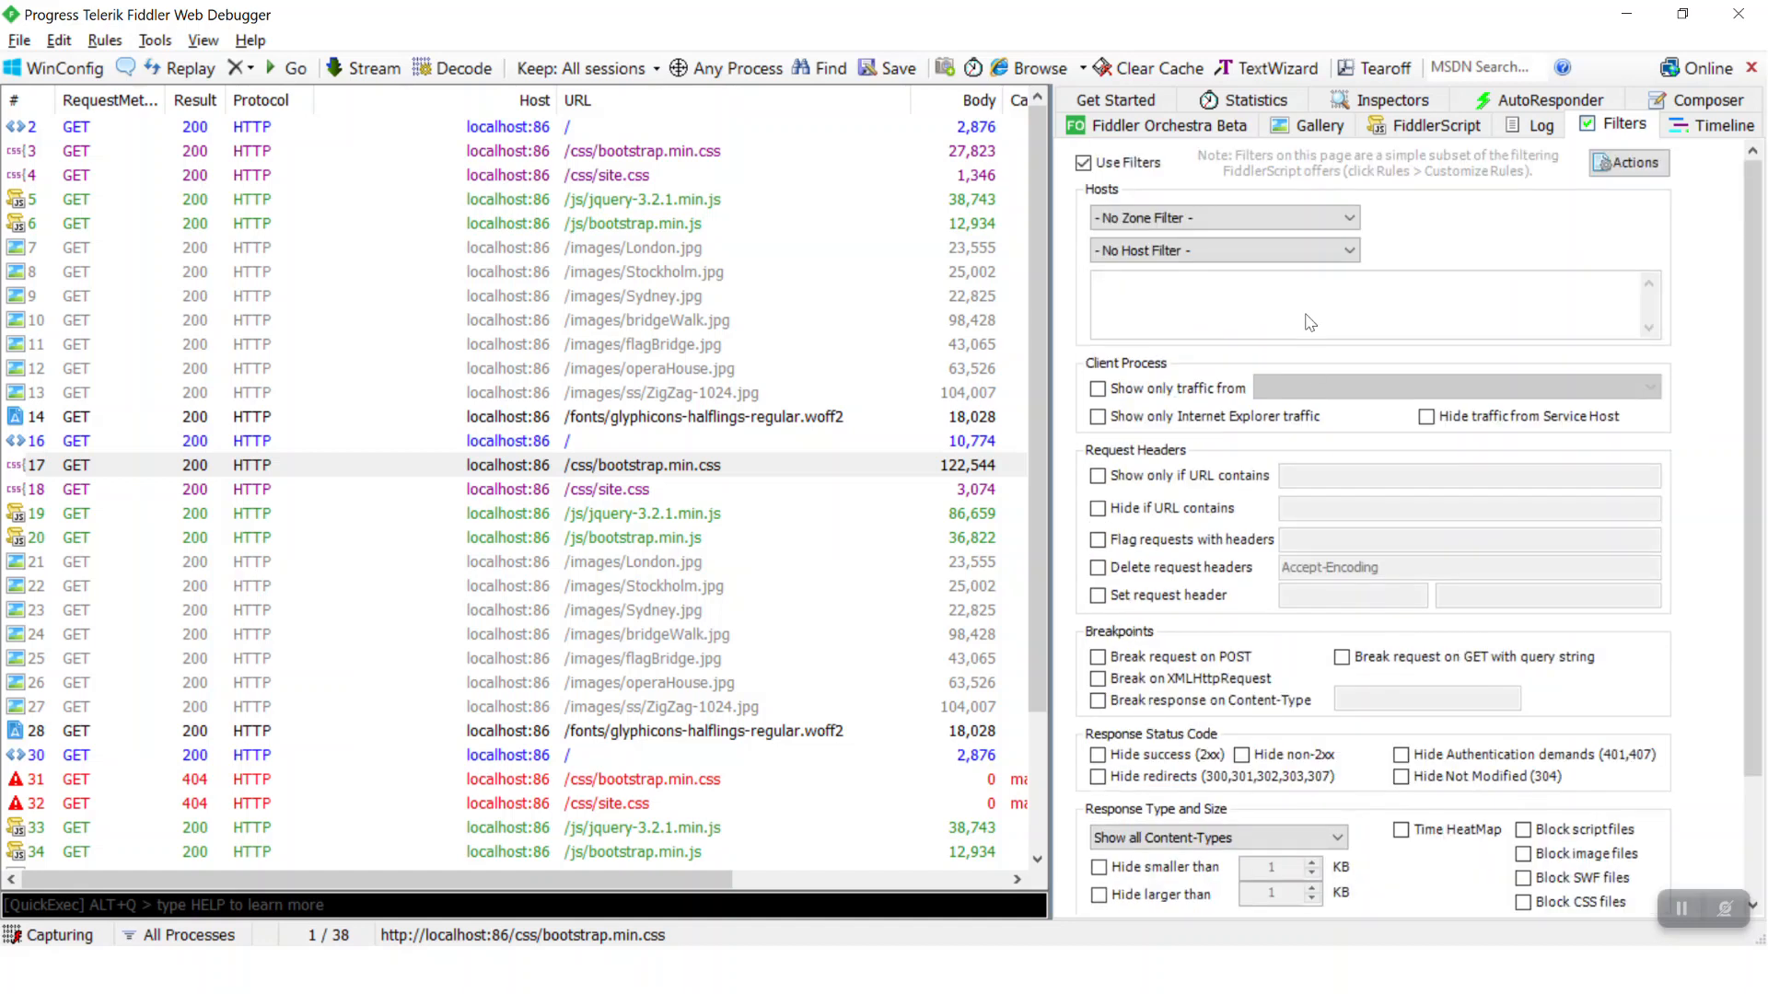
pyautogui.scroll(-2, 1289, 515)
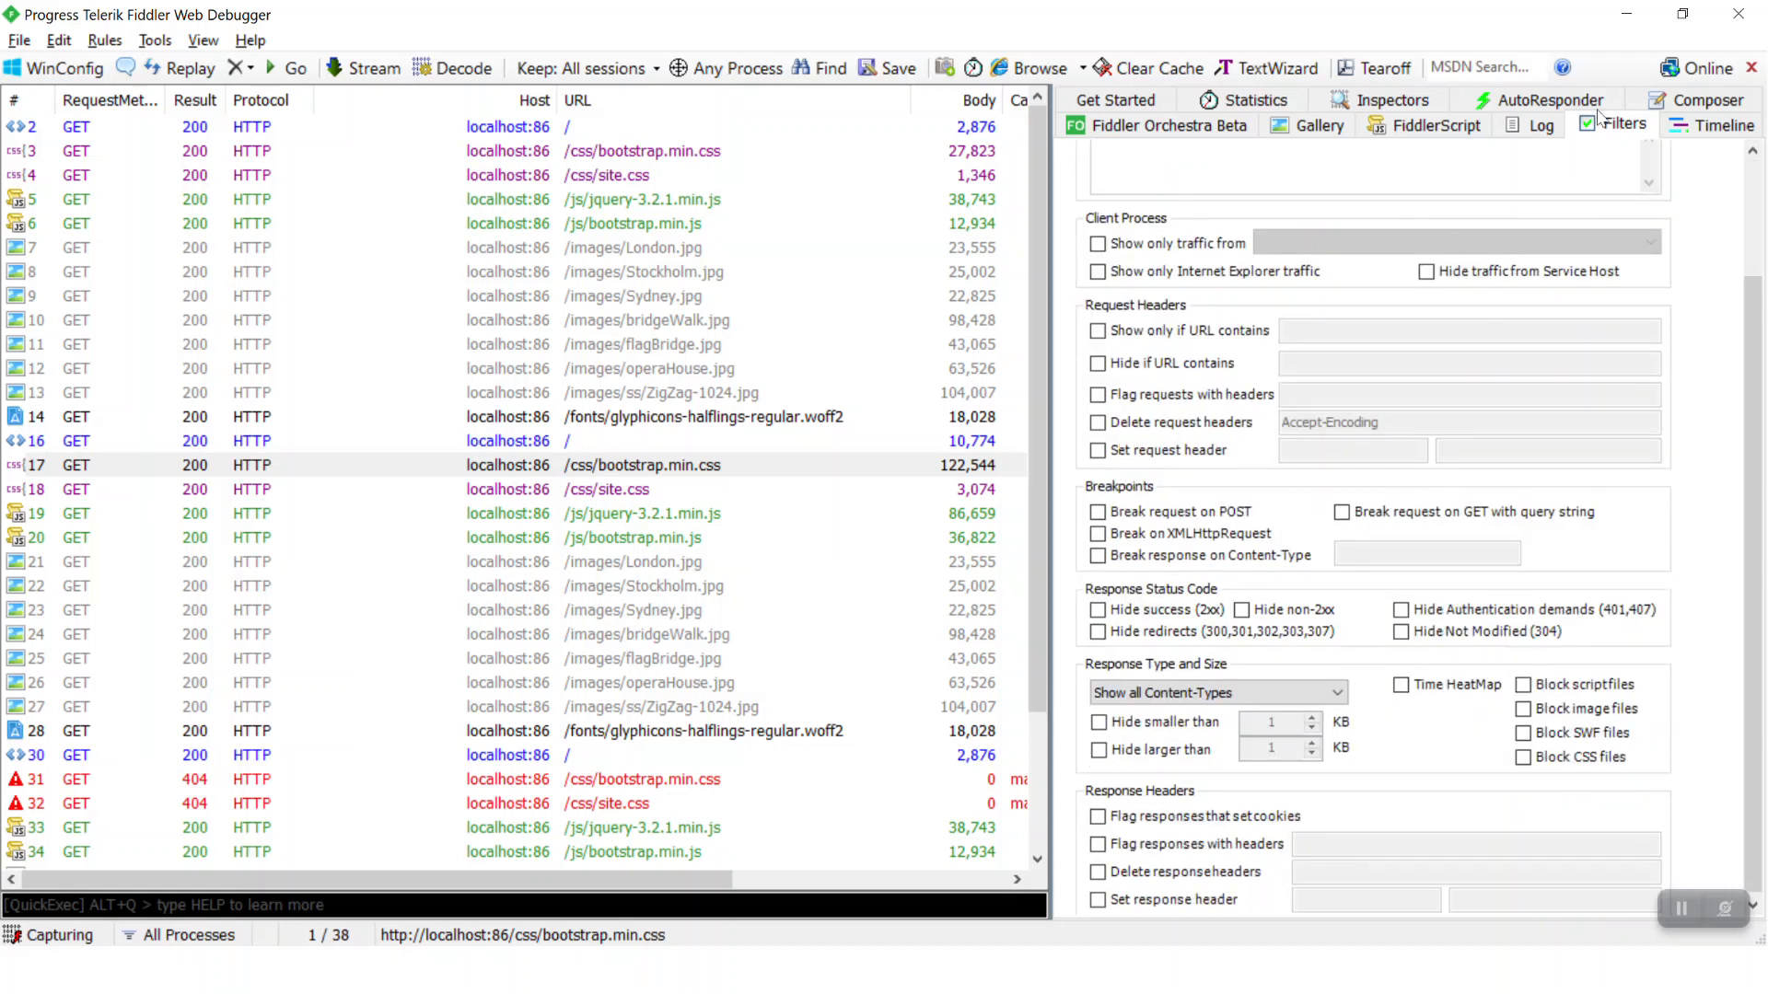
# Switch to the PowerPoint slide show and advance to the Composer slide
pyautogui.hotkey('alt', 'Tab')
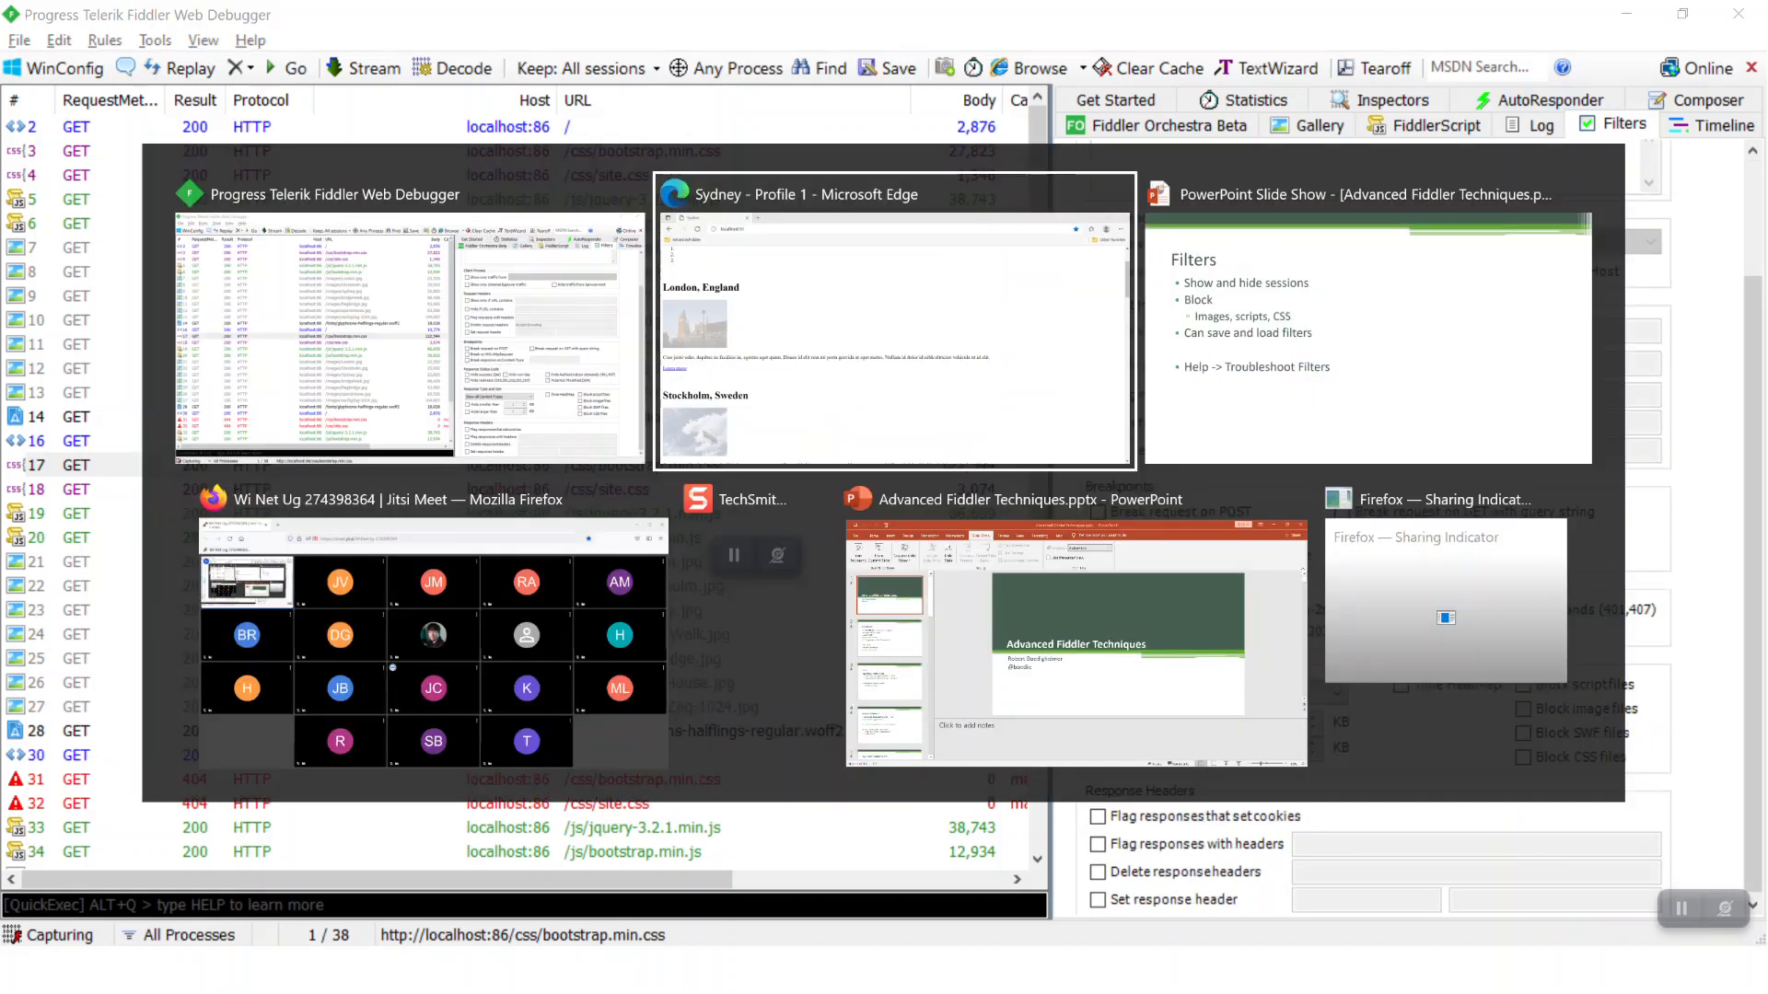
pyautogui.click(1276, 350)
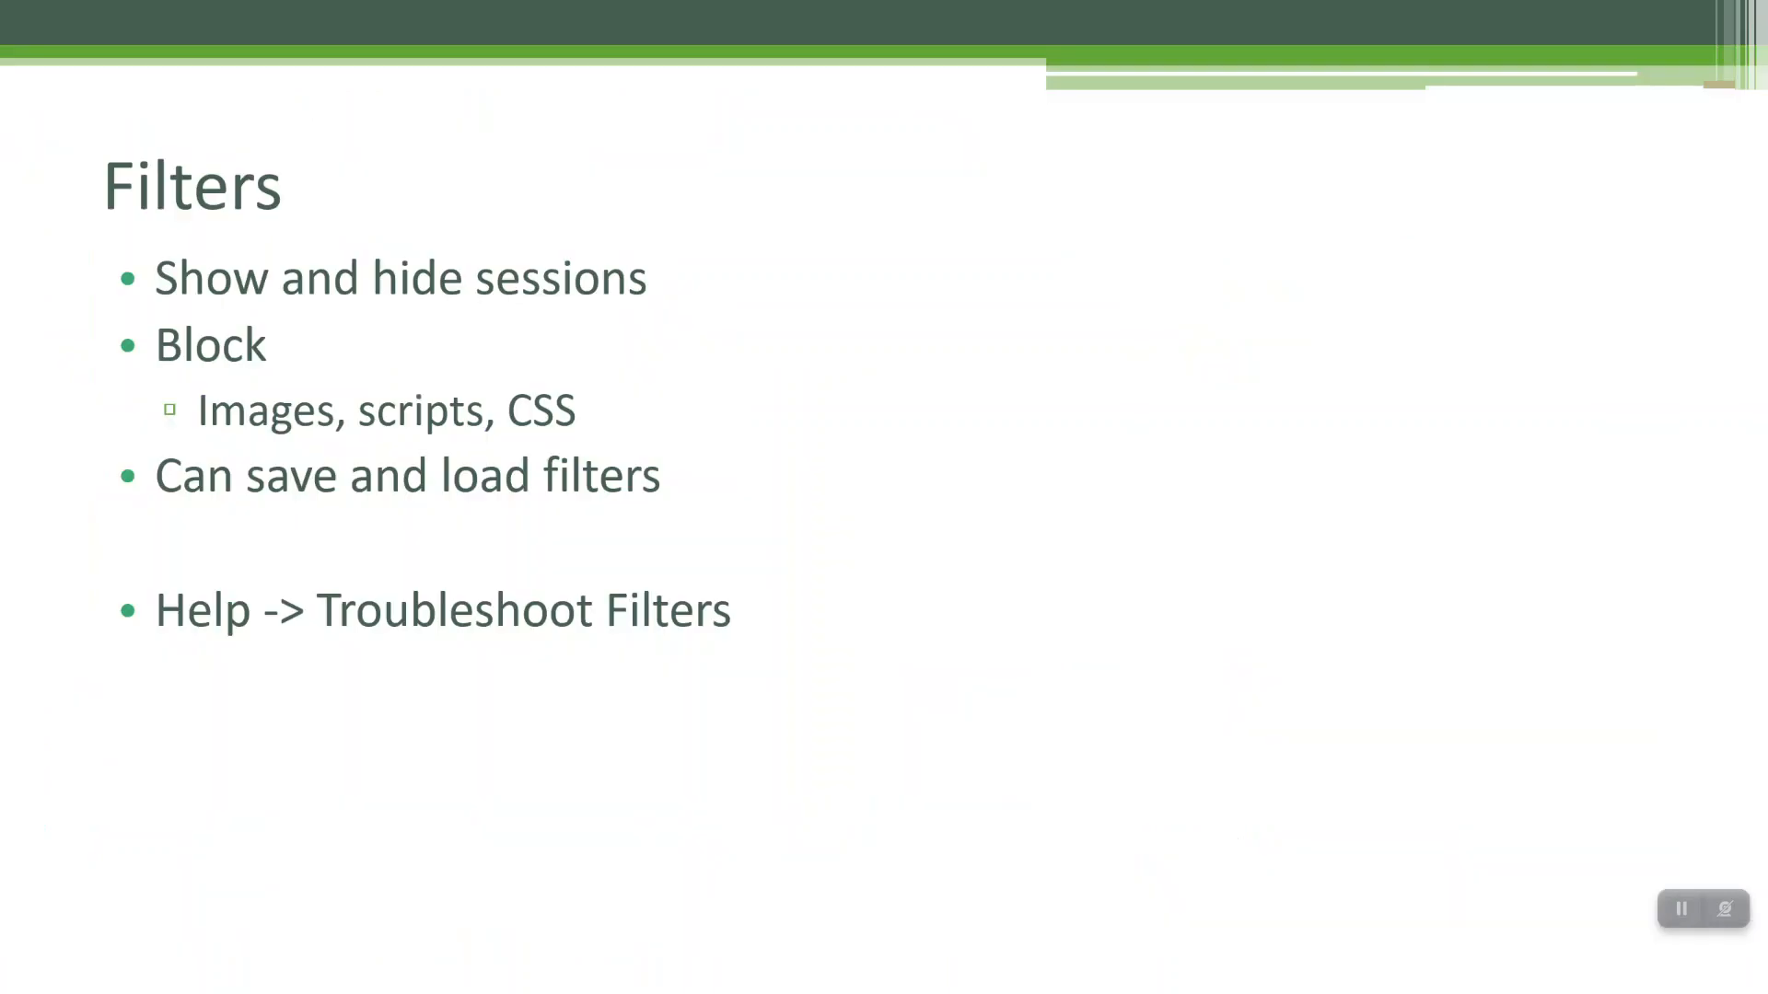
pyautogui.press('Right')
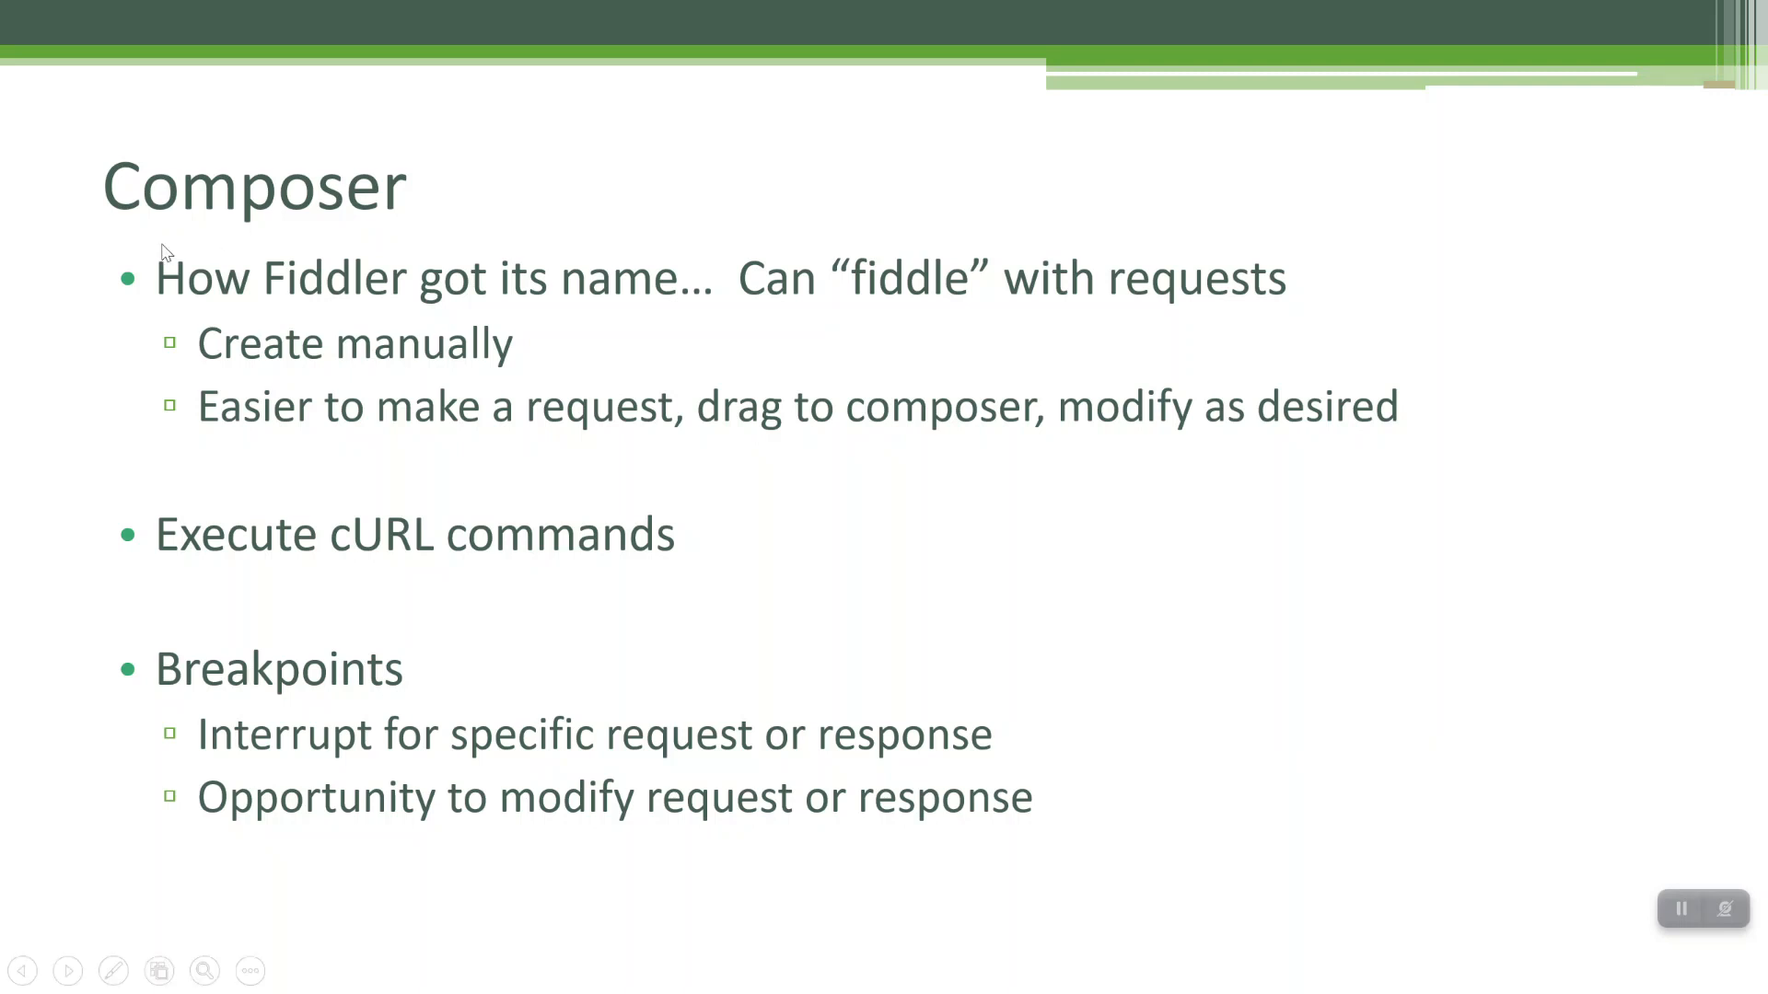
# Return to Fiddler, remove all captured sessions and open the Composer
pyautogui.hotkey('alt', 'Tab')
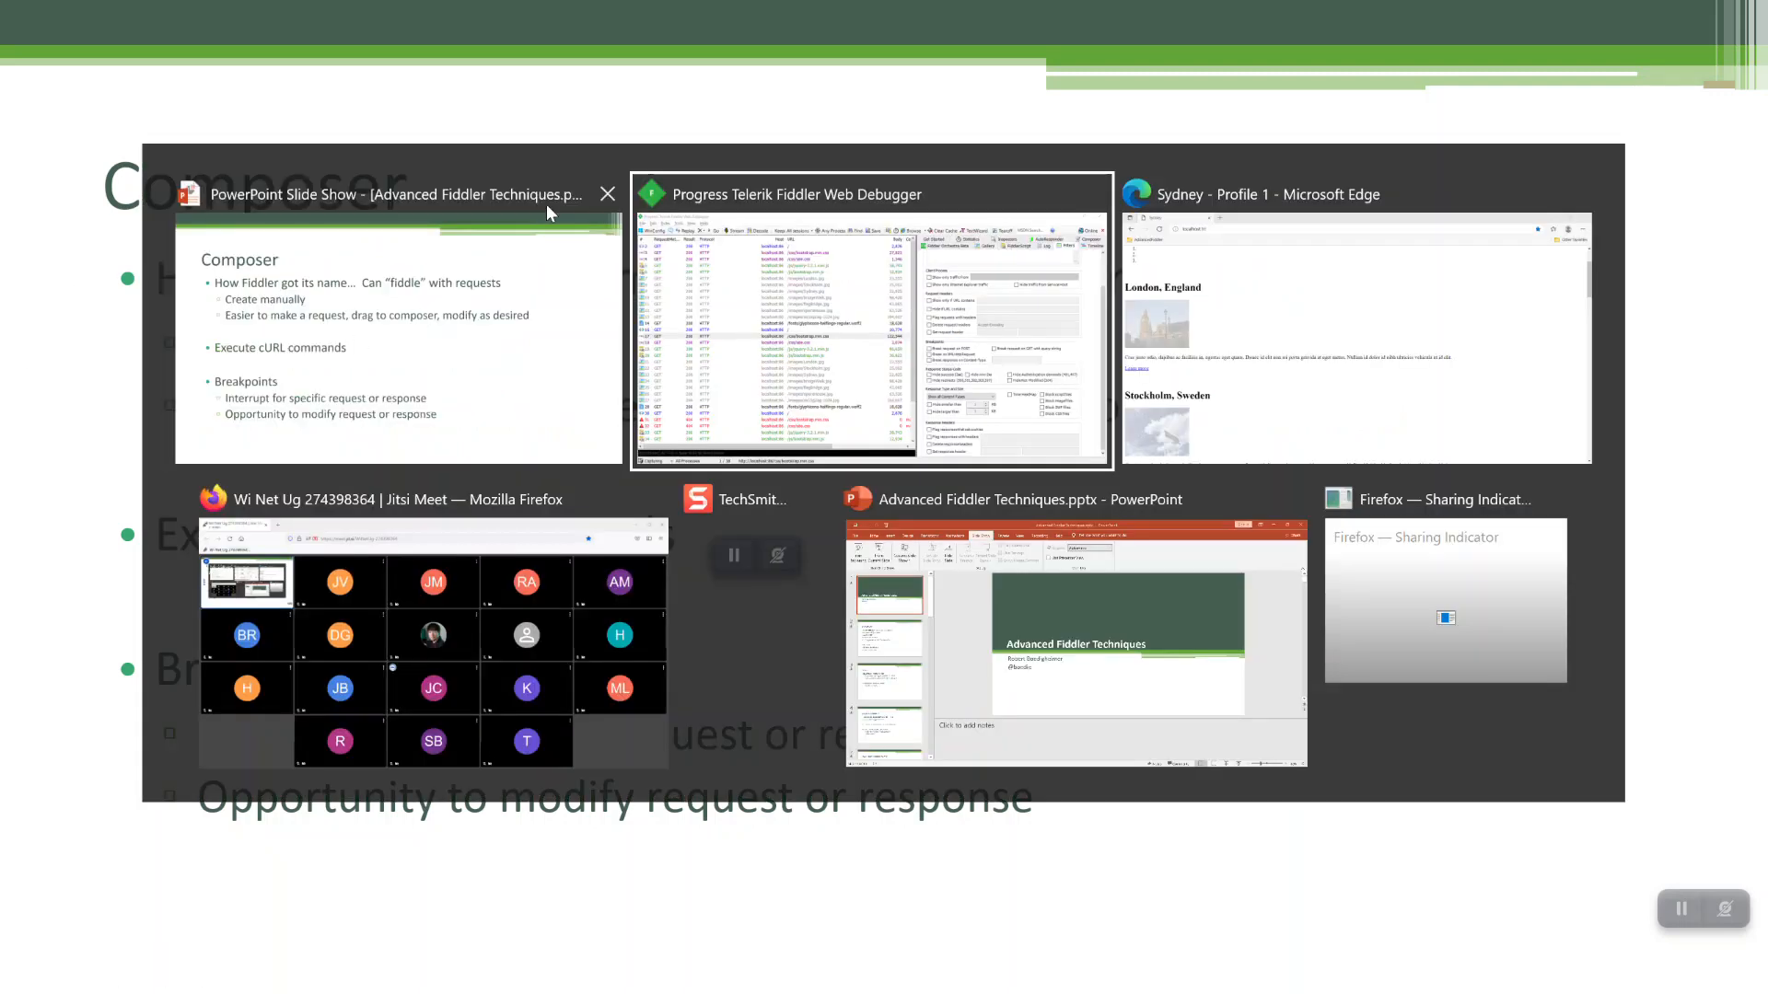
pyautogui.click(246, 68)
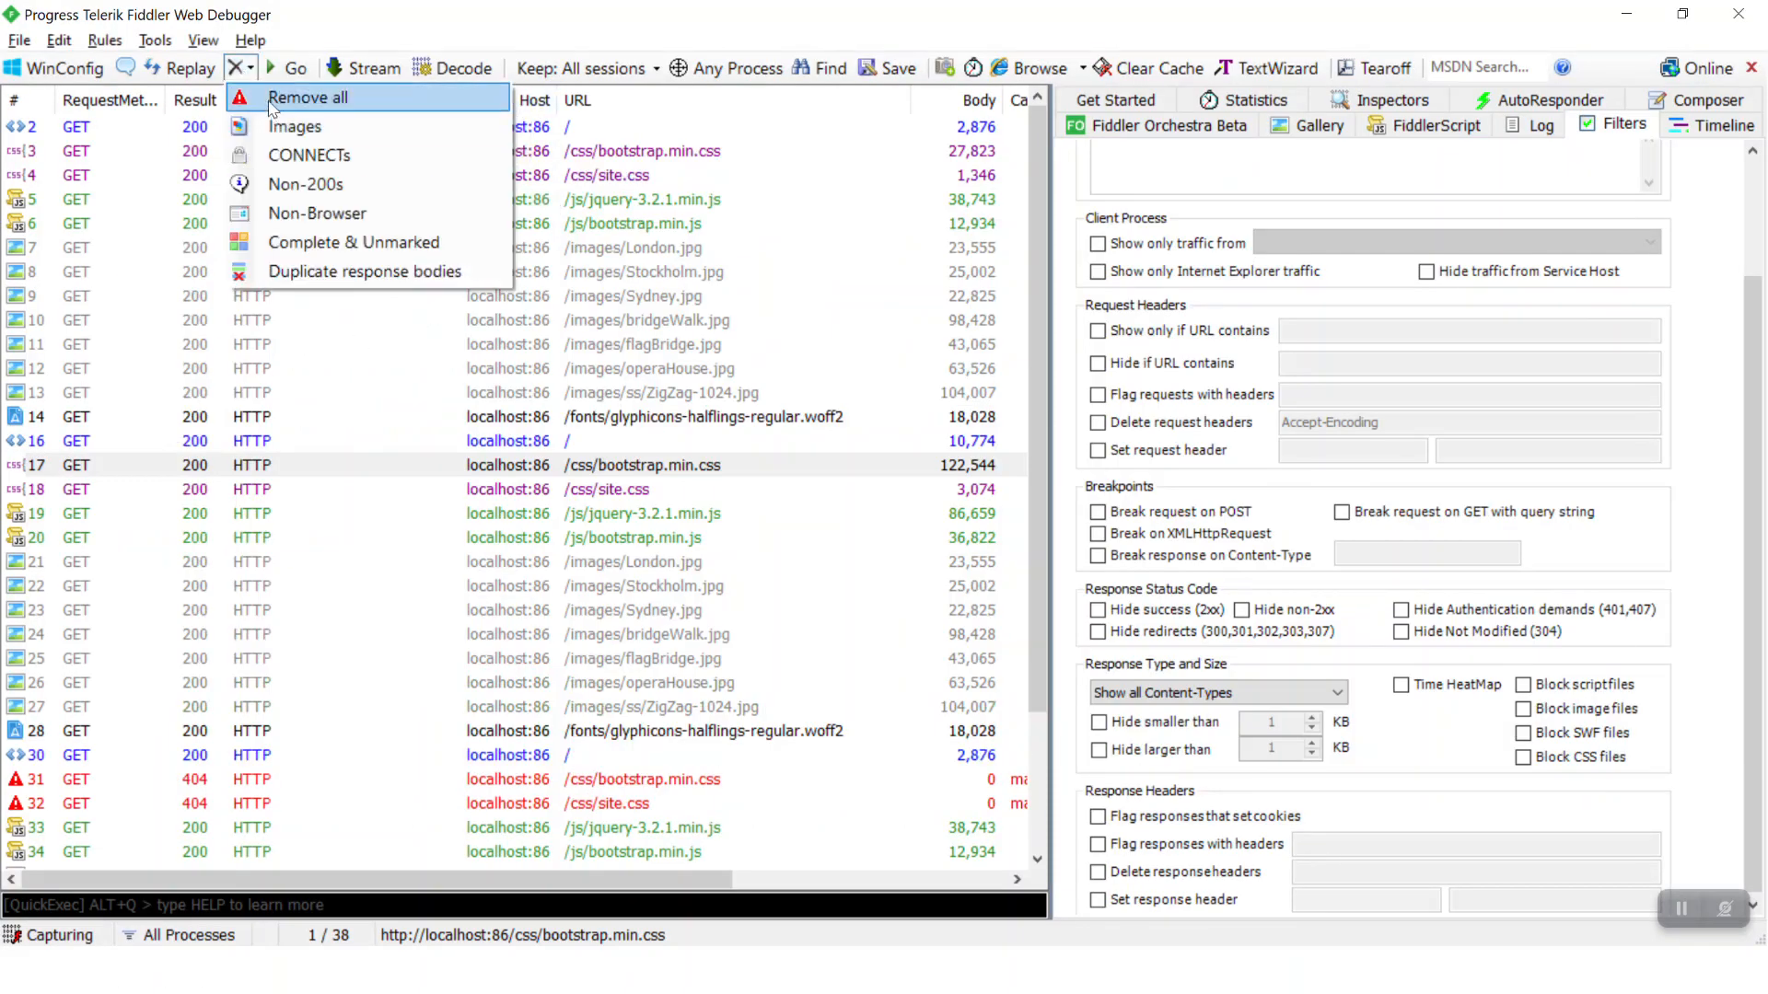
pyautogui.click(277, 98)
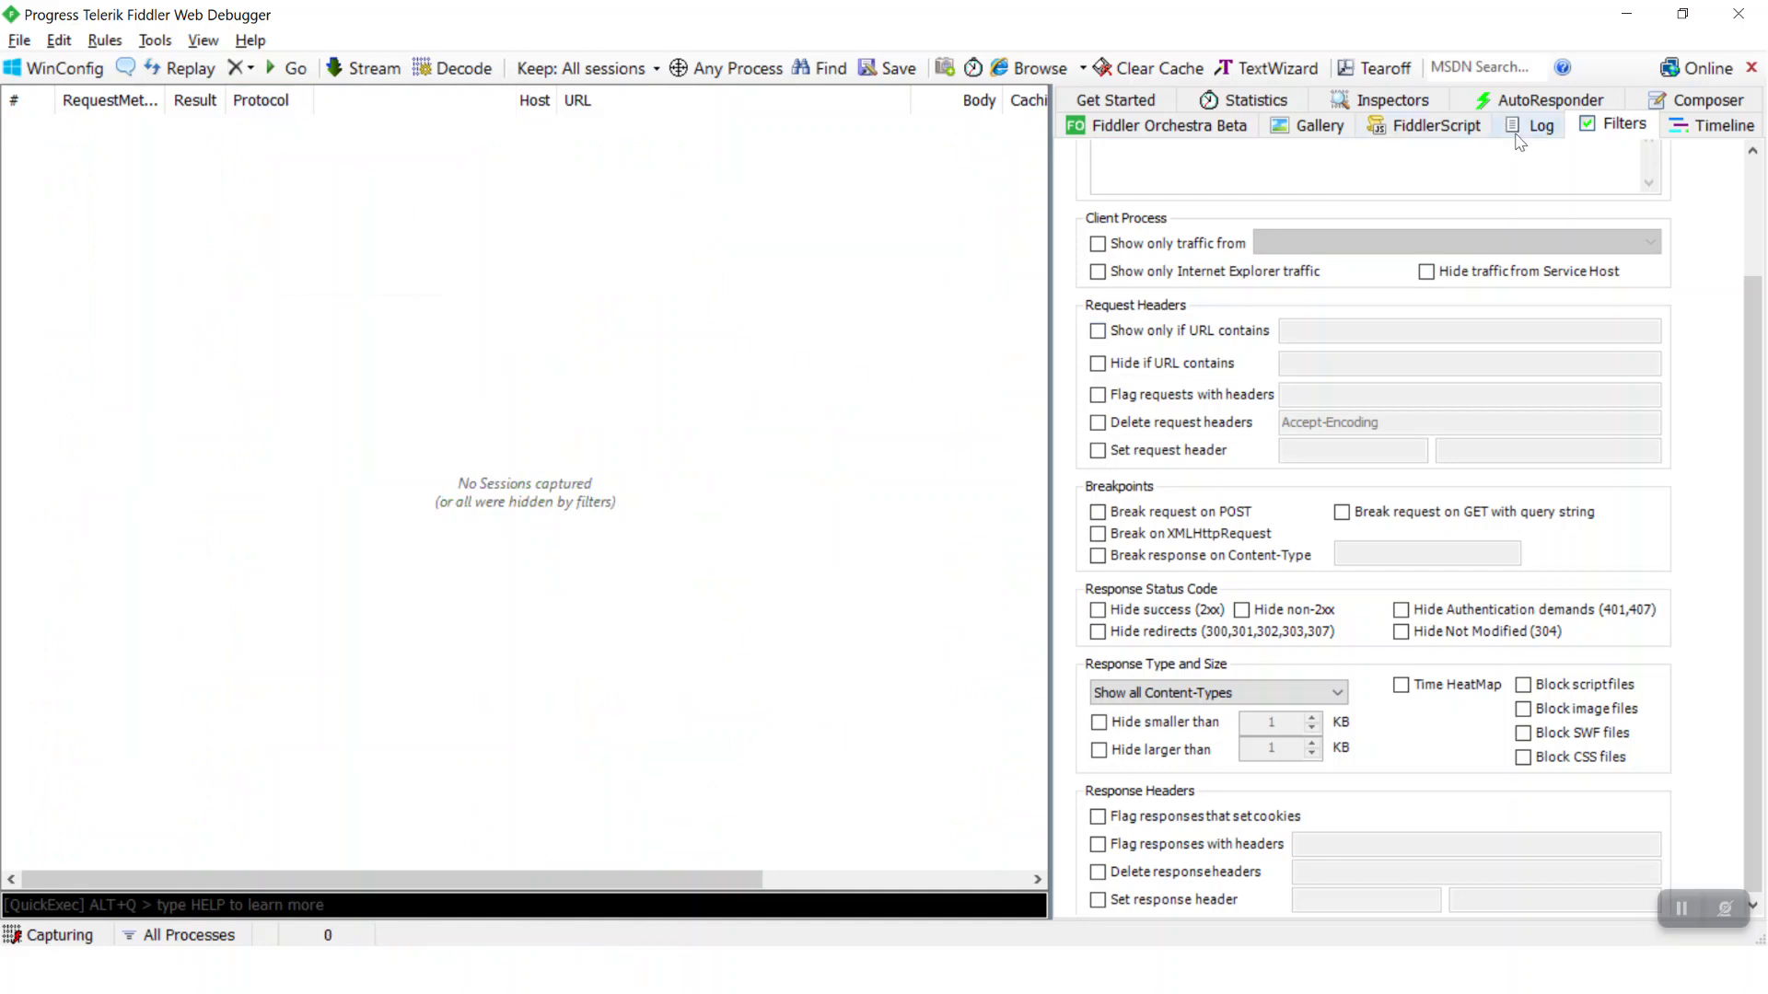
pyautogui.click(1685, 103)
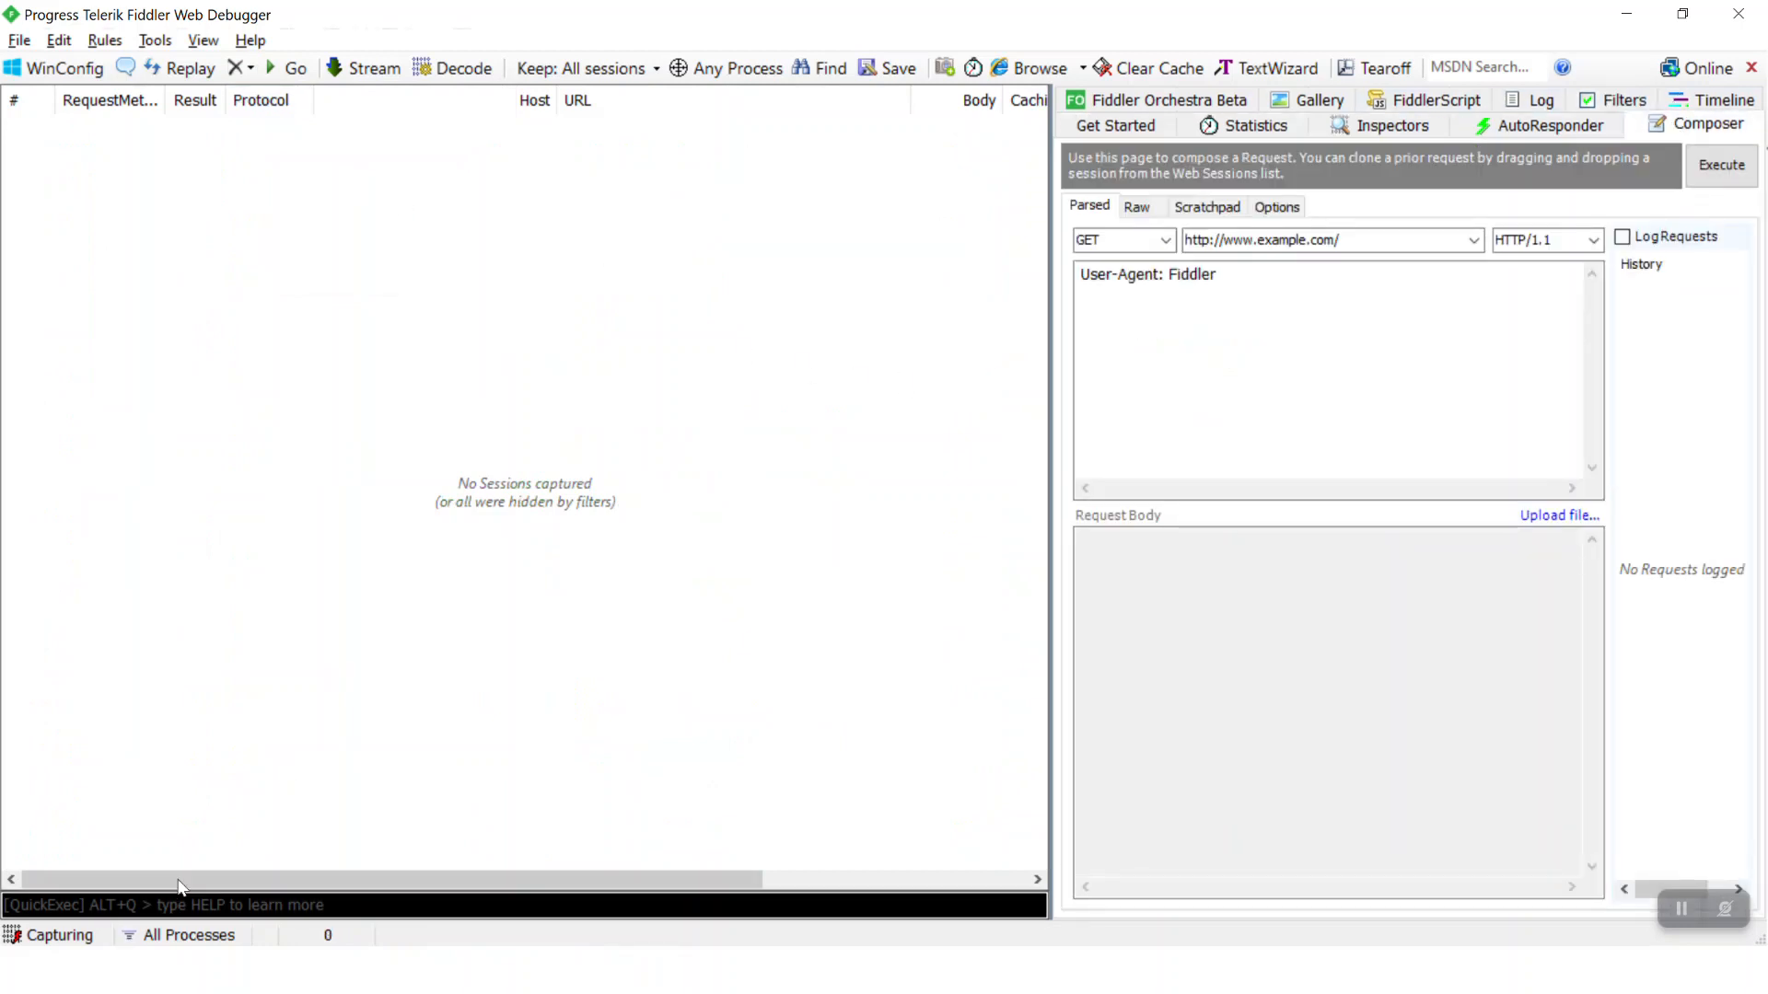
# Switch to Edge, reload the localhost:86 page to capture its traffic, and return to Fiddler
pyautogui.hotkey('alt', 'Tab')
pyautogui.press('Tab')
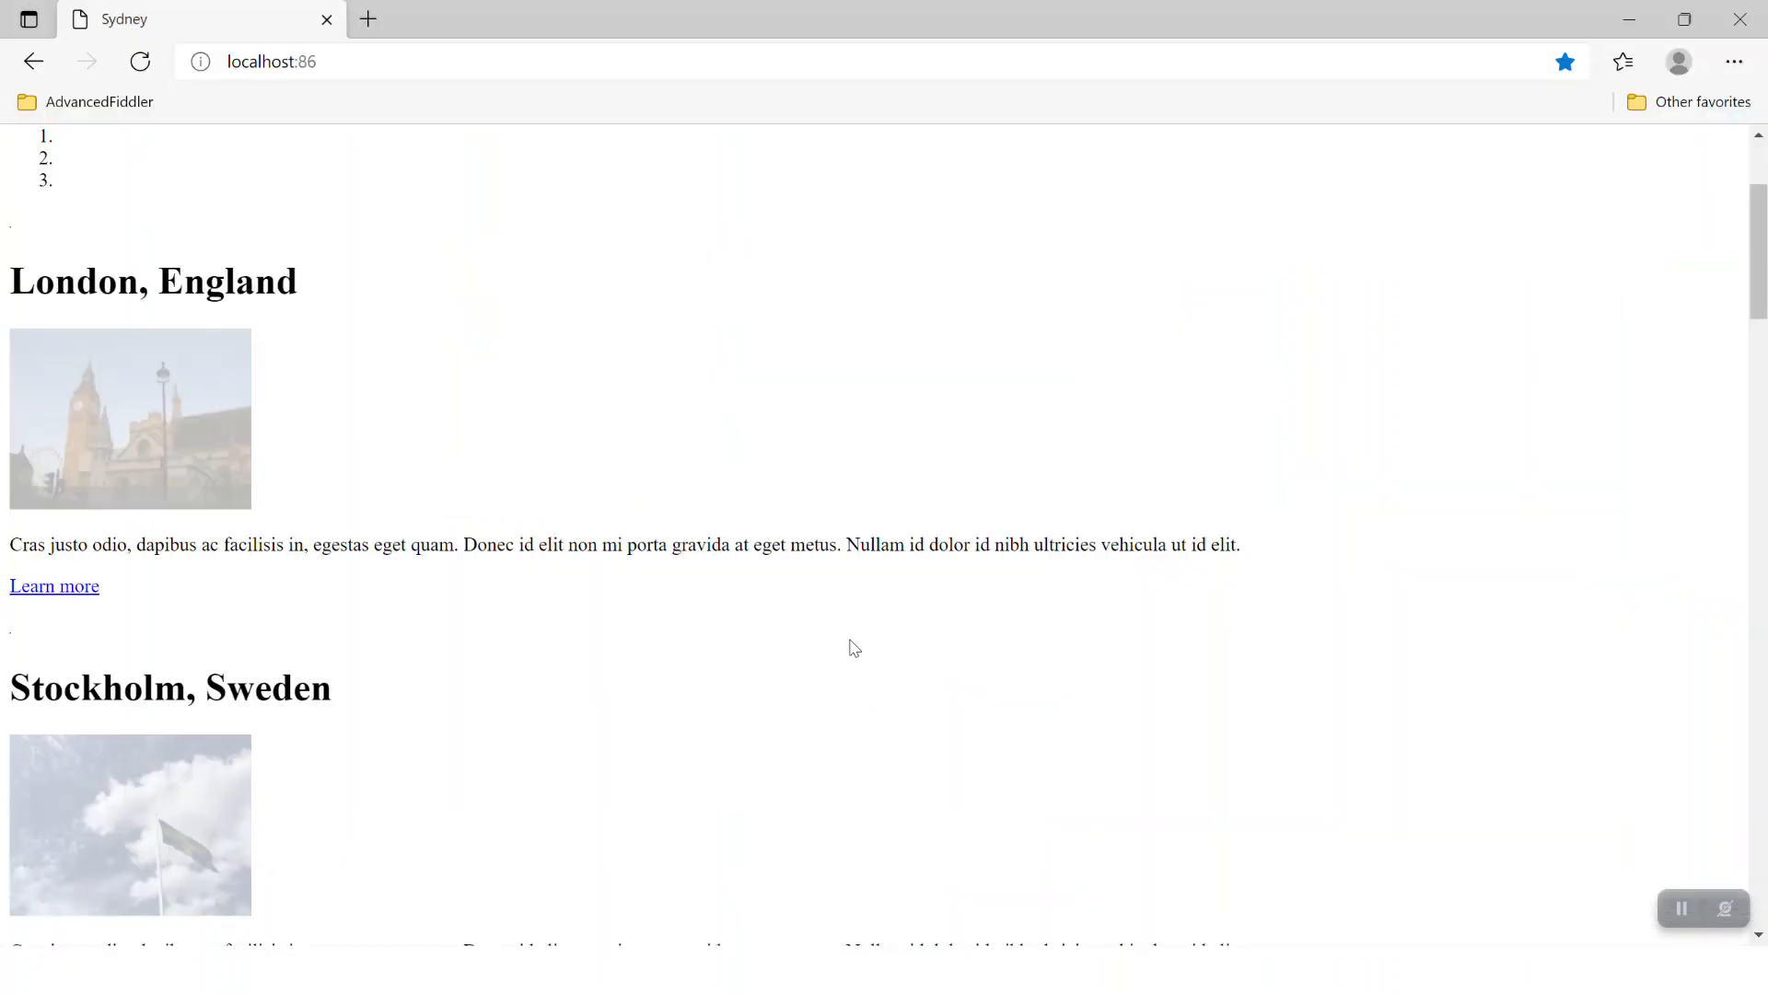
pyautogui.press('F5')
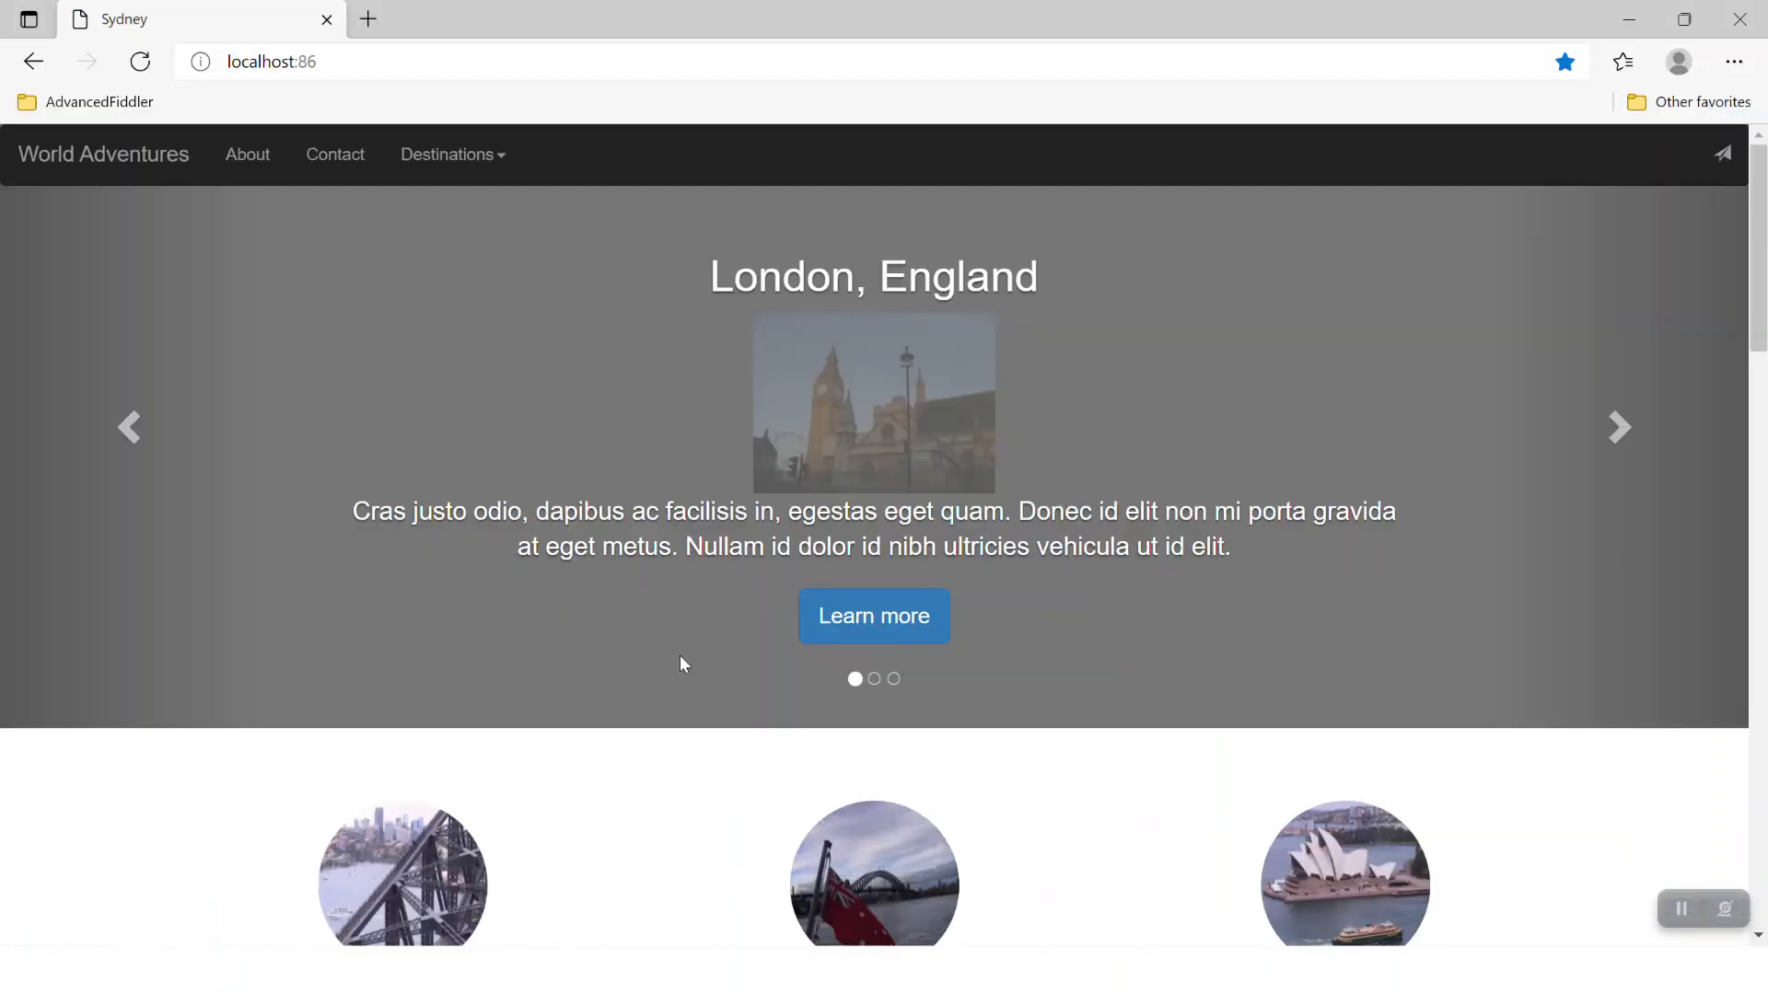
pyautogui.hotkey('alt', 'Tab')
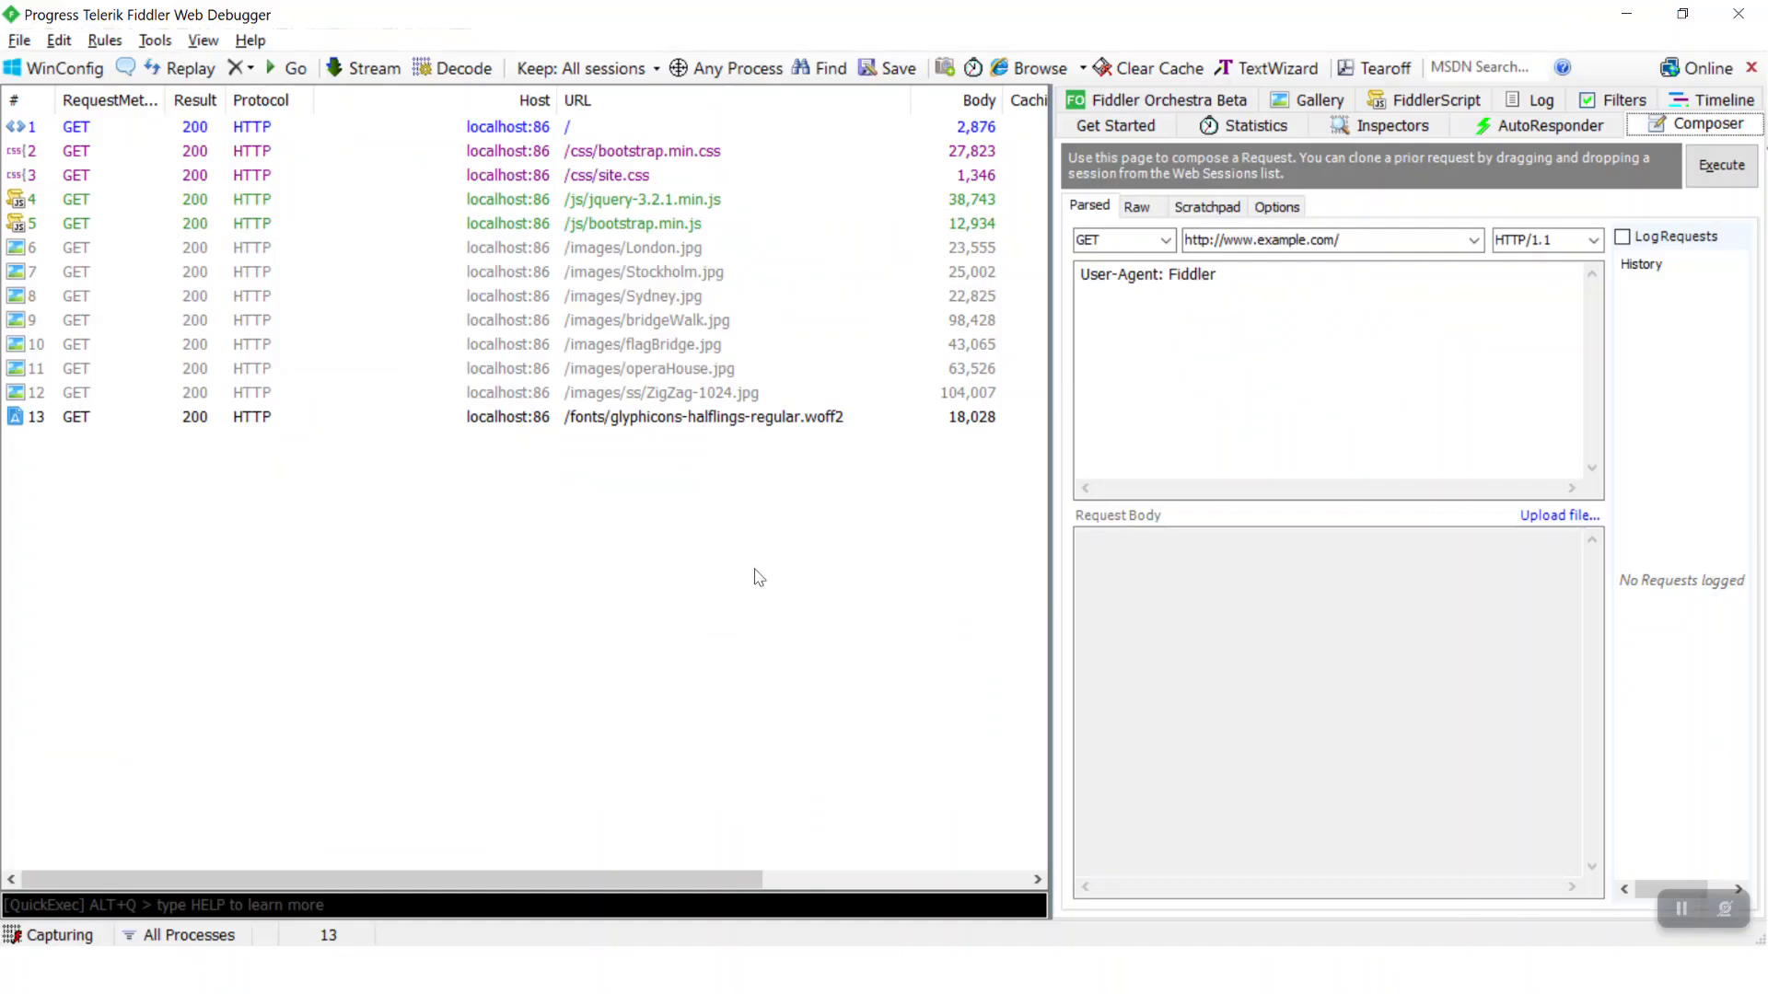
# Clone the captured /css/bootstrap.min.css request into the Composer and look through its request headers
pyautogui.click(654, 155)
pyautogui.moveTo(654, 155); pyautogui.dragTo(1174, 396)
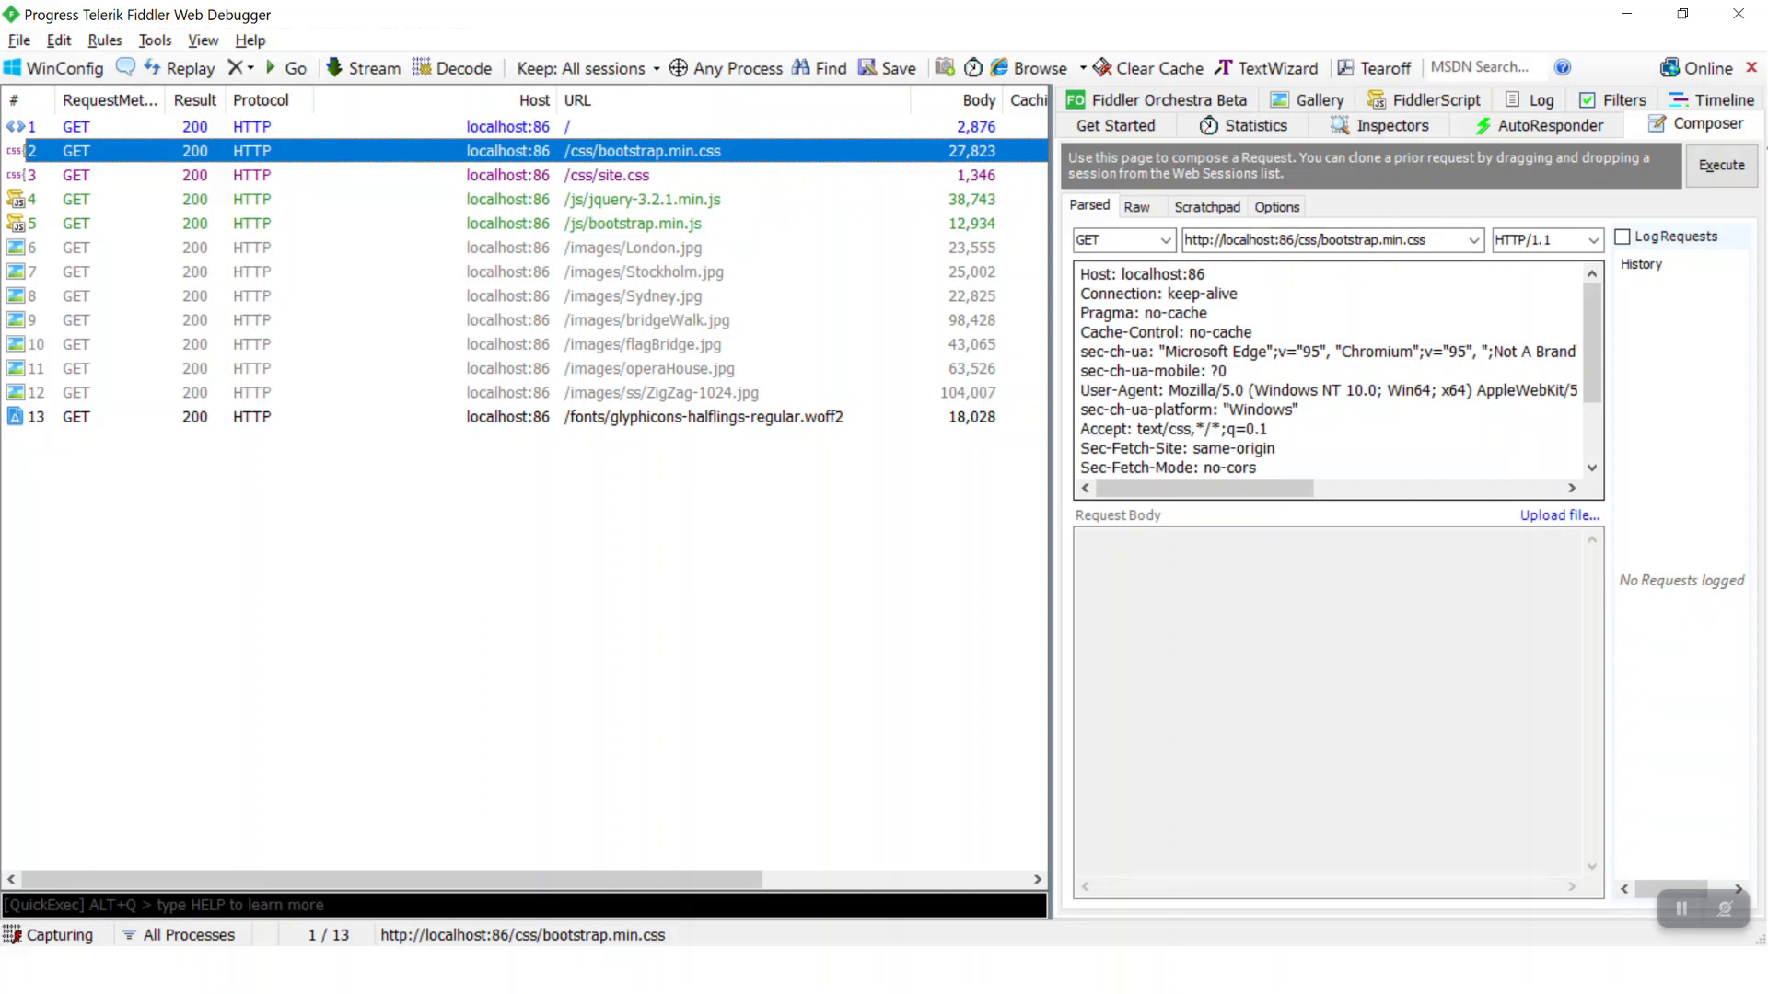
pyautogui.moveTo(1082, 273); pyautogui.dragTo(1352, 446)
pyautogui.scroll(-2, 1349, 441)
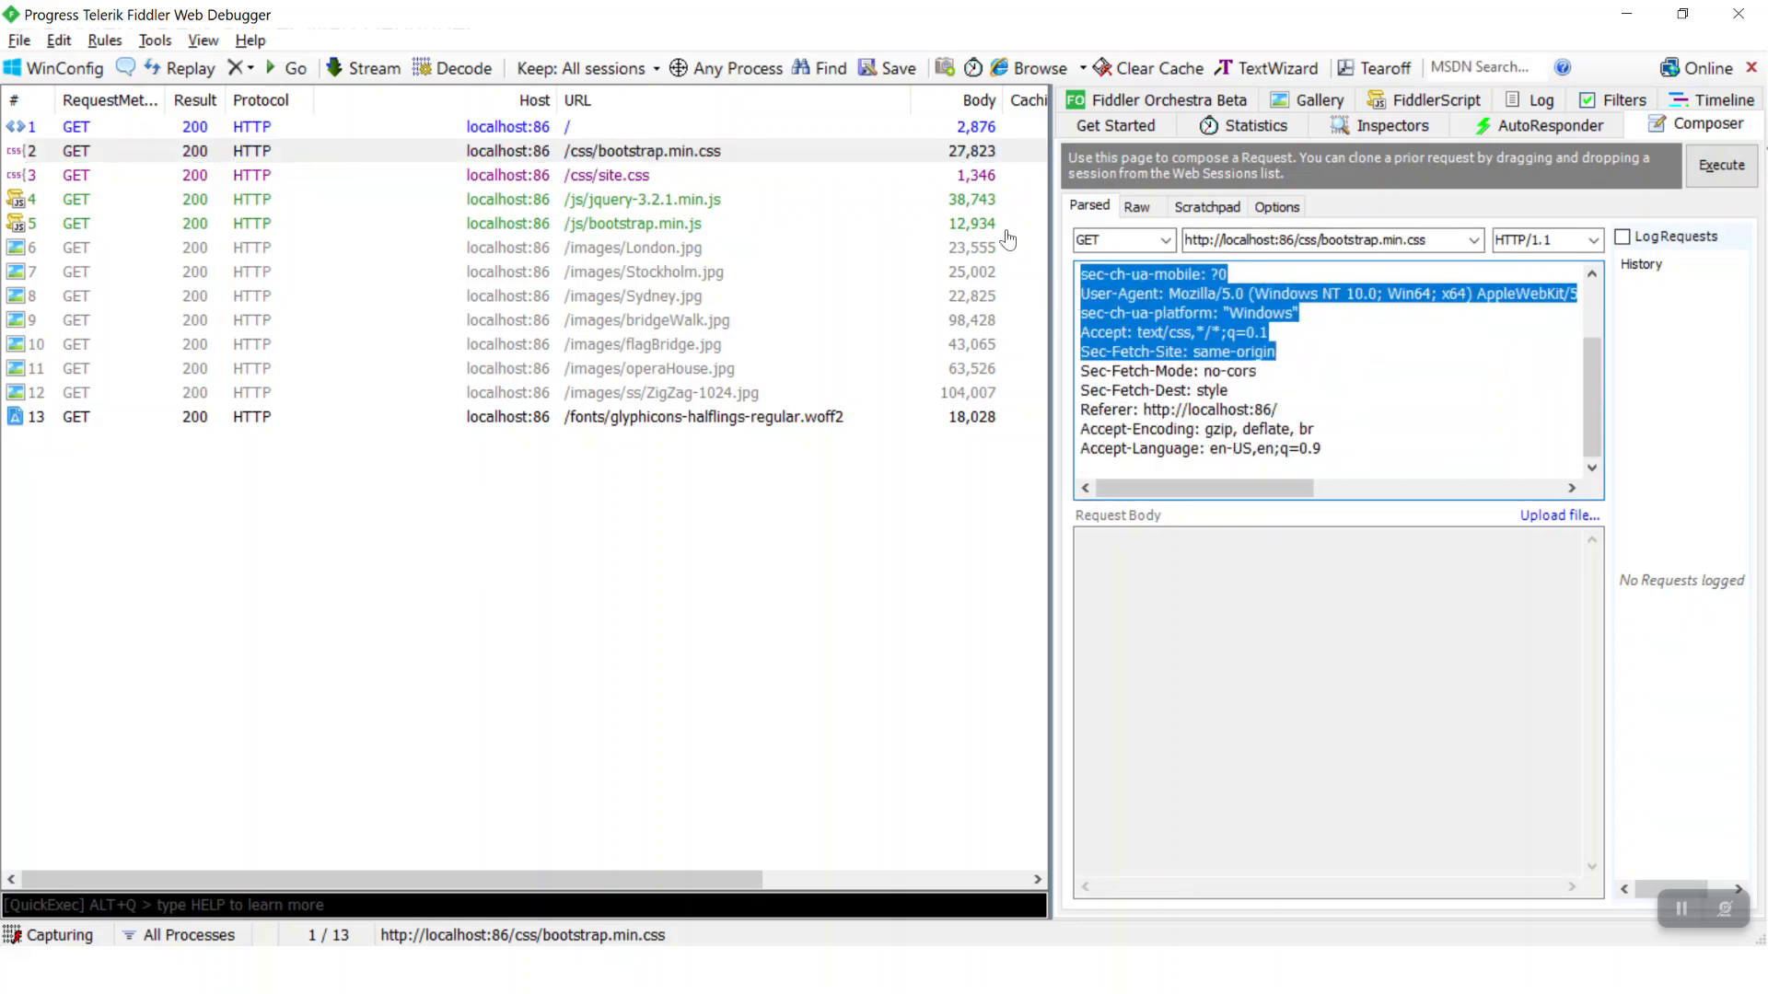
# Delete the Accept-Encoding header from the composed bootstrap.min.css request, execute it, and select the new session
pyautogui.click(1173, 447)
pyautogui.moveTo(1317, 429); pyautogui.dragTo(1077, 429)
pyautogui.press('Delete')
pyautogui.press('Delete')
pyautogui.click(1708, 202)
pyautogui.click(736, 441)
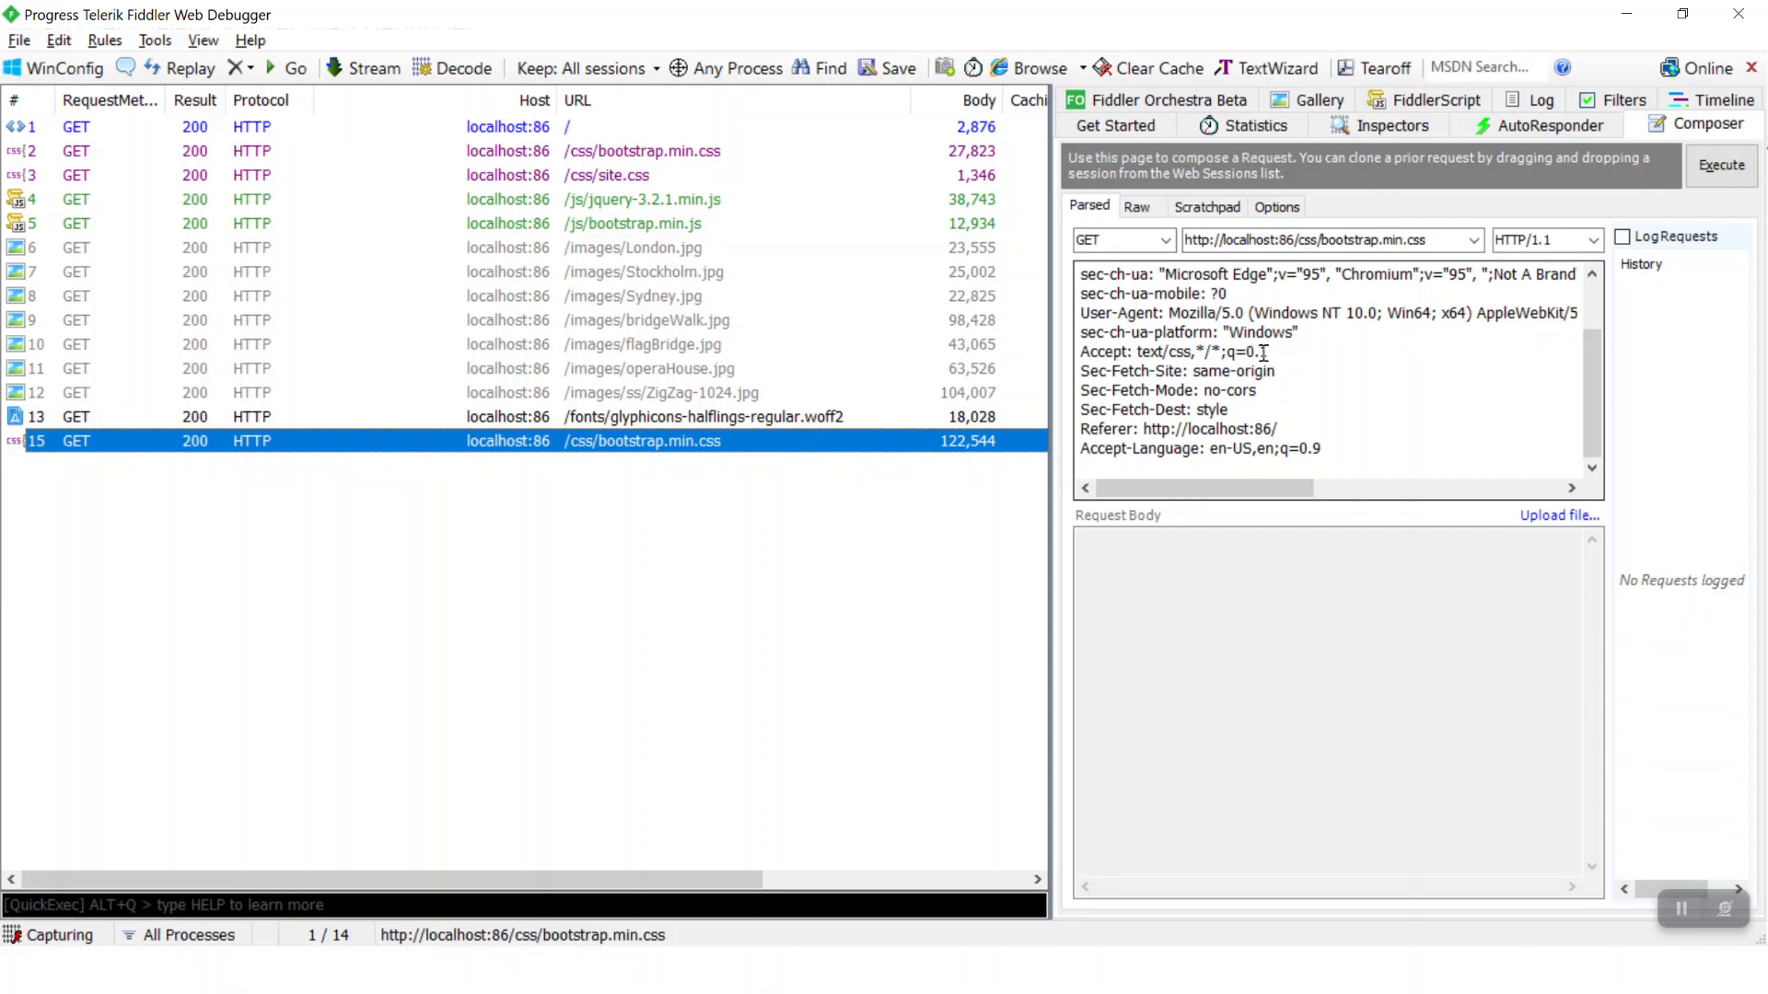
# Remove all captured sessions from the session list
pyautogui.moveTo(1289, 353); pyautogui.dragTo(1240, 346)
pyautogui.scroll(2, 1247, 365)
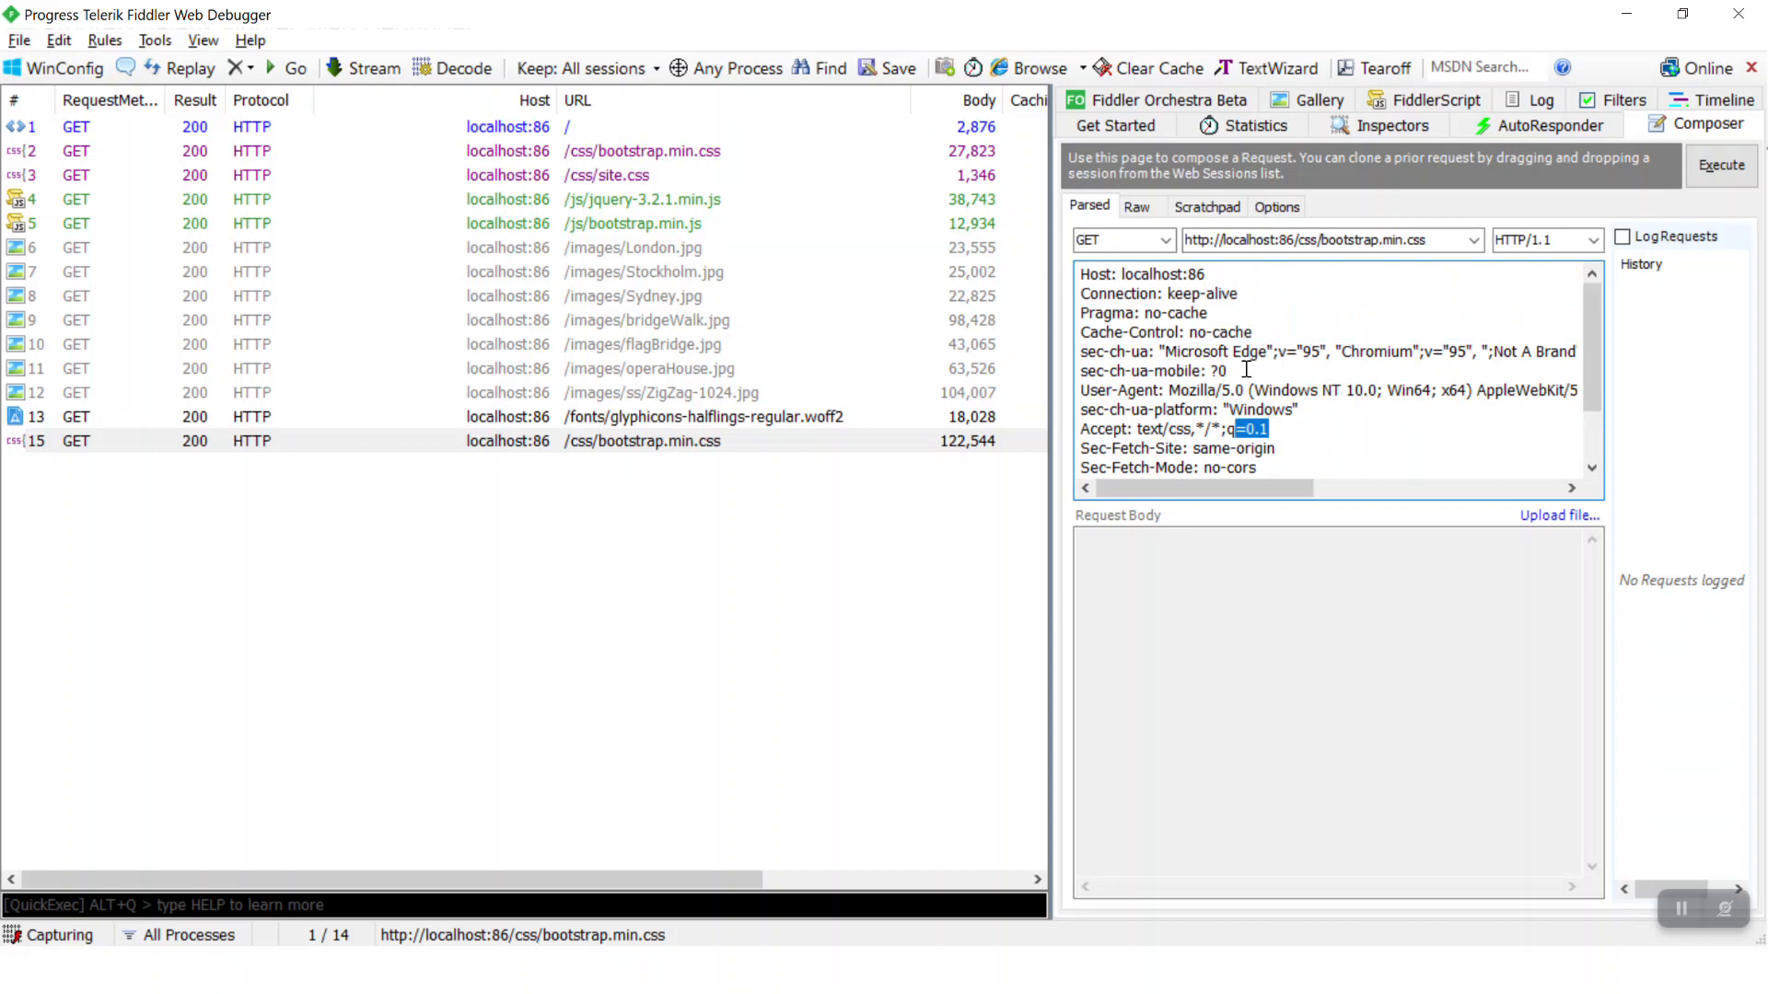
pyautogui.click(244, 68)
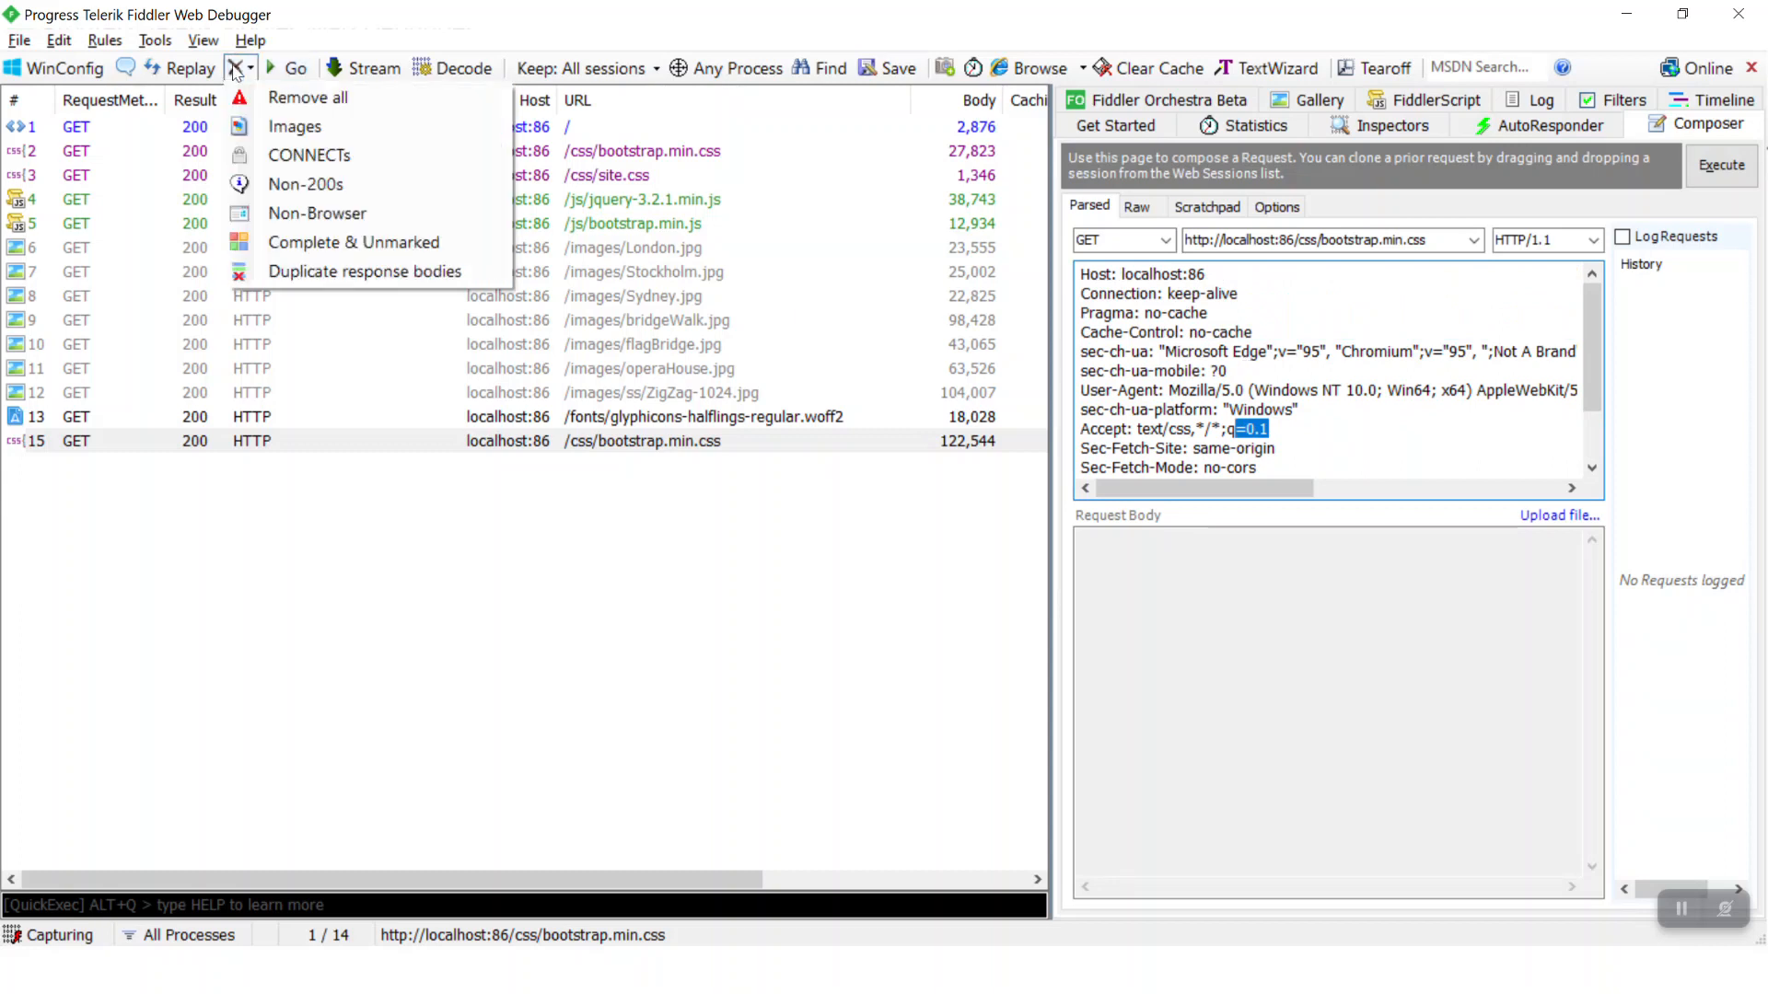
pyautogui.click(256, 97)
# Switch to Edge, open the Composer - Tablet SuperStore favorite, check out one Acer Convertible, and return to Fiddler
pyautogui.hotkey('alt', 'Tab')
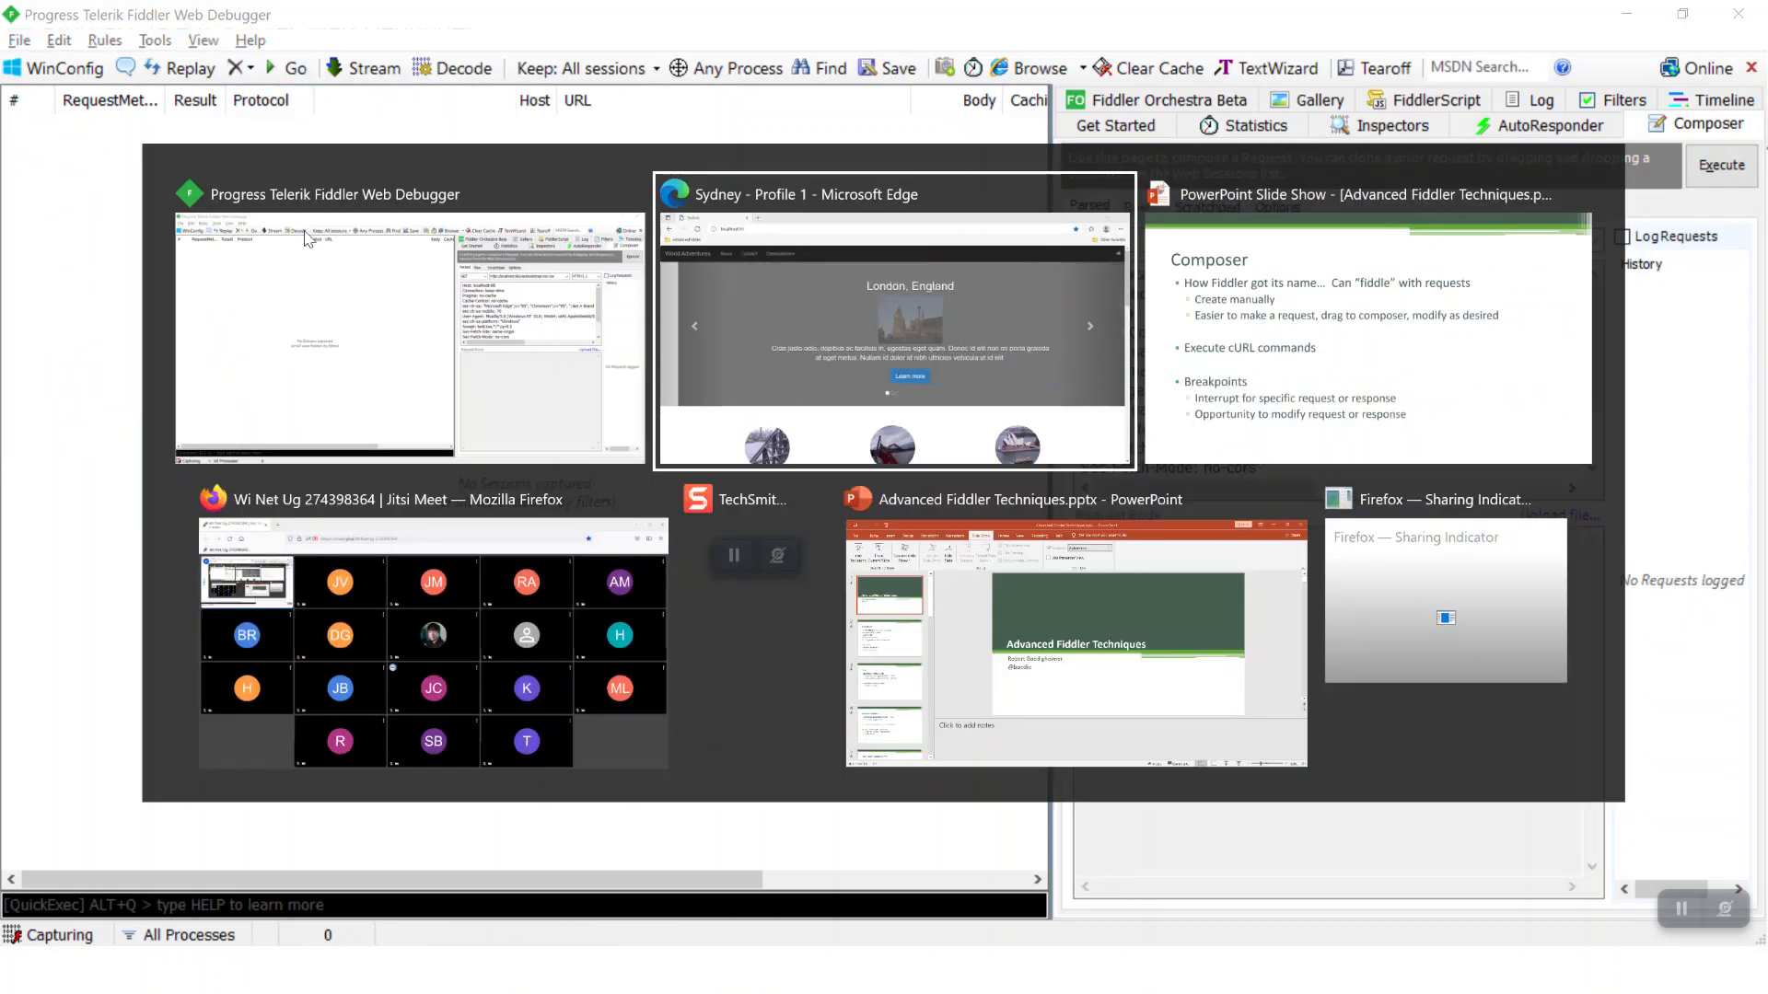
pyautogui.click(92, 103)
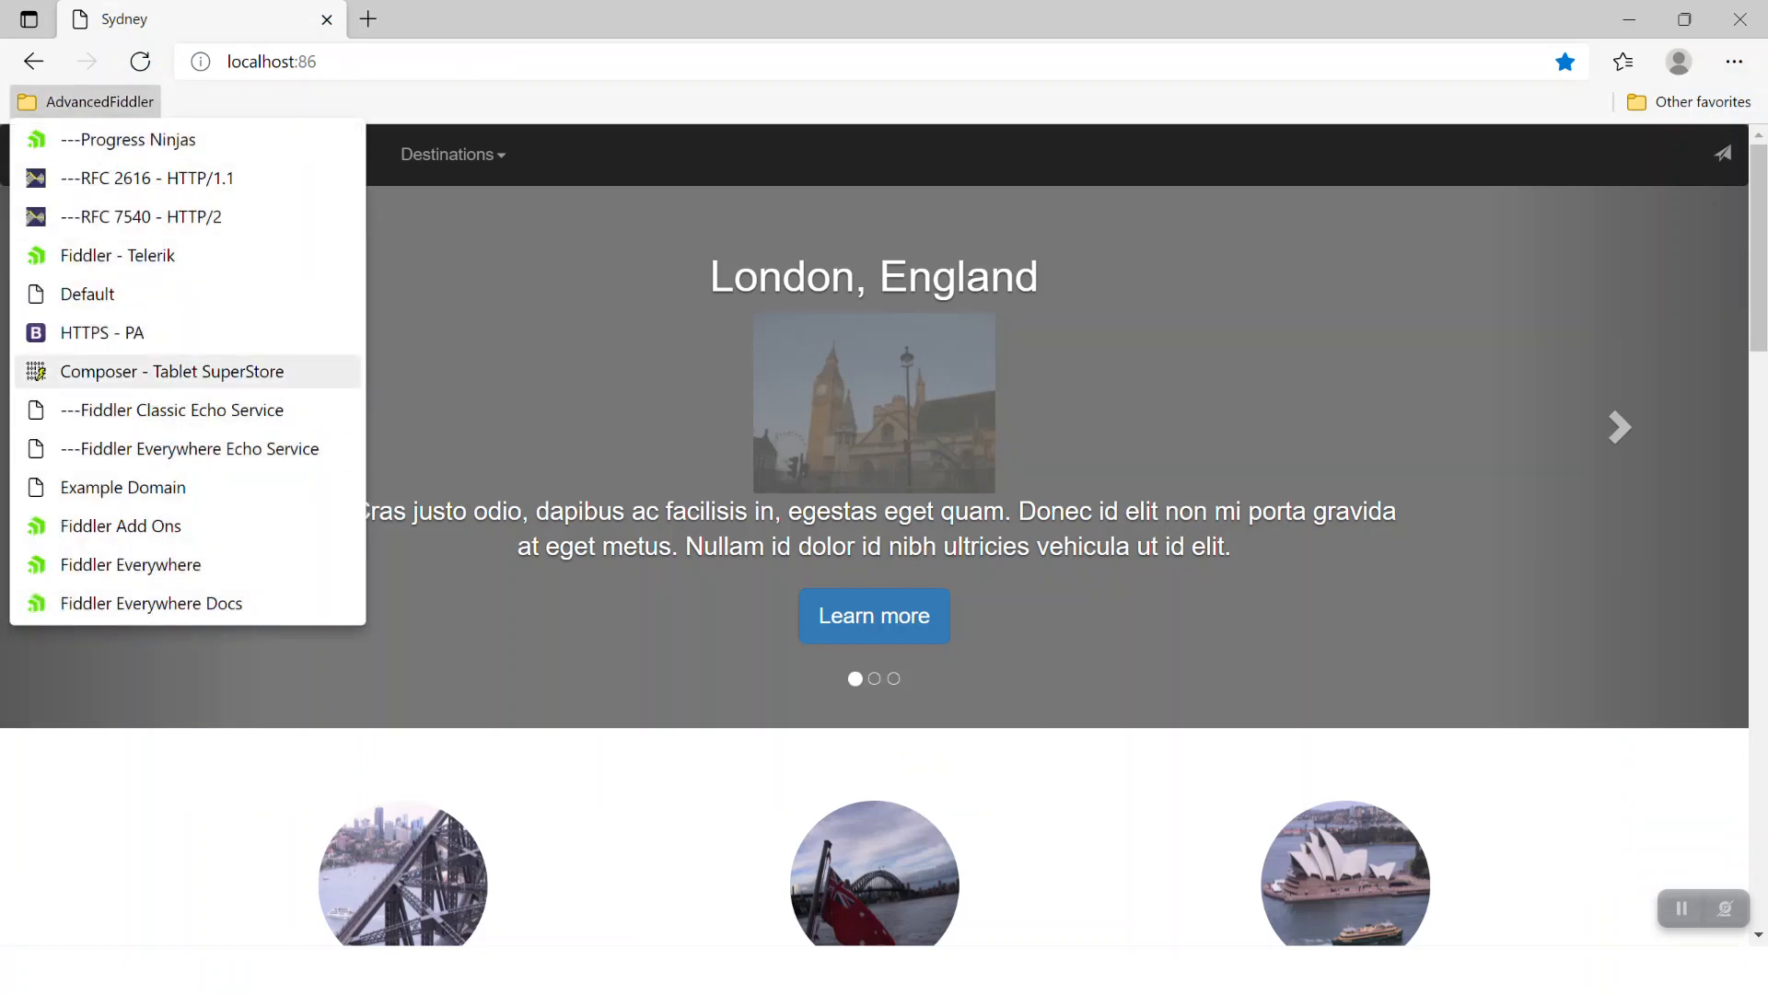
pyautogui.click(138, 371)
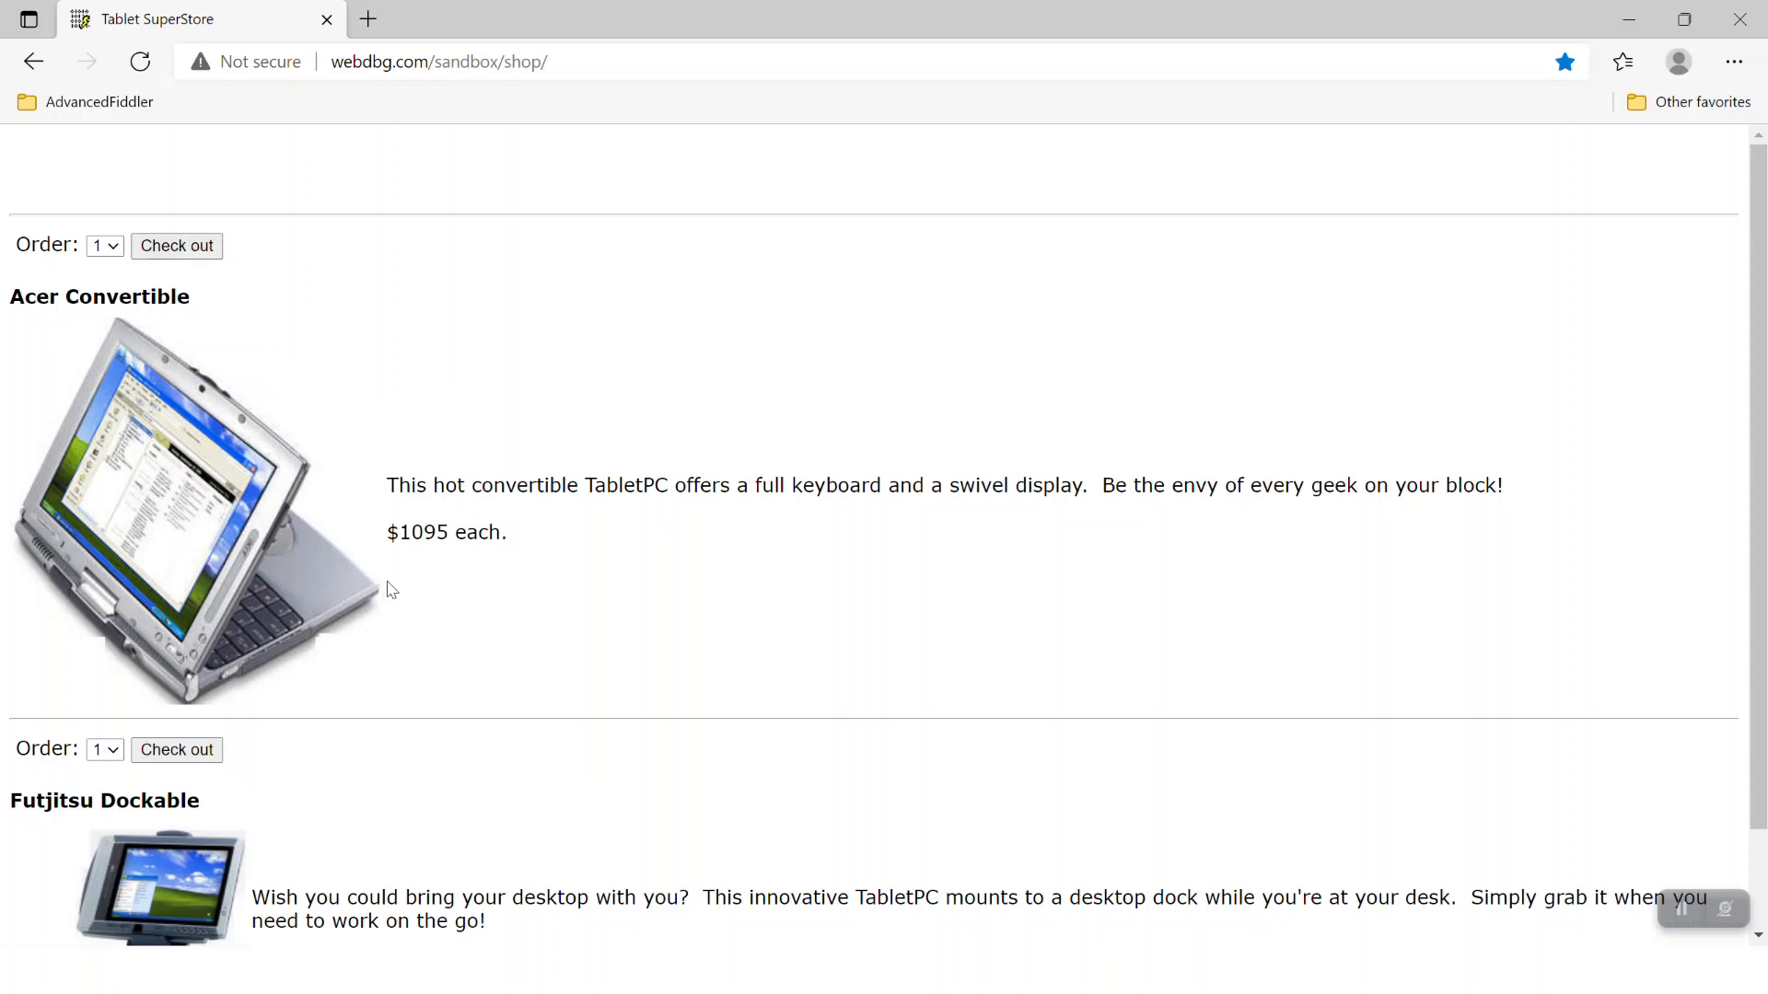
pyautogui.click(189, 249)
pyautogui.hotkey('alt', 'Tab')
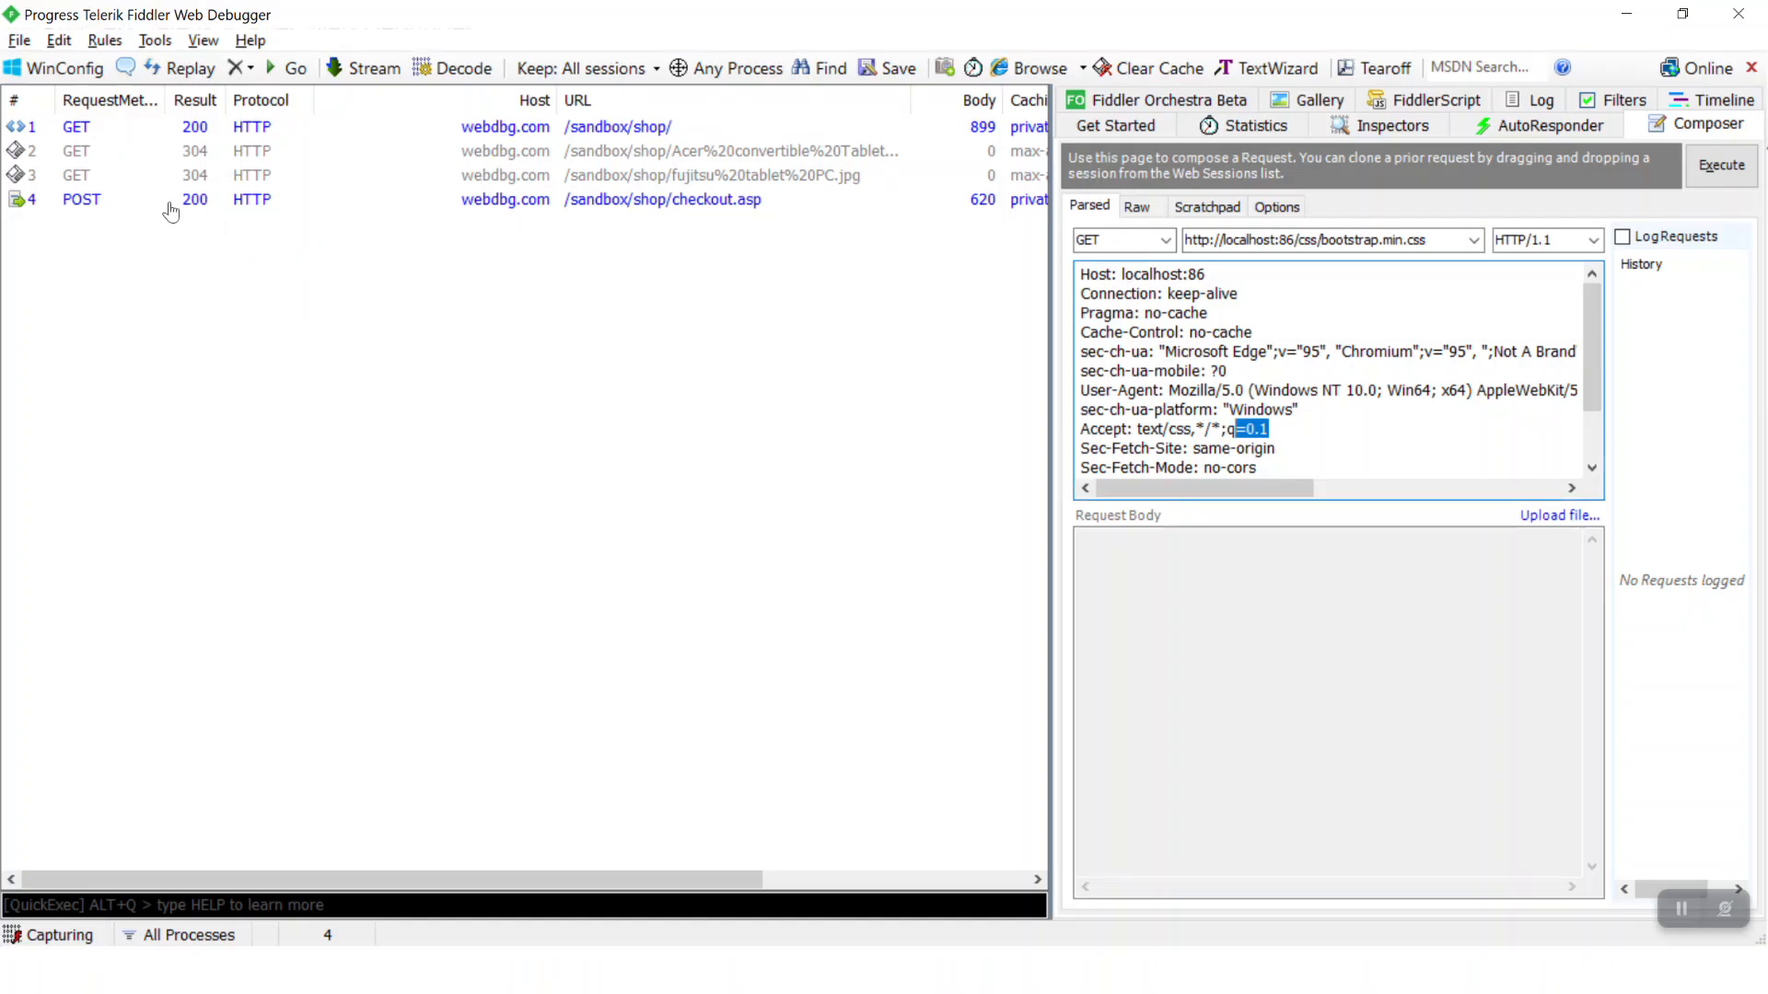
# Clone the captured /sandbox/shop/checkout.asp POST request into the Composer and look through its headers
pyautogui.click(125, 203)
pyautogui.moveTo(125, 204); pyautogui.dragTo(1123, 346)
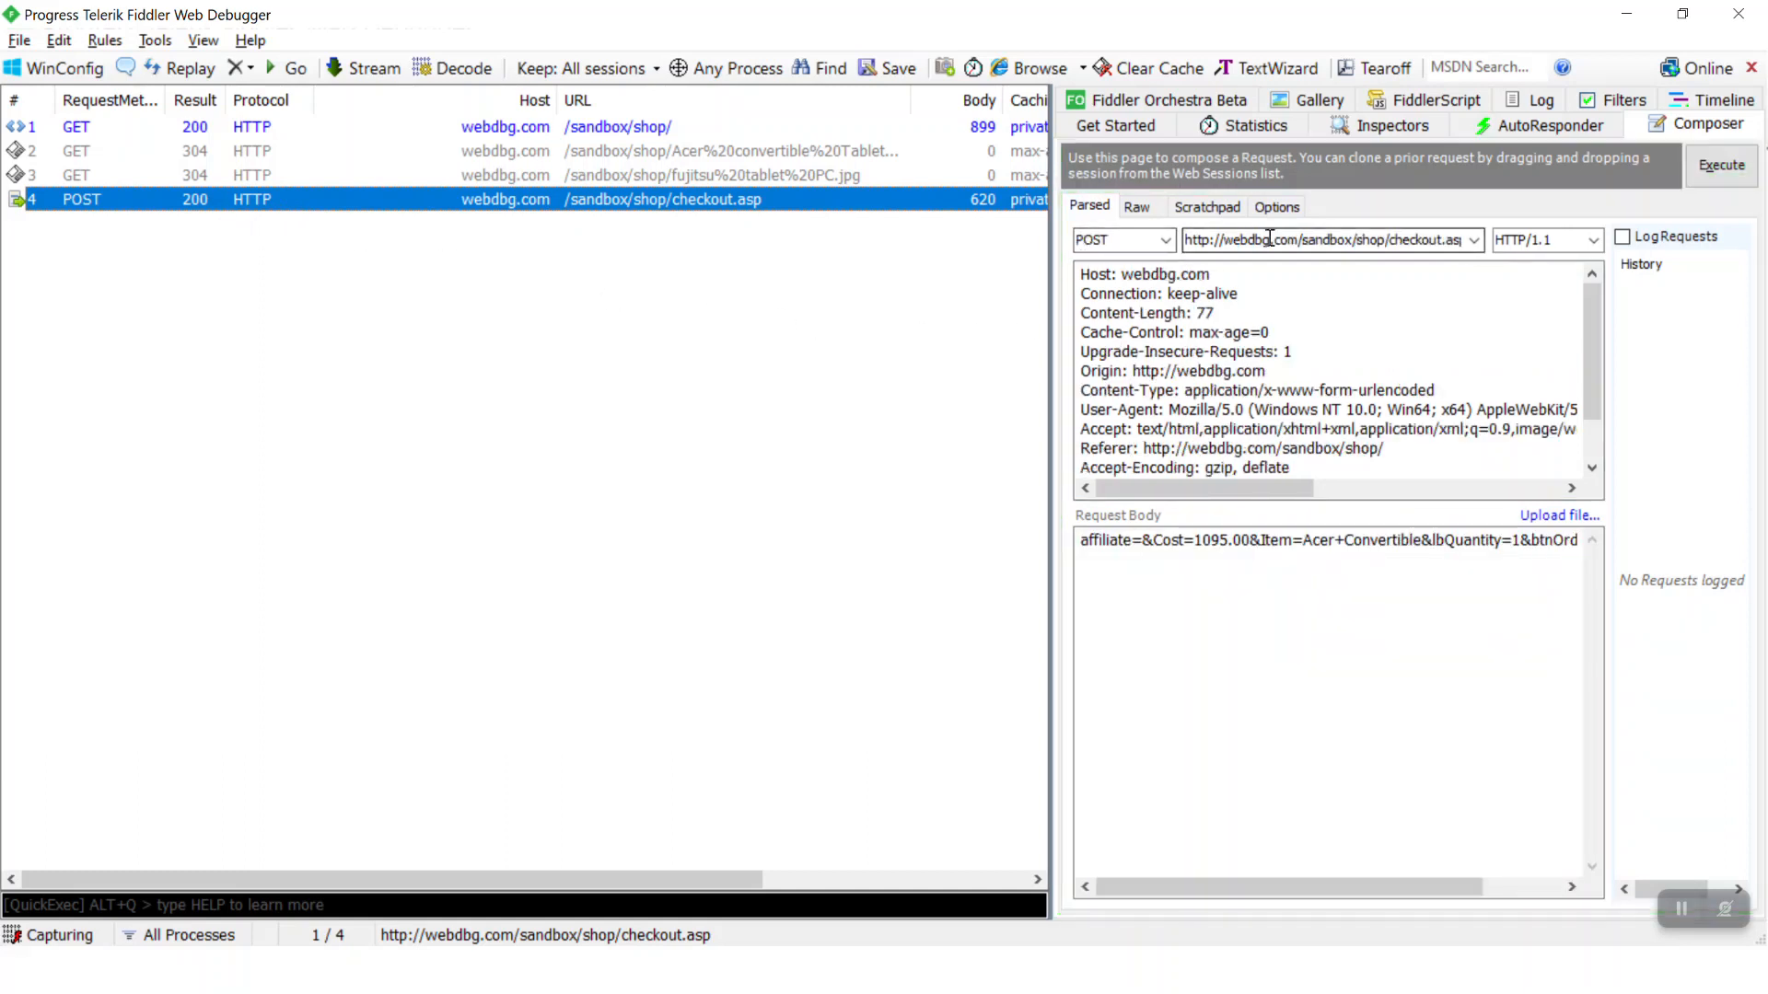
pyautogui.scroll(-3, 1289, 440)
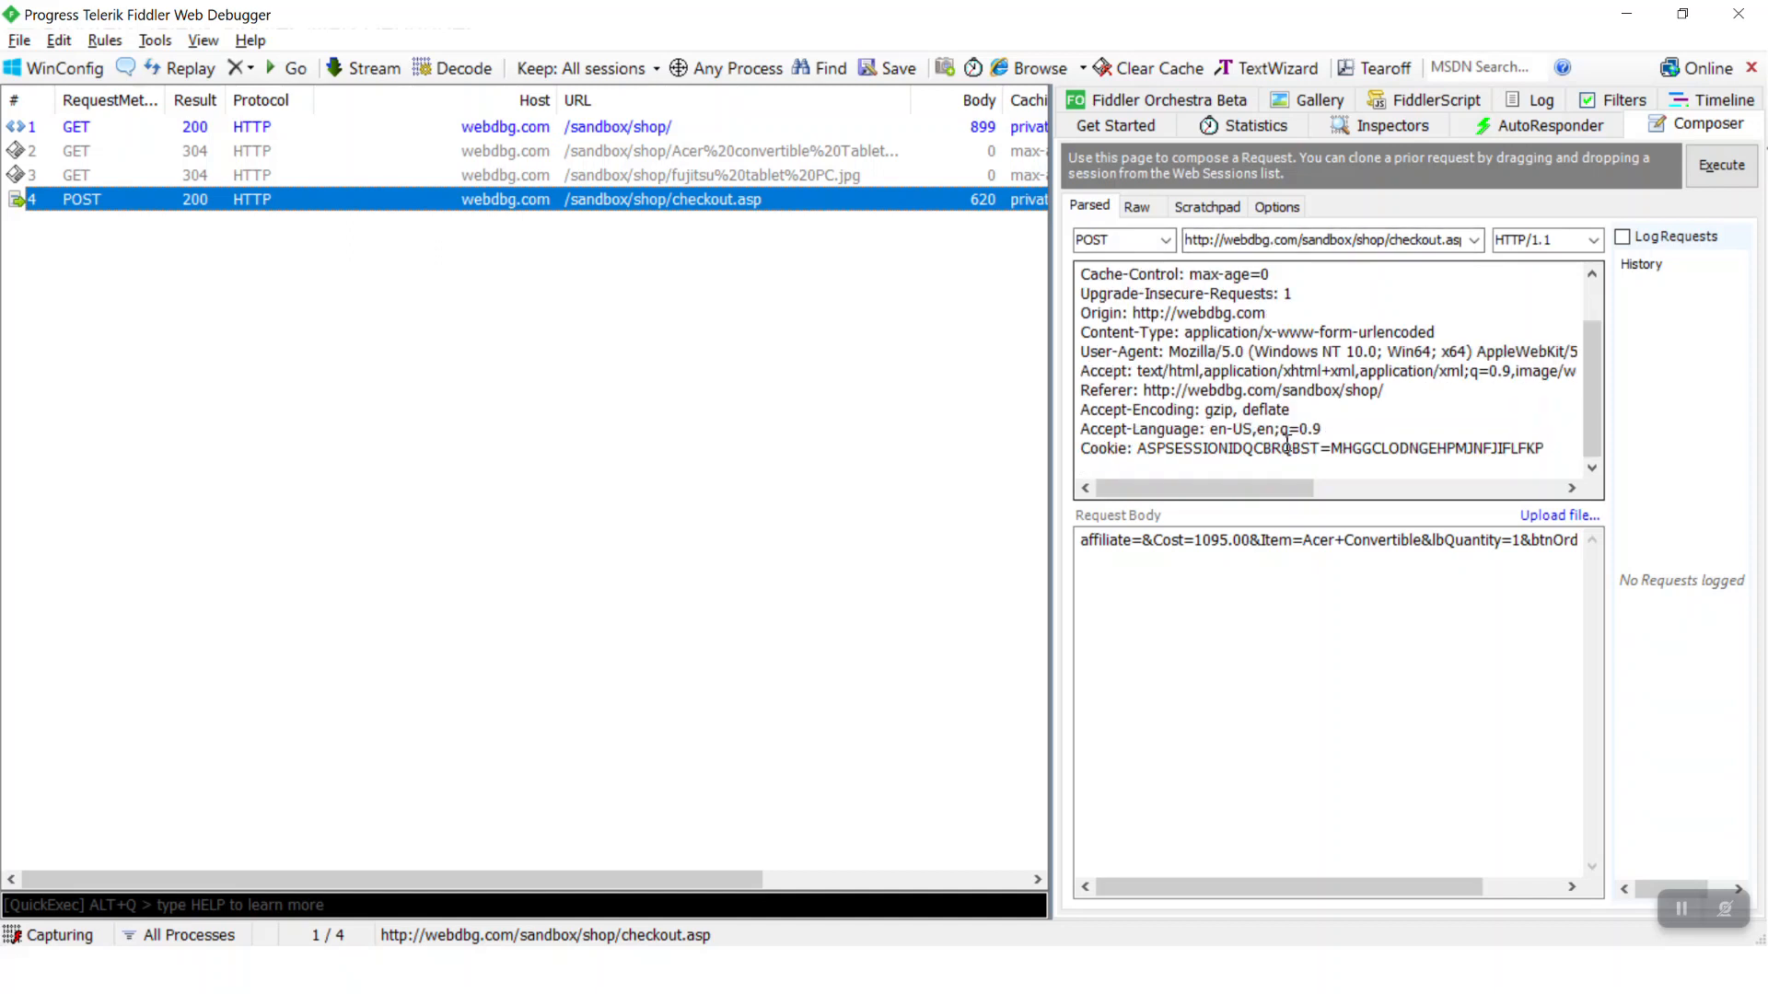
# Set the Cost parameter in the checkout request body to 1.00 and execute the modified request
pyautogui.click(1188, 556)
pyautogui.moveTo(1153, 542); pyautogui.dragTo(1254, 542)
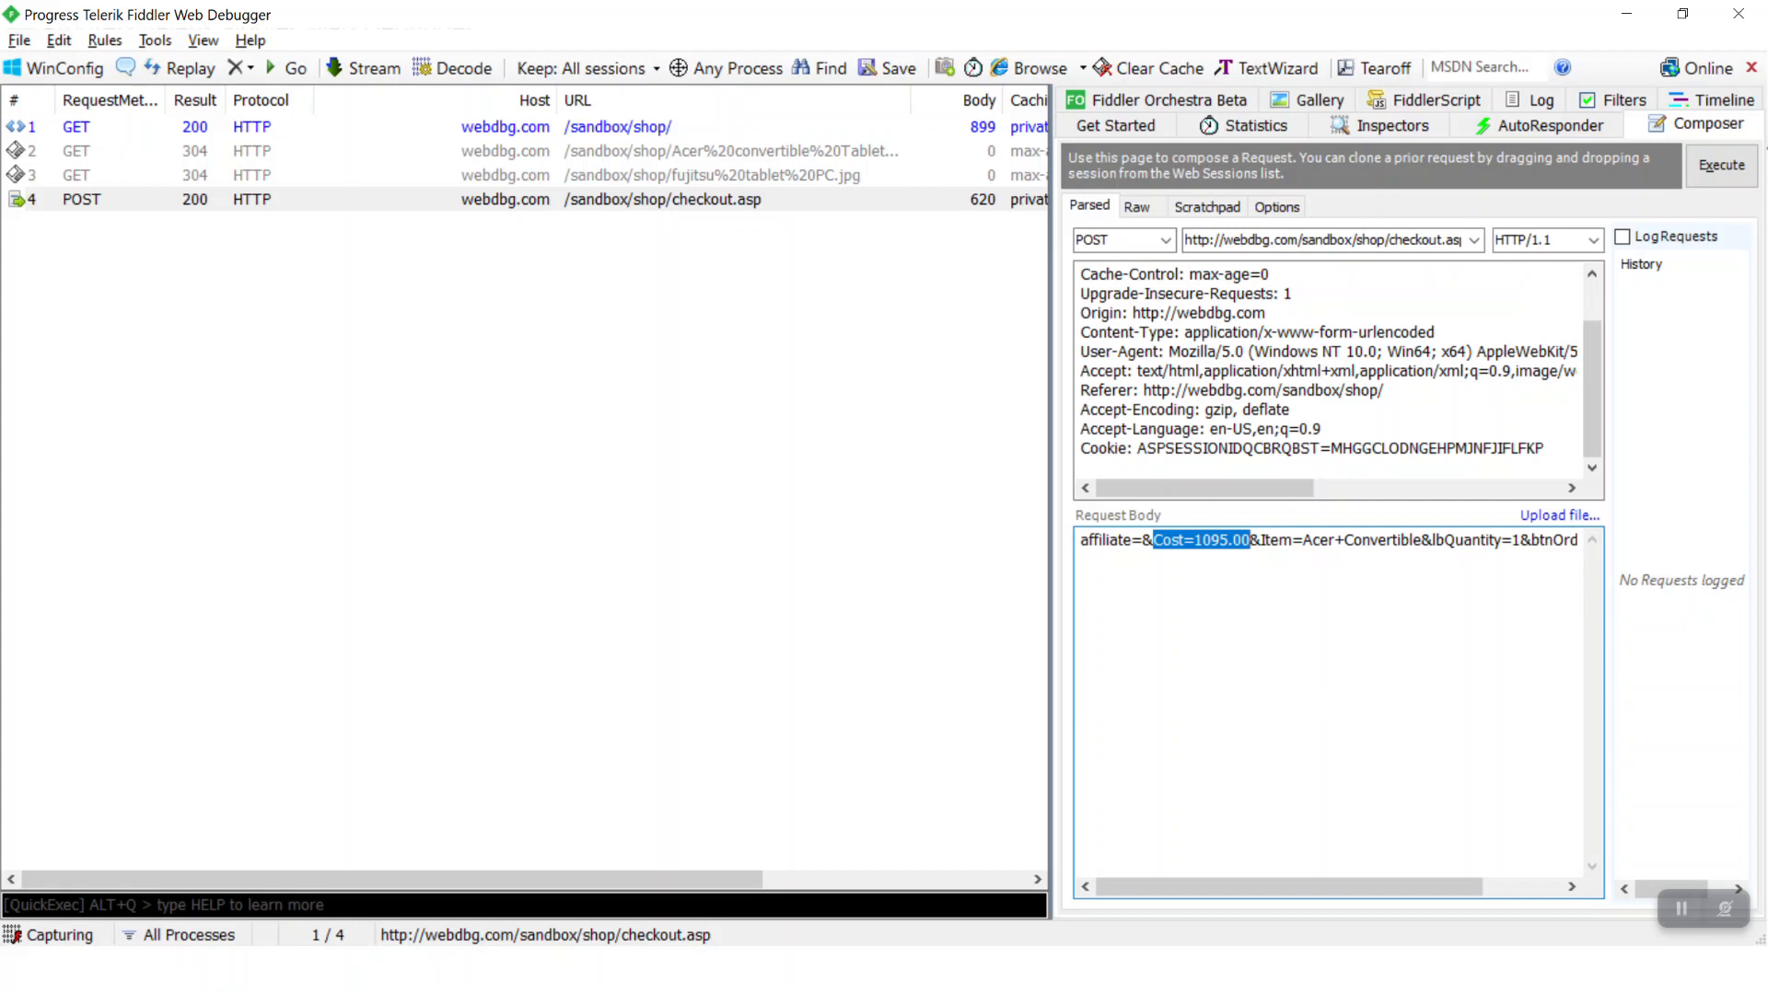
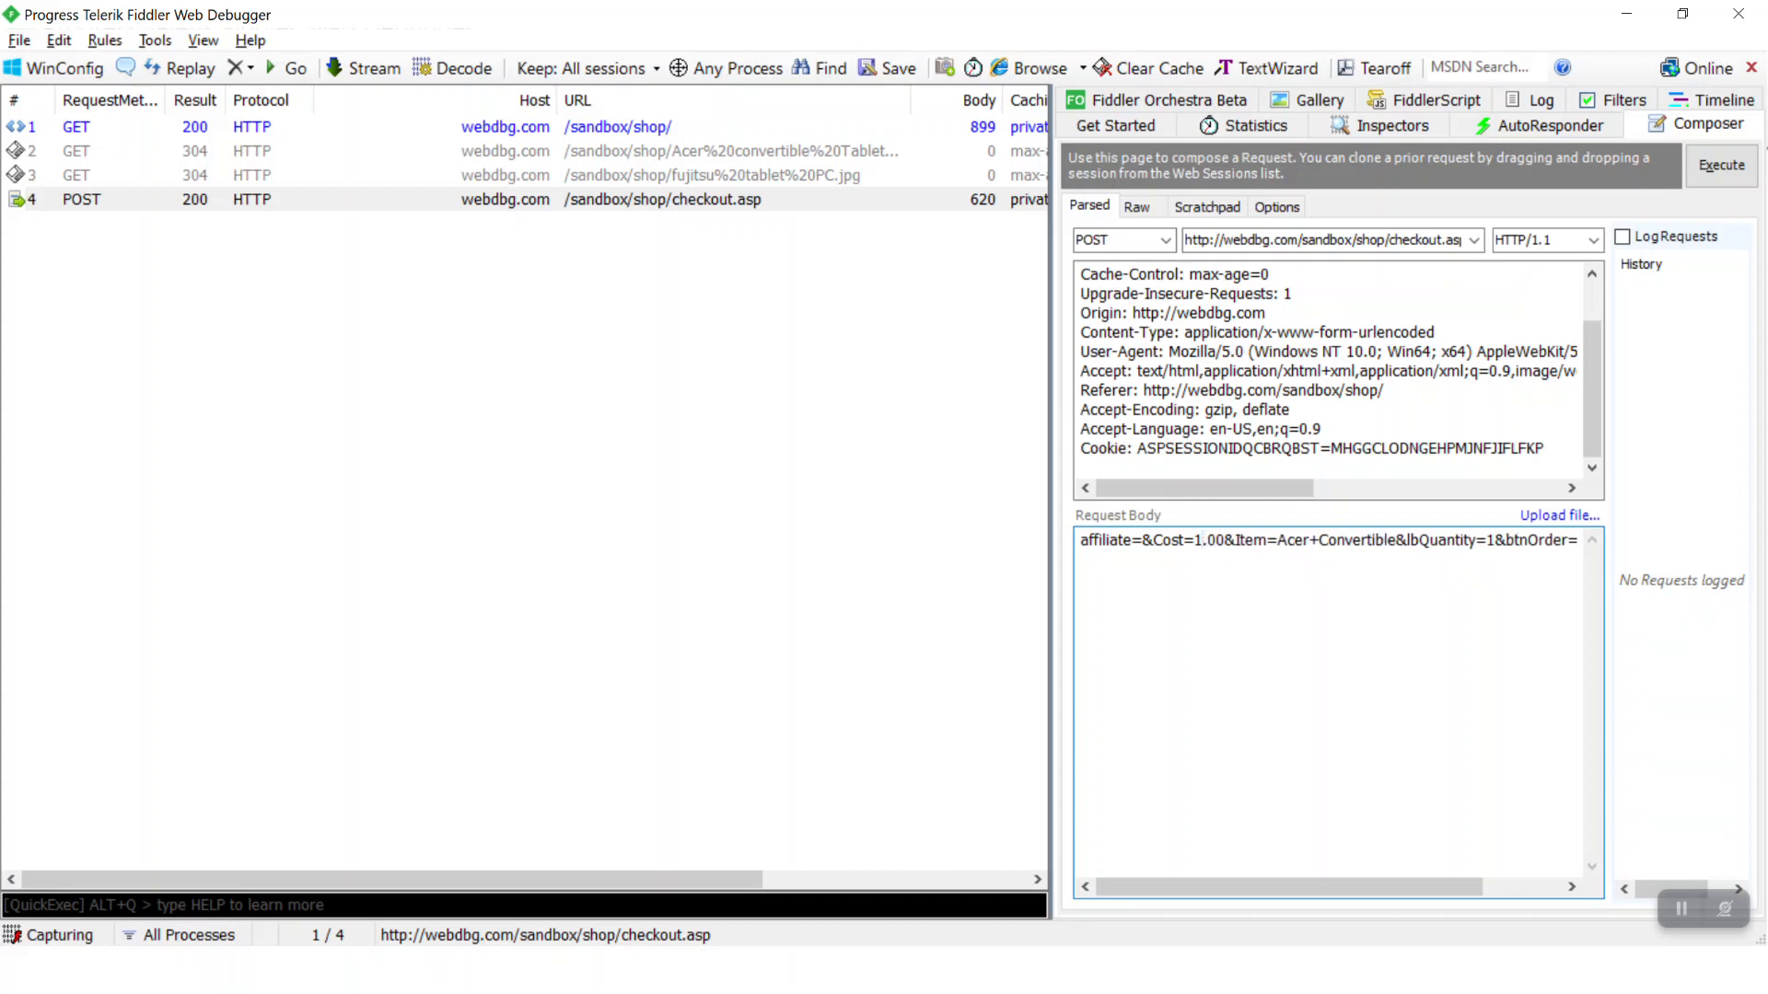
pyautogui.click(1719, 176)
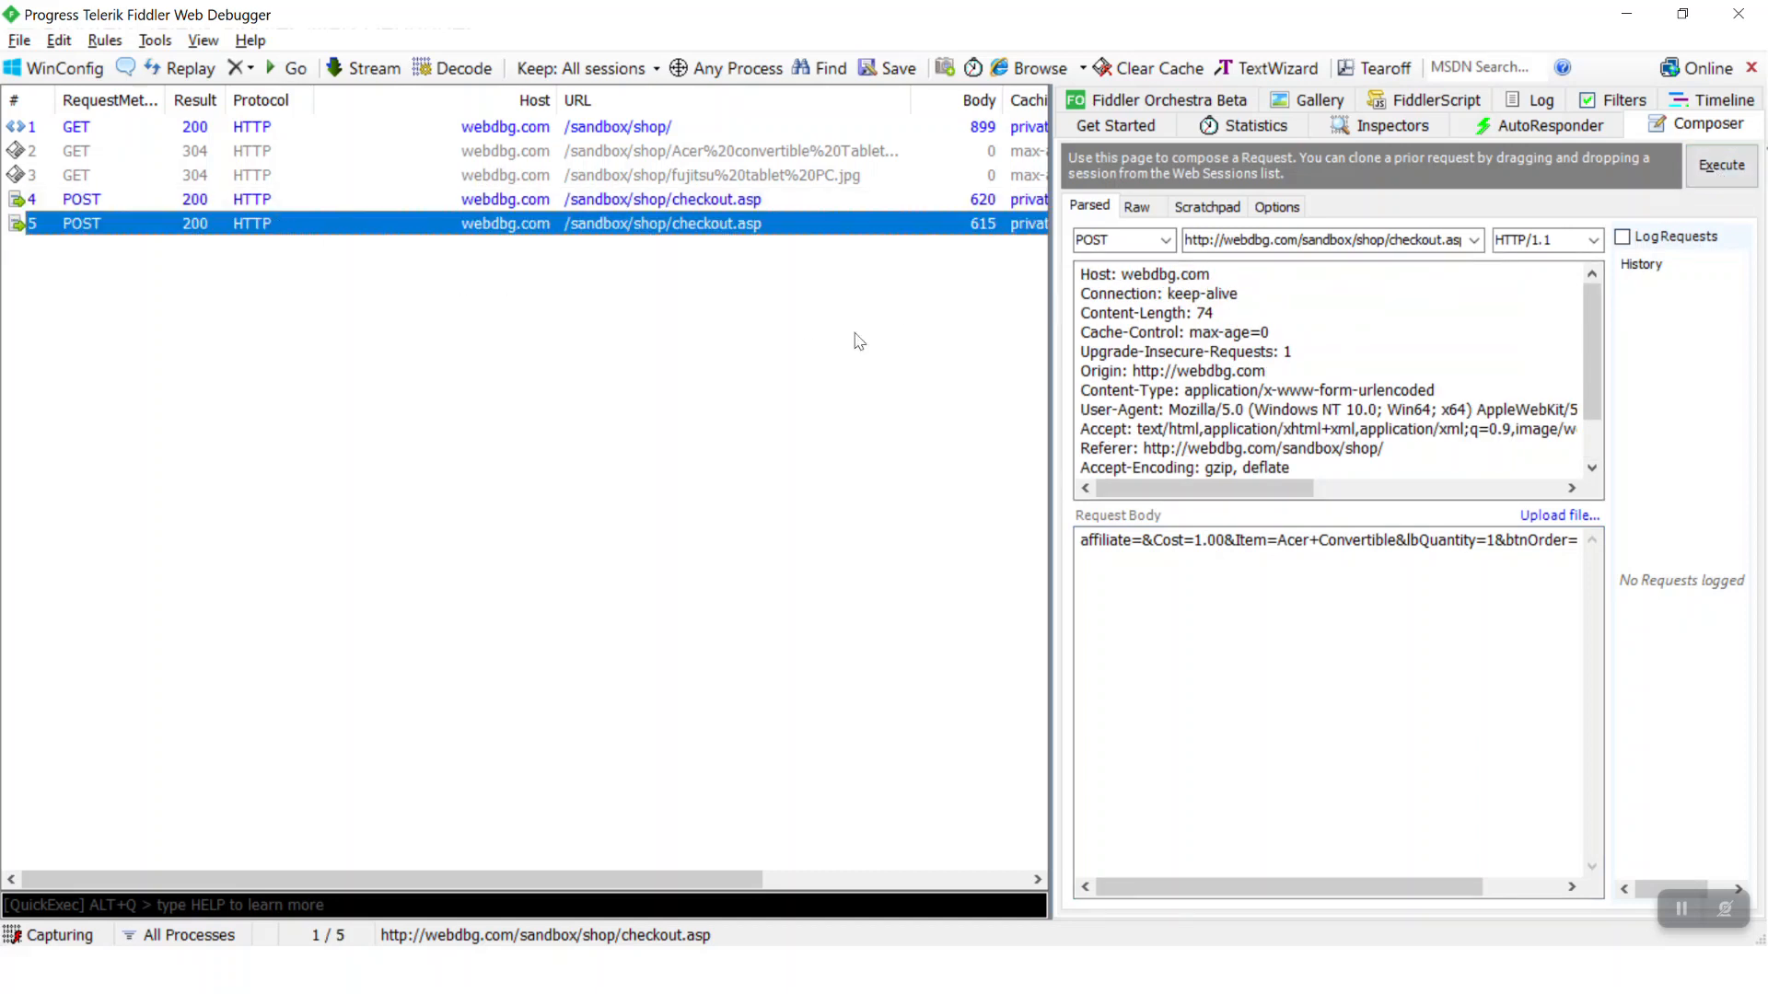
# Decode the modified checkout request's response and check the cost in its raw text using Notepad, closing Notepad when done
pyautogui.click(1392, 125)
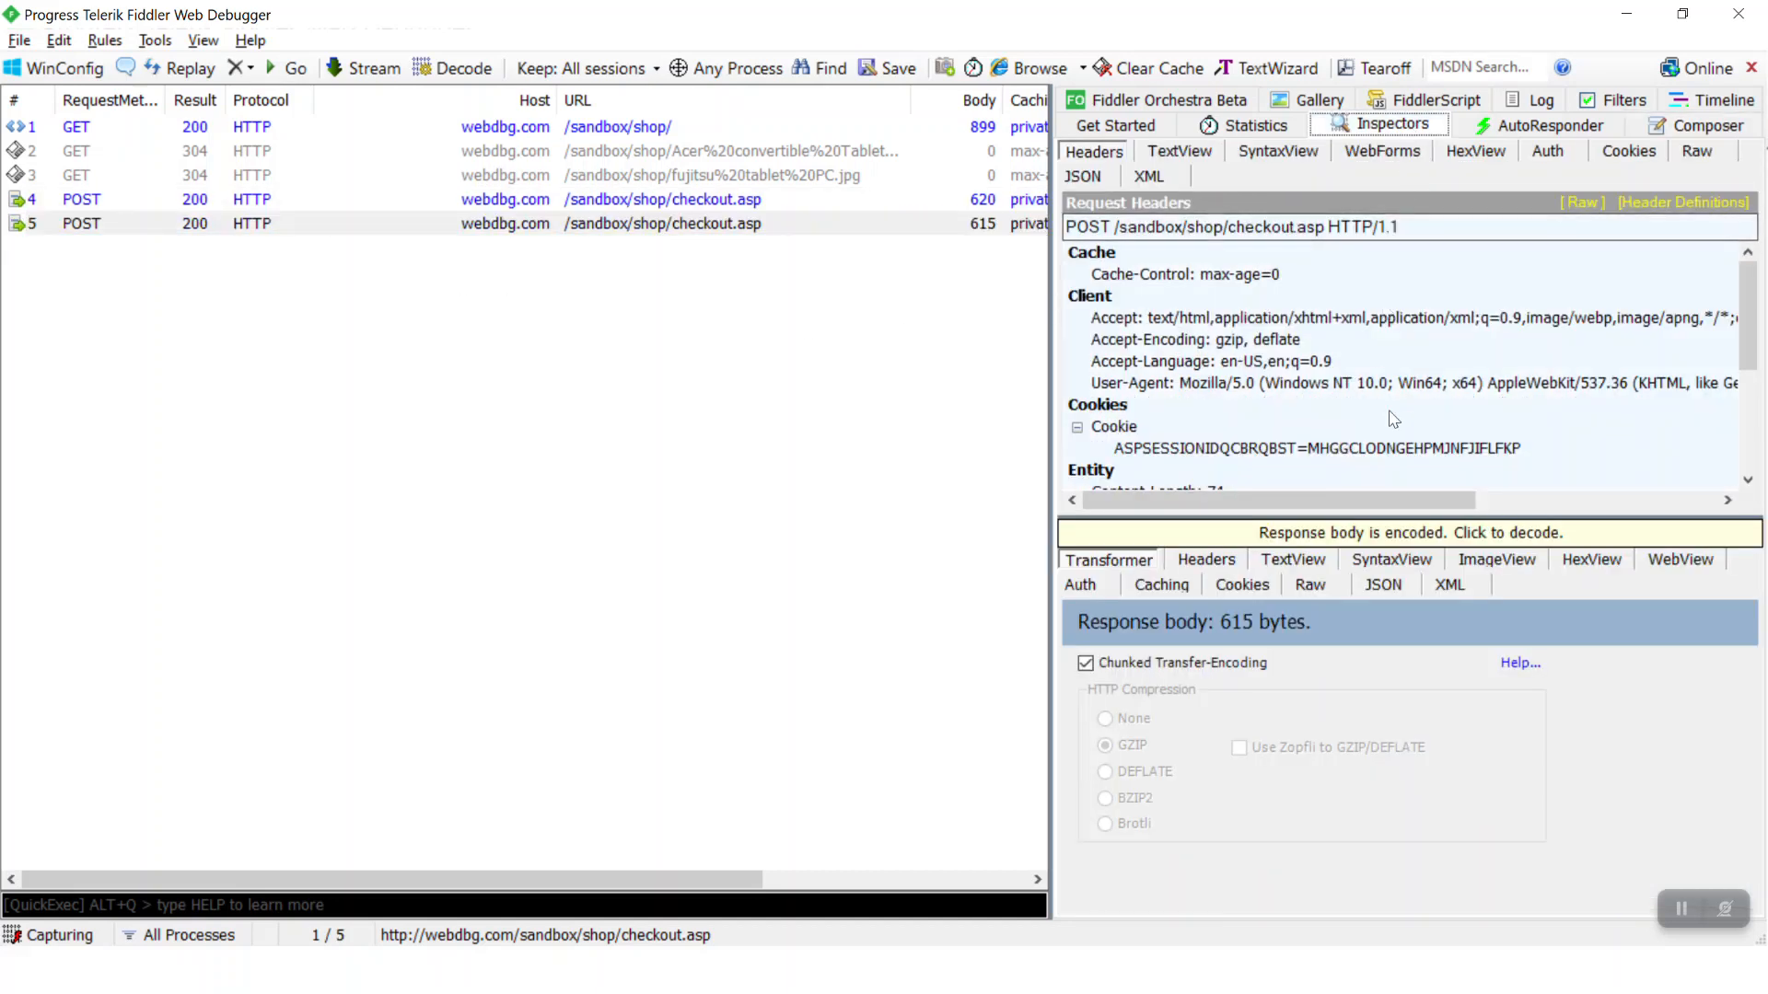
pyautogui.click(1372, 533)
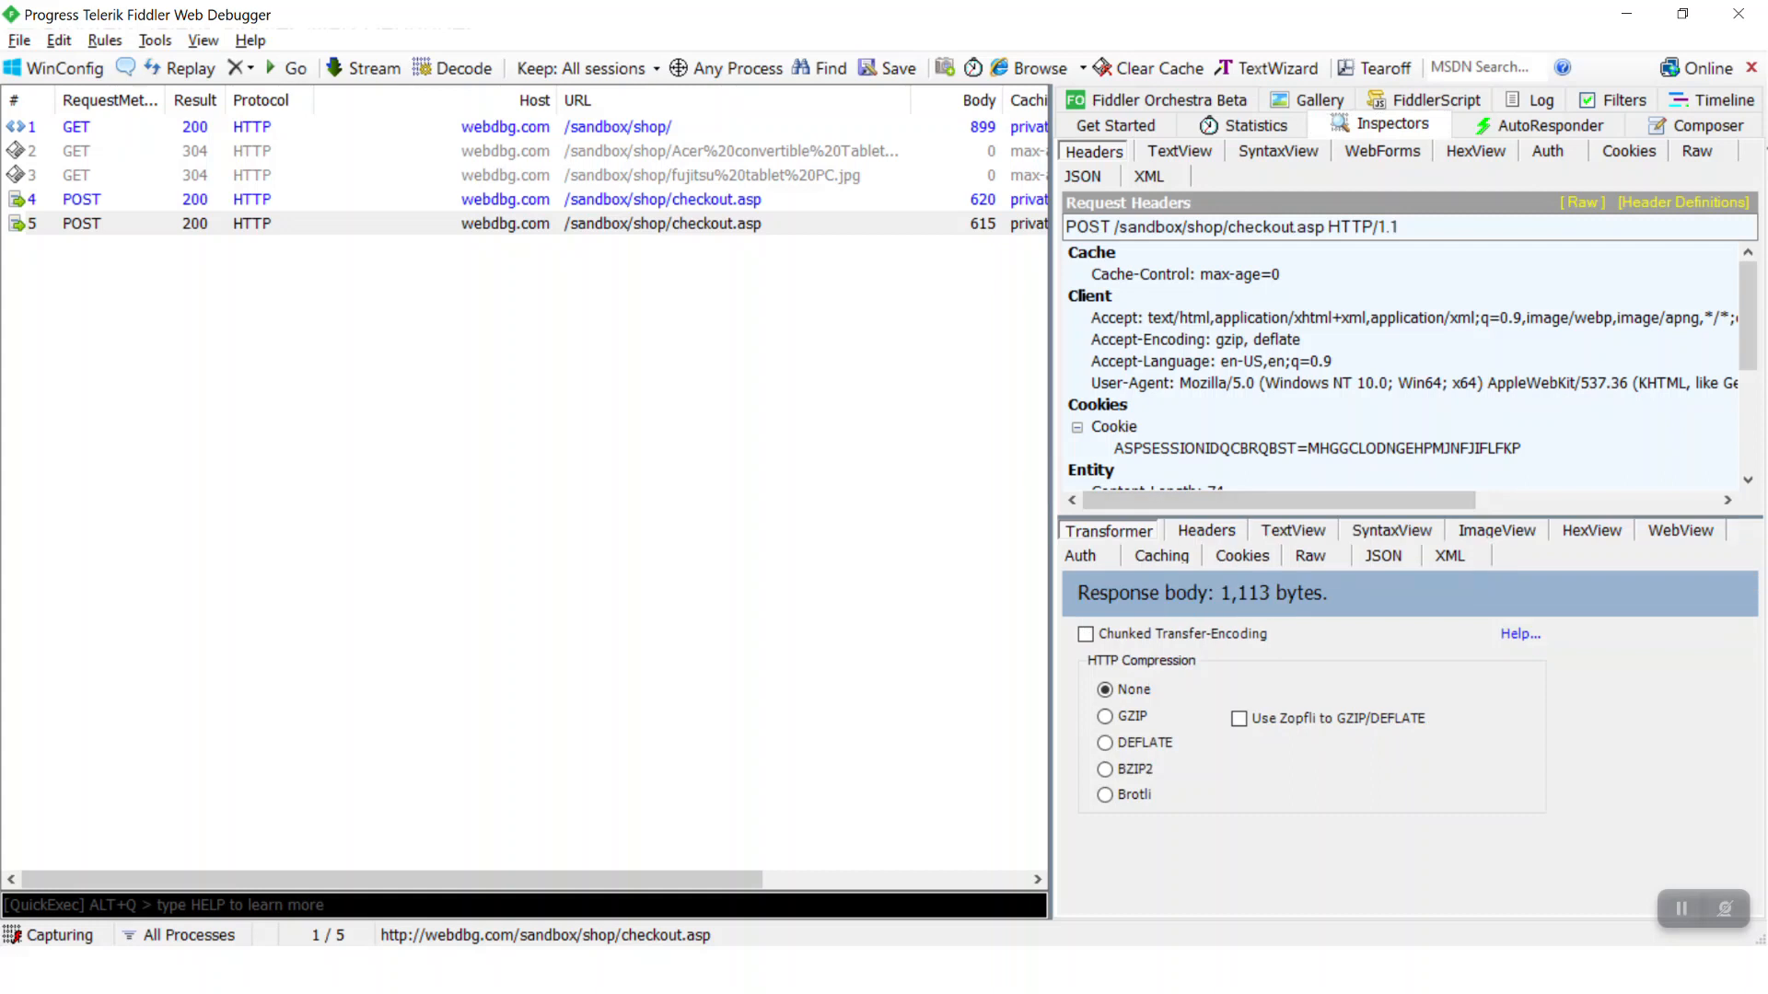
pyautogui.click(1312, 556)
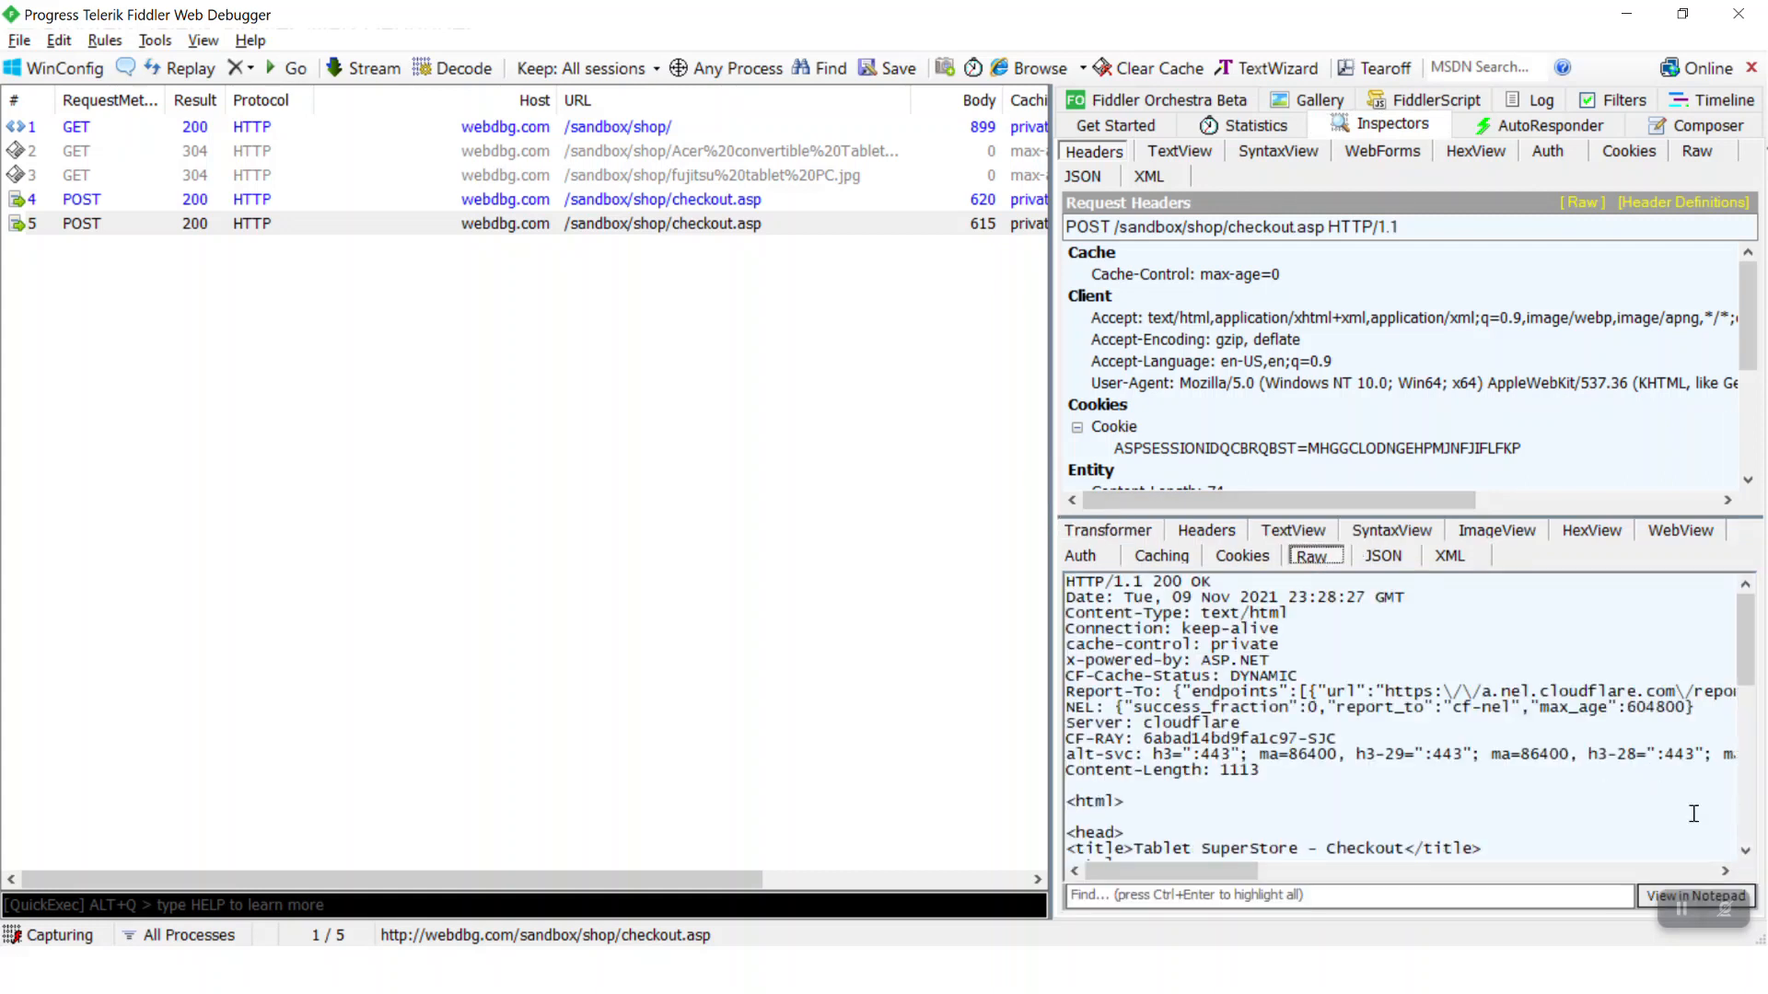
pyautogui.click(1657, 895)
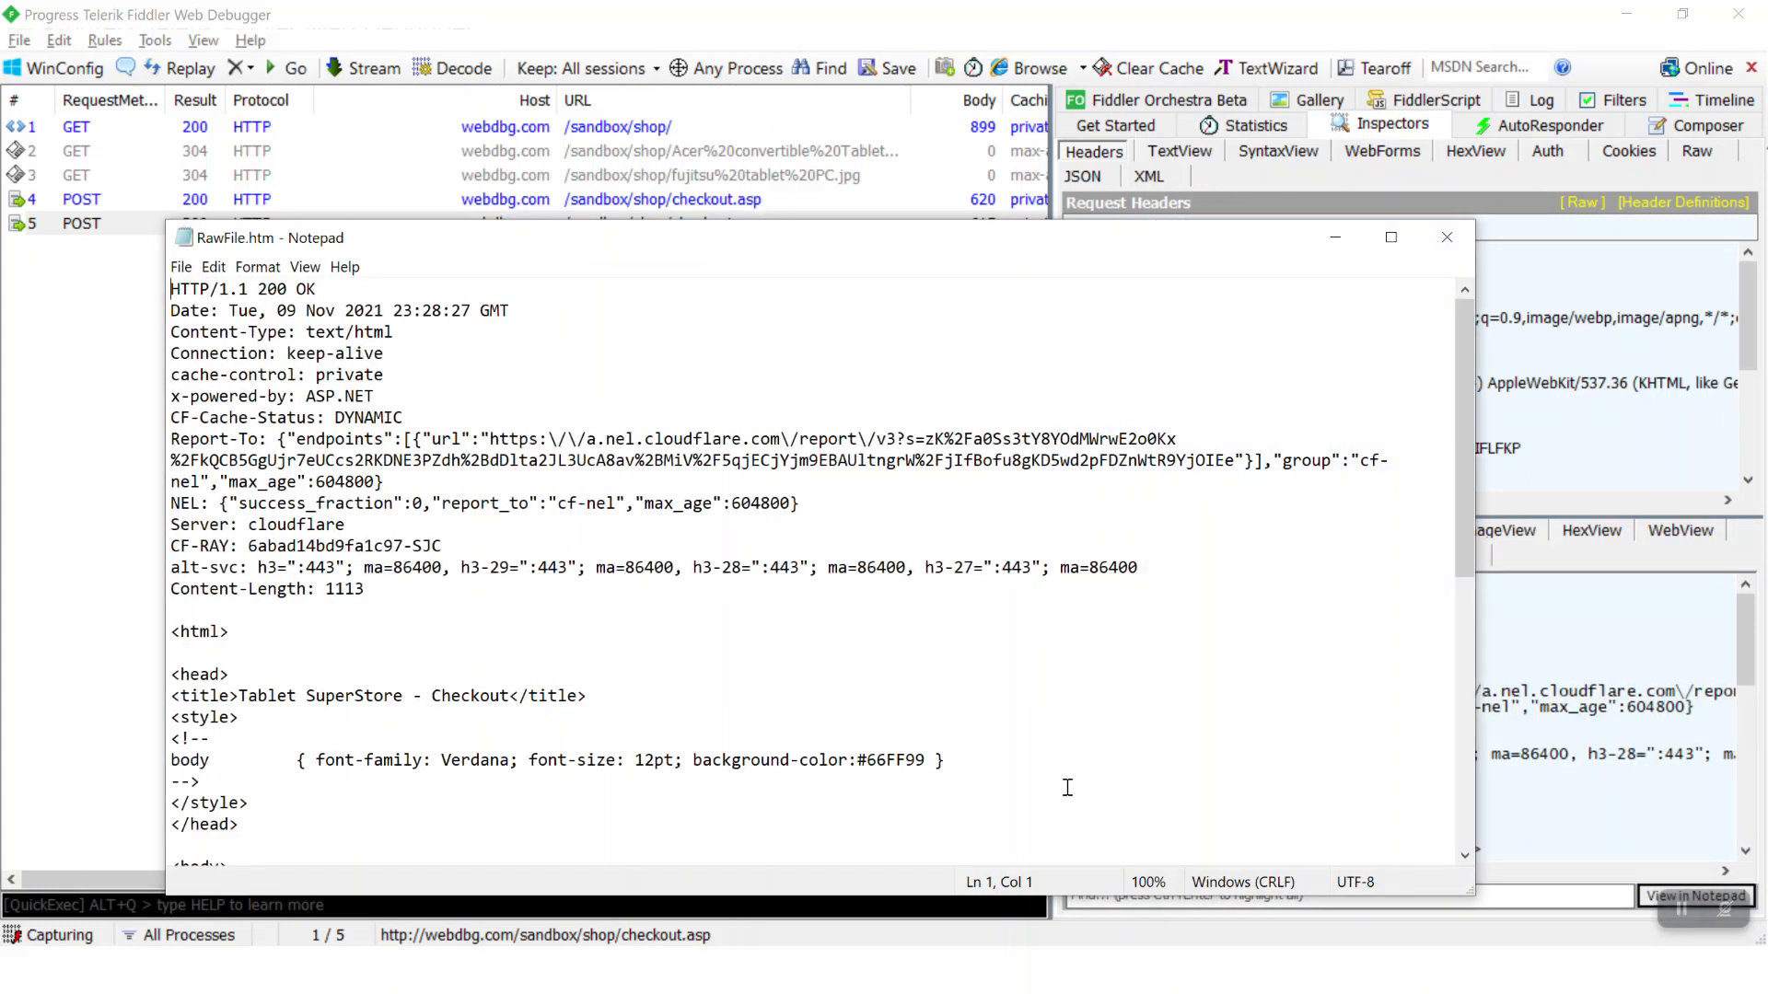
pyautogui.scroll(-6, 773, 734)
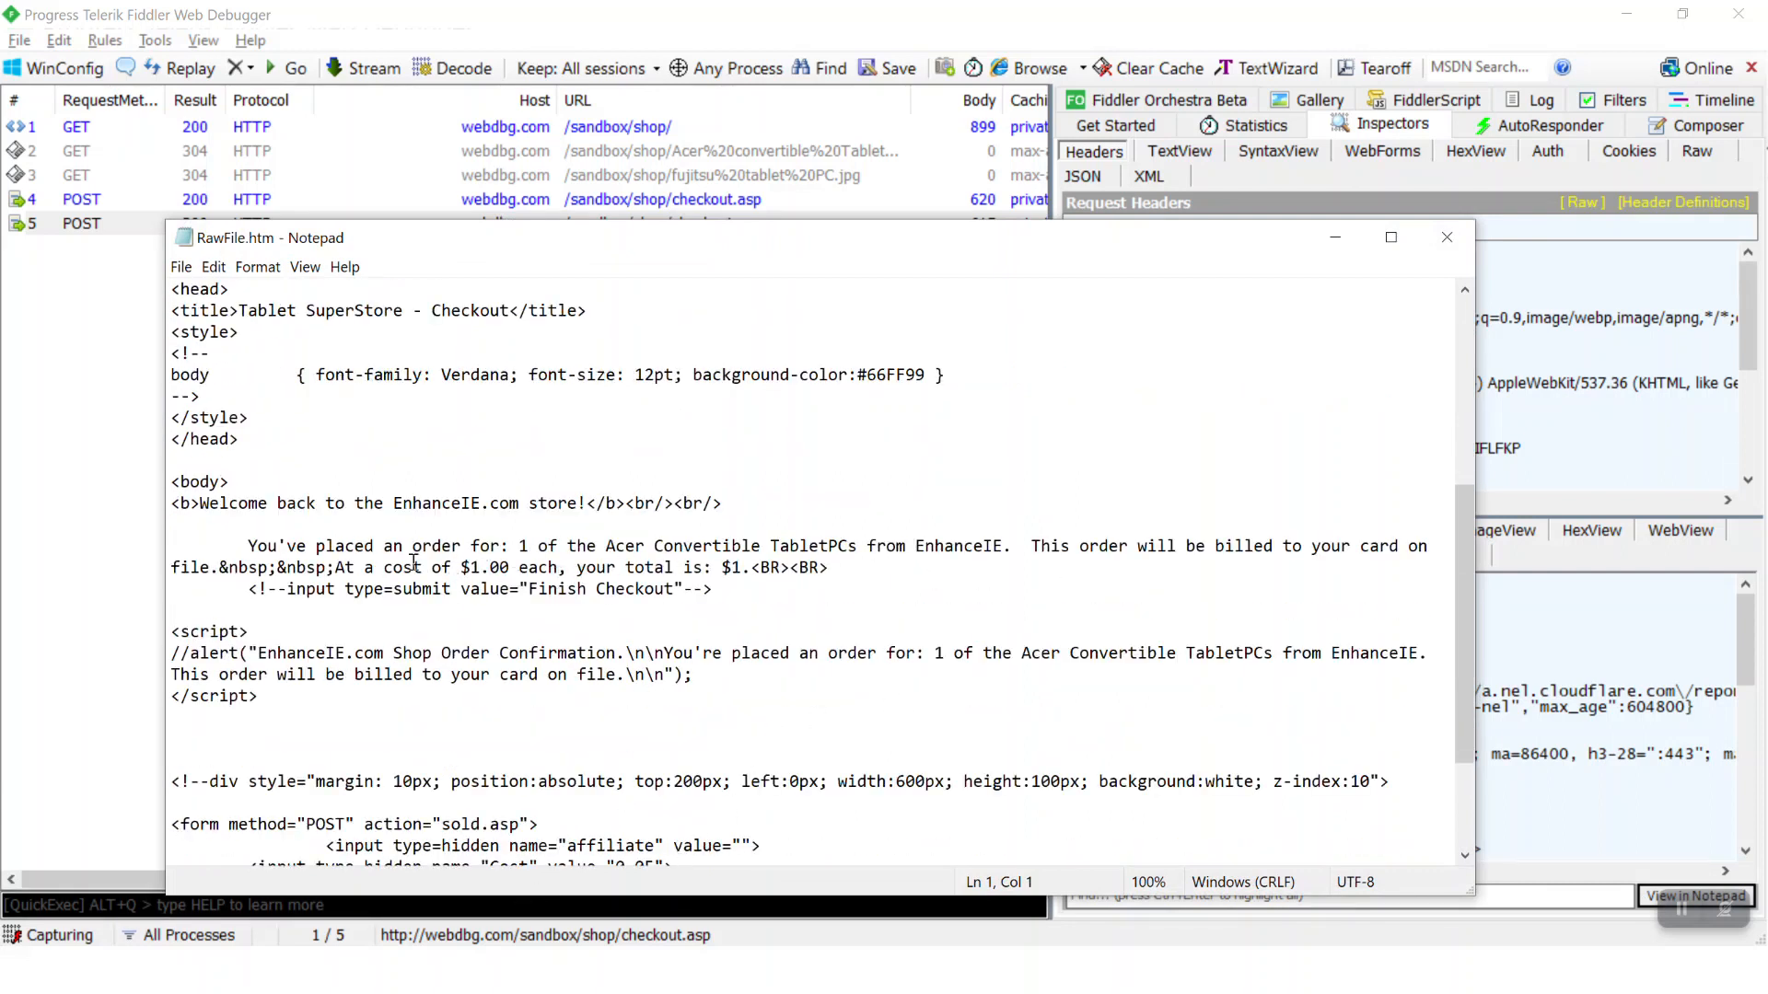
pyautogui.moveTo(376, 568); pyautogui.dragTo(558, 568)
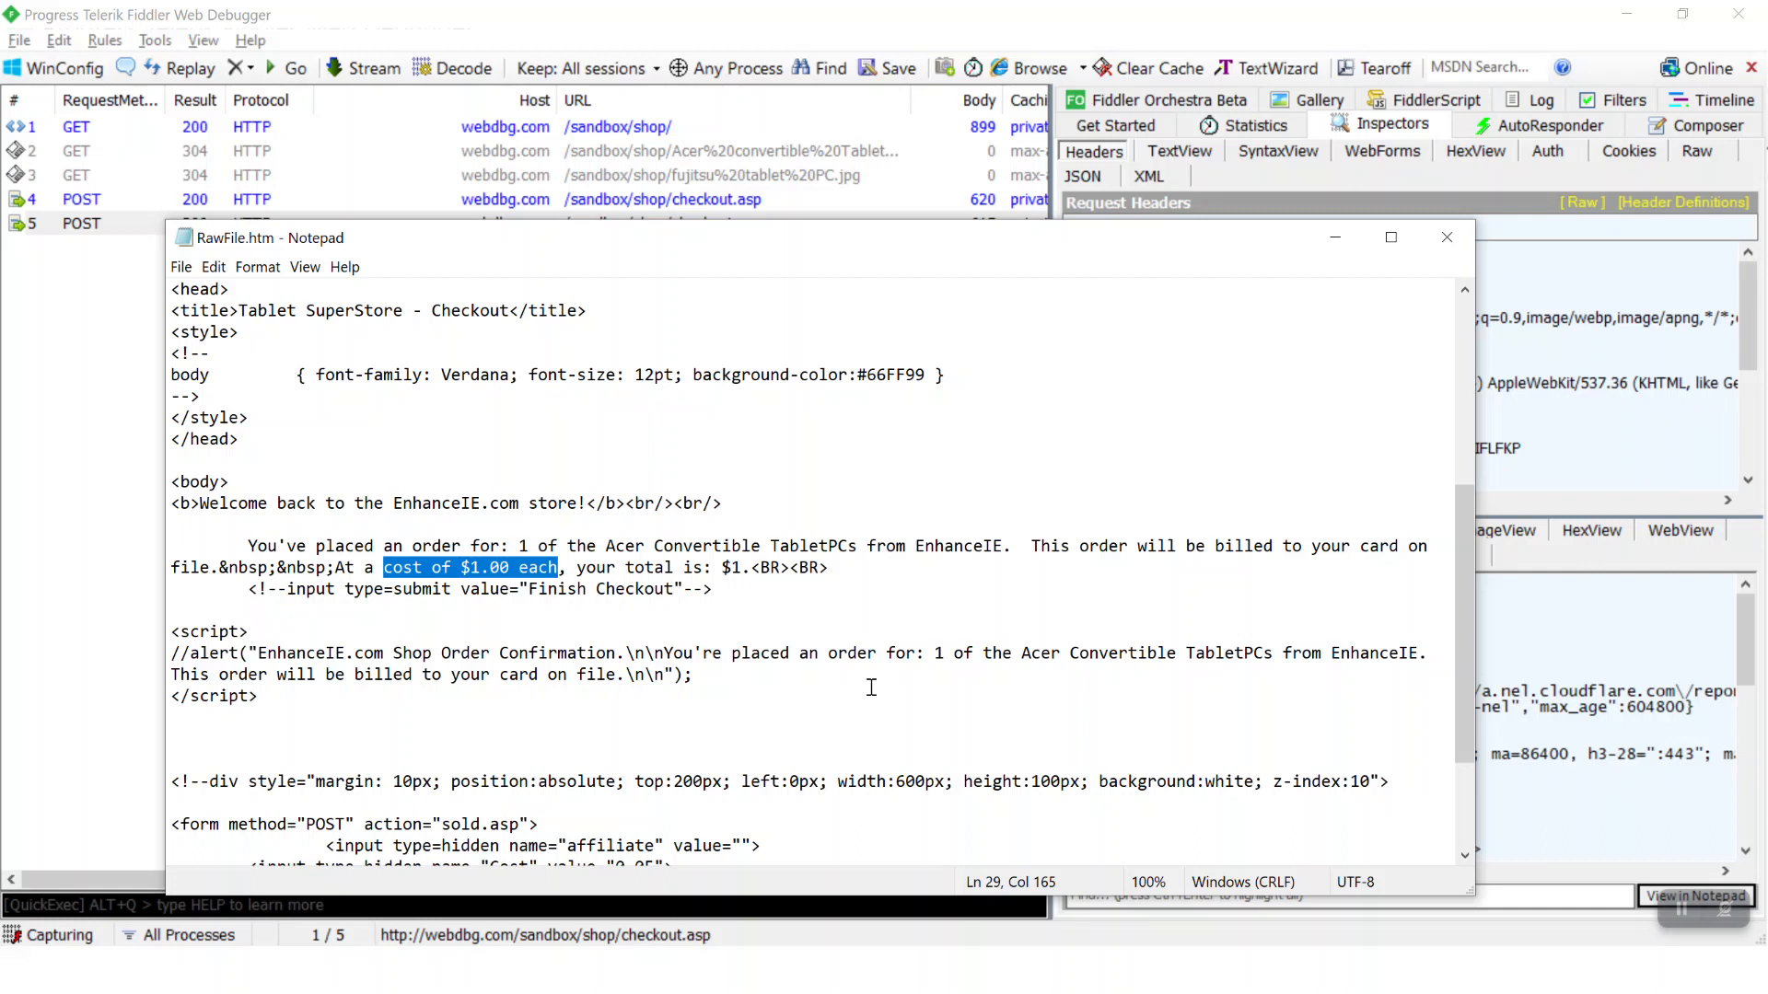
pyautogui.click(1446, 237)
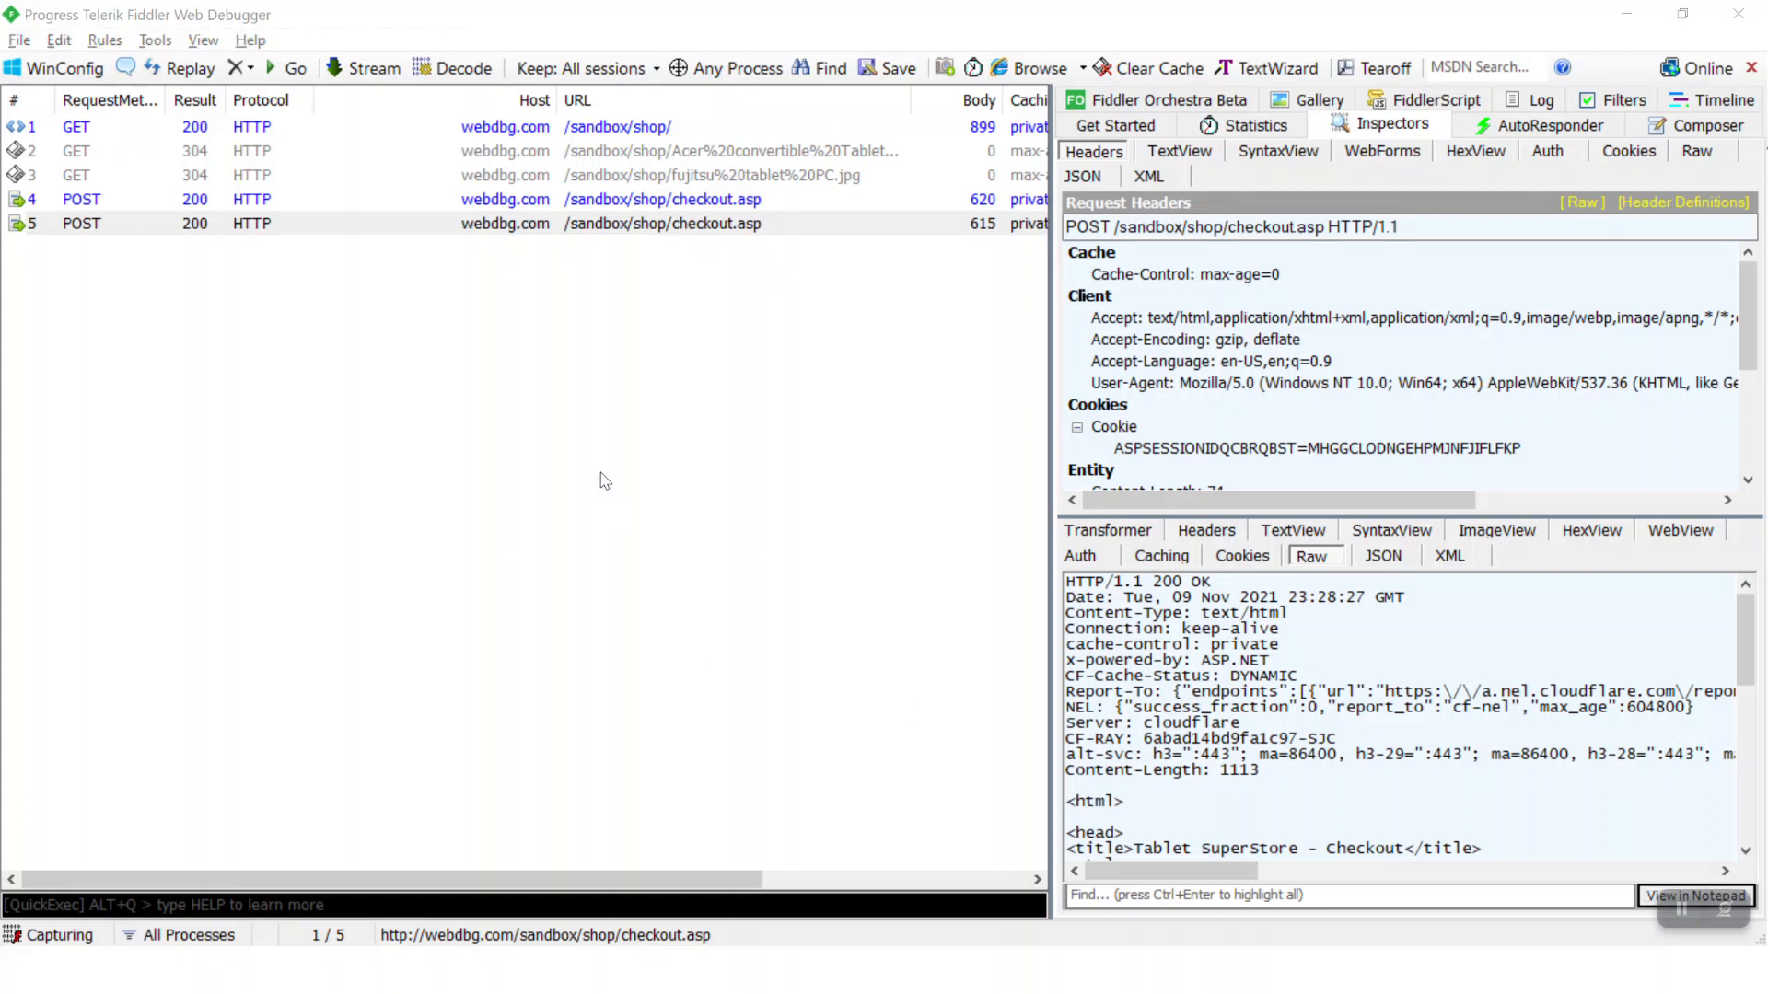
# Switch to the PowerPoint slide show to review the Composer slide, and return to Fiddler
pyautogui.hotkey('alt', 'Tab')
pyautogui.press('Tab')
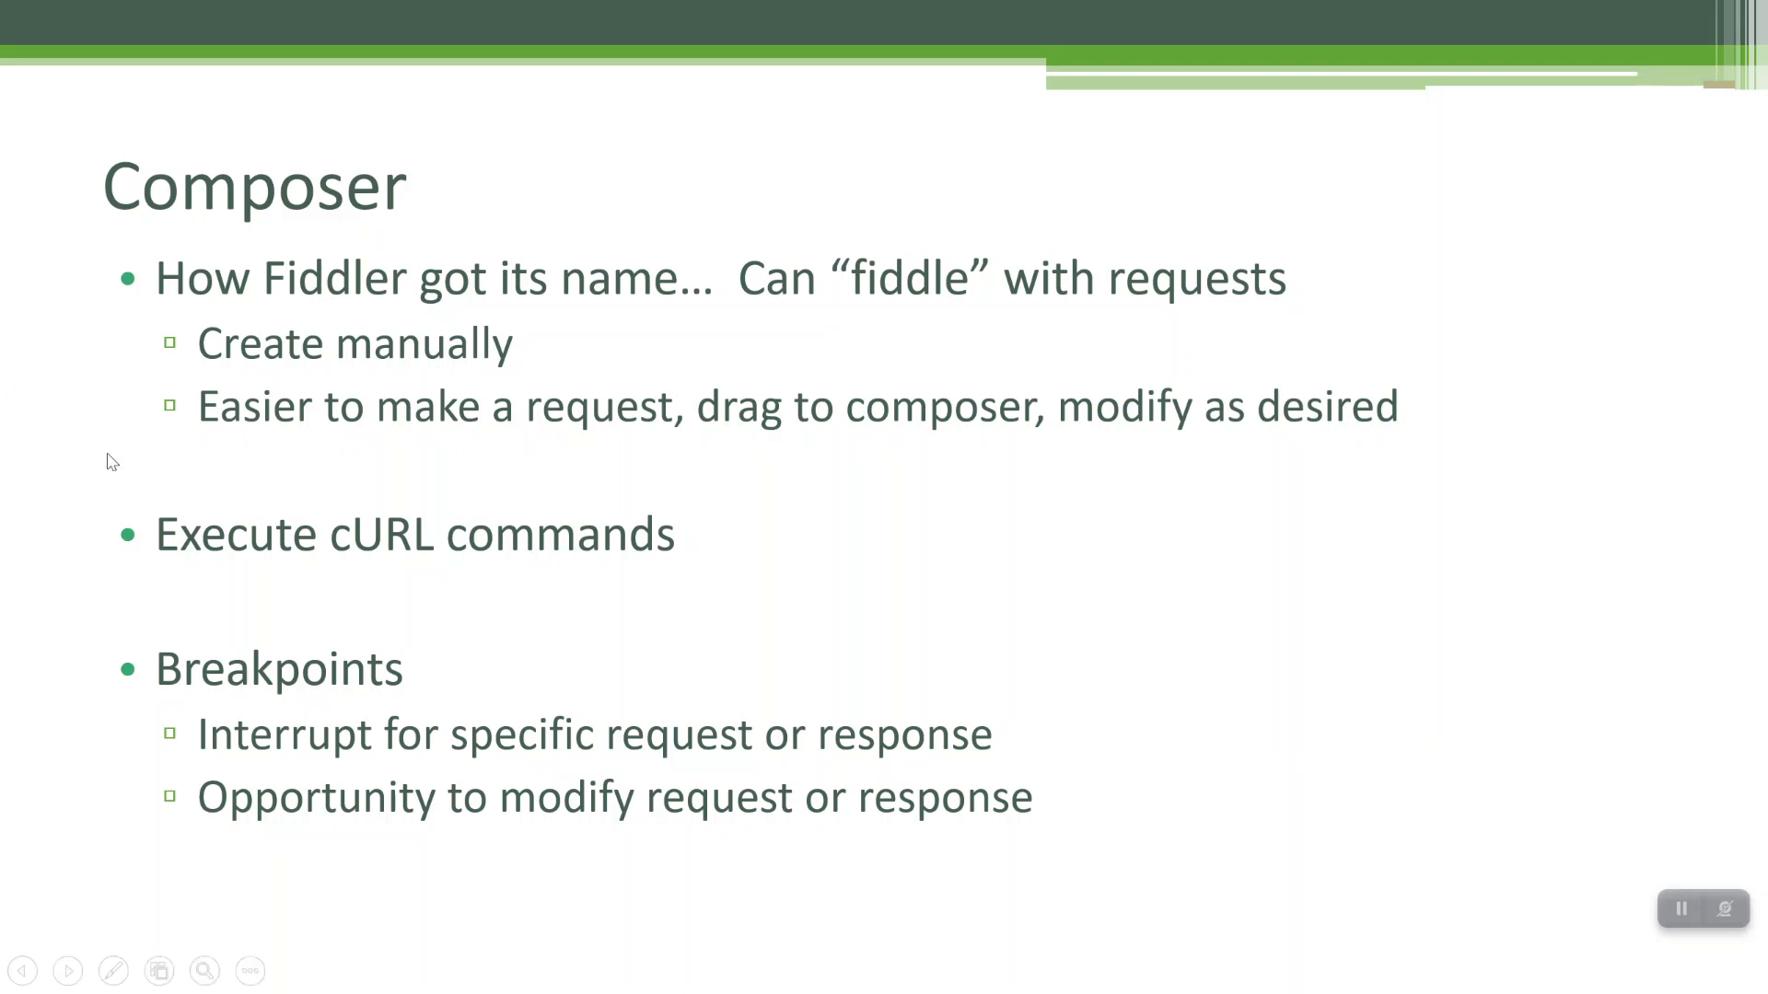
pyautogui.hotkey('alt', 'Tab')
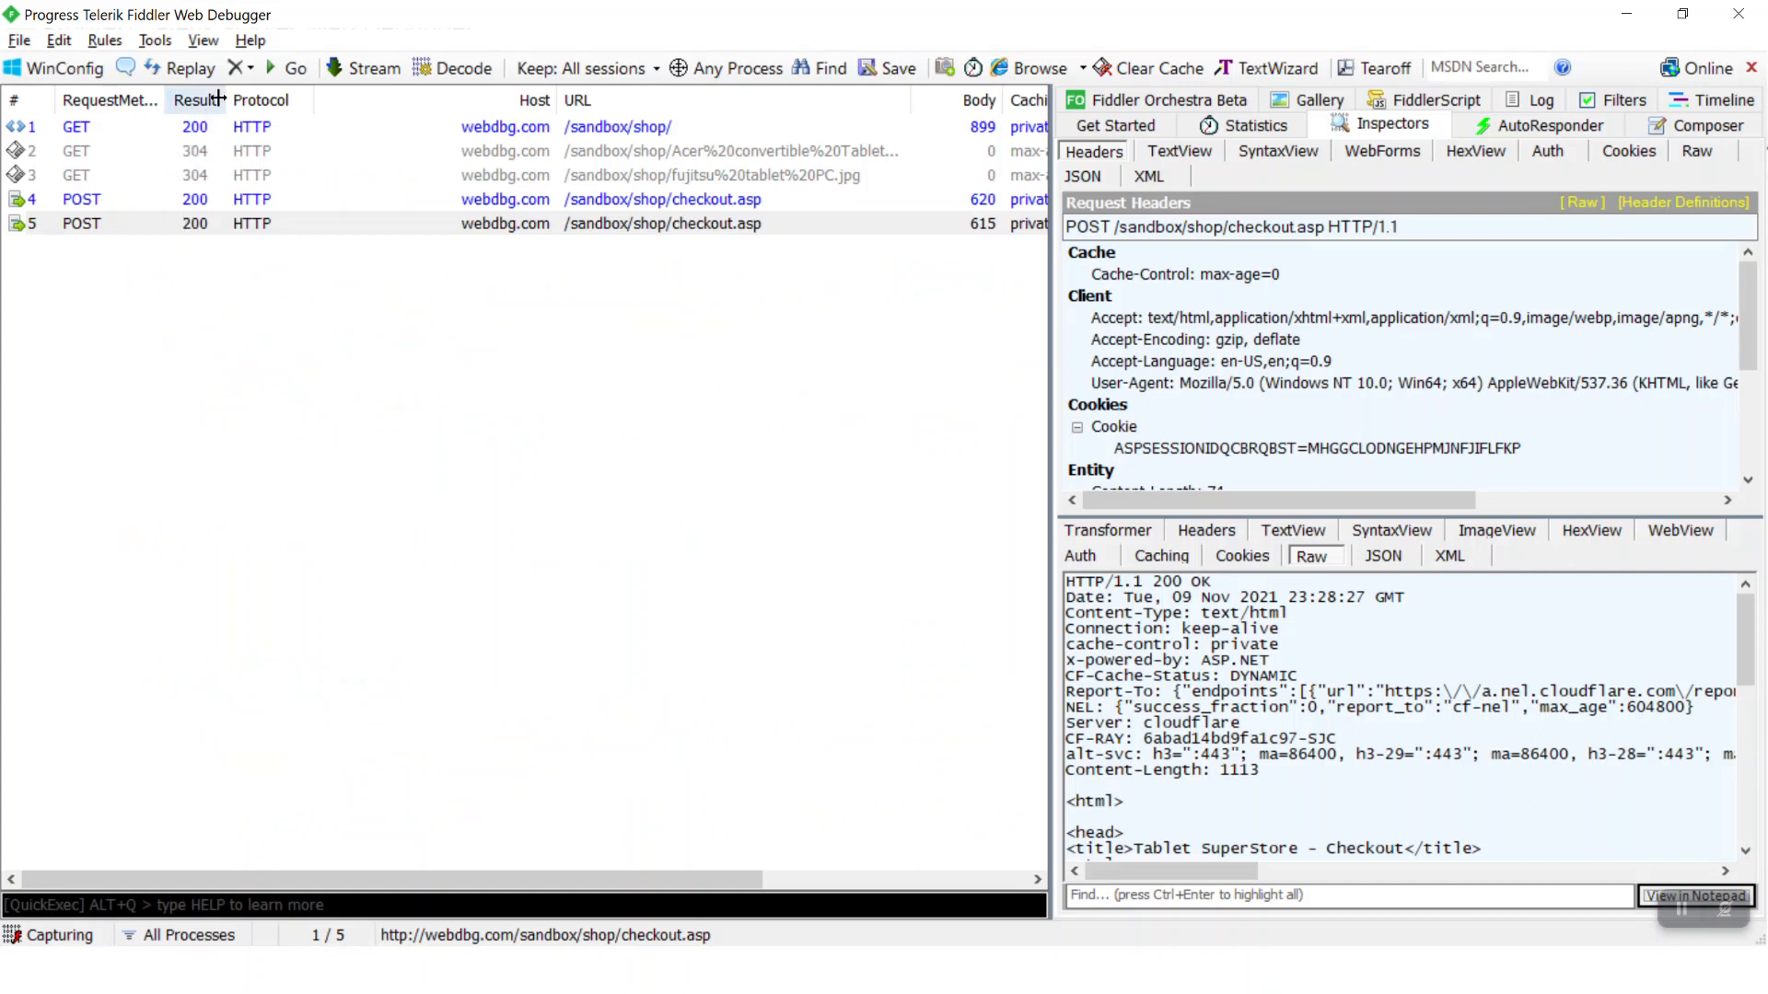
# Remove all captured sessions and open the Composer's Scratchpad
pyautogui.click(243, 70)
pyautogui.click(276, 102)
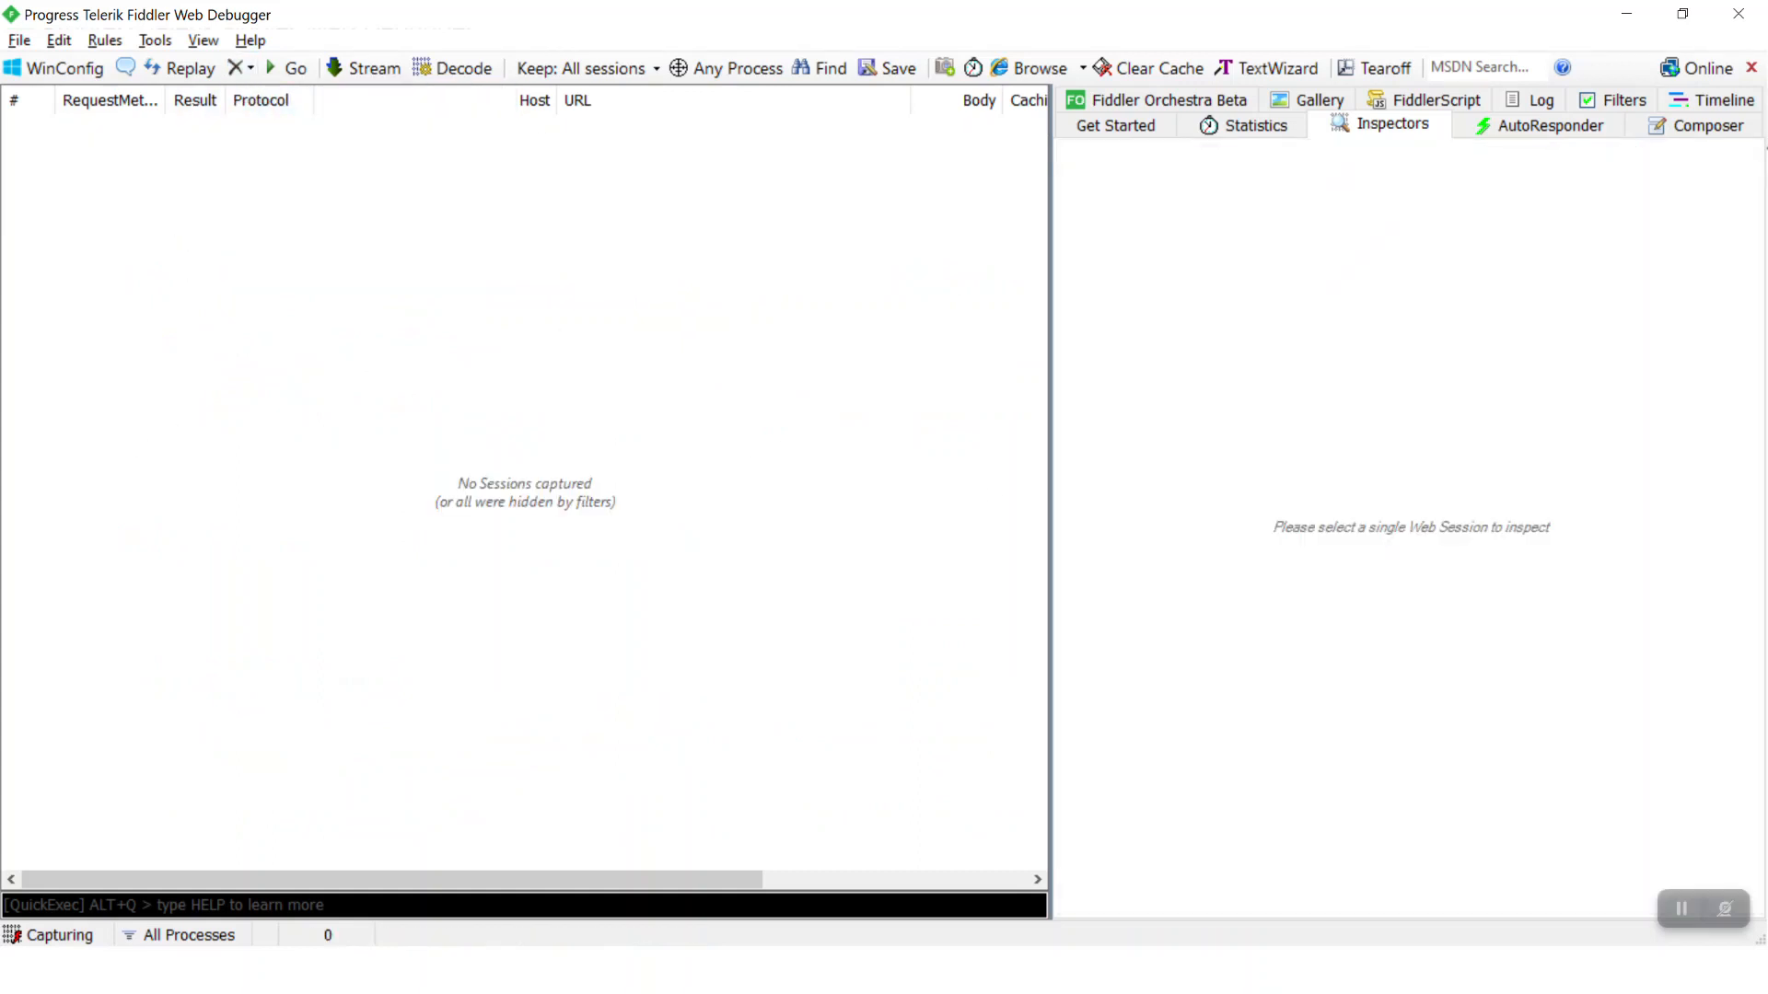
pyautogui.click(1688, 126)
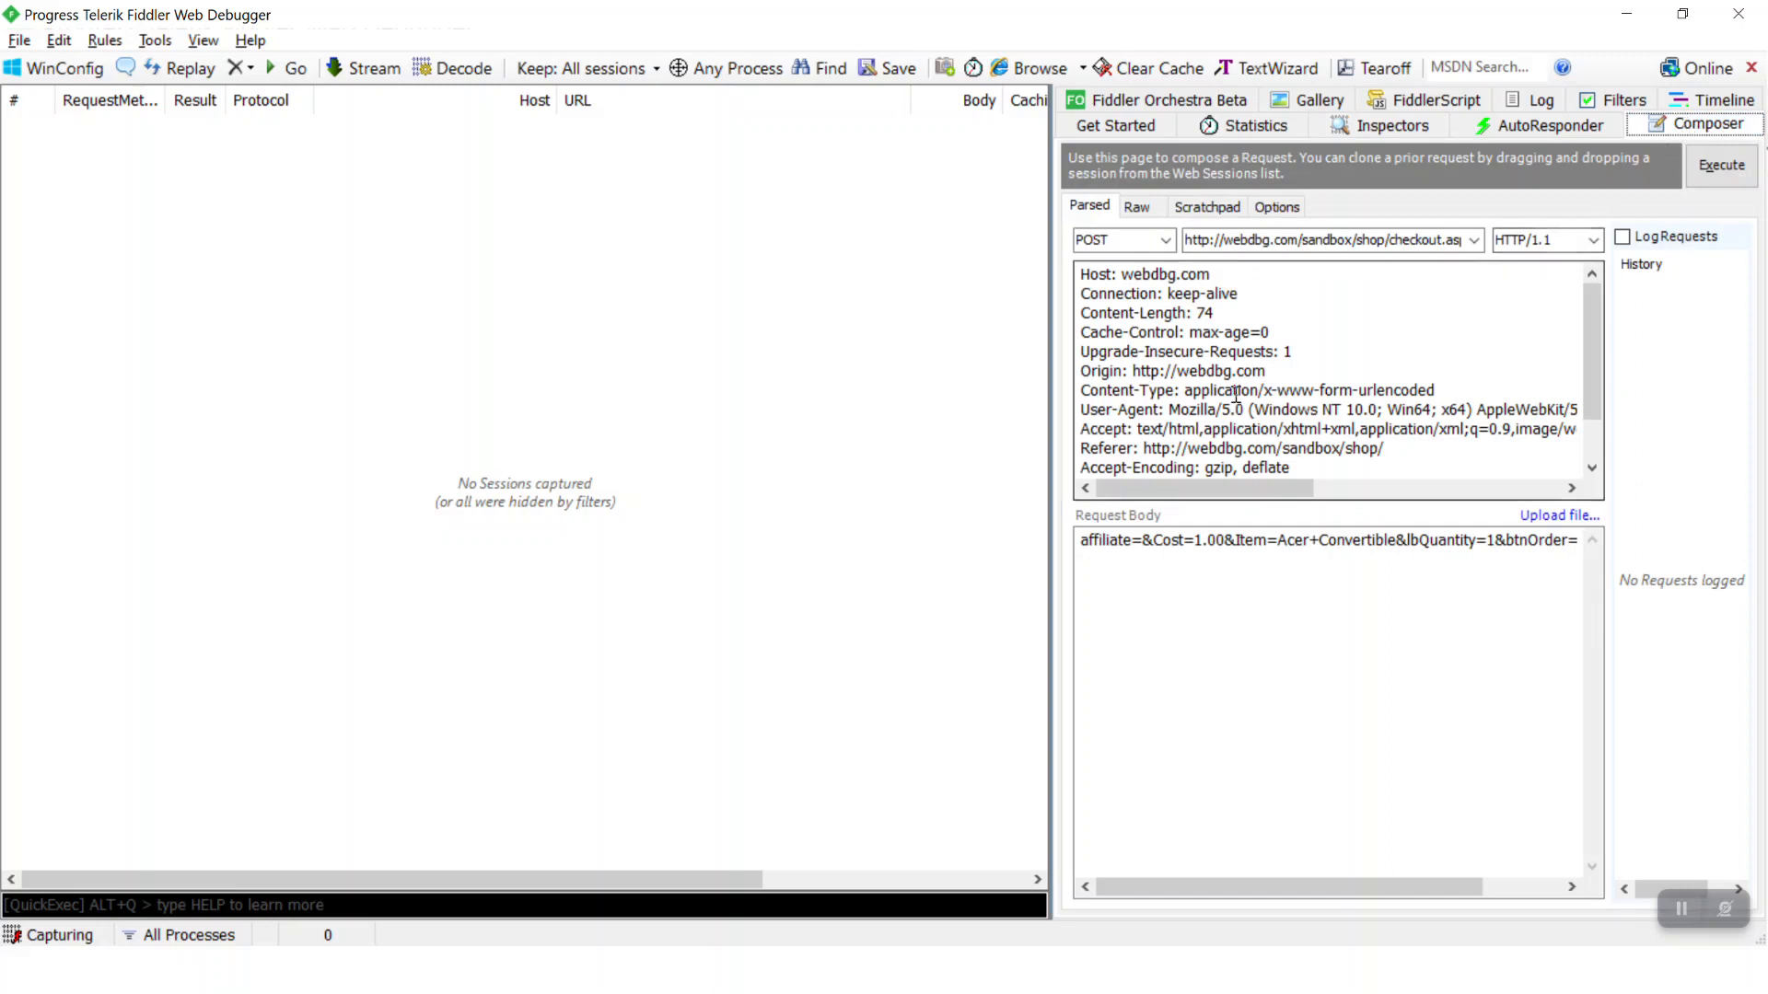
pyautogui.click(1202, 207)
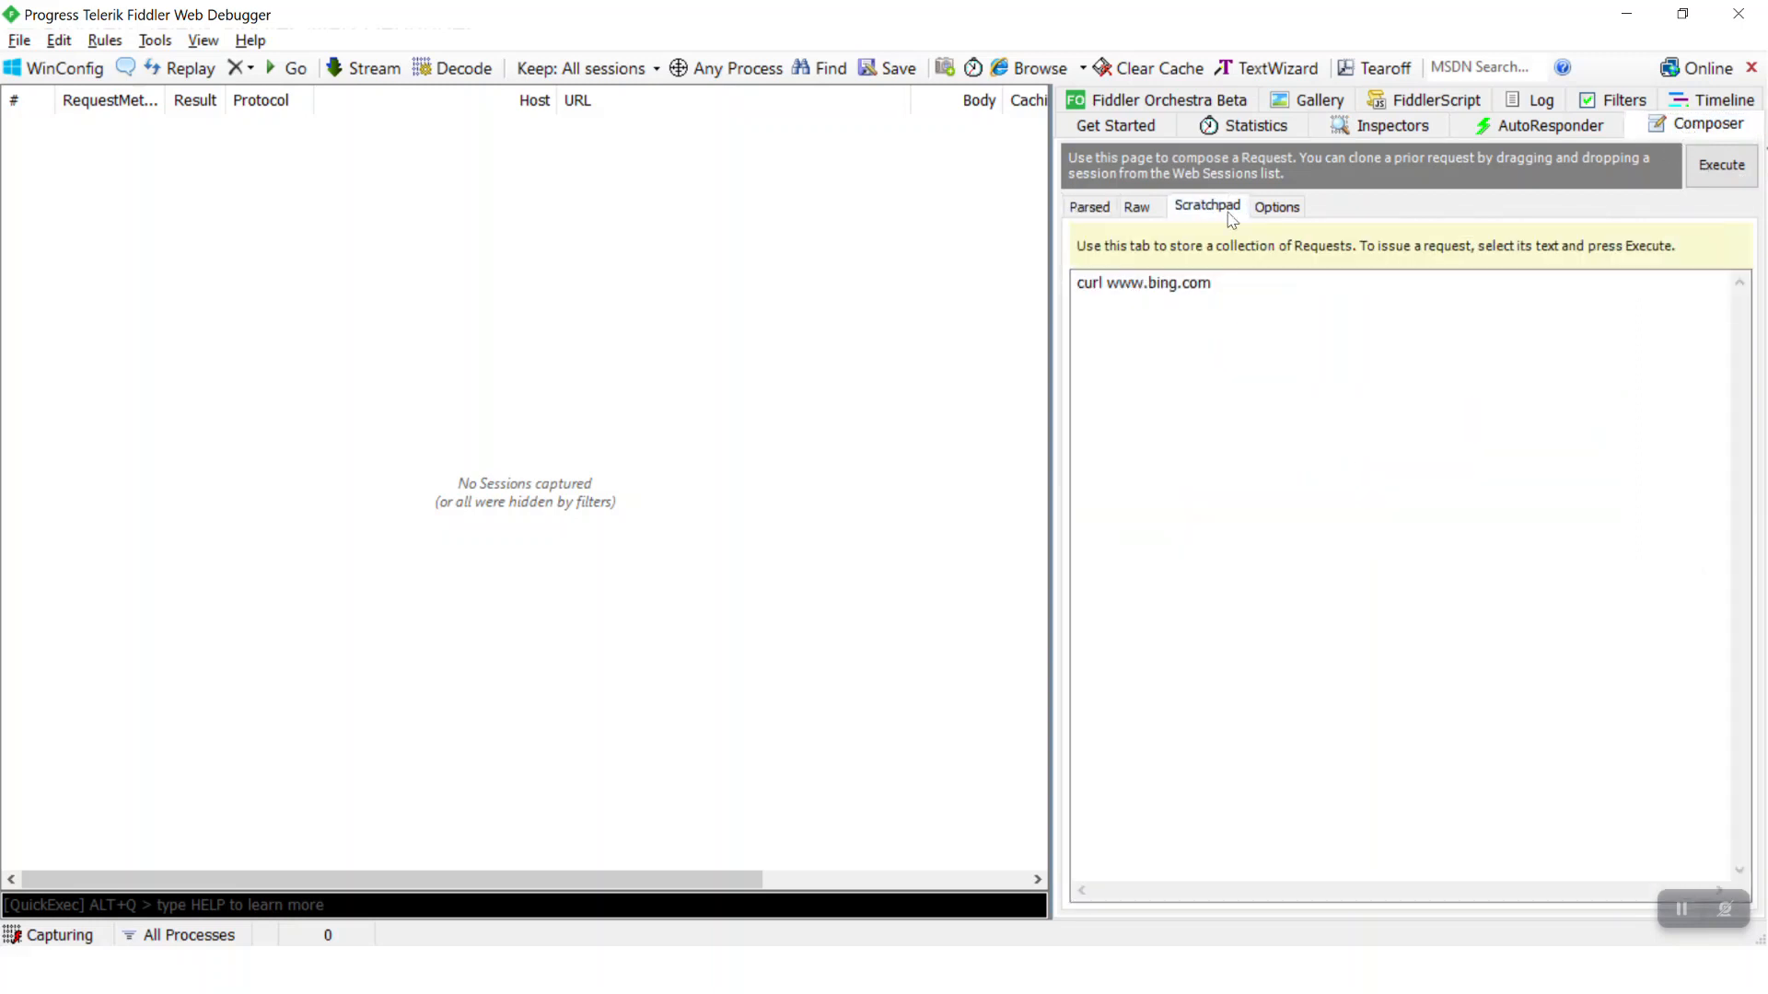
pyautogui.moveTo(1221, 286); pyautogui.dragTo(1070, 285)
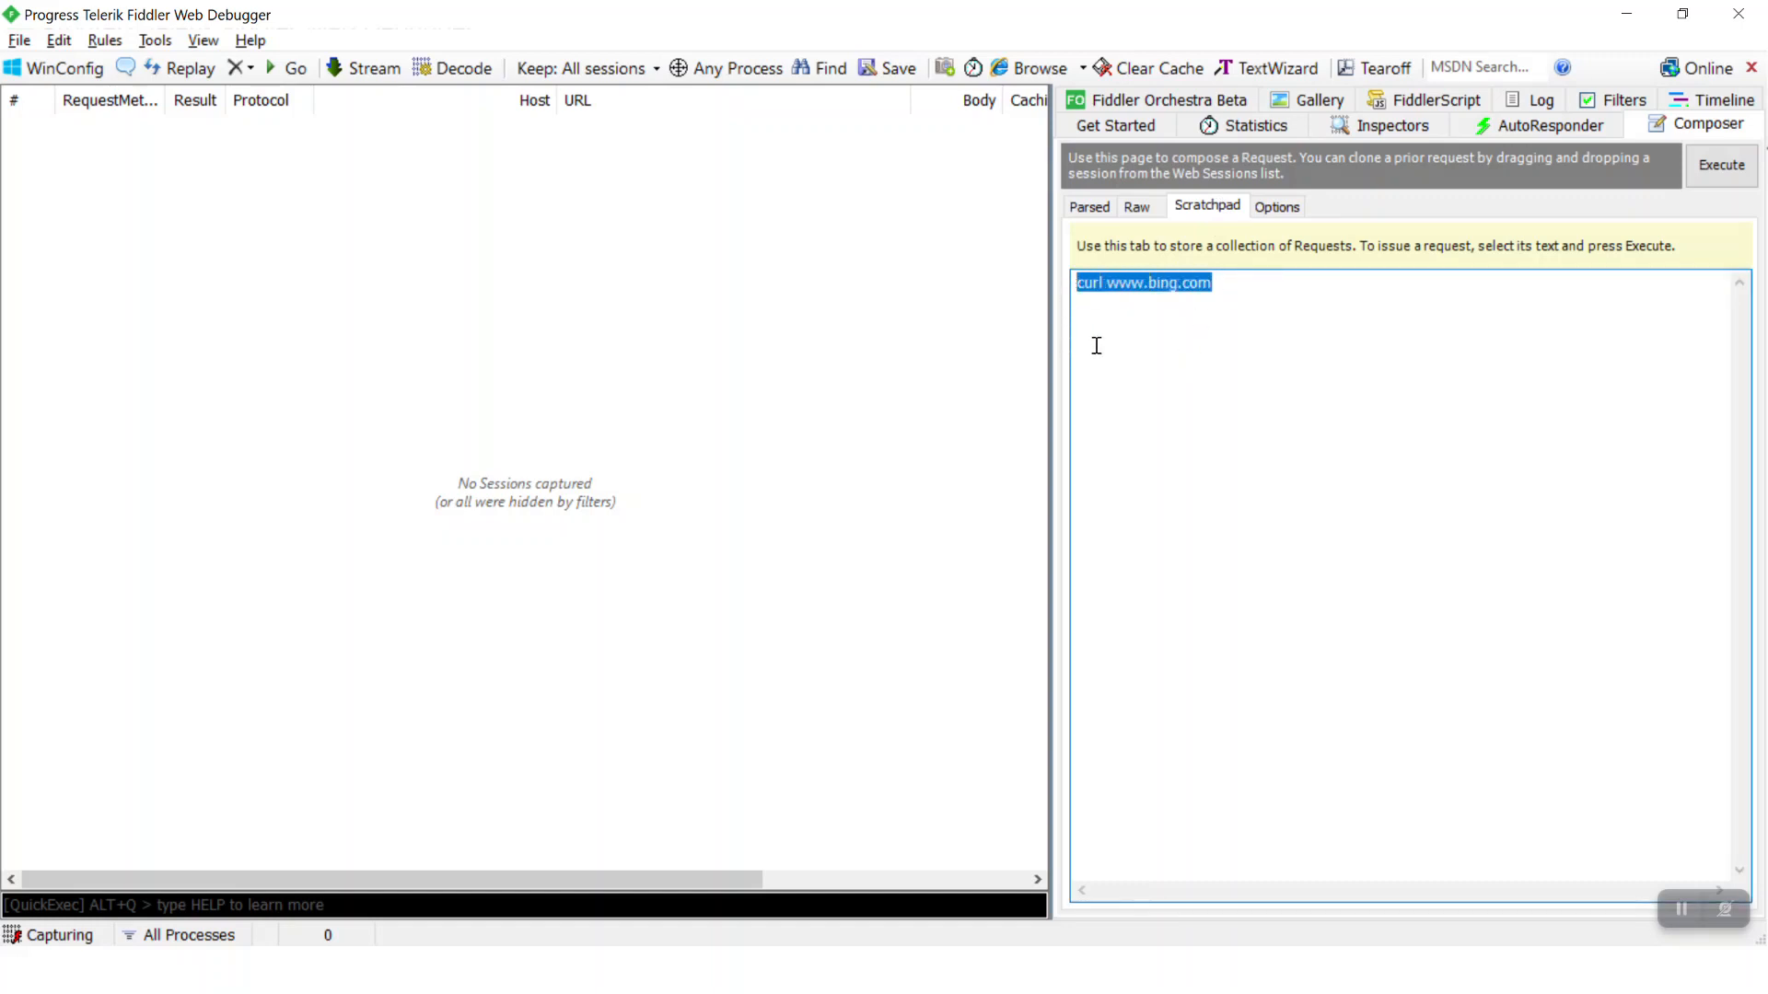
pyautogui.click(1094, 346)
pyautogui.doubleClick(1090, 282)
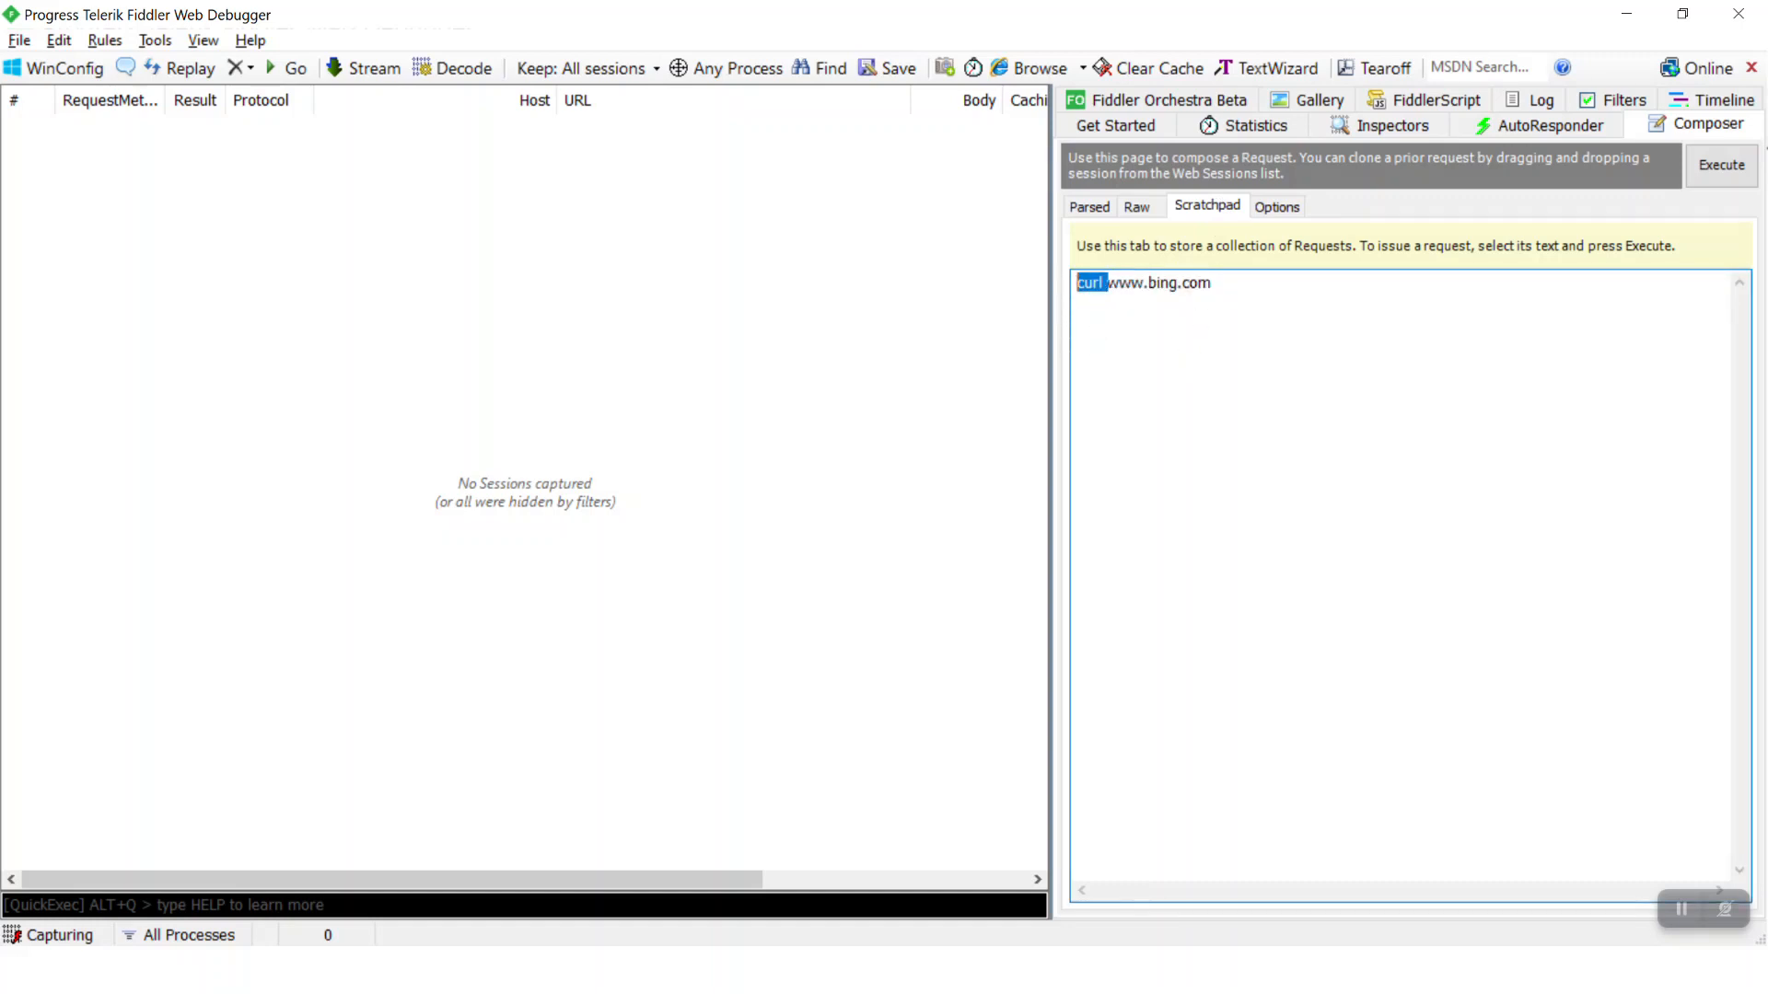
pyautogui.click(1131, 285)
pyautogui.click(1721, 165)
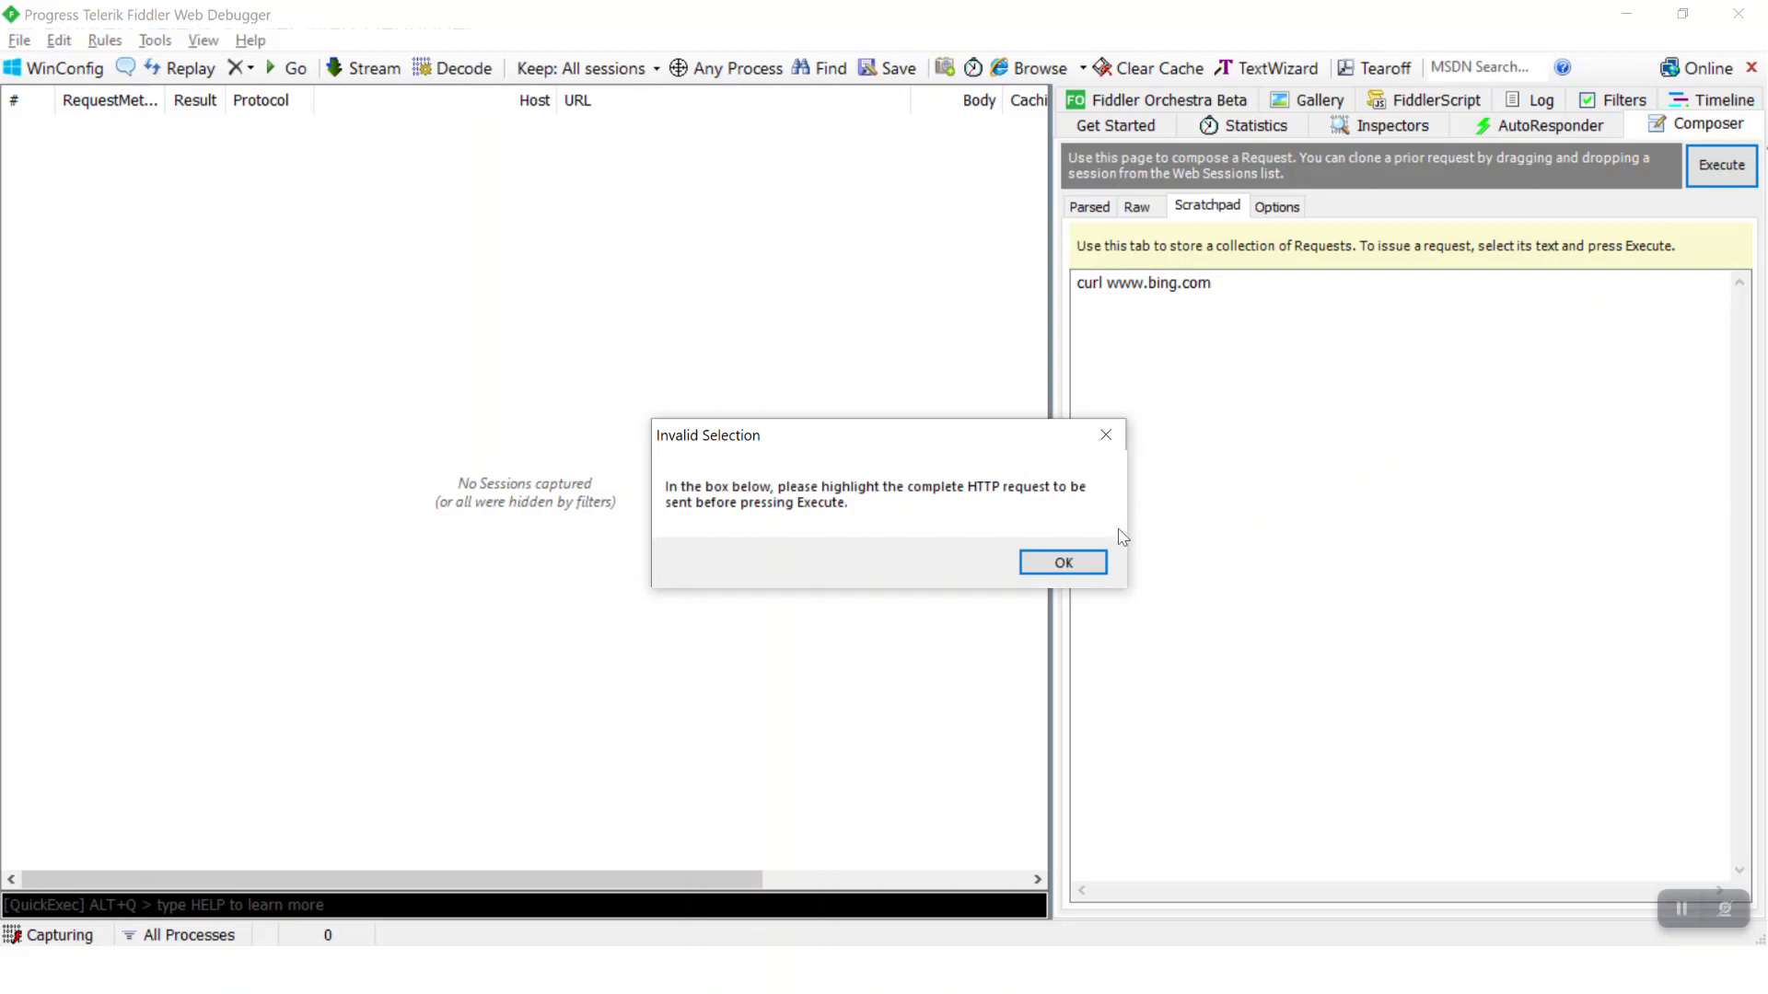
pyautogui.click(1063, 562)
pyautogui.moveTo(1216, 284); pyautogui.dragTo(1063, 289)
pyautogui.click(1721, 166)
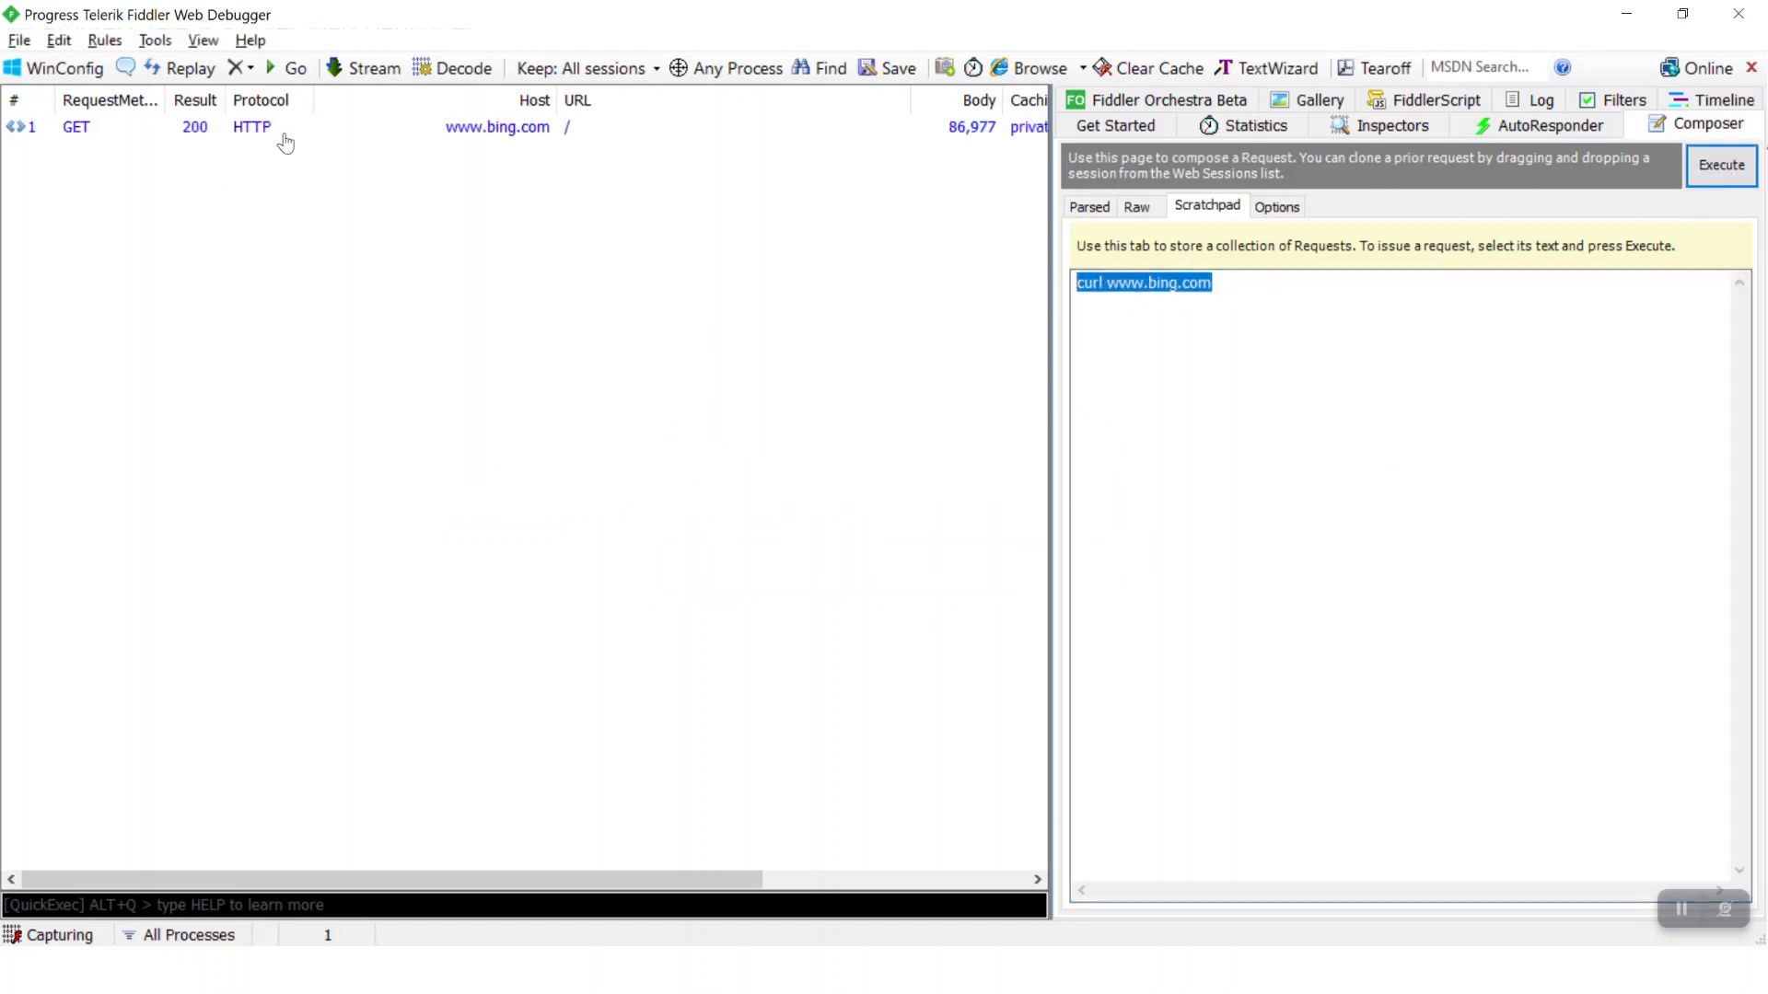
pyautogui.click(480, 125)
pyautogui.click(1391, 126)
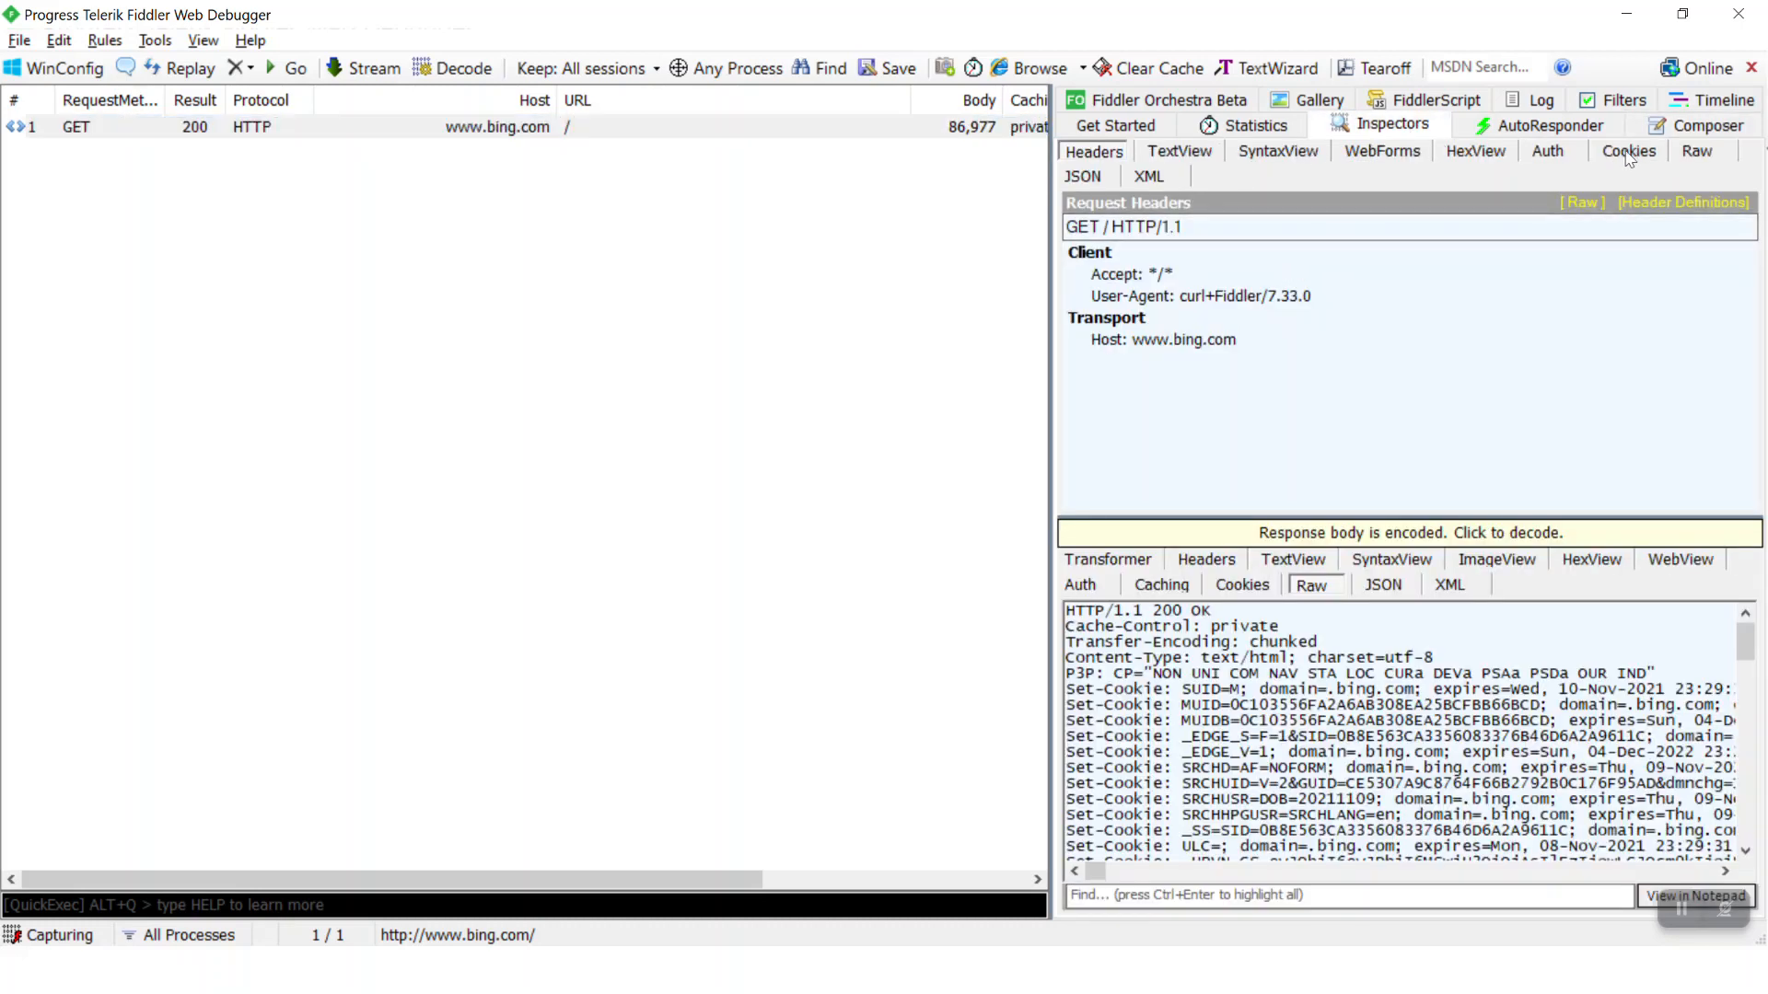
pyautogui.click(1694, 157)
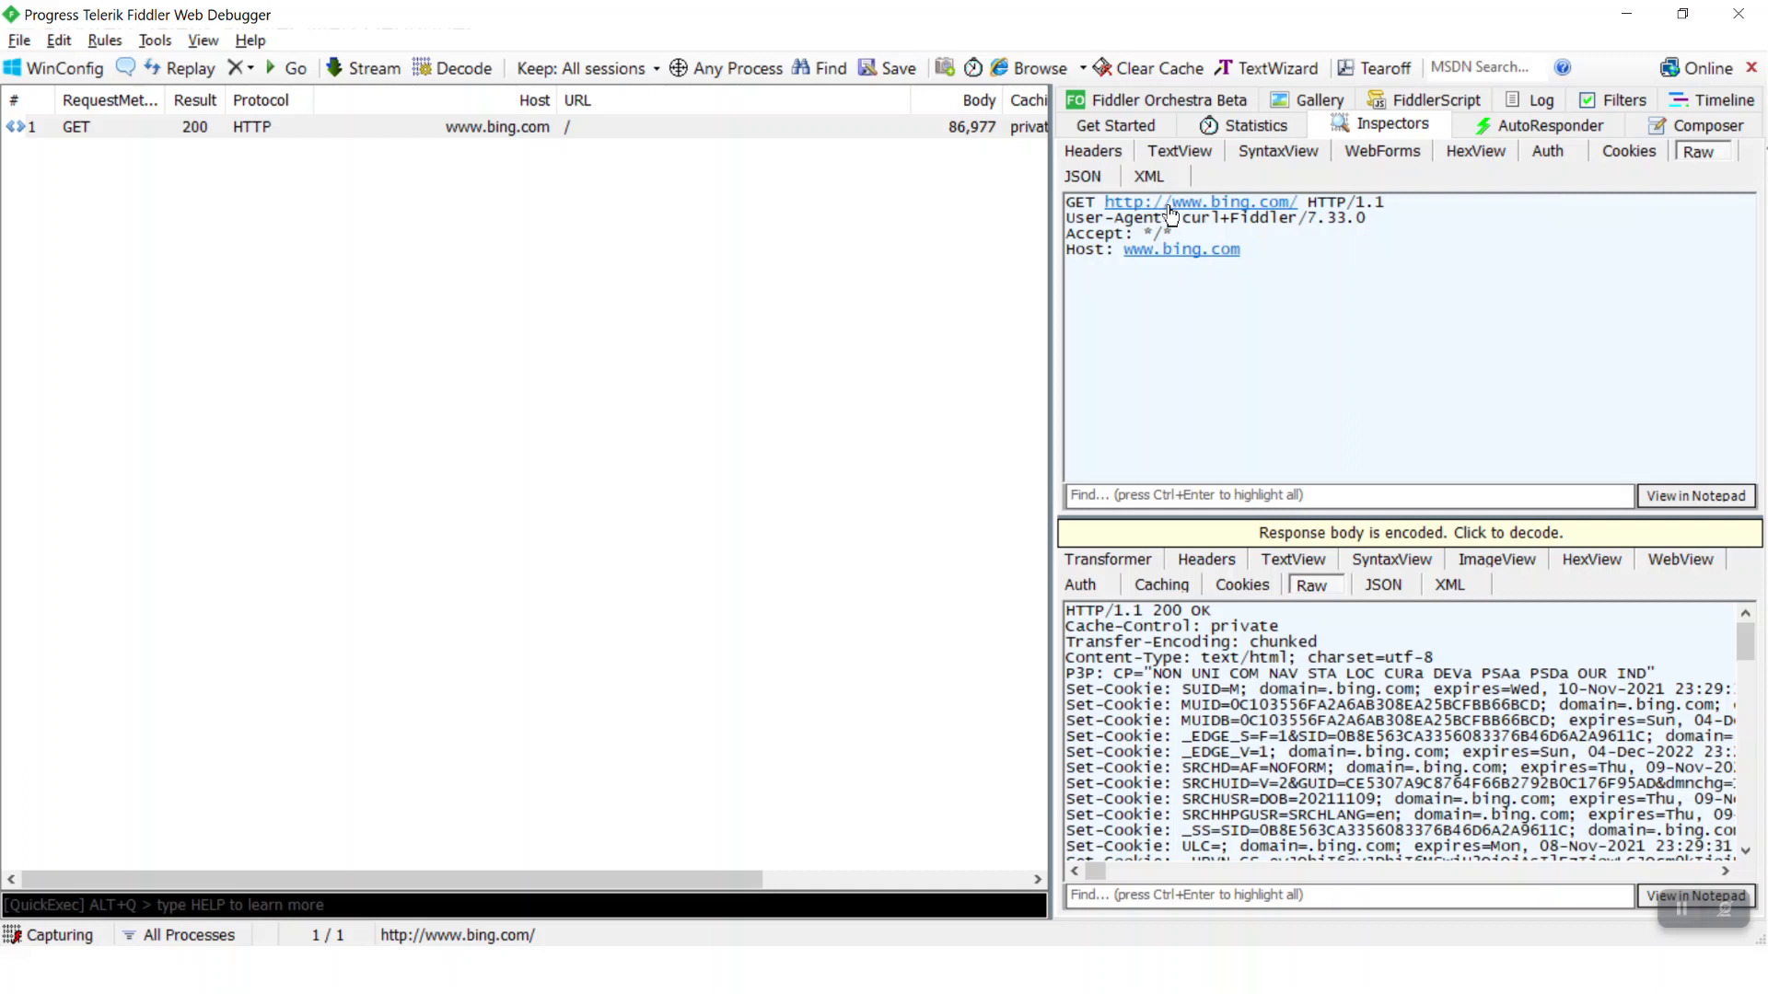
# Highlight the request's User-Agent value, switch to the PowerPoint slide show to review the breakpoints points, and return to Fiddler
pyautogui.moveTo(1181, 218); pyautogui.dragTo(1372, 218)
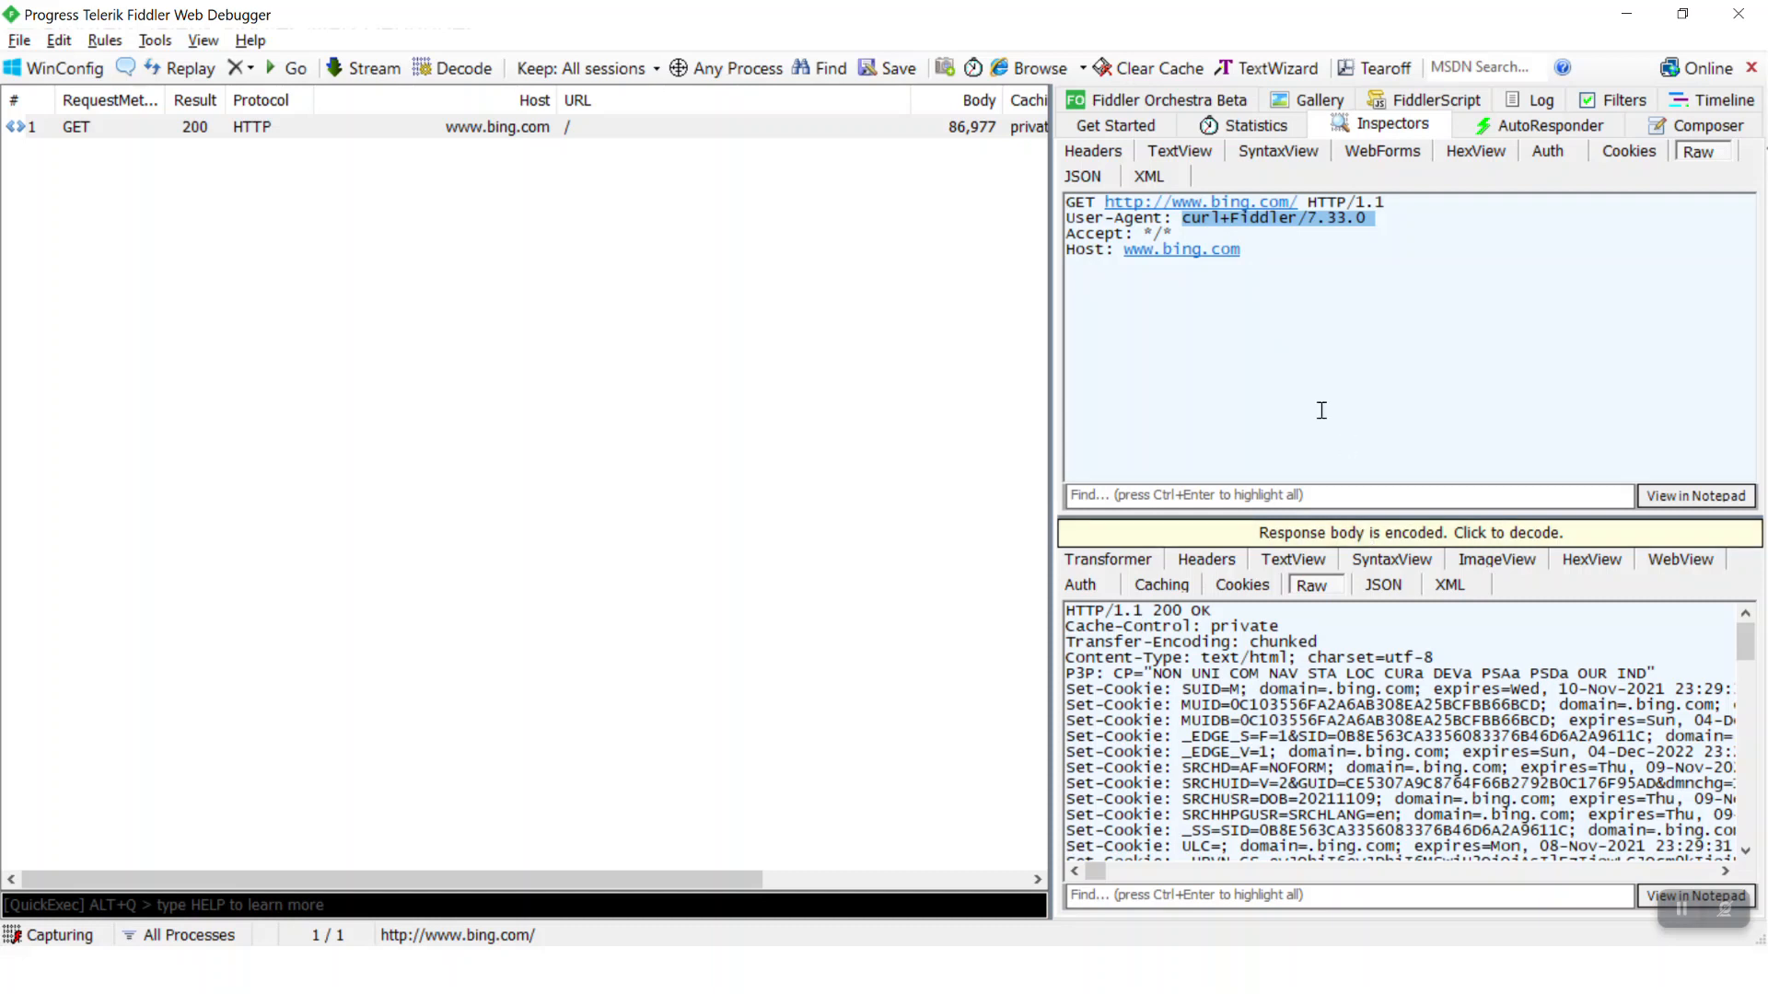
pyautogui.hotkey('alt', 'Tab')
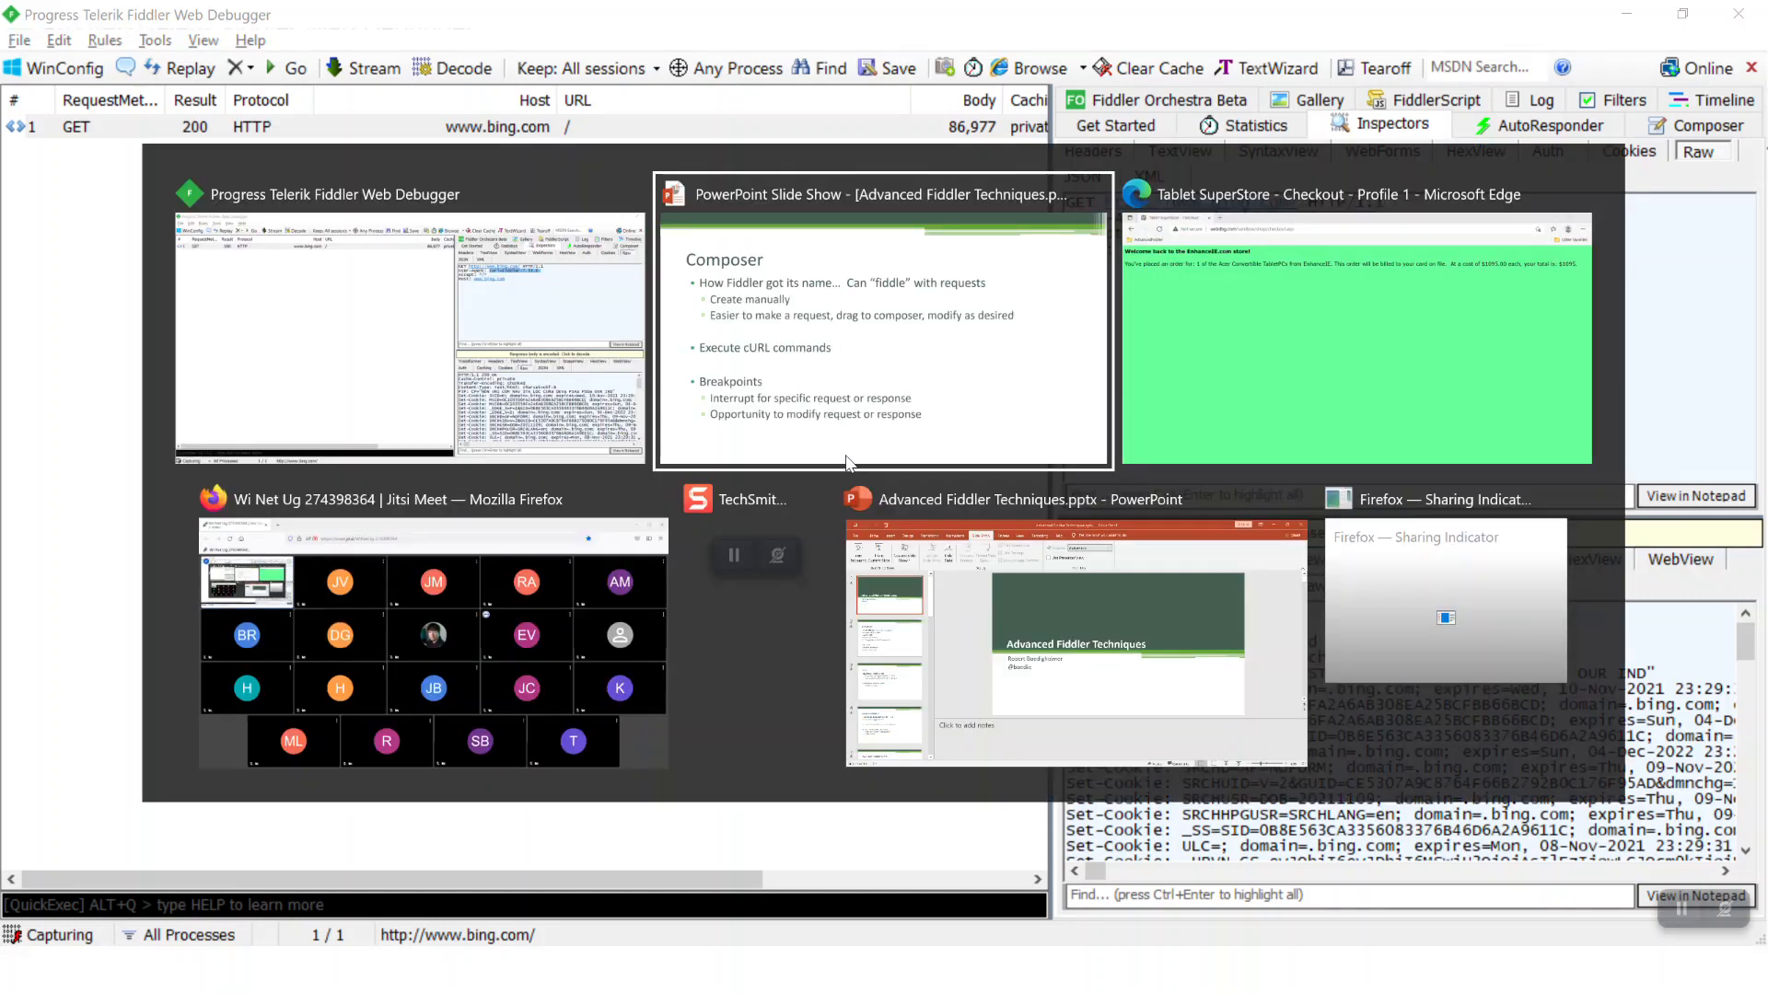
pyautogui.click(848, 461)
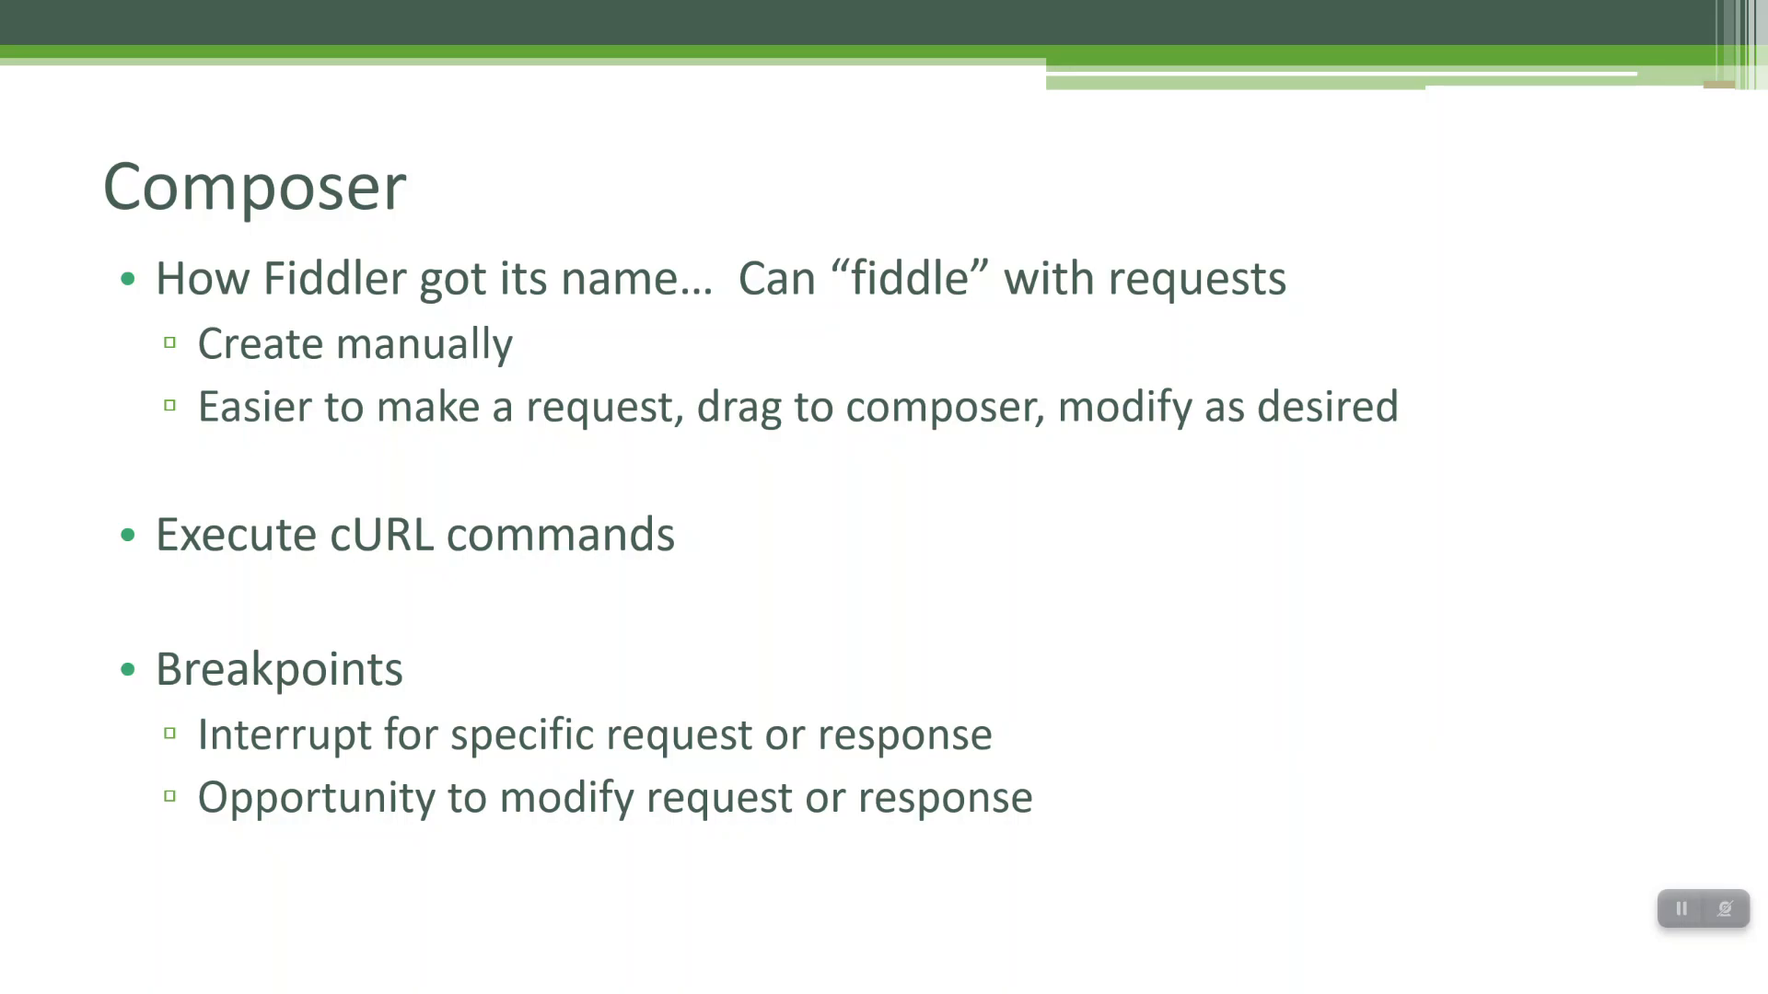
pyautogui.hotkey('alt', 'Tab')
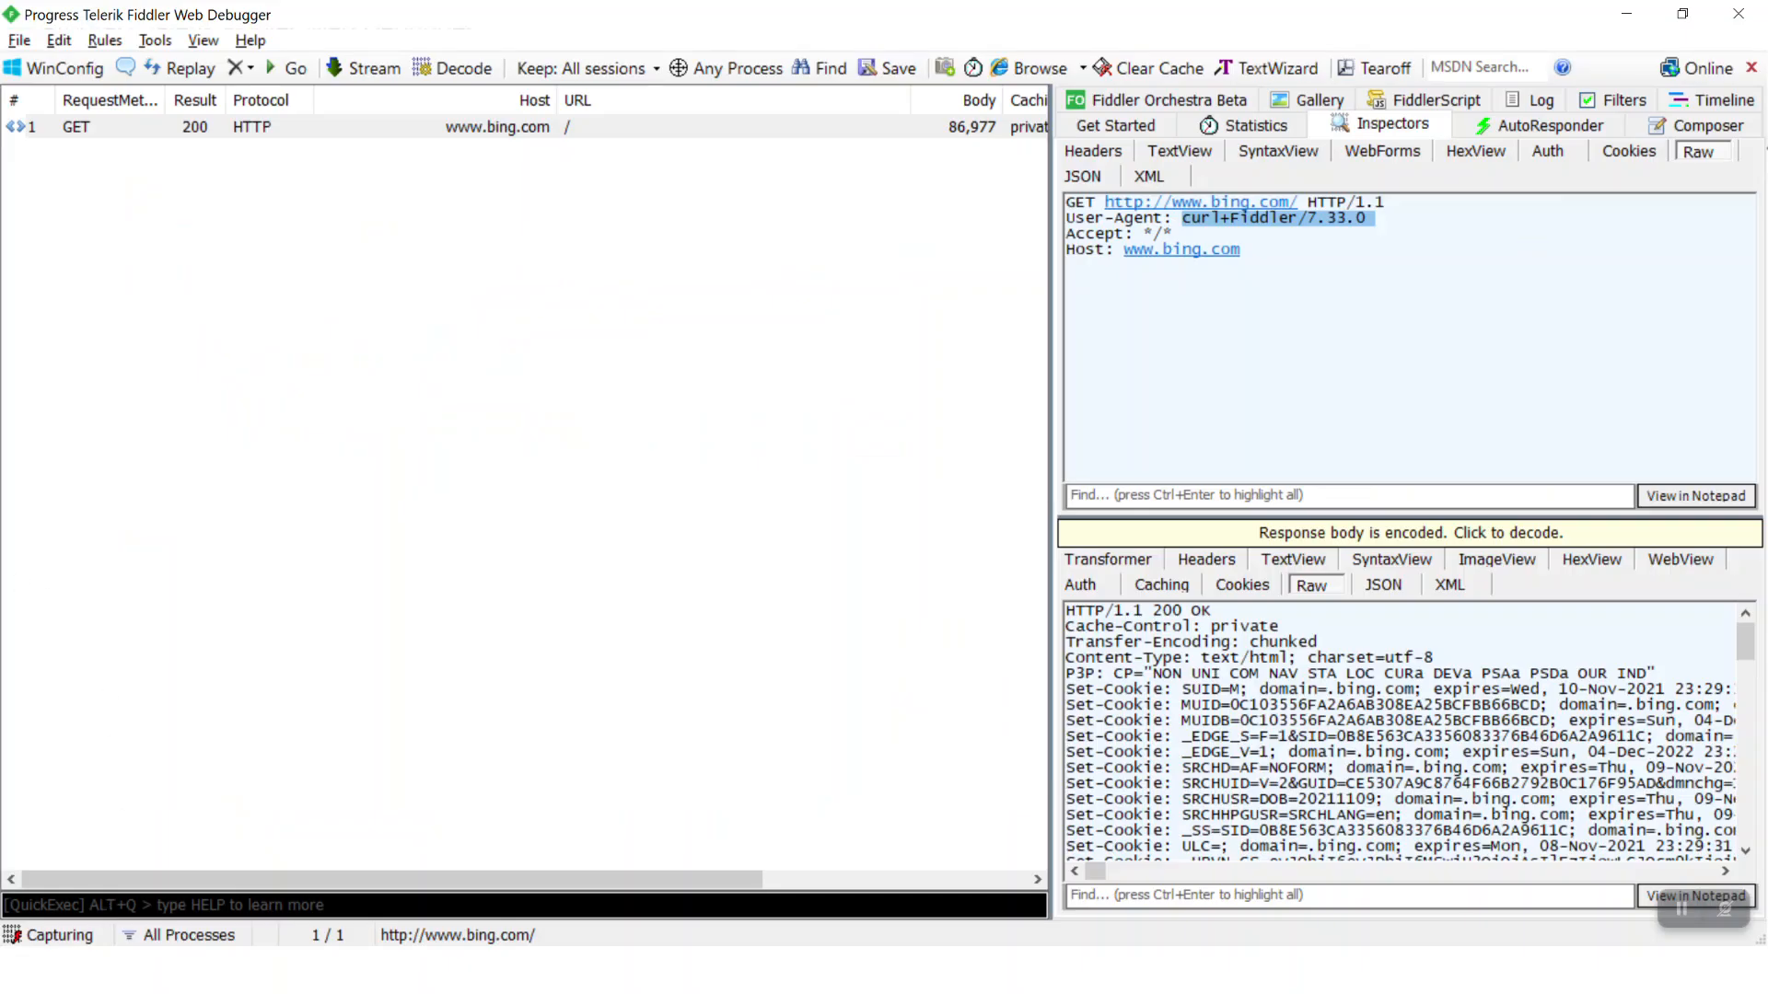
# Set a request breakpoint for bootstrap.min.css with the QuickExec command bpu bootstrap.min.css
pyautogui.click(288, 900)
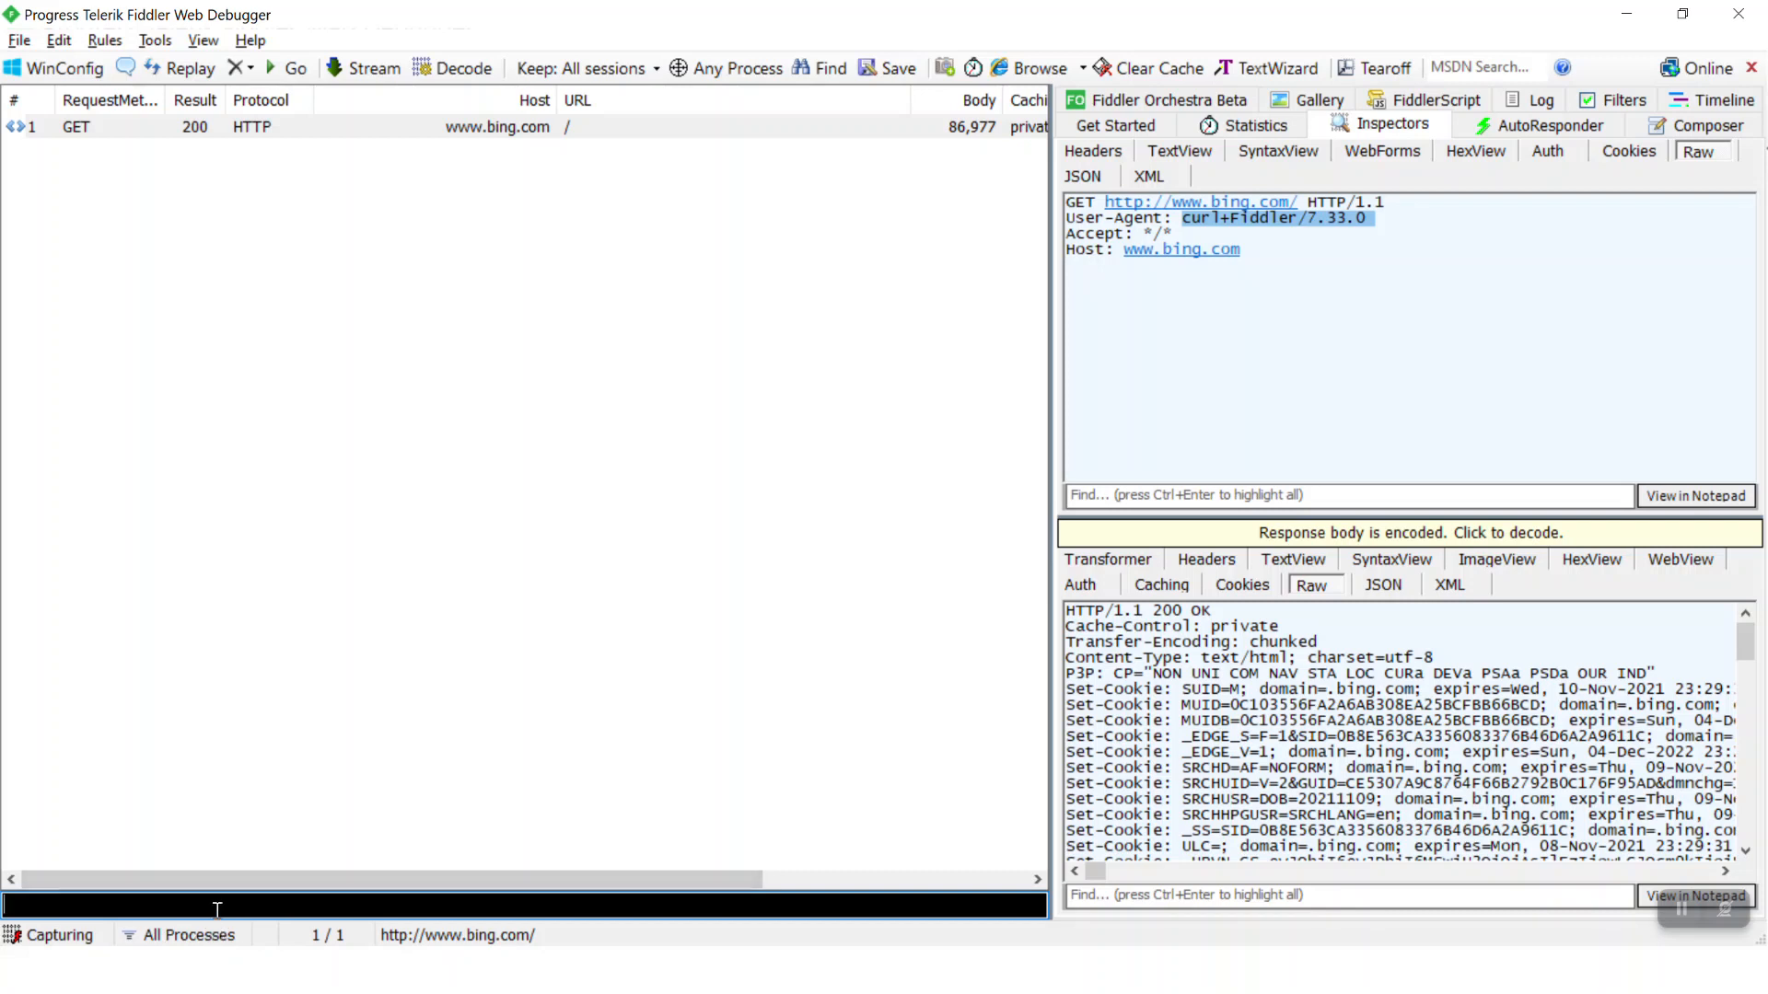
pyautogui.write('bpu bootstrap.min.css')
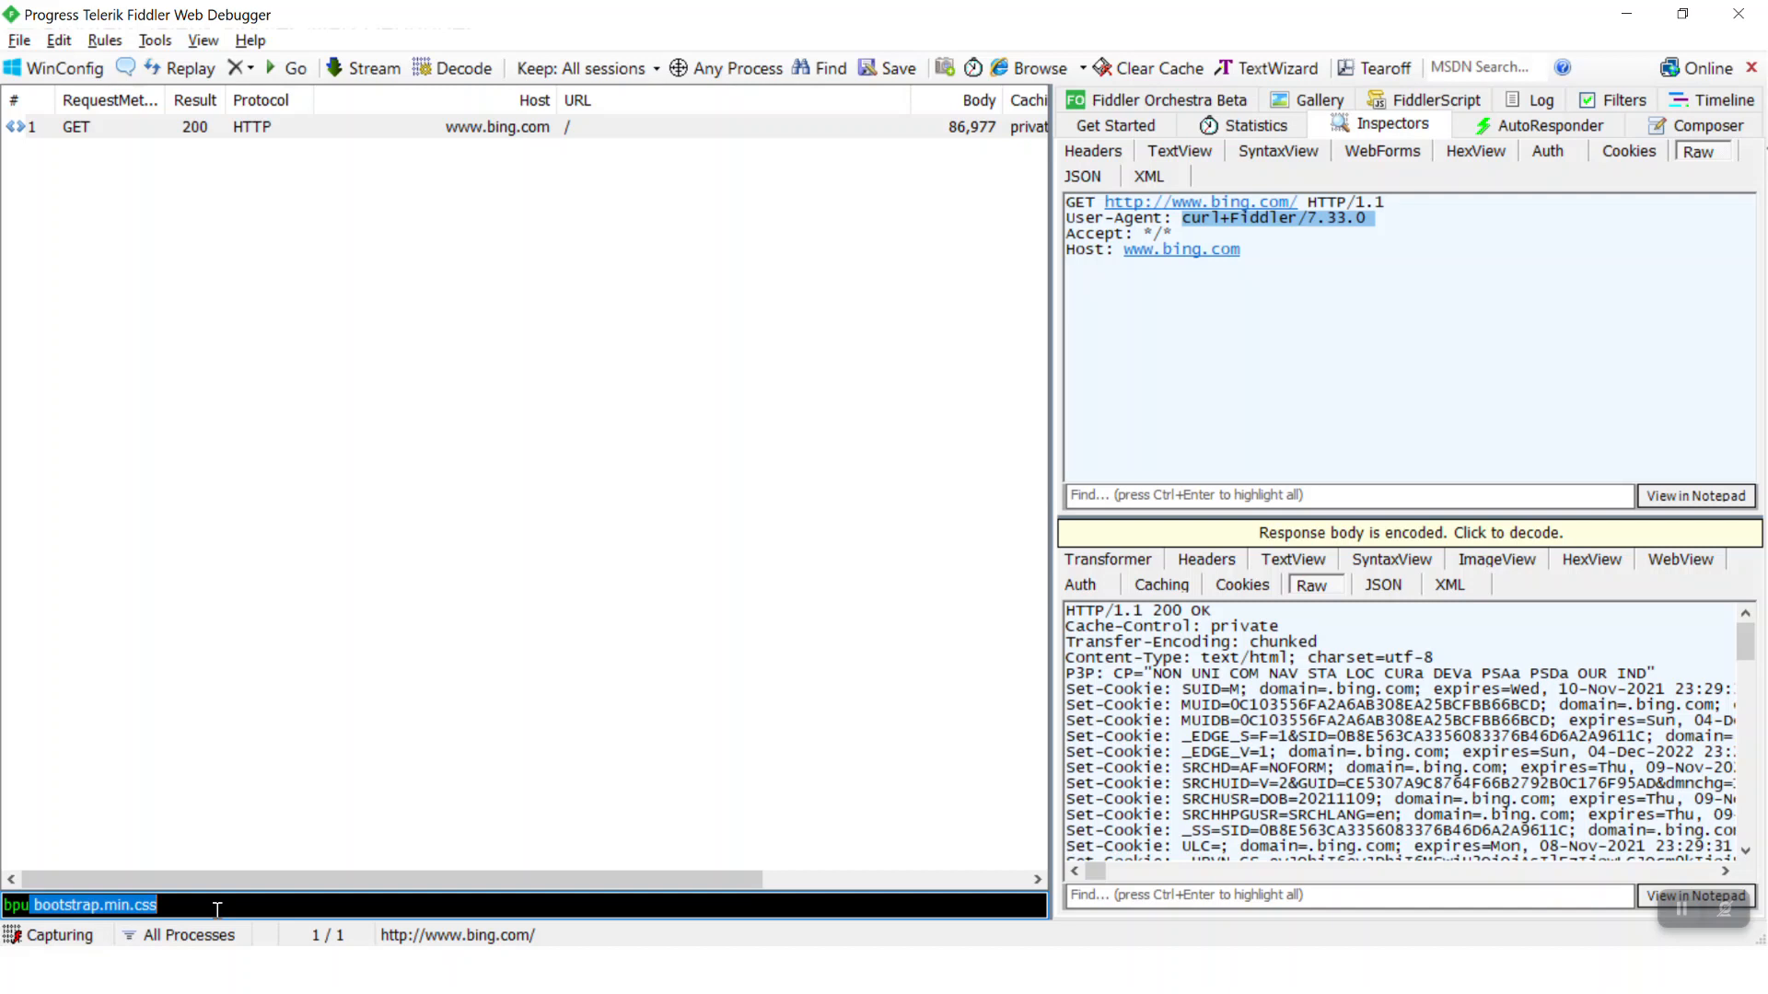
pyautogui.click(171, 909)
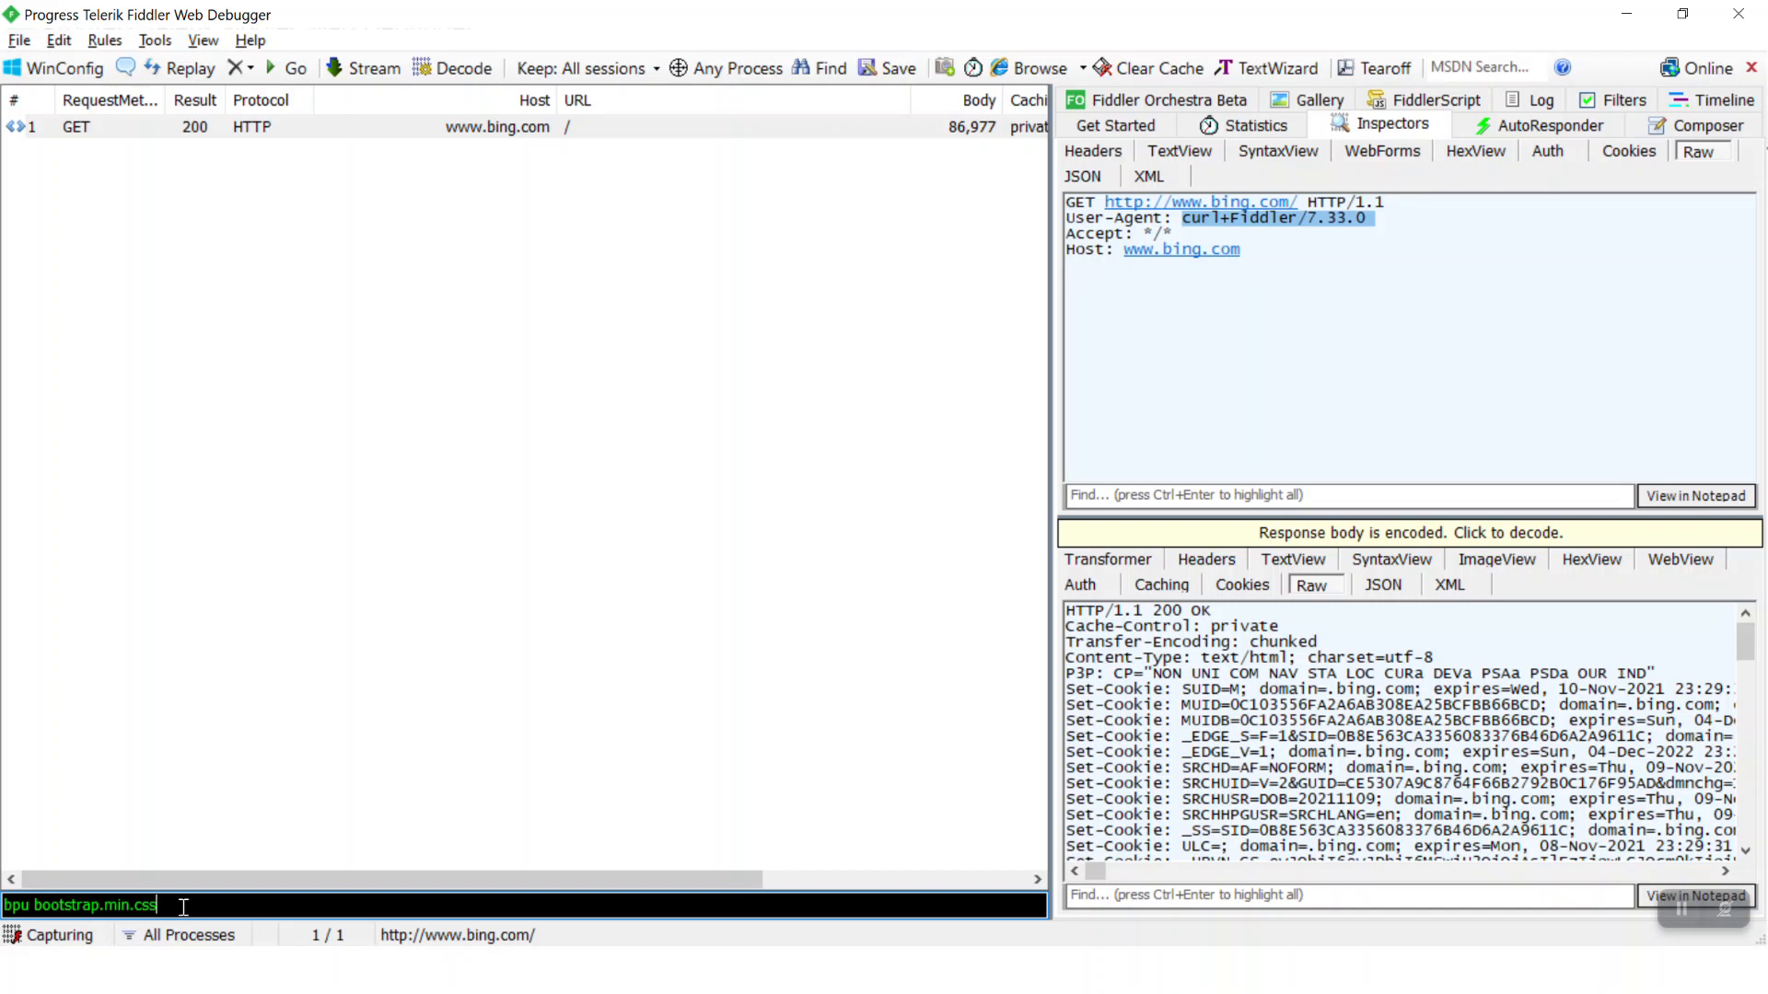
pyautogui.press('Return')
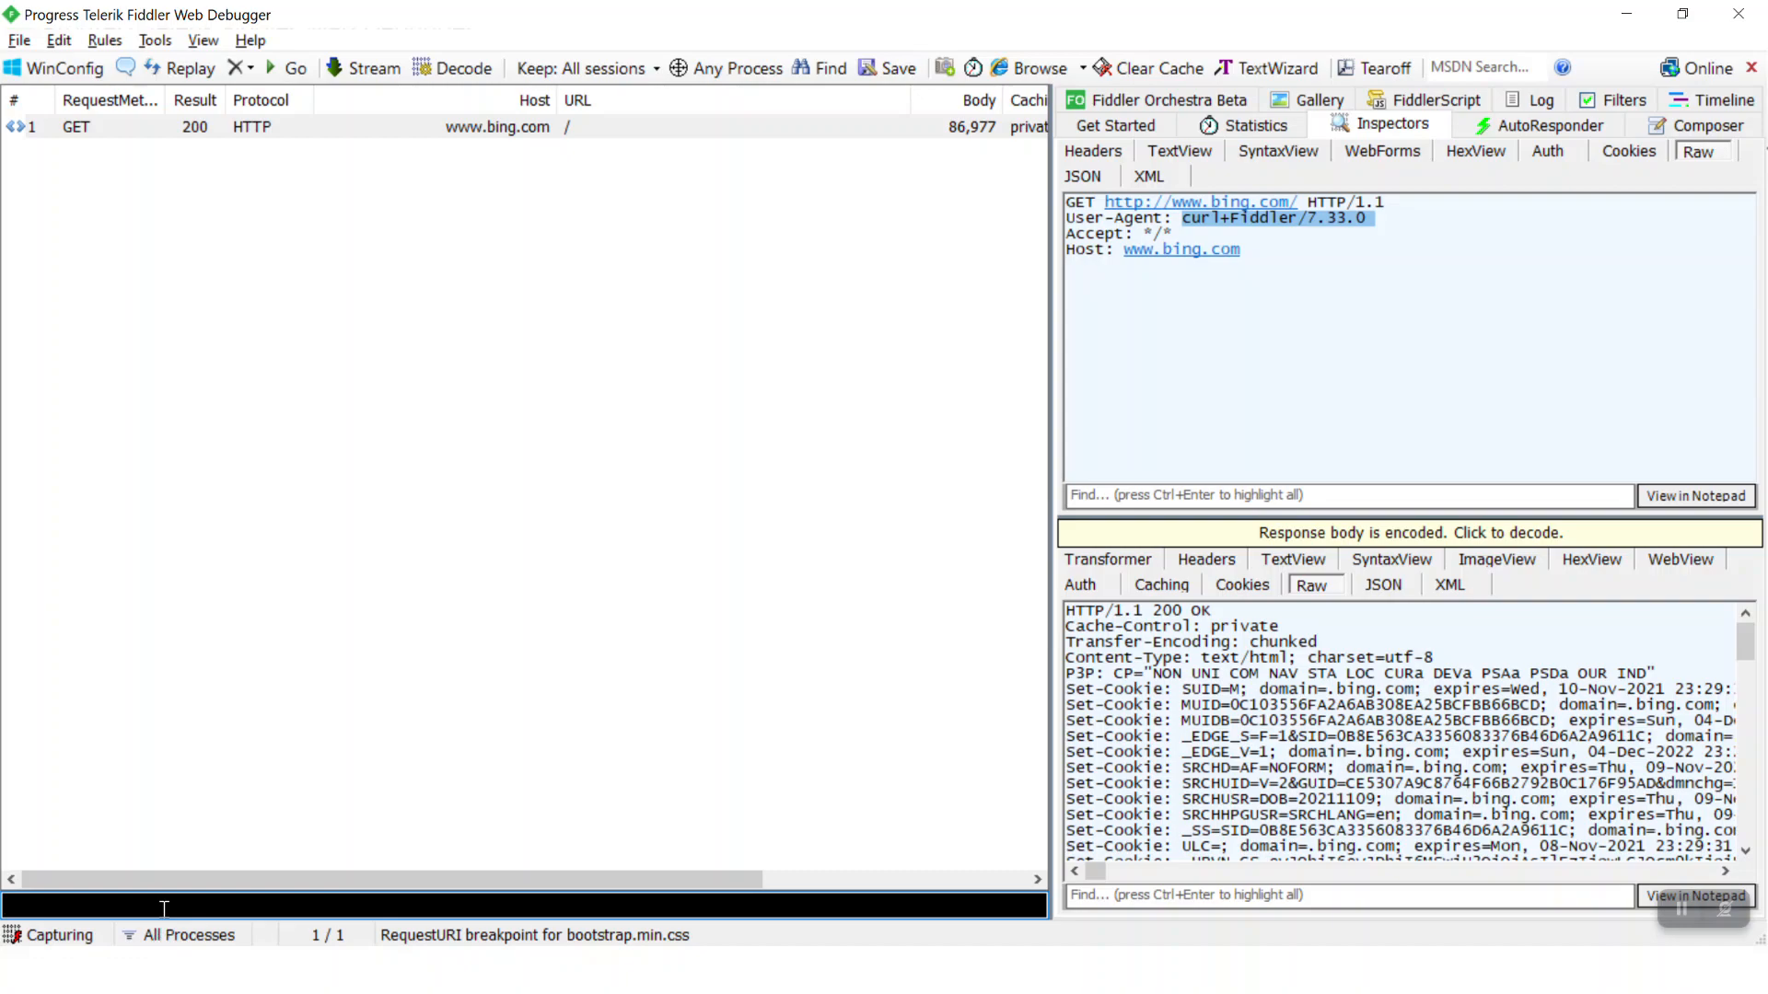
# Switch to Edge, load the localhost:86 site from the AdvancedFiddler favorites, refresh it, and return to Fiddler
pyautogui.hotkey('alt', 'Tab')
pyautogui.hotkey('alt', 'Tab')
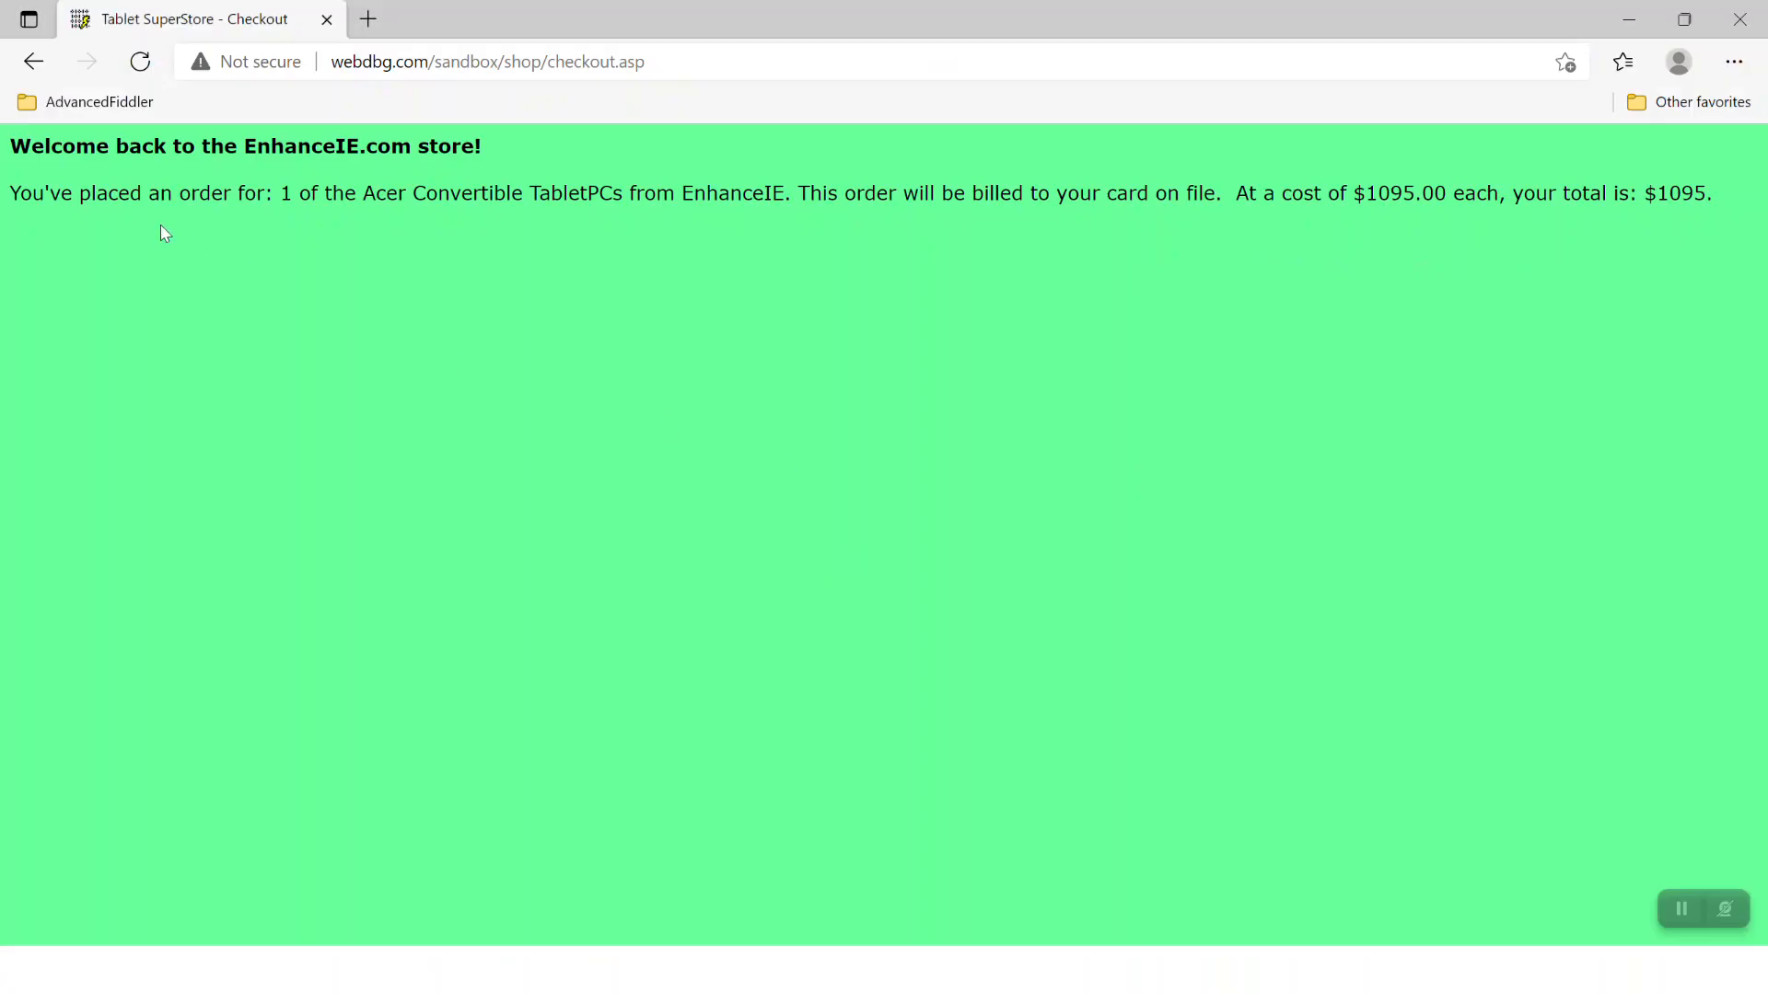
pyautogui.click(78, 103)
pyautogui.click(120, 295)
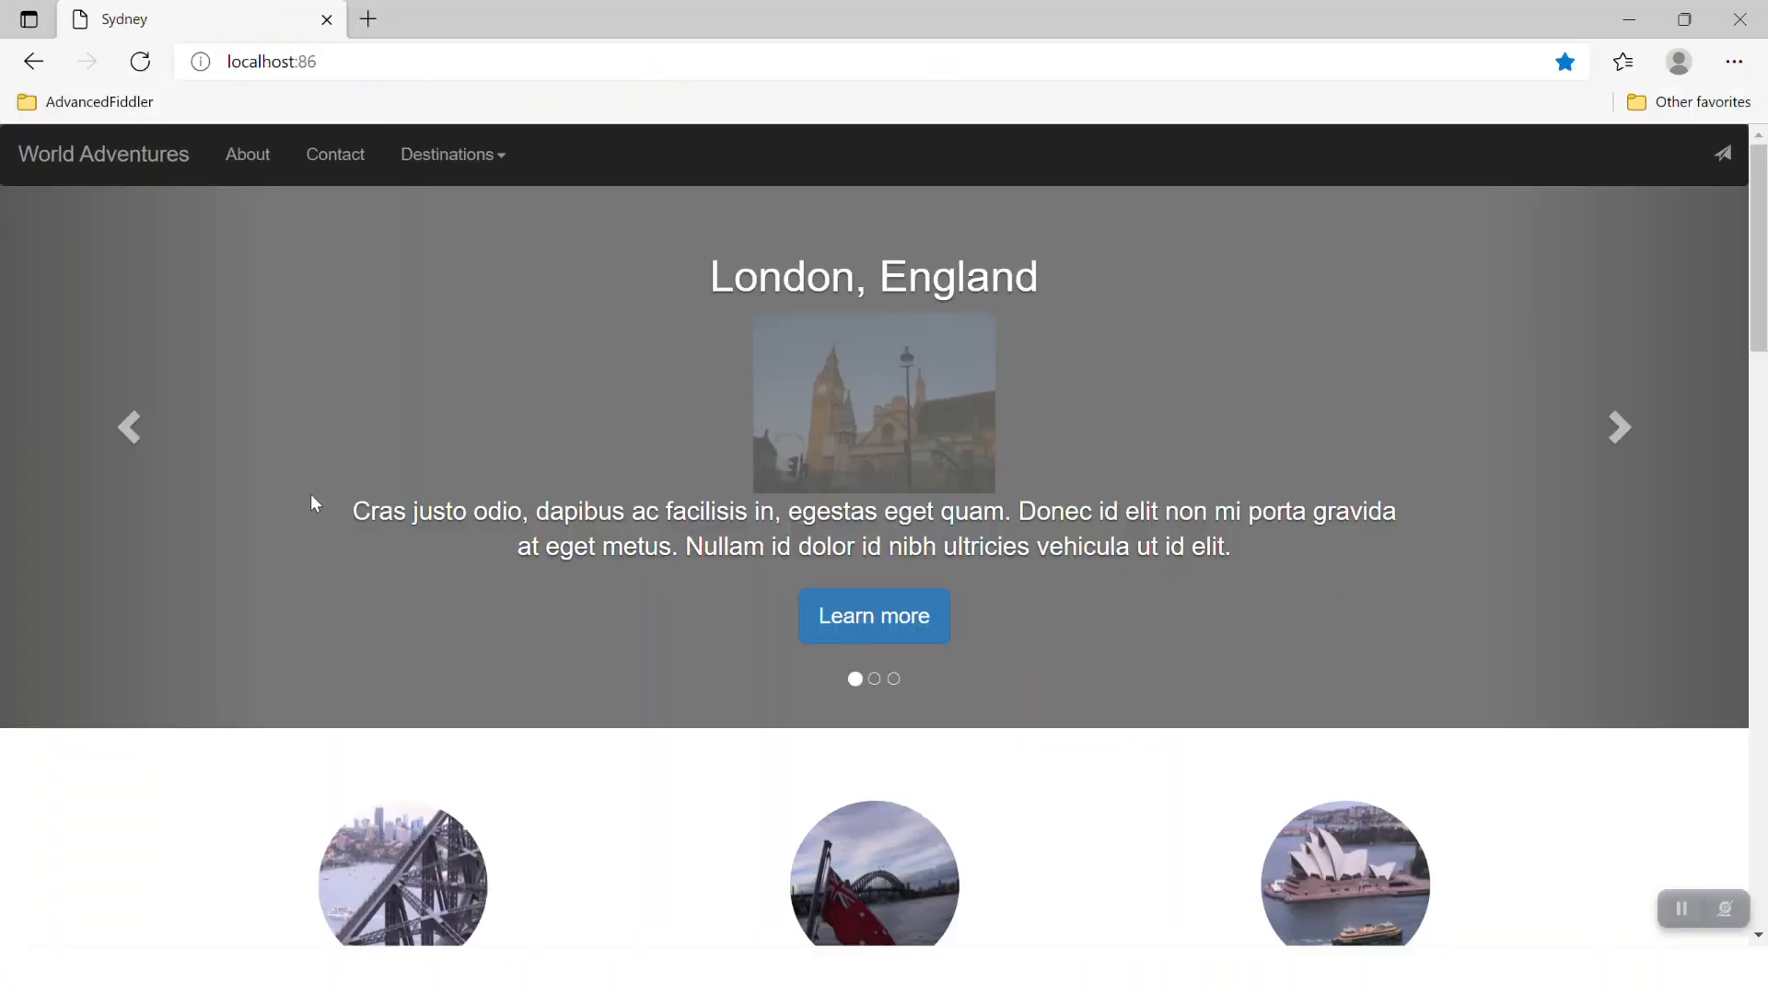
pyautogui.press('F5')
pyautogui.hotkey('alt', 'Tab')
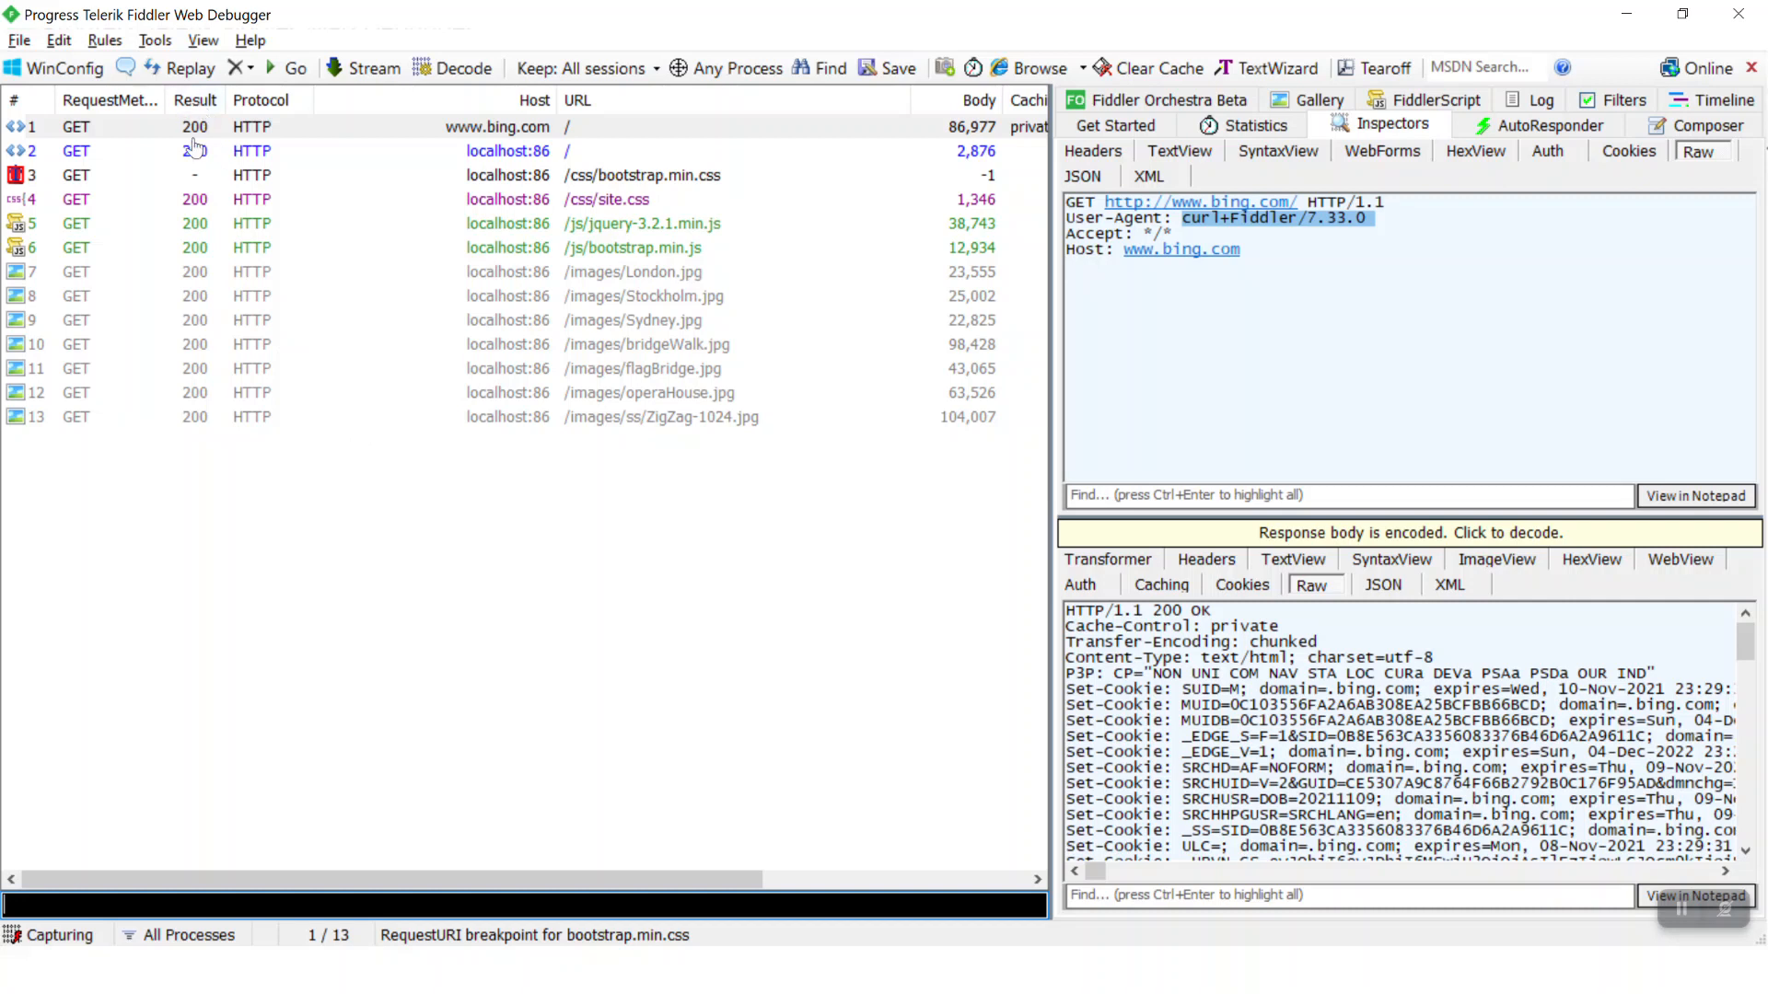
# Delete the Accept-Encoding header from the paused bootstrap.min.css request and run the session to completion
pyautogui.click(212, 175)
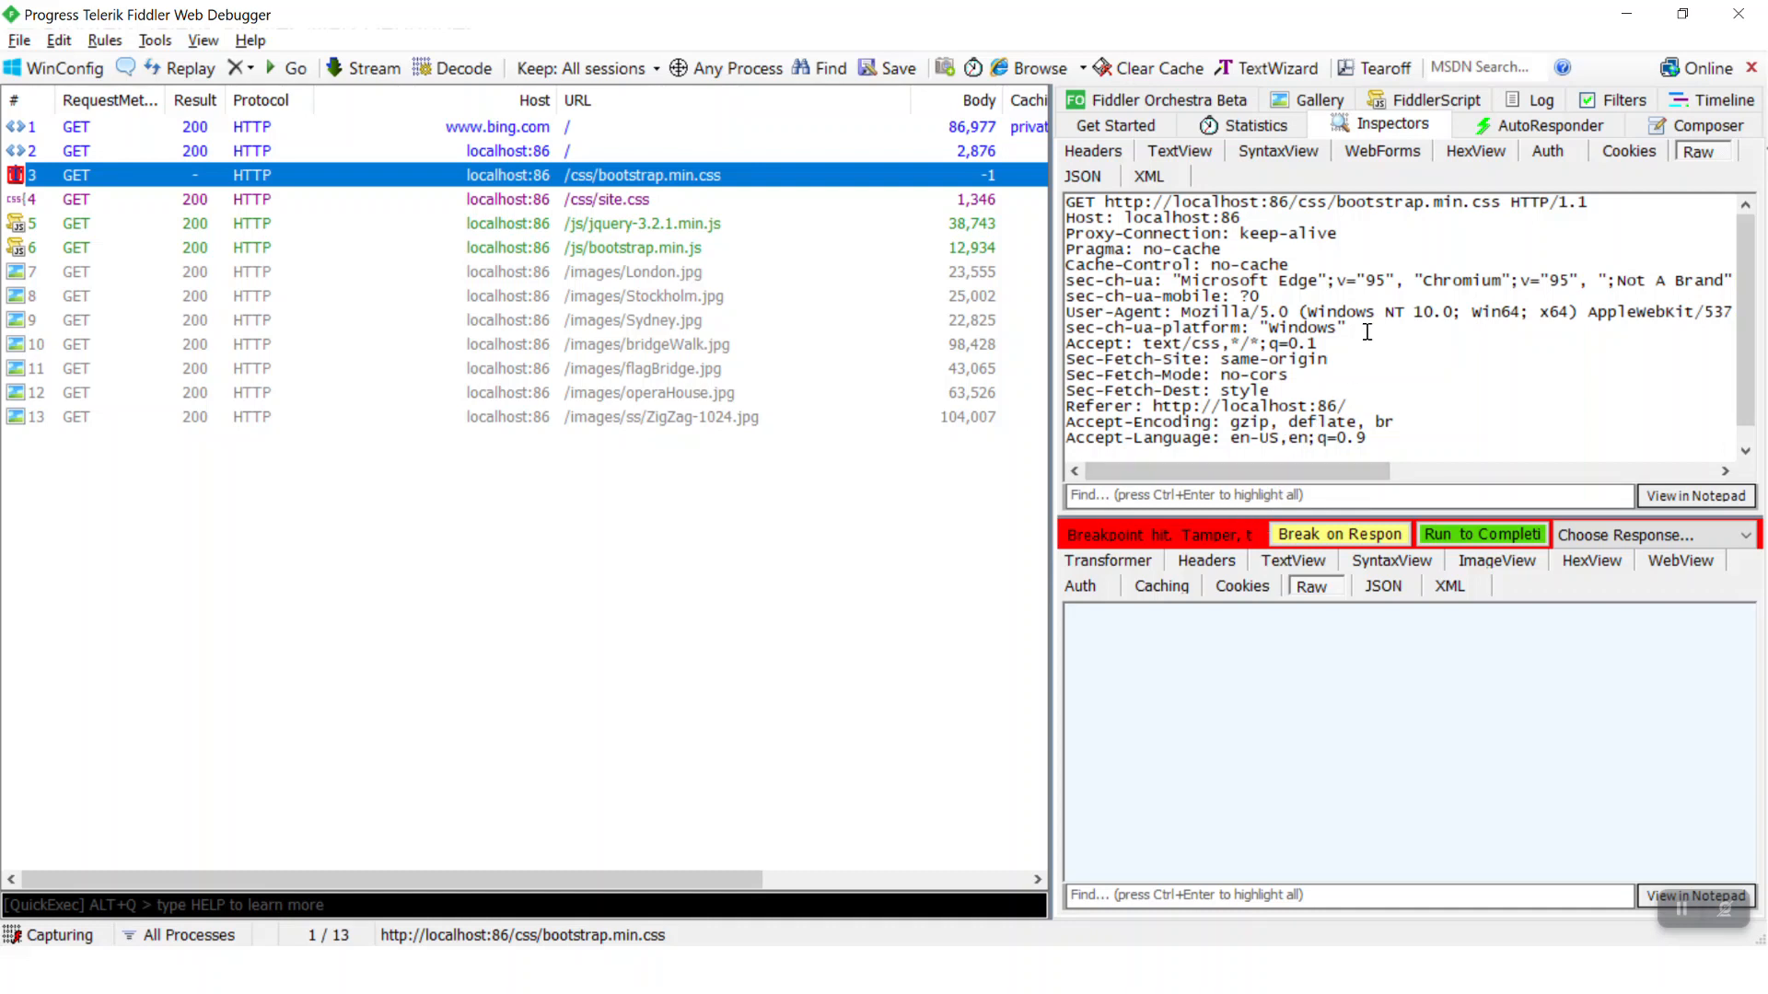
pyautogui.scroll(-1, 1381, 317)
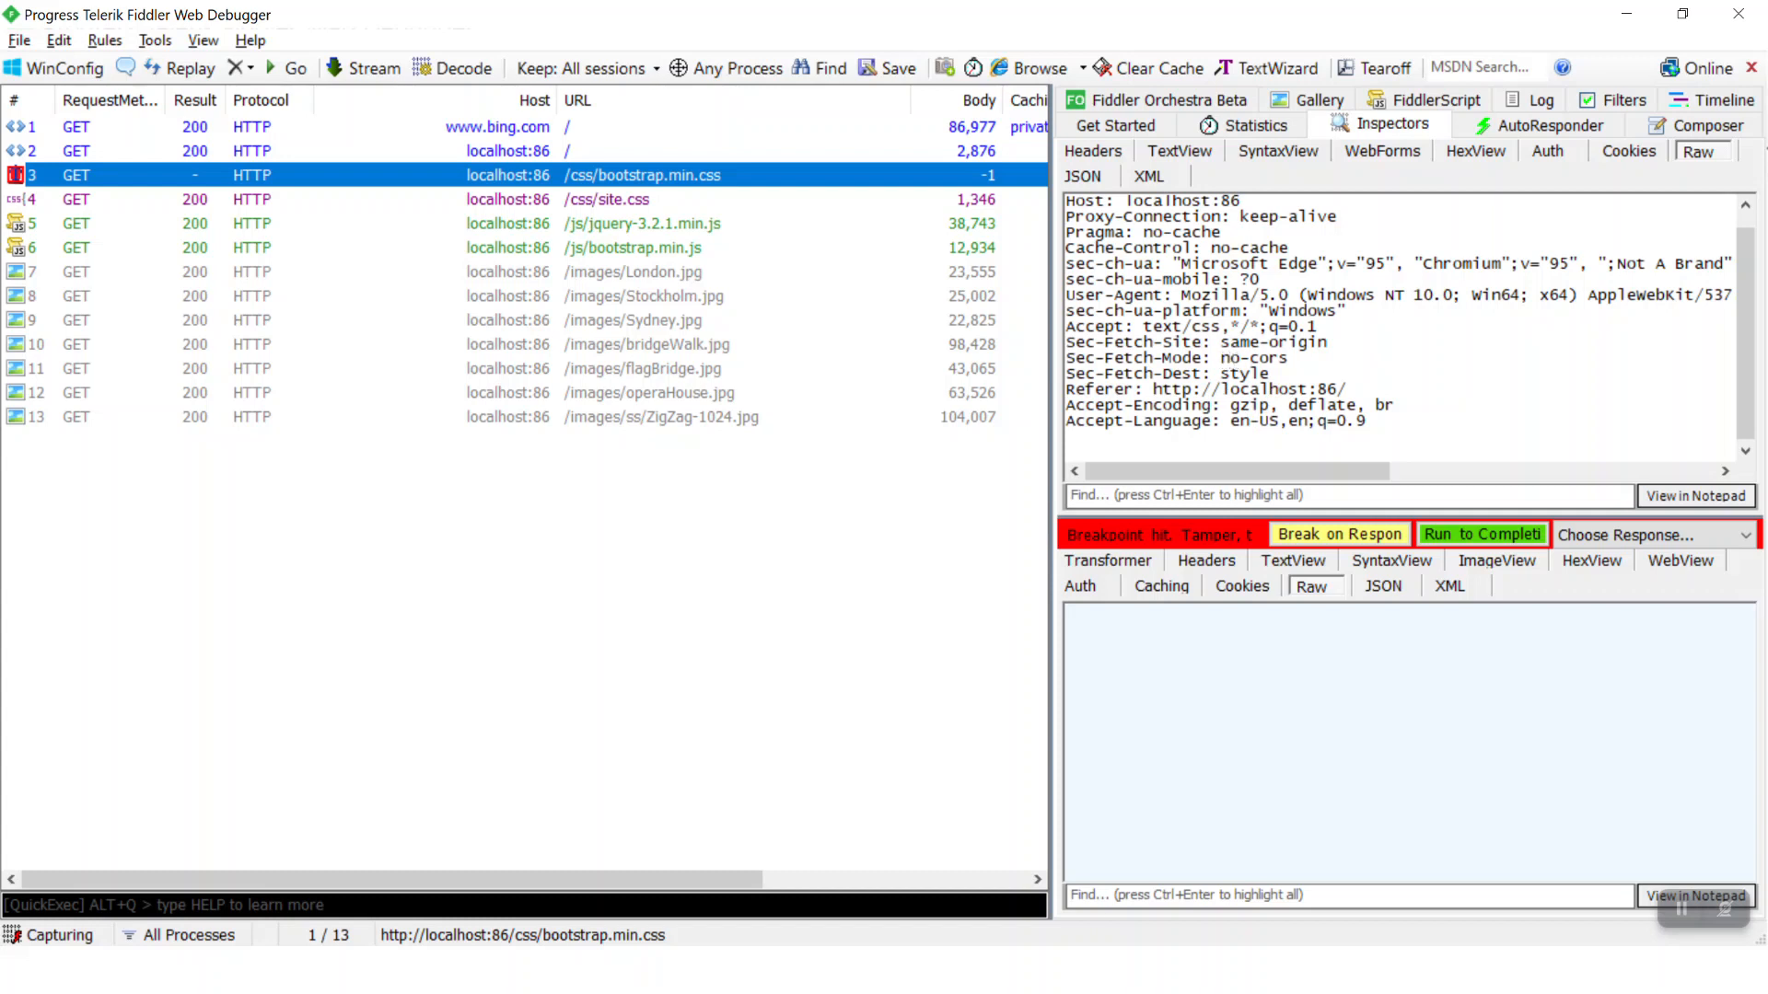
pyautogui.moveTo(1408, 403); pyautogui.dragTo(1094, 415)
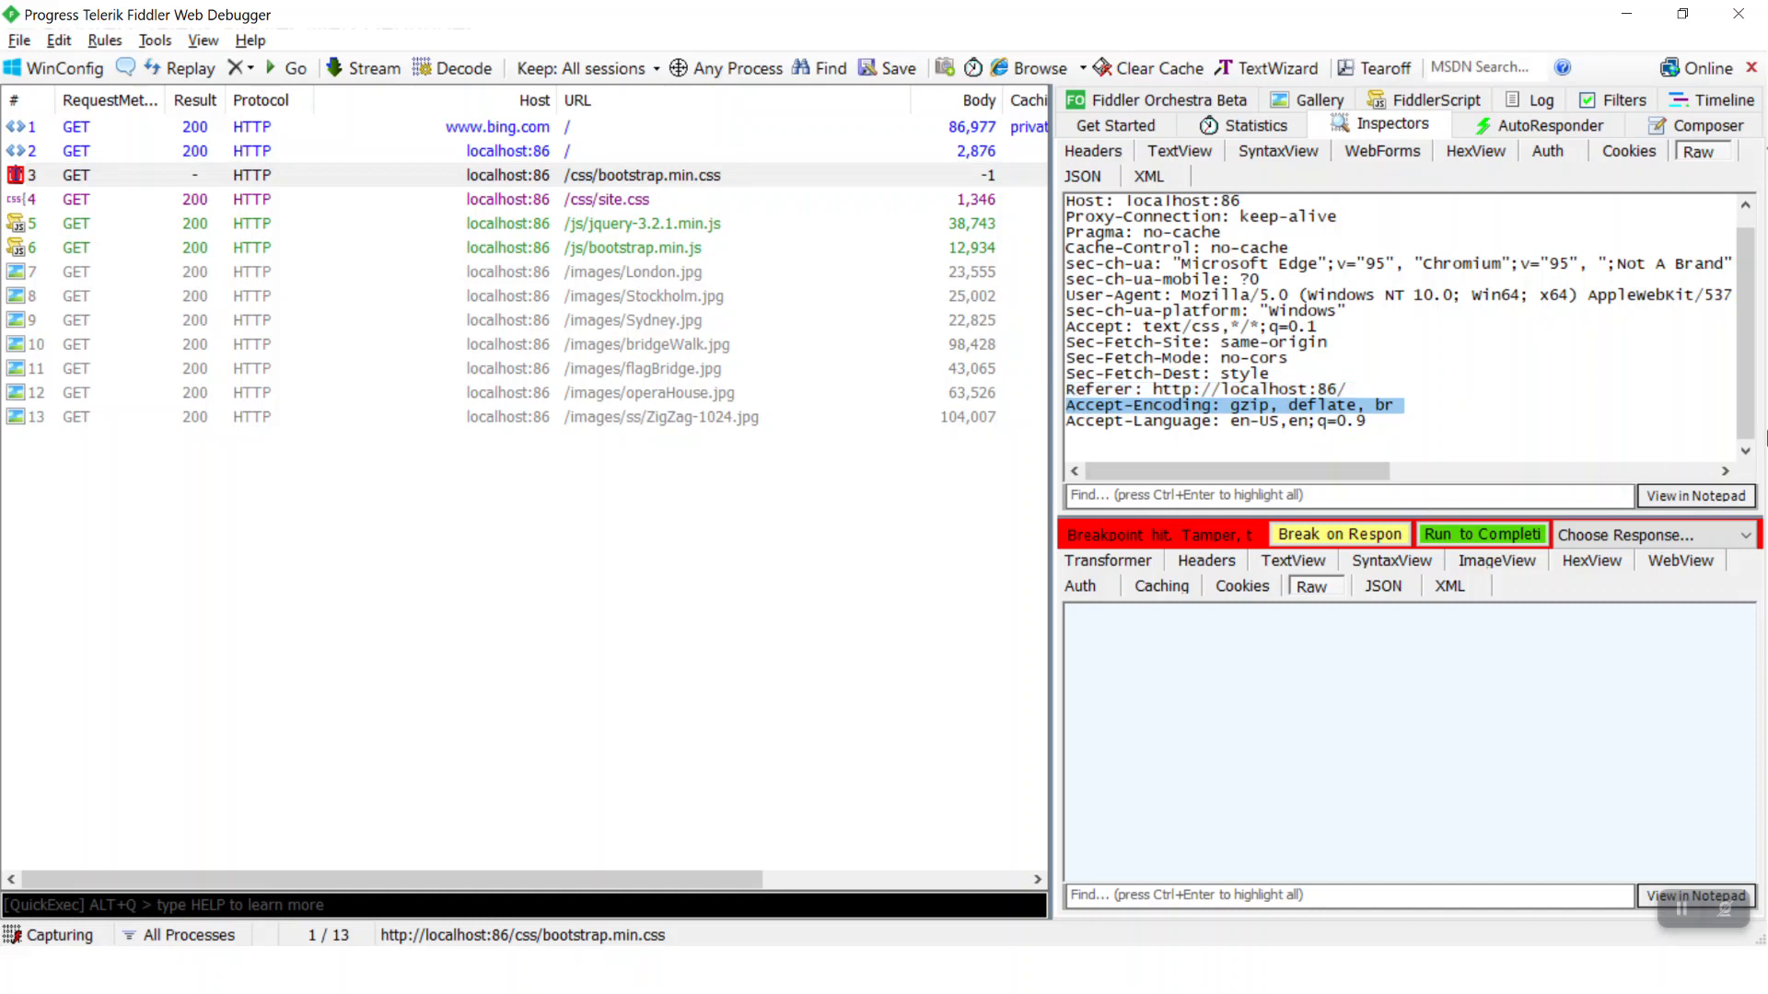
pyautogui.press('Delete')
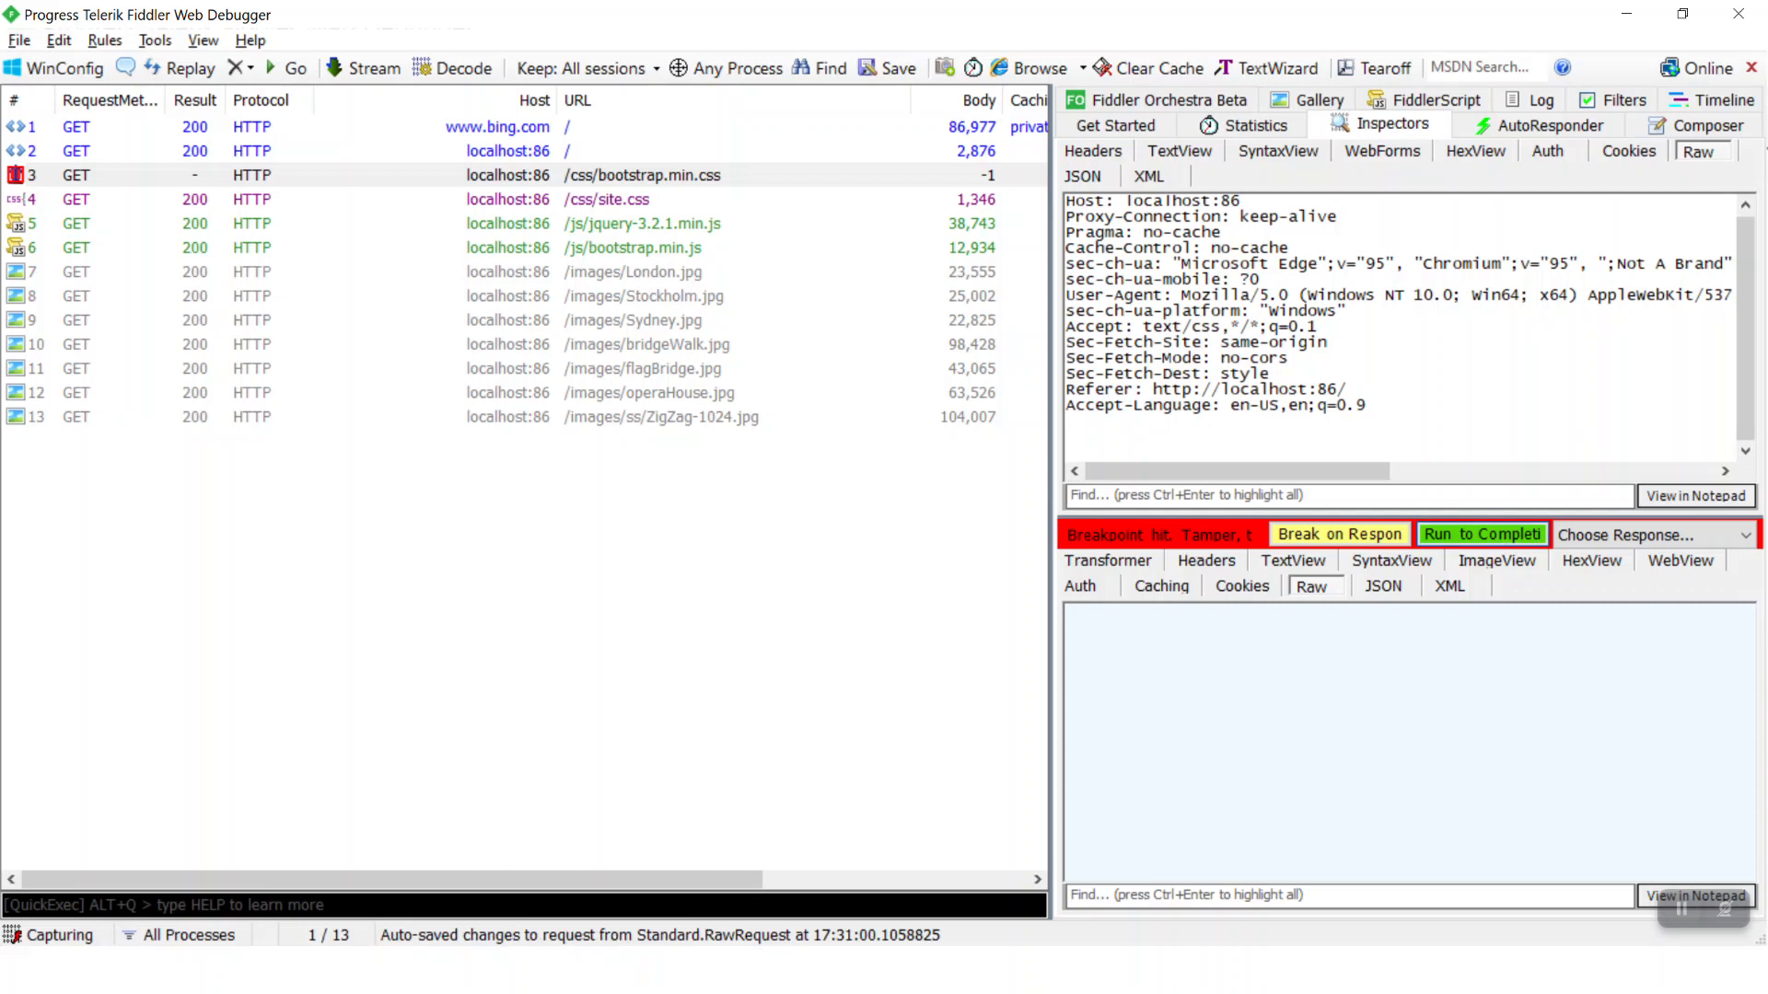
pyautogui.click(1503, 535)
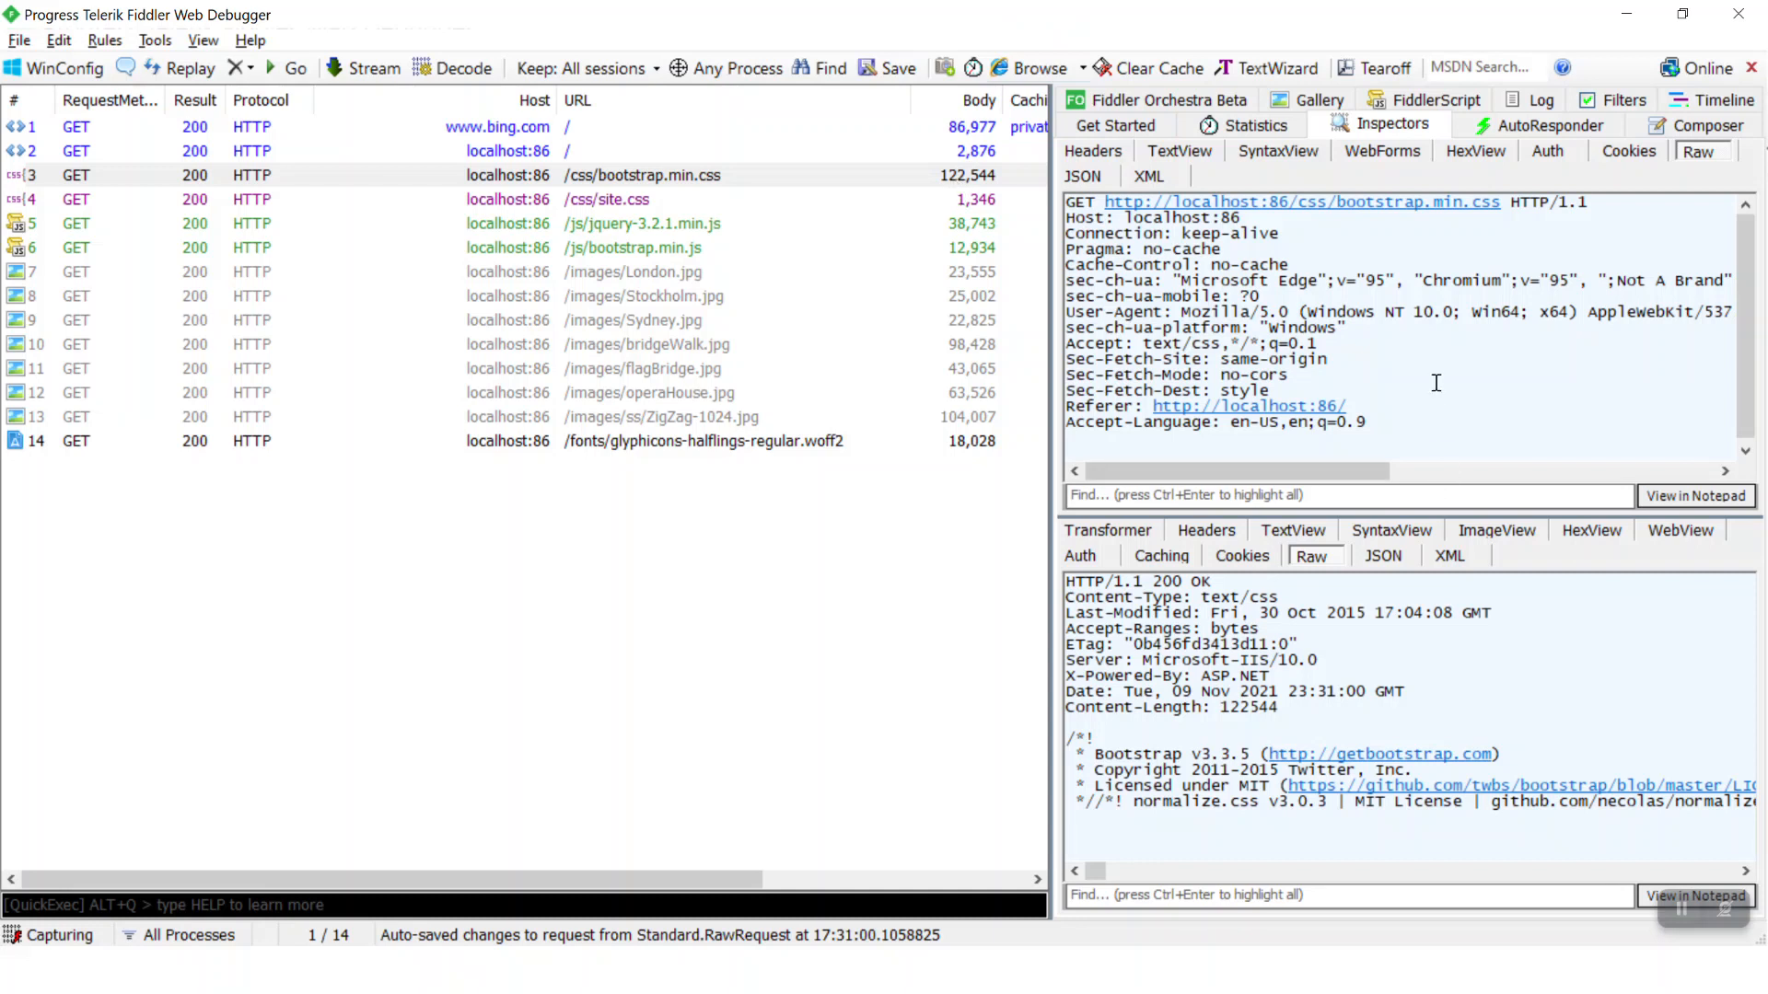
# Clear the request breakpoint with bpu and set a response breakpoint with bpafter site.css
pyautogui.click(115, 905)
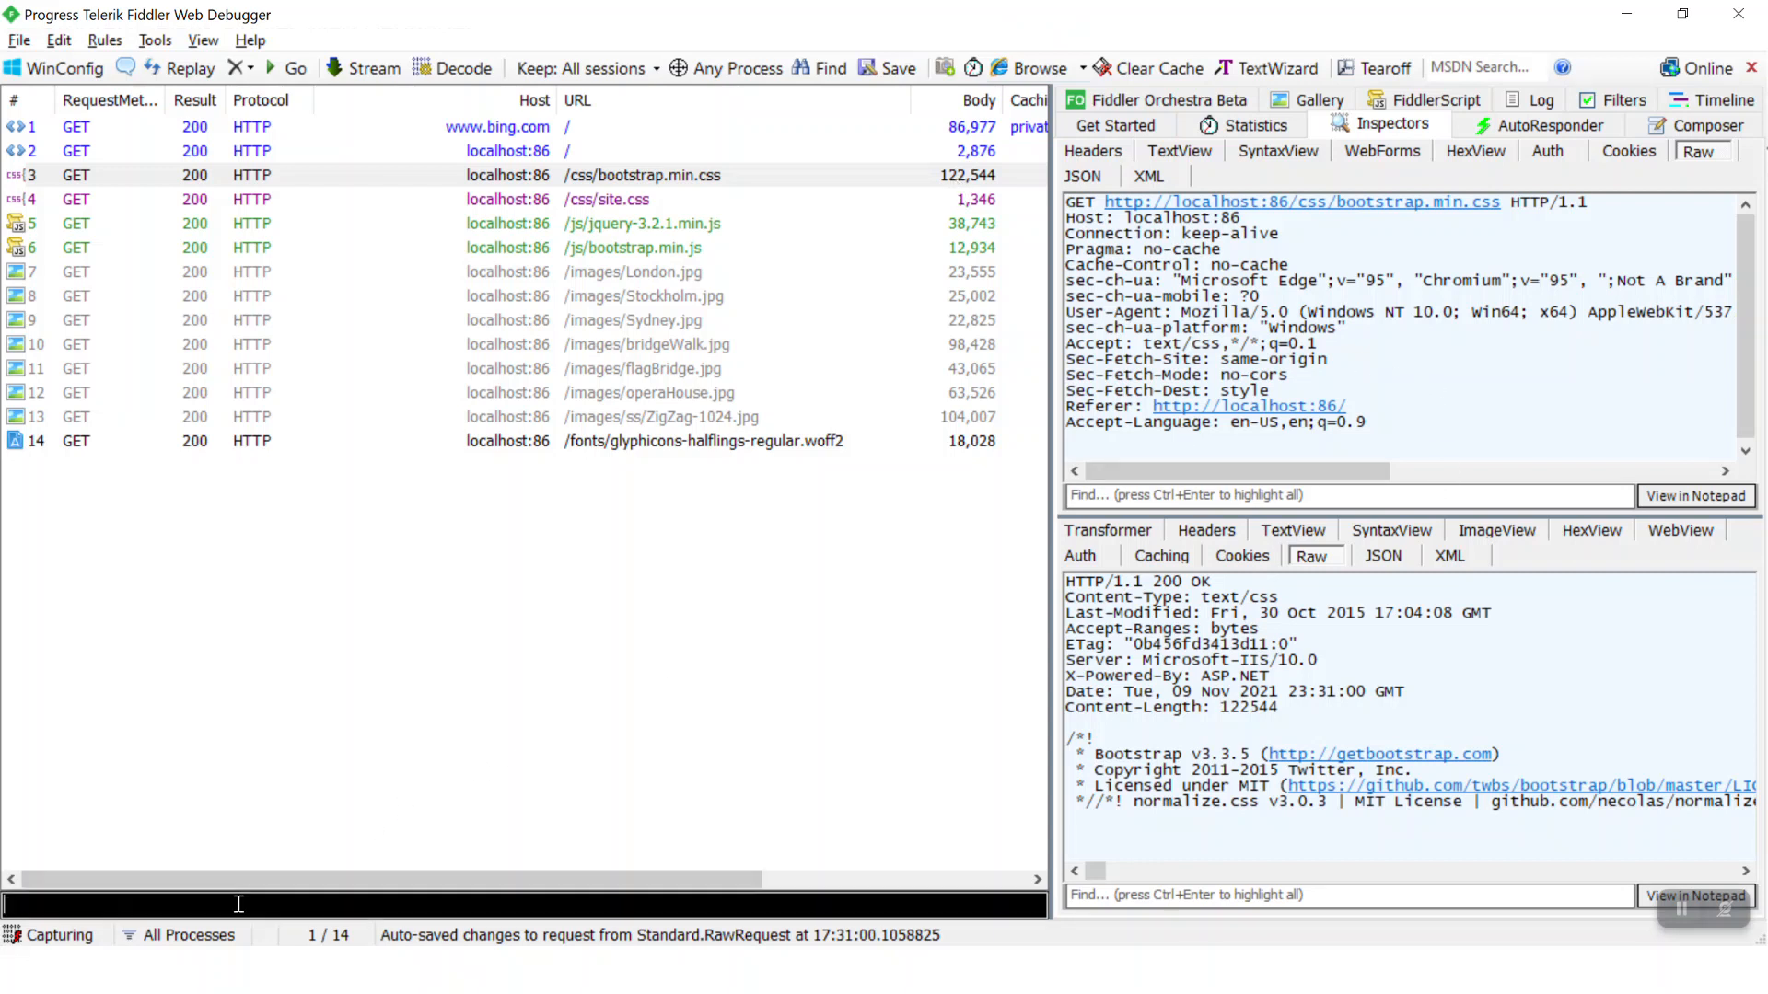
pyautogui.write('bpu')
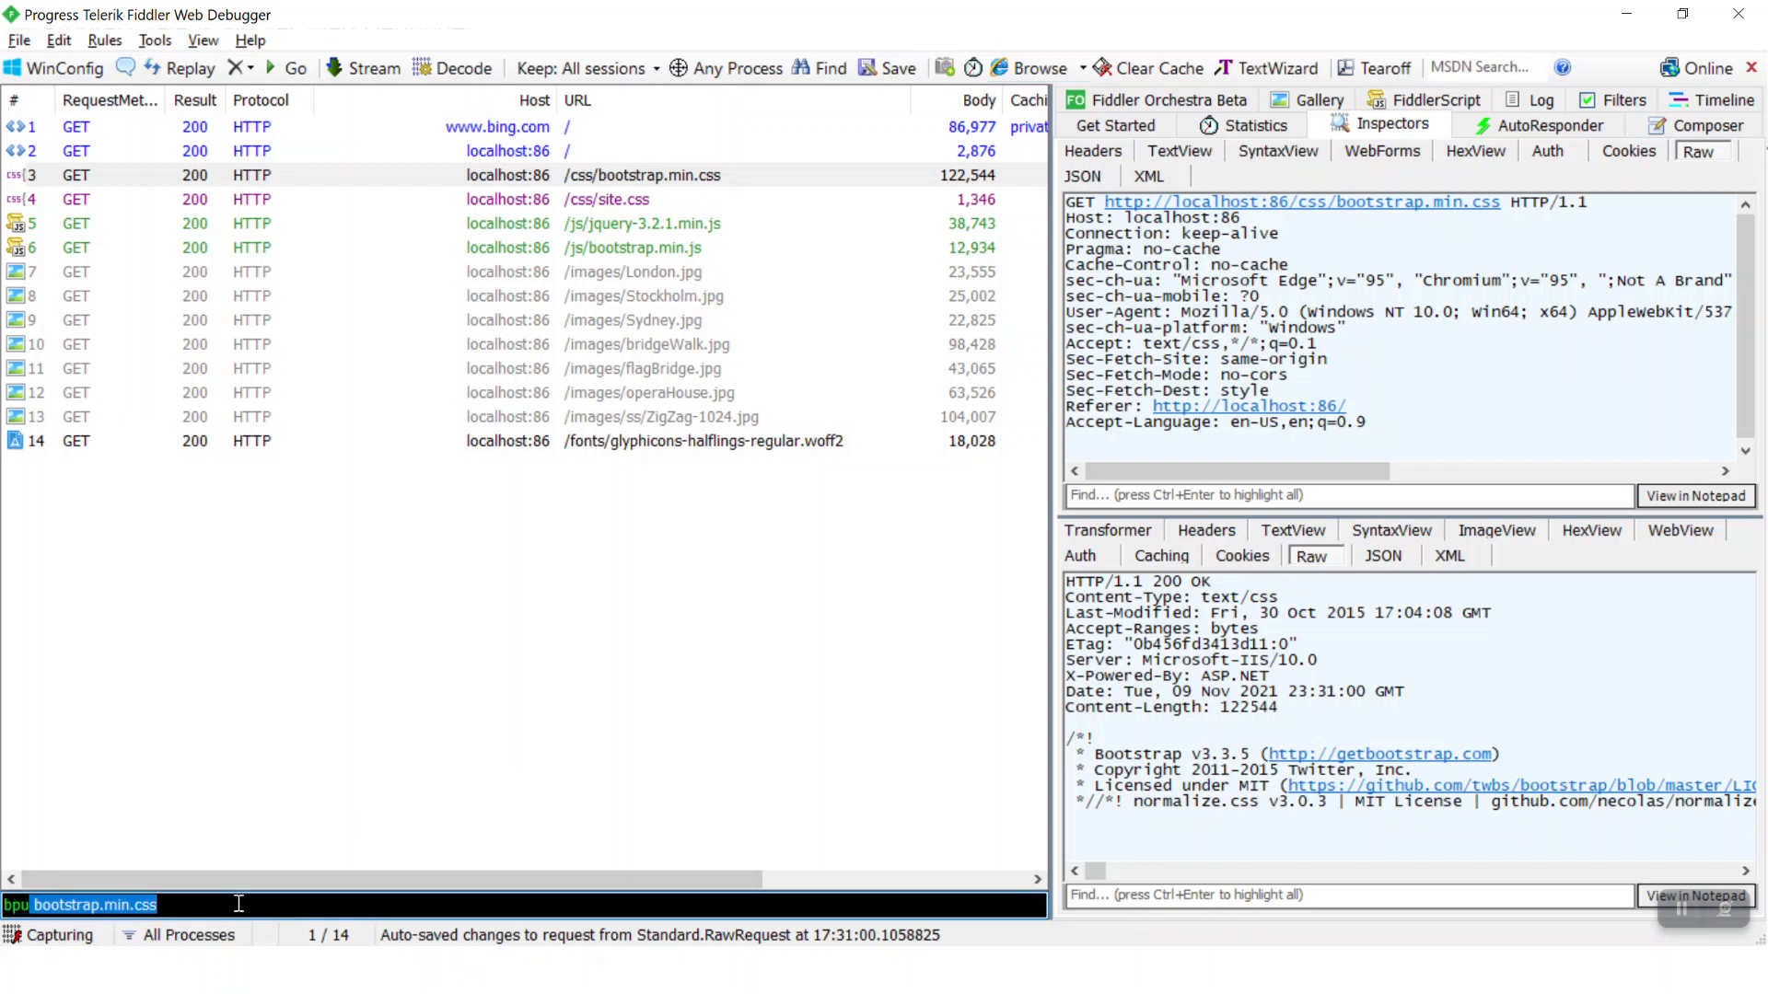
pyautogui.press('BackSpace')
pyautogui.press('BackSpace')
pyautogui.press('Return')
pyautogui.write('bpafter site')
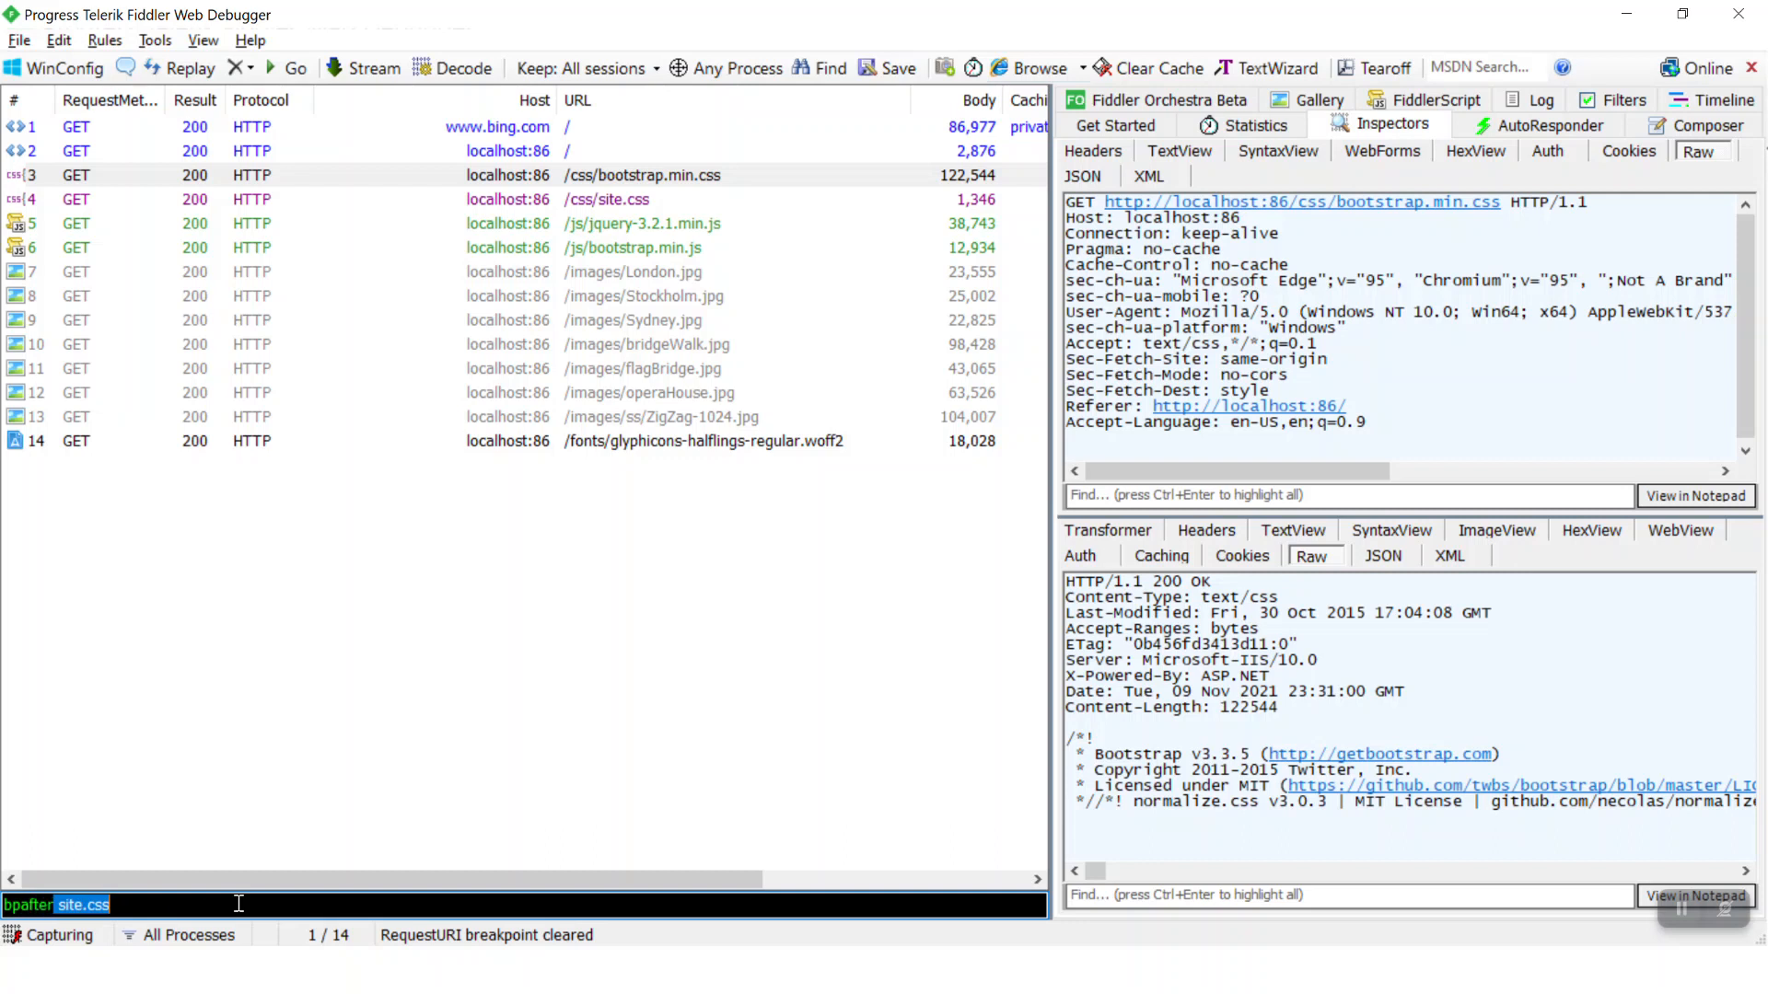
pyautogui.press('Return')
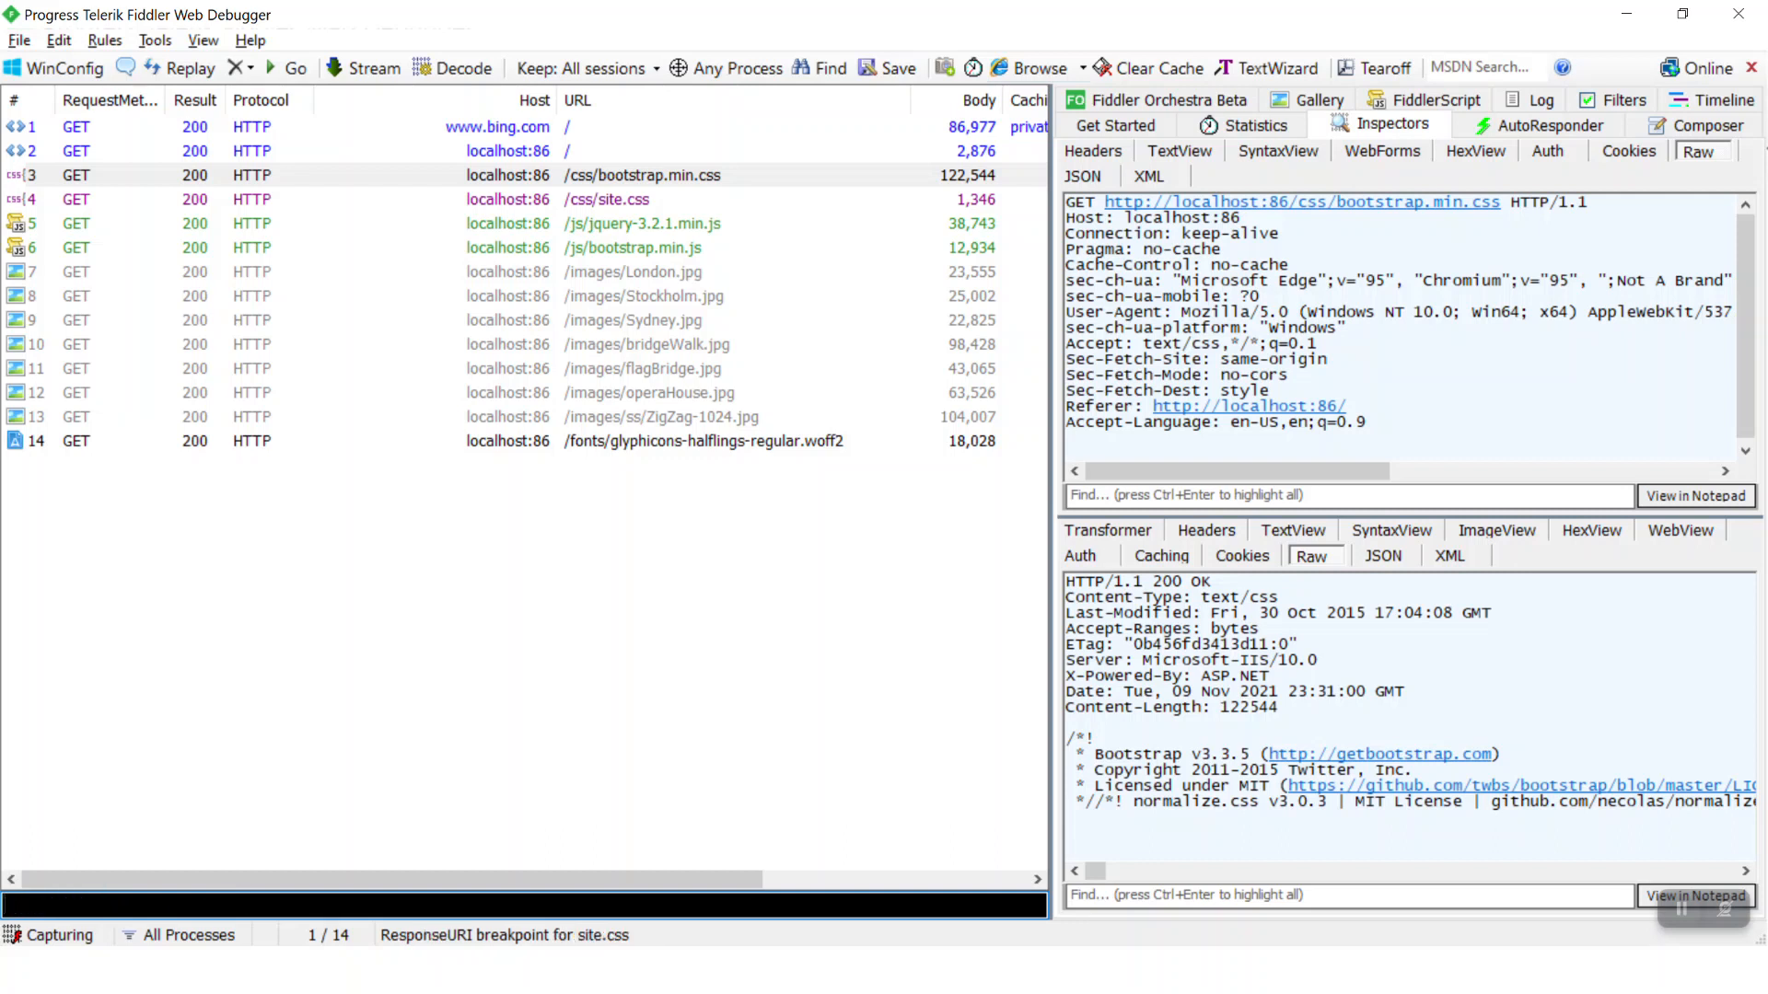
# Remove all captured sessions, refresh the localhost:86 page in Edge, and return to Fiddler
pyautogui.click(241, 68)
pyautogui.click(255, 99)
pyautogui.hotkey('alt', 'Tab')
pyautogui.press('F5')
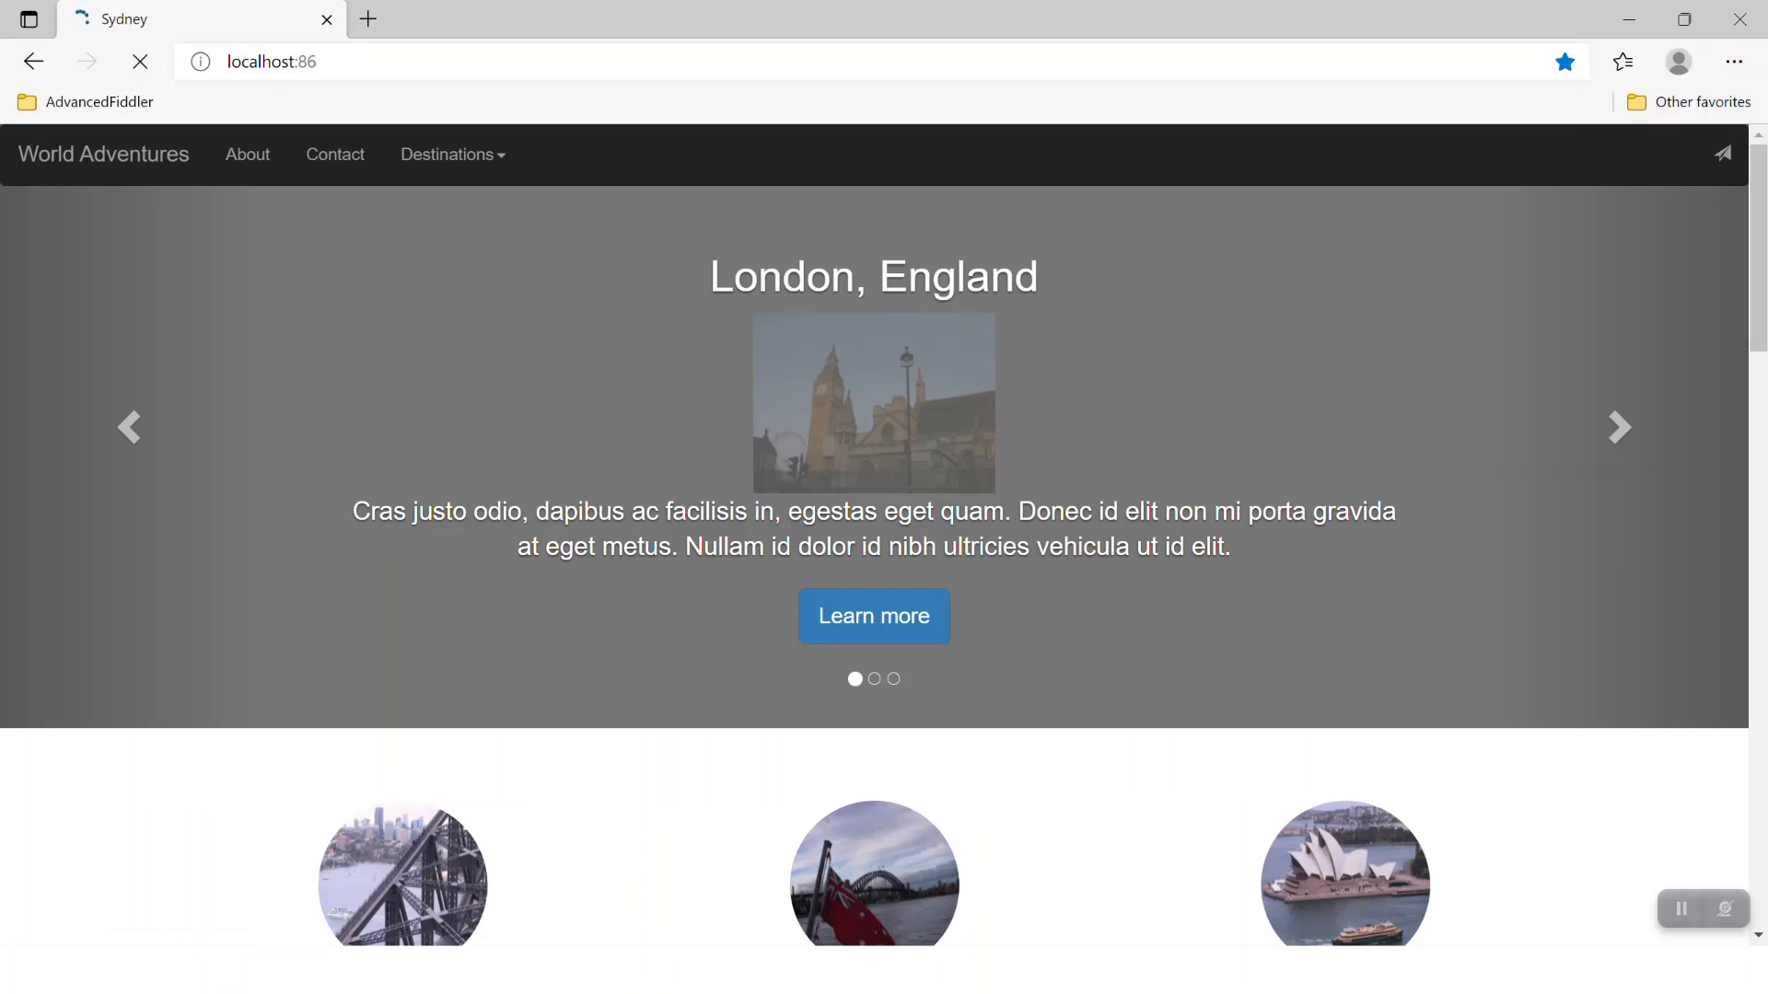
pyautogui.hotkey('alt', 'Tab')
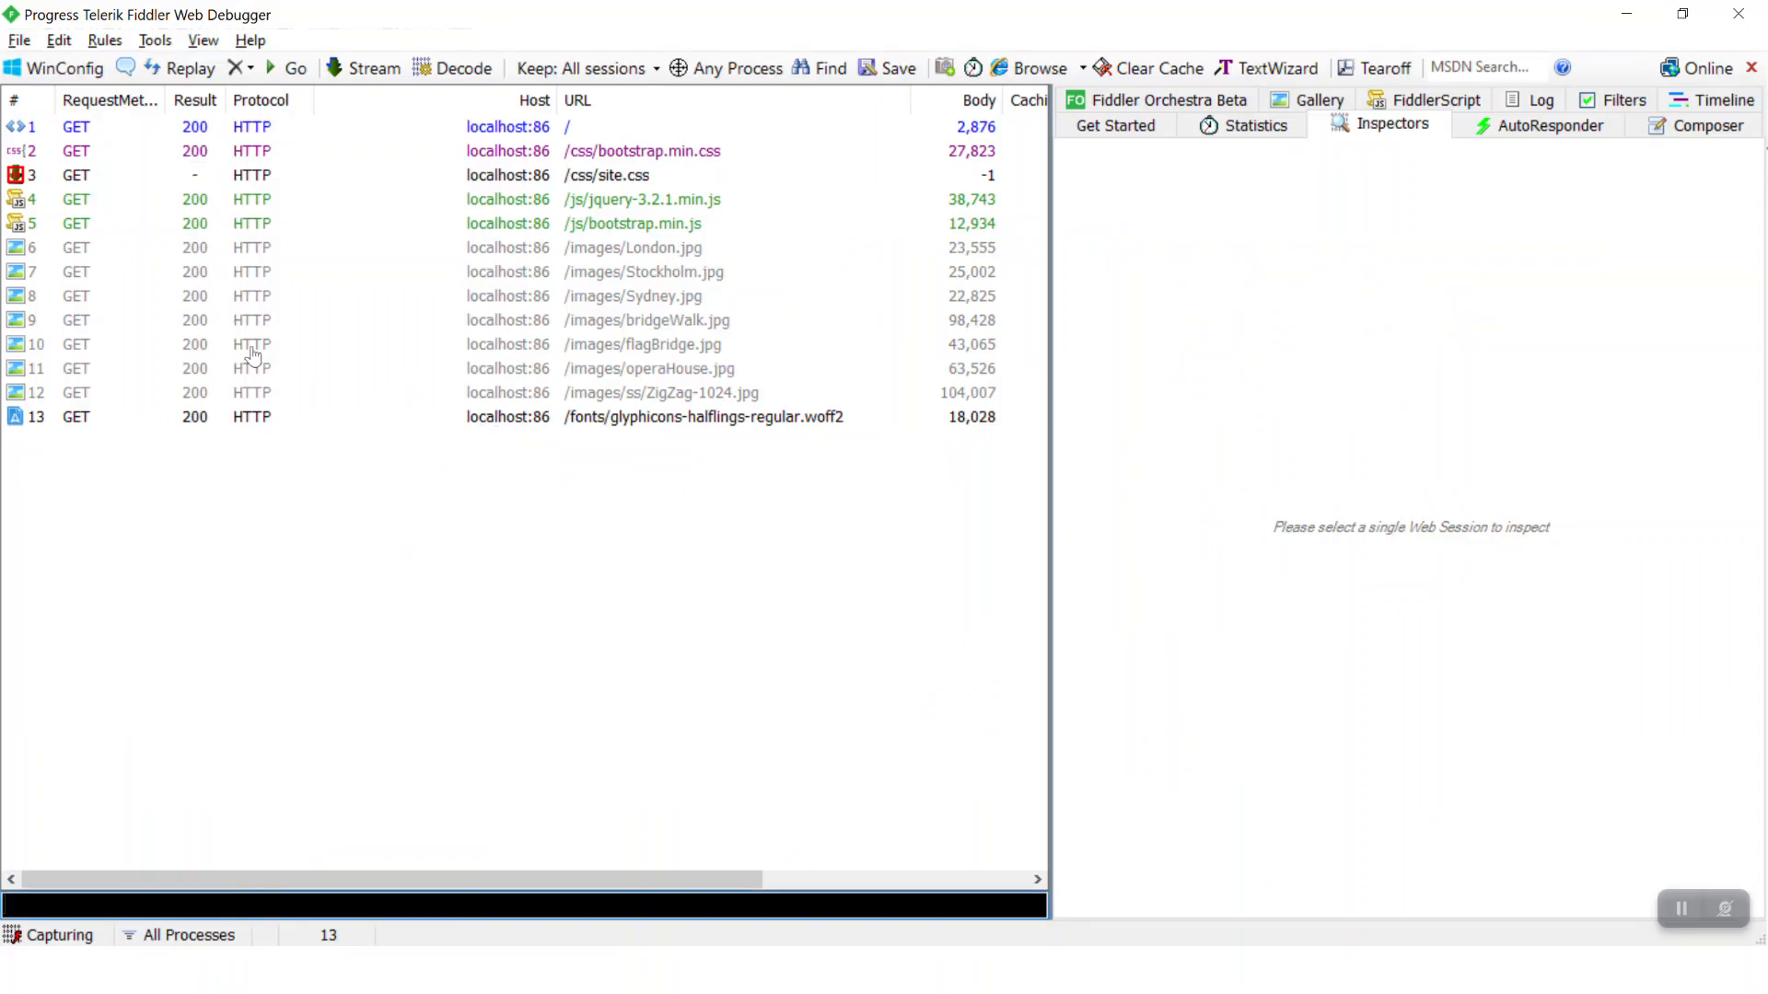
# Change the body color to red in the decoded site.css response and run the paused session to completion
pyautogui.click(230, 176)
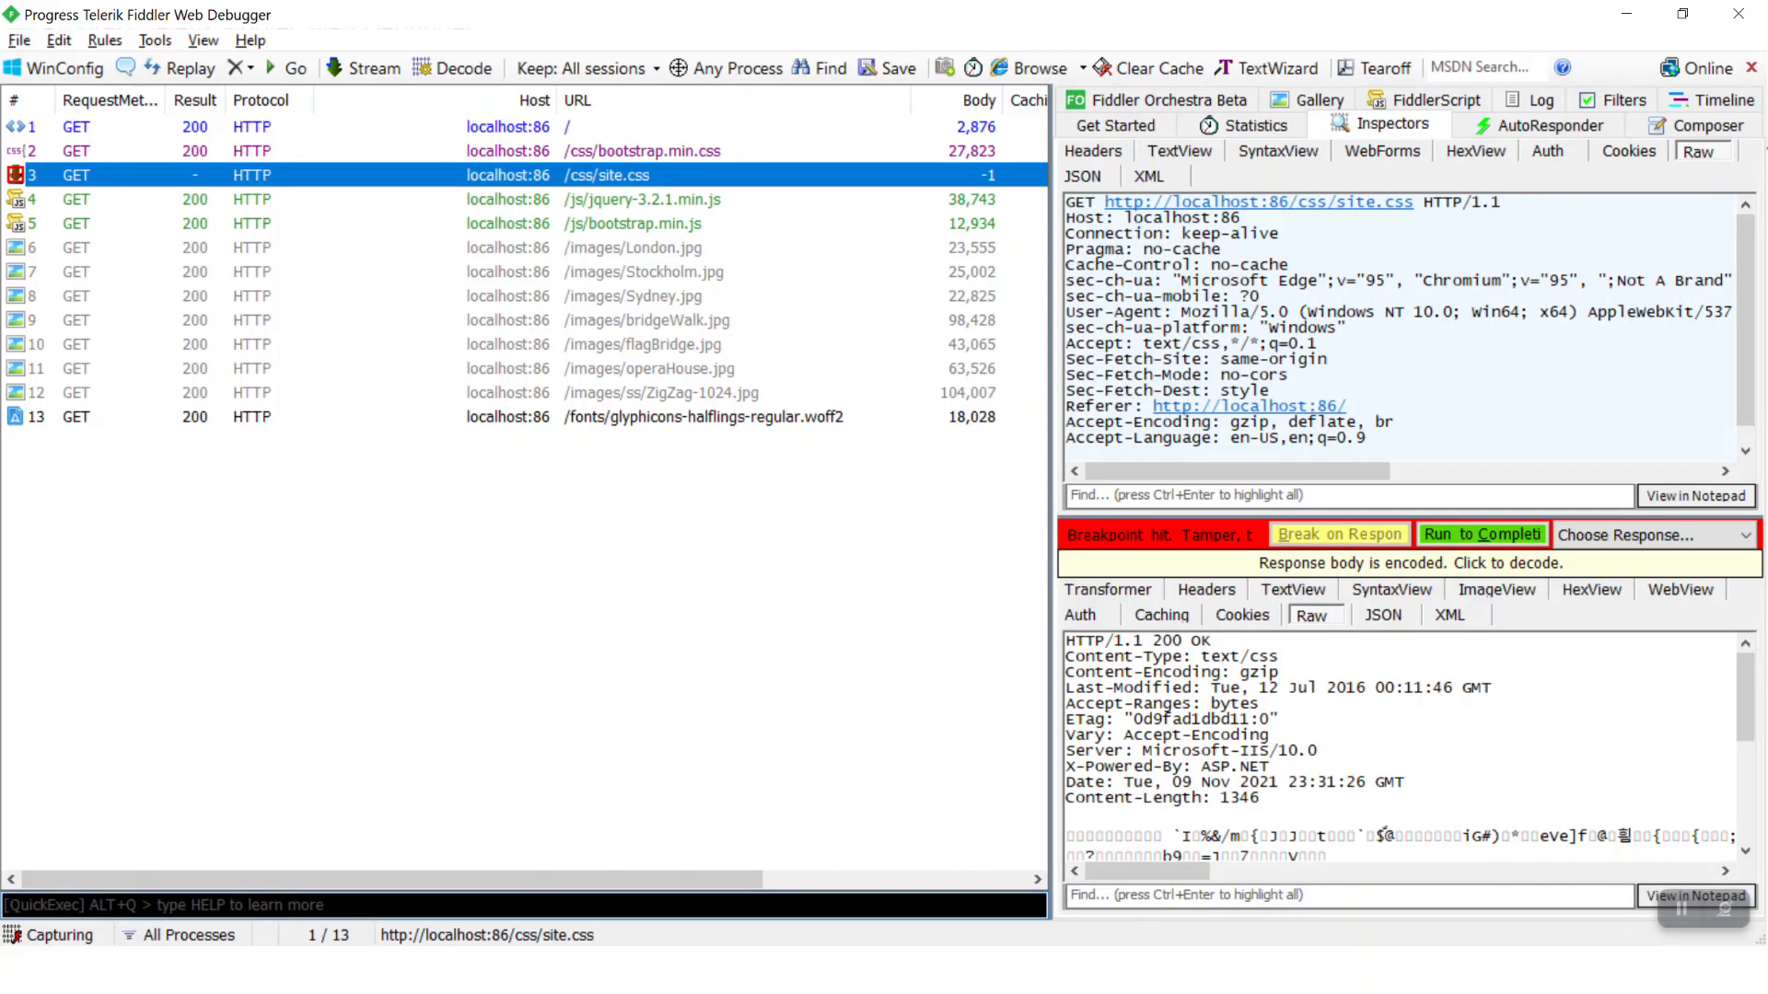
pyautogui.click(1375, 571)
pyautogui.scroll(-5, 1320, 681)
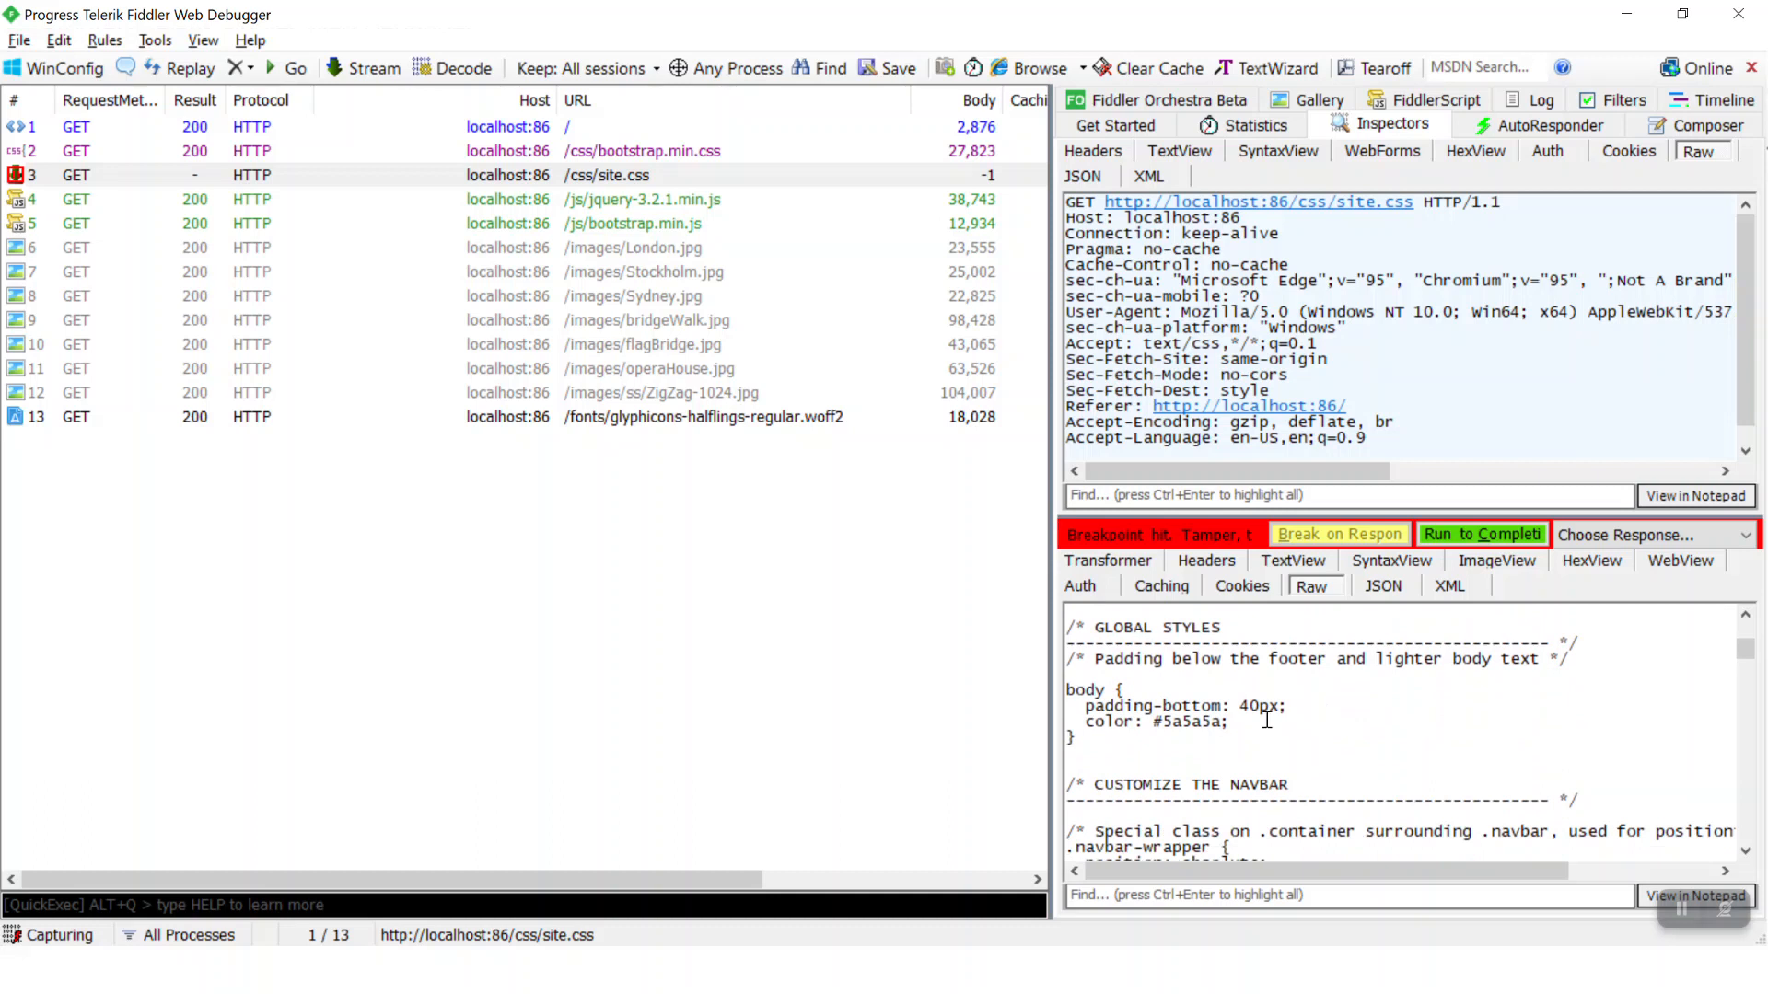
pyautogui.doubleClick(1190, 721)
pyautogui.write('red')
pyautogui.click(1491, 534)
# Switch to Edge to check the page's text color, and return to Fiddler to review the edited site.css response
pyautogui.hotkey('alt', 'Tab')
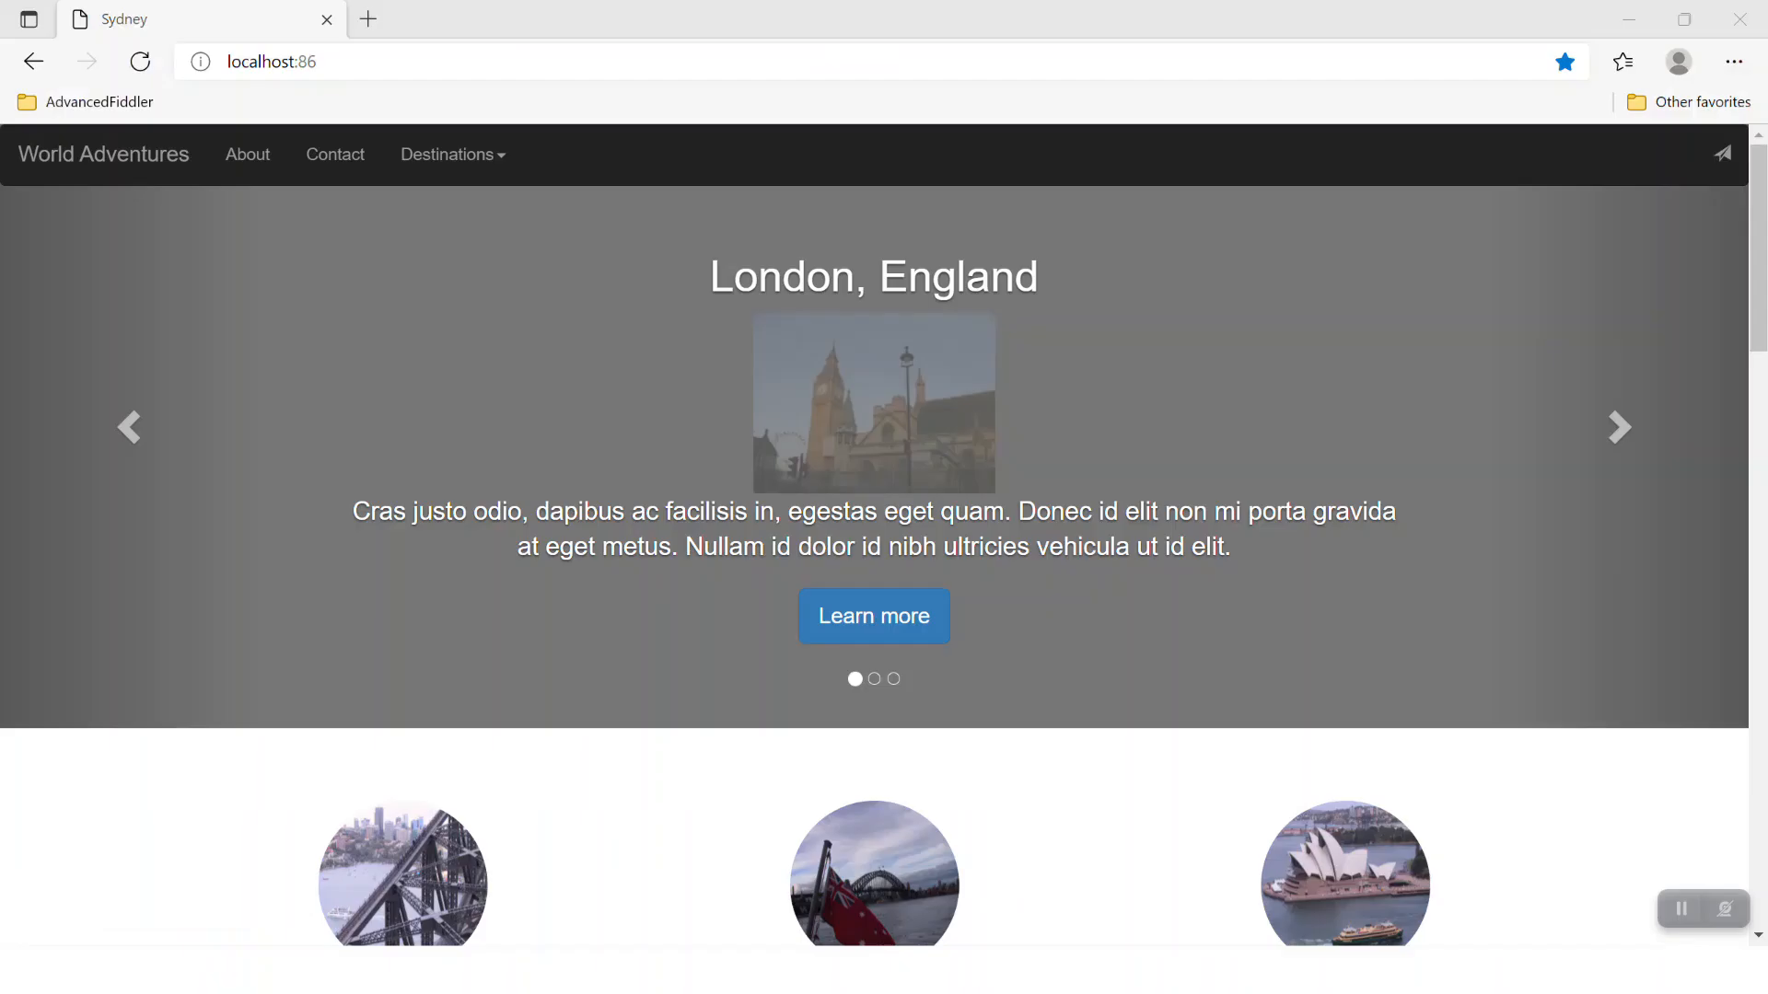
pyautogui.scroll(-5, 735, 585)
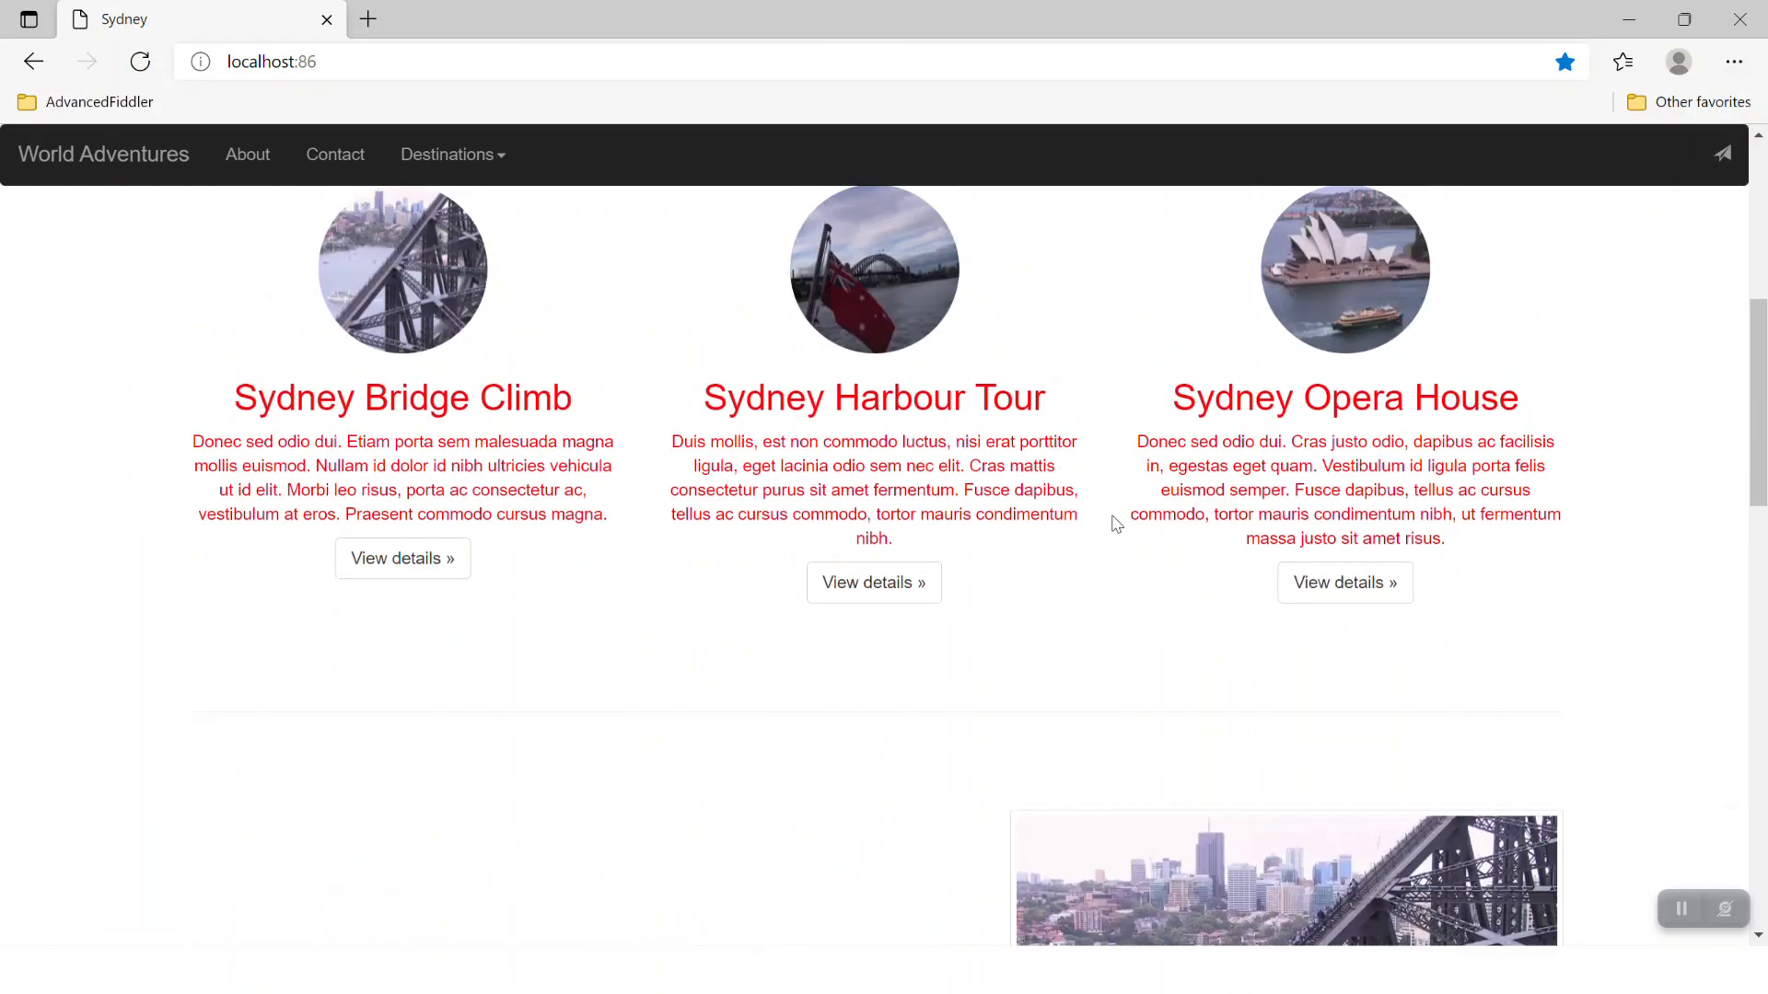
pyautogui.scroll(3, 1117, 524)
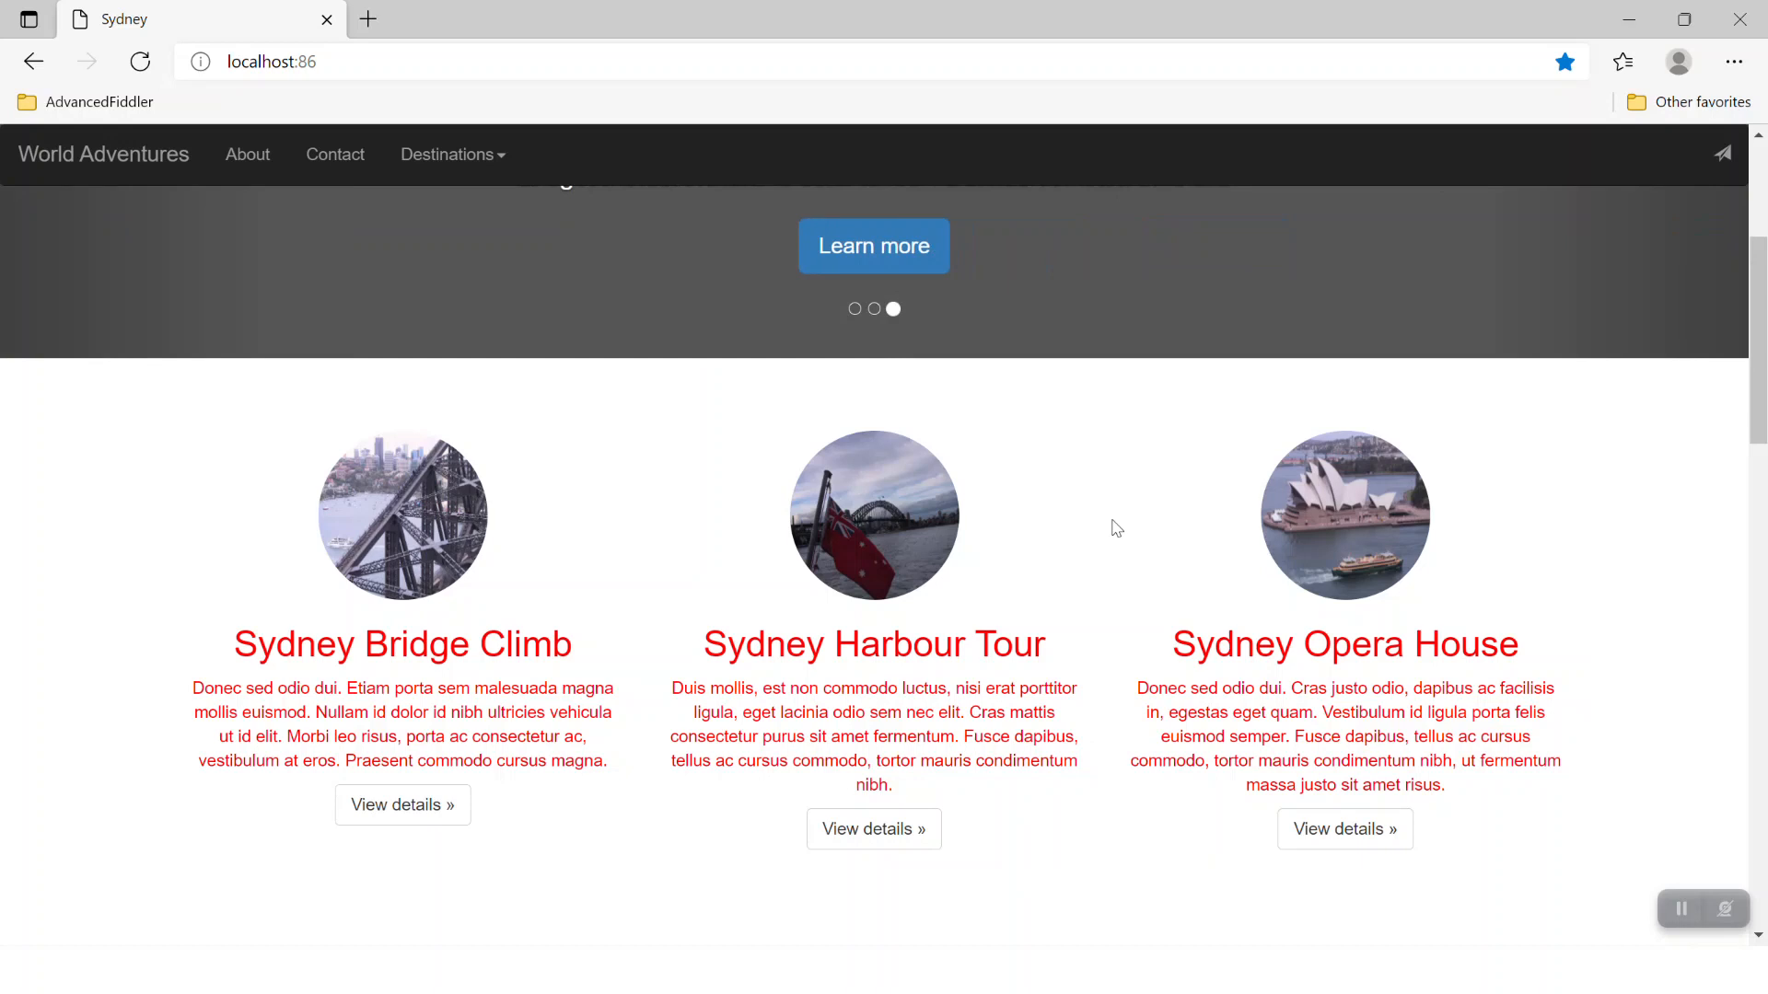
pyautogui.hotkey('alt', 'Tab')
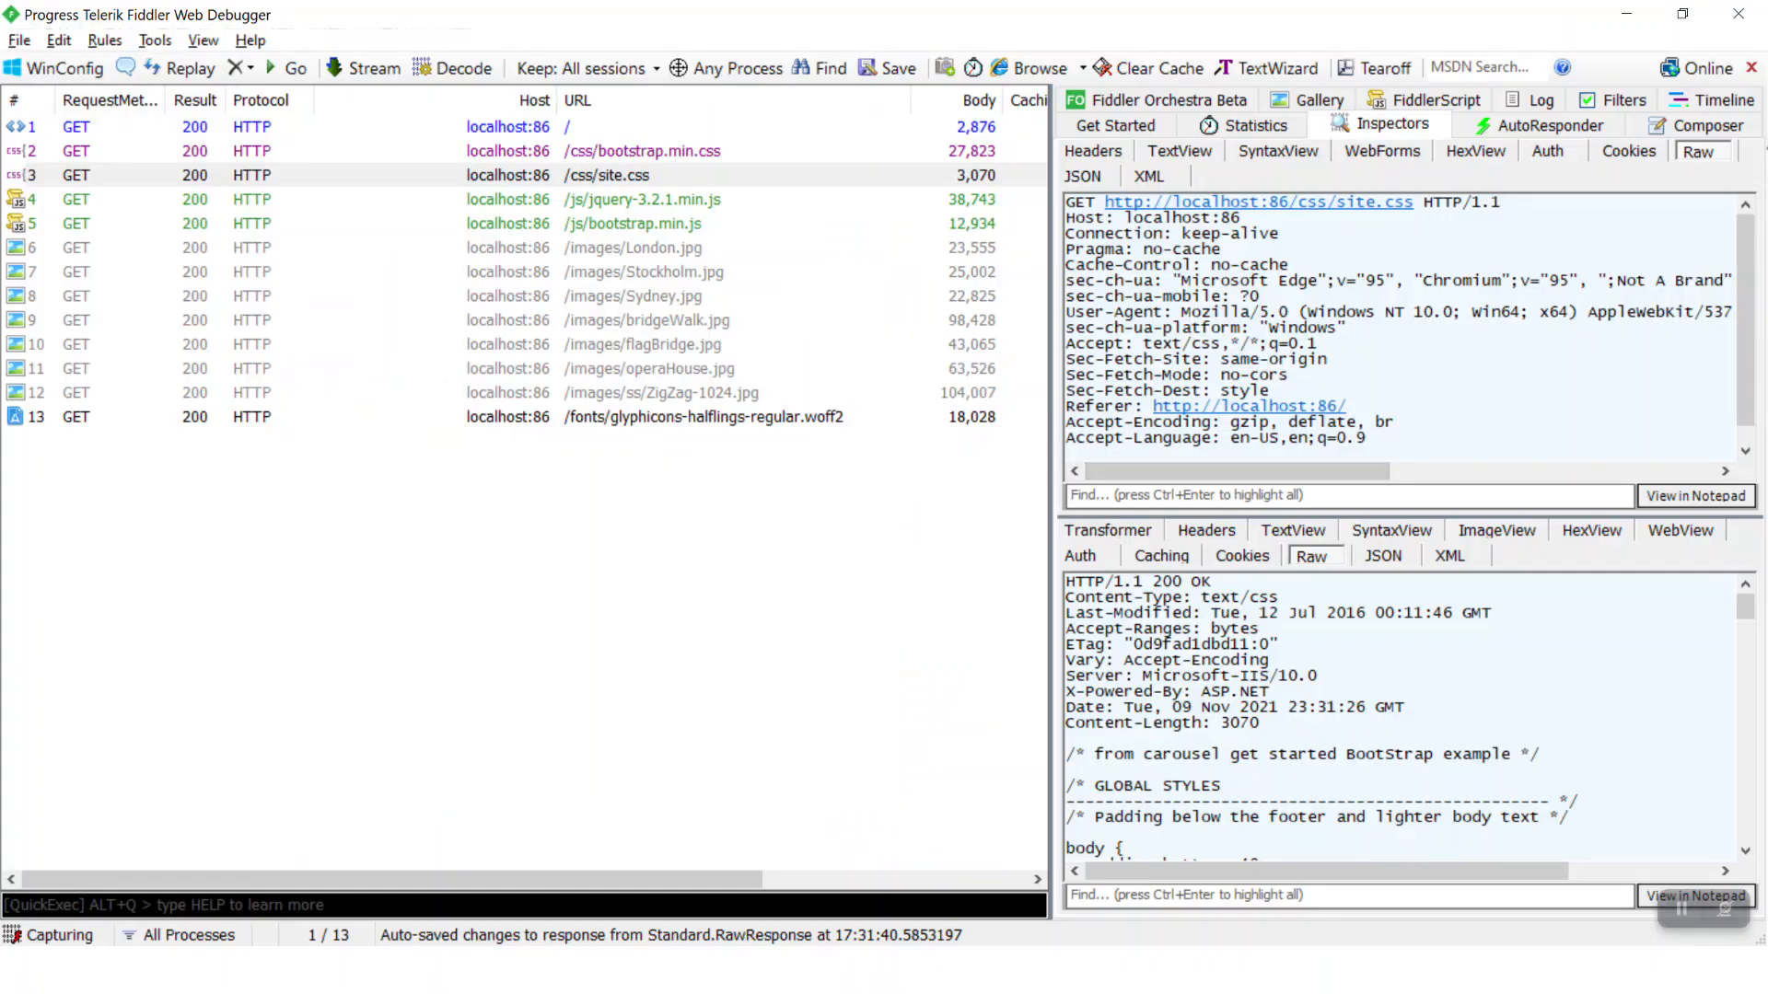
pyautogui.scroll(-3, 1211, 774)
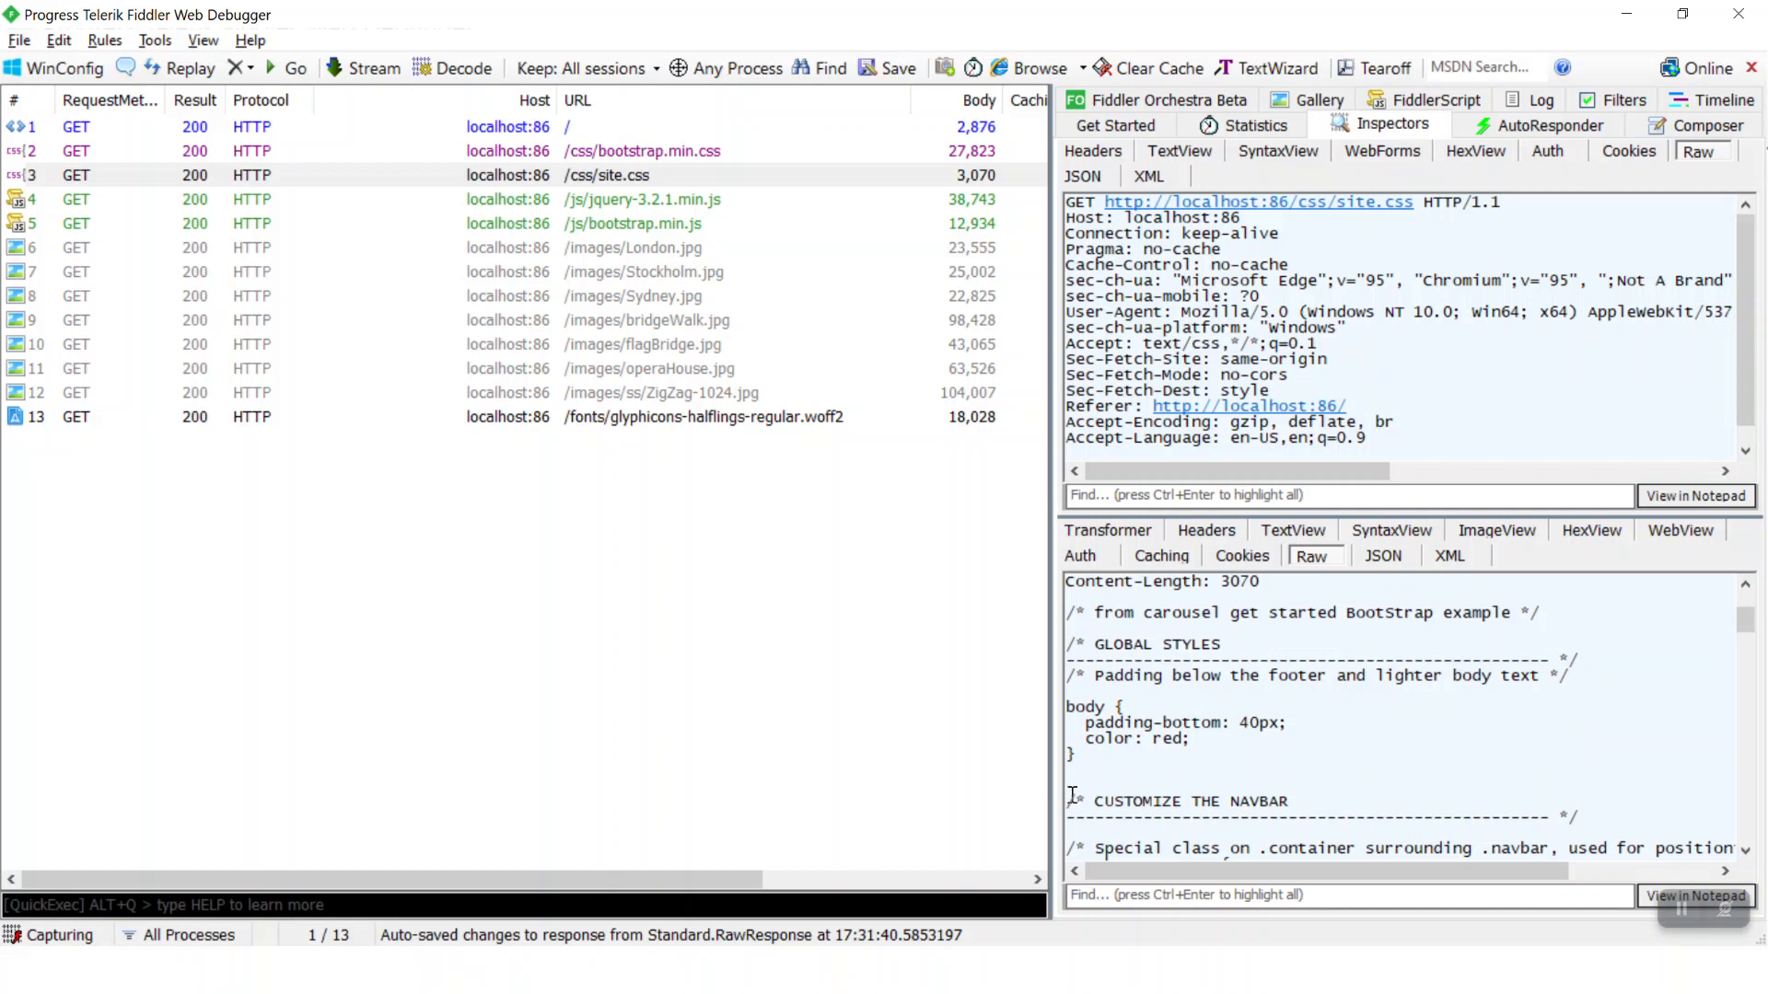
pyautogui.scroll(-3, 1413, 727)
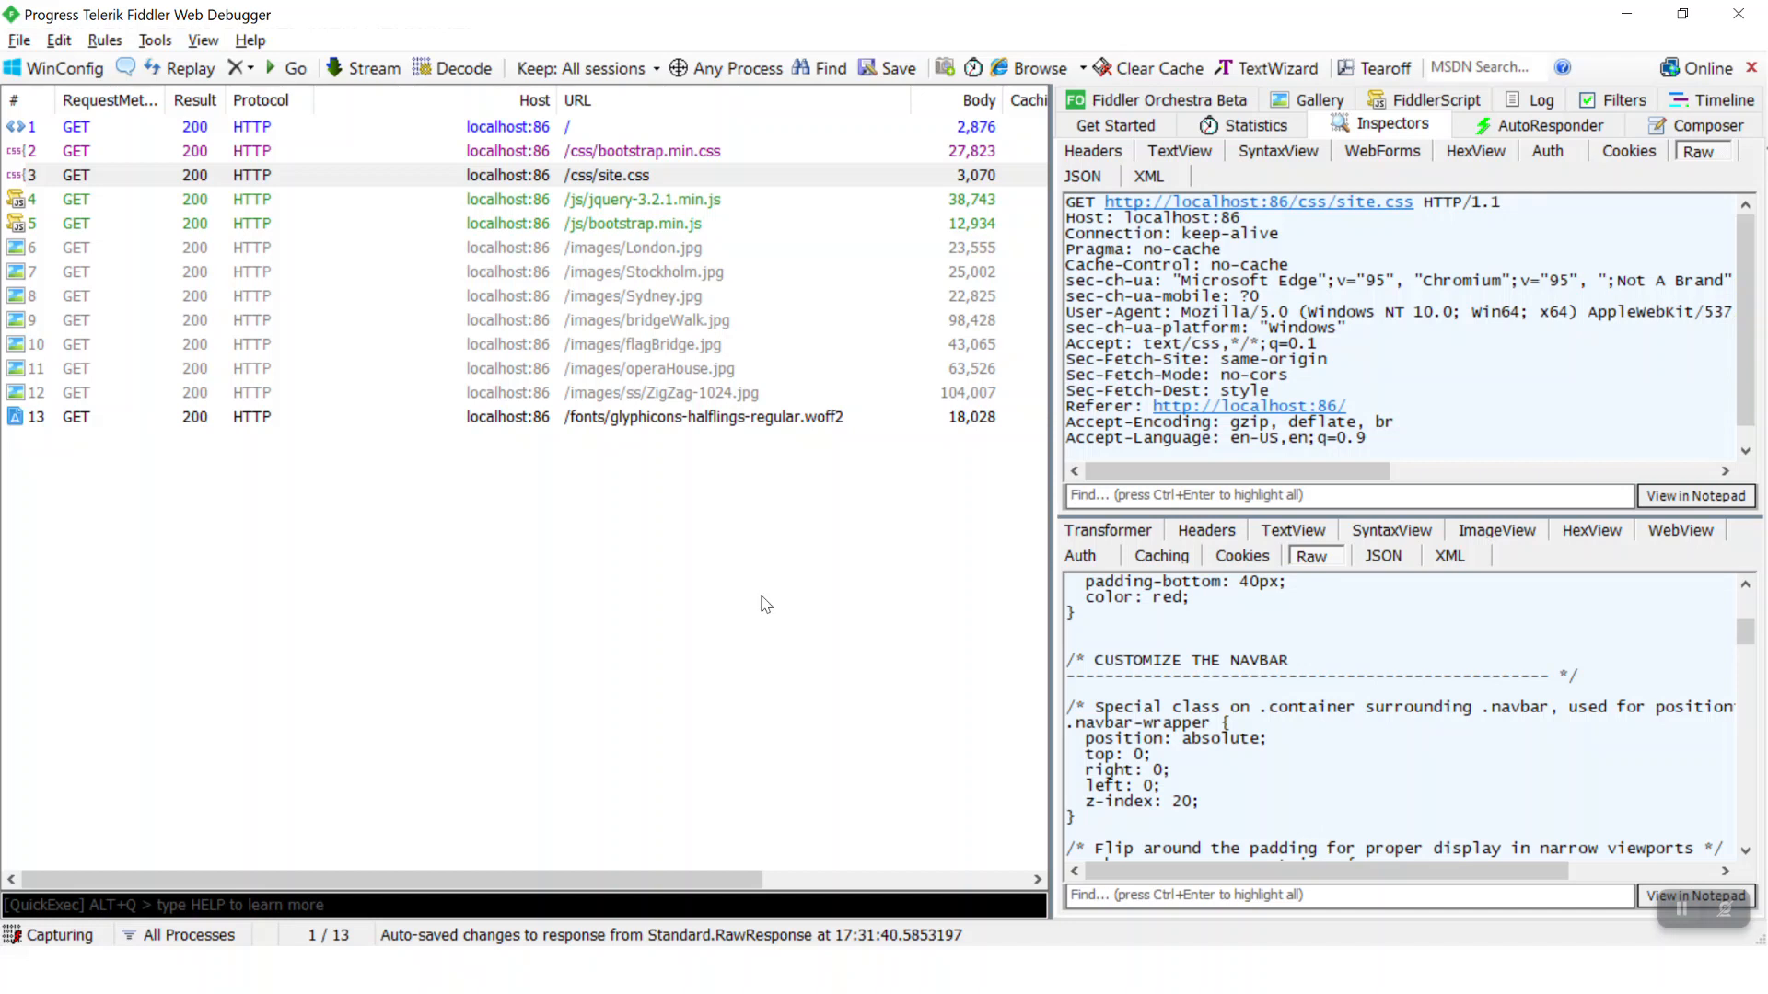
# Clear the site.css response breakpoint by running bpafter without an argument in QuickExec
pyautogui.click(185, 896)
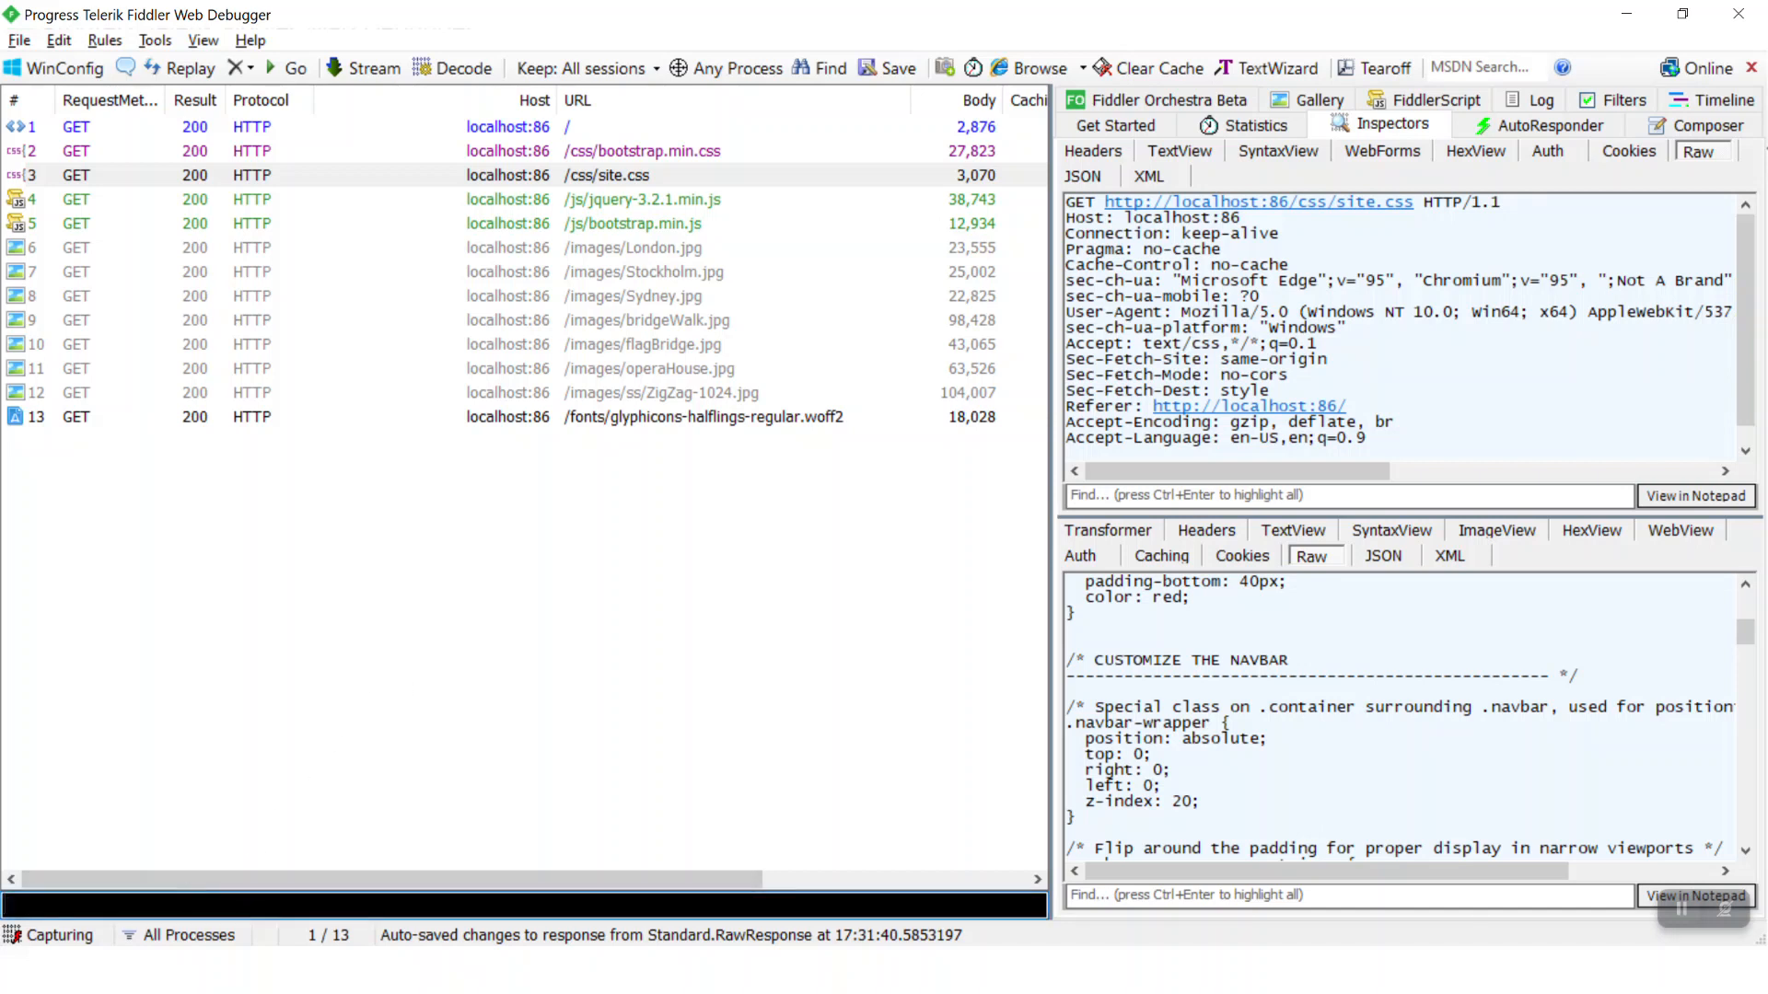
pyautogui.write('bpafter')
pyautogui.press('Delete')
pyautogui.press('Return')
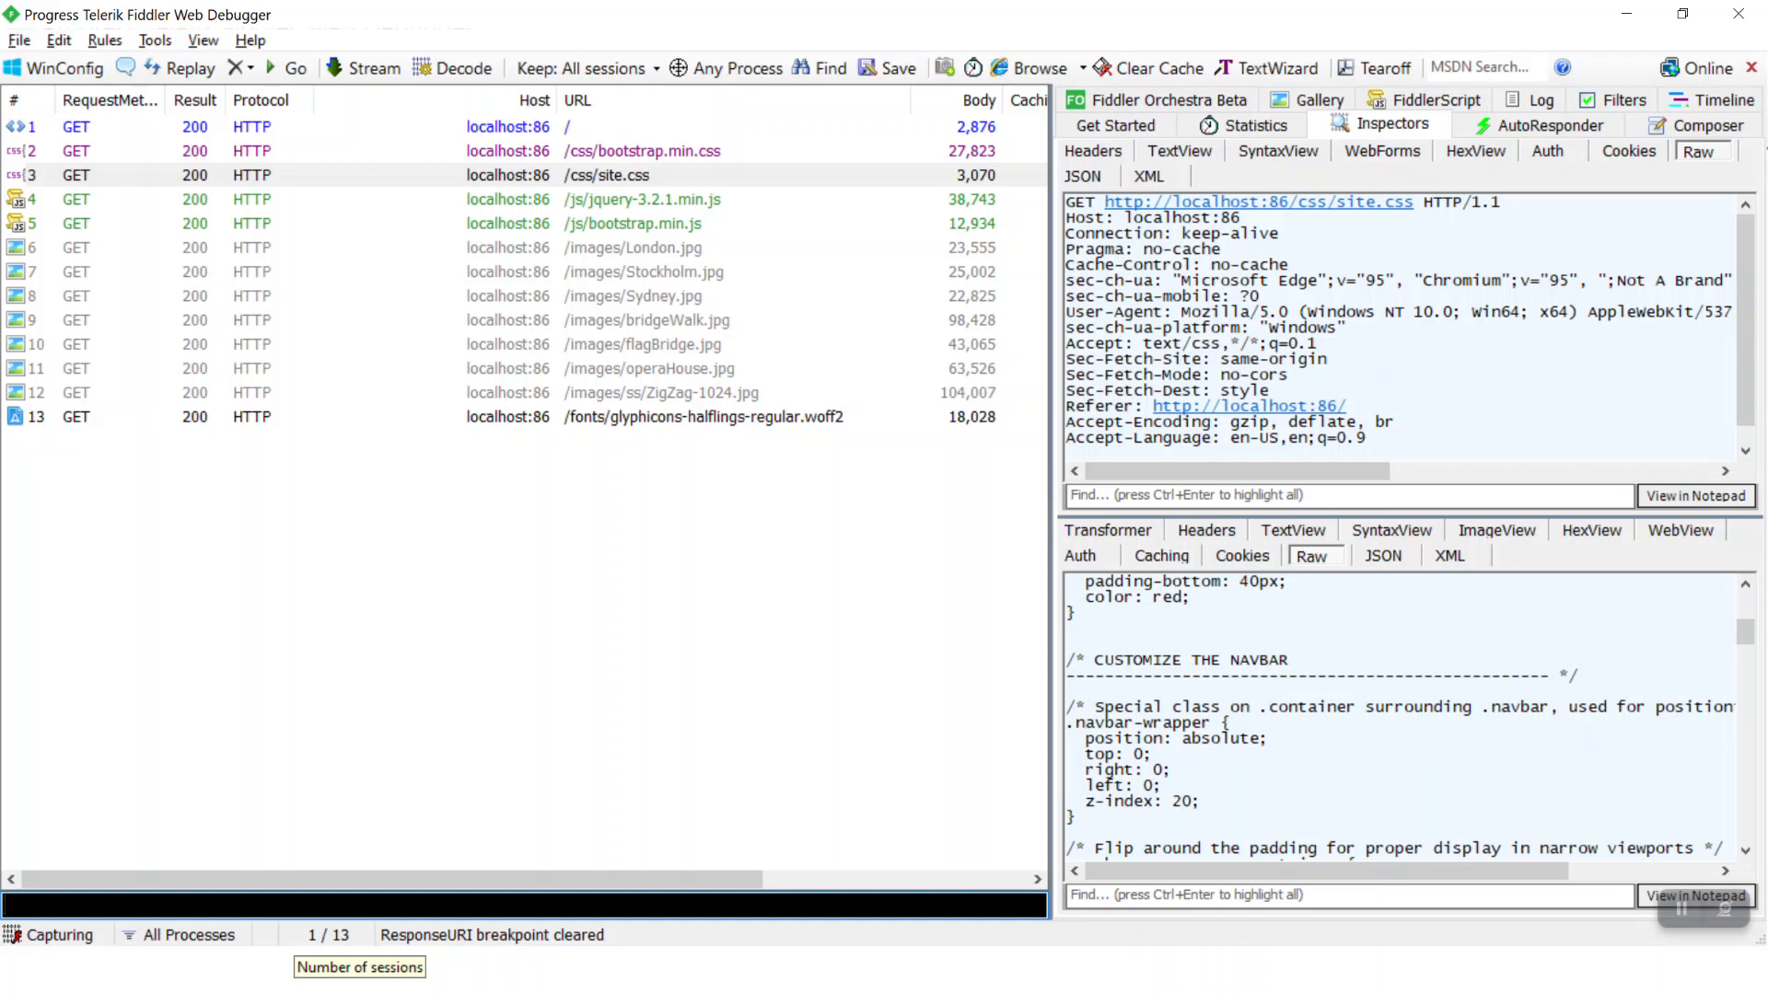
# Switch to the PowerPoint slide show, advance to the Auto Responder slide to review it, and return to Fiddler
pyautogui.hotkey('alt', 'Tab')
pyautogui.hotkey('alt', 'Tab')
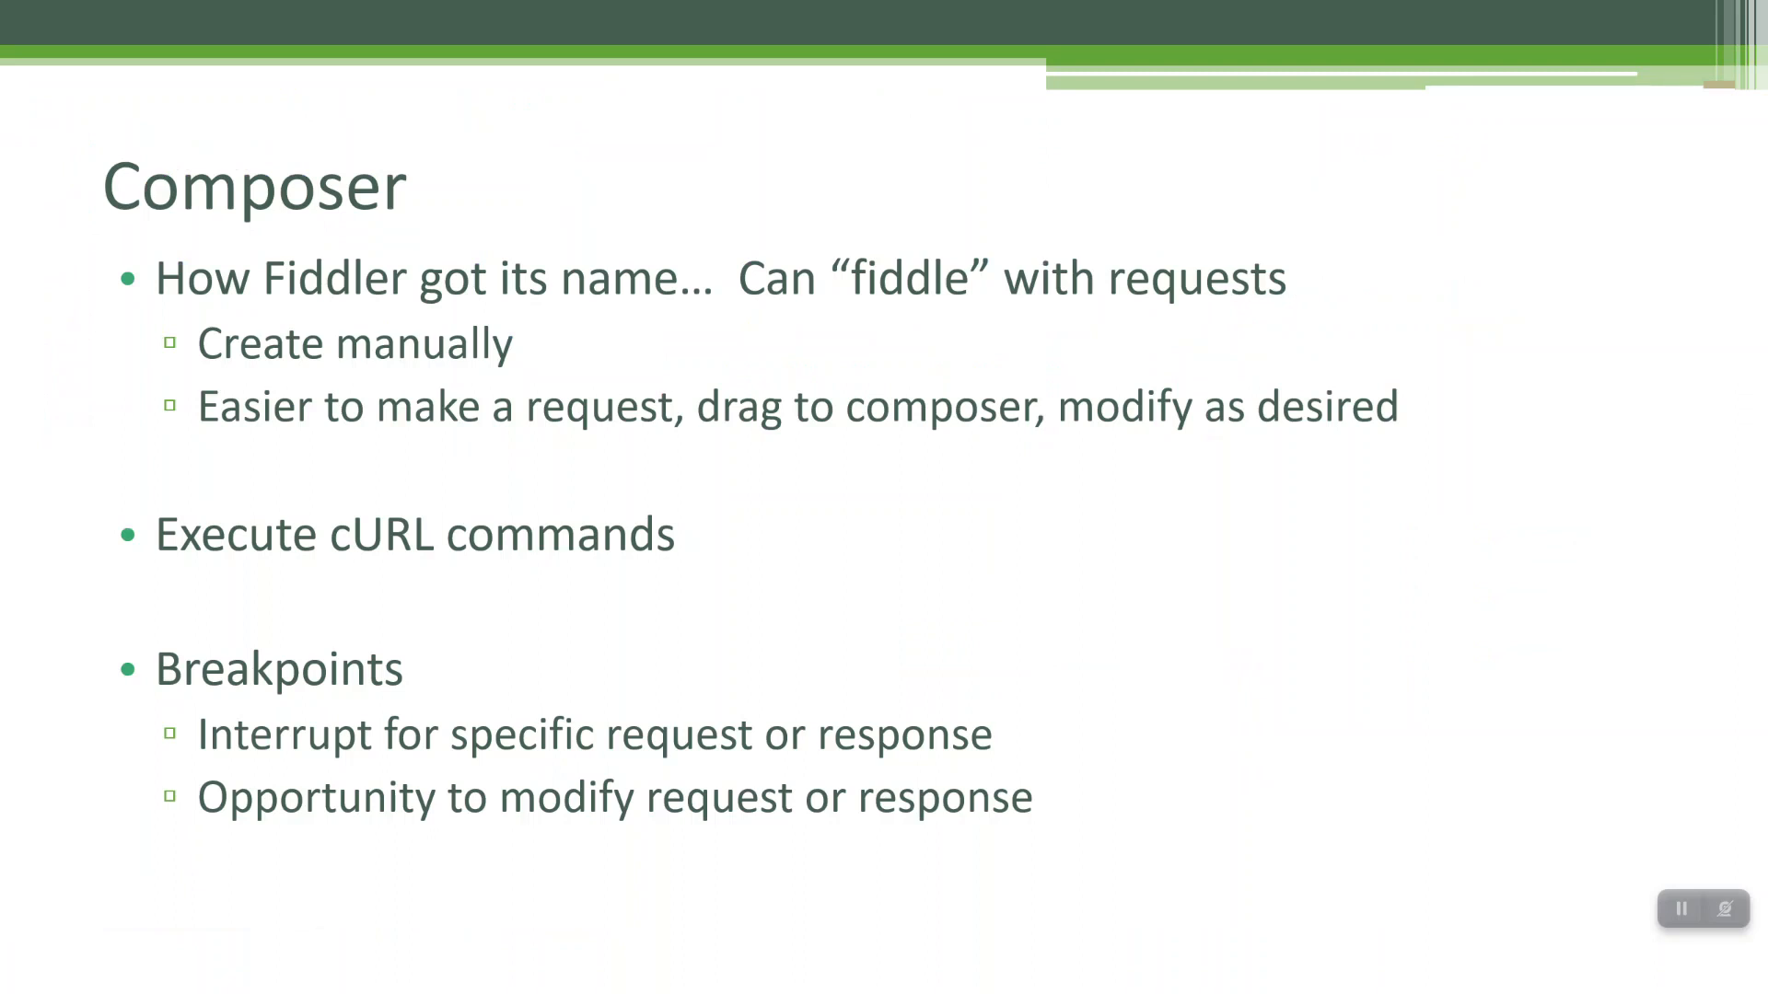
pyautogui.press('Right')
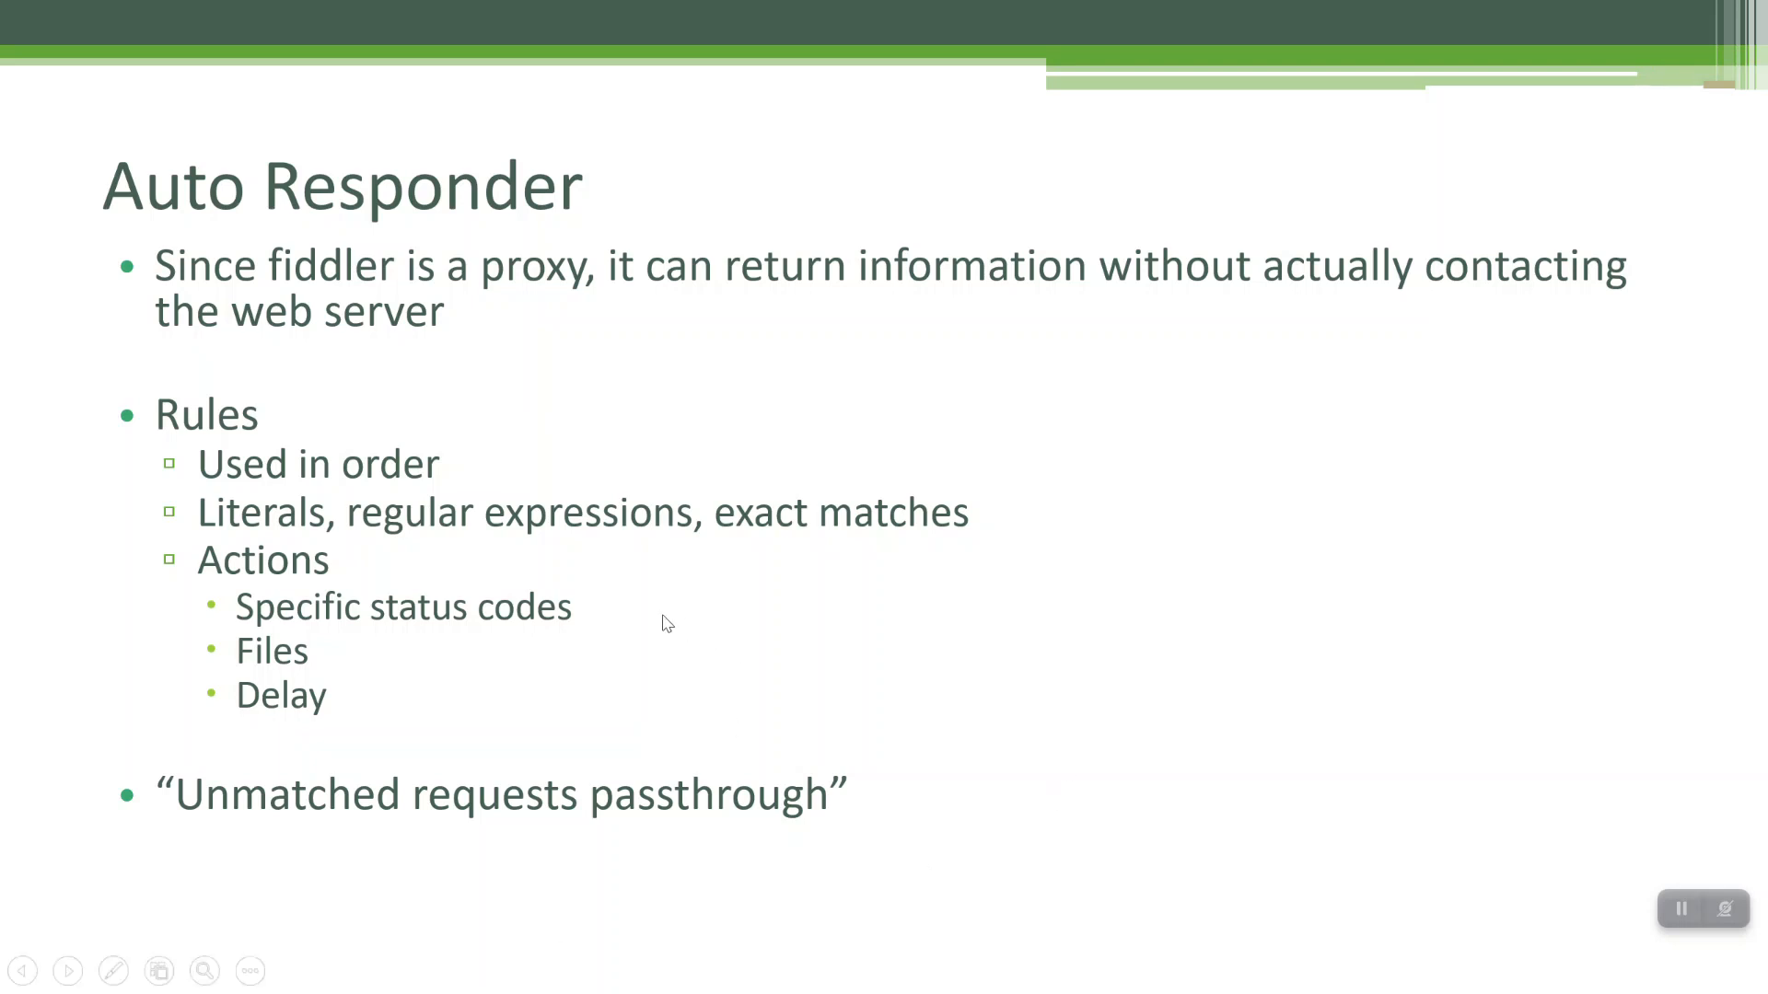
pyautogui.hotkey('alt', 'Tab')
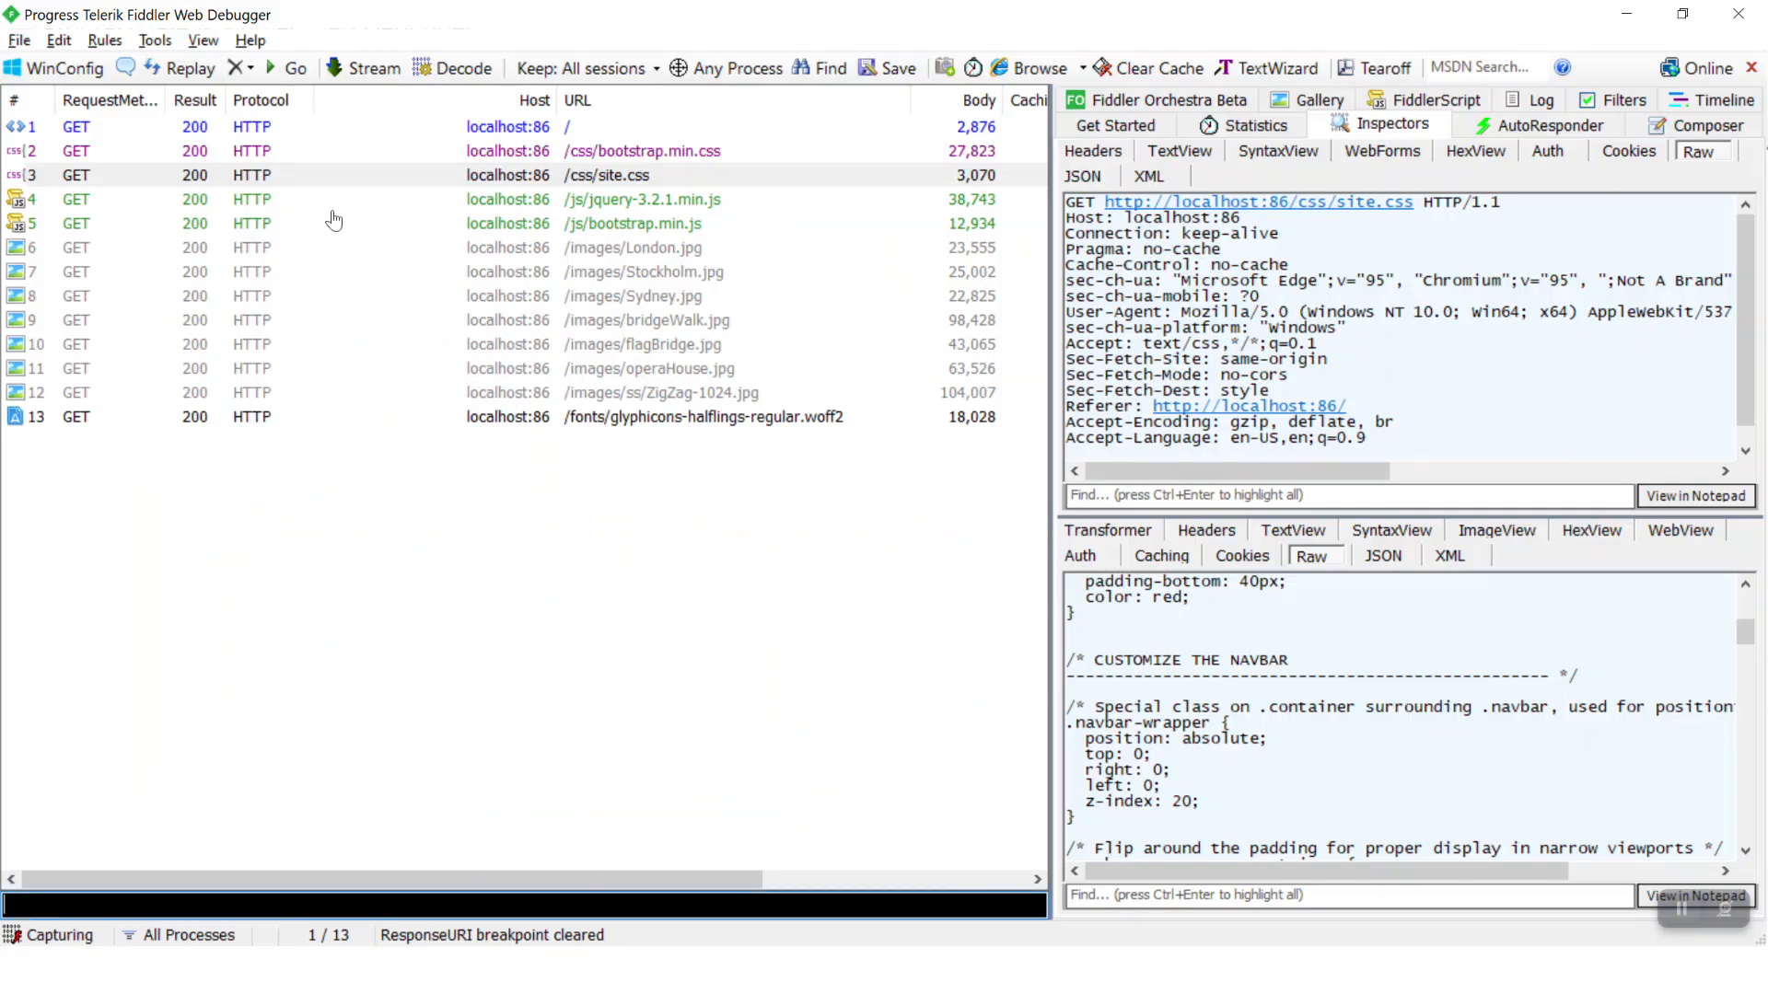
# Remove all captured sessions, switch to Edge to reload the Sydney page, and return to Fiddler
pyautogui.click(247, 70)
pyautogui.click(258, 96)
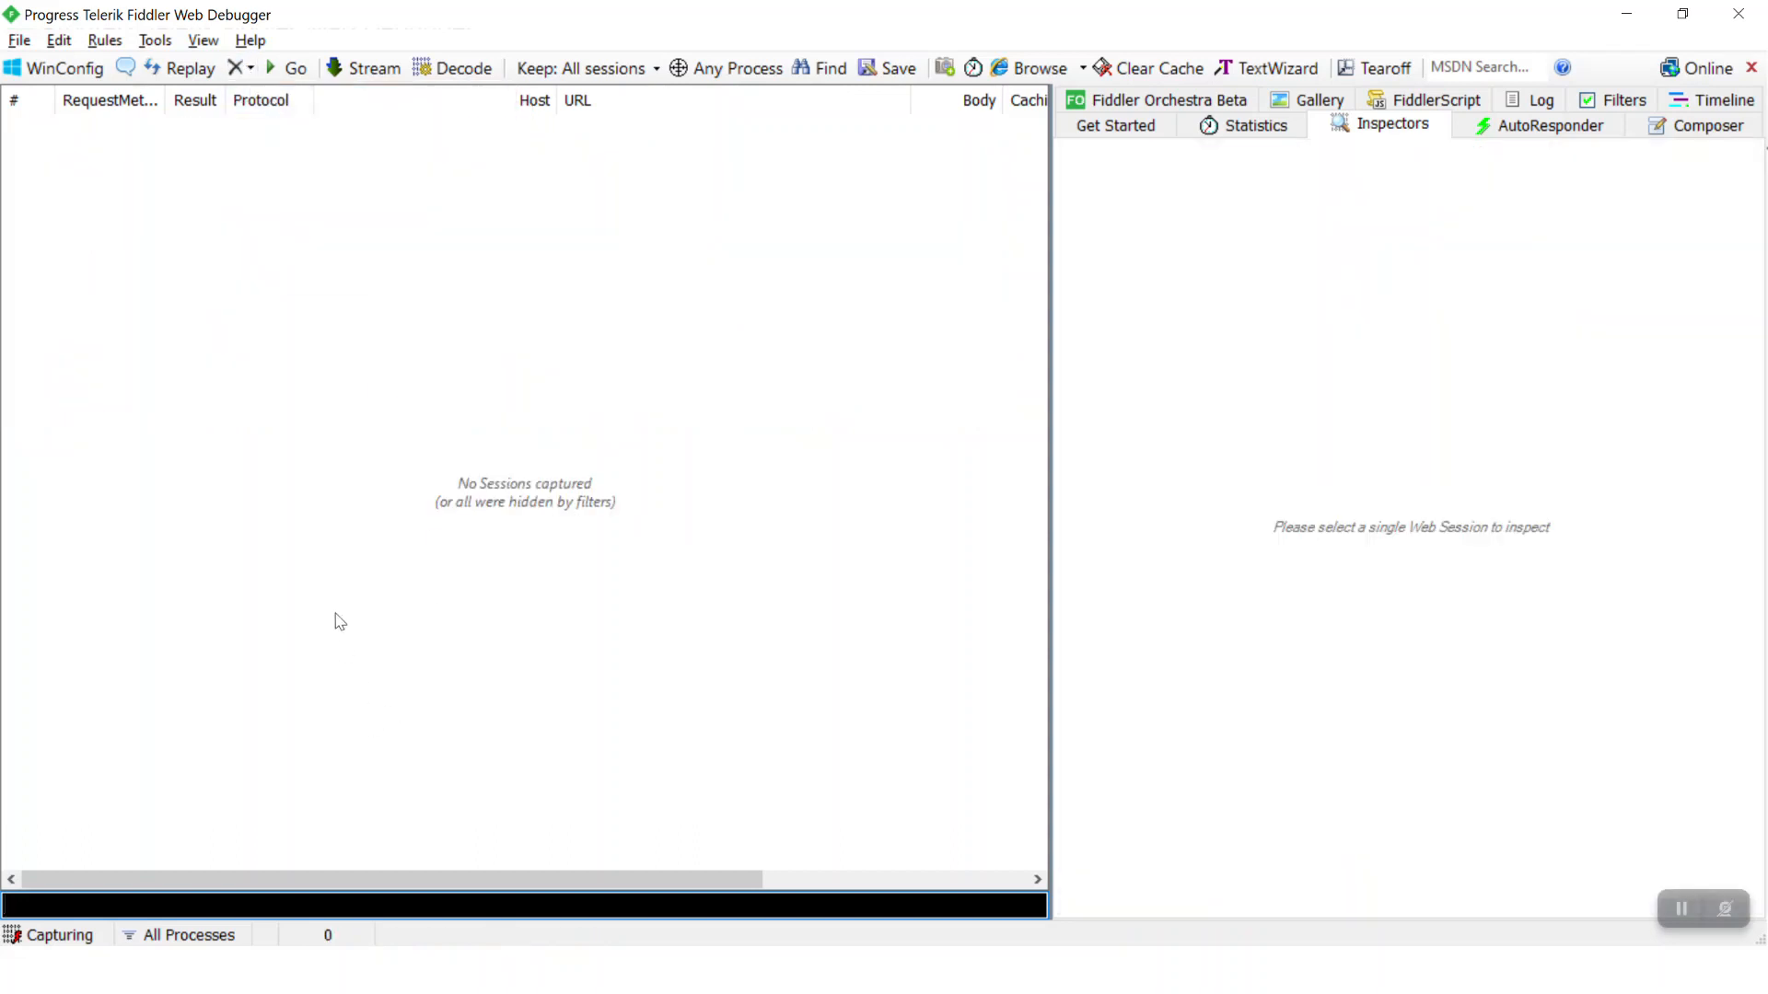
pyautogui.hotkey('alt', 'Tab')
pyautogui.hotkey('alt', 'Tab')
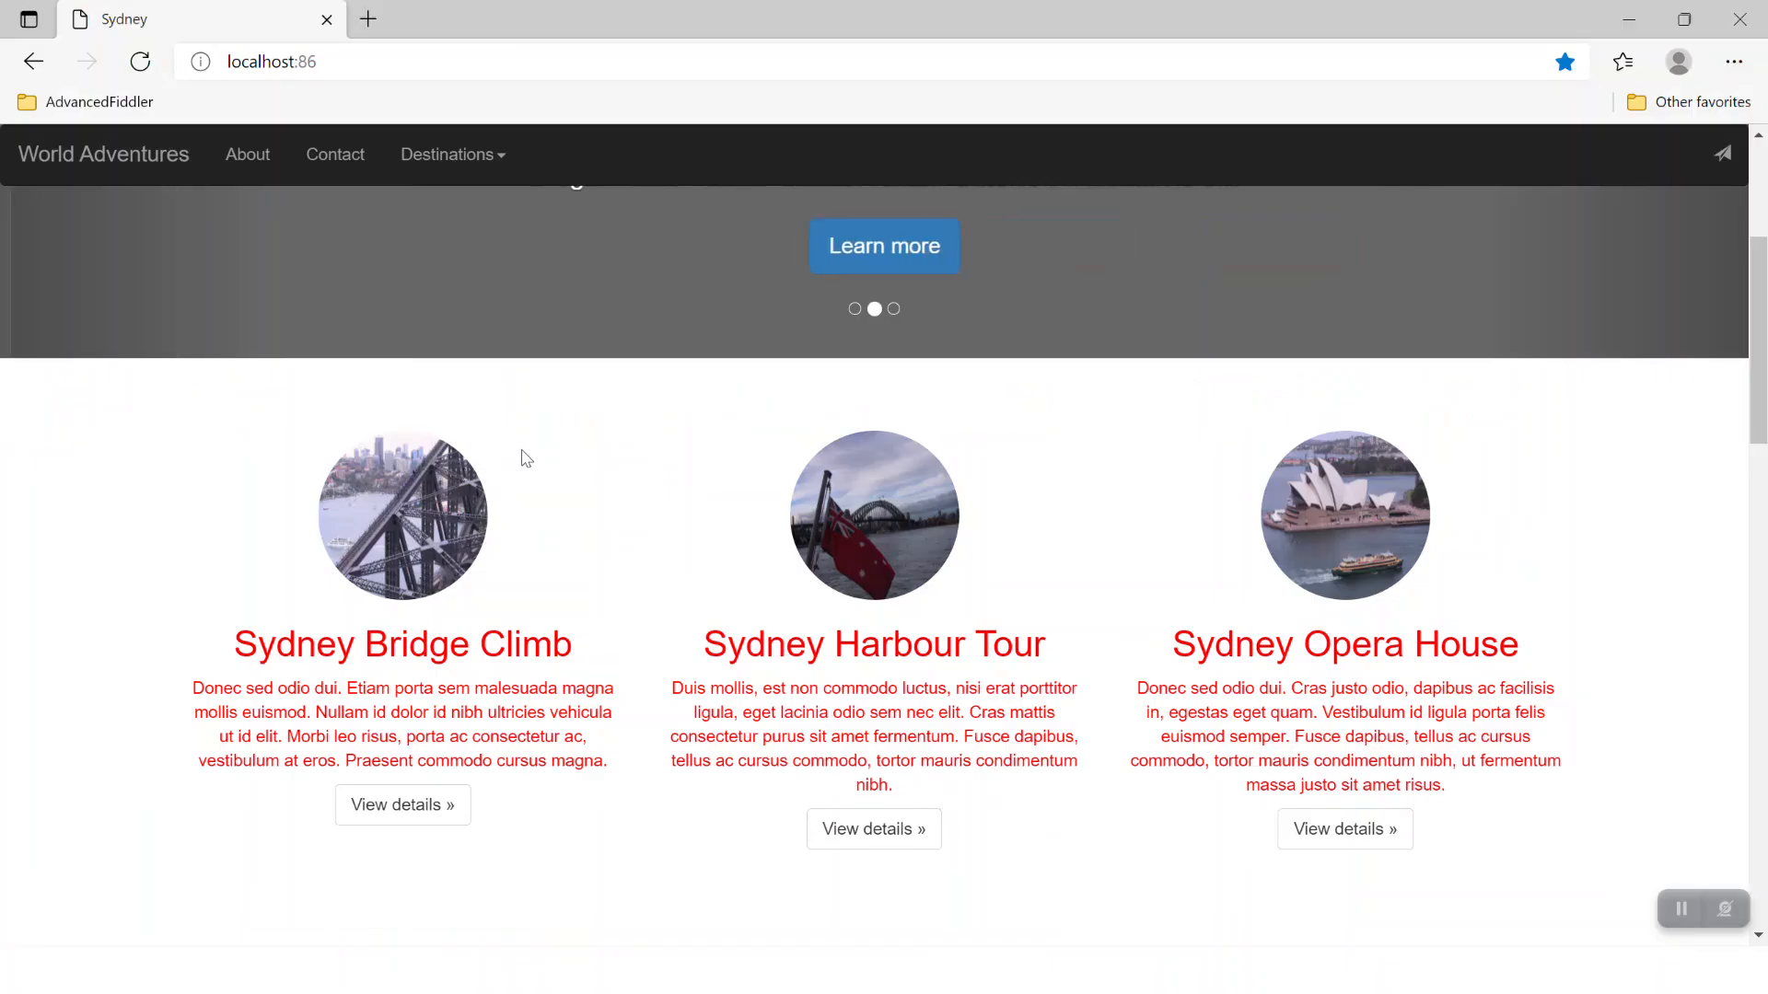
pyautogui.press('F5')
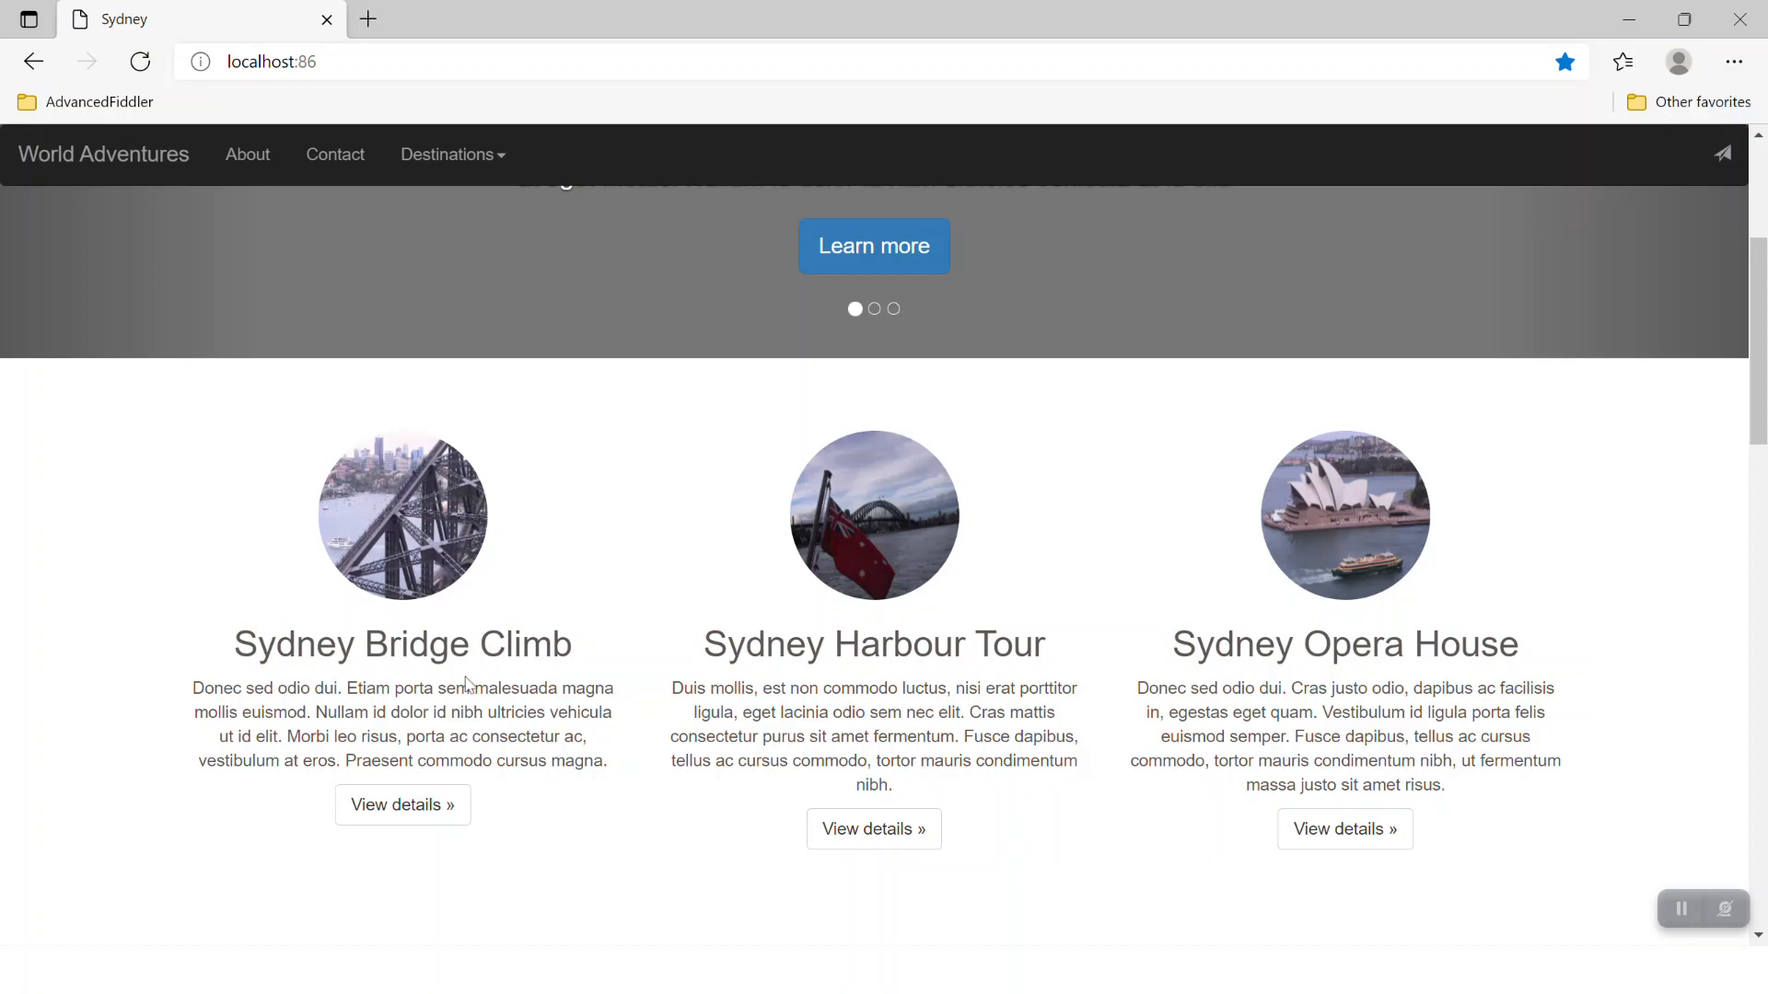
pyautogui.hotkey('alt', 'Tab')
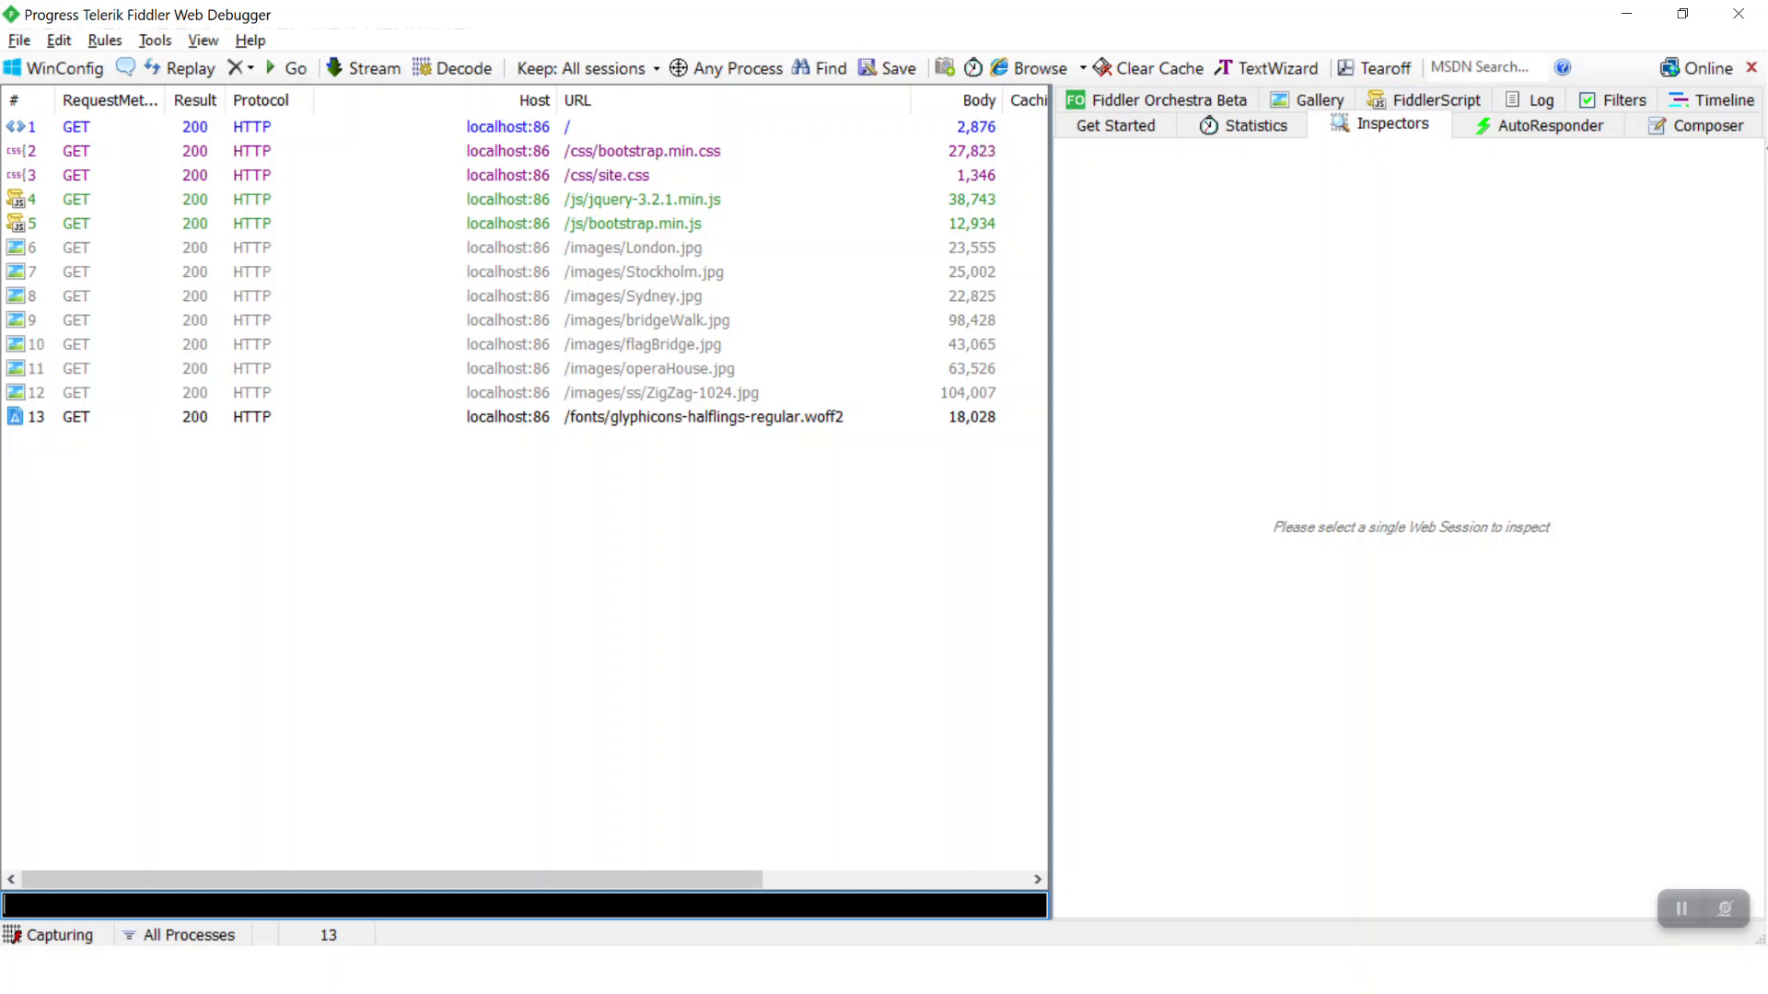
# Create an AutoResponder rule from the /css/bootstrap.min.css session with the action *delay:15000, and save it
pyautogui.click(1508, 129)
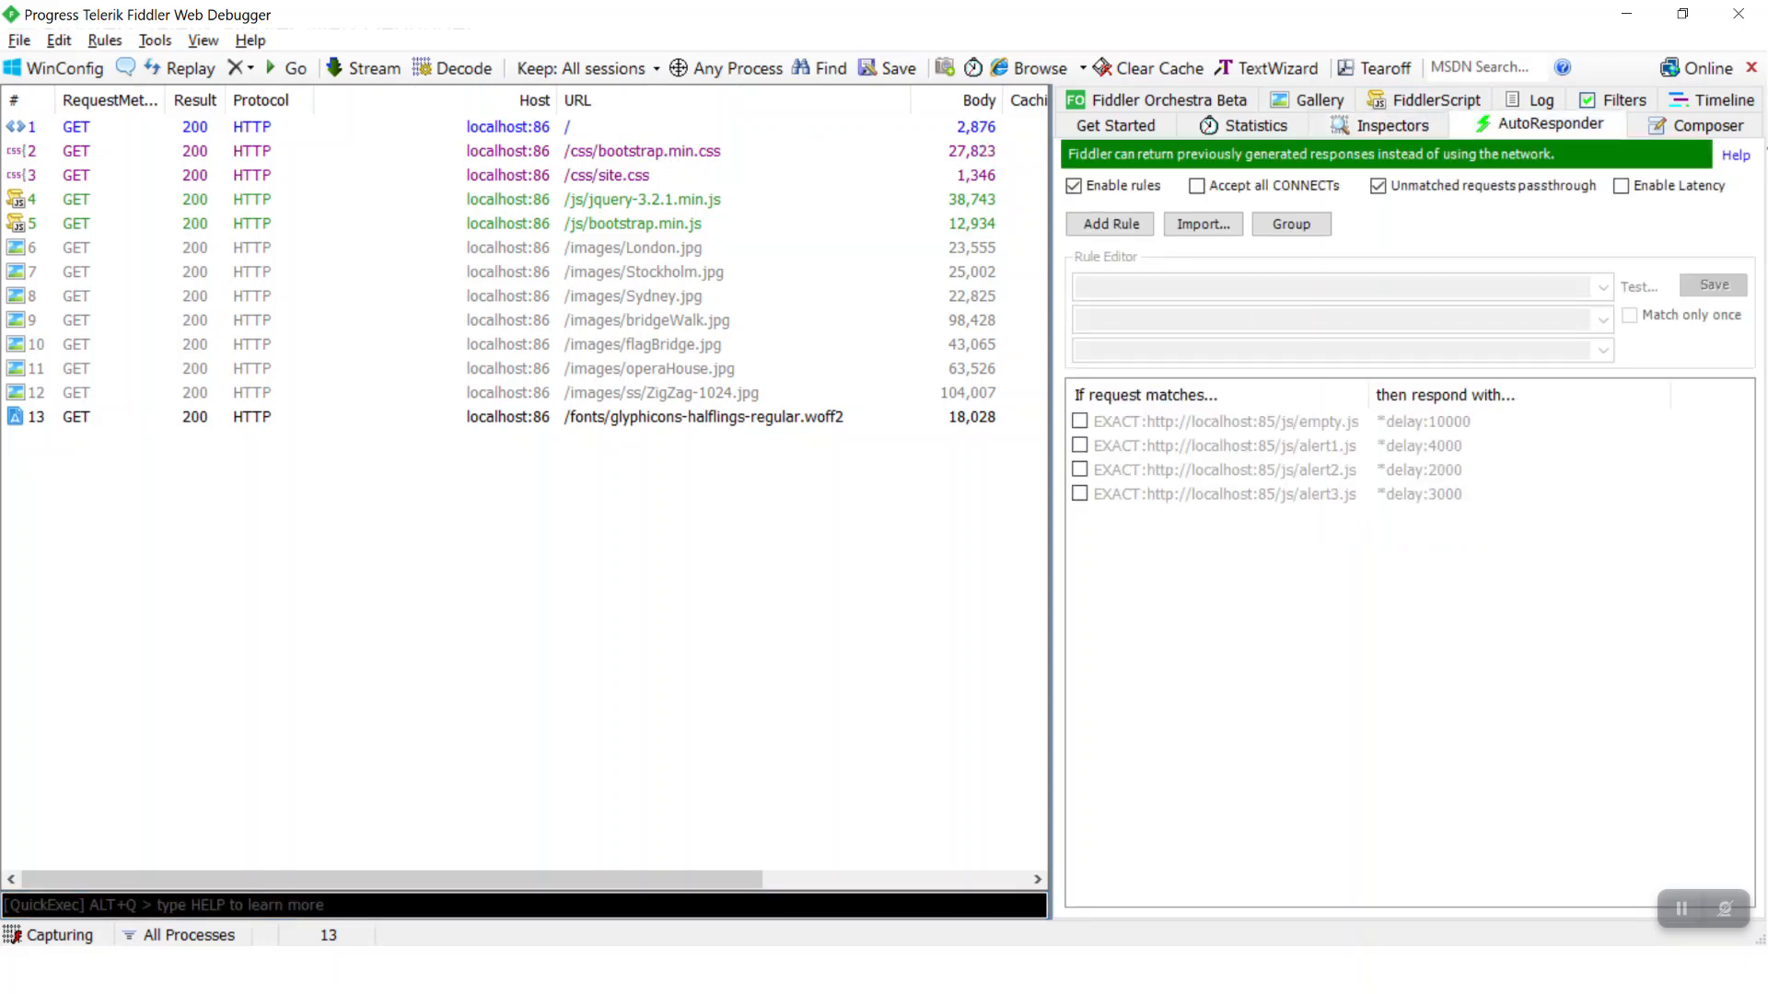
pyautogui.moveTo(650, 152); pyautogui.dragTo(1196, 552)
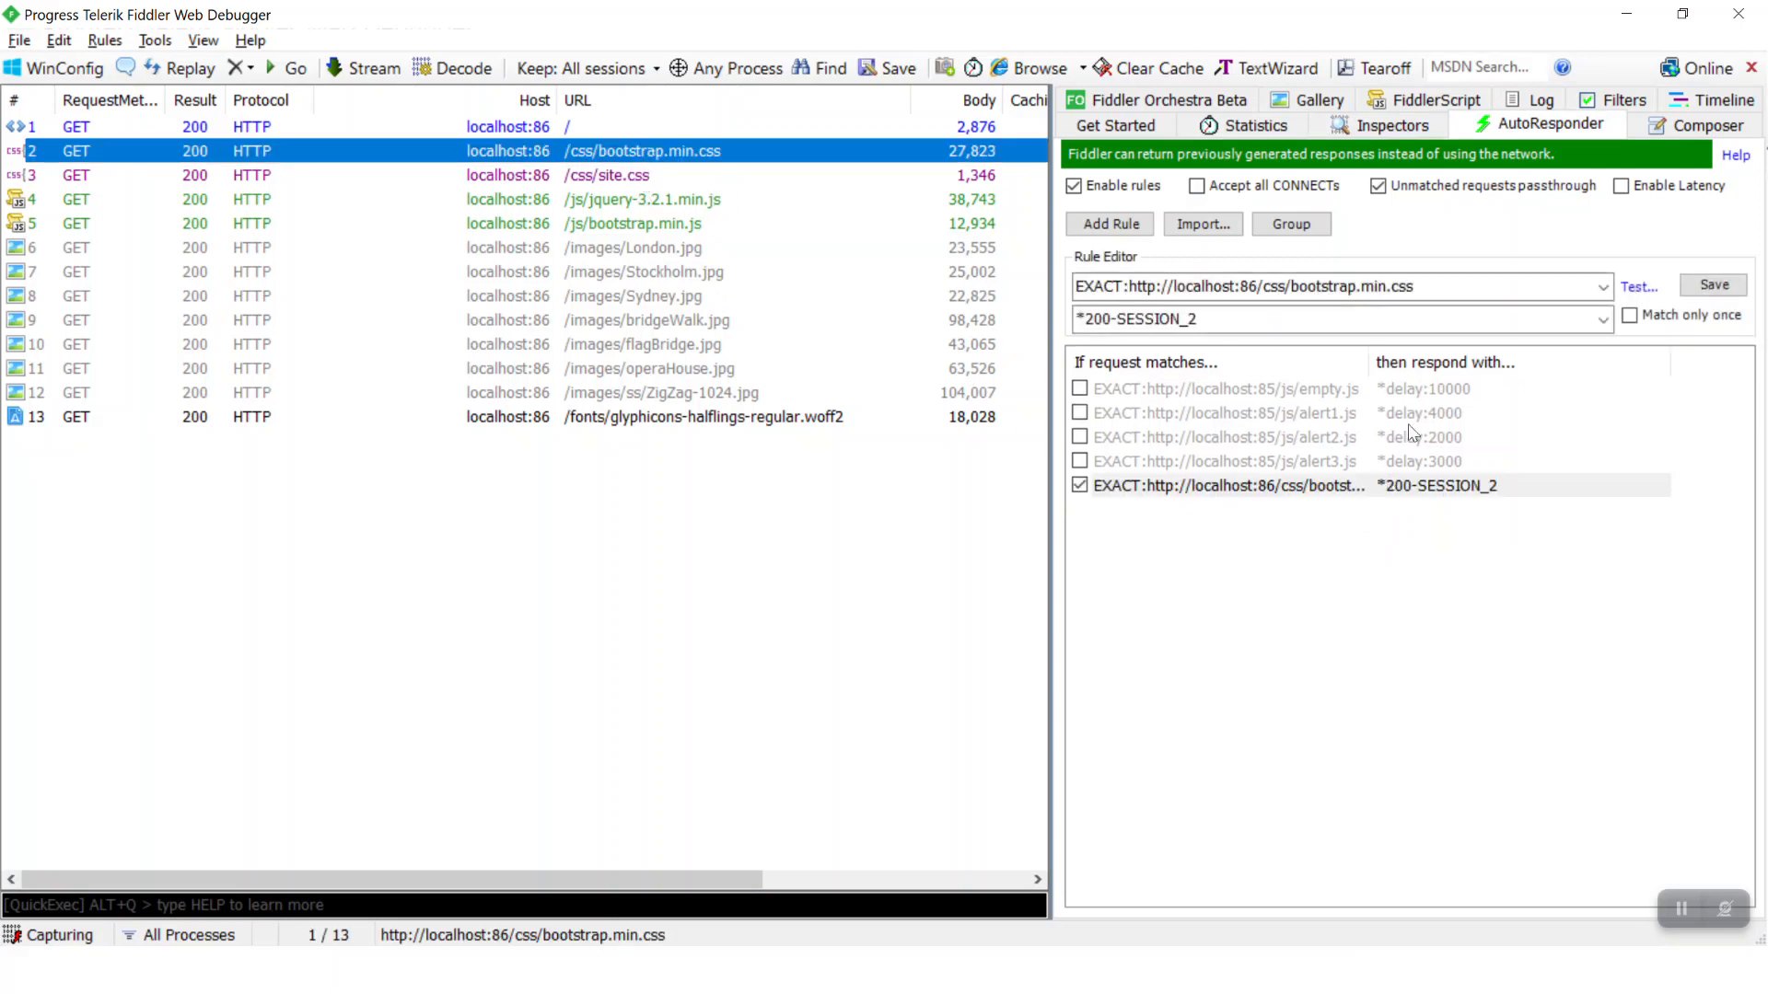
pyautogui.click(1603, 319)
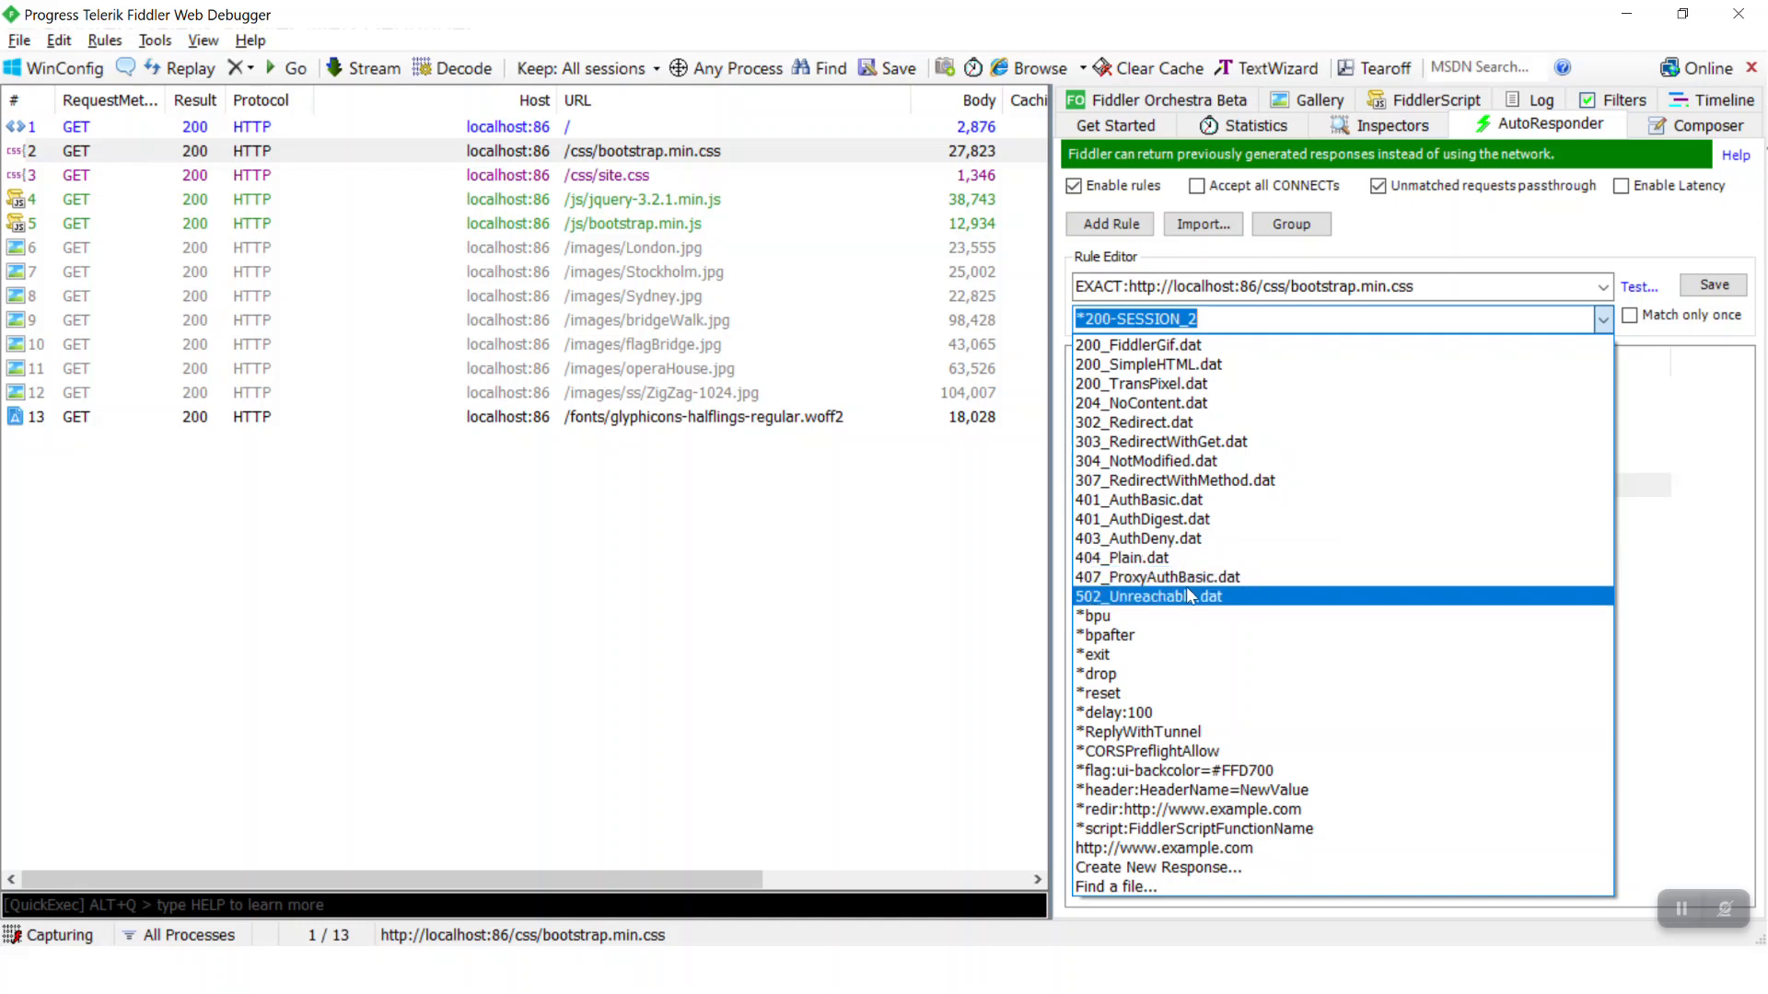
pyautogui.click(1181, 714)
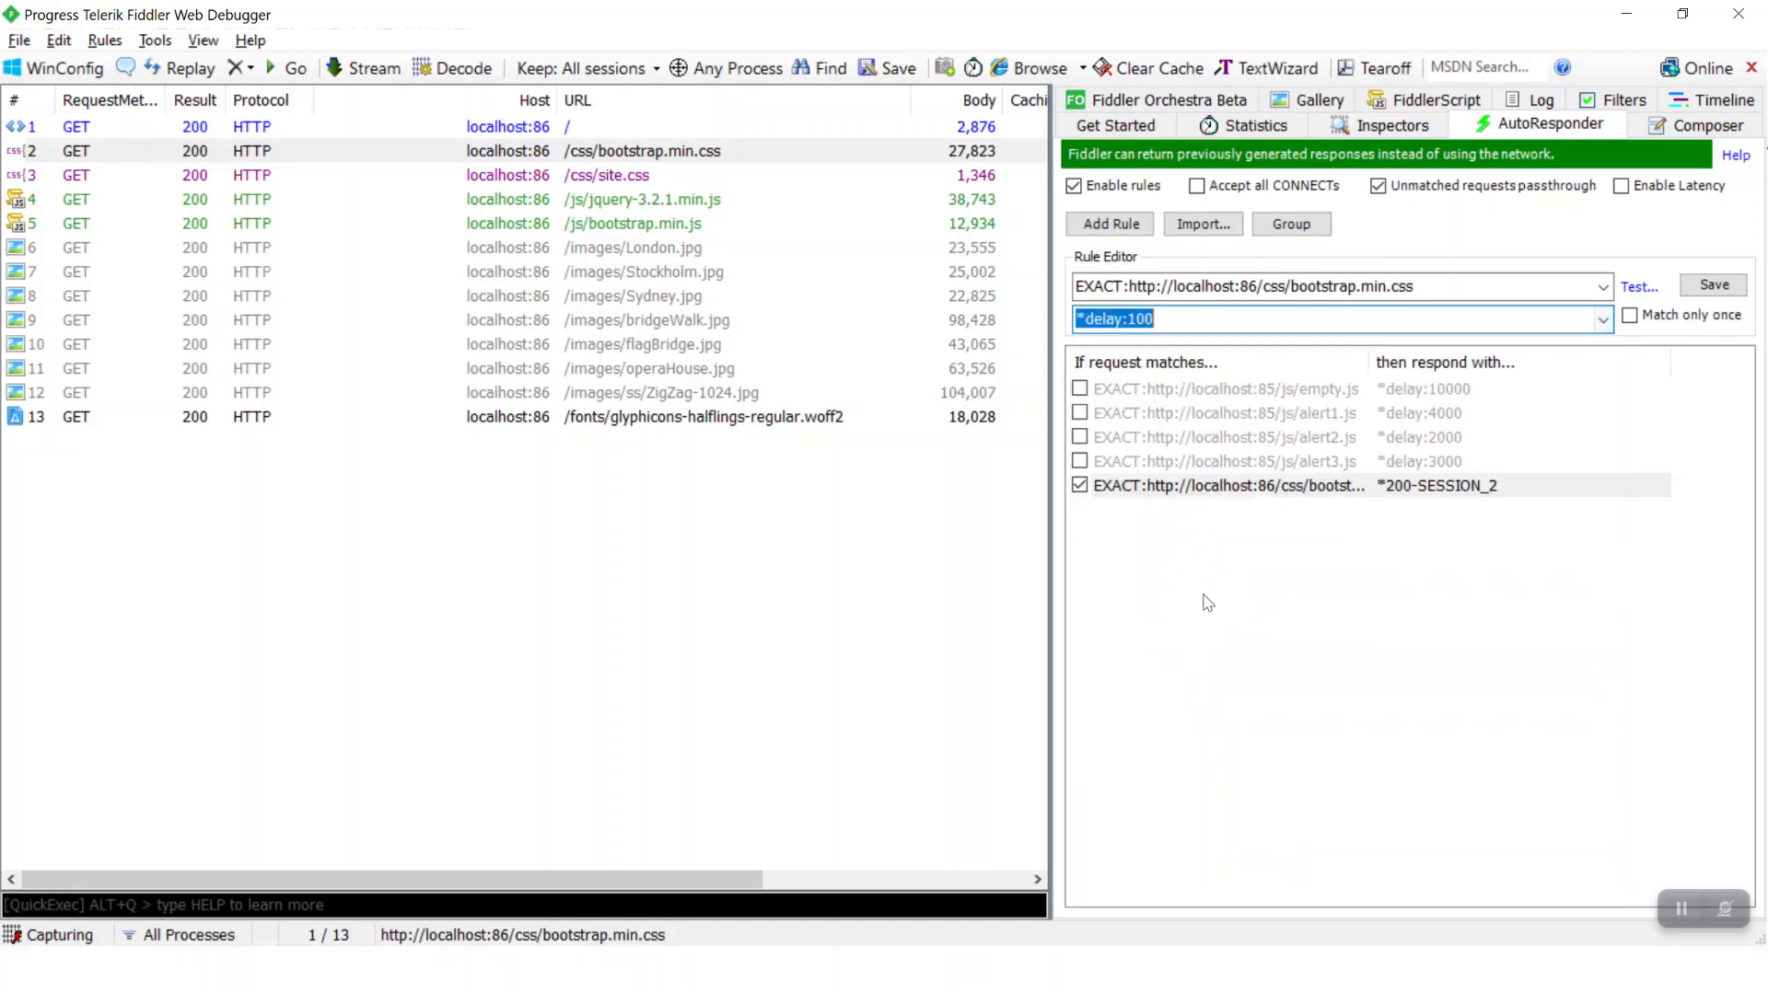
pyautogui.moveTo(1154, 319); pyautogui.dragTo(1138, 318)
pyautogui.write('5000')
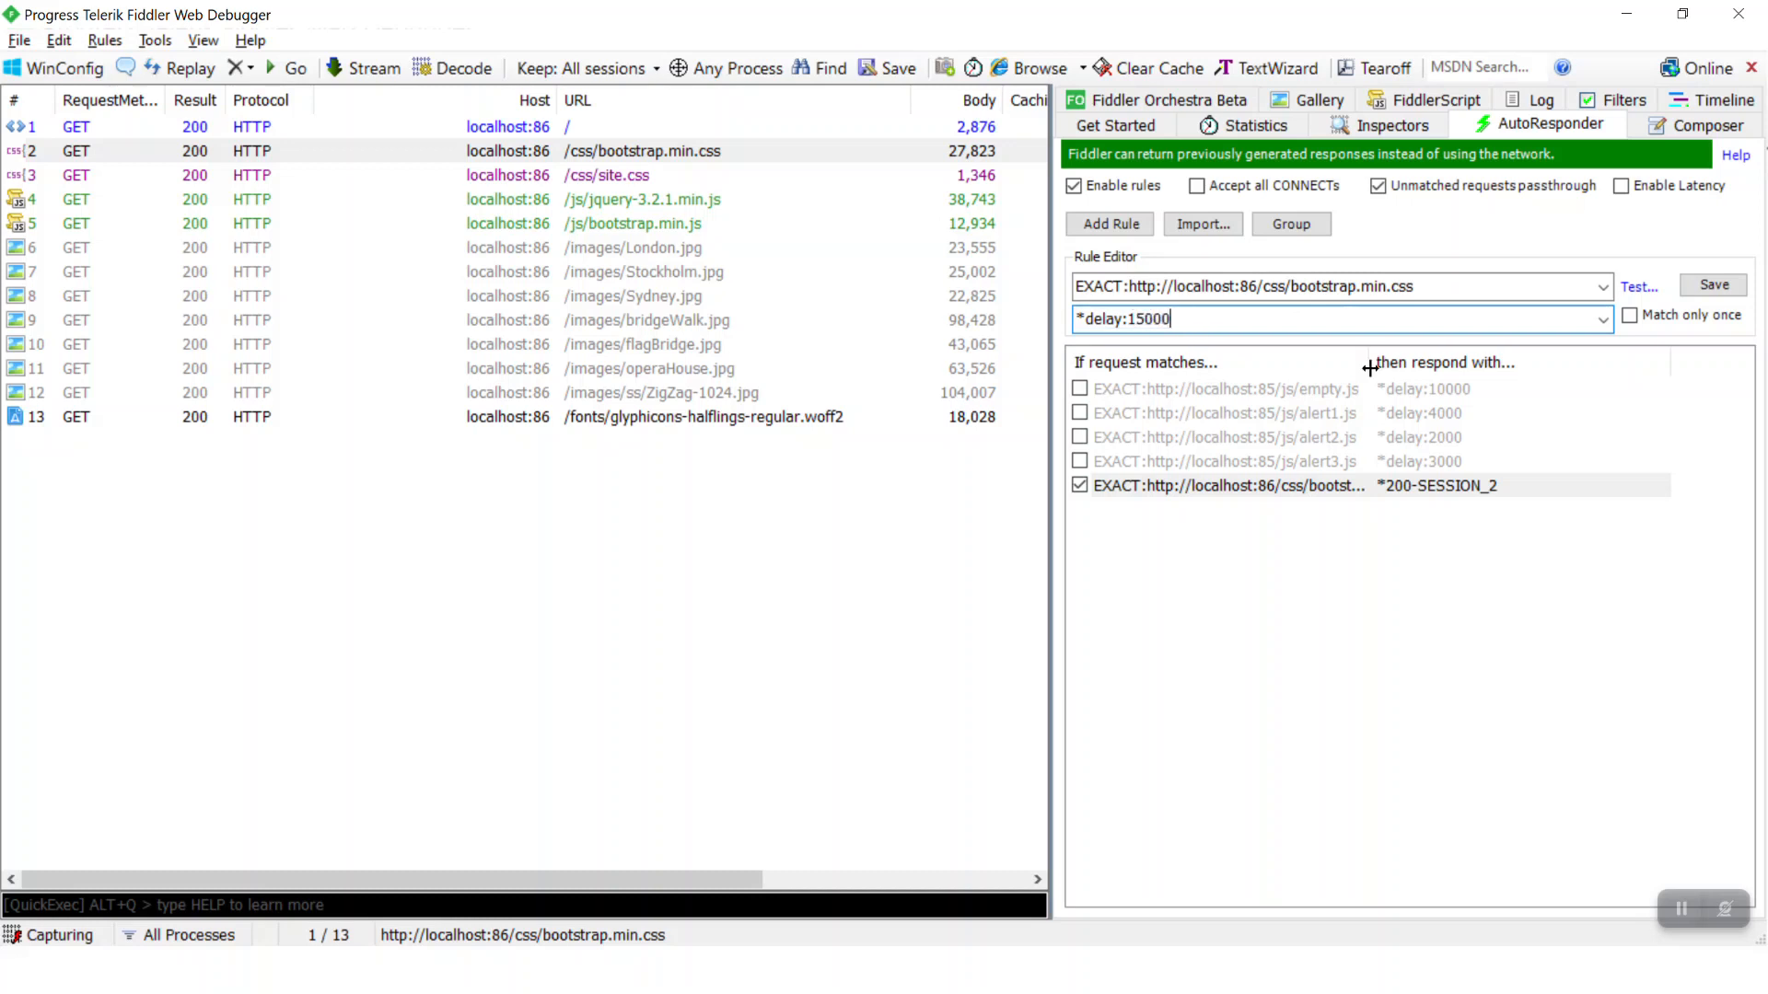
pyautogui.click(1713, 284)
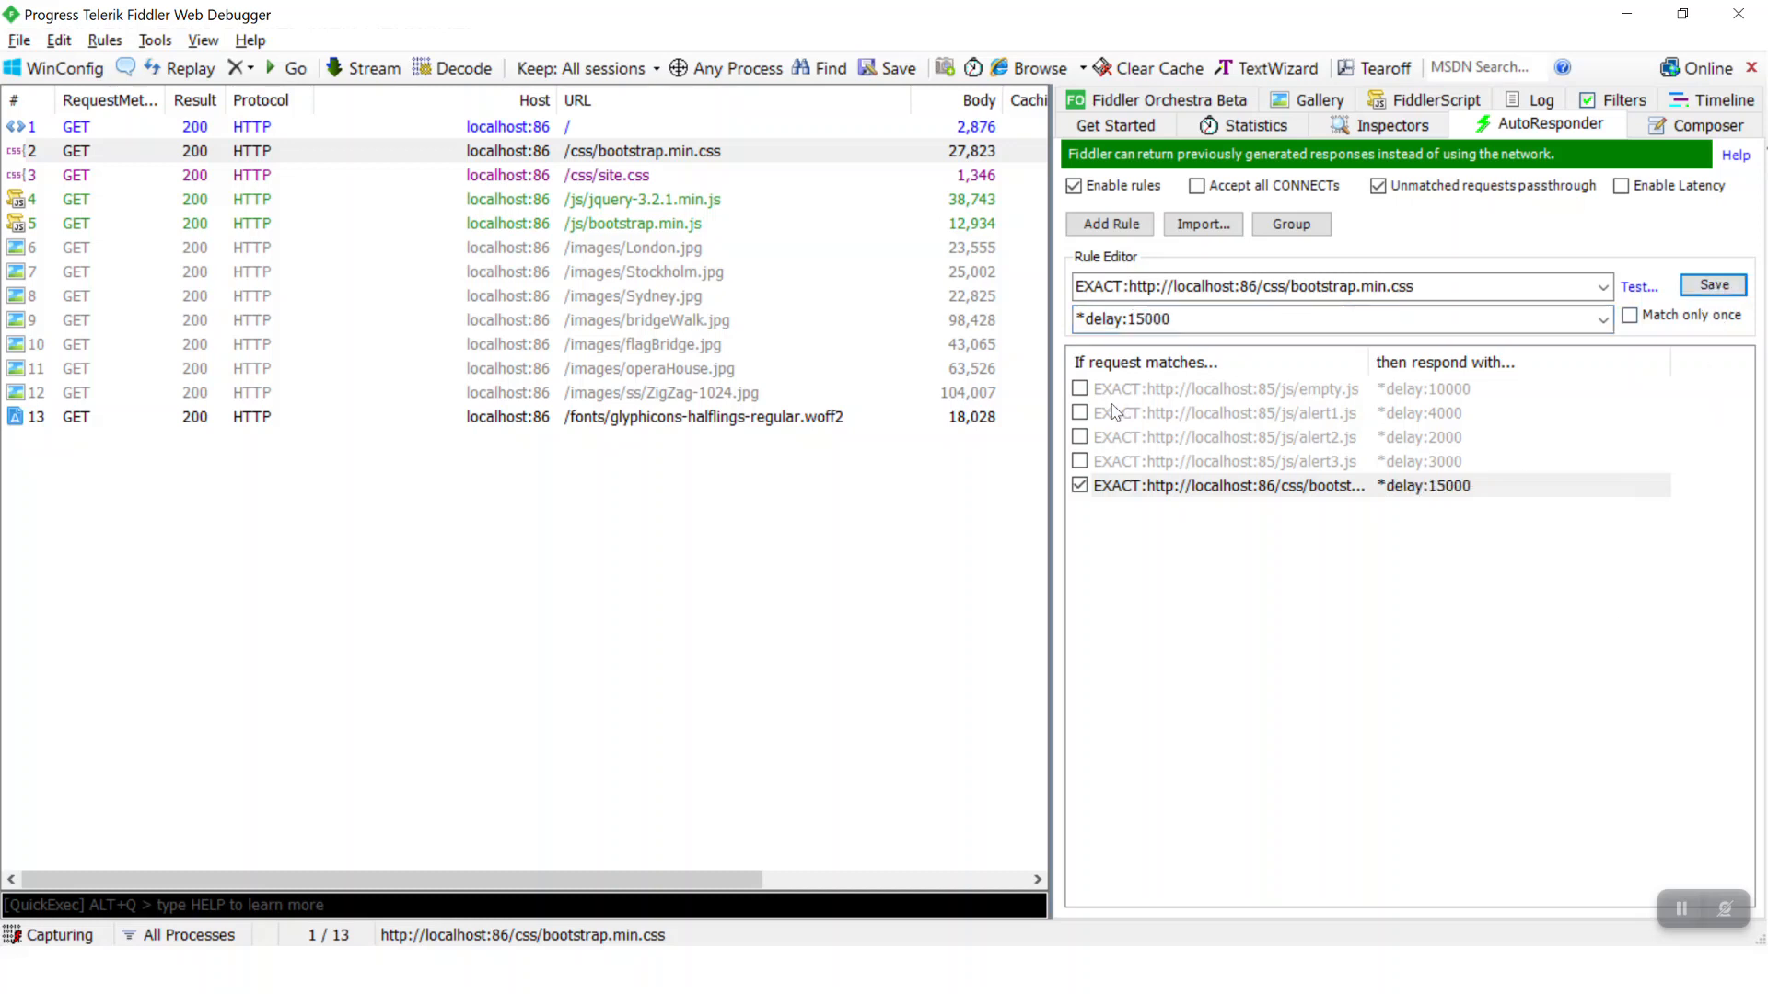
# Test the delay by reloading the Sydney page in Edge, and disable the bootstrap.min.css rule in Fiddler
pyautogui.hotkey('alt', 'Tab')
pyautogui.press('F5')
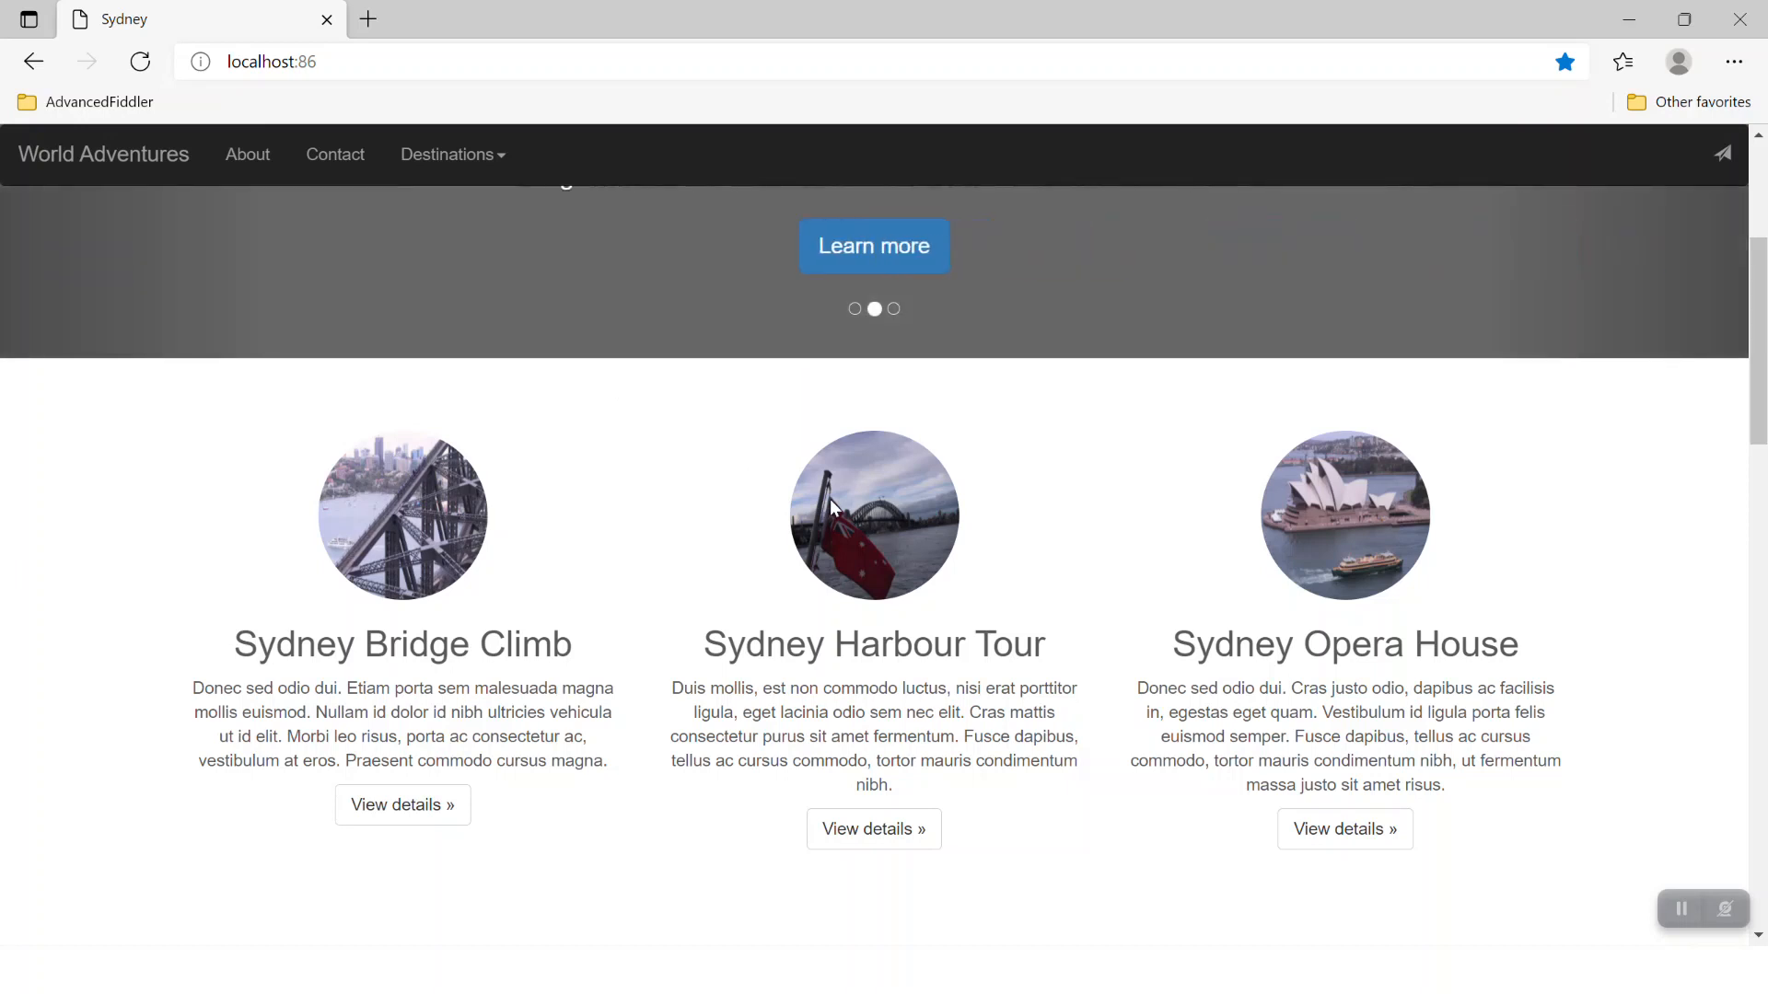
pyautogui.hotkey('alt', 'Tab')
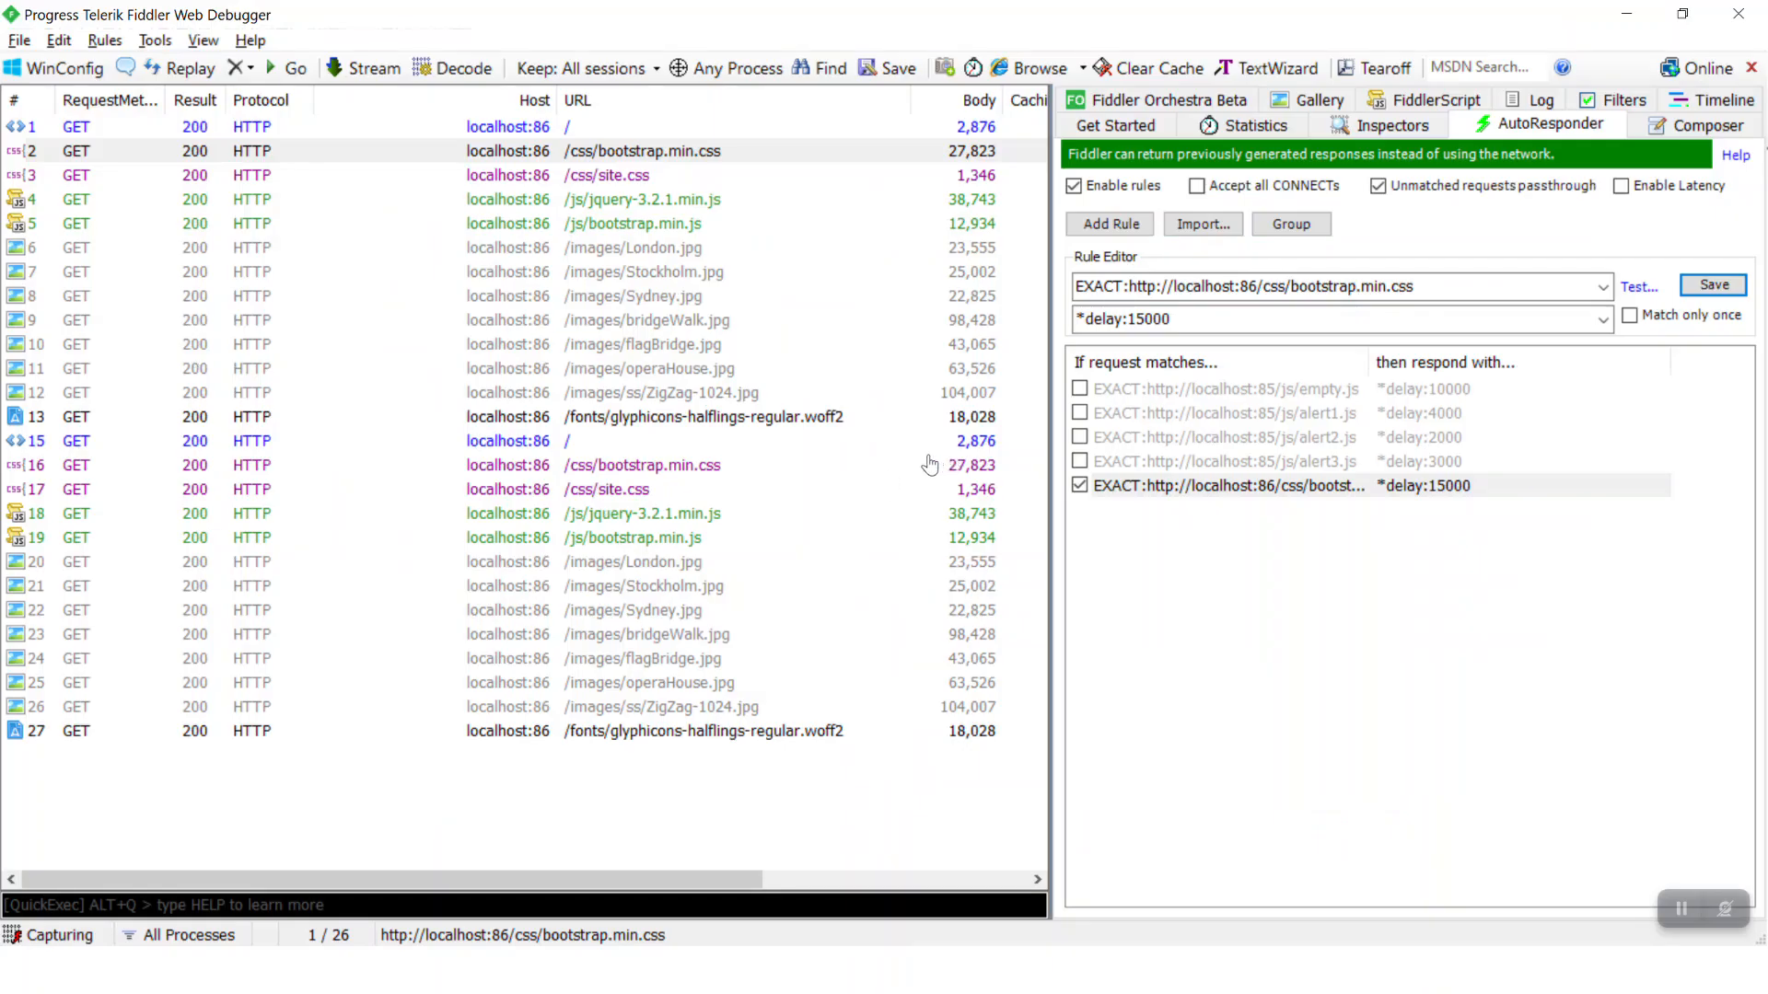
pyautogui.click(1080, 485)
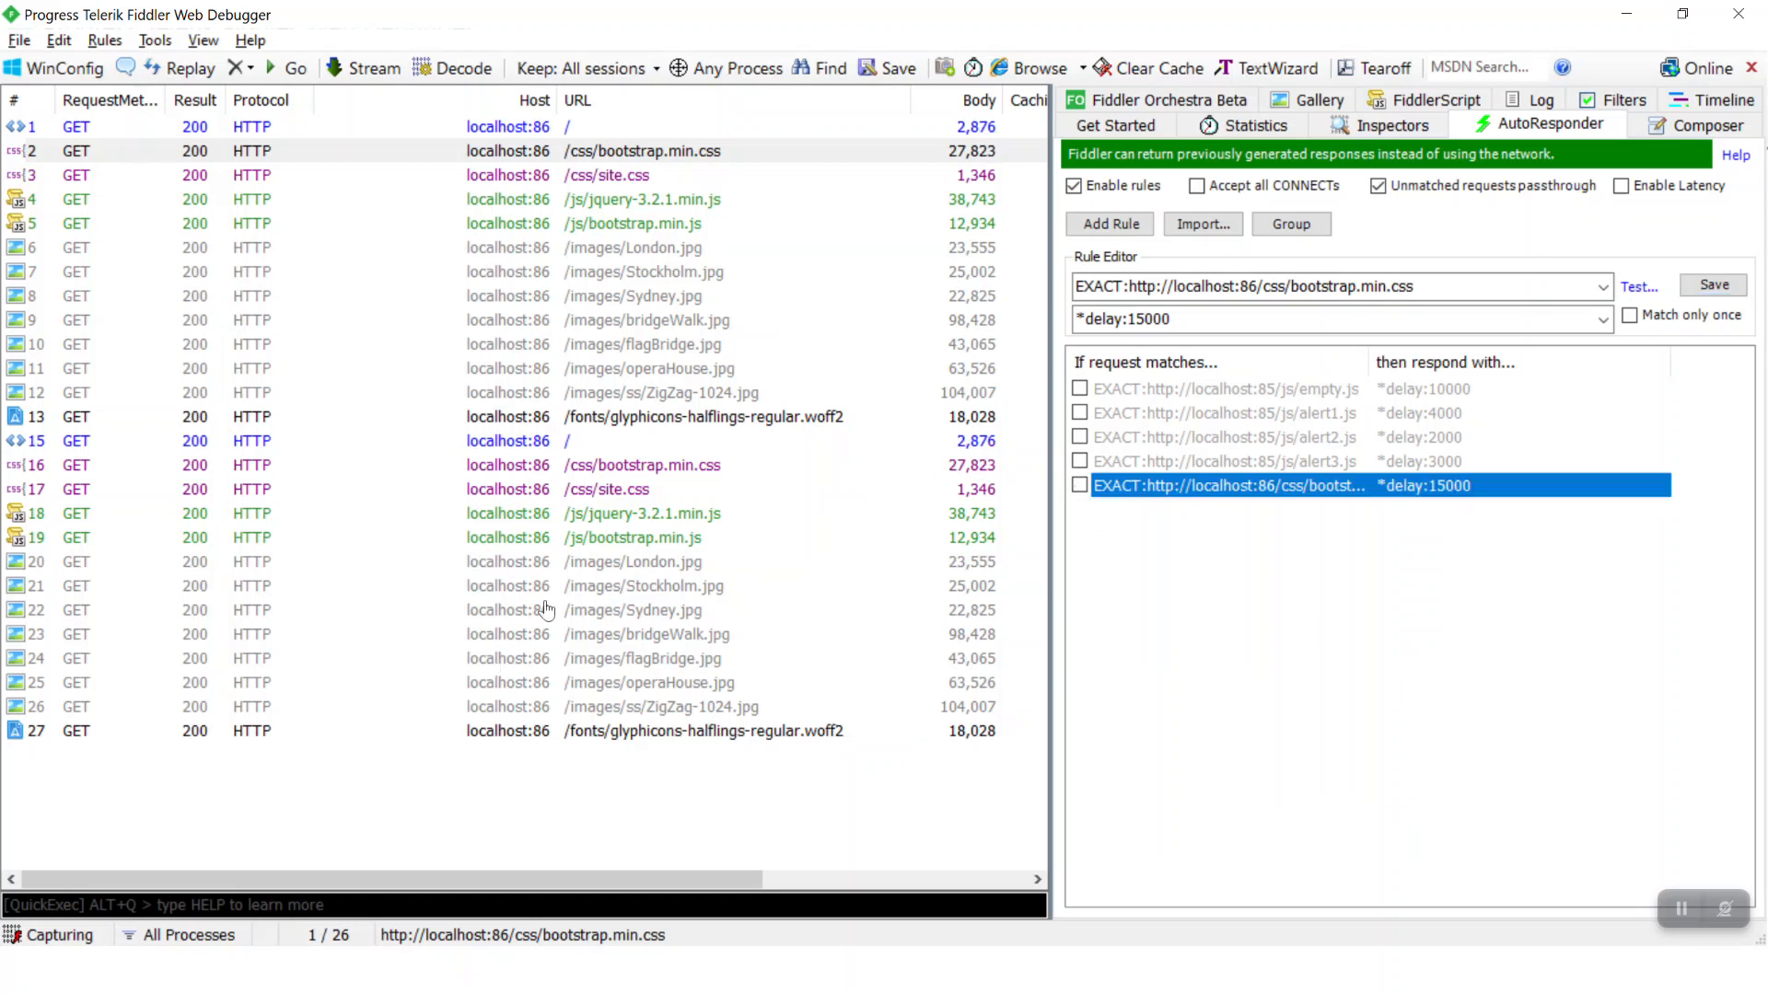
# Unlock session 15, the localhost:86 root page, for editing and decode its response body in the Inspectors
pyautogui.rightClick(532, 442)
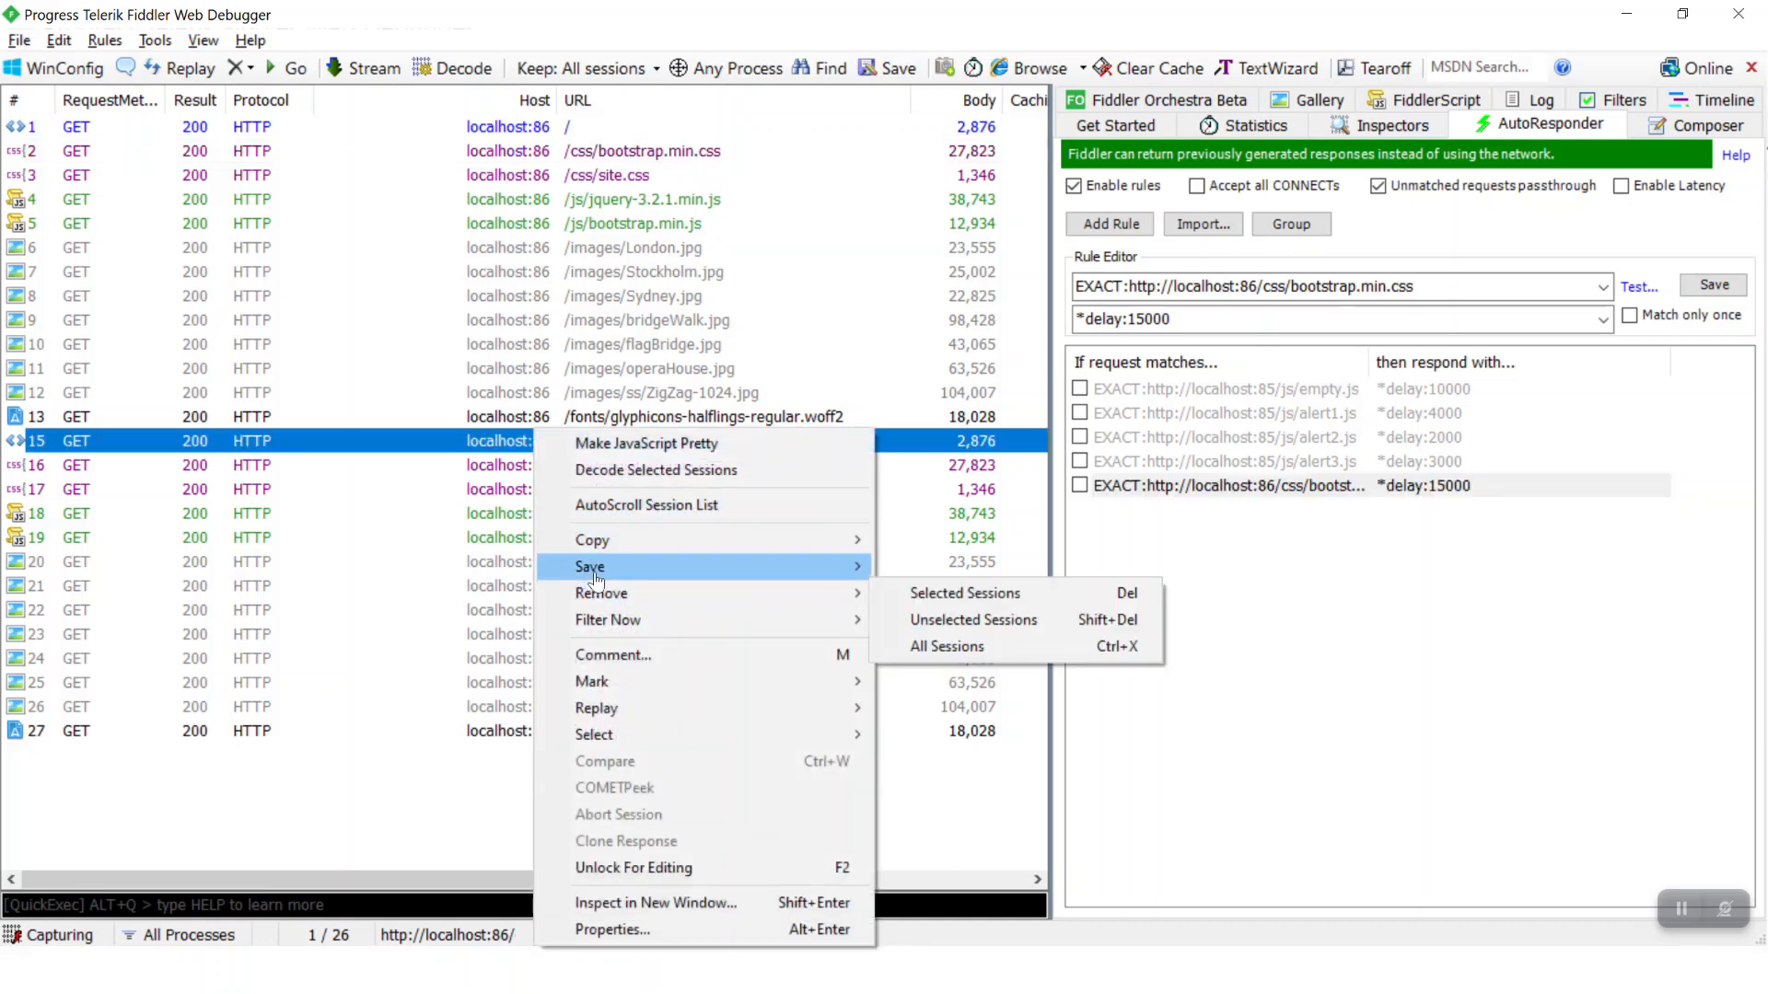
pyautogui.moveTo(593, 578)
pyautogui.moveTo(958, 633)
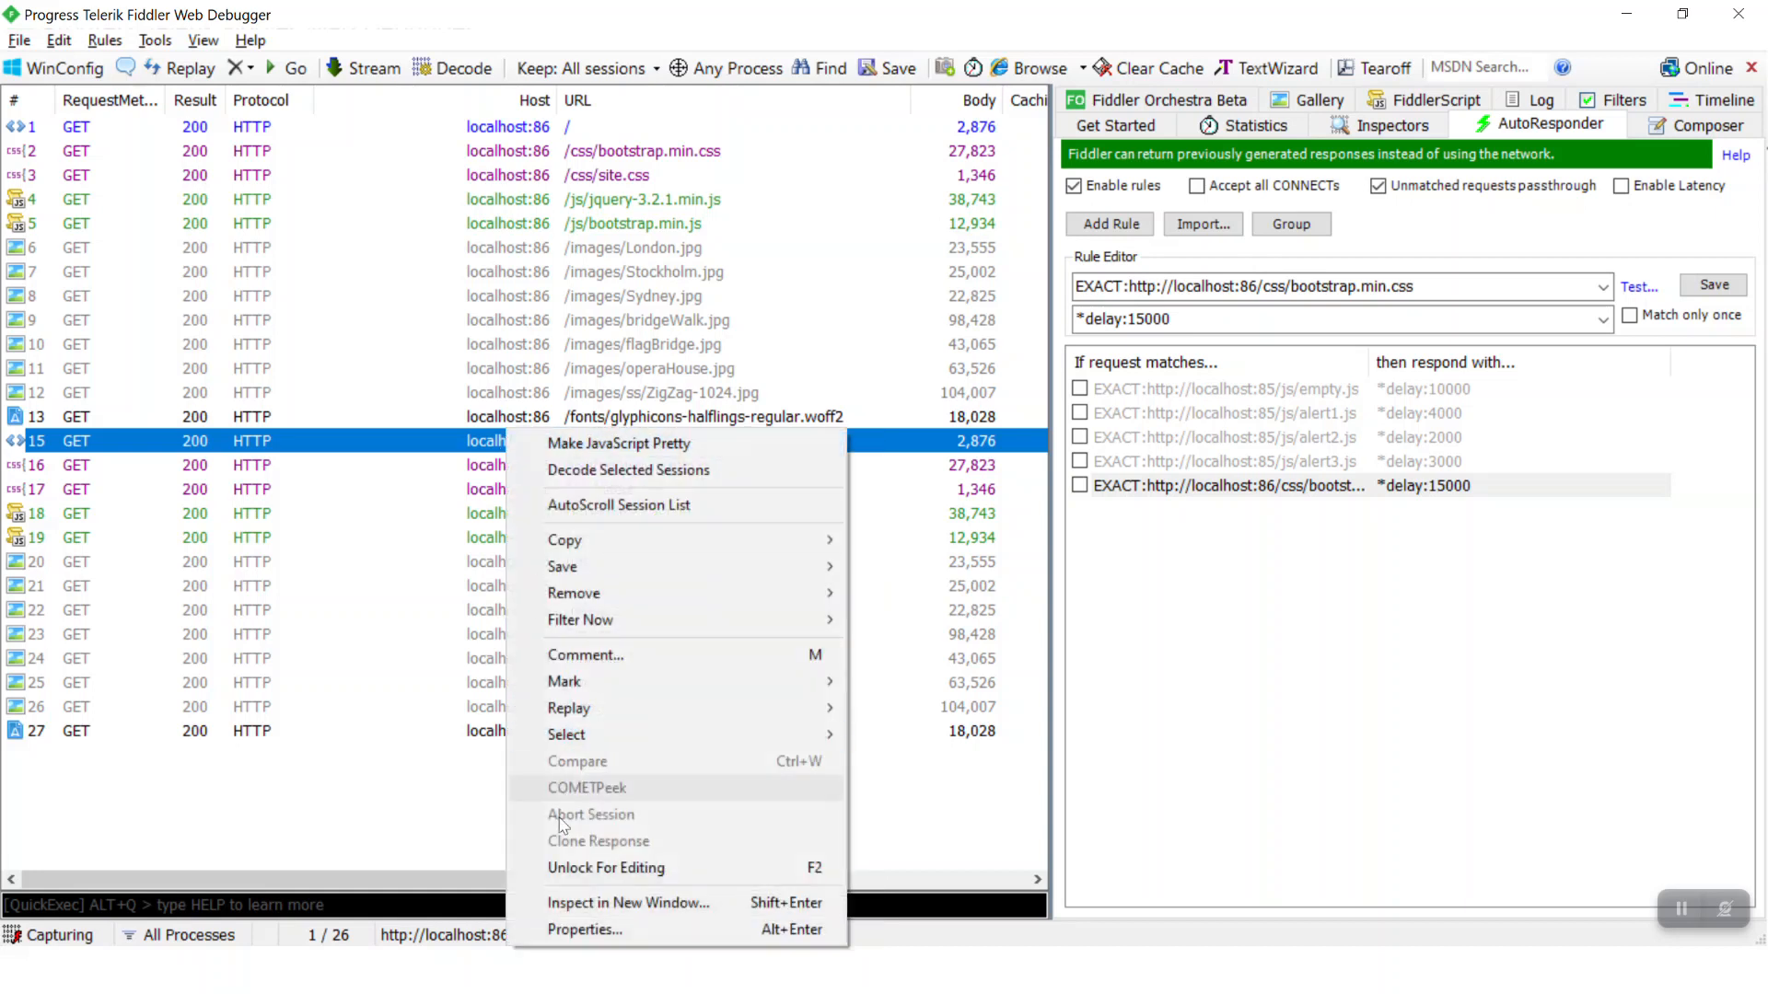
pyautogui.click(580, 867)
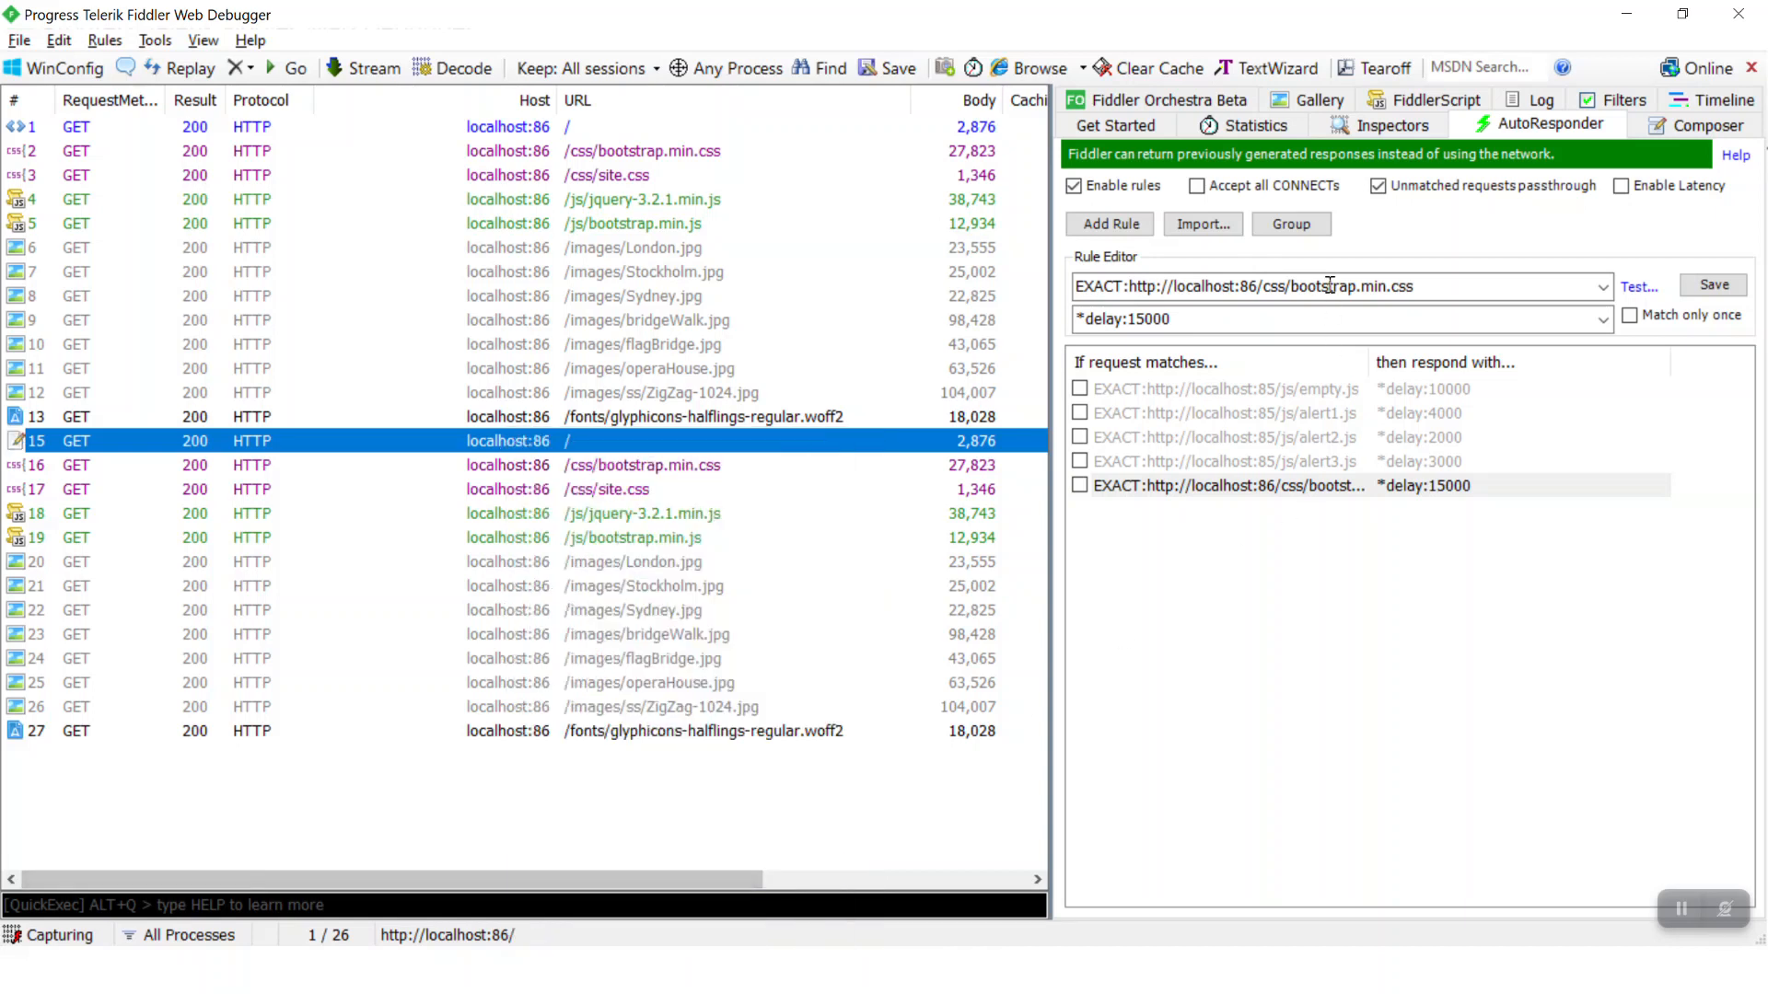
pyautogui.click(1385, 125)
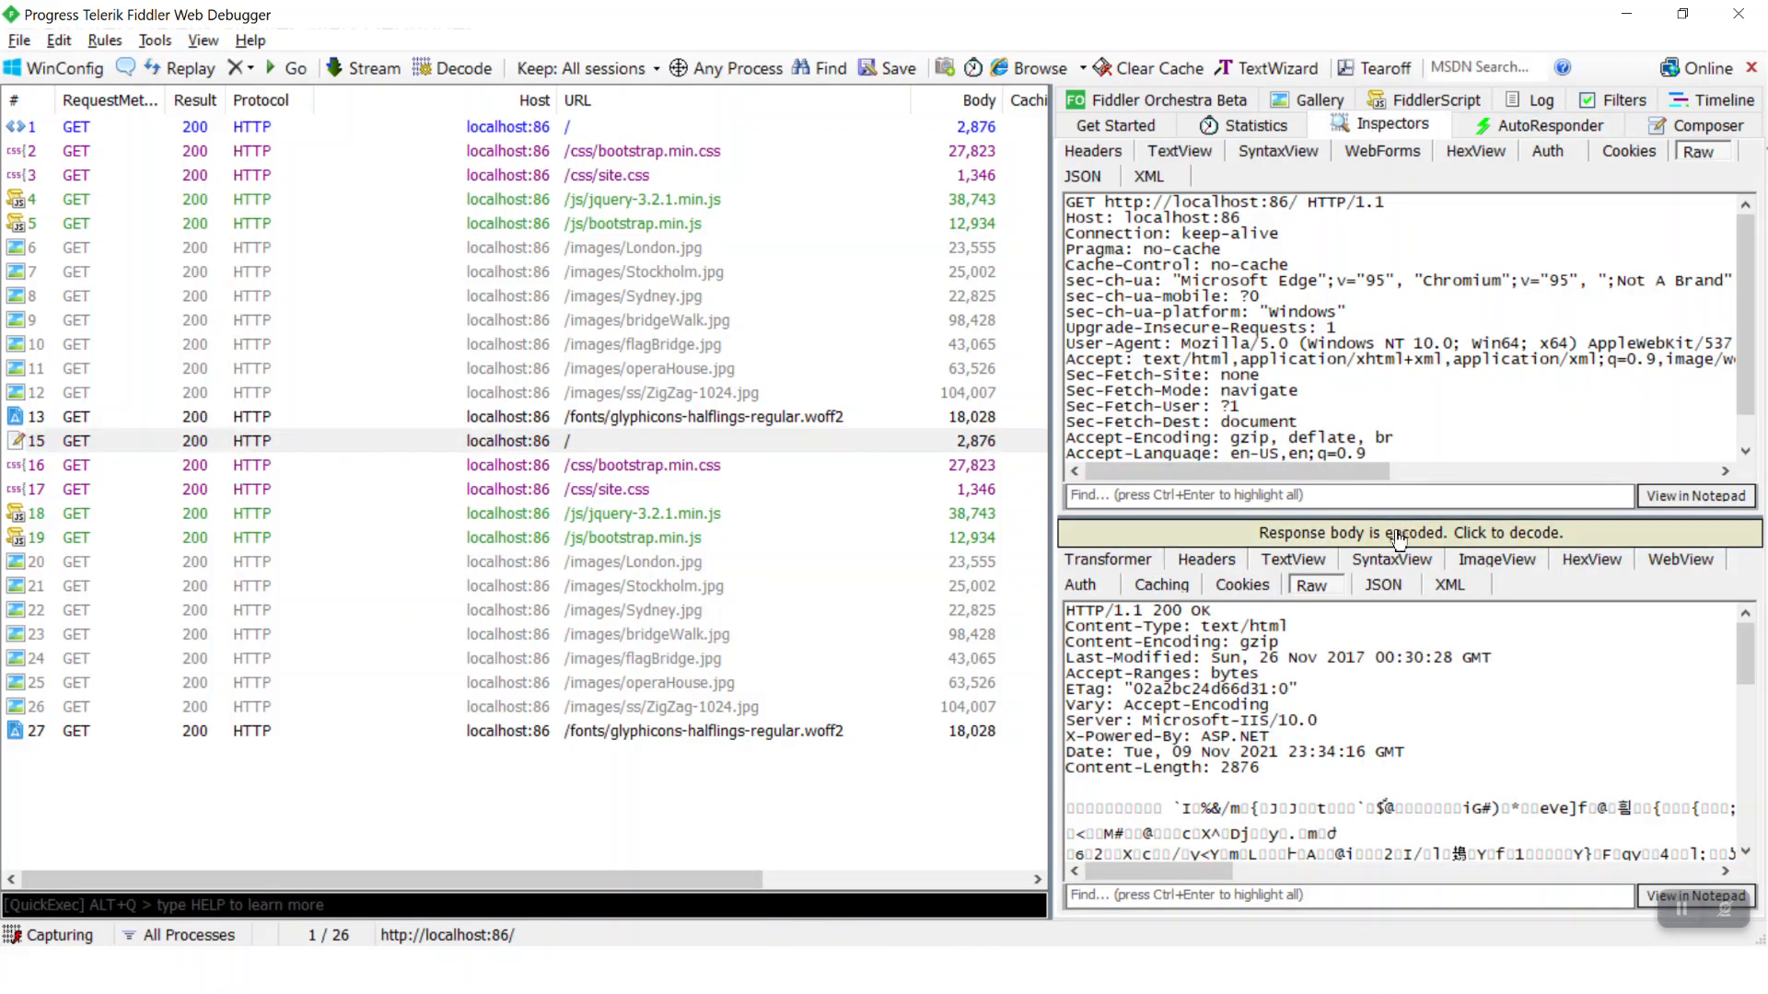
pyautogui.click(1344, 532)
pyautogui.scroll(-4, 1277, 701)
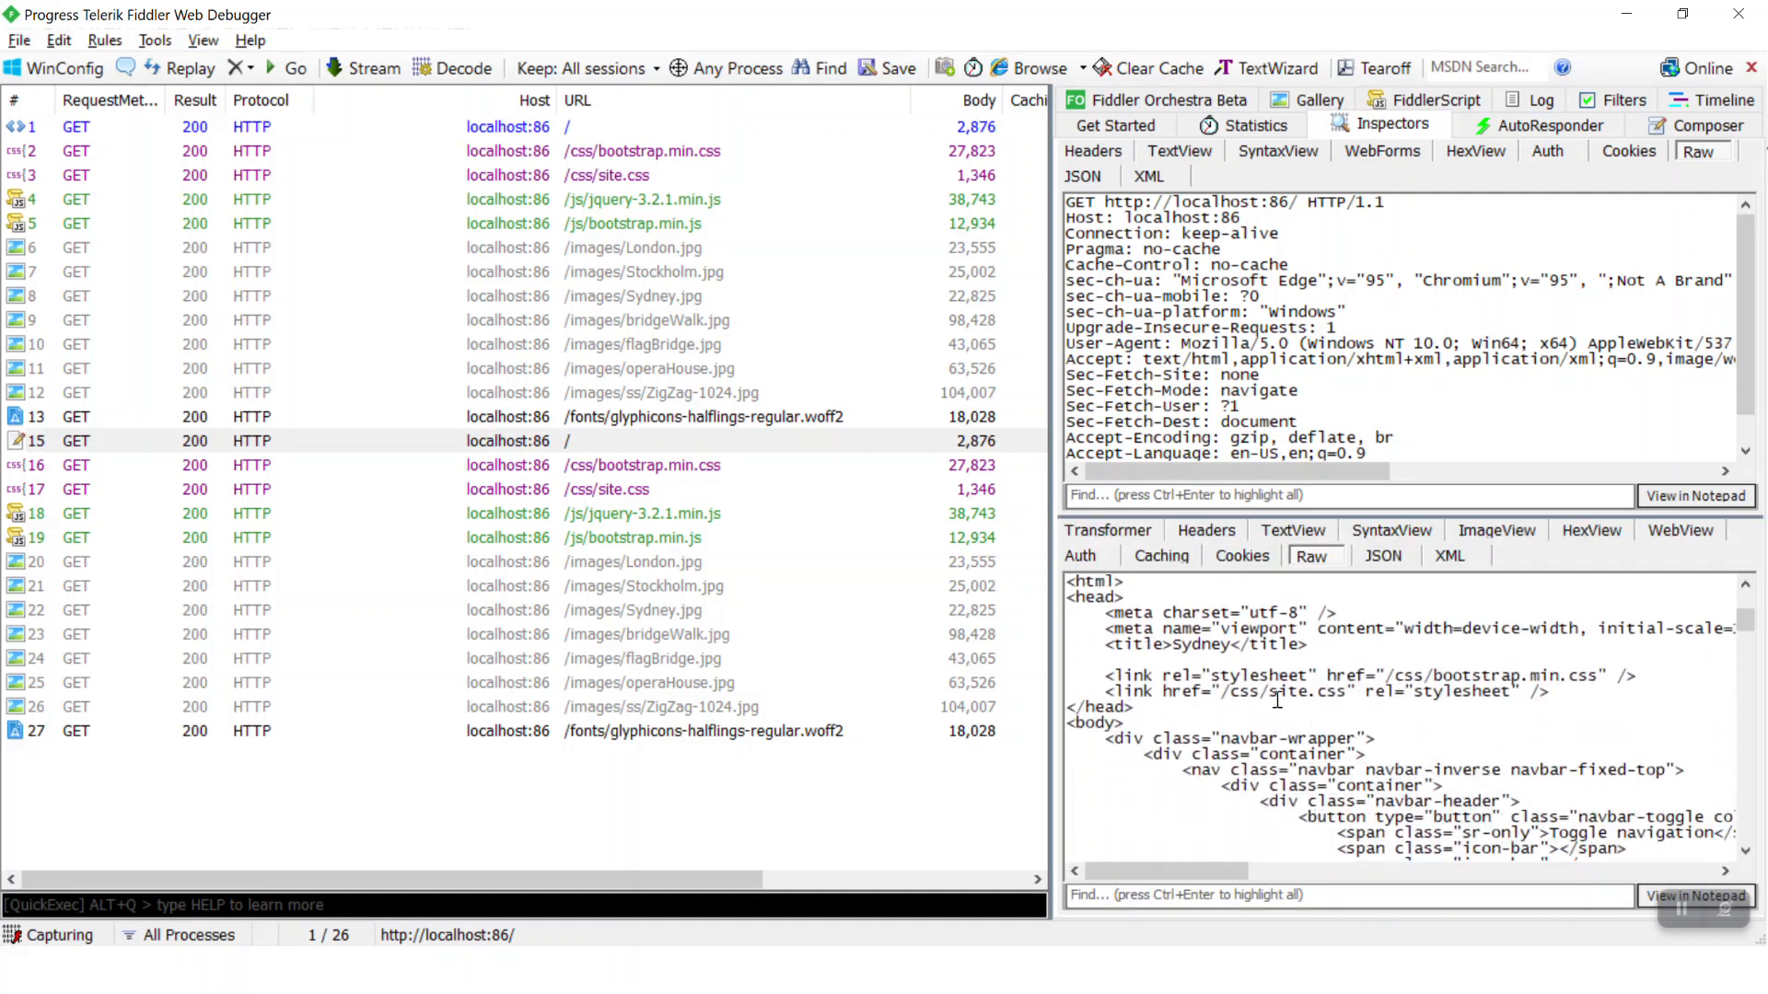
# Change the page title in session 15's raw response to "Sydney - Hello" and lock the session again
pyautogui.click(1232, 644)
pyautogui.write('- Hello')
pyautogui.rightClick(583, 439)
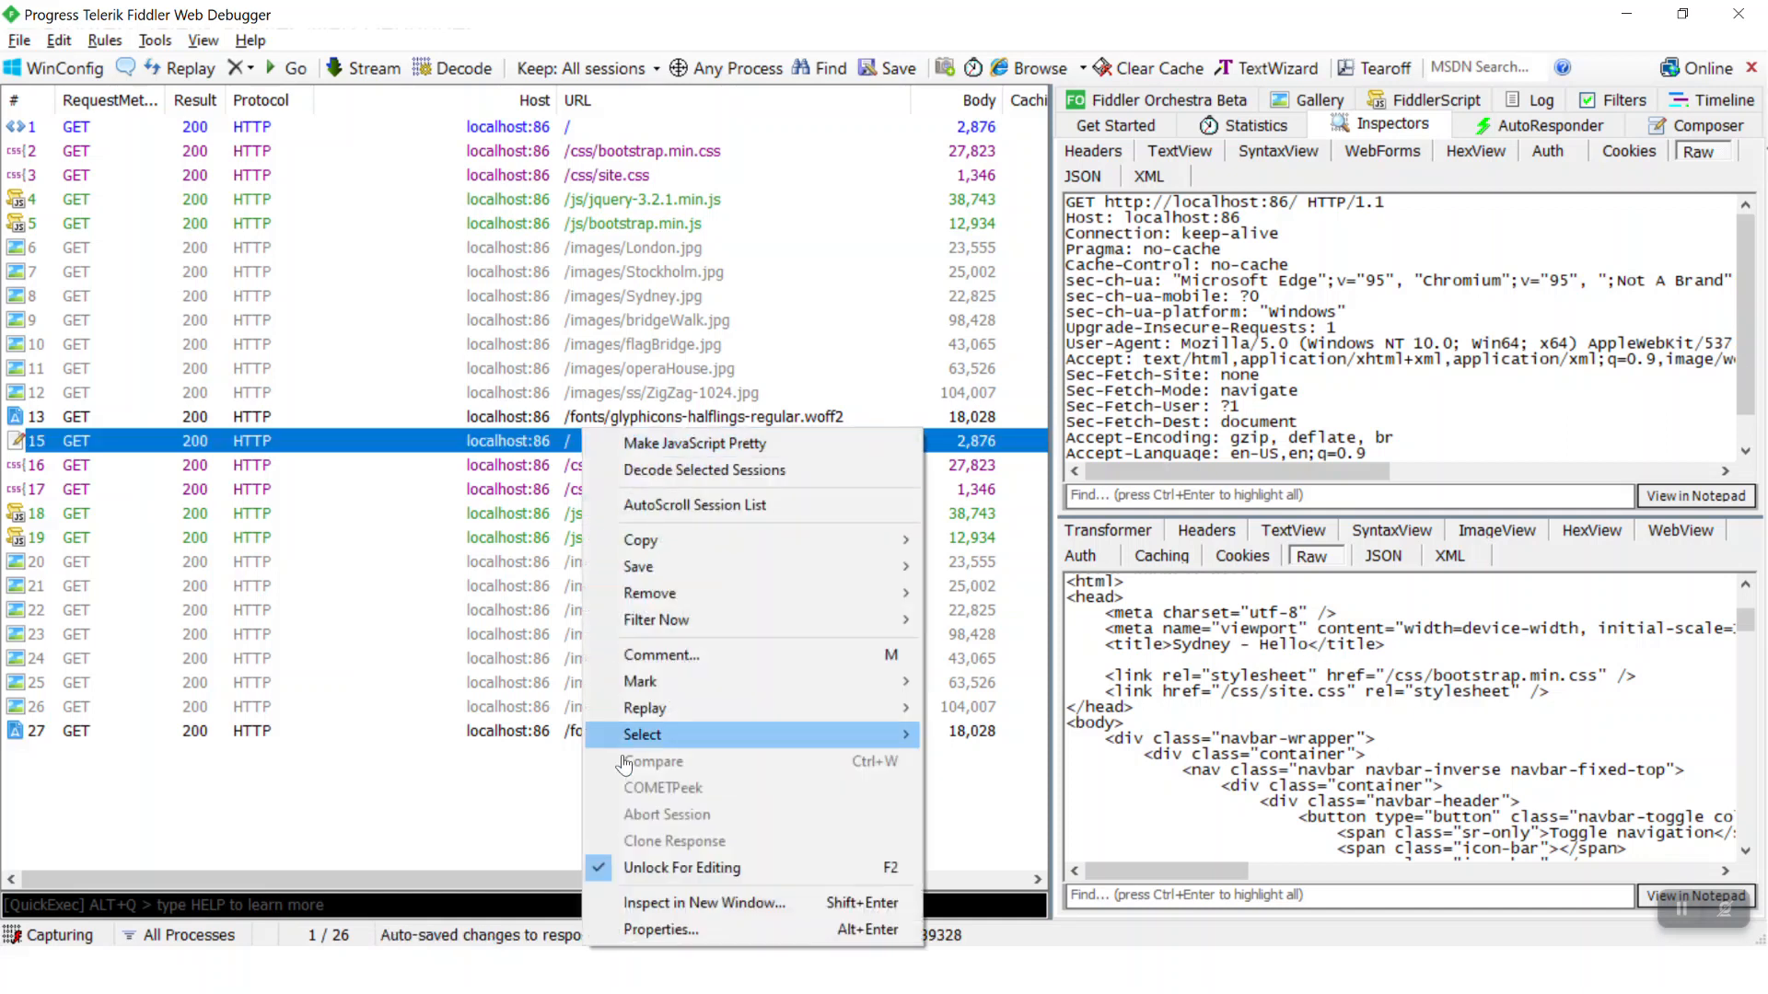
pyautogui.click(635, 867)
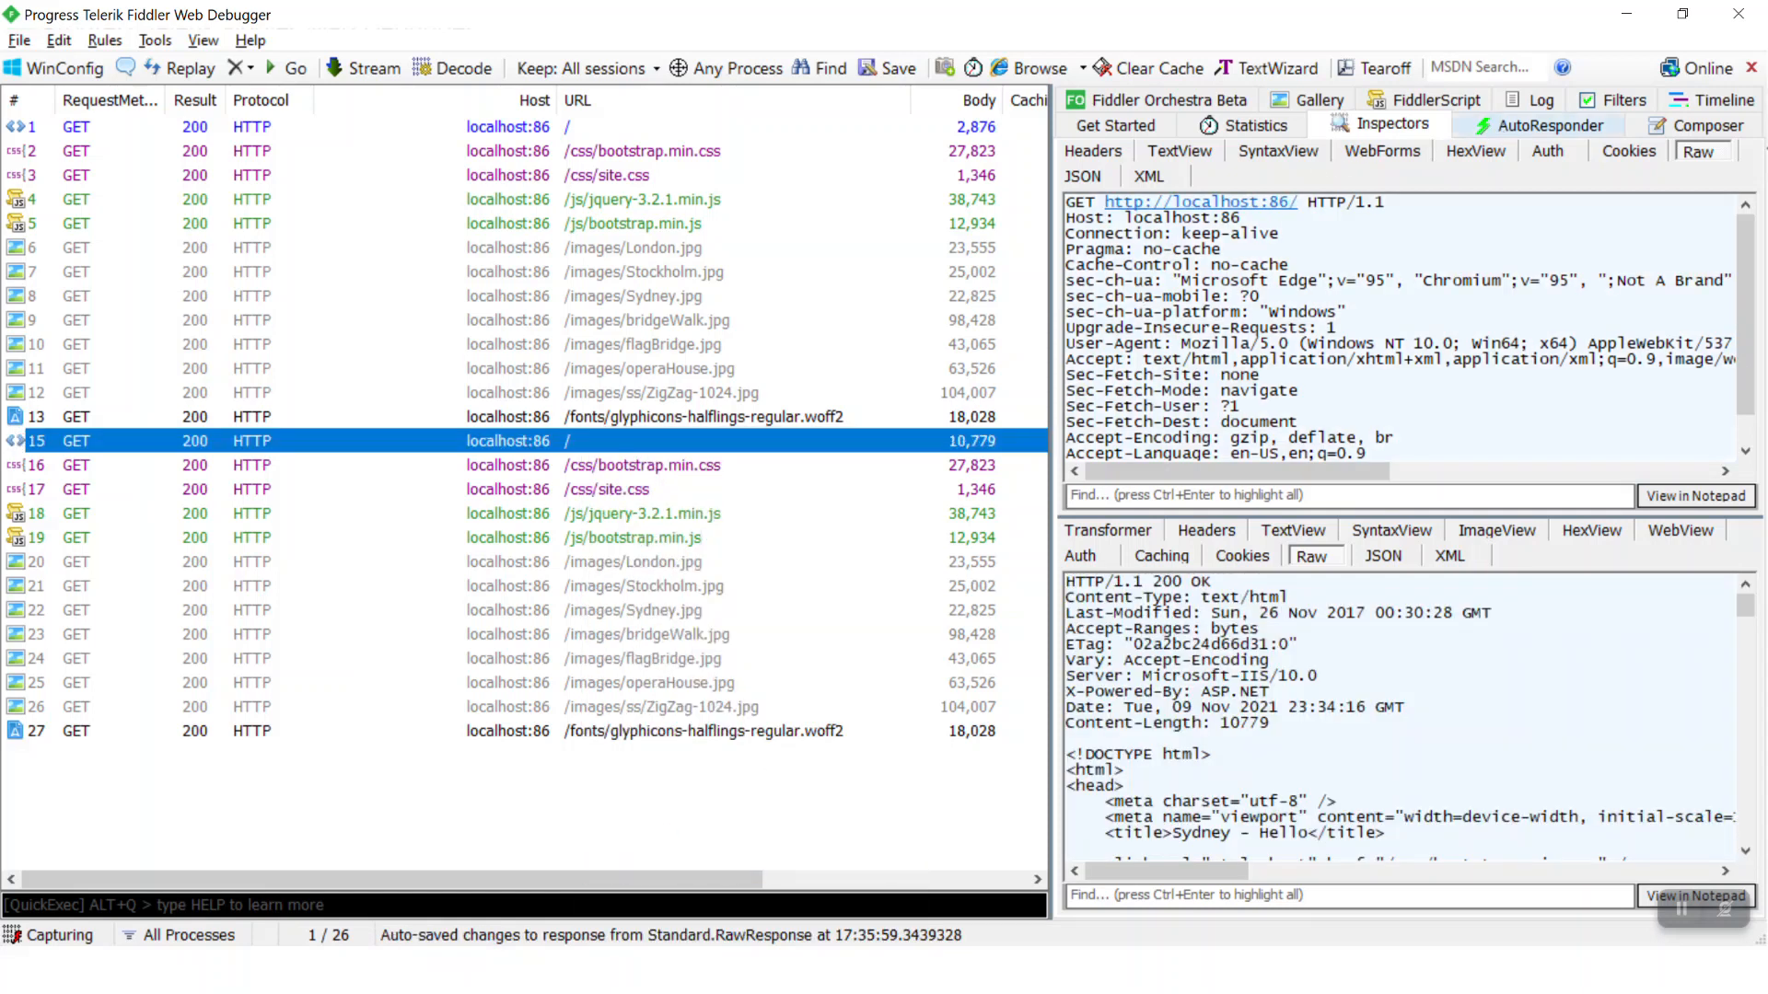
# Add an AutoResponder rule from the edited session 15, reload the Sydney page in Edge to test it, and return to Fiddler
pyautogui.click(1491, 122)
pyautogui.moveTo(603, 449); pyautogui.dragTo(1246, 632)
pyautogui.hotkey('alt', 'Tab')
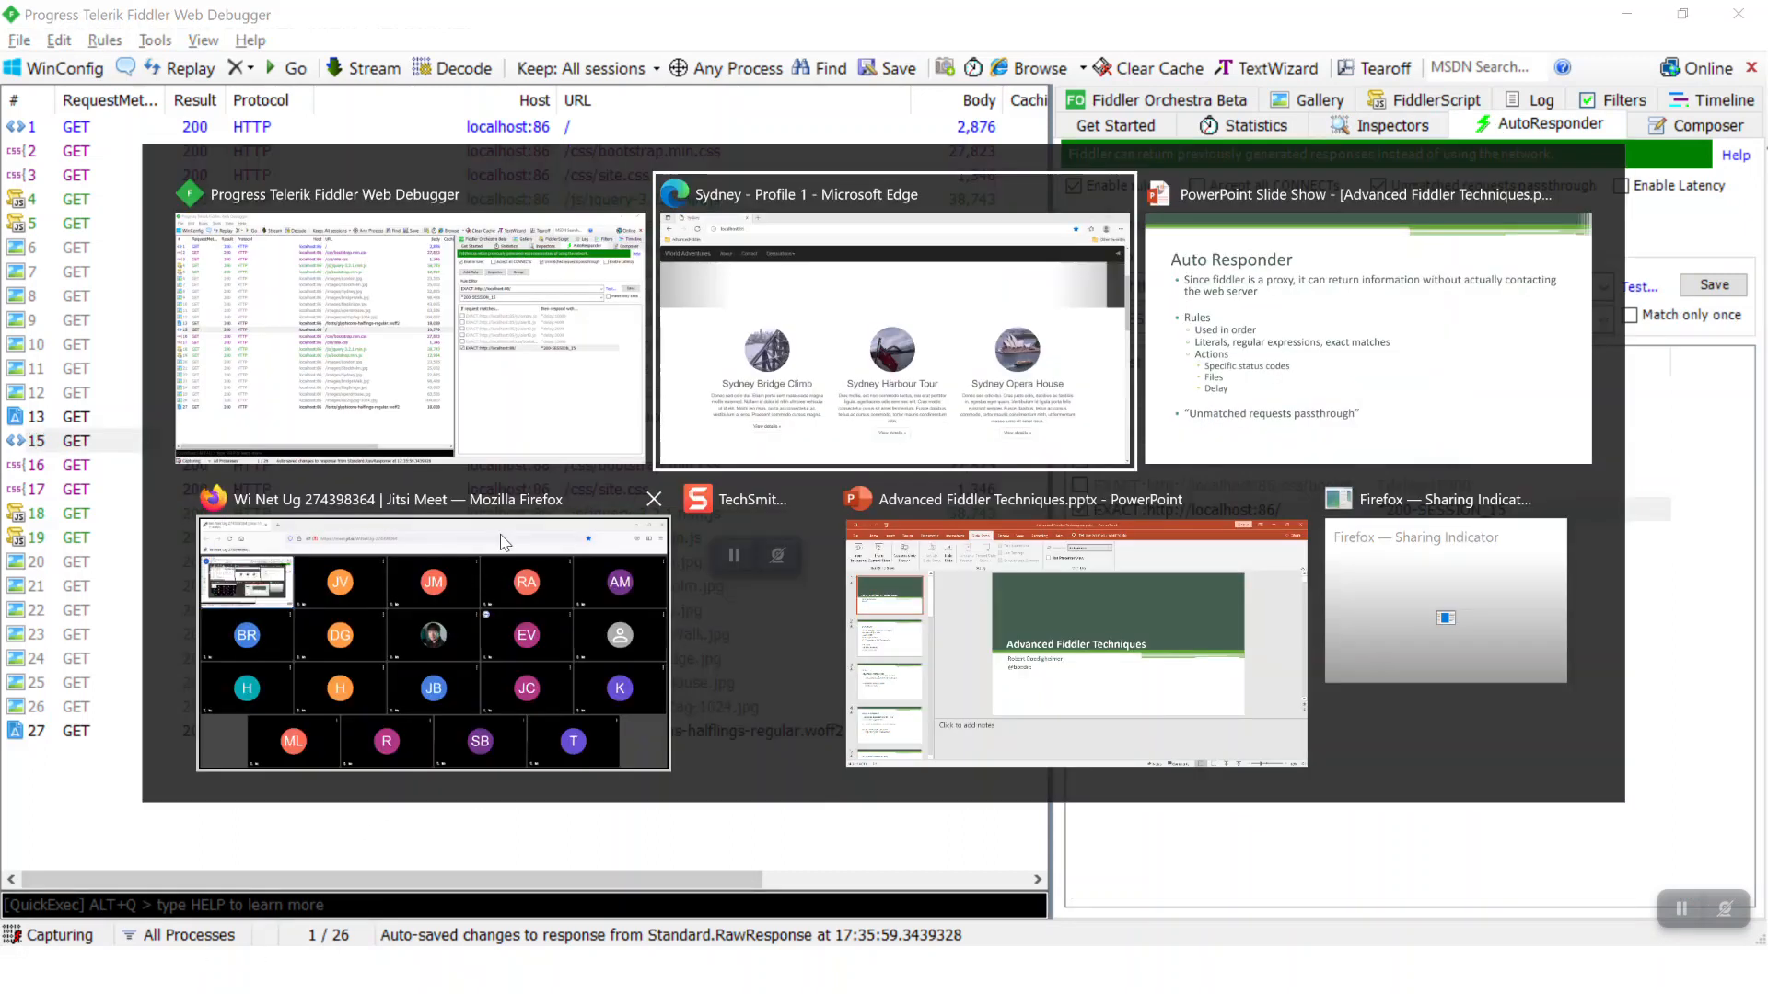
pyautogui.press('F5')
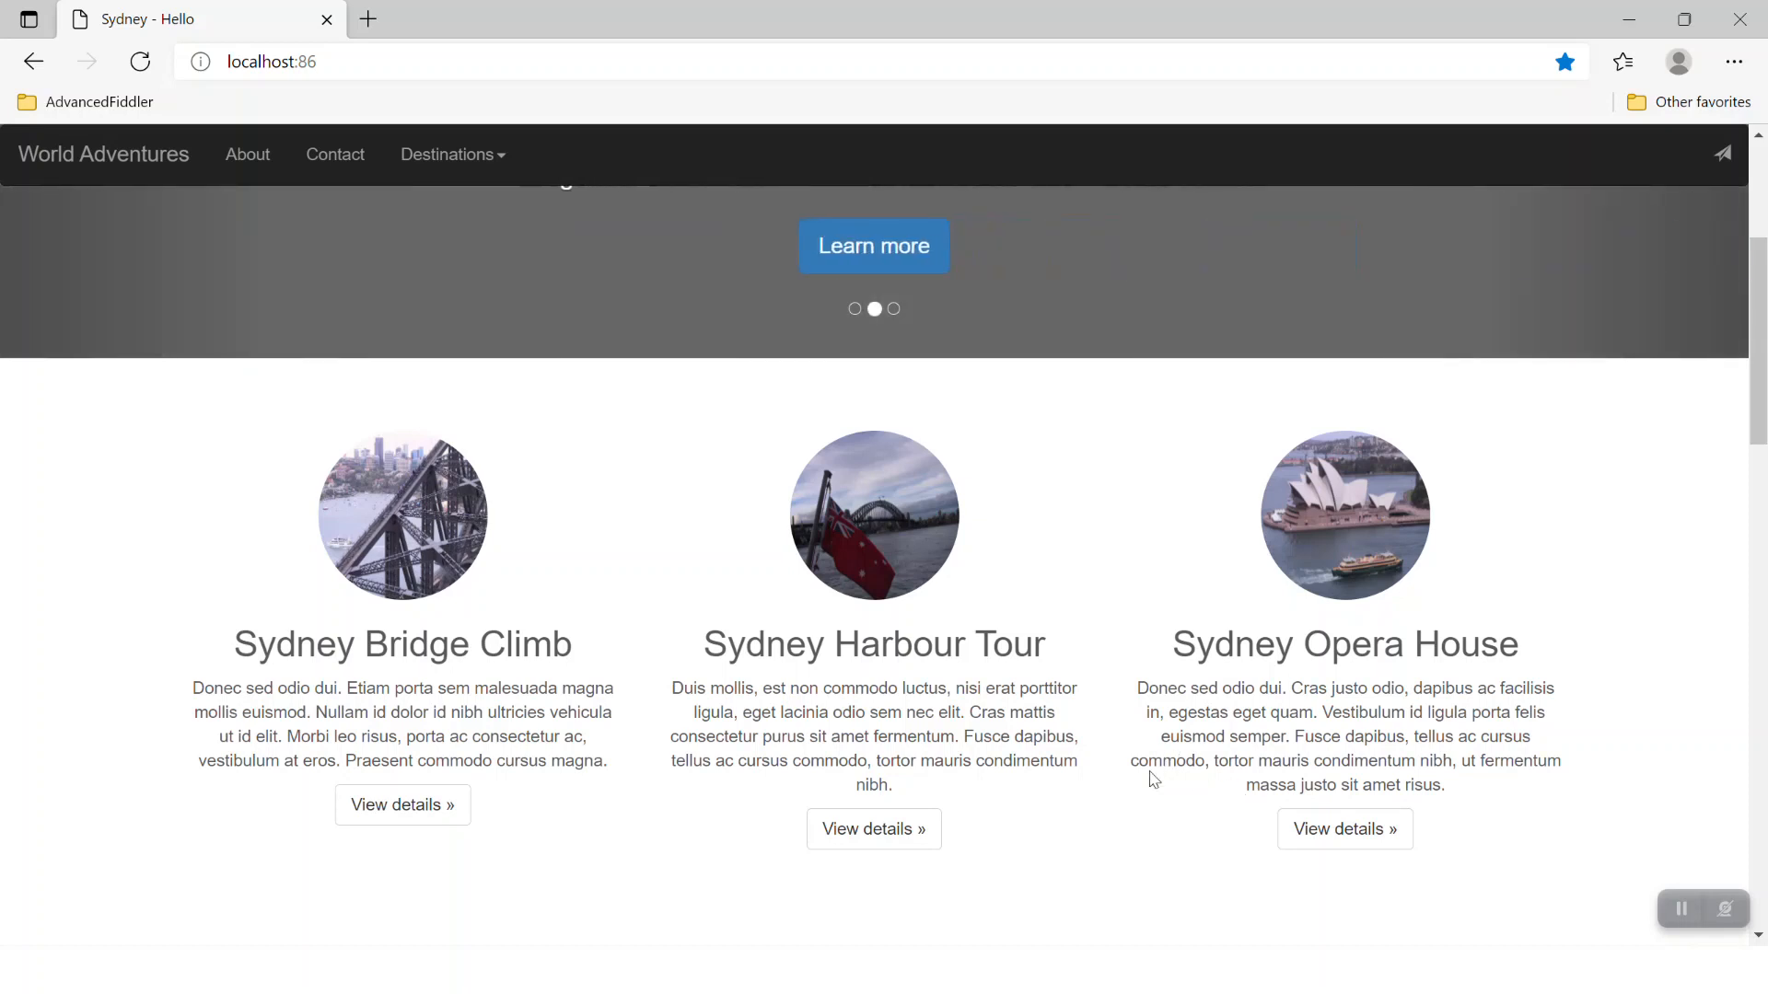
pyautogui.hotkey('alt', 'Tab')
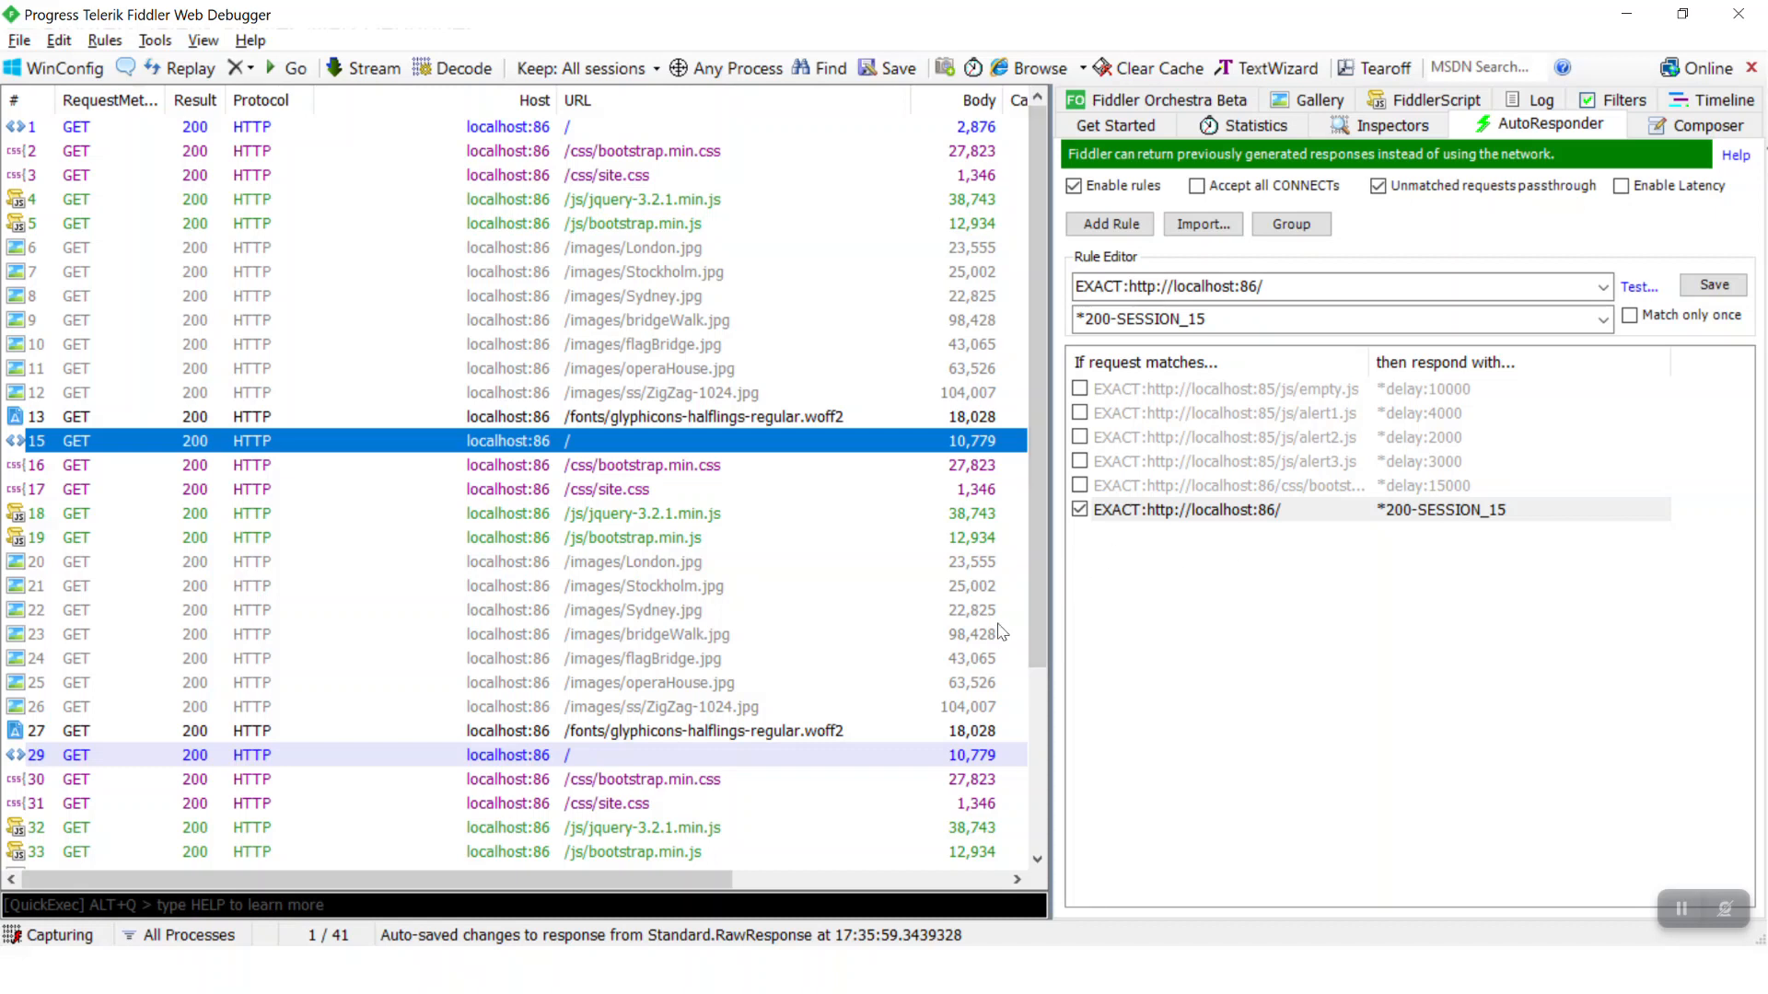
# Switch to the PowerPoint slide show to review the Trace Devices slide, and return to Fiddler
pyautogui.hotkey('alt', 'Tab')
pyautogui.hotkey('alt', 'Tab')
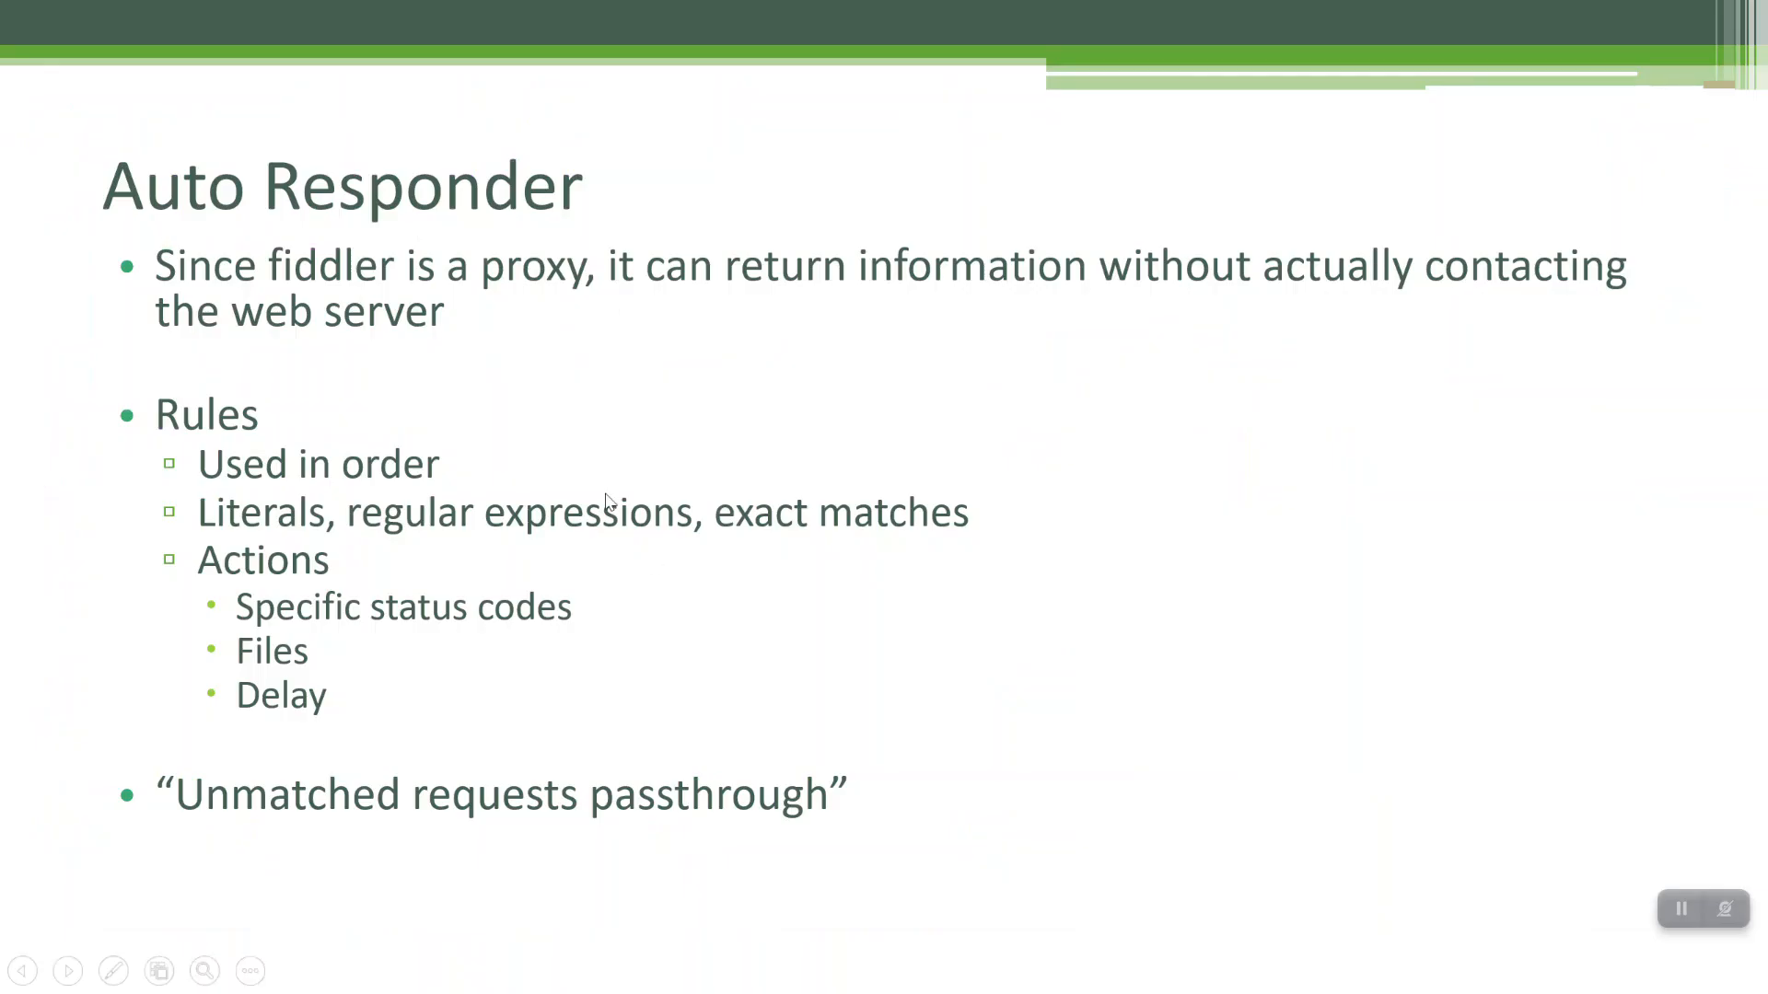
pyautogui.press('Right')
pyautogui.press('Left')
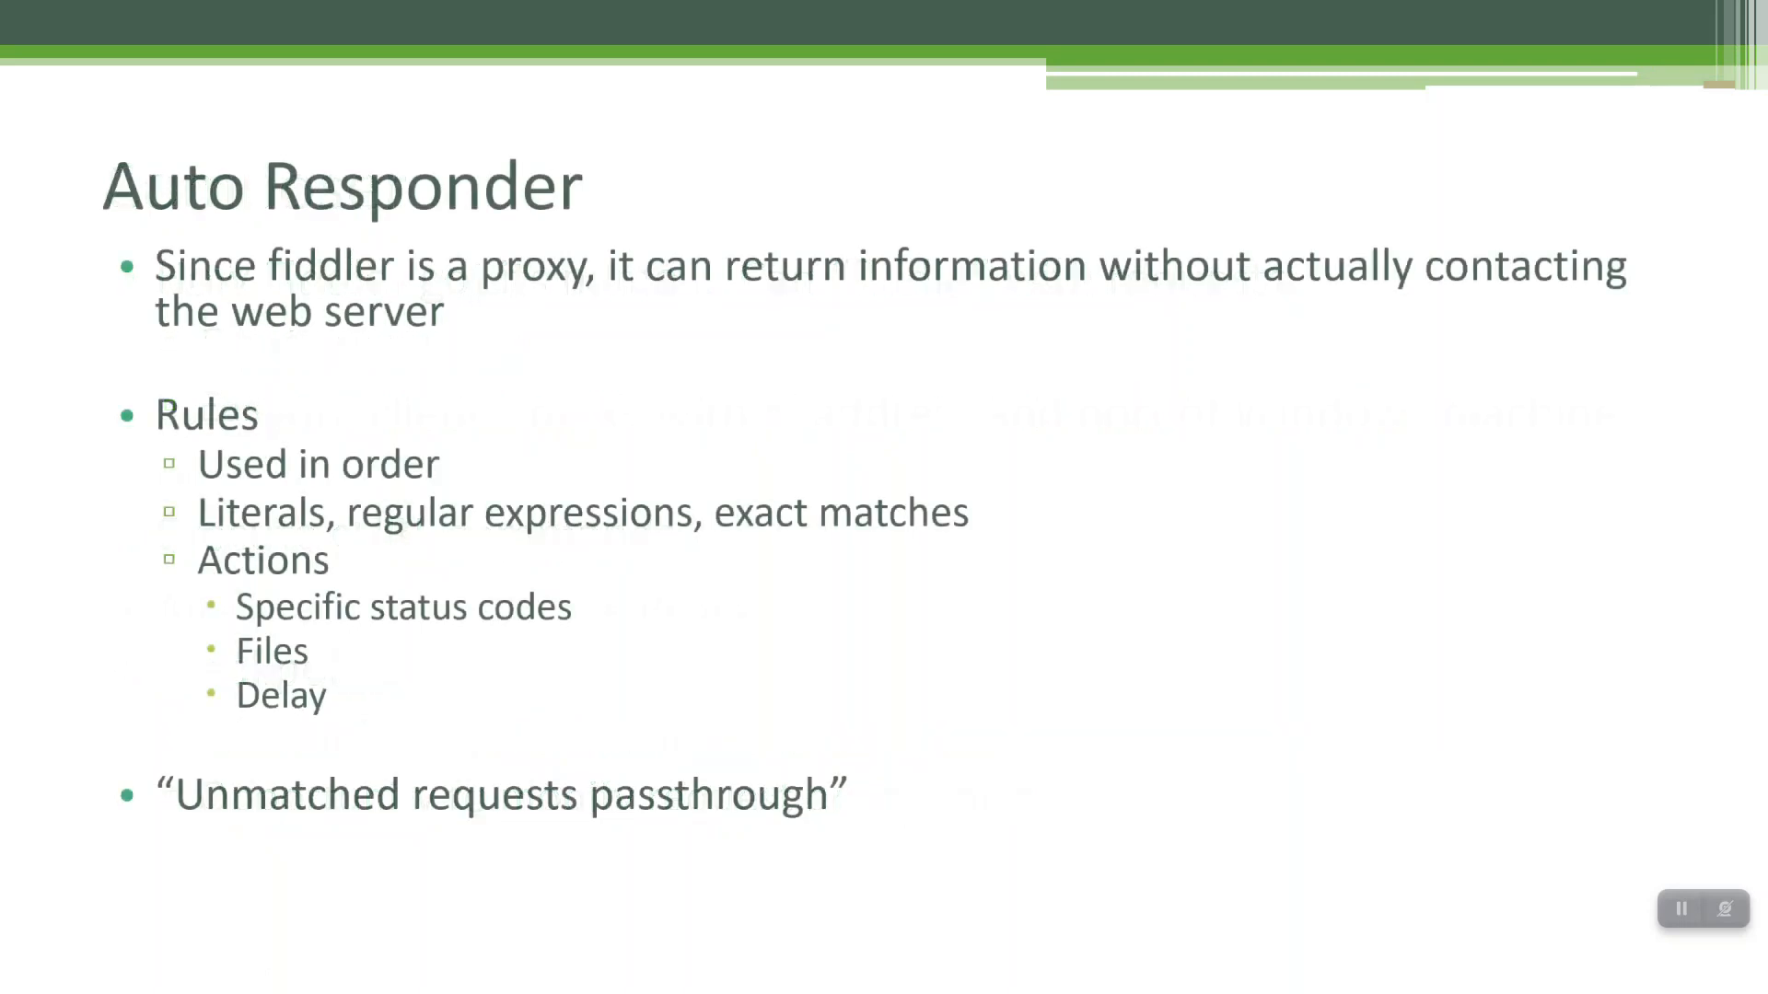
pyautogui.press('Left')
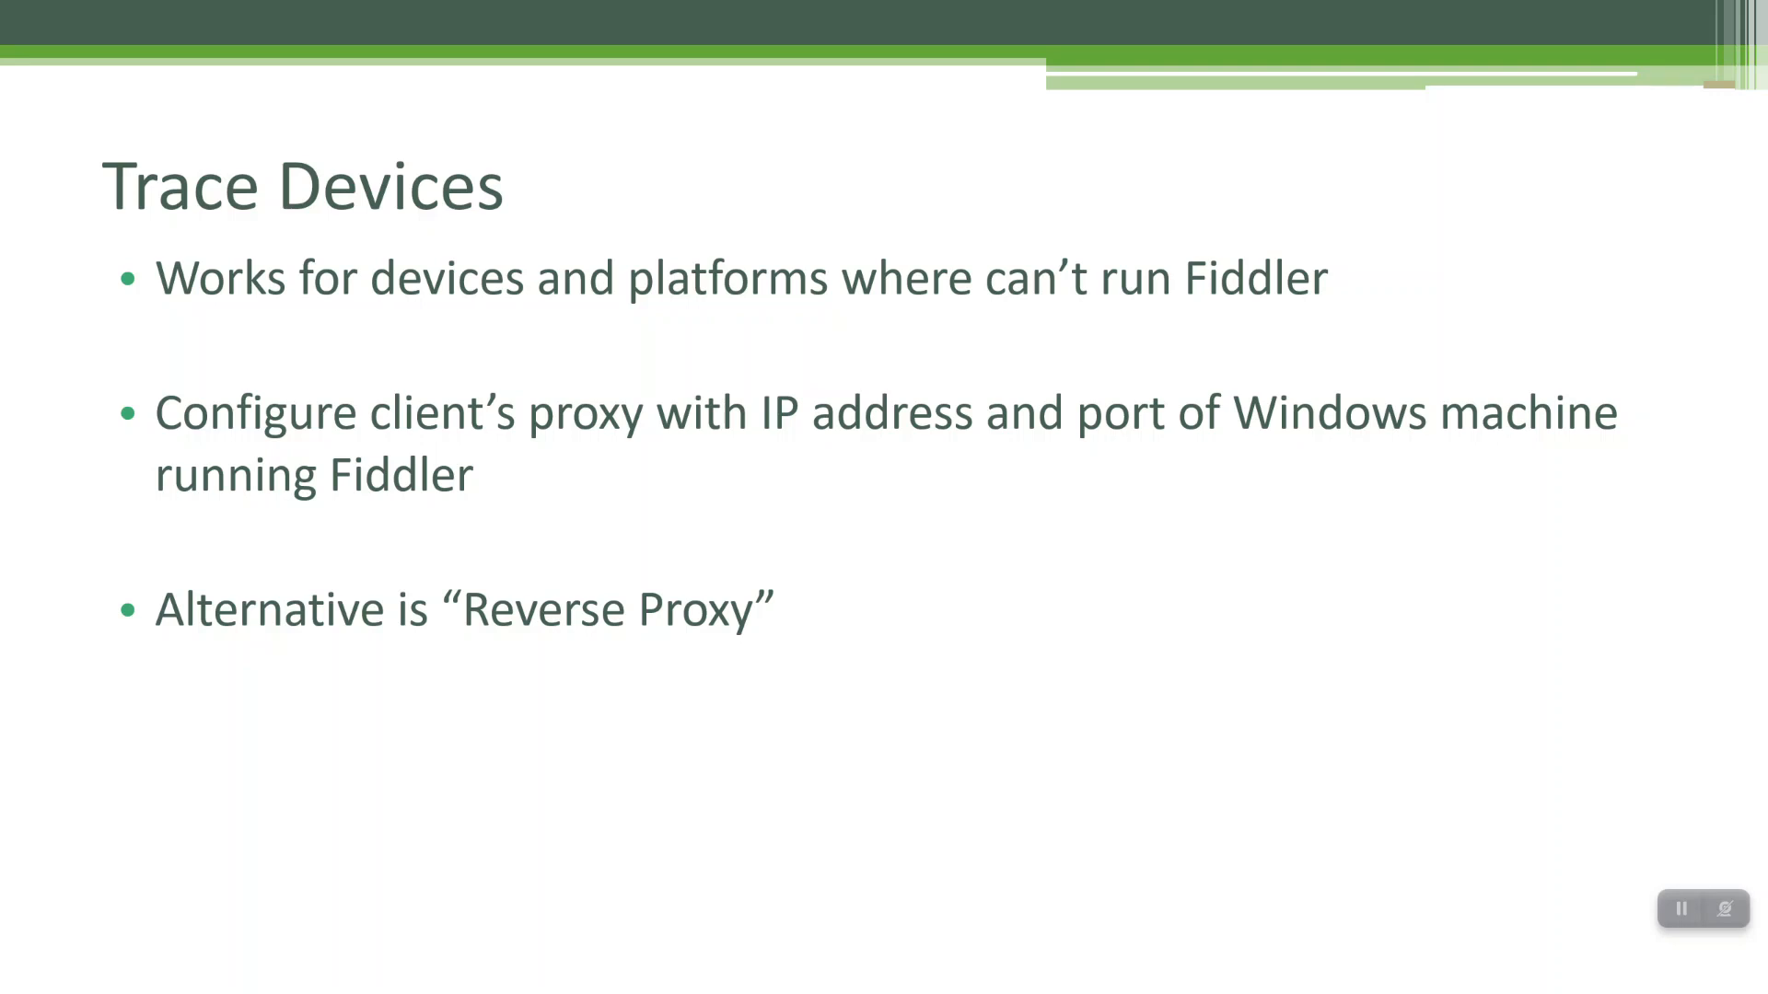
pyautogui.hotkey('alt', 'Tab')
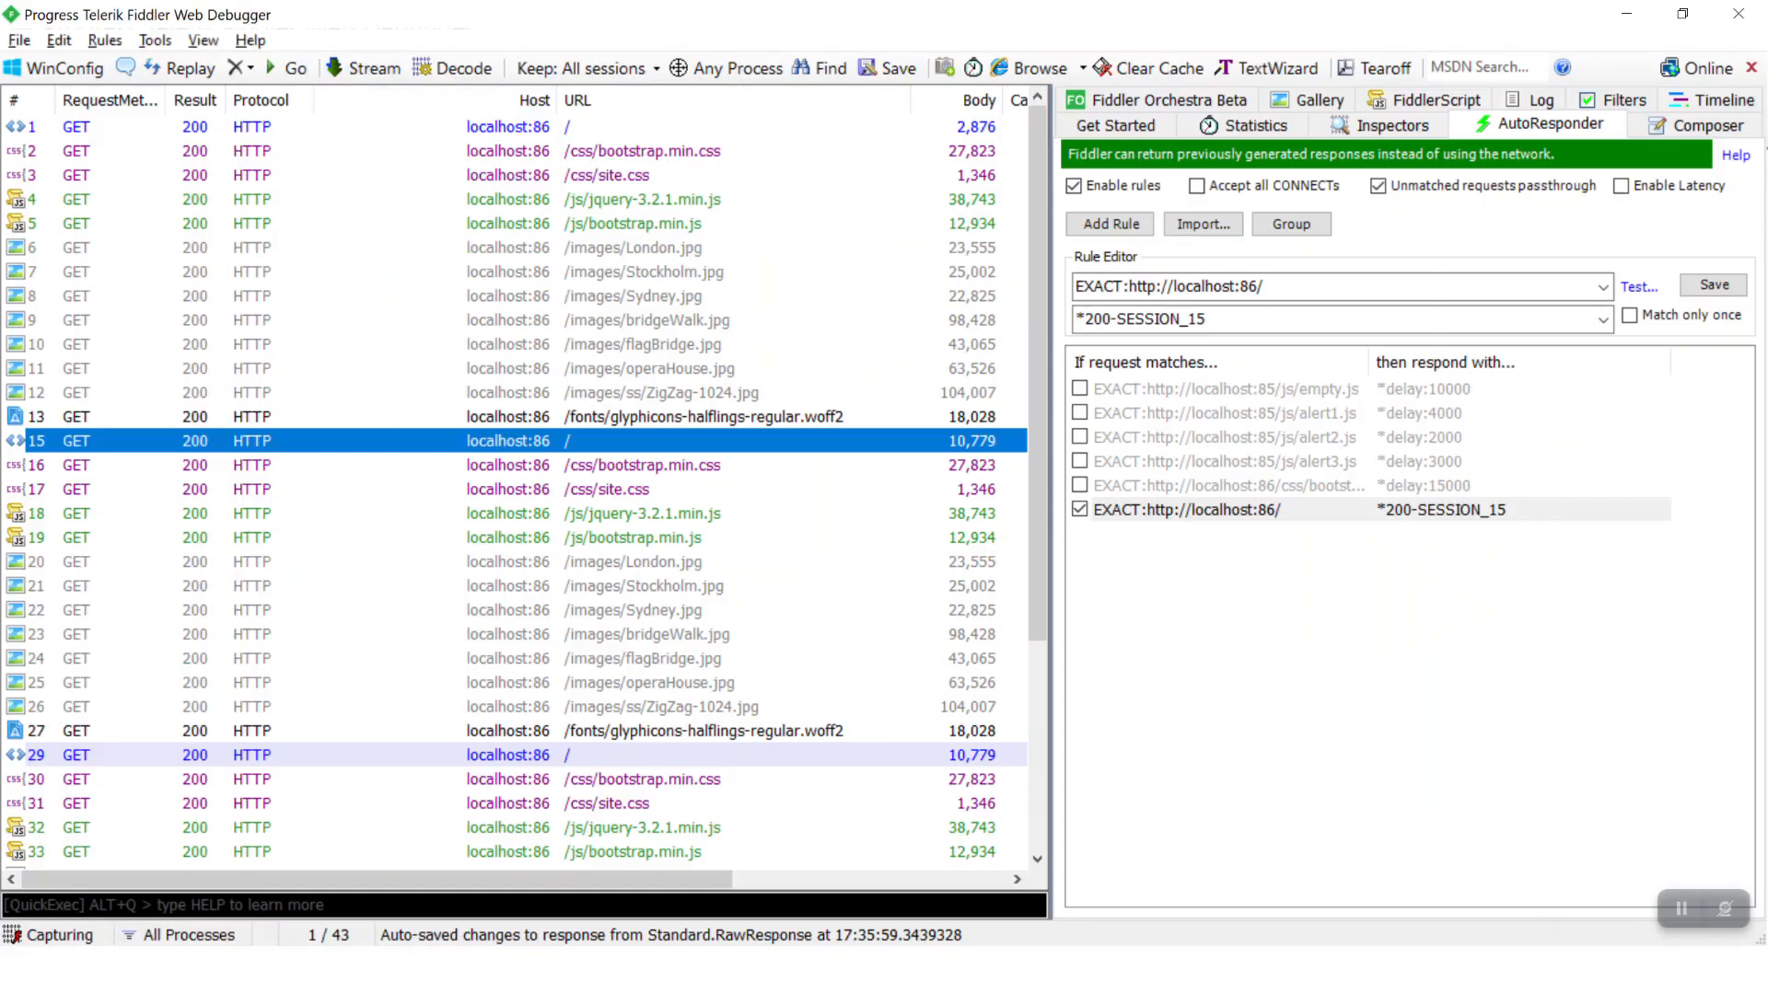
# Review the listening port and remote computer settings in Fiddler's Connections options, and close them without changes
pyautogui.click(159, 45)
pyautogui.click(198, 68)
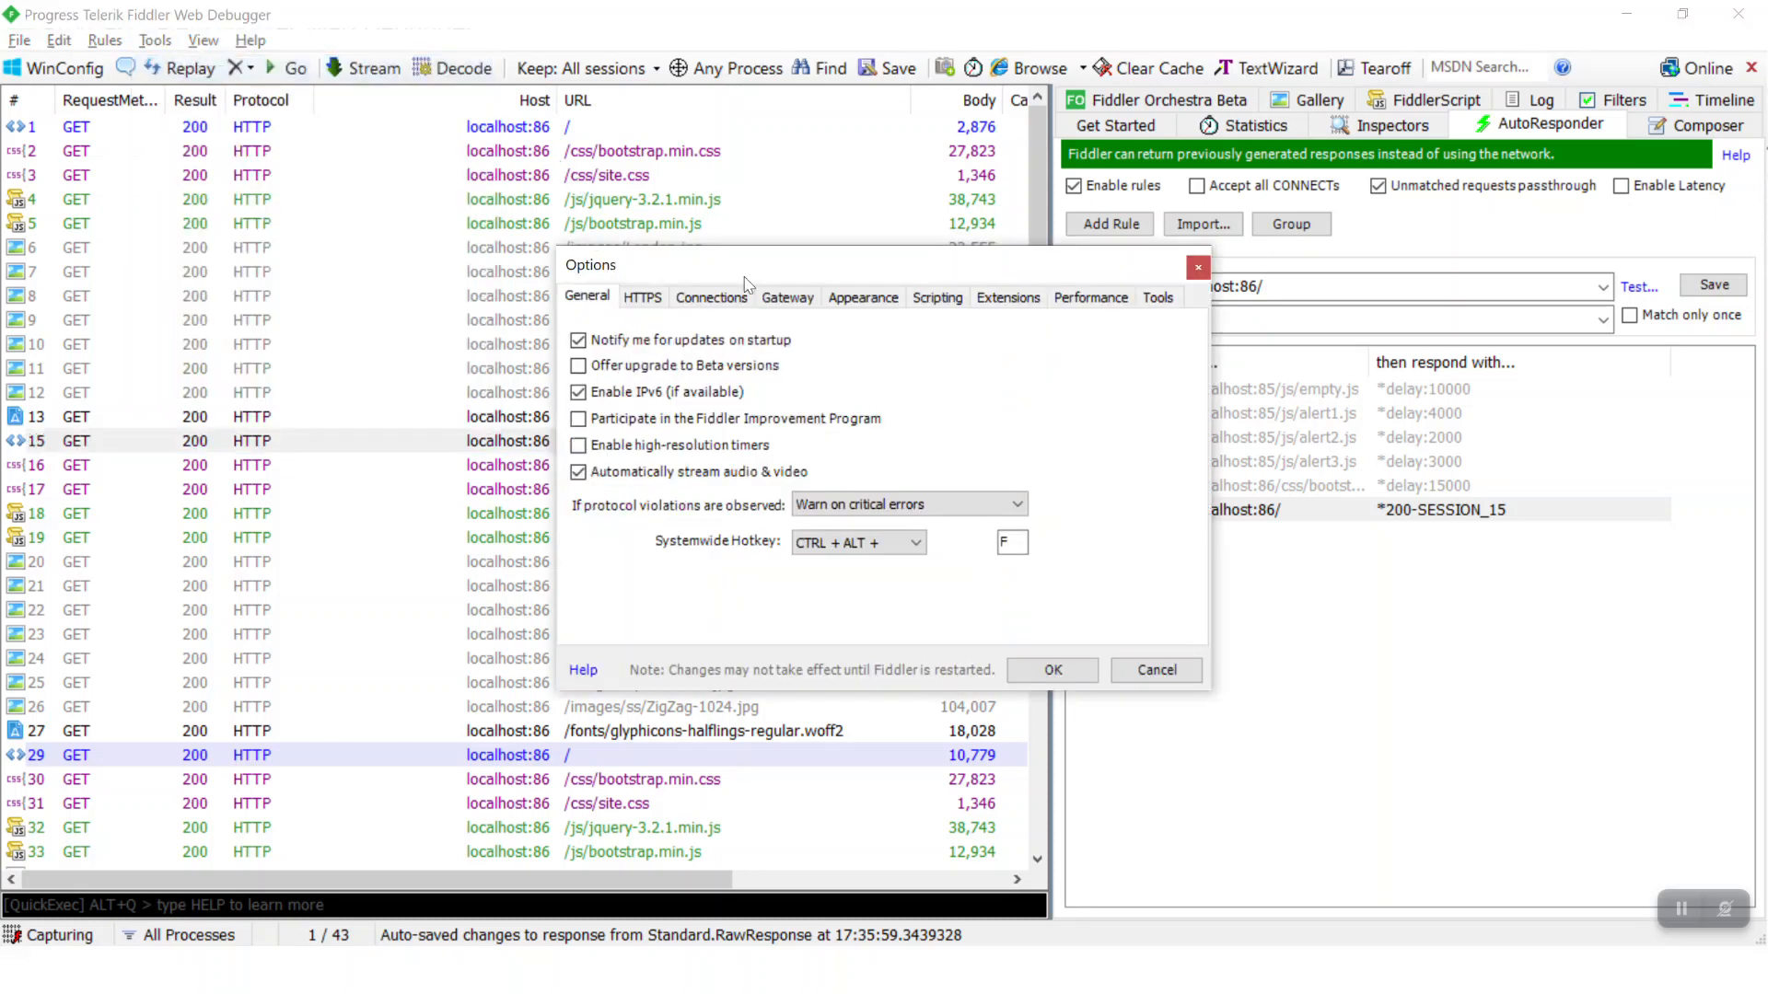
pyautogui.click(713, 297)
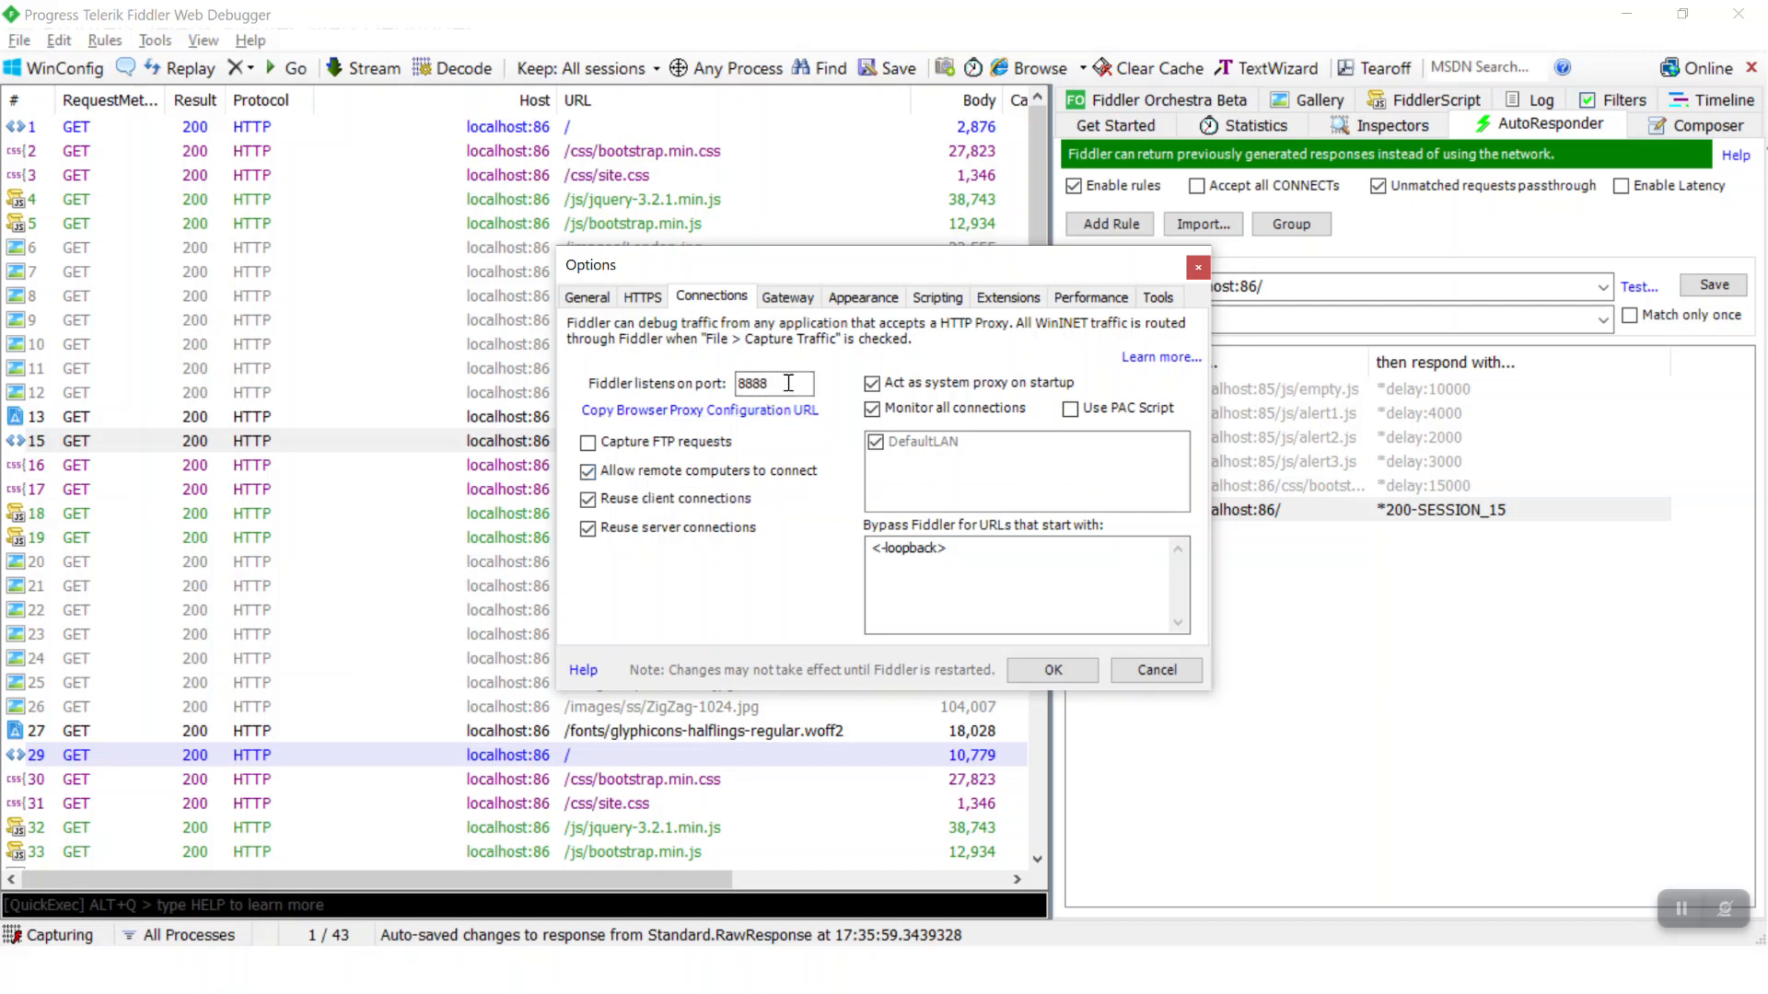
pyautogui.click(1148, 664)
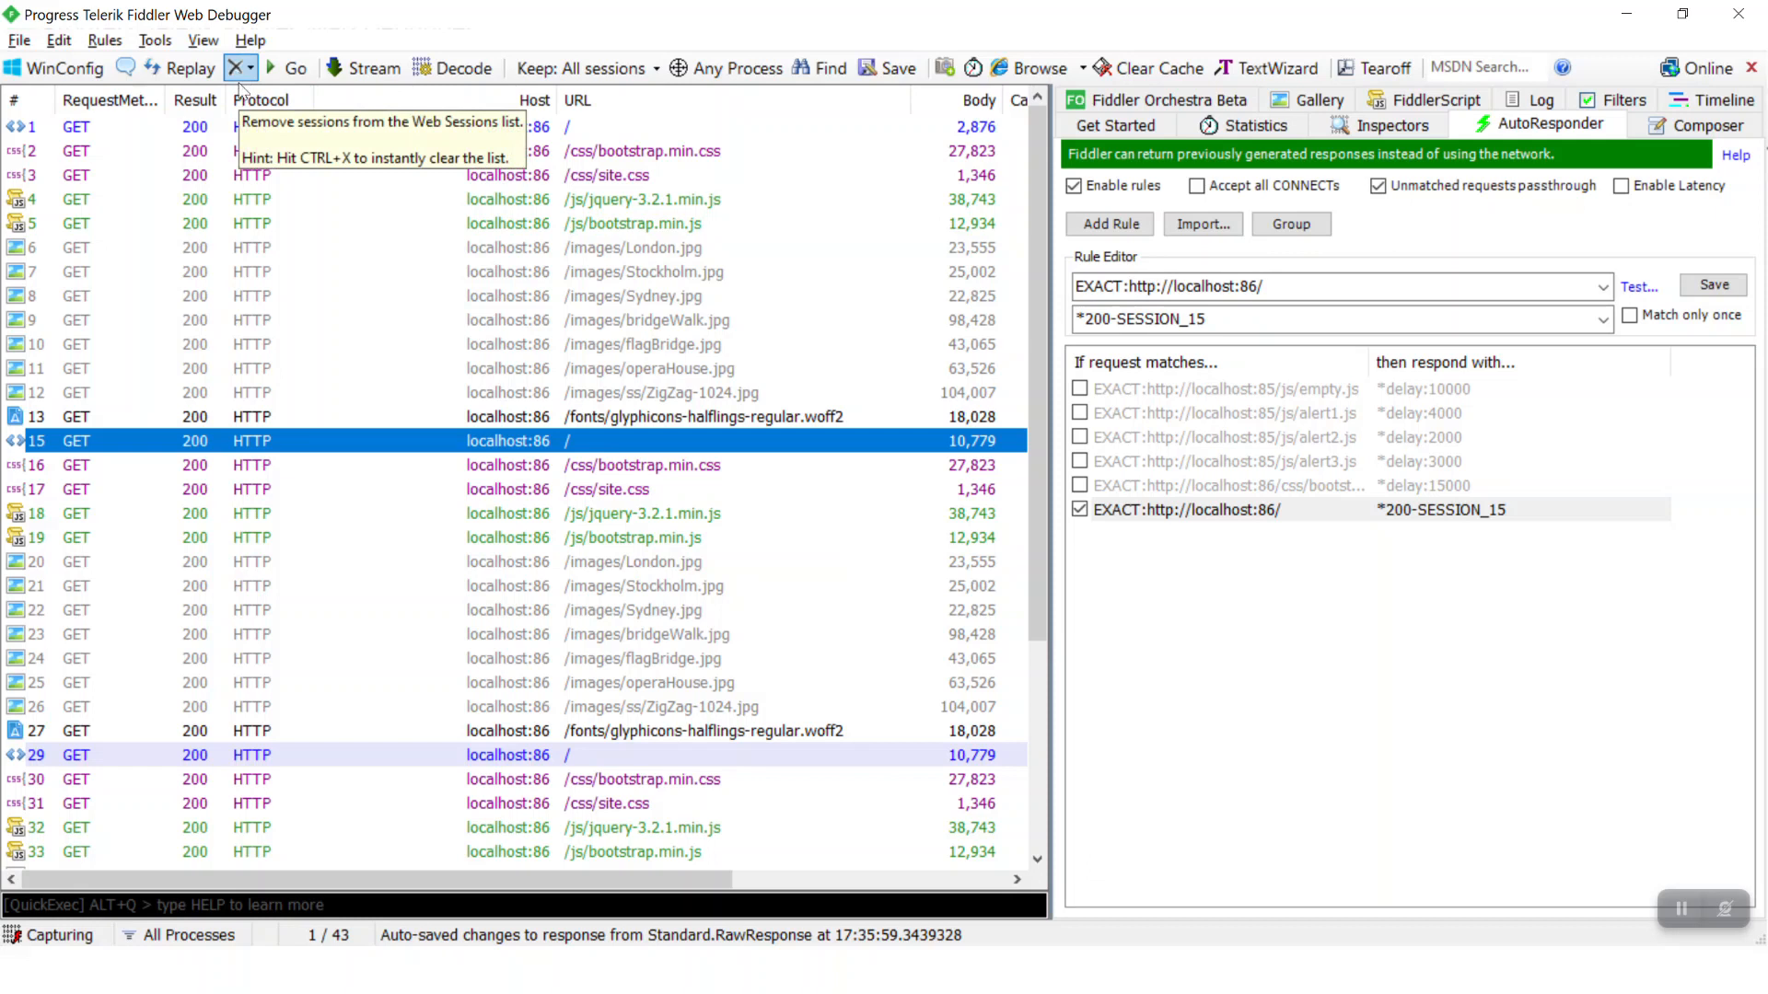
# Open a new File Explorer window showing Quick access
pyautogui.press('super')
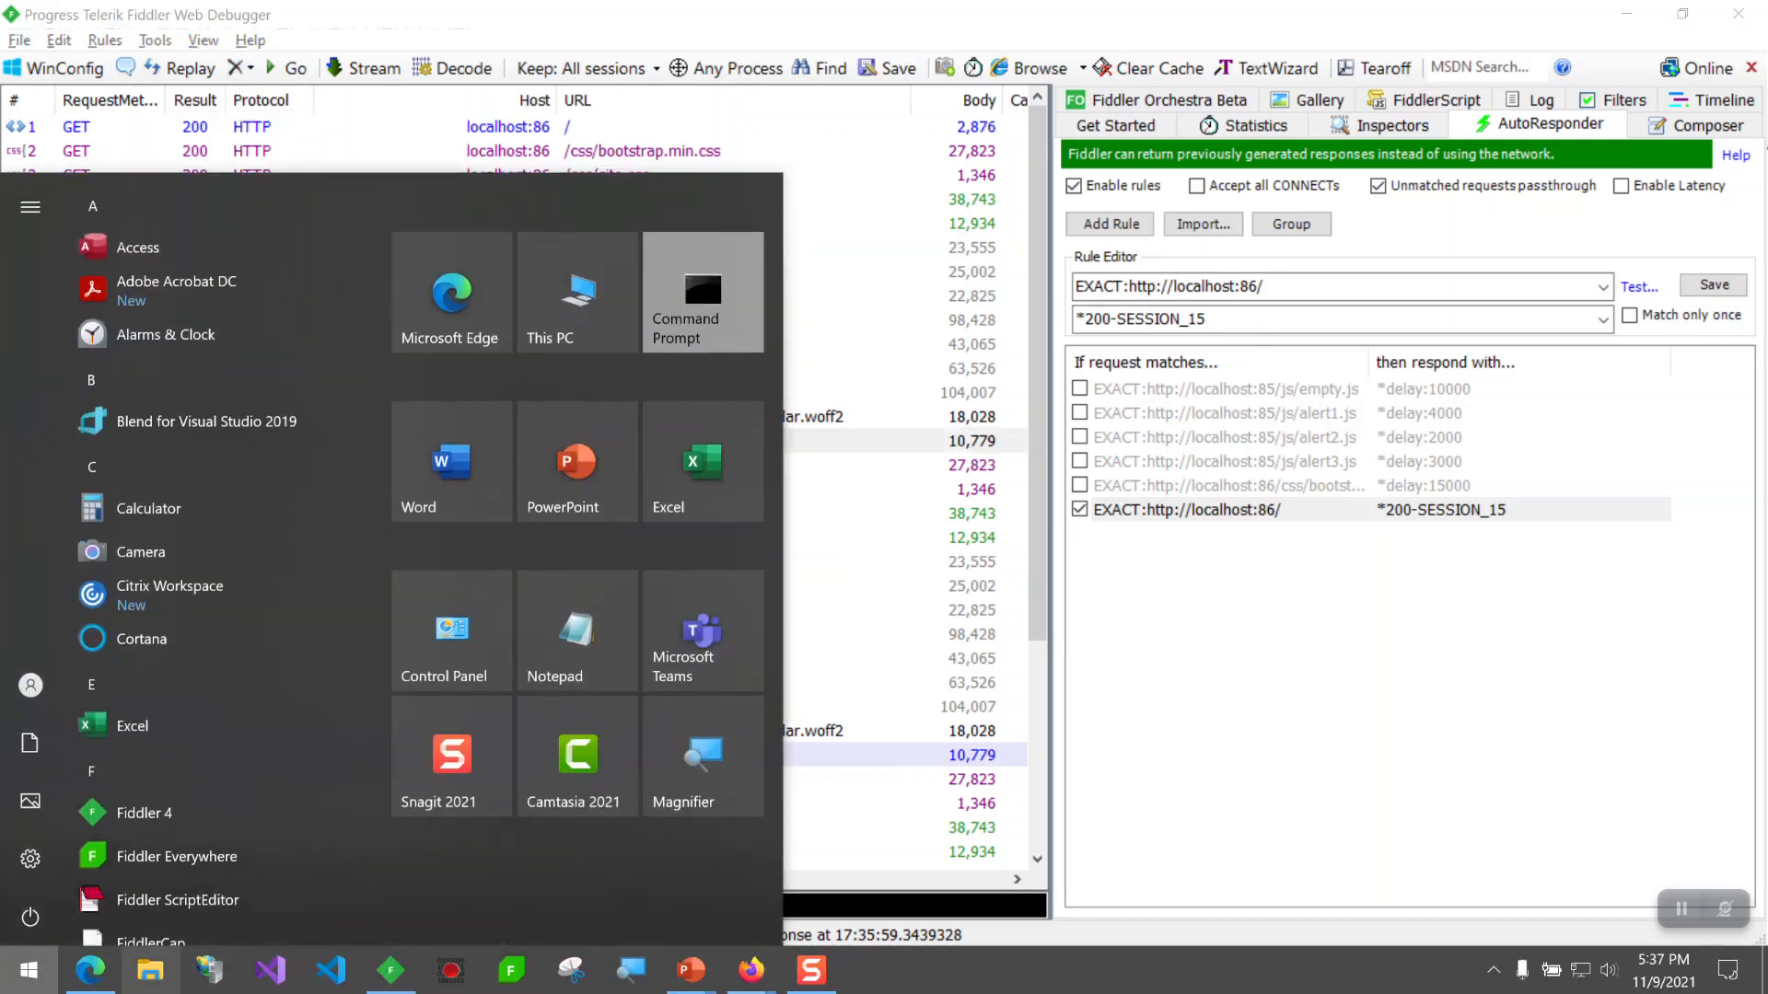
pyautogui.rightClick(159, 973)
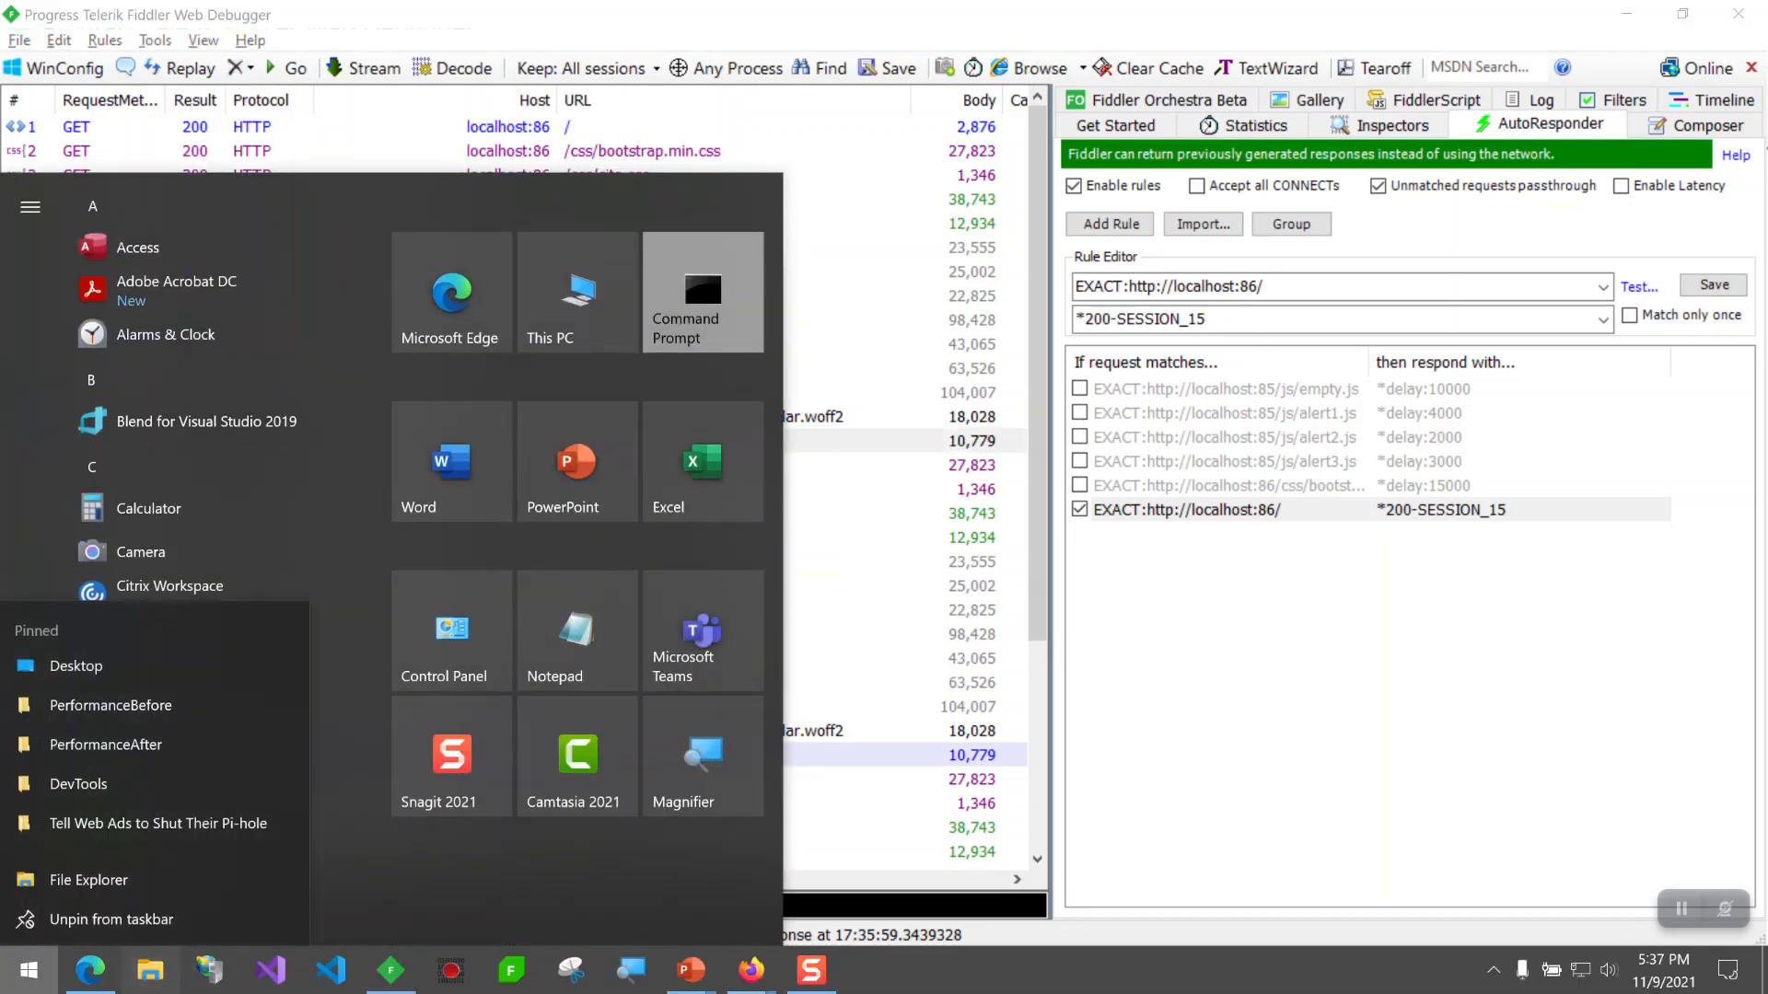
pyautogui.click(190, 880)
pyautogui.press('super')
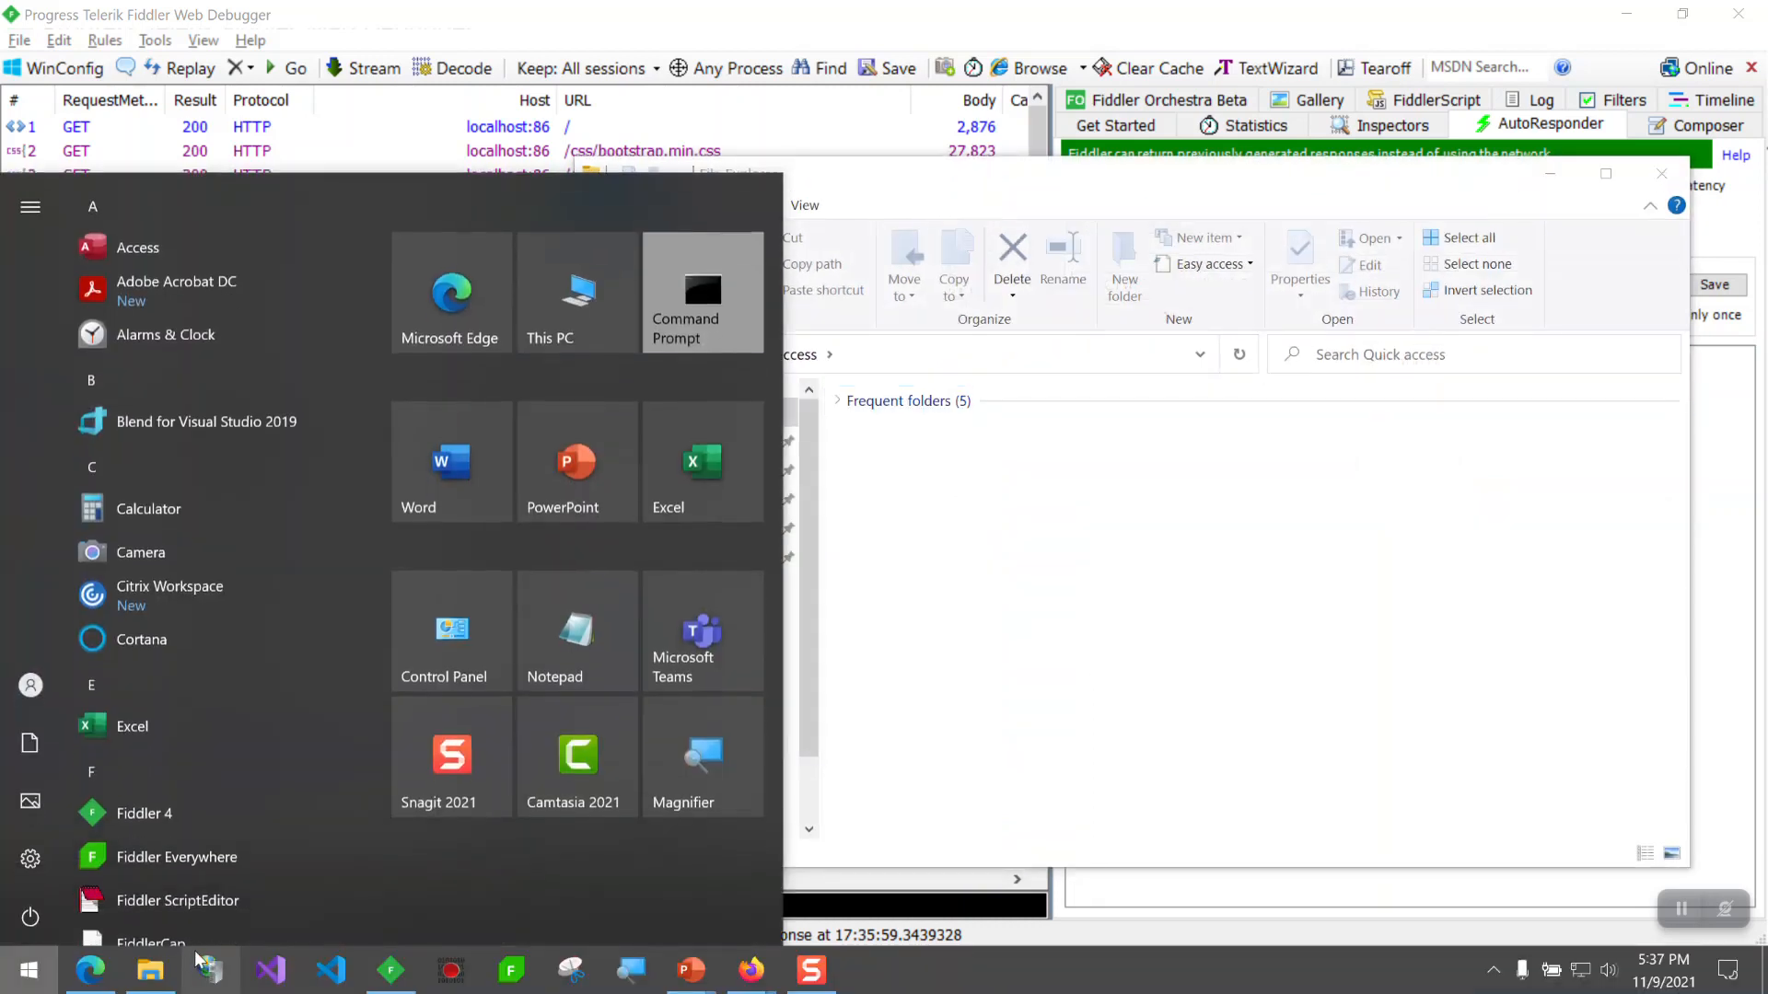
pyautogui.rightClick(150, 974)
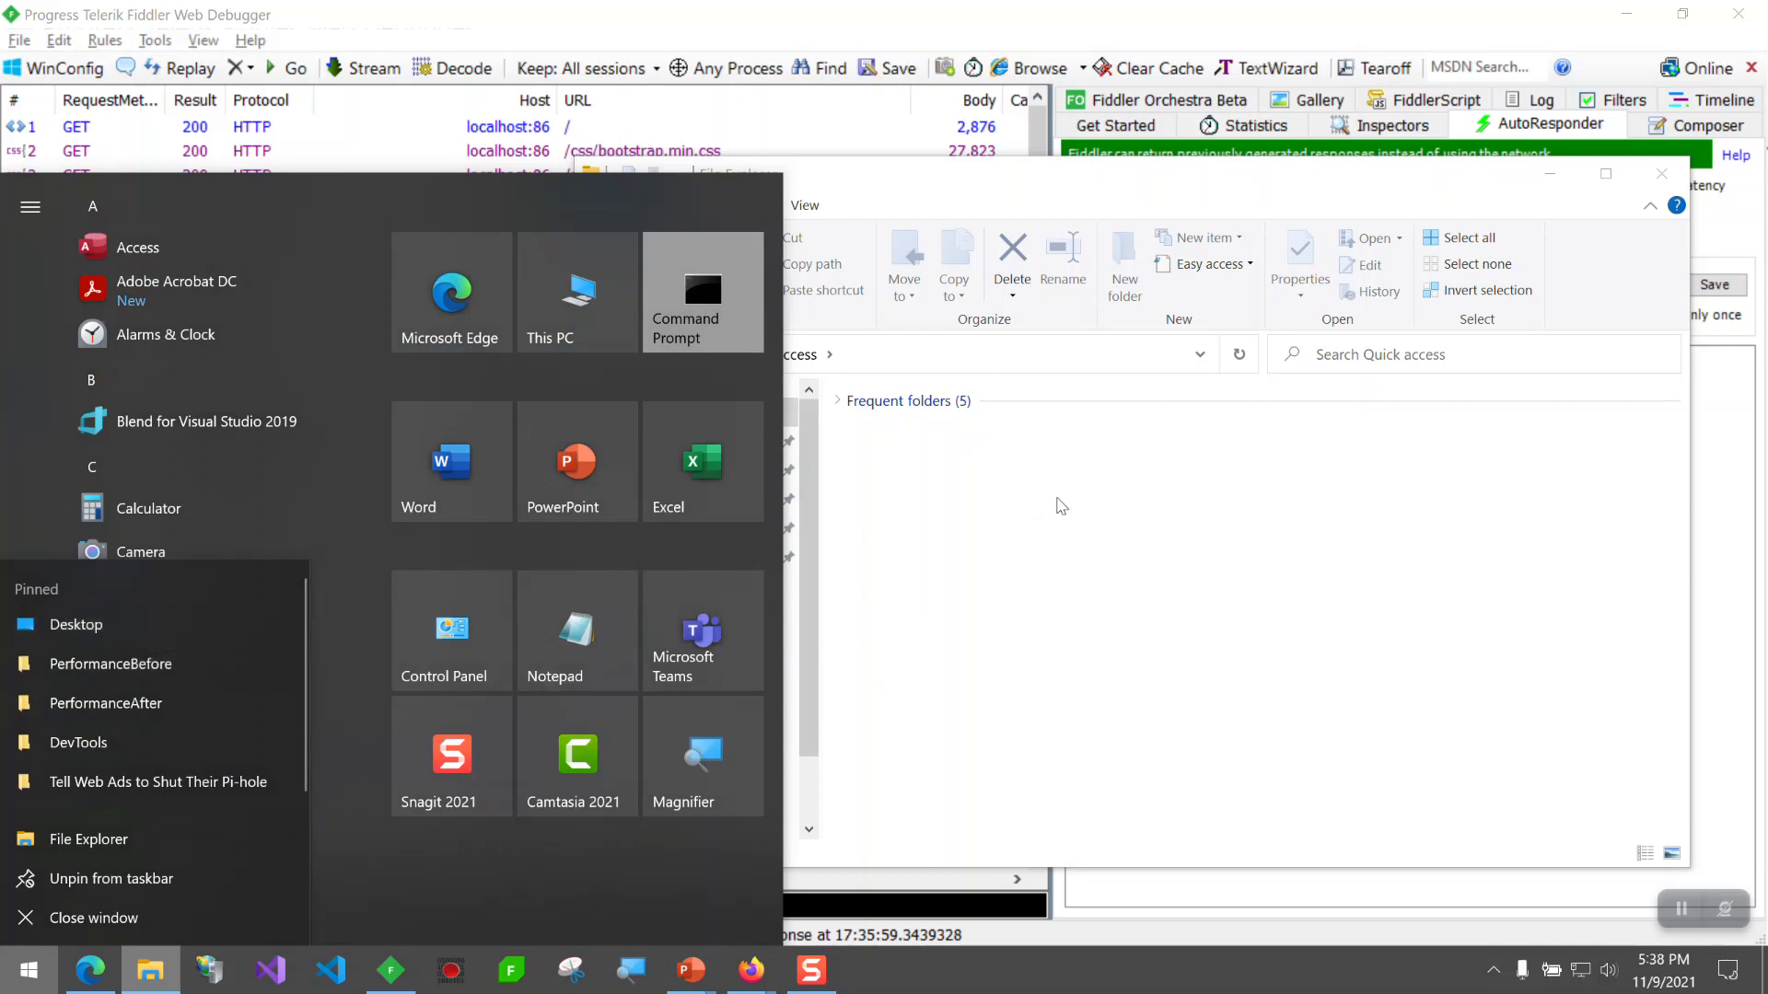
pyautogui.click(911, 566)
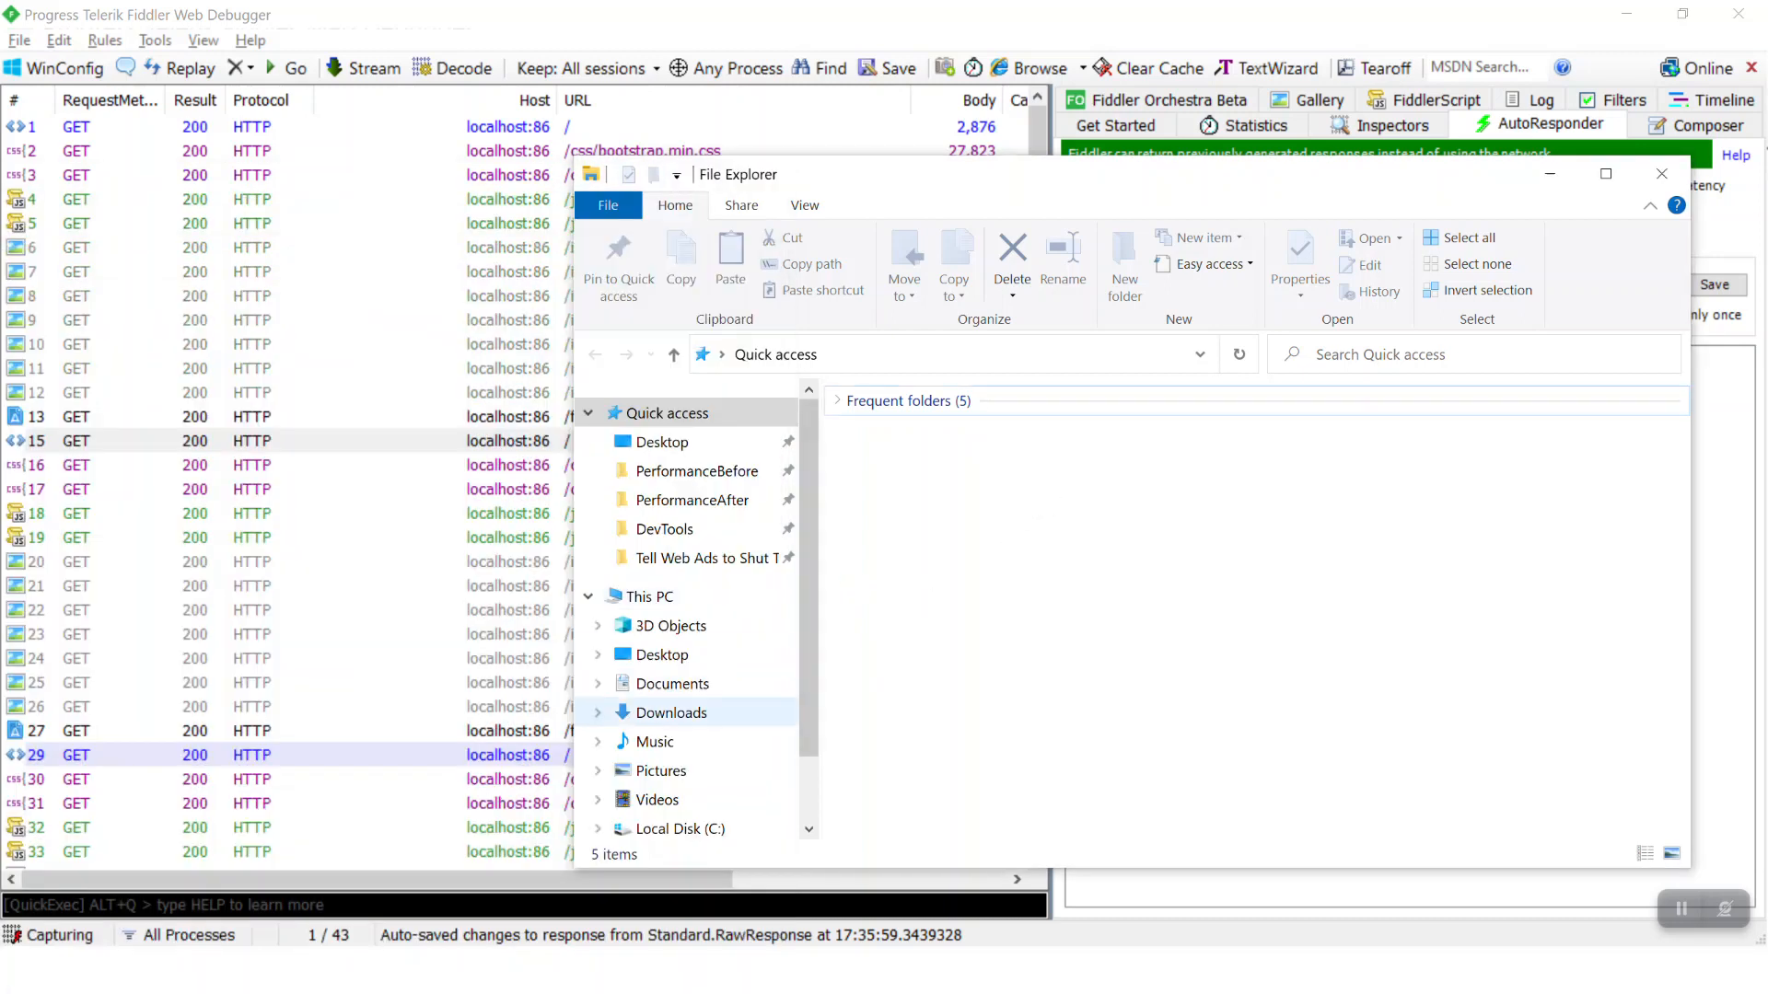
# Browse on the C: drive to the devices folder under RJB\conference materials\Advanced Fiddler Techniques
pyautogui.click(680, 829)
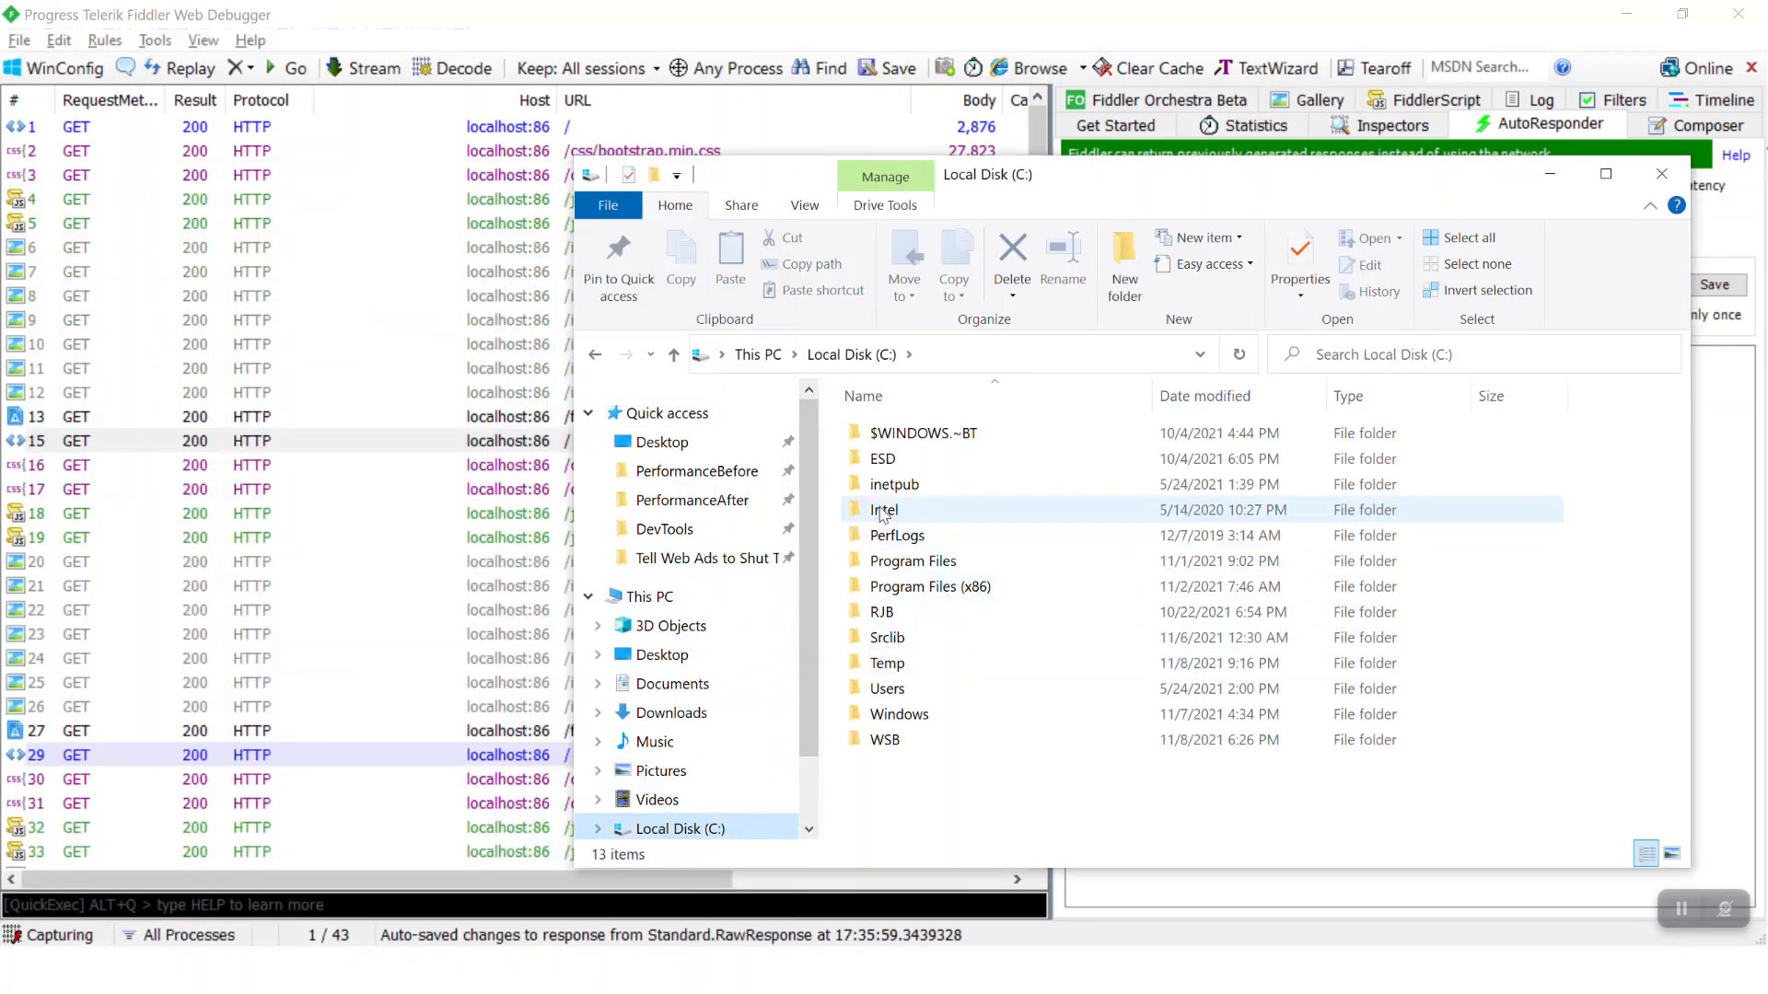
pyautogui.doubleClick(880, 611)
pyautogui.doubleClick(930, 430)
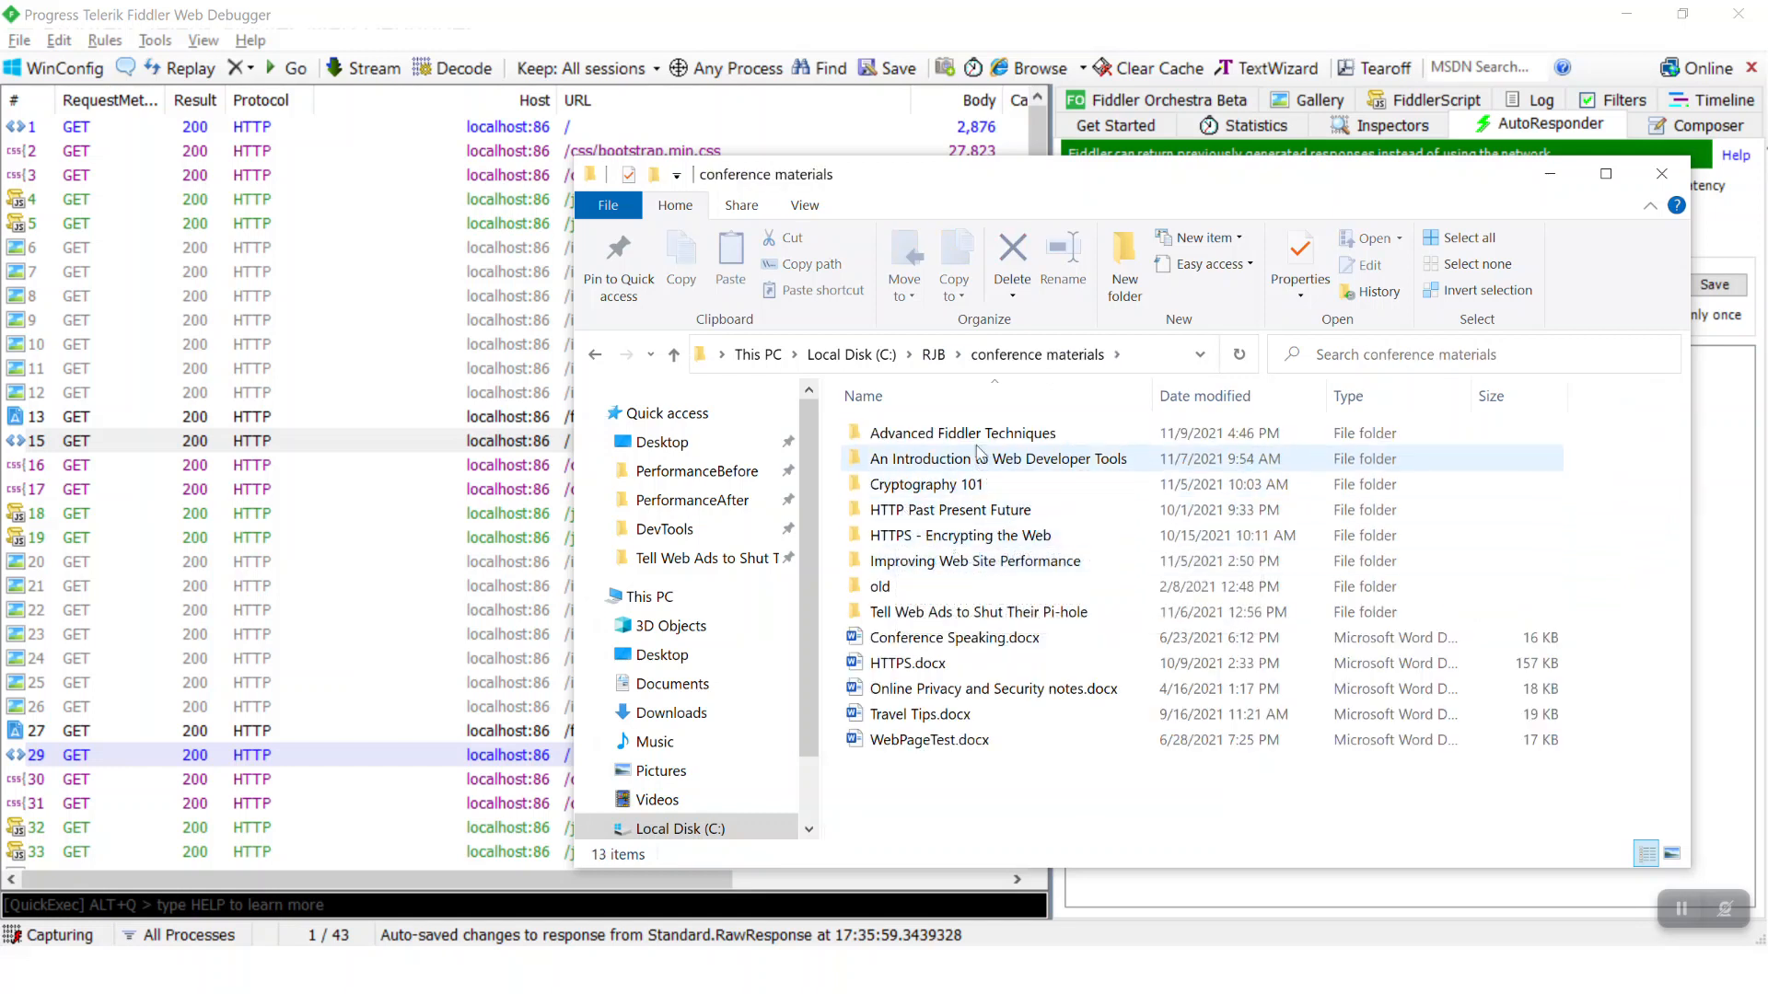
pyautogui.doubleClick(929, 432)
pyautogui.doubleClick(930, 432)
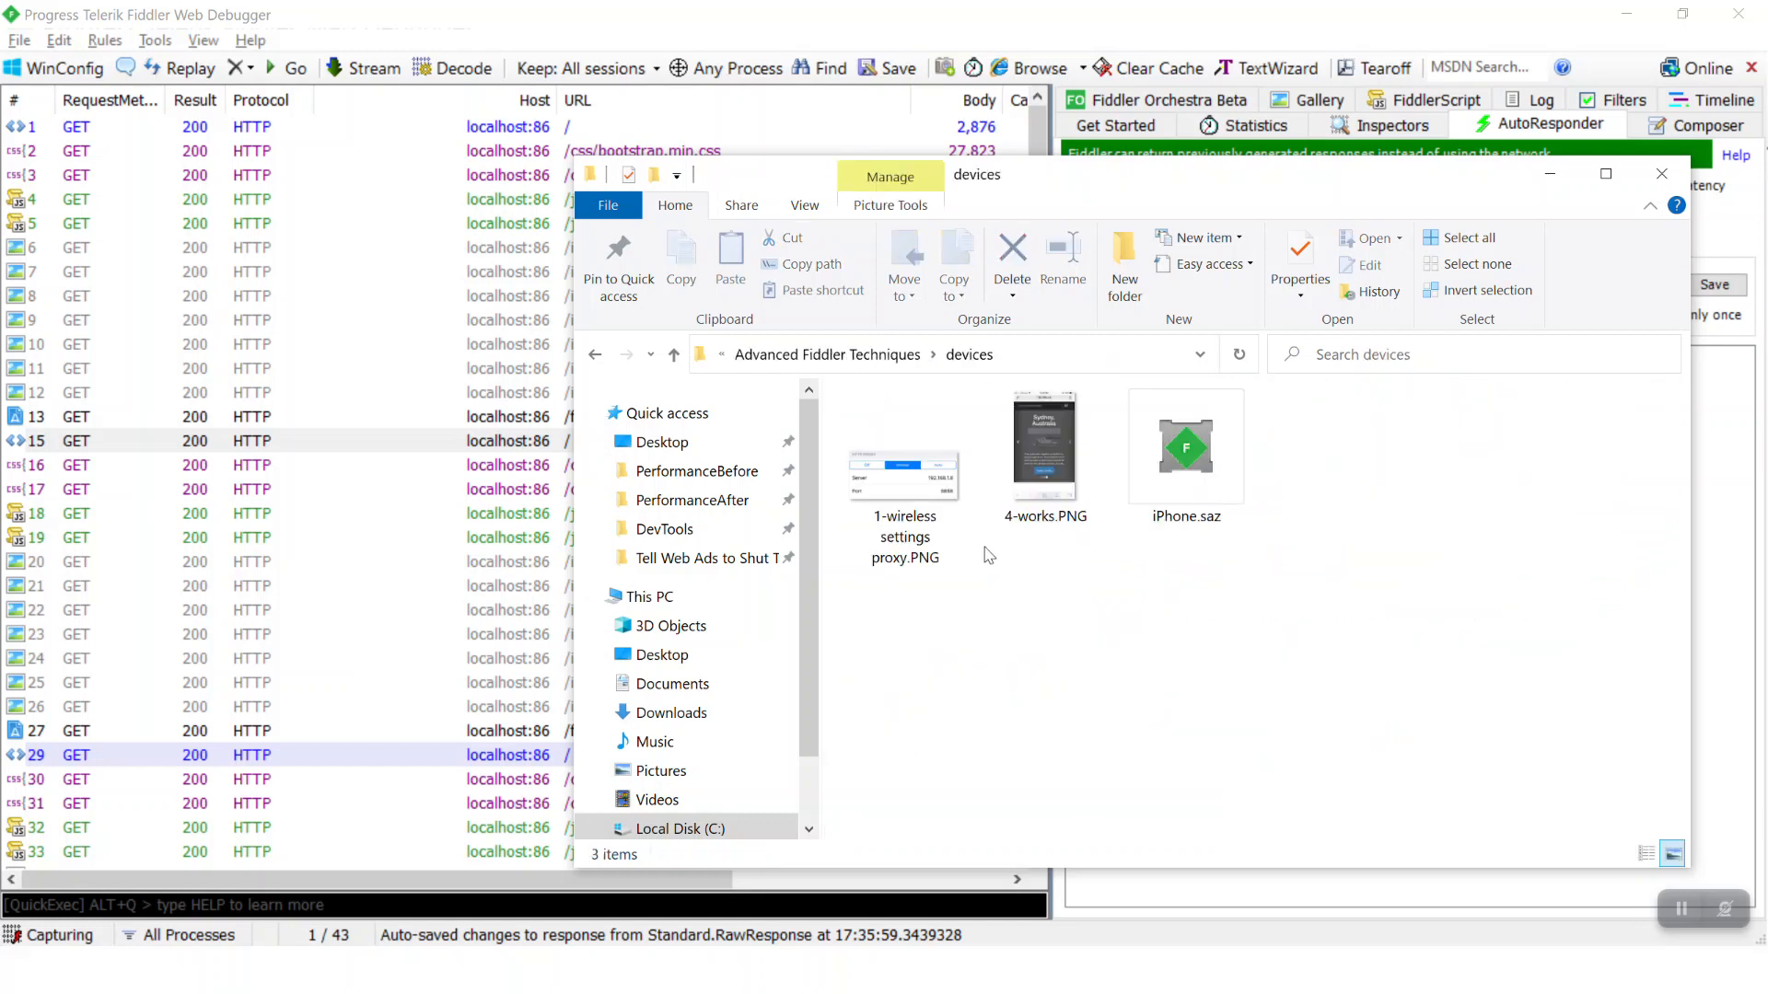
# View the images 1-wireless settings proxy.PNG and 4-works.PNG, closing each one after viewing
pyautogui.click(962, 552)
pyautogui.doubleClick(962, 553)
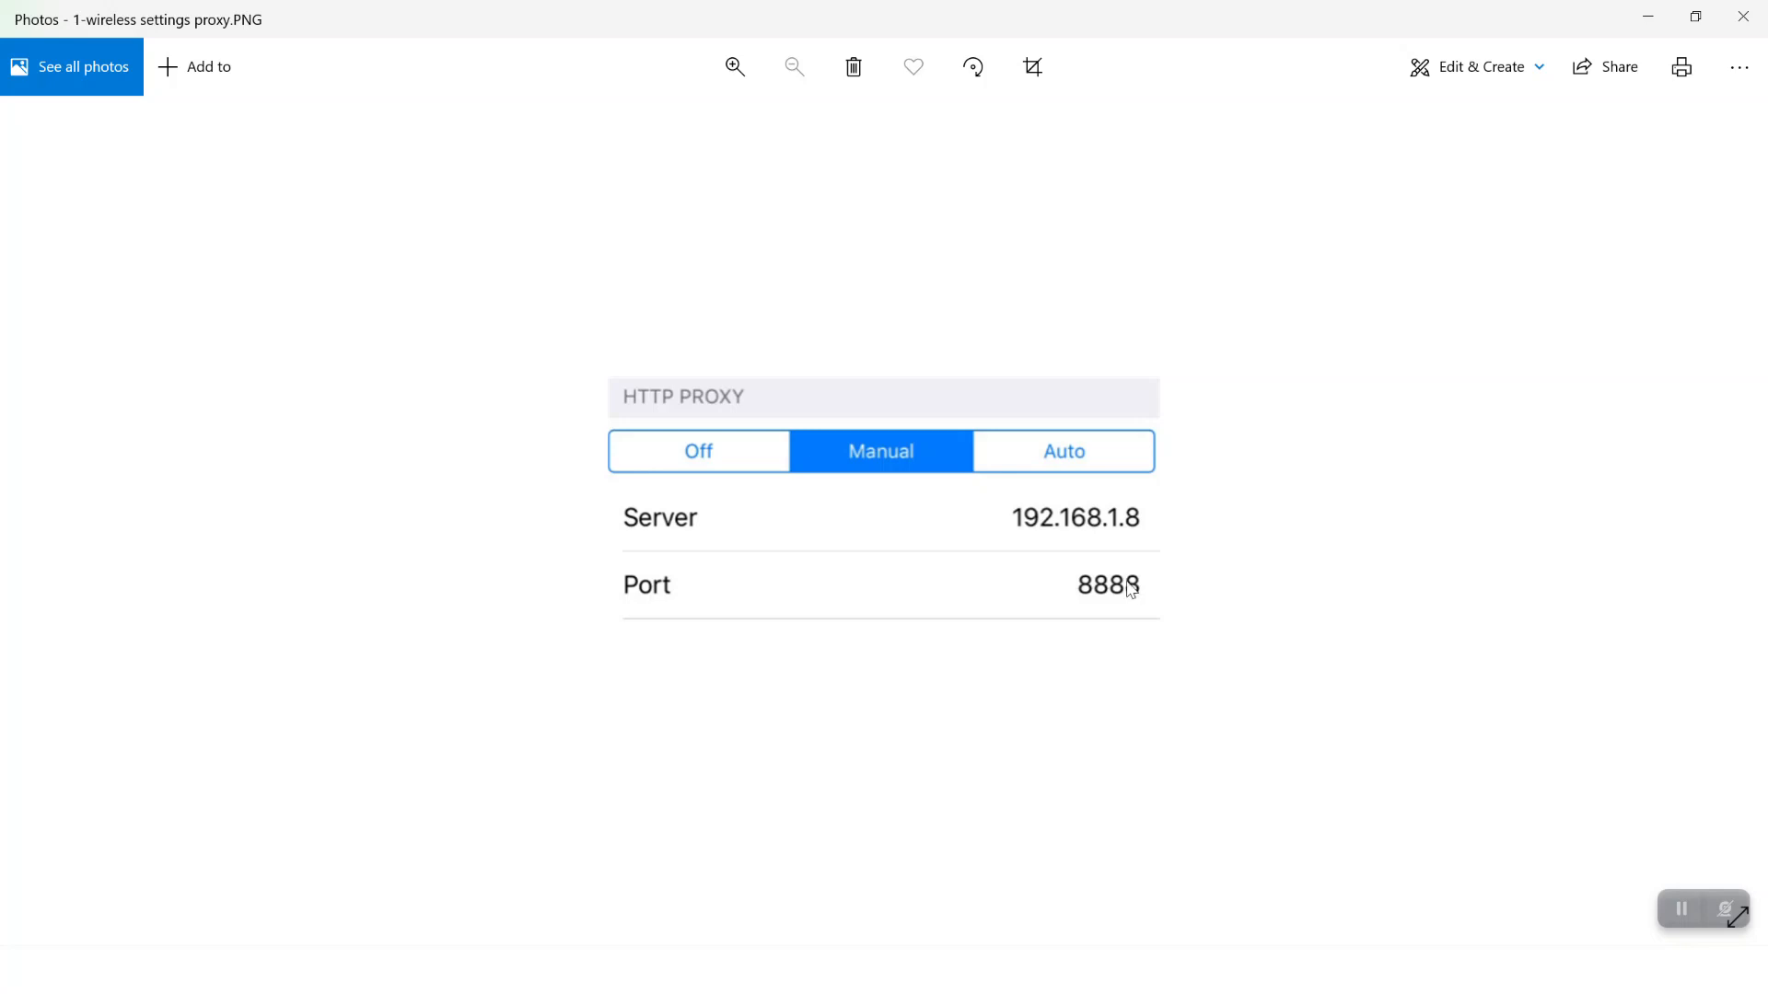
pyautogui.click(1751, 16)
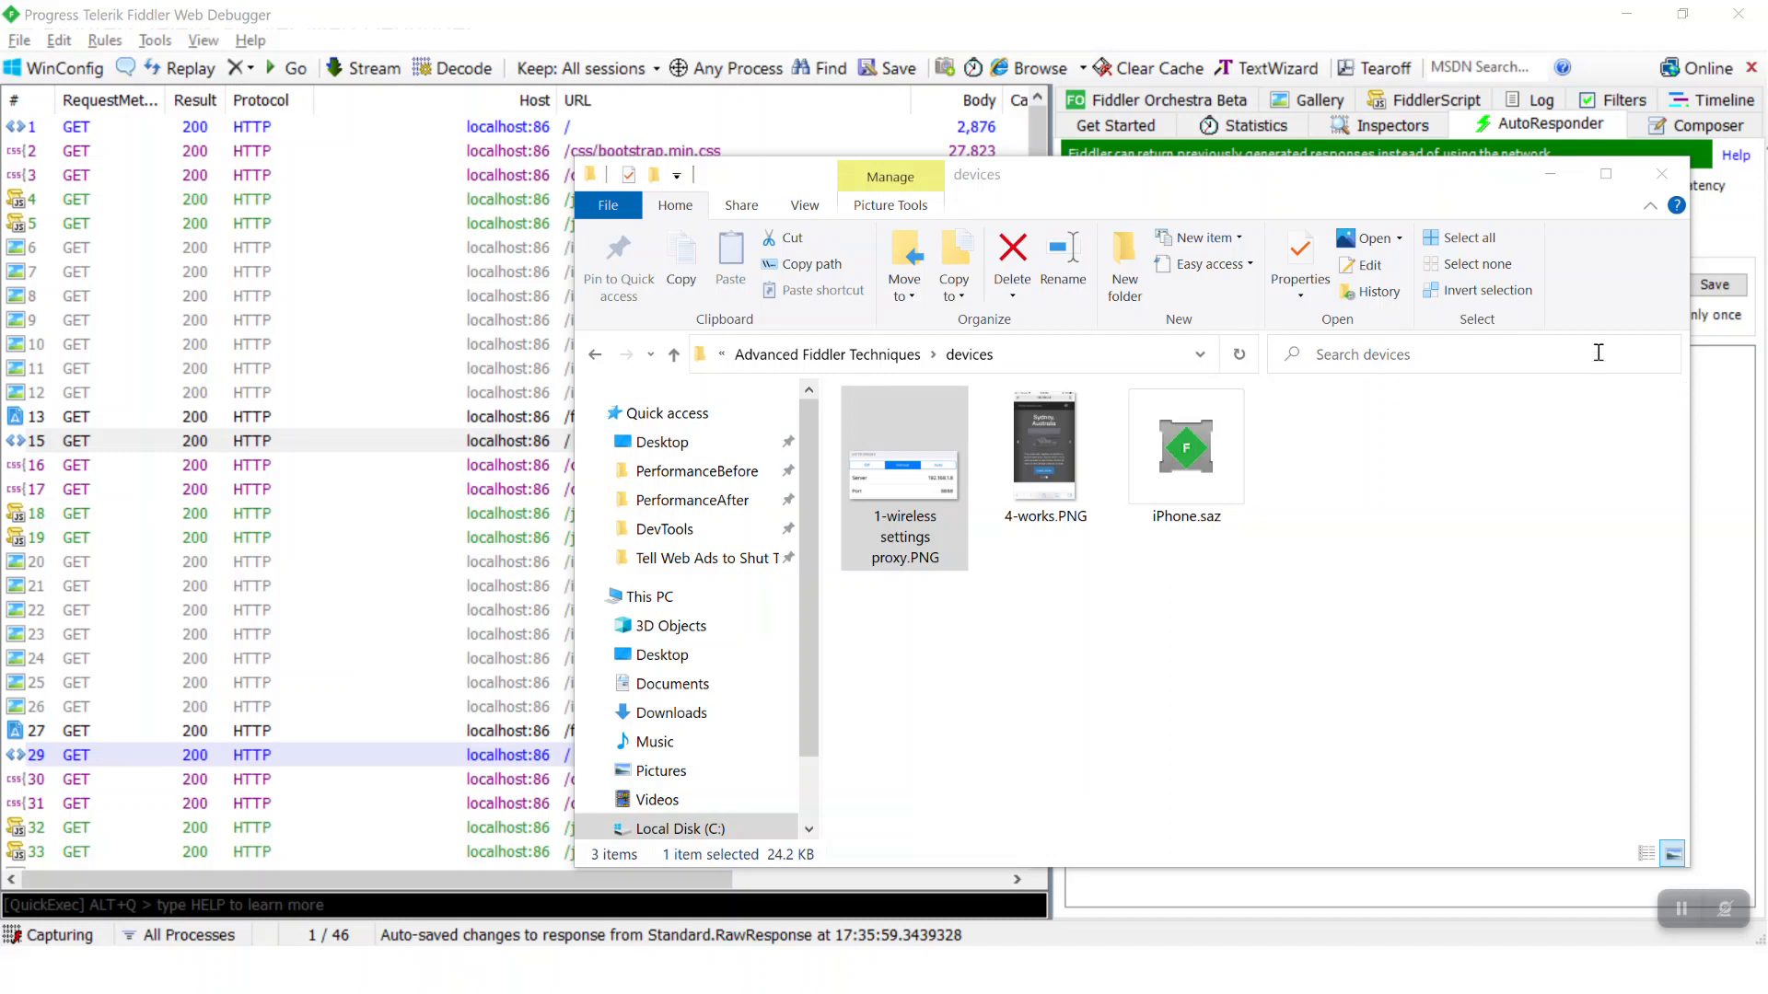
pyautogui.click(1058, 425)
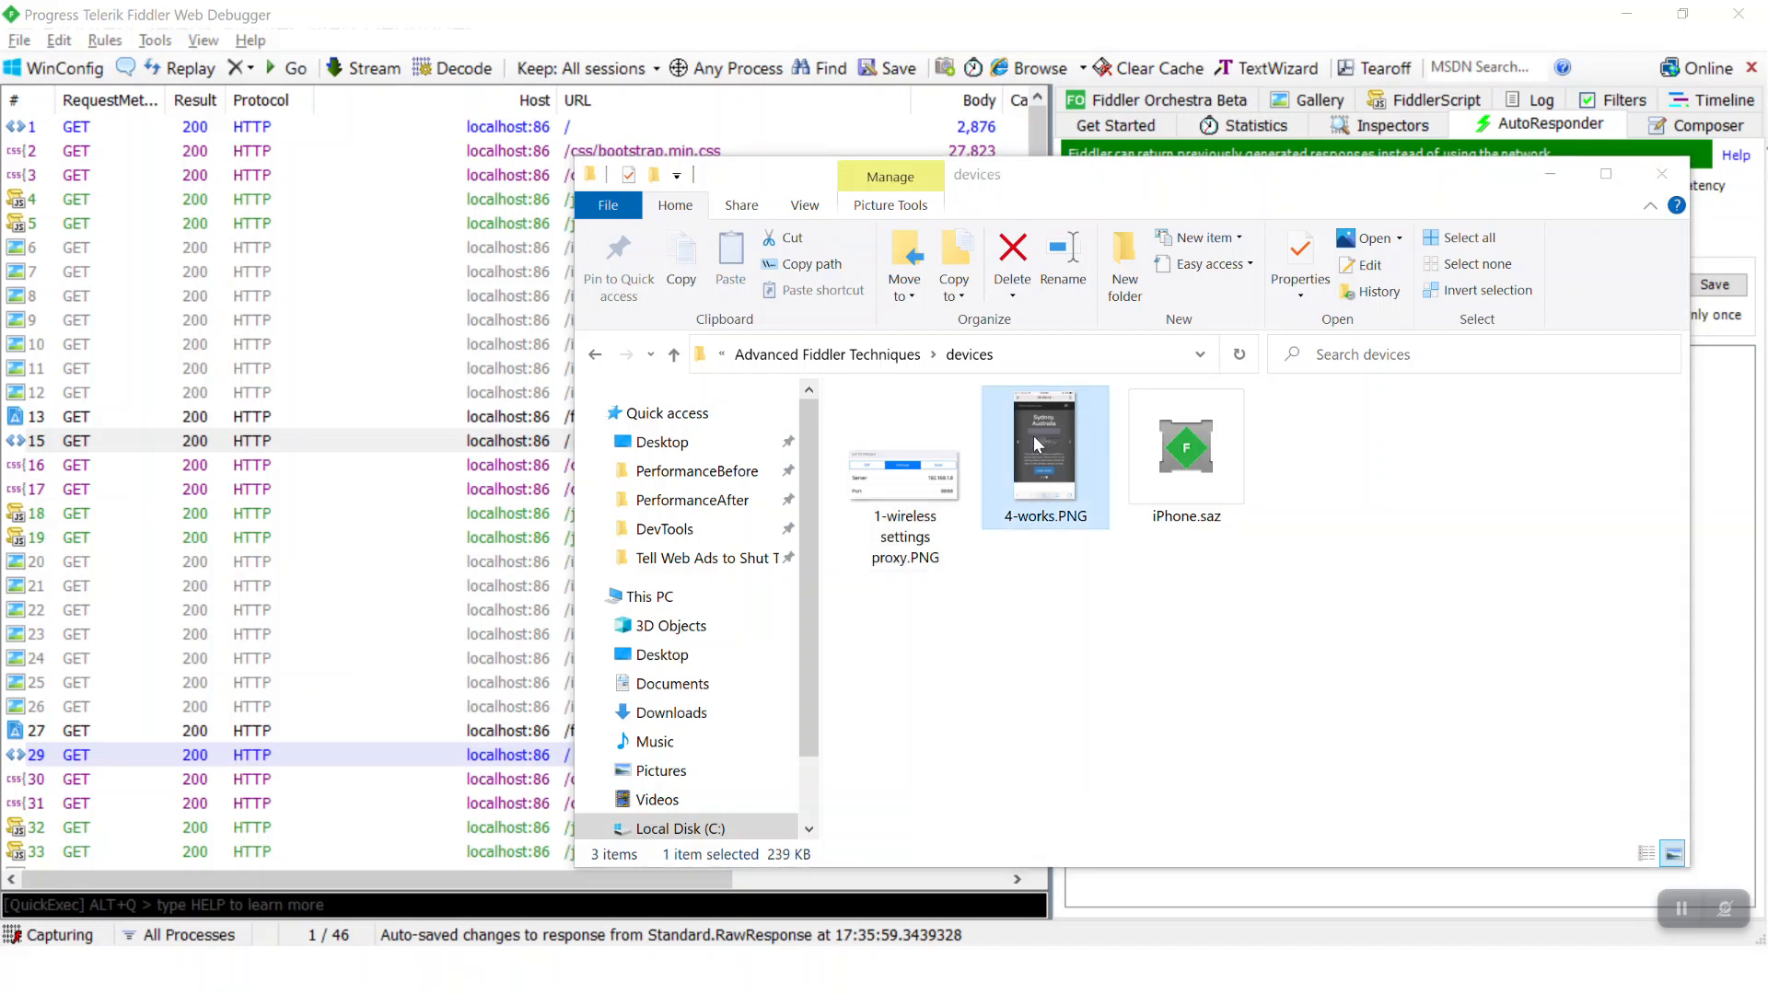
pyautogui.doubleClick(1033, 435)
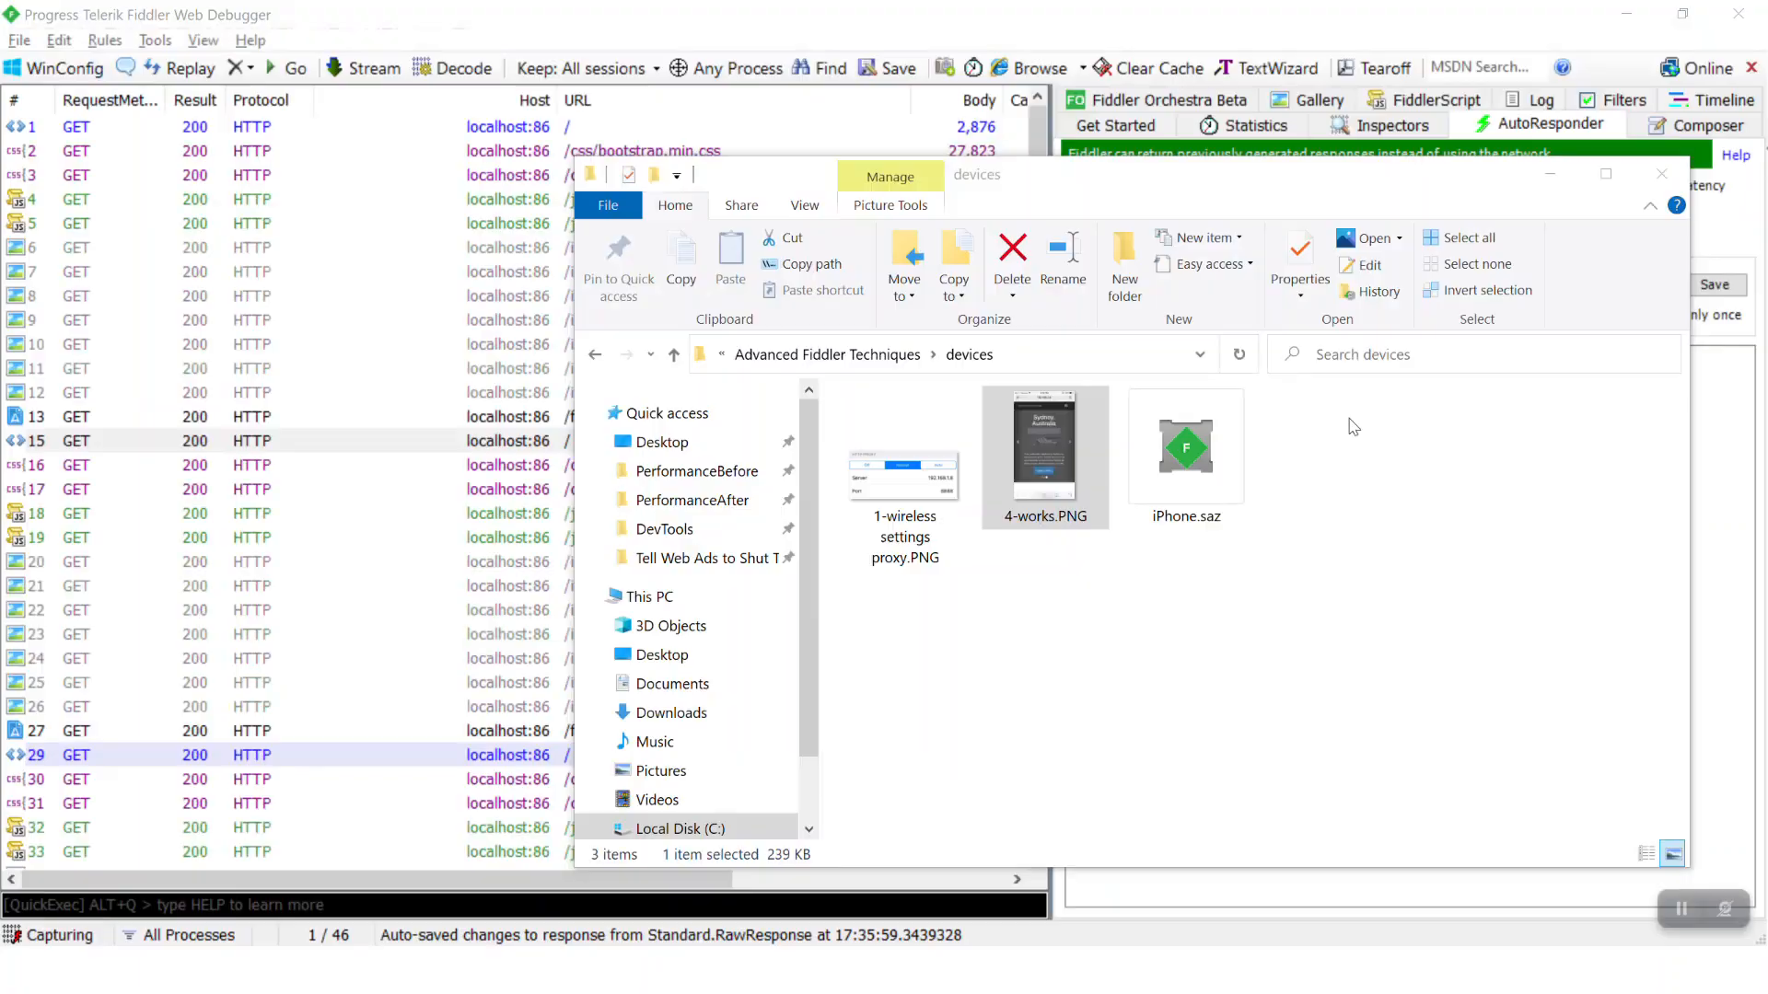
pyautogui.click(1743, 16)
# Load the iPhone.saz capture into Fiddler and minimize the devices folder window
pyautogui.click(1187, 455)
pyautogui.doubleClick(1187, 460)
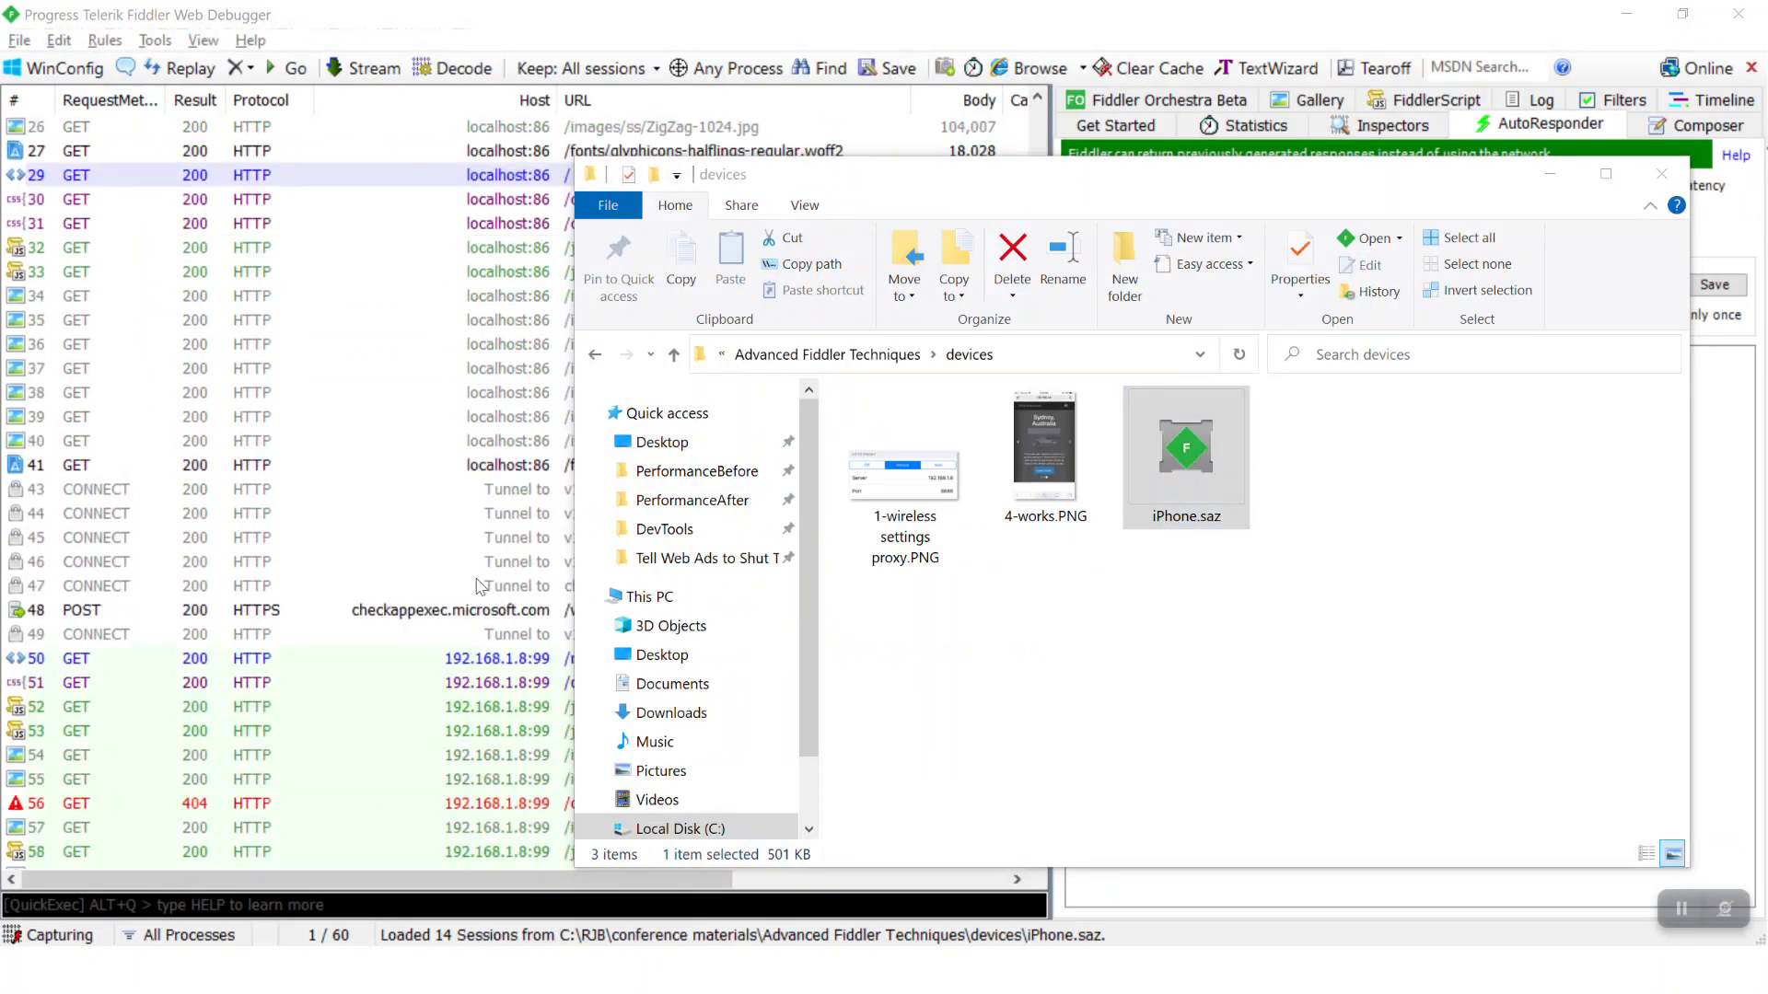
pyautogui.click(1536, 172)
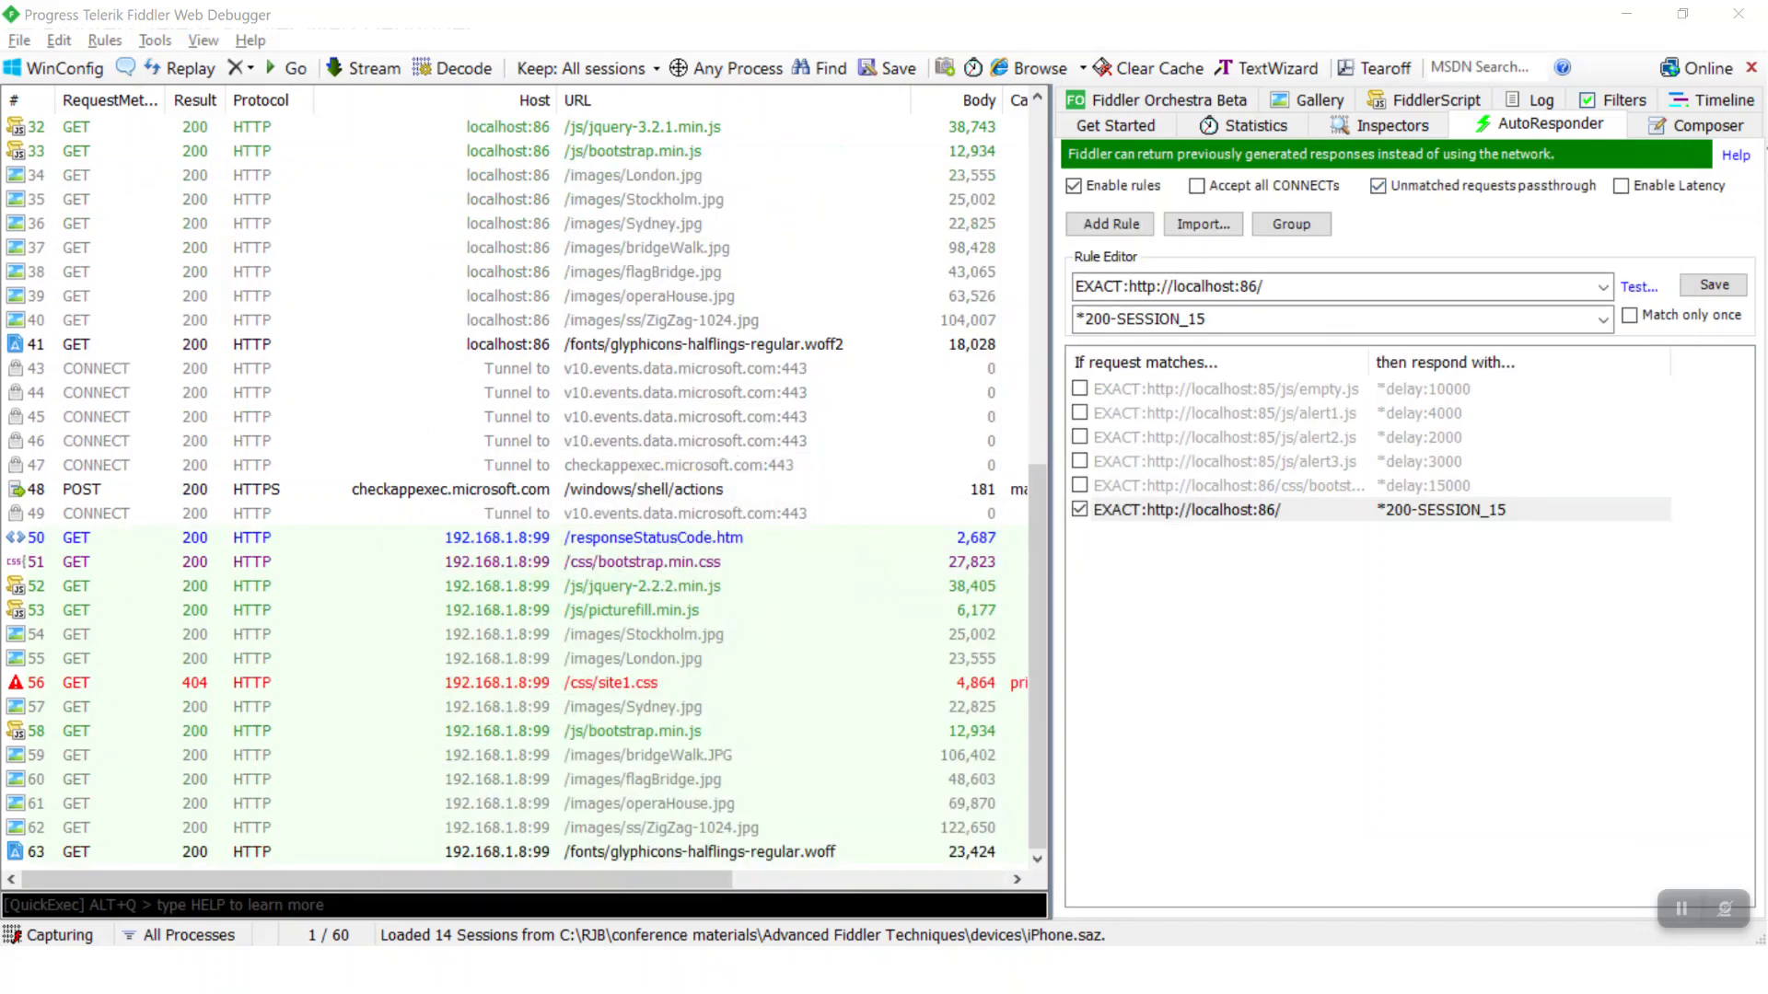
# Inspect the raw request of the responseStatusCode.htm session and highlight the iPhone part of its User-Agent header
pyautogui.click(675, 547)
pyautogui.click(1391, 123)
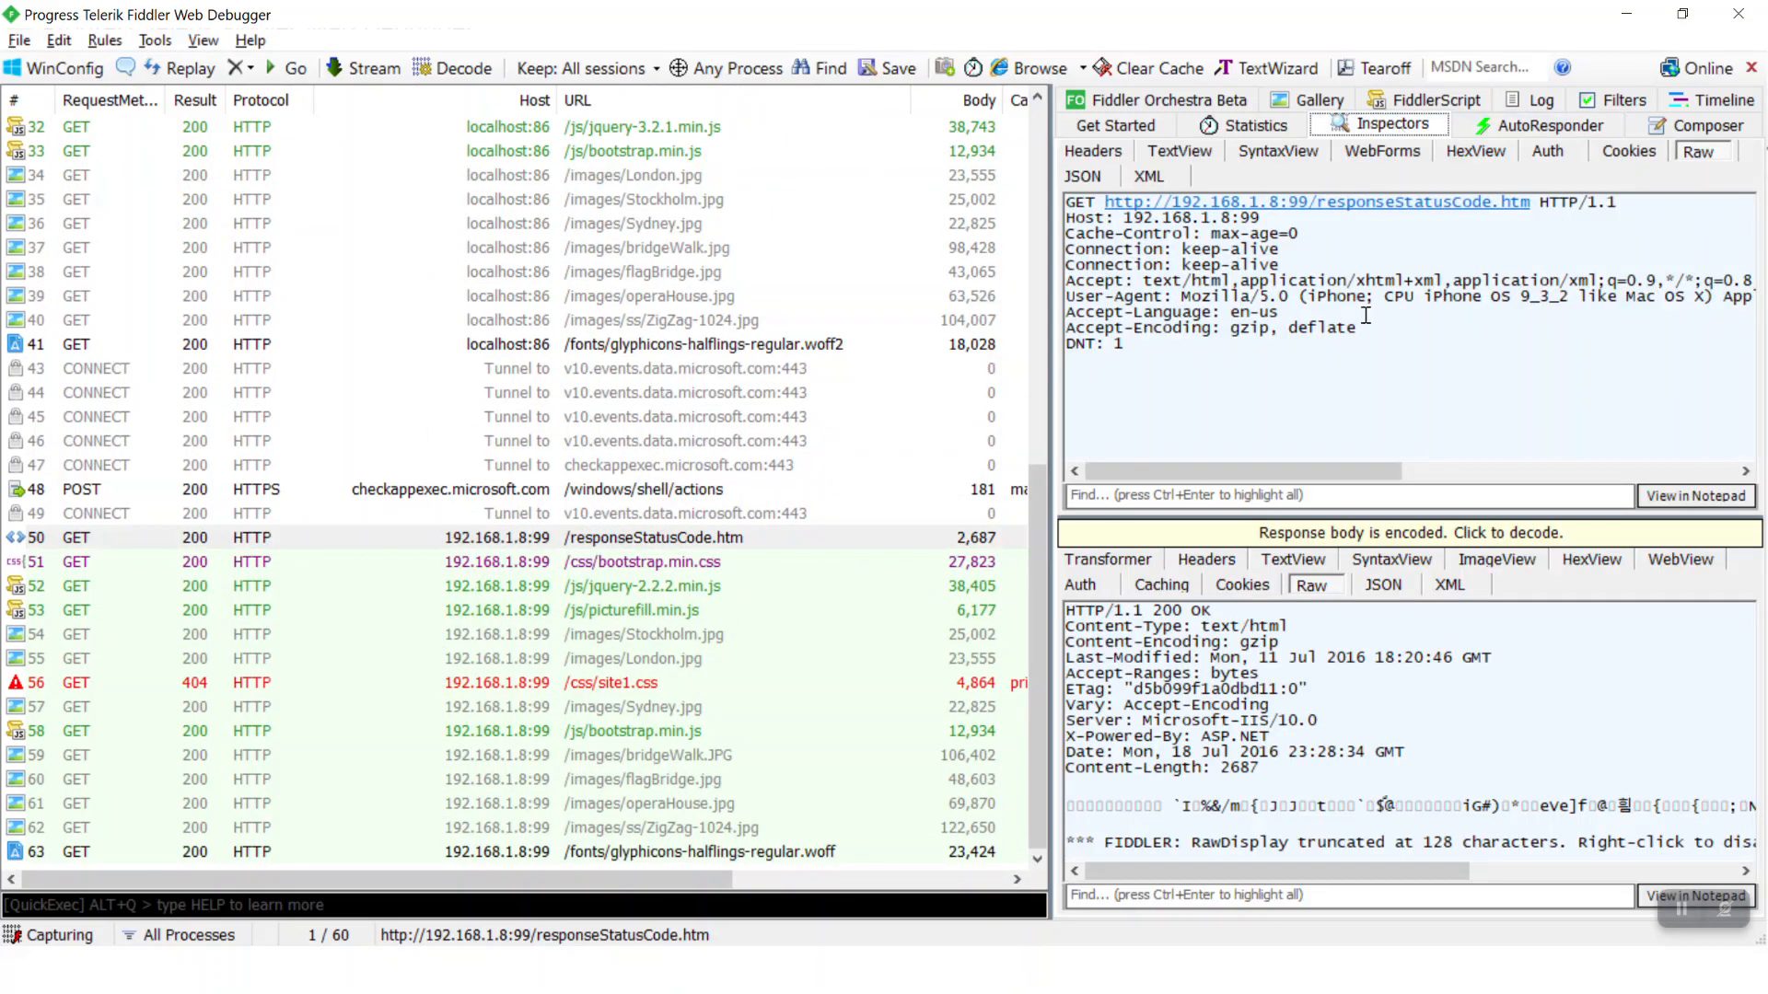
pyautogui.moveTo(1308, 296); pyautogui.dragTo(1475, 294)
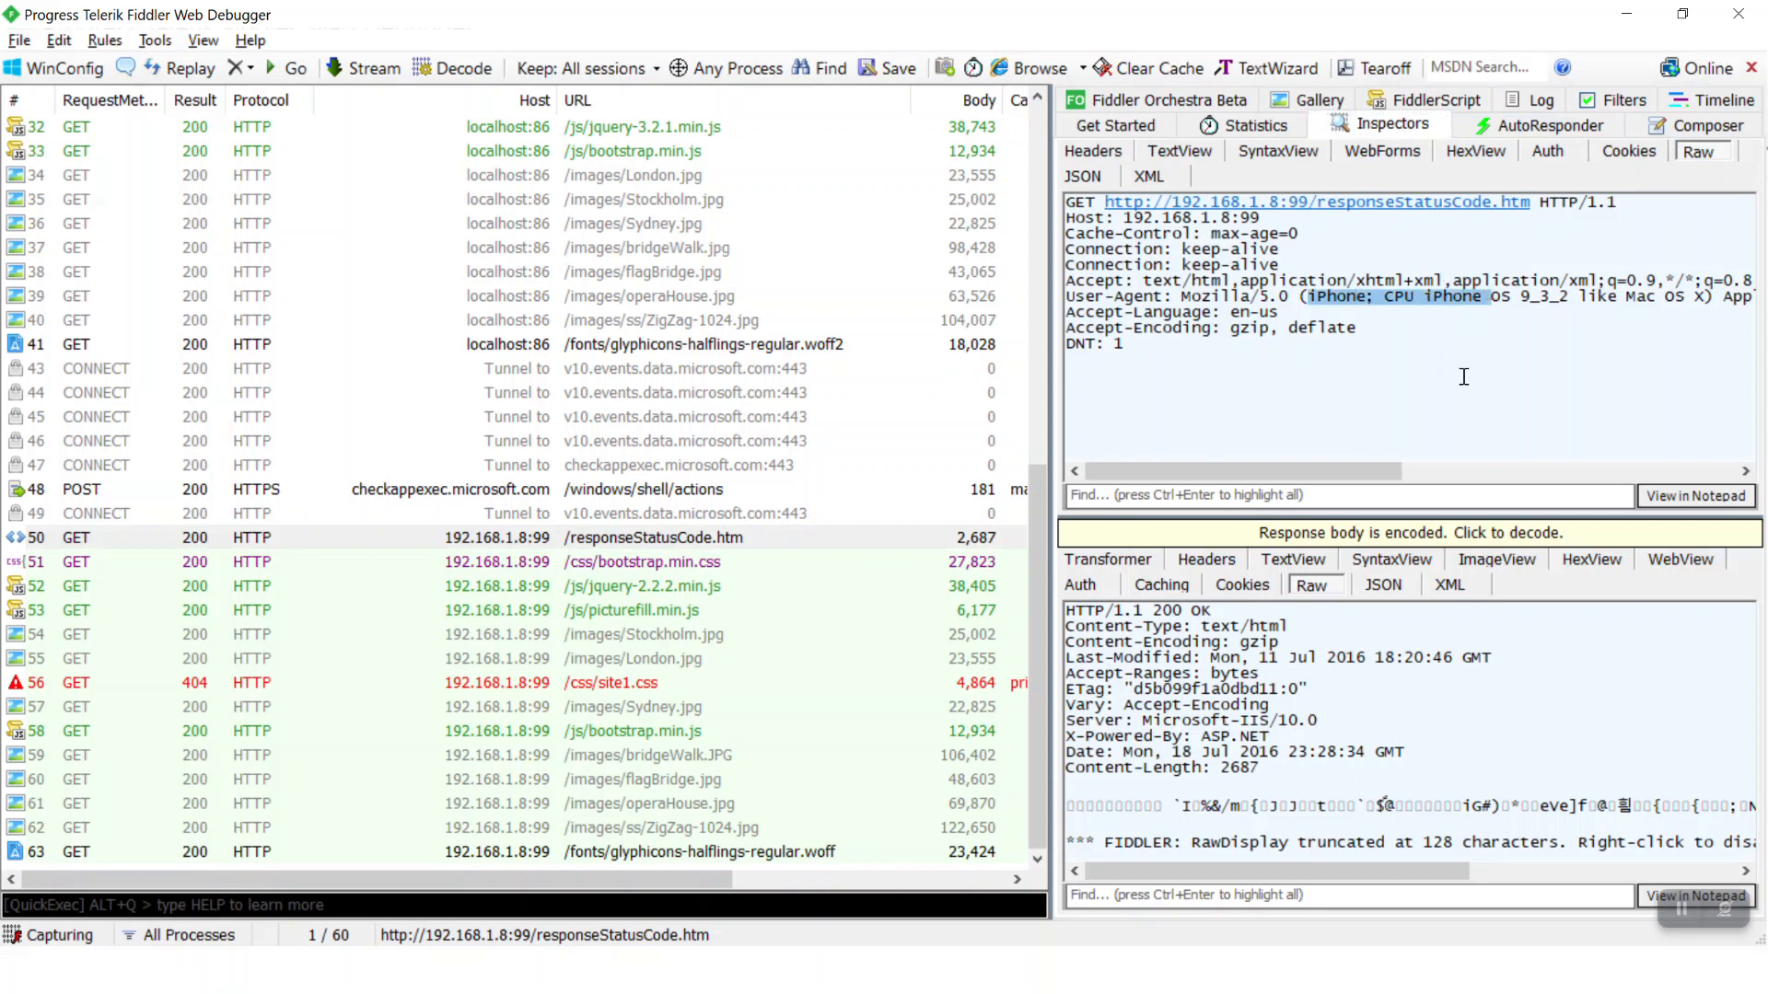
# Switch to the PowerPoint slide show on the Trace Devices slide
pyautogui.hotkey('alt', 'Tab')
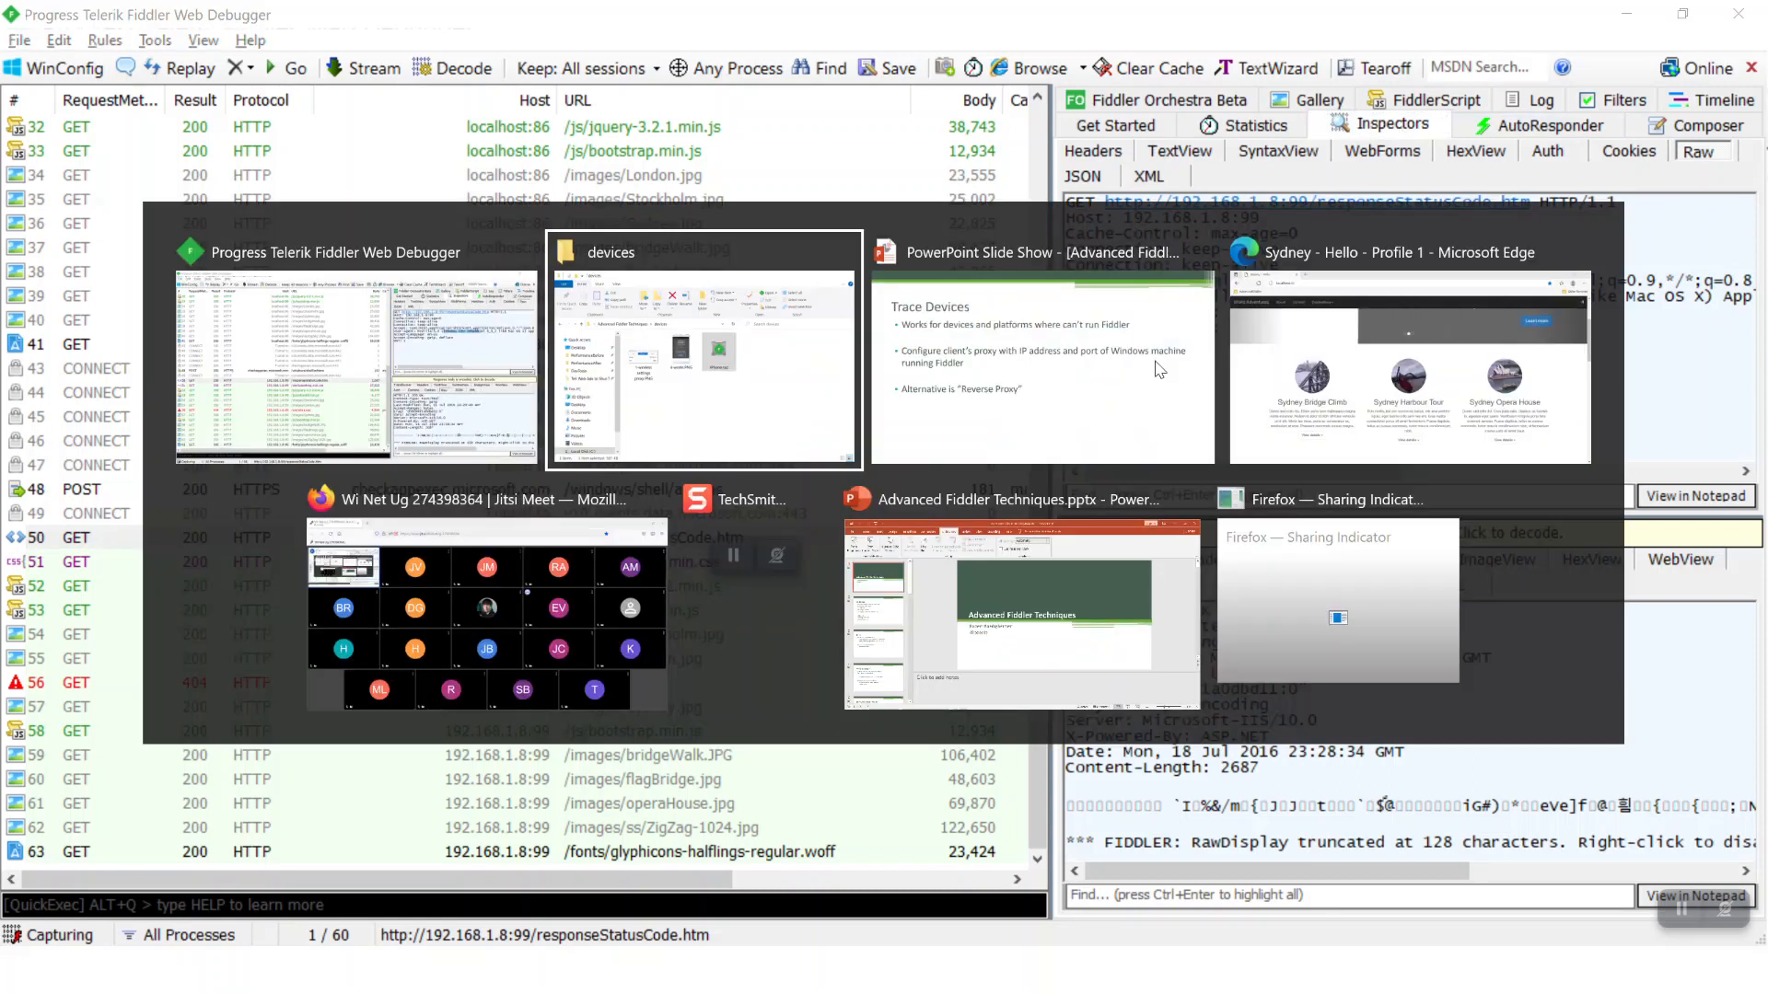
pyautogui.hotkey('alt', 'Tab')
pyautogui.hotkey('alt', 'Tab')
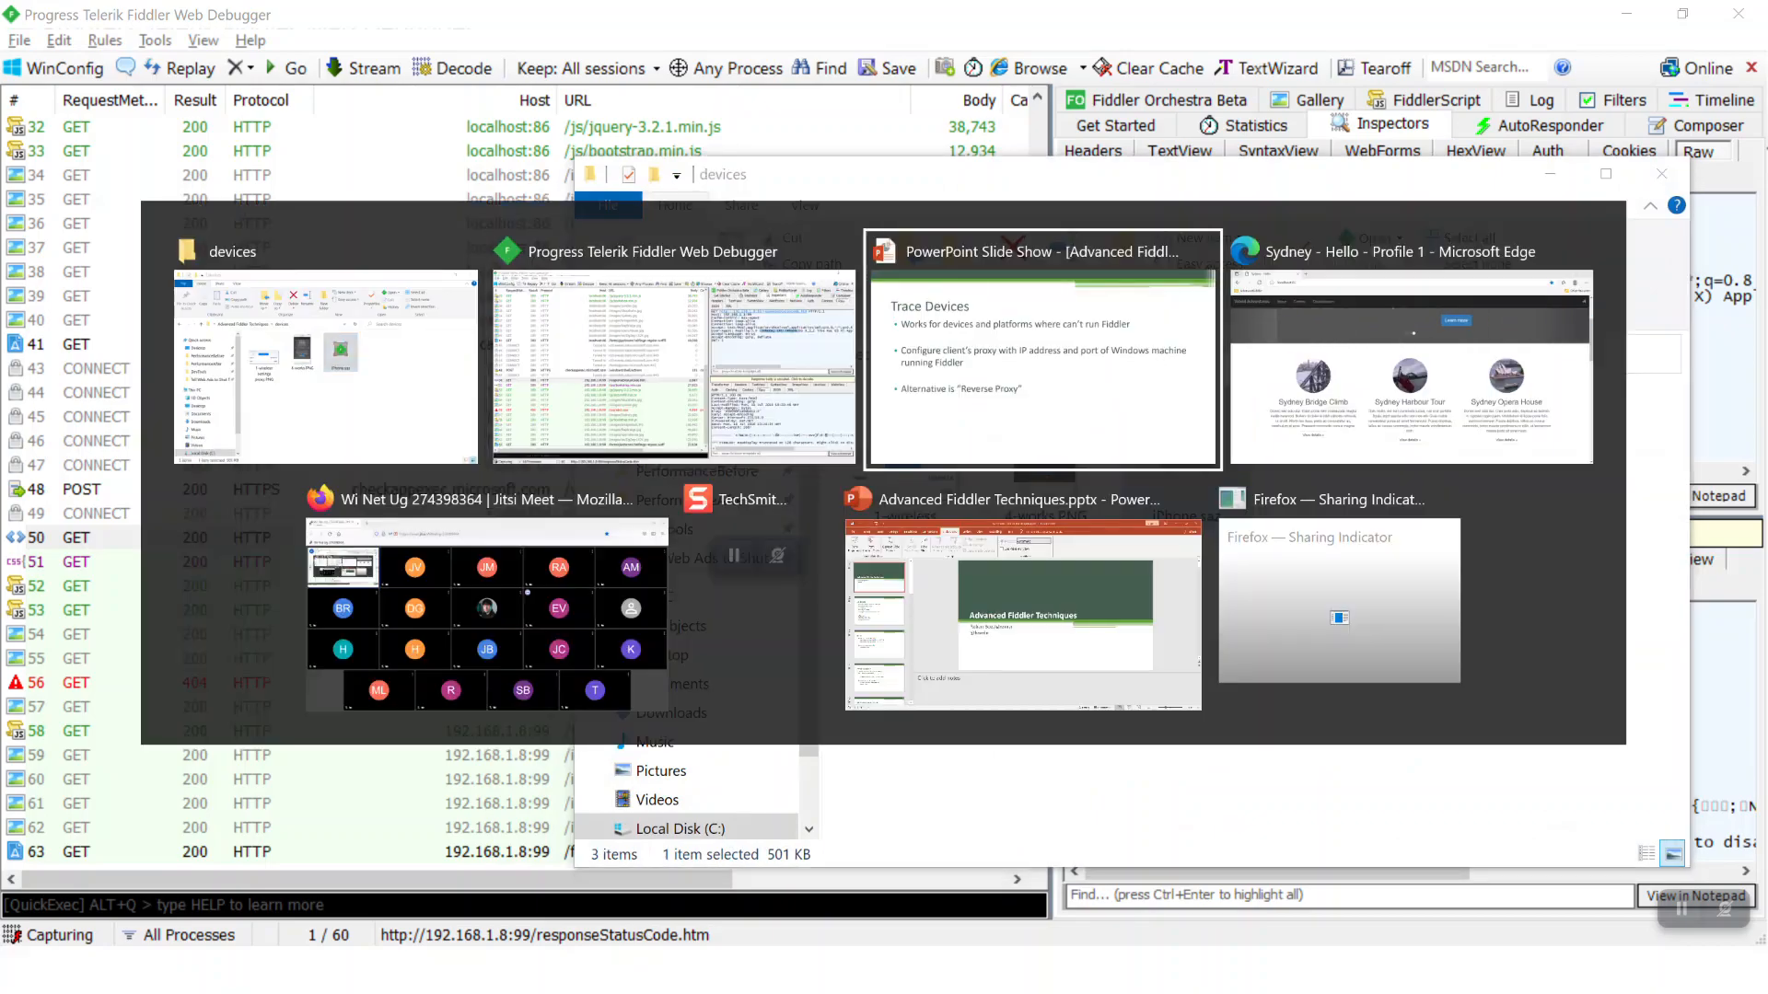
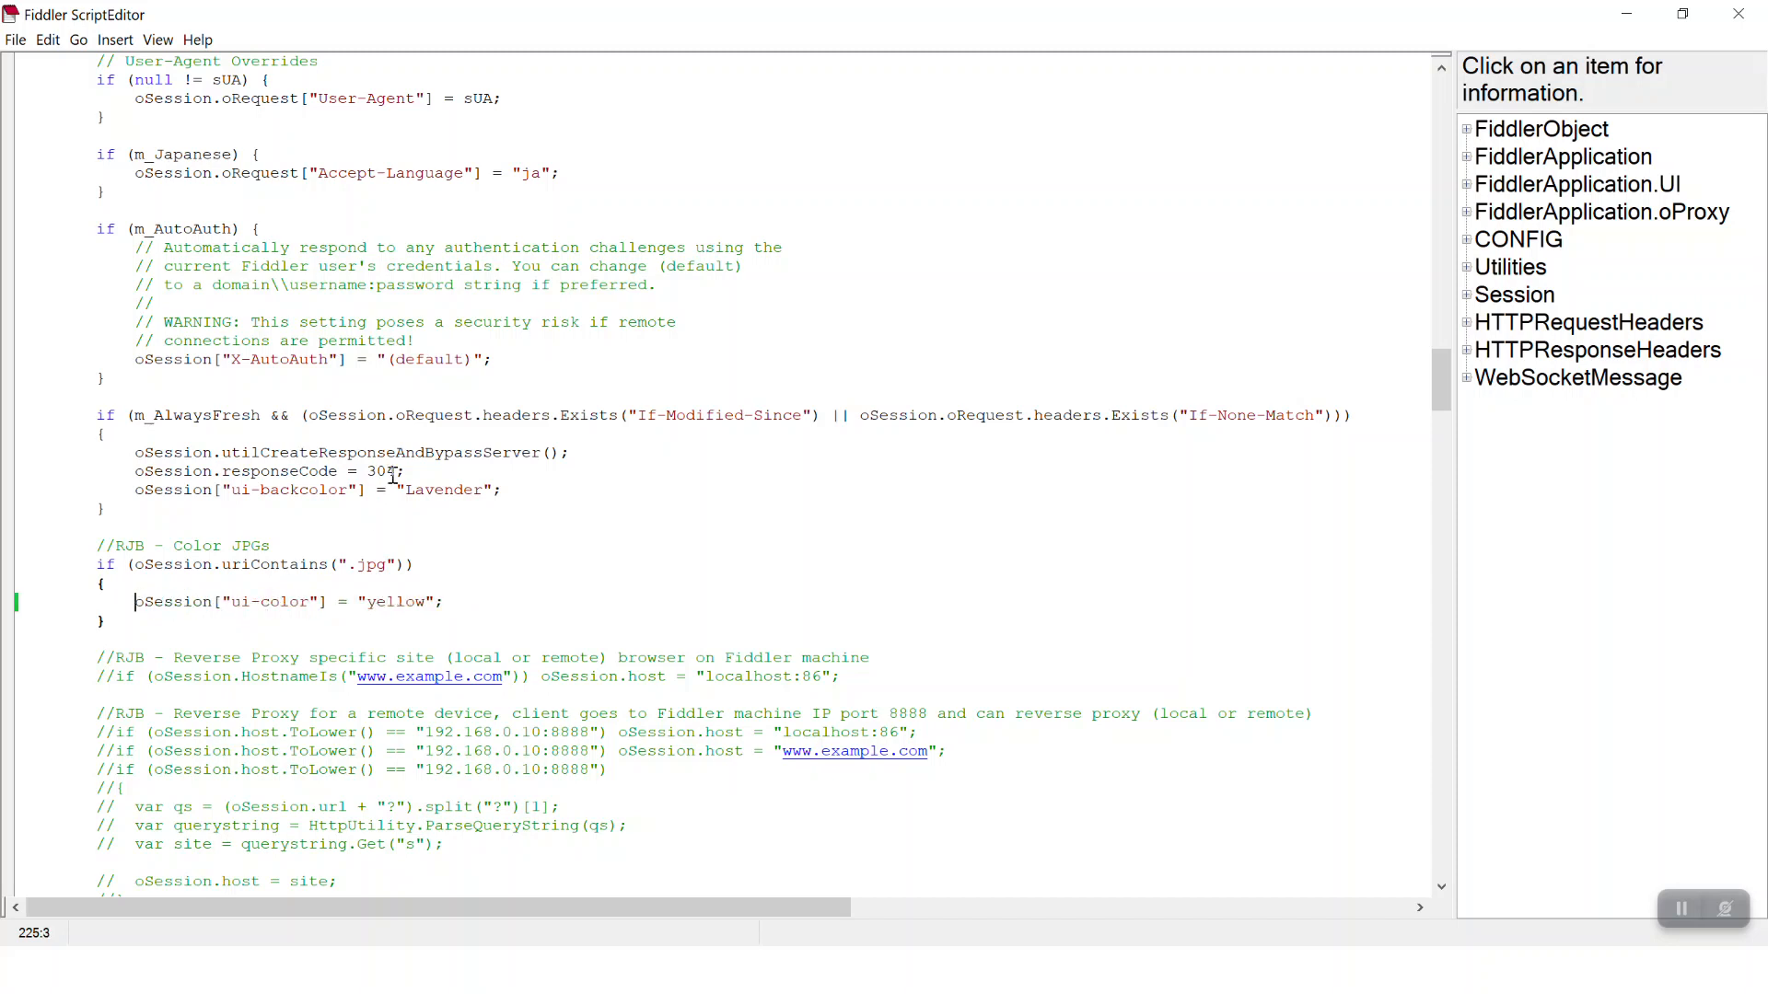
# Reload the Sydney page in Edge and return to Fiddler to check the coloring of the JPG sessions
pyautogui.hotkey('alt', 'Tab')
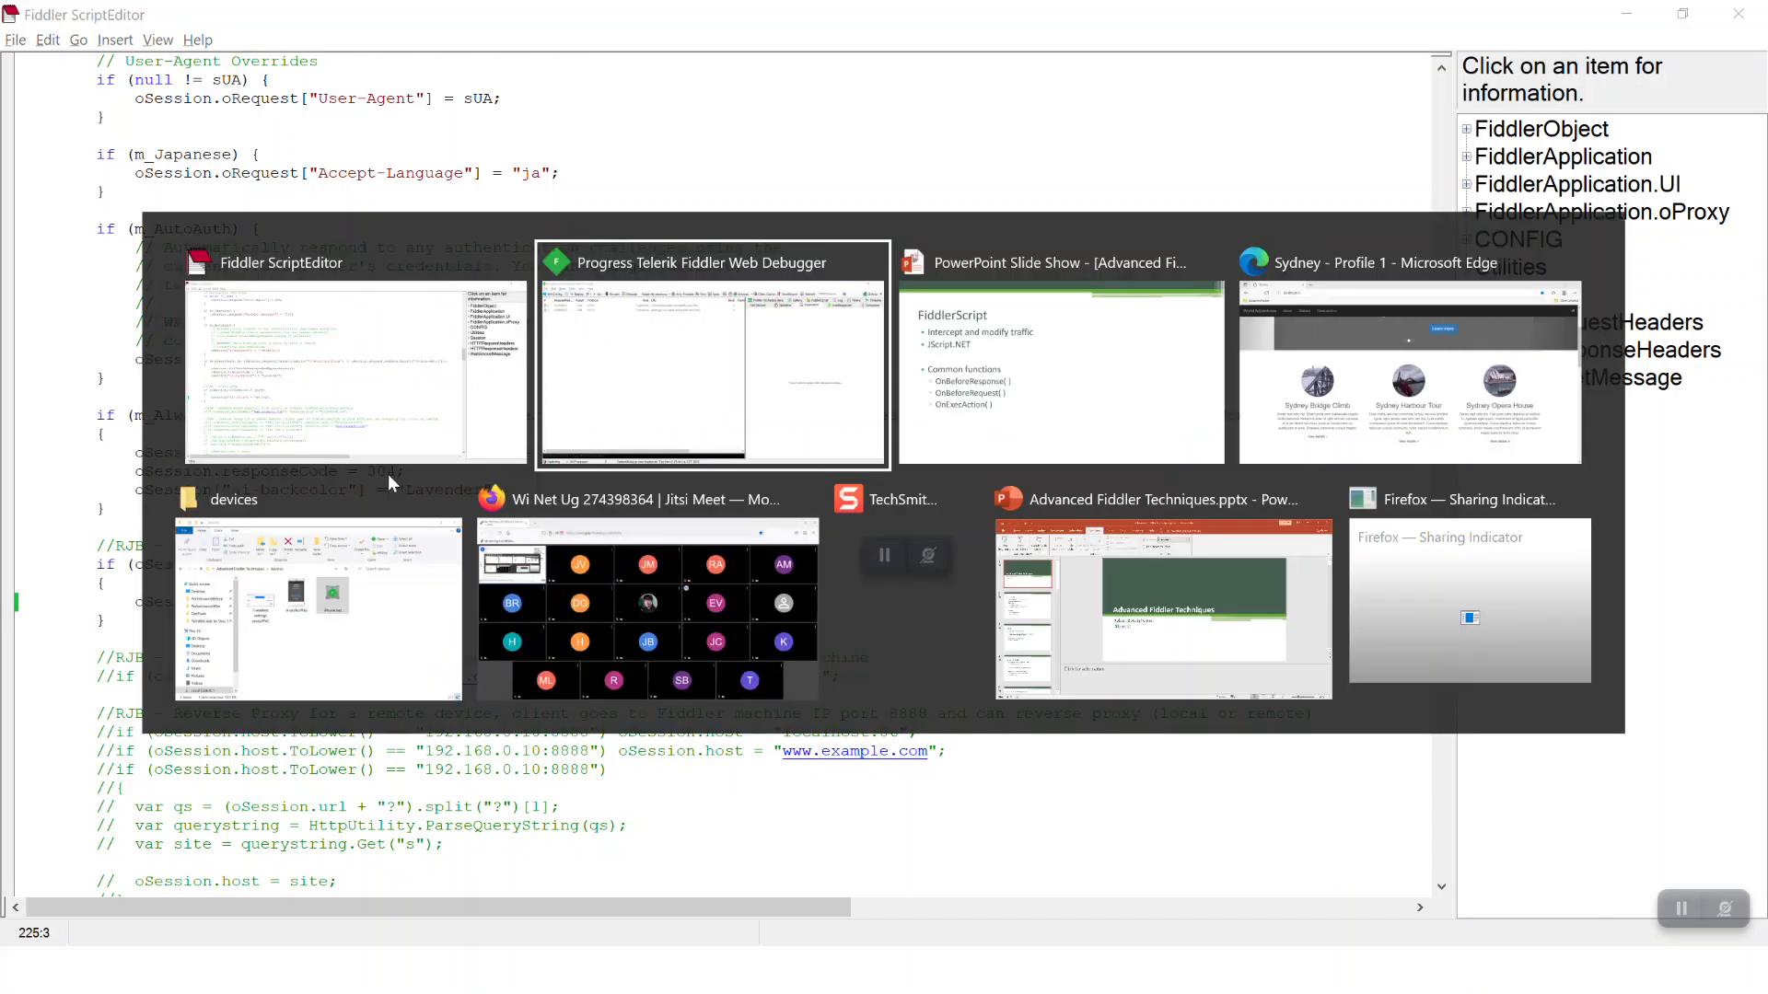
pyautogui.hotkey('alt', 'Tab')
pyautogui.hotkey('alt', 'Tab')
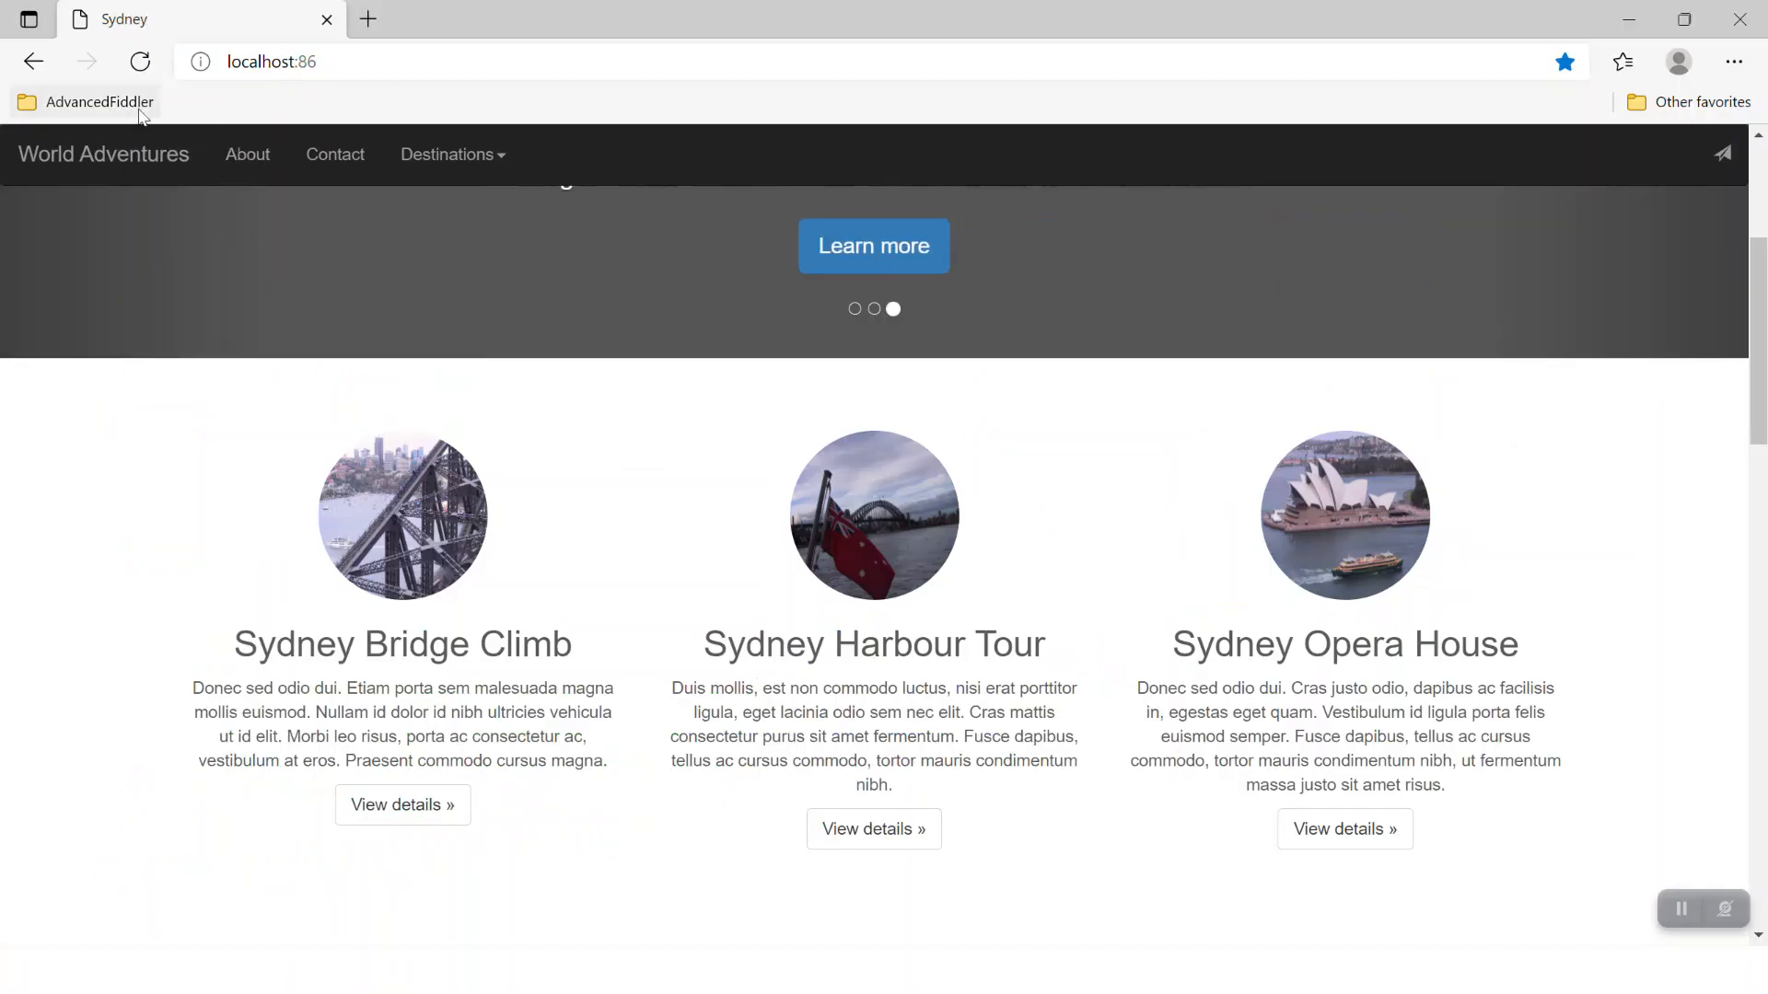
pyautogui.press('F5')
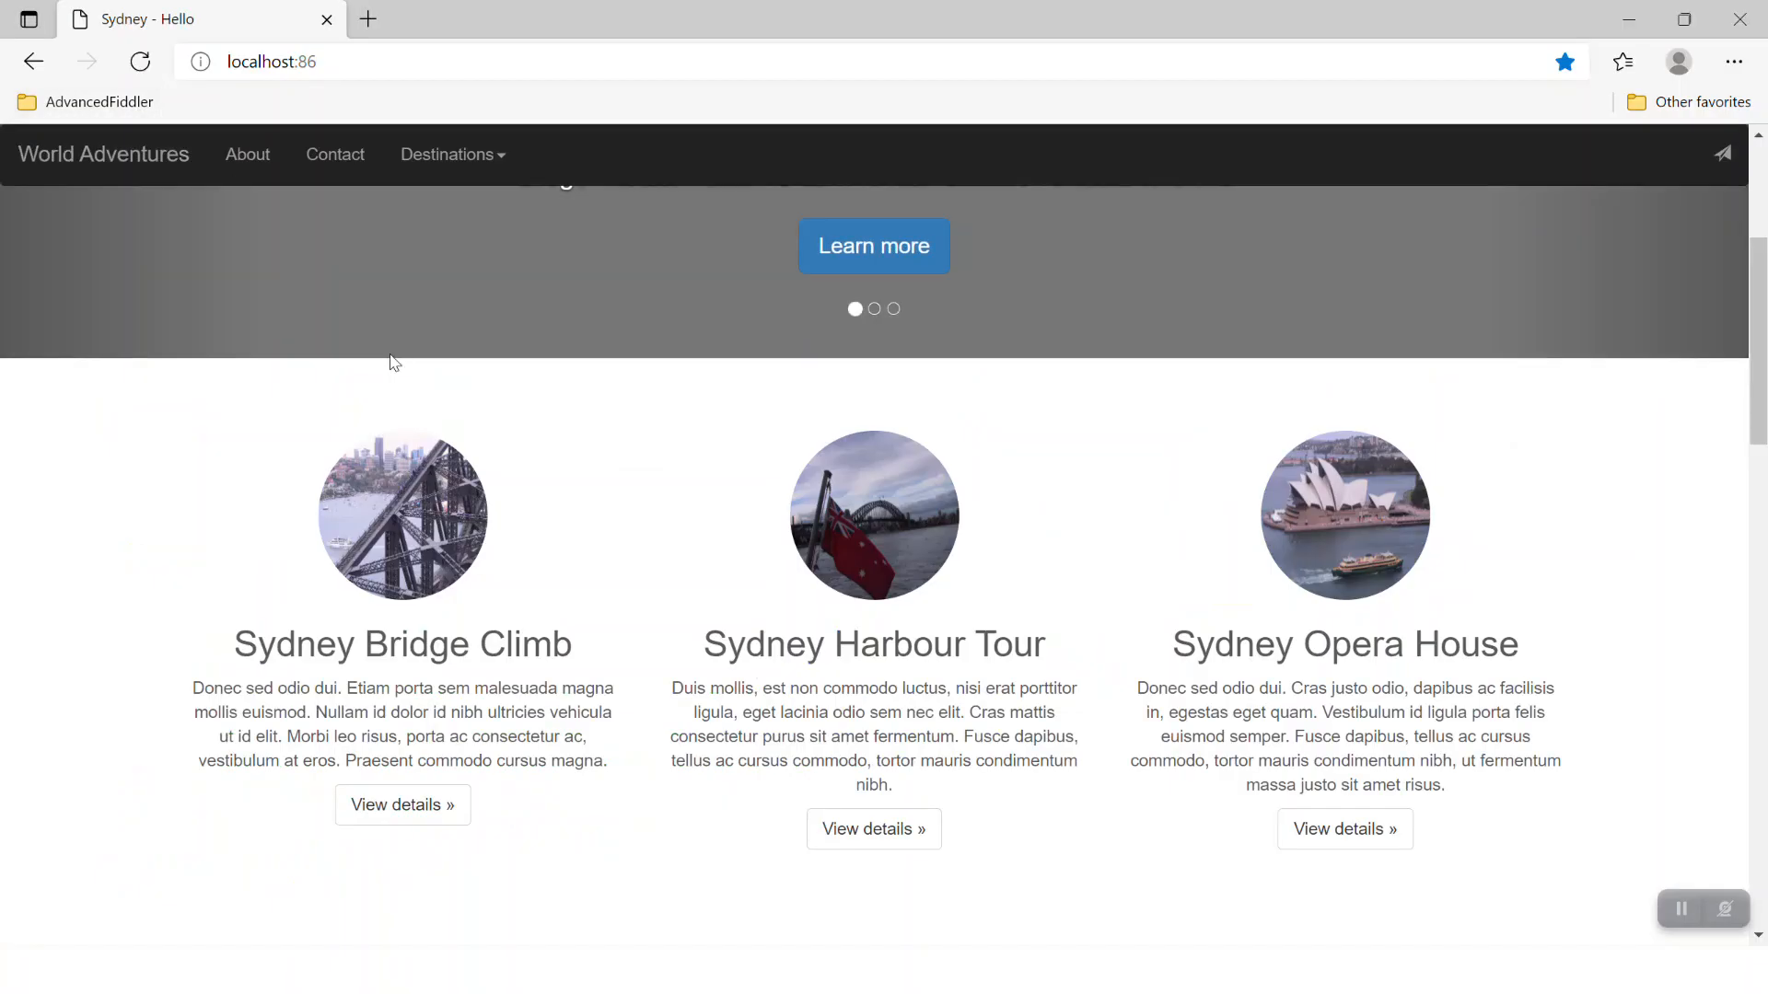
pyautogui.hotkey('alt', 'Tab')
pyautogui.hotkey('alt', 'Tab')
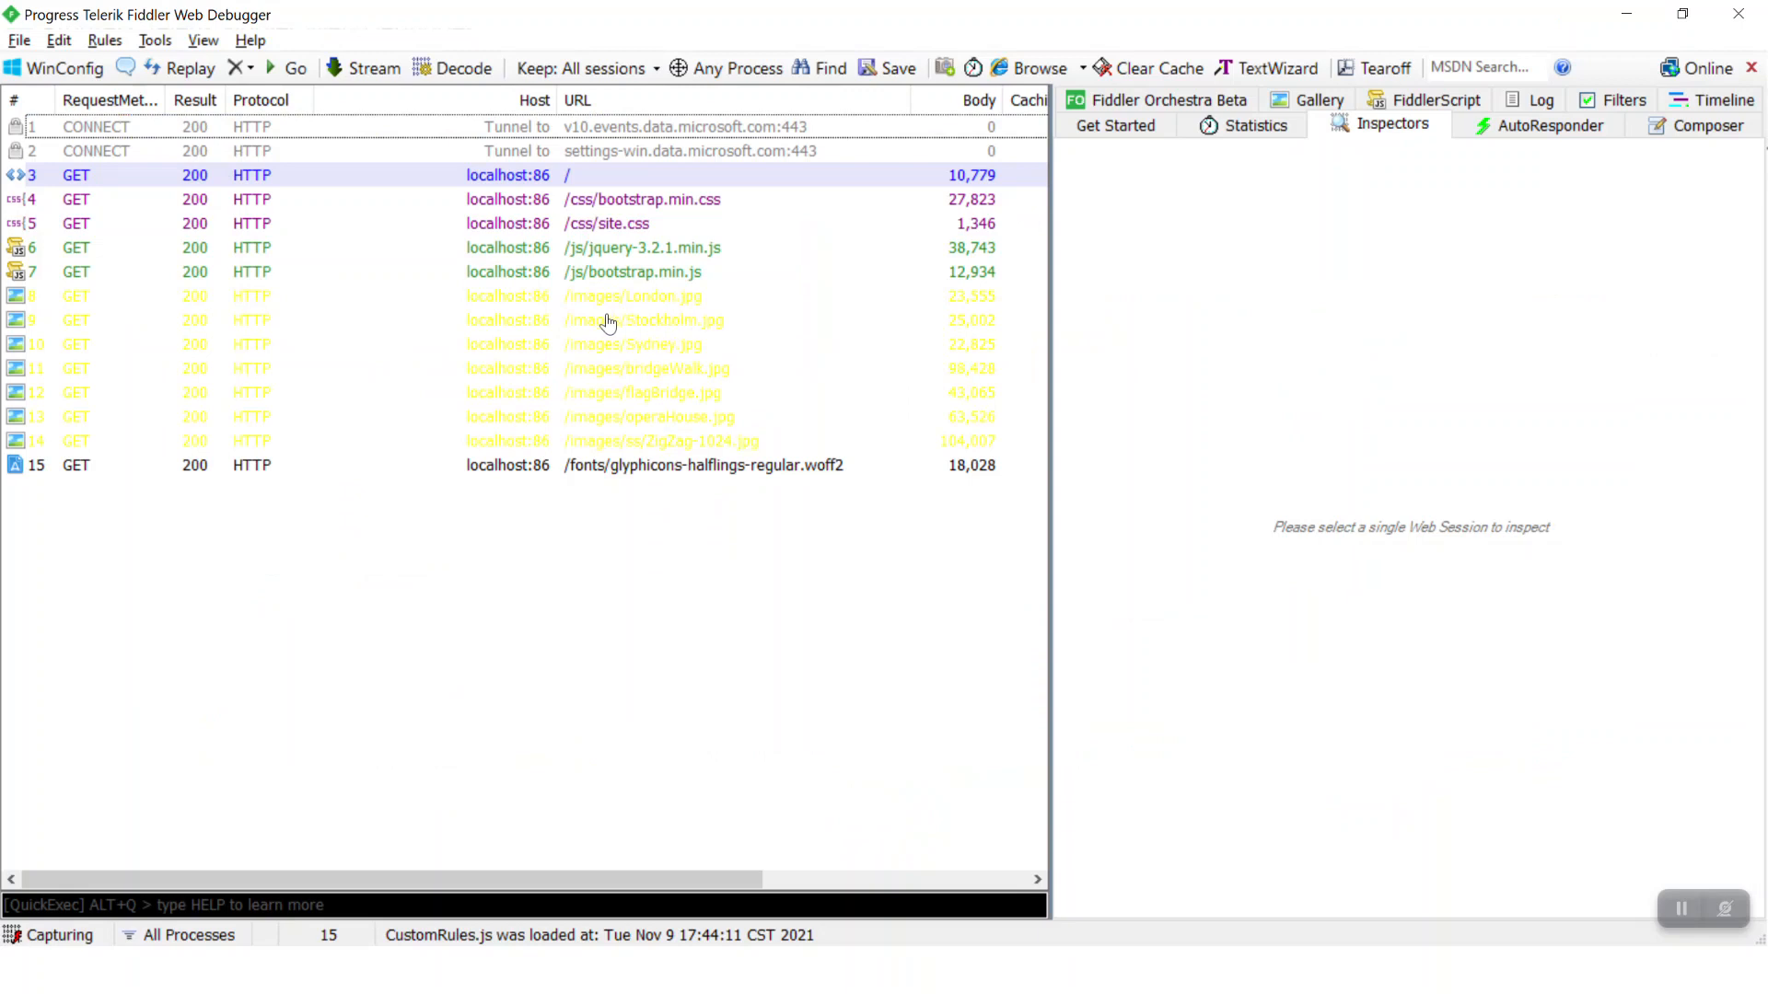
# Return to the Fiddler ScriptEditor and comment out the yellow ui-color line in the .jpg rule
pyautogui.hotkey('alt', 'Tab')
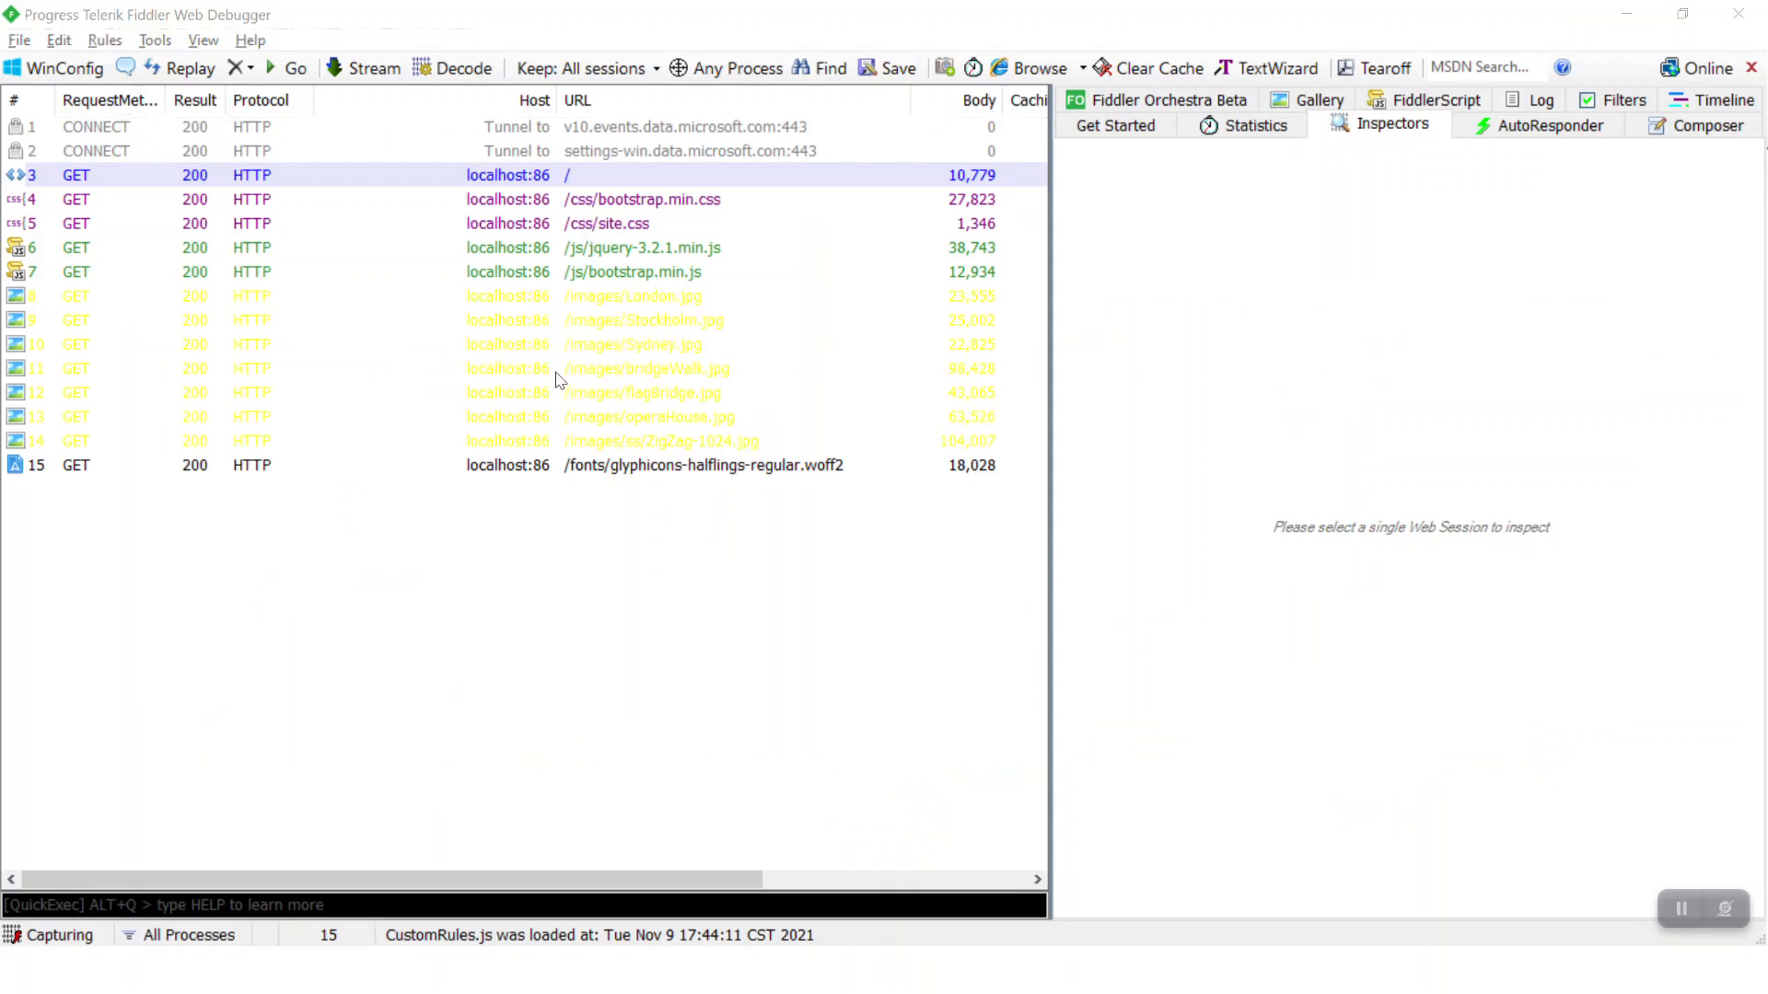
pyautogui.hotkey('alt', 'Tab')
pyautogui.hotkey('alt', 'Tab')
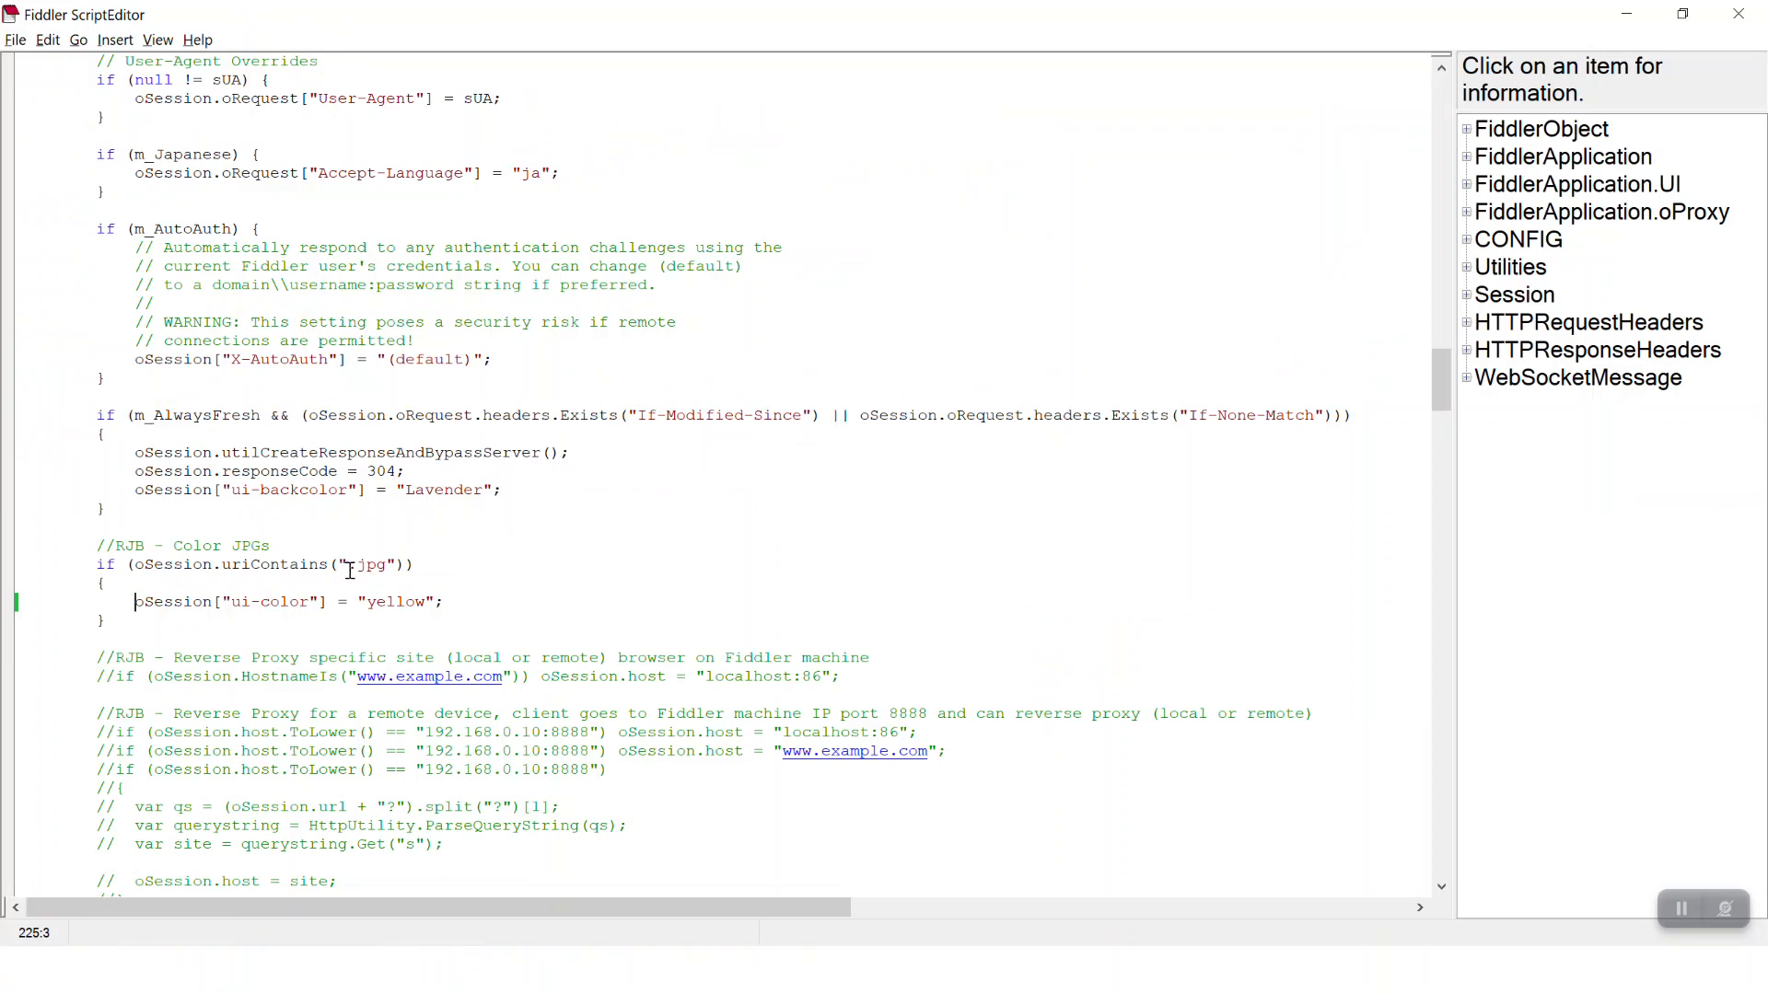
pyautogui.write('//')
pyautogui.scroll(-4, 373, 548)
pyautogui.scroll(-5, 375, 550)
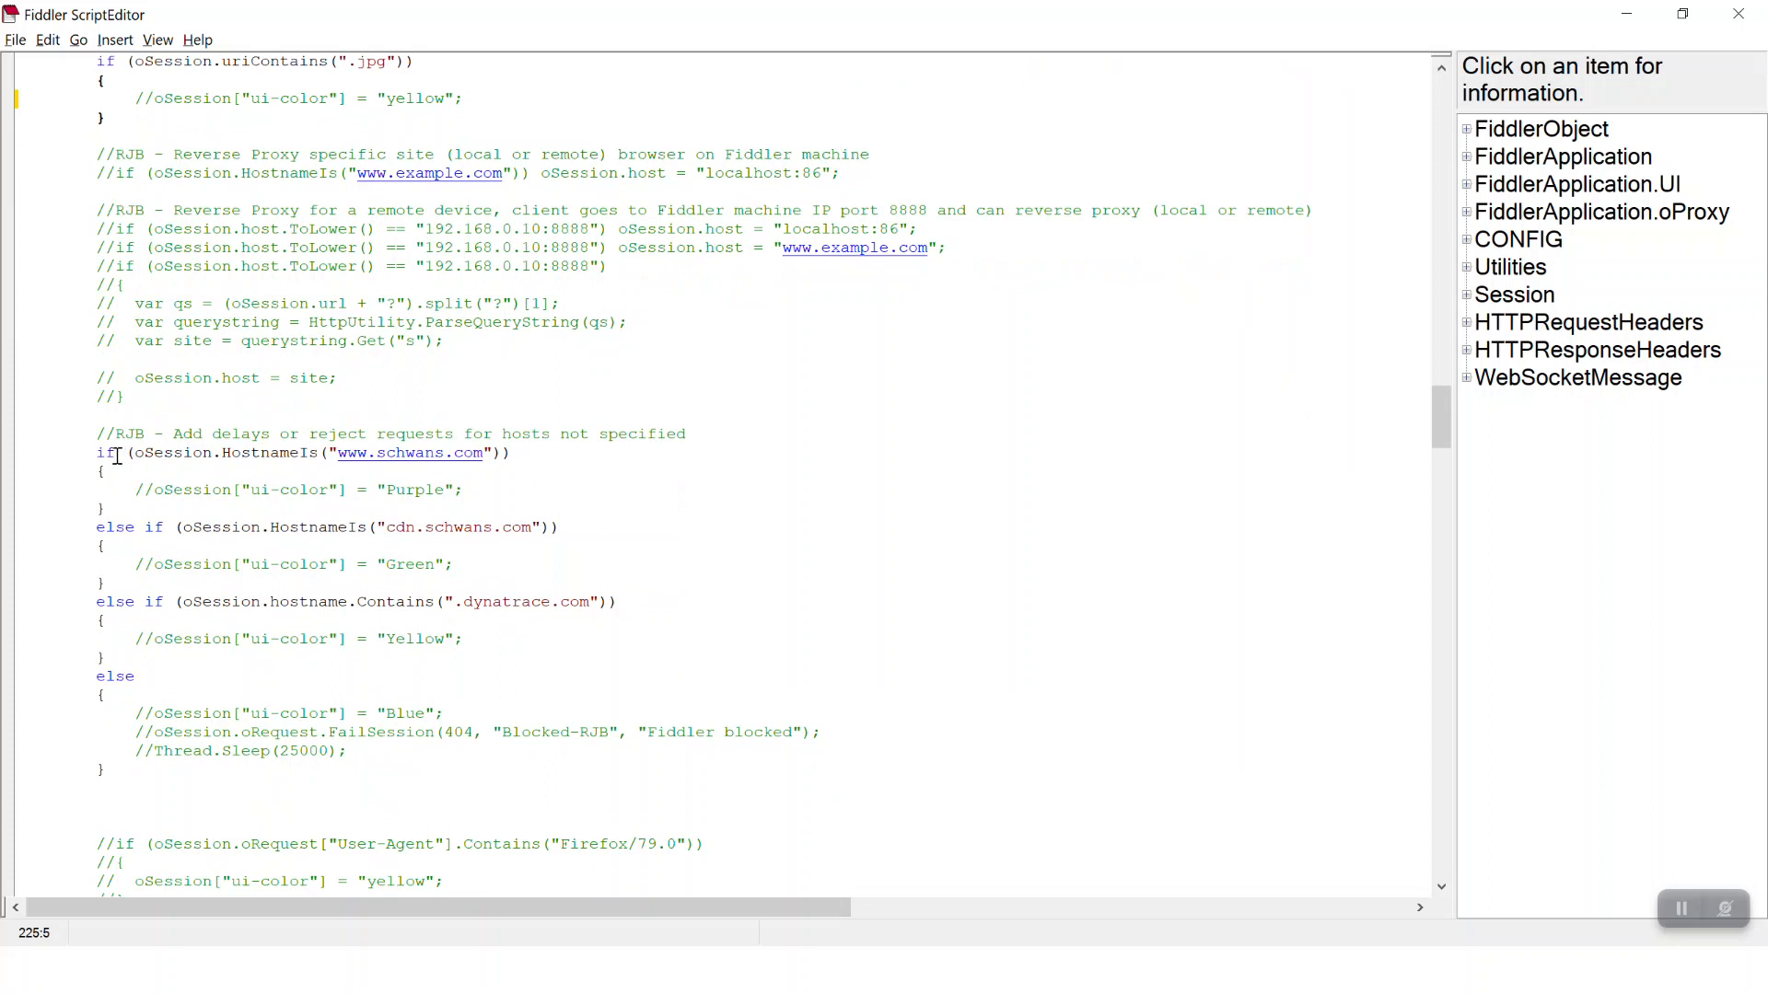
pyautogui.moveTo(86, 454); pyautogui.dragTo(549, 468)
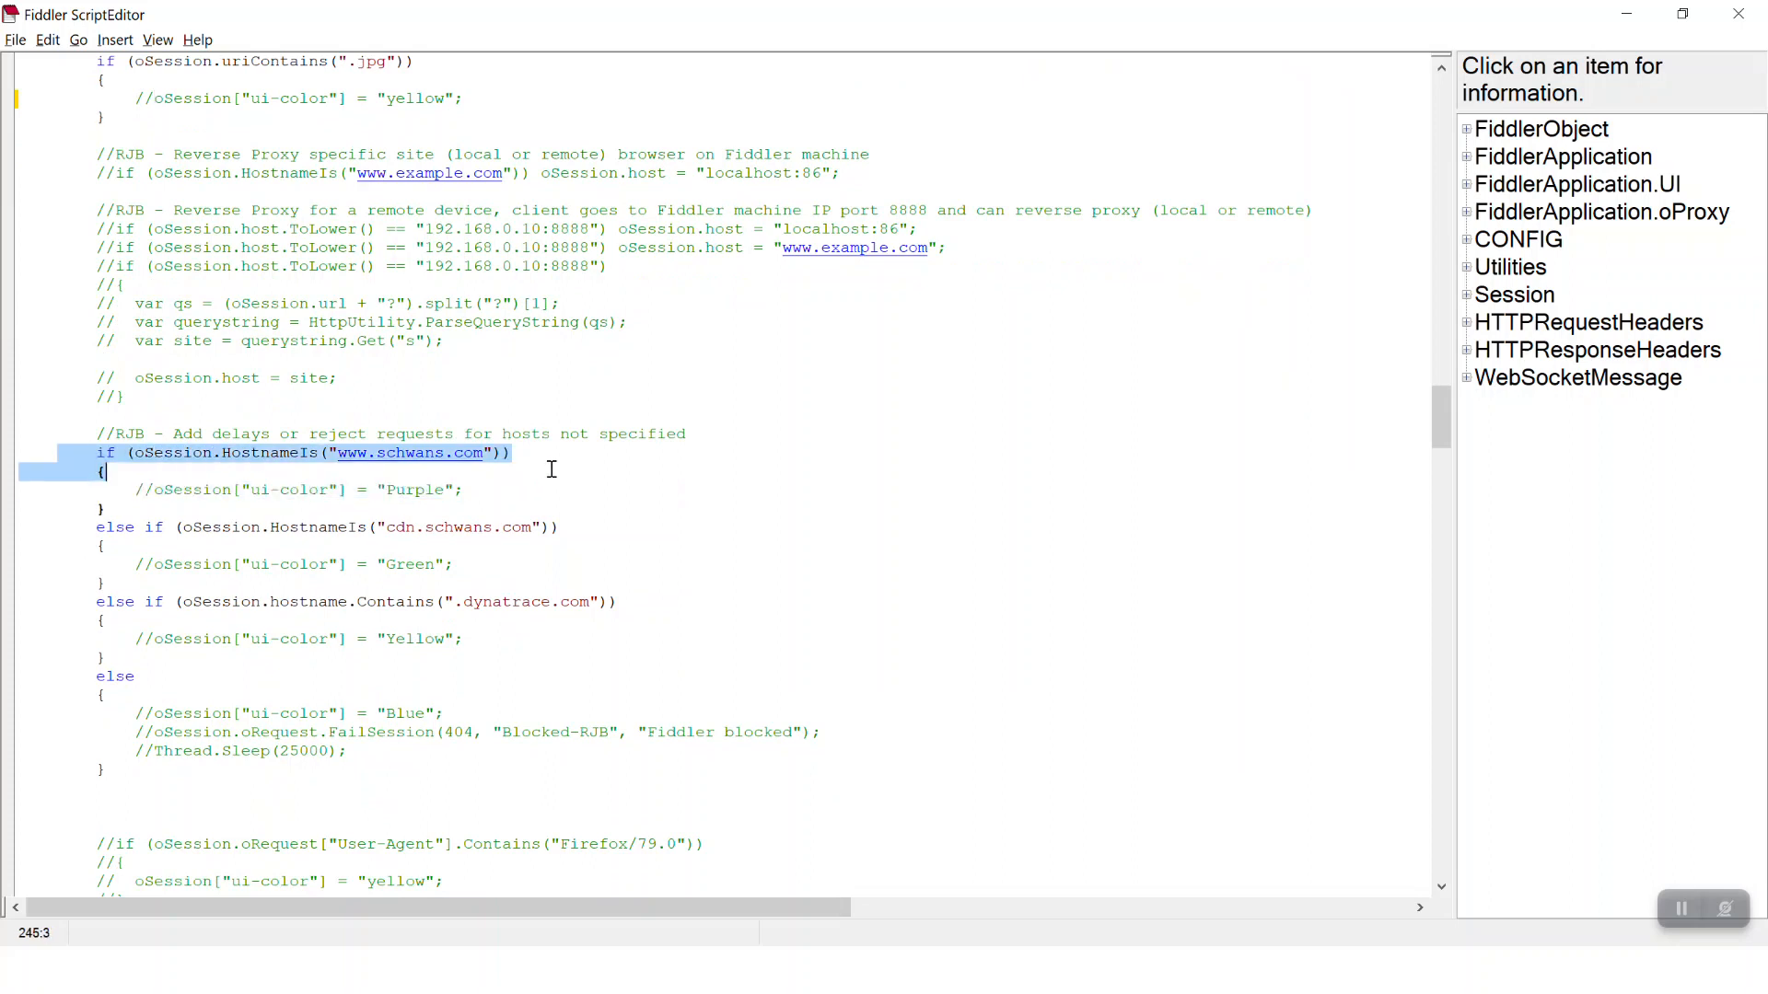
pyautogui.click(300, 289)
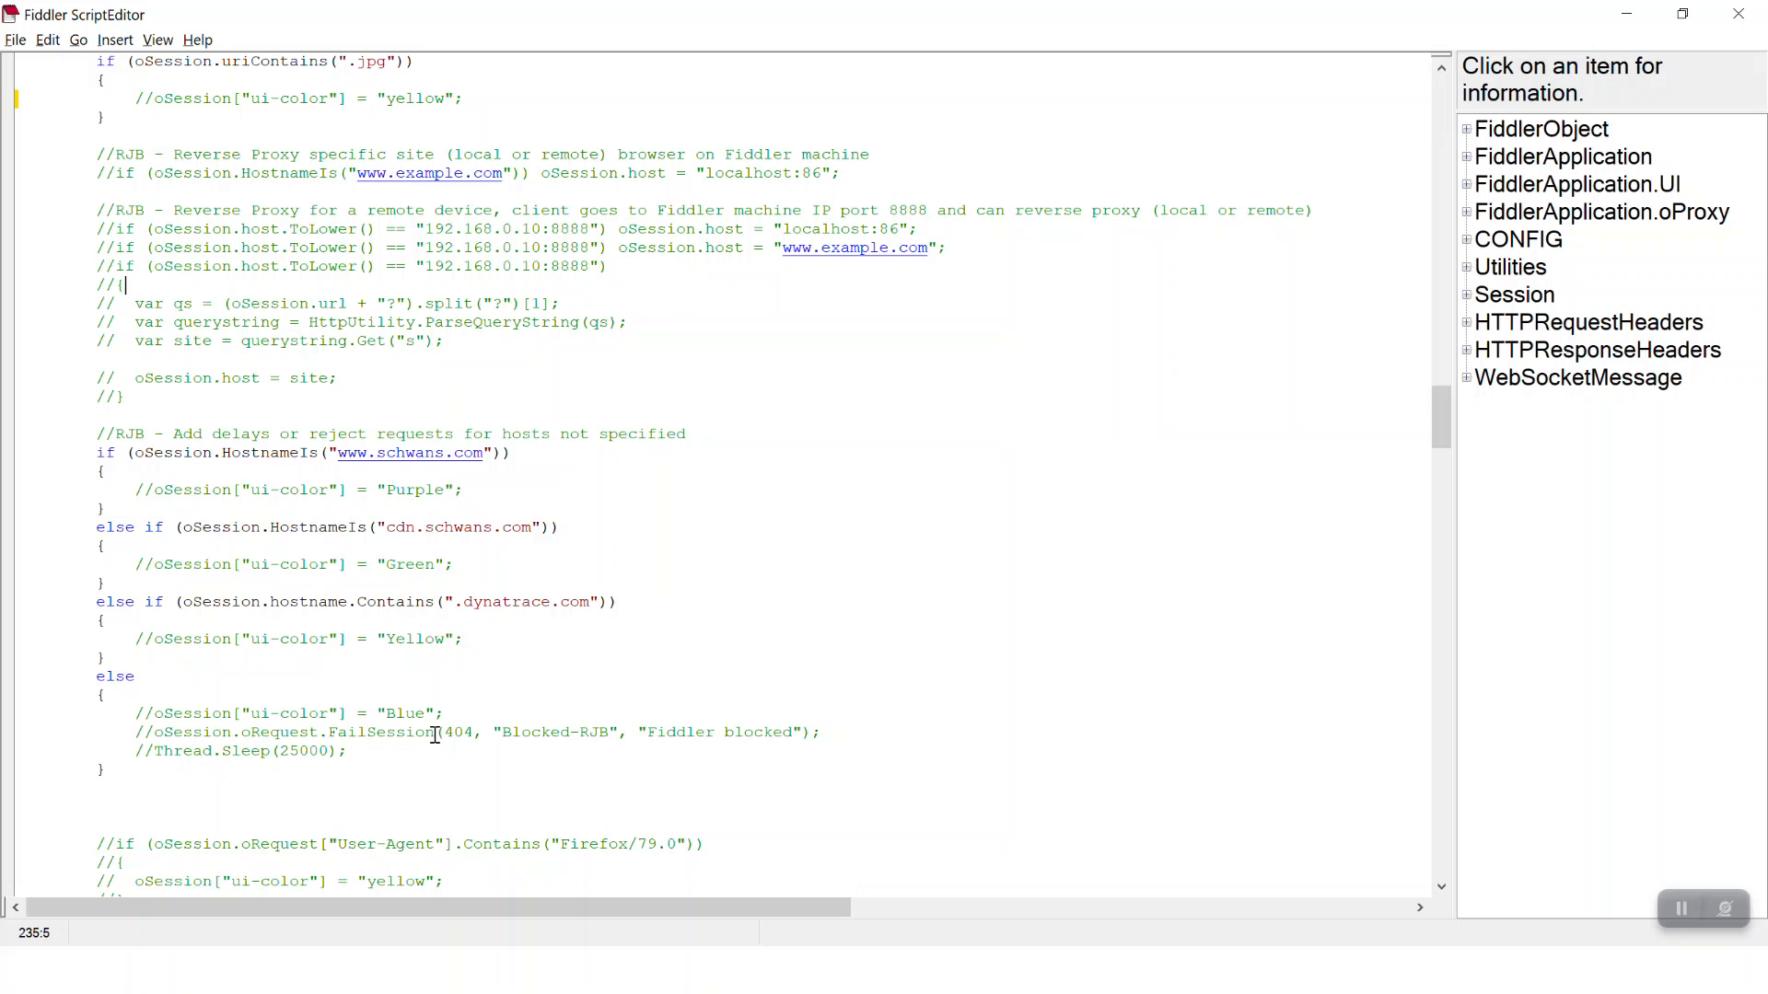
# Uncomment the Thread.Sleep(25000) line in the else branch, and comment it out again
pyautogui.click(153, 751)
pyautogui.press('BackSpace')
pyautogui.press('BackSpace')
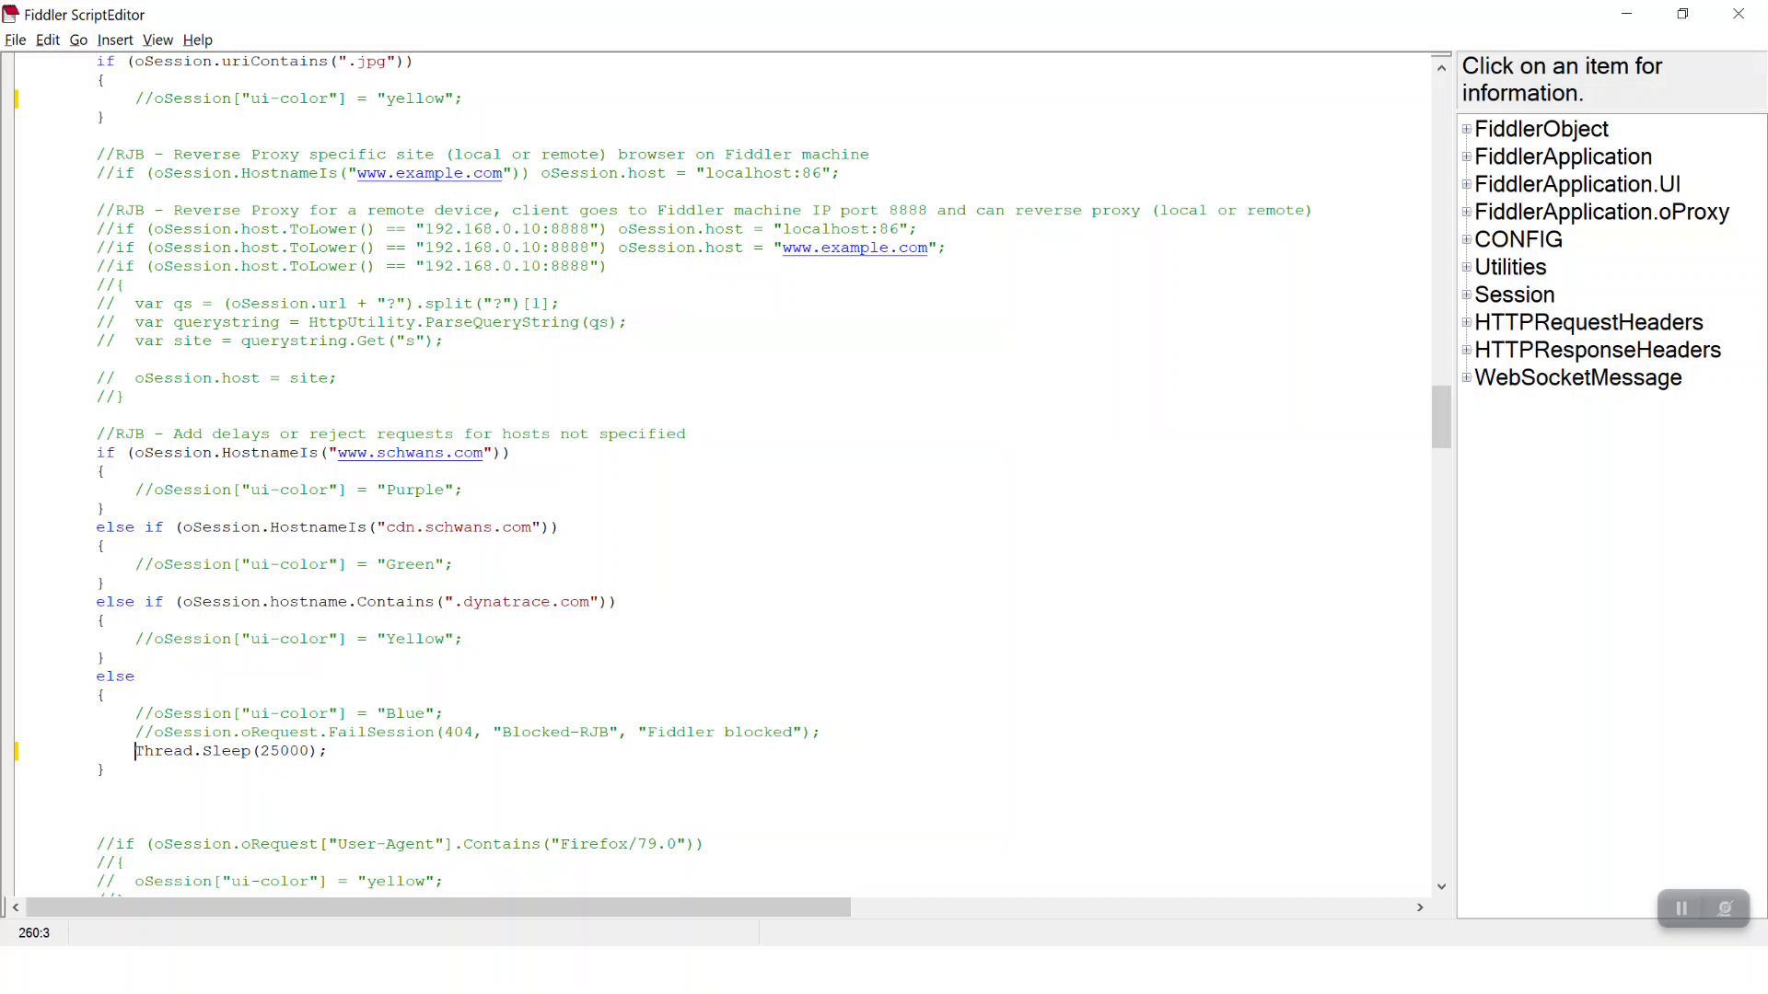
pyautogui.write('//')
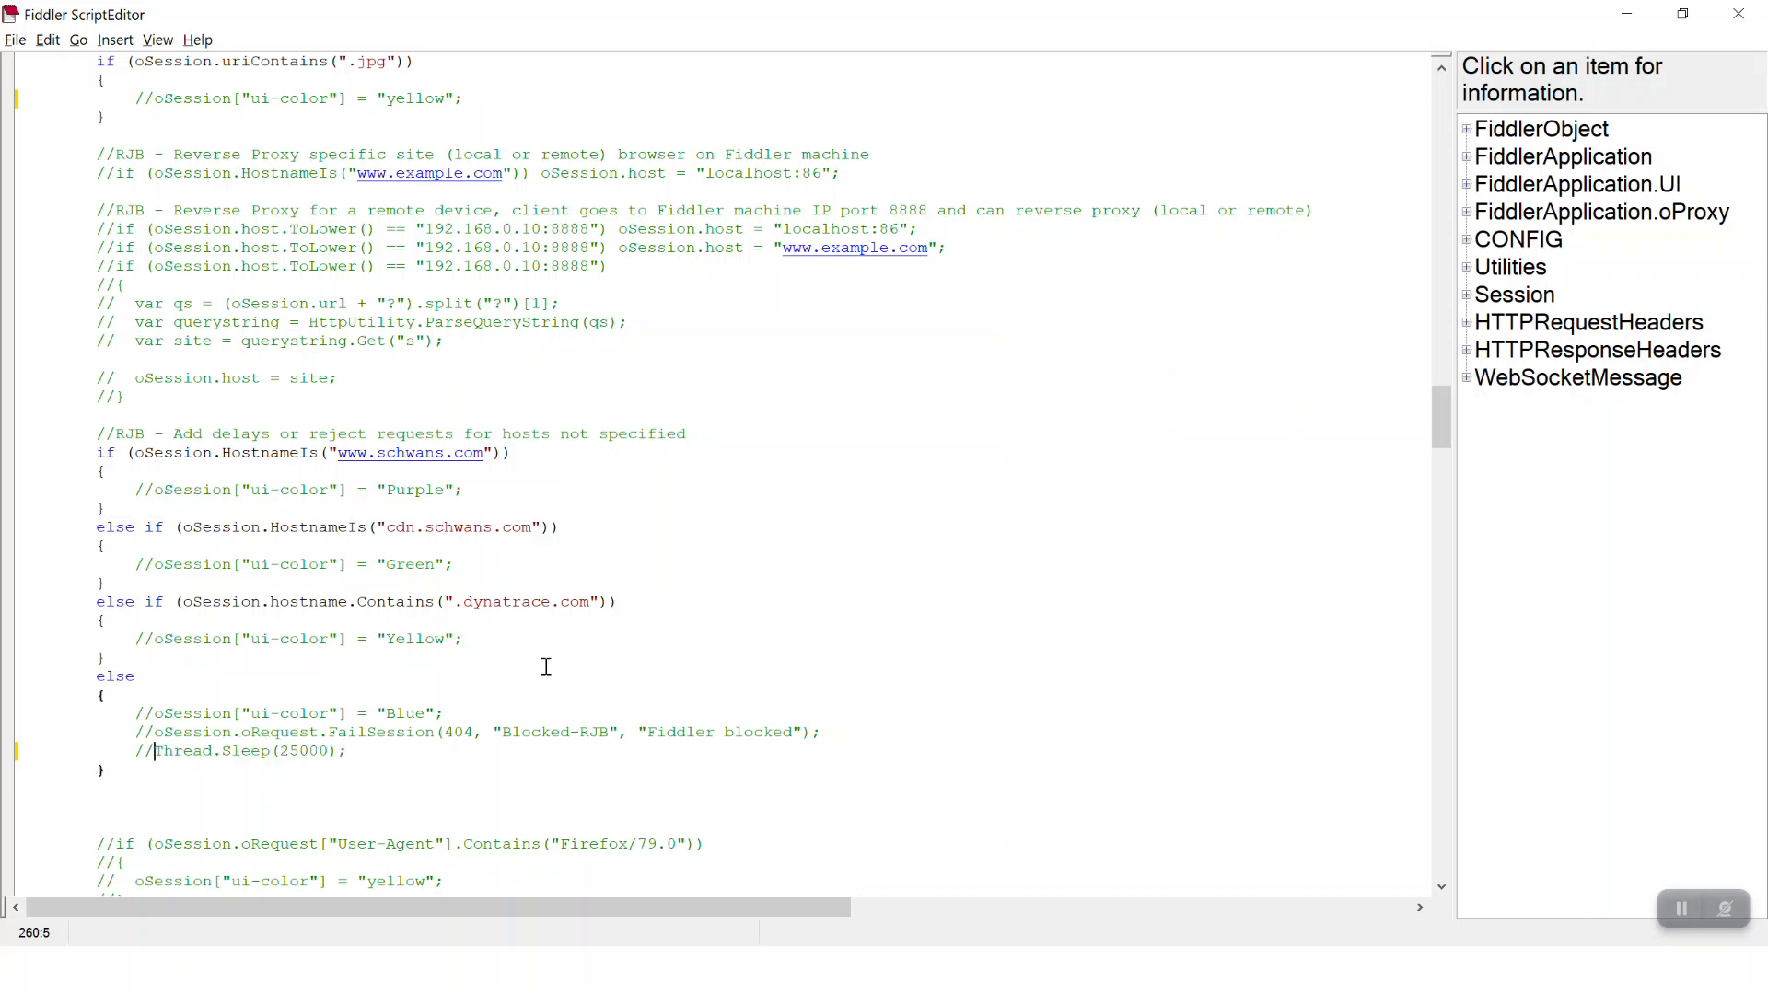
# Save the script and switch to the PowerPoint slide show on the FiddlerScript slide
pyautogui.click(15, 40)
pyautogui.click(46, 91)
pyautogui.hotkey('alt', 'Tab')
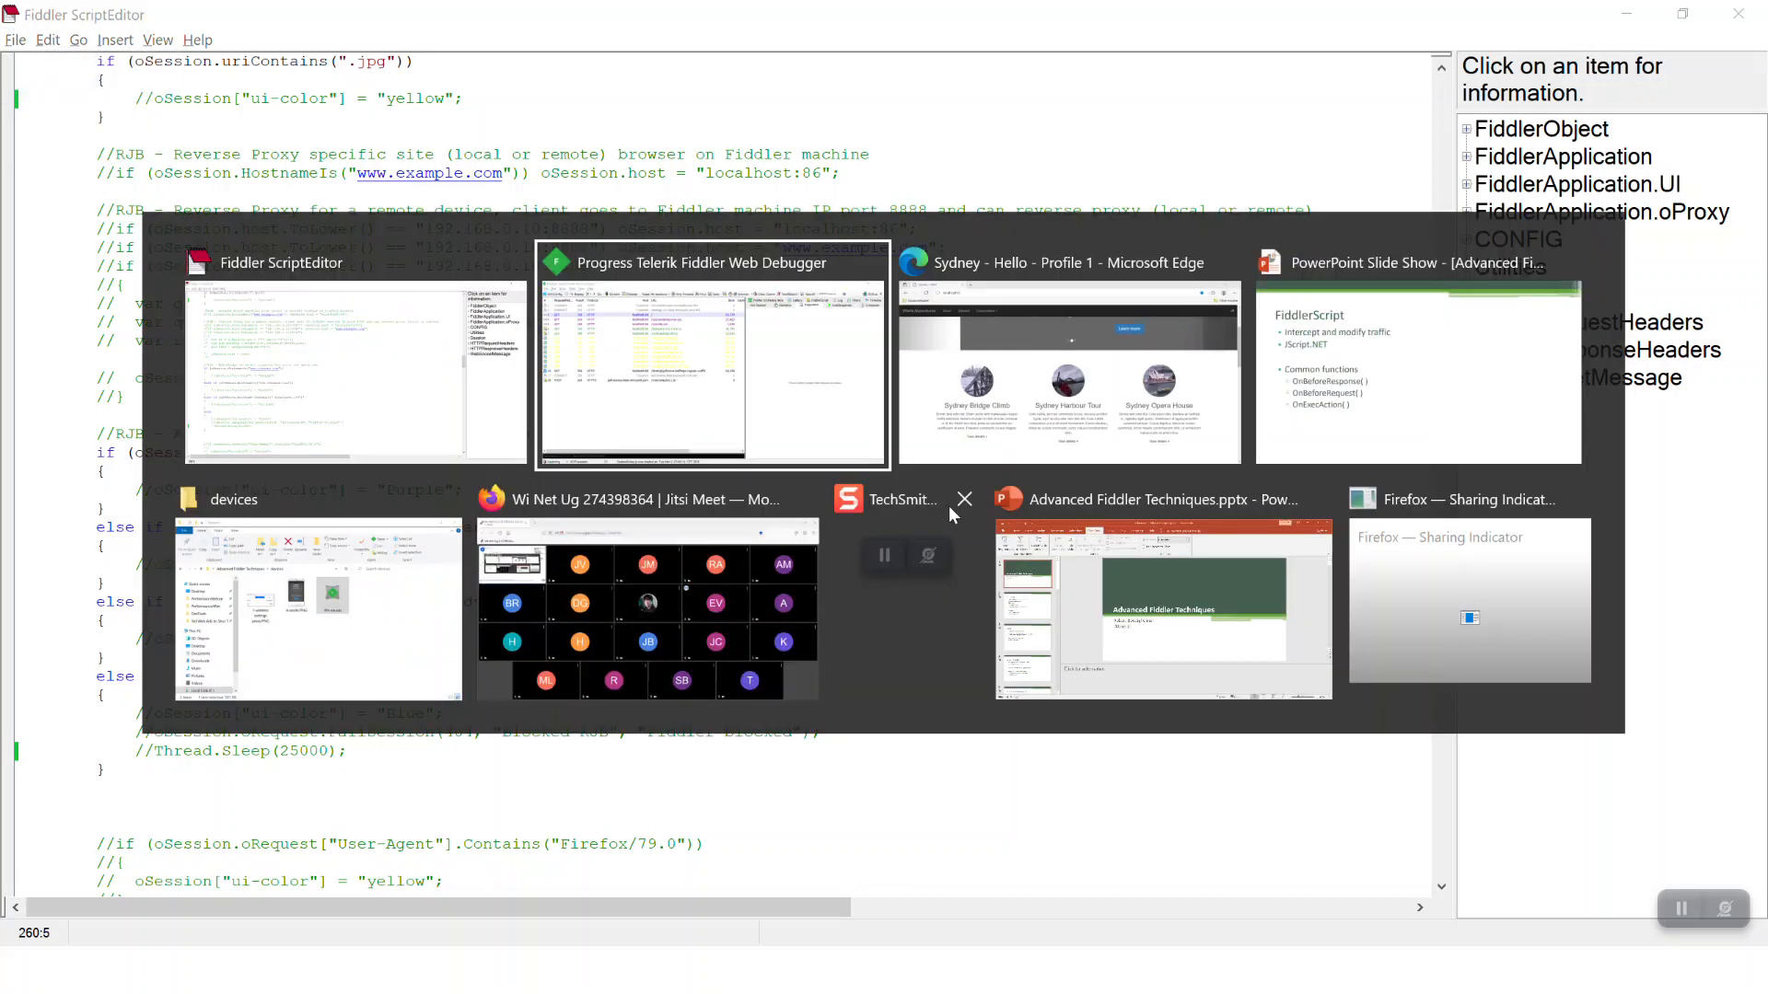
pyautogui.hotkey('alt', 'Tab')
pyautogui.hotkey('alt', 'Tab')
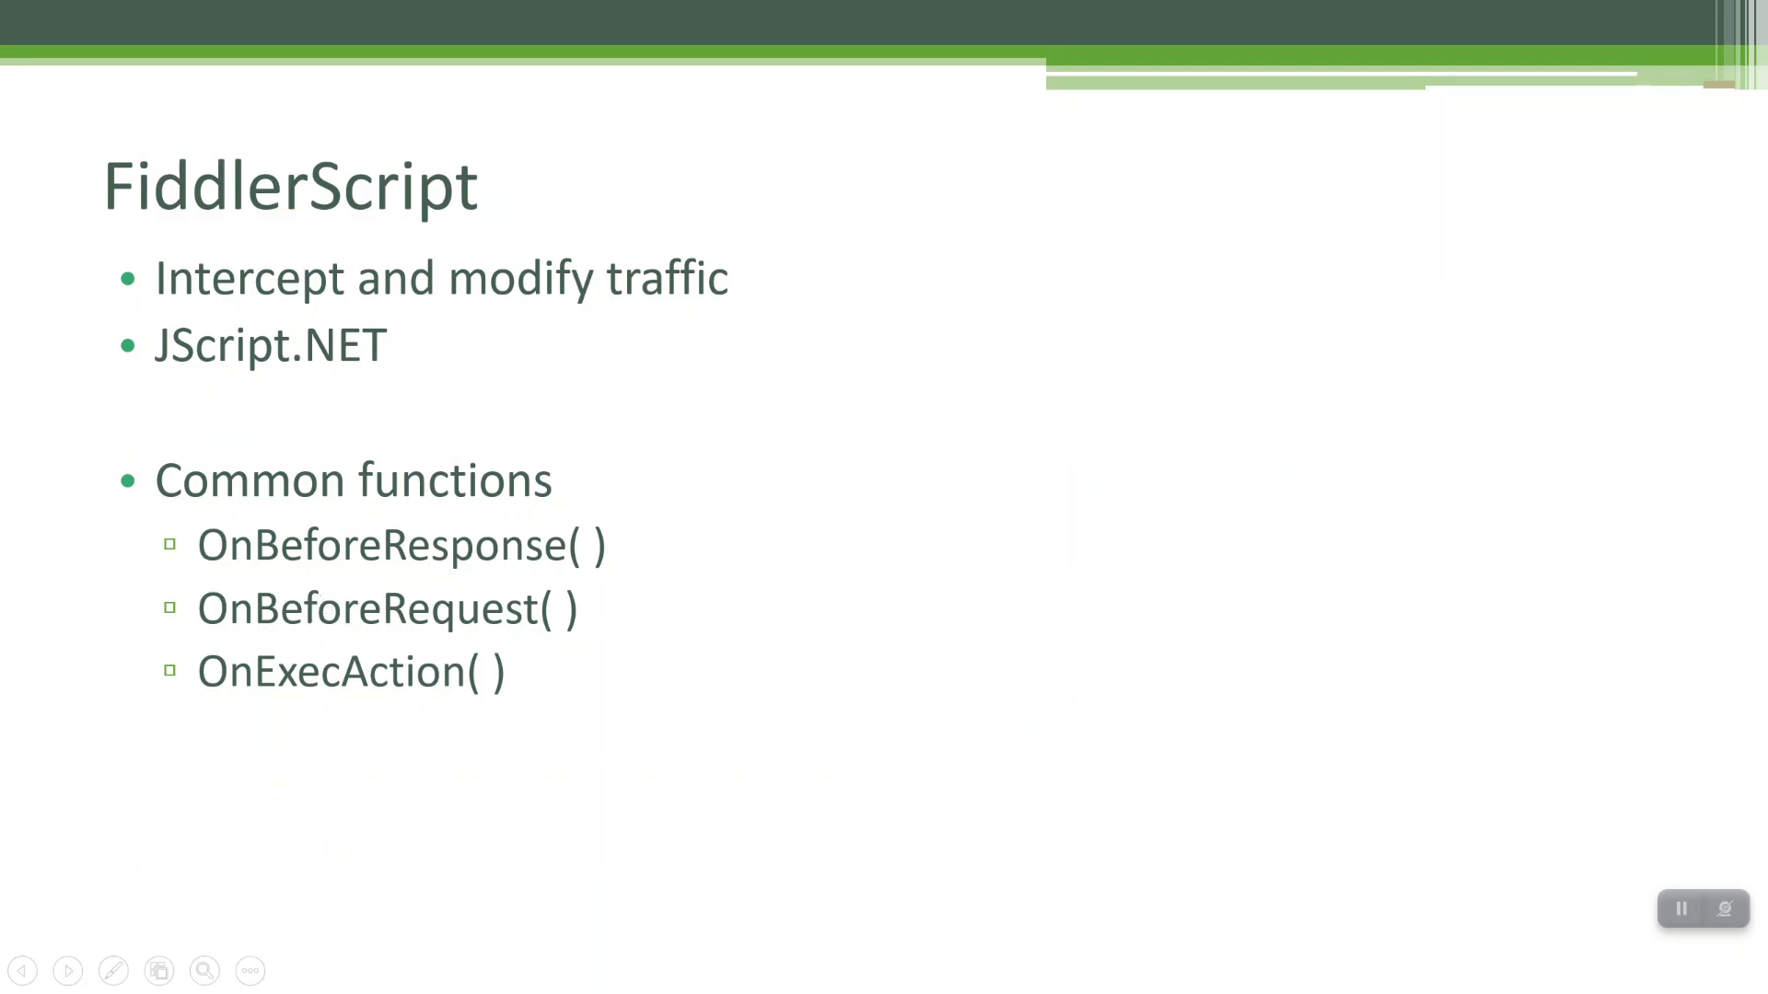
# Return to Fiddler and clear the session list with the QuickExec command cls
pyautogui.hotkey('alt', 'Tab')
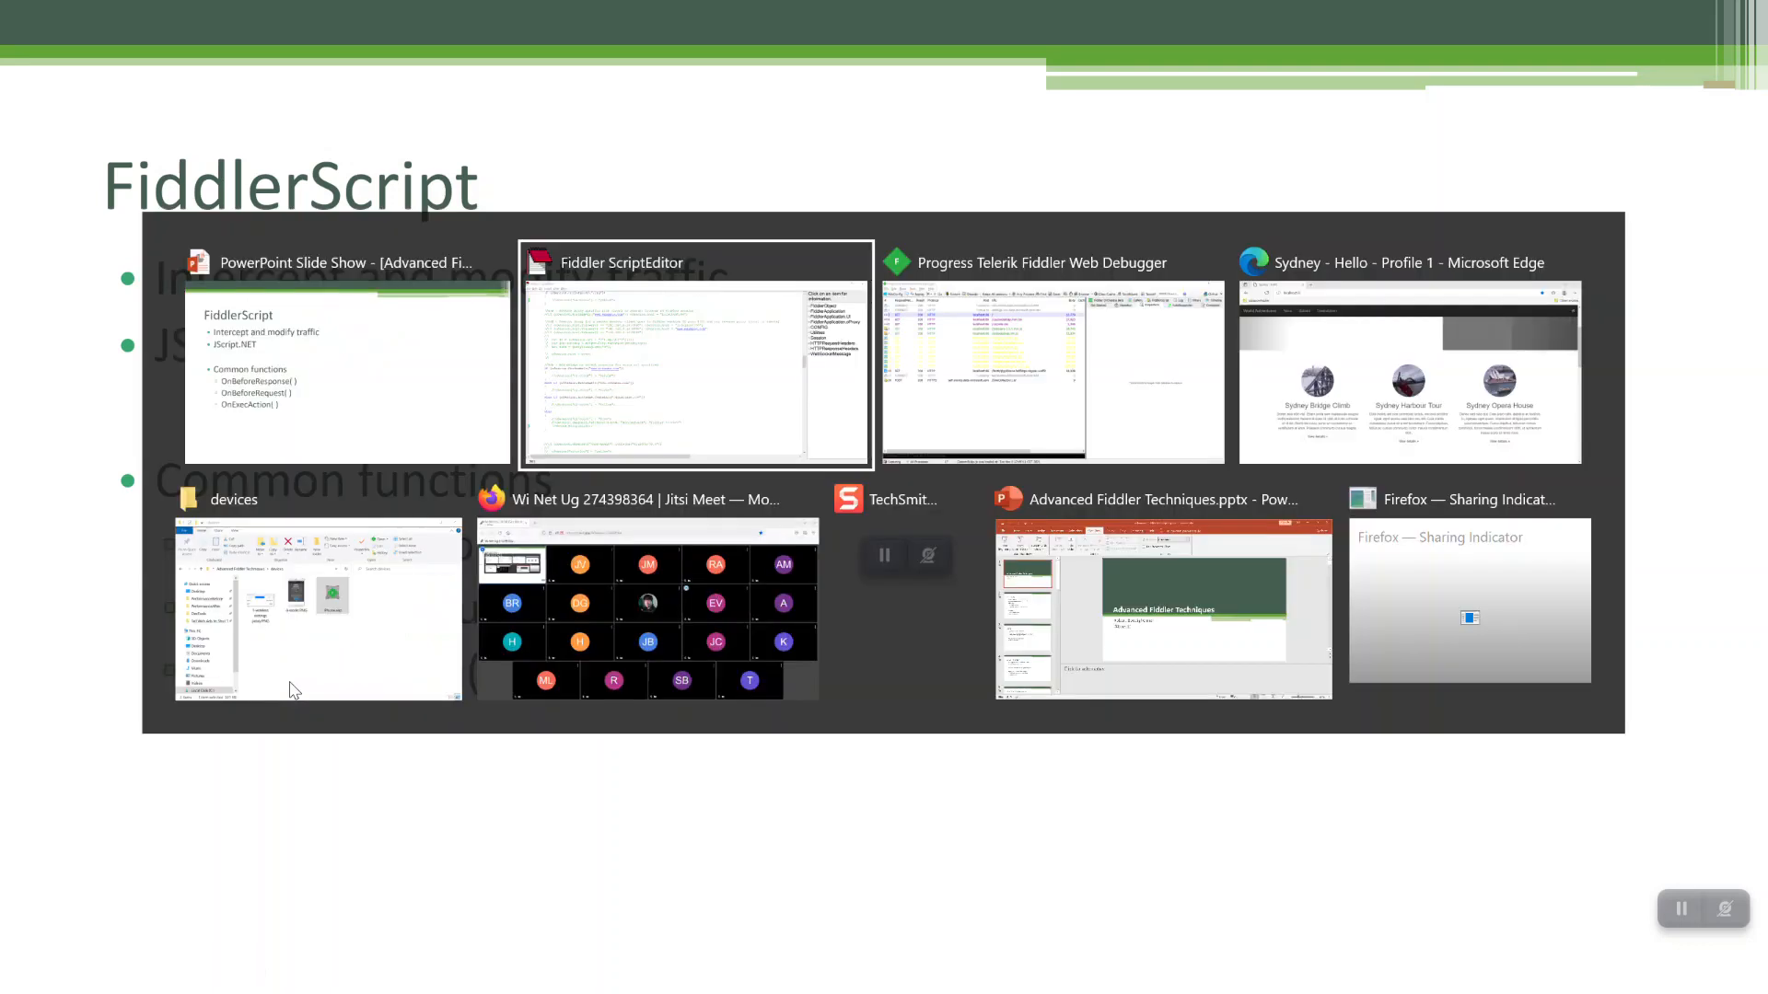
pyautogui.hotkey('alt', 'Tab')
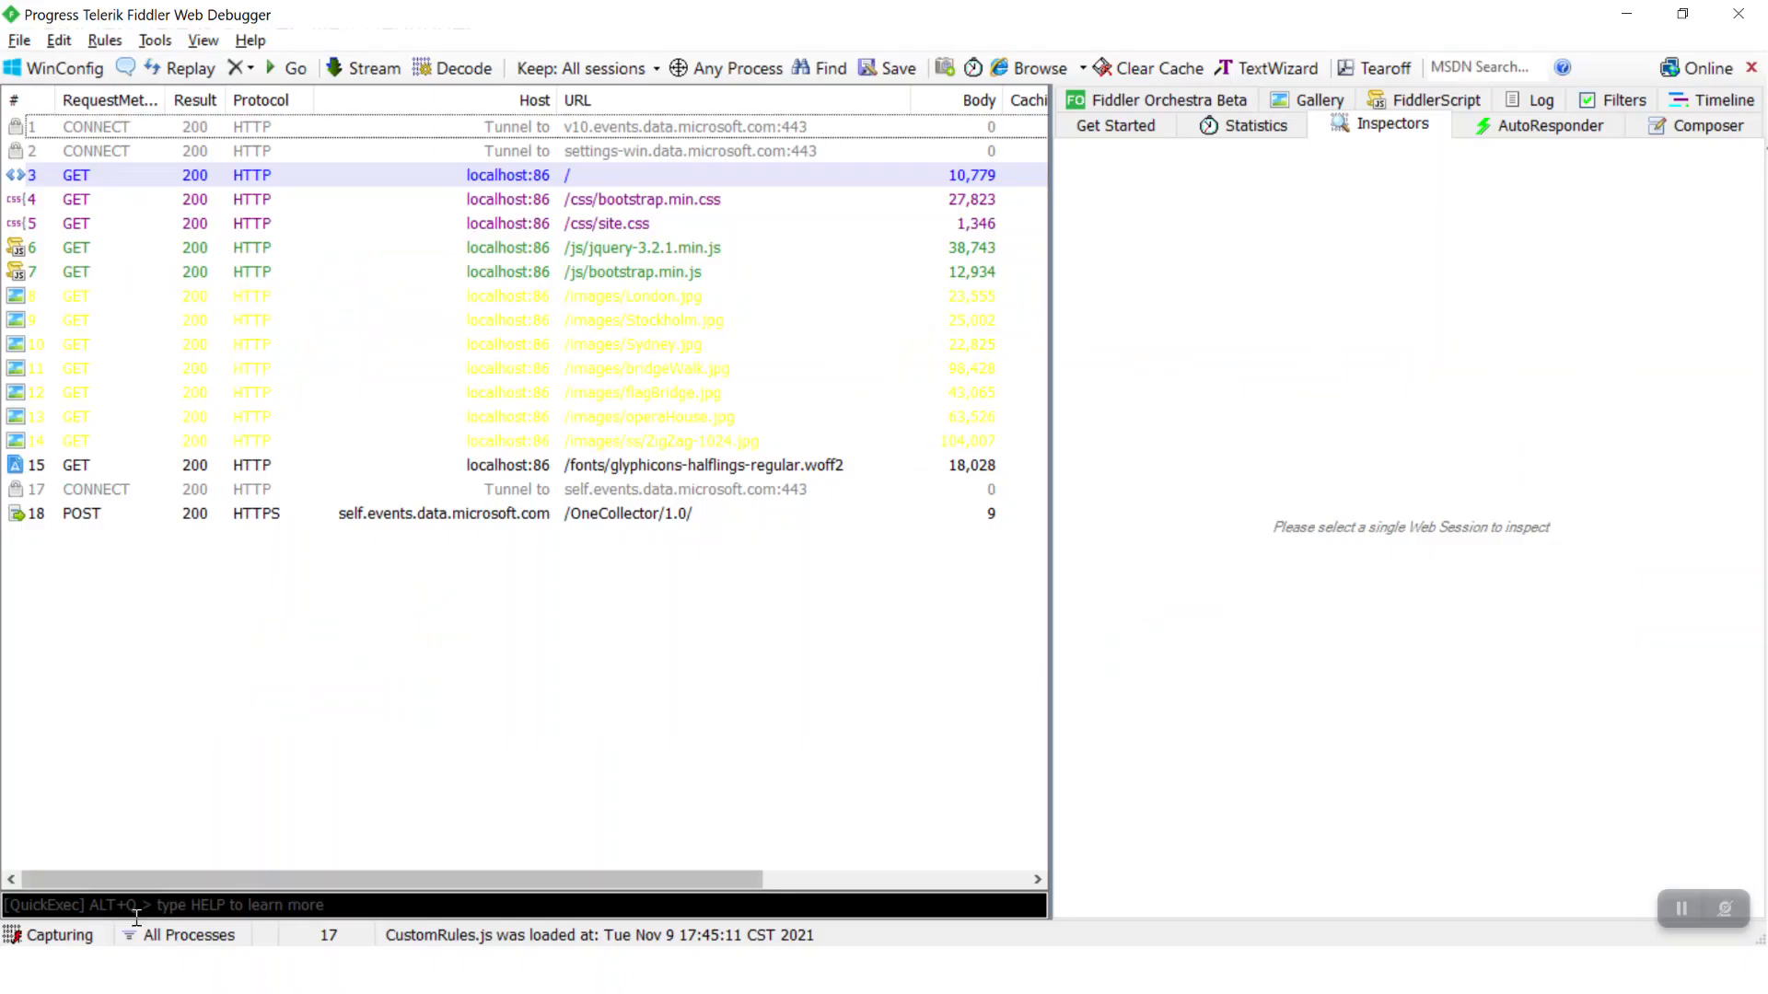
pyautogui.click(87, 908)
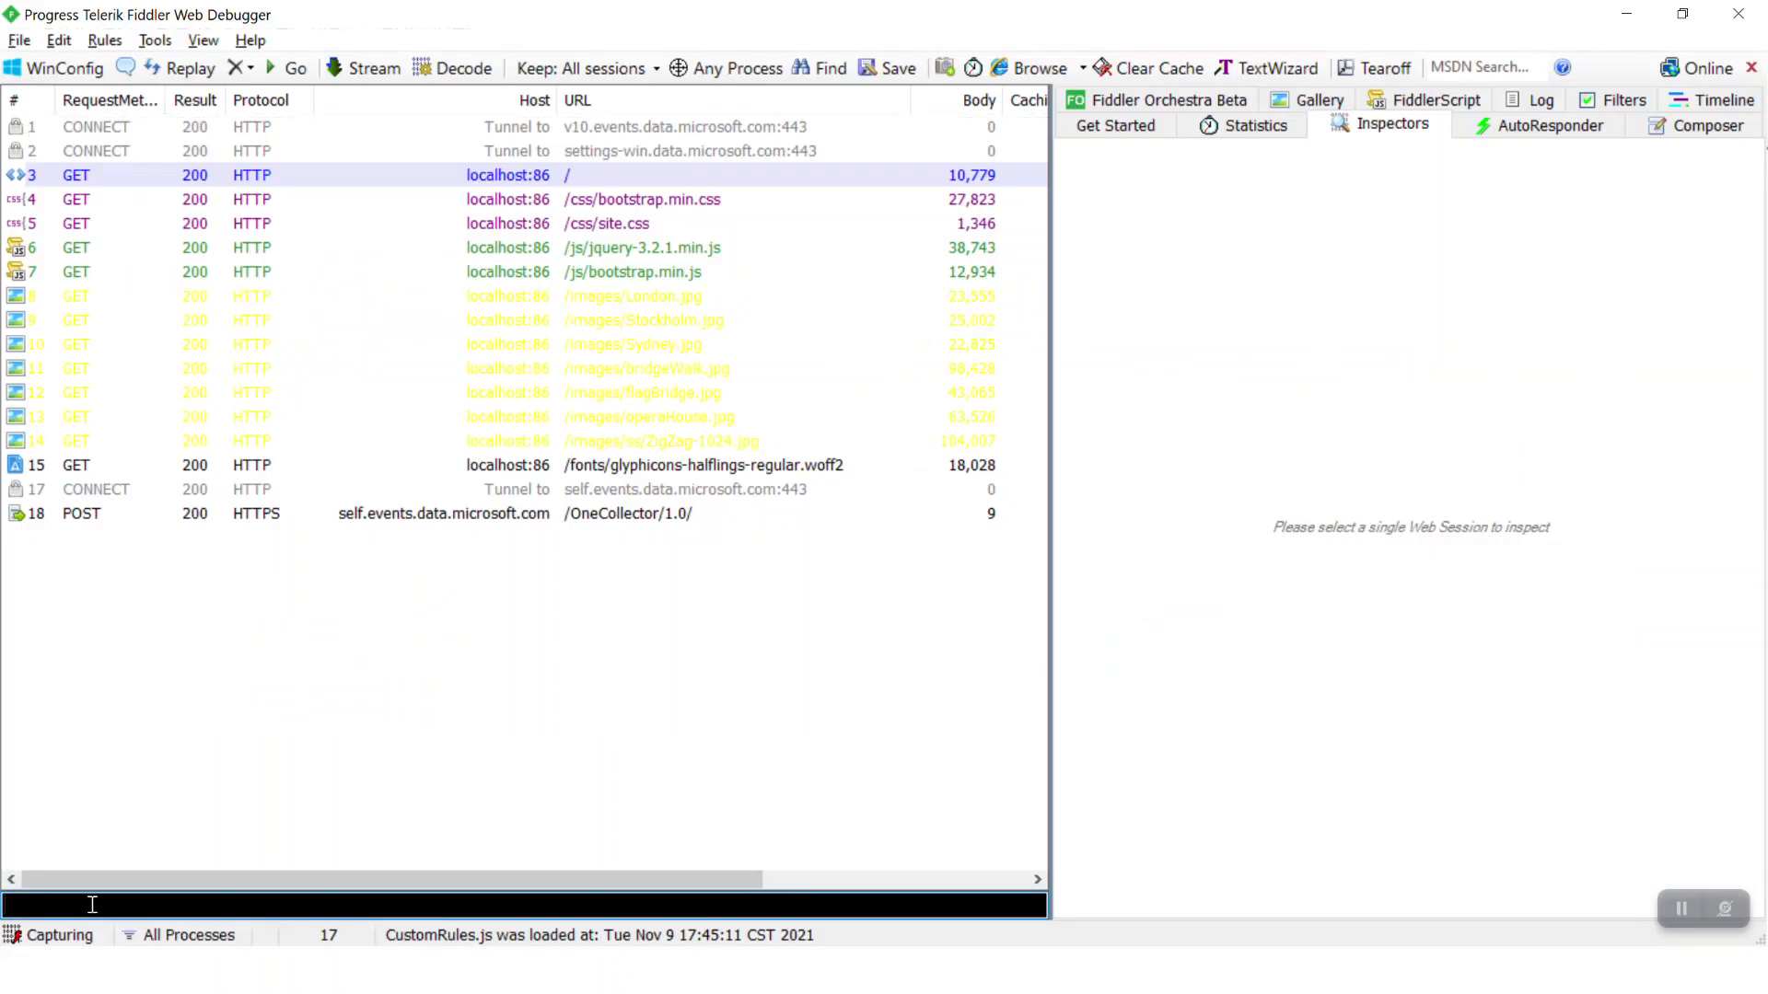
pyautogui.write('cls')
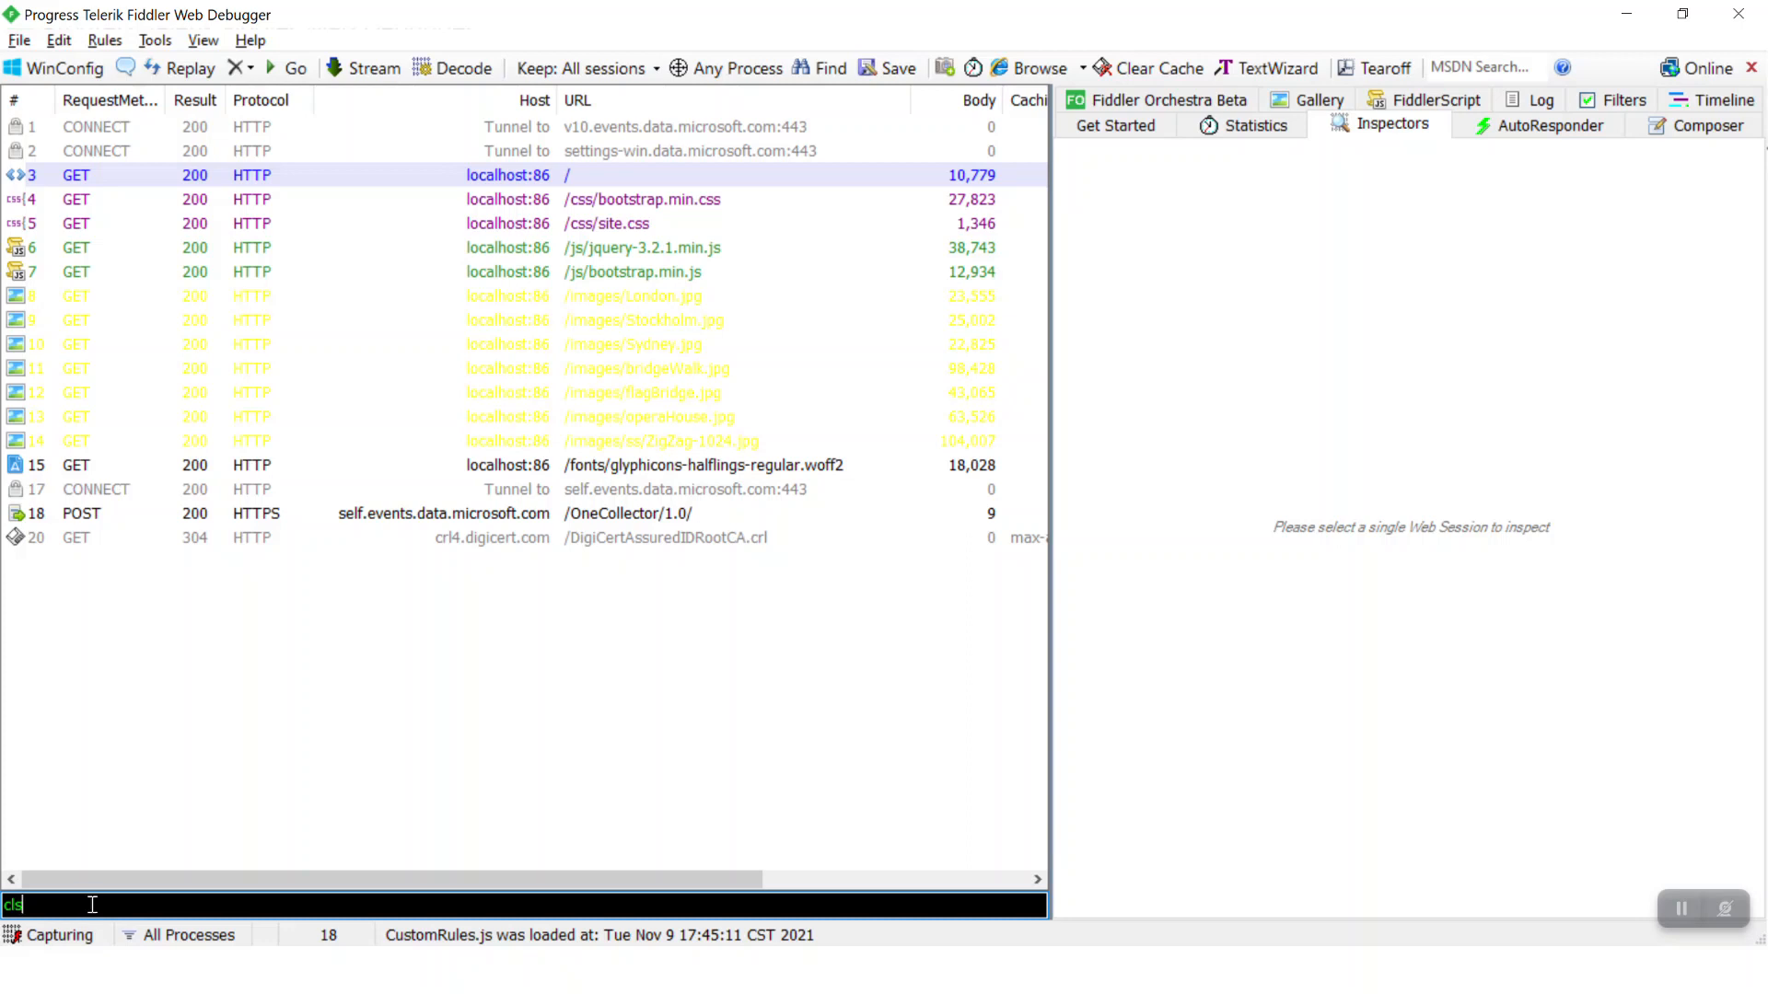
pyautogui.press('Return')
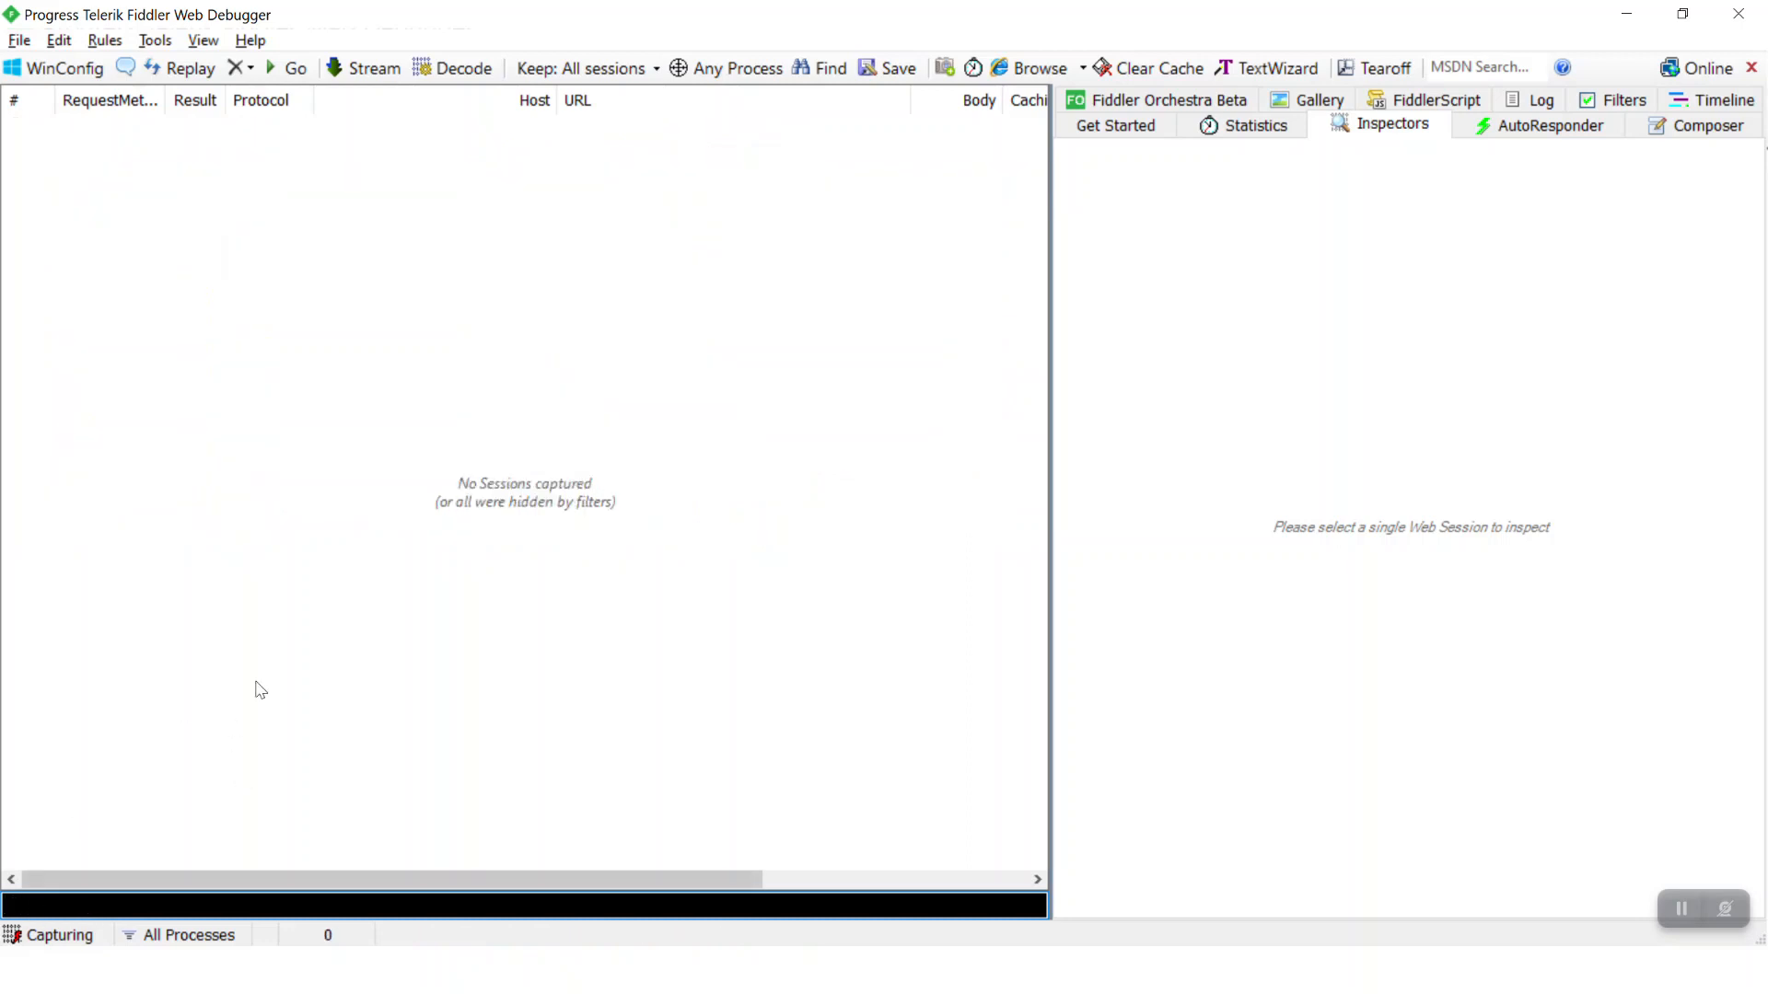
# Switch to Edge and load bing.com in place of the Sydney page
pyautogui.hotkey('alt', 'Tab')
pyautogui.hotkey('alt', 'Tab')
pyautogui.hotkey('alt', 'Tab')
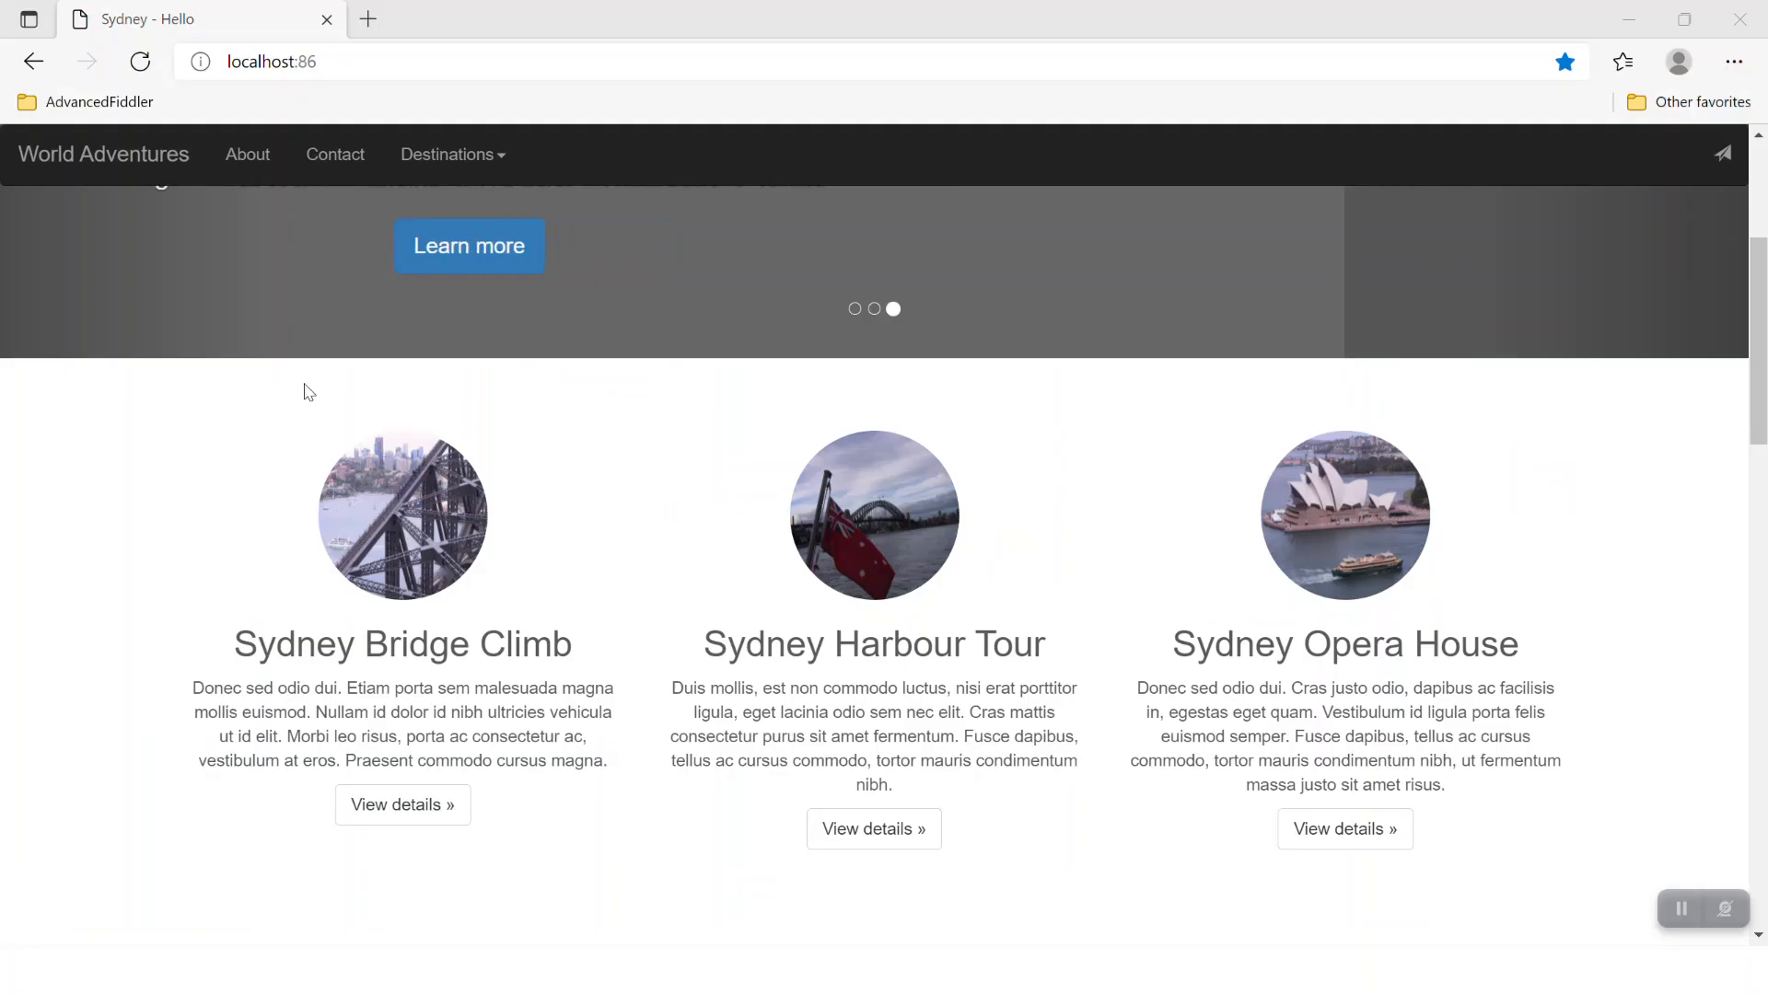
pyautogui.click(267, 62)
pyautogui.write('b')
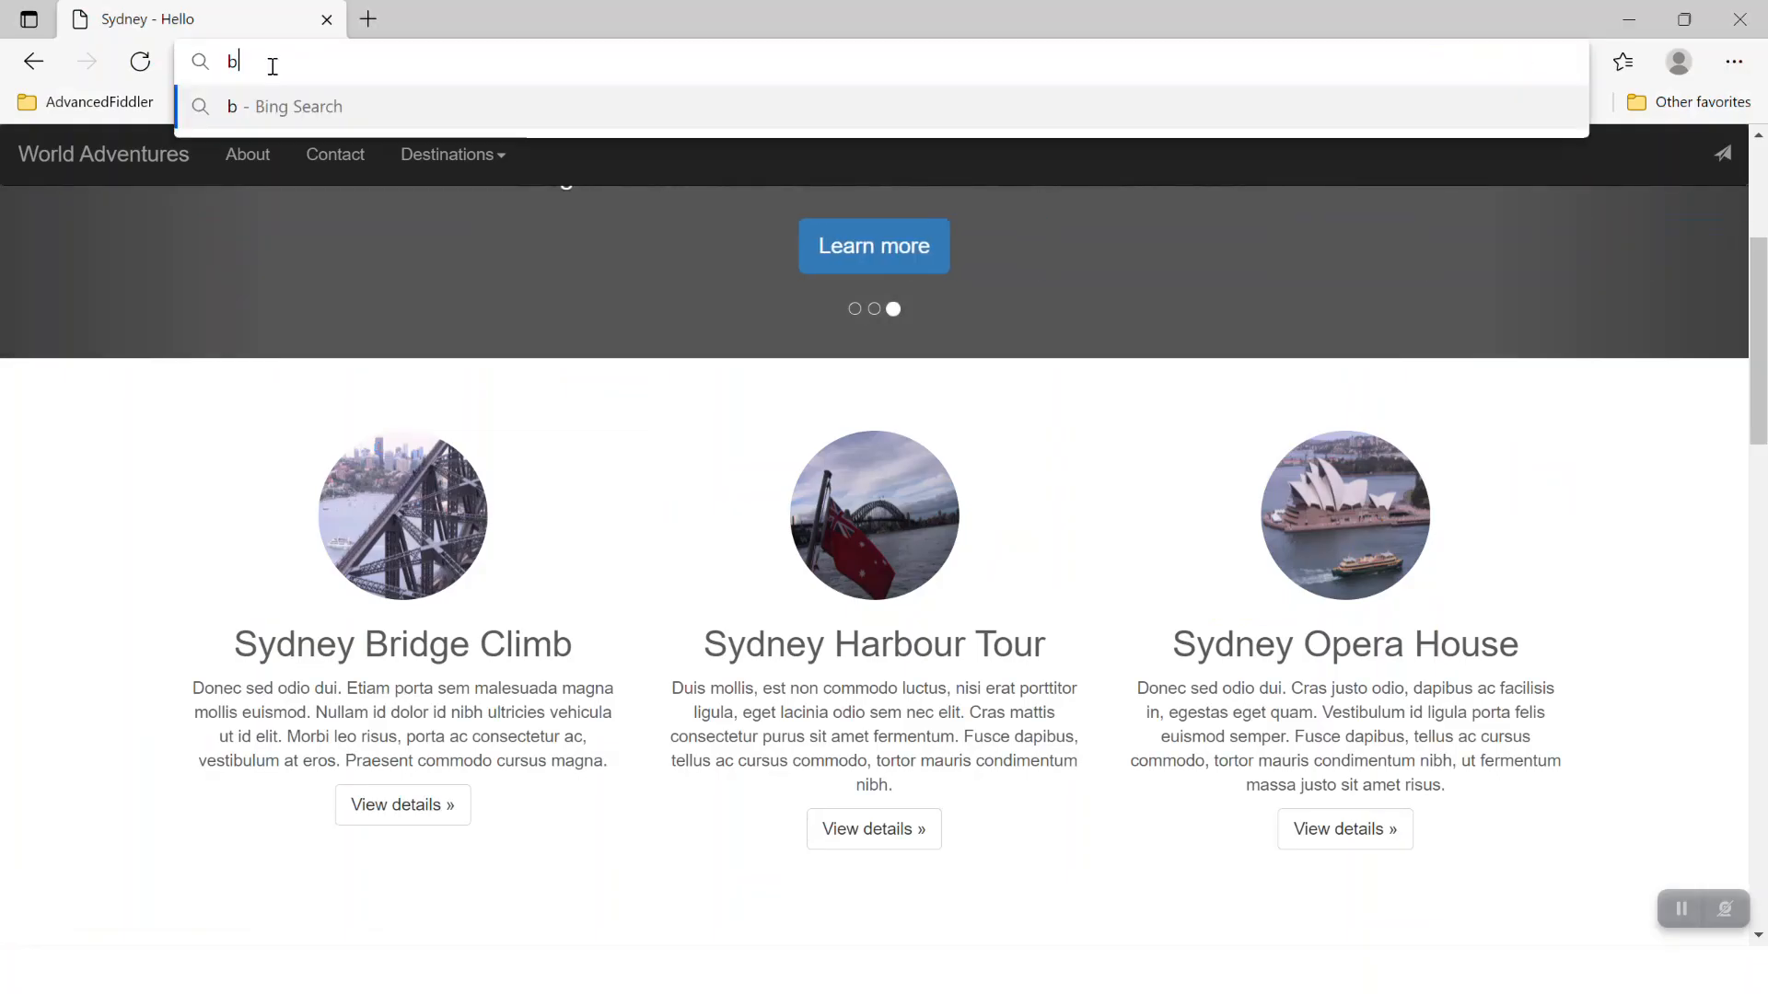
pyautogui.write('ing.com')
pyautogui.press('Return')
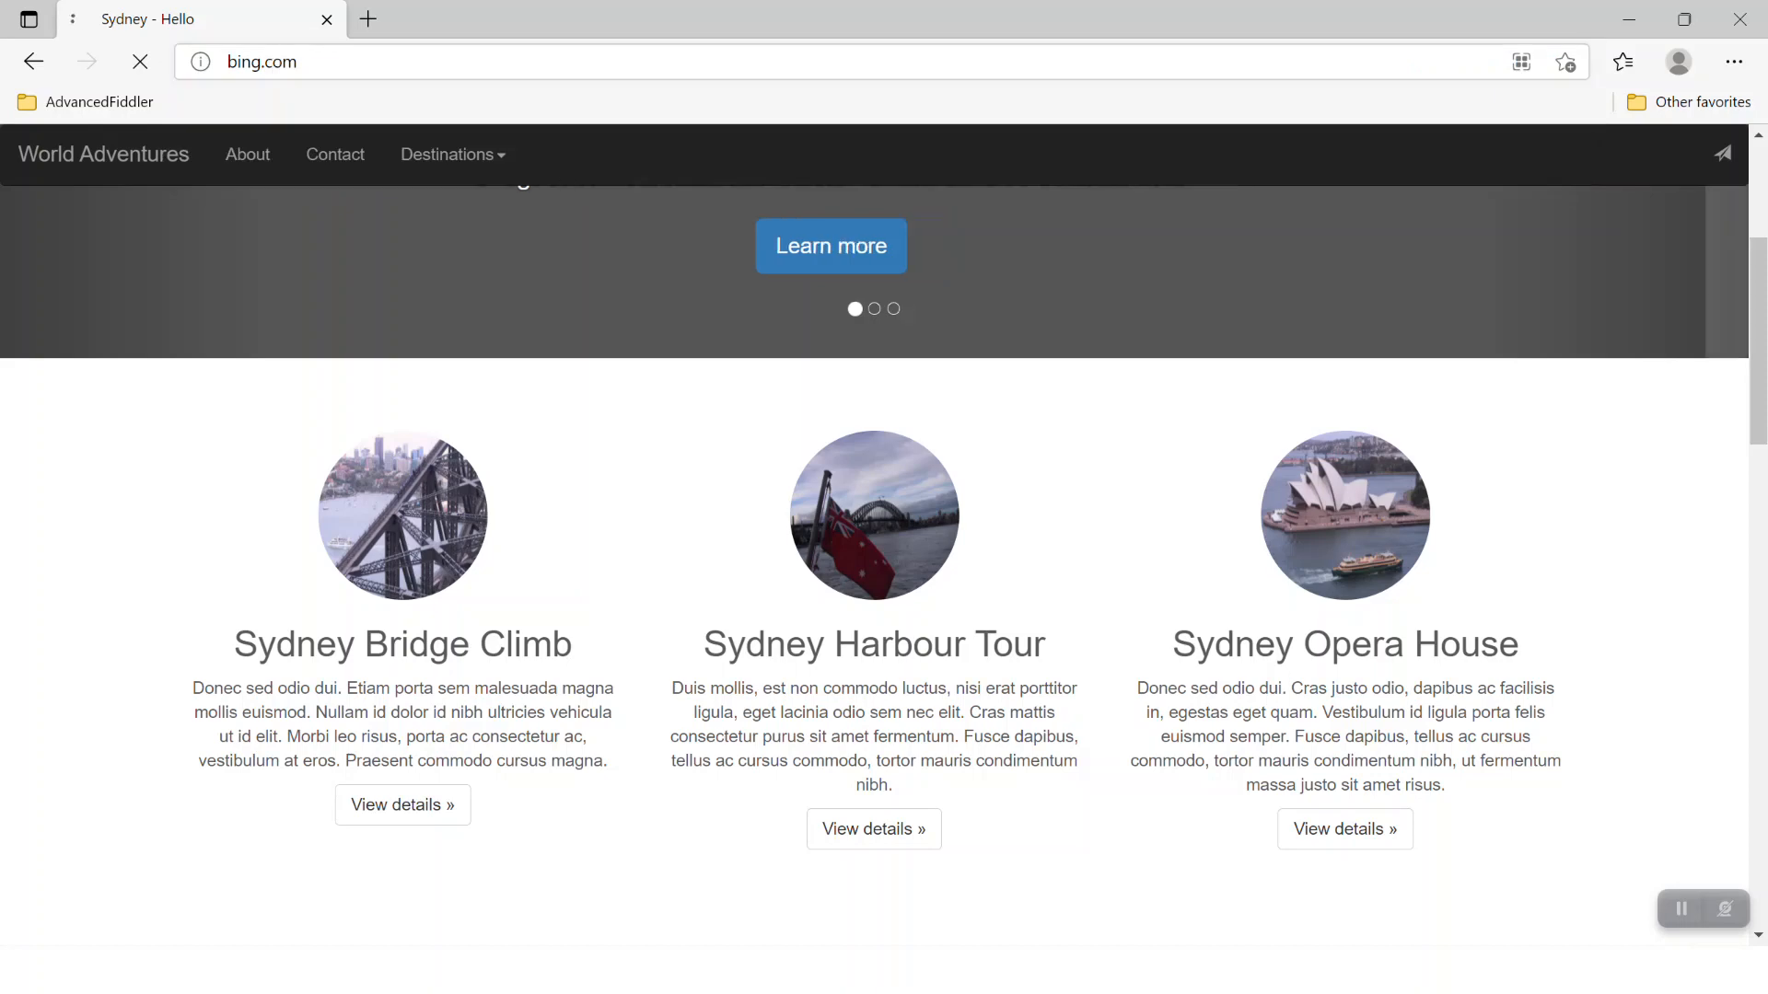
# Switch to Fiddler and remove the business.bing.com sessions with the QuickExec command rh business.bing.com
pyautogui.hotkey('alt', 'Tab')
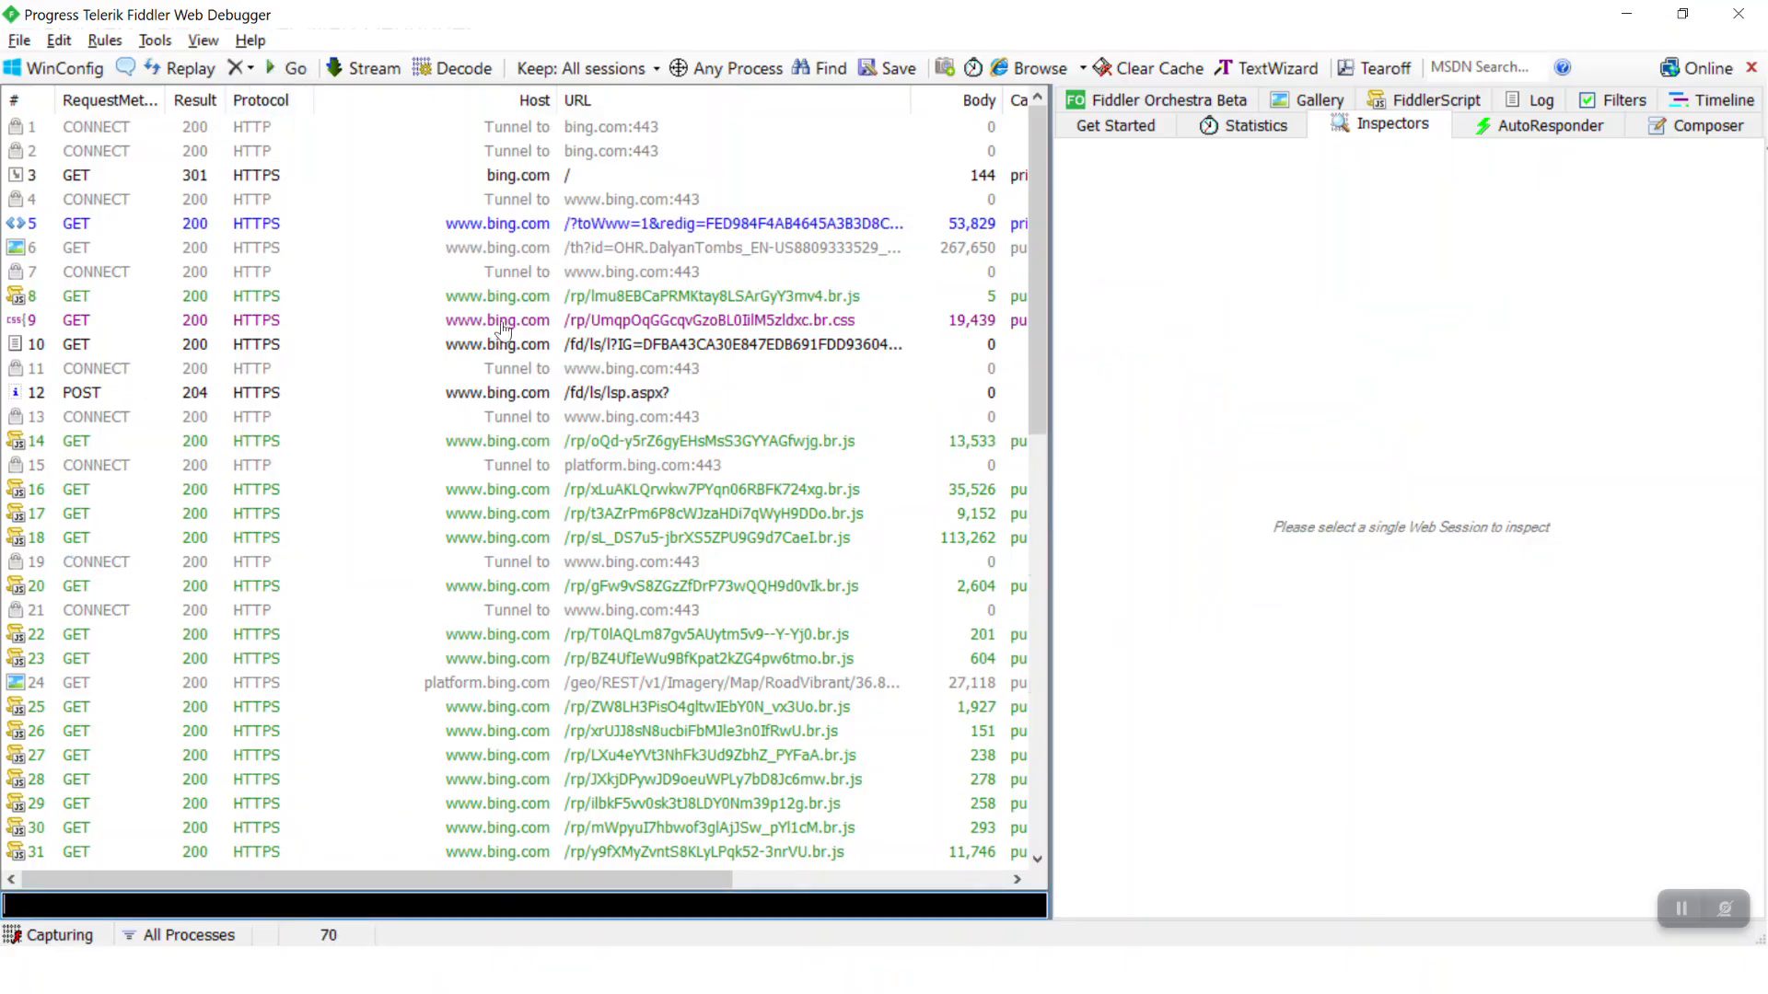
pyautogui.scroll(-4, 513, 552)
pyautogui.scroll(-15, 513, 666)
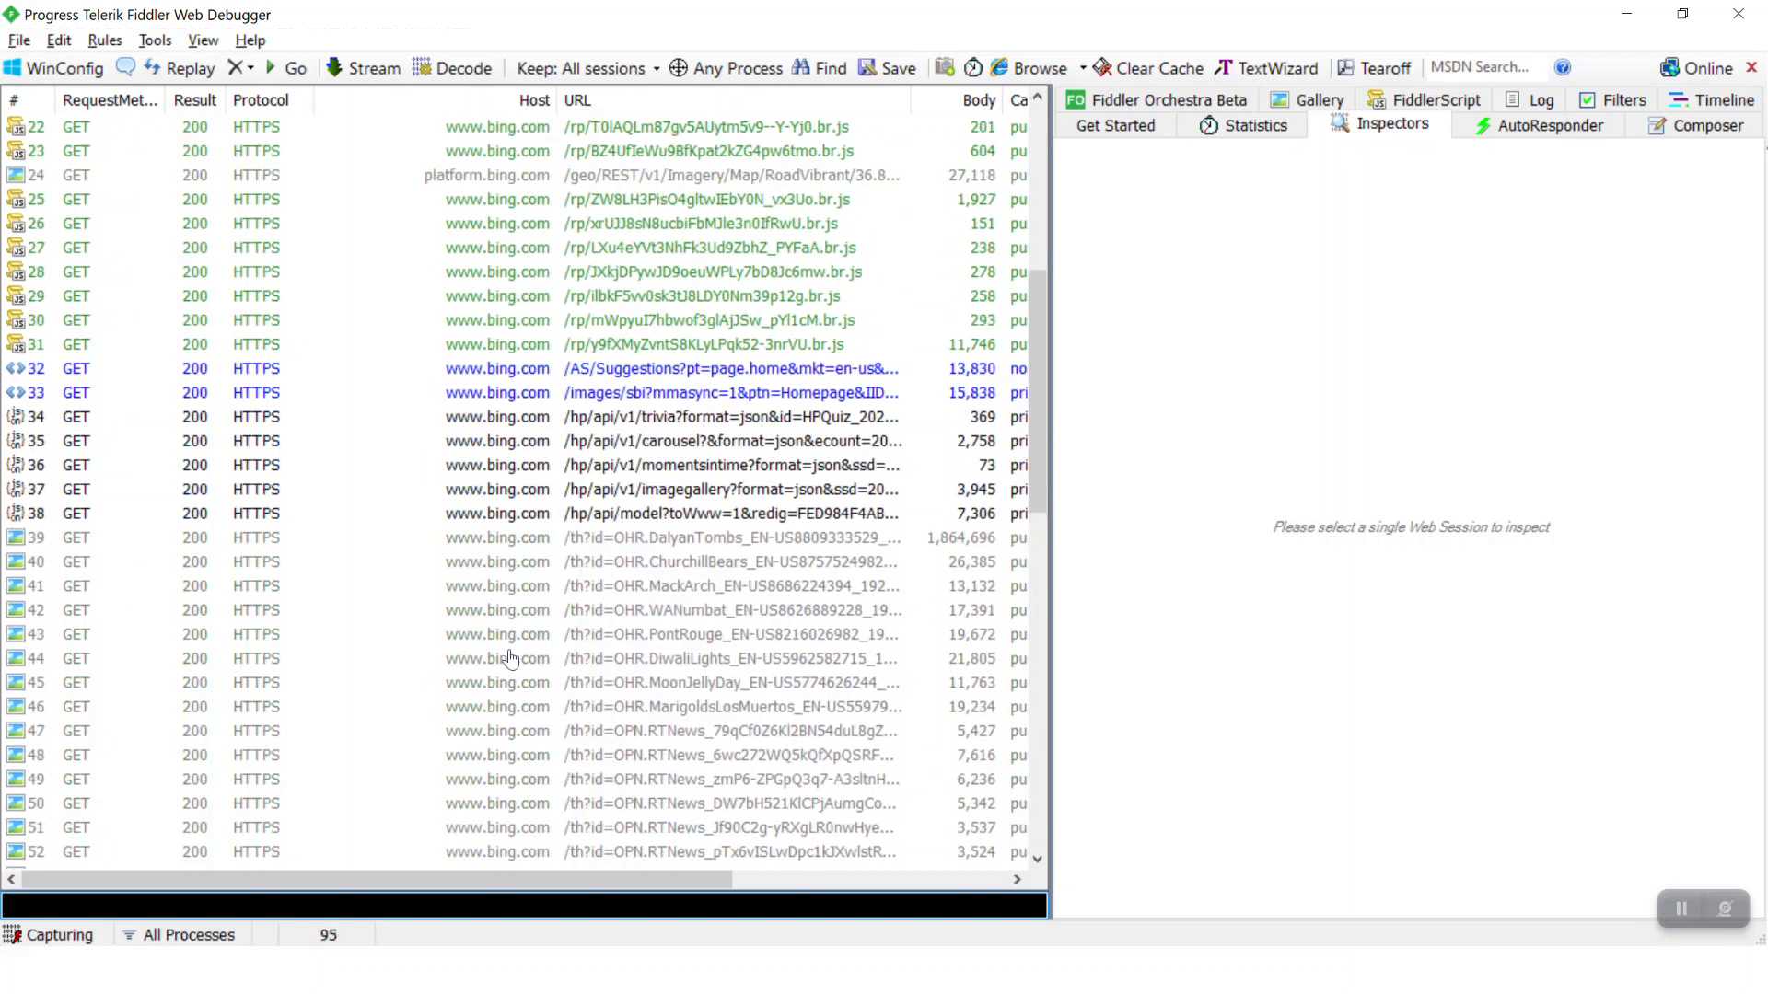
pyautogui.scroll(-3, 519, 796)
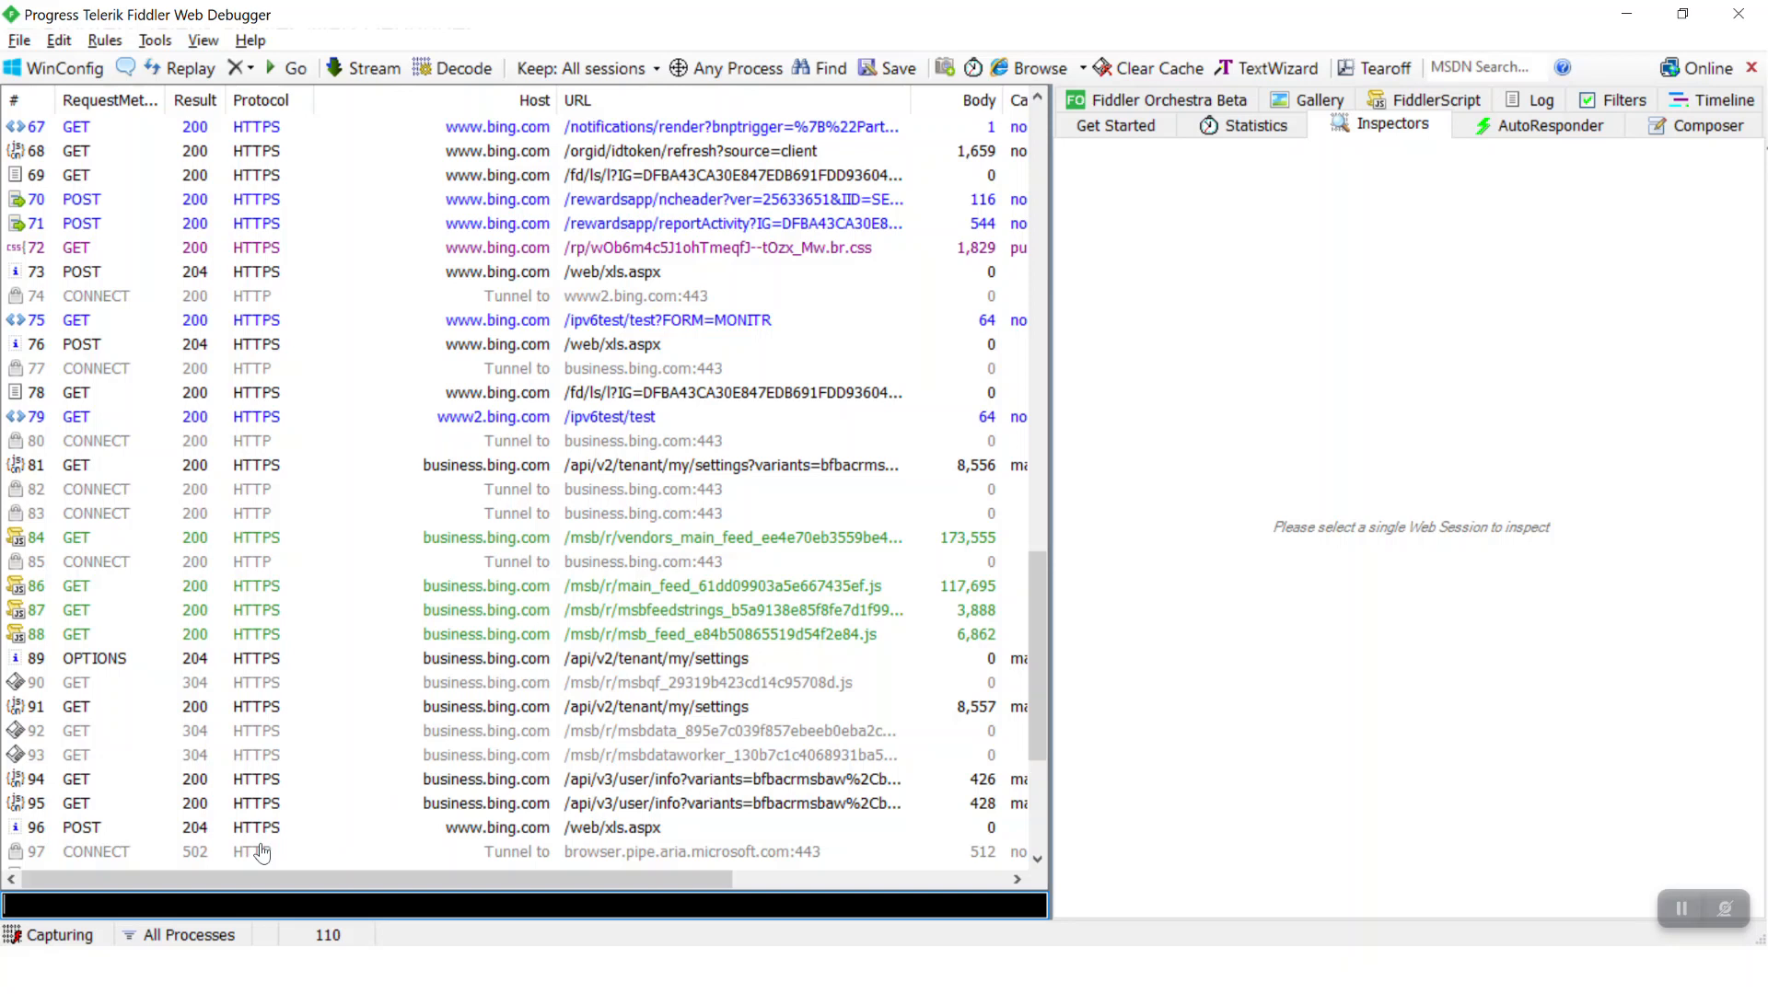
pyautogui.click(199, 892)
pyautogui.write('rh business.bing.com')
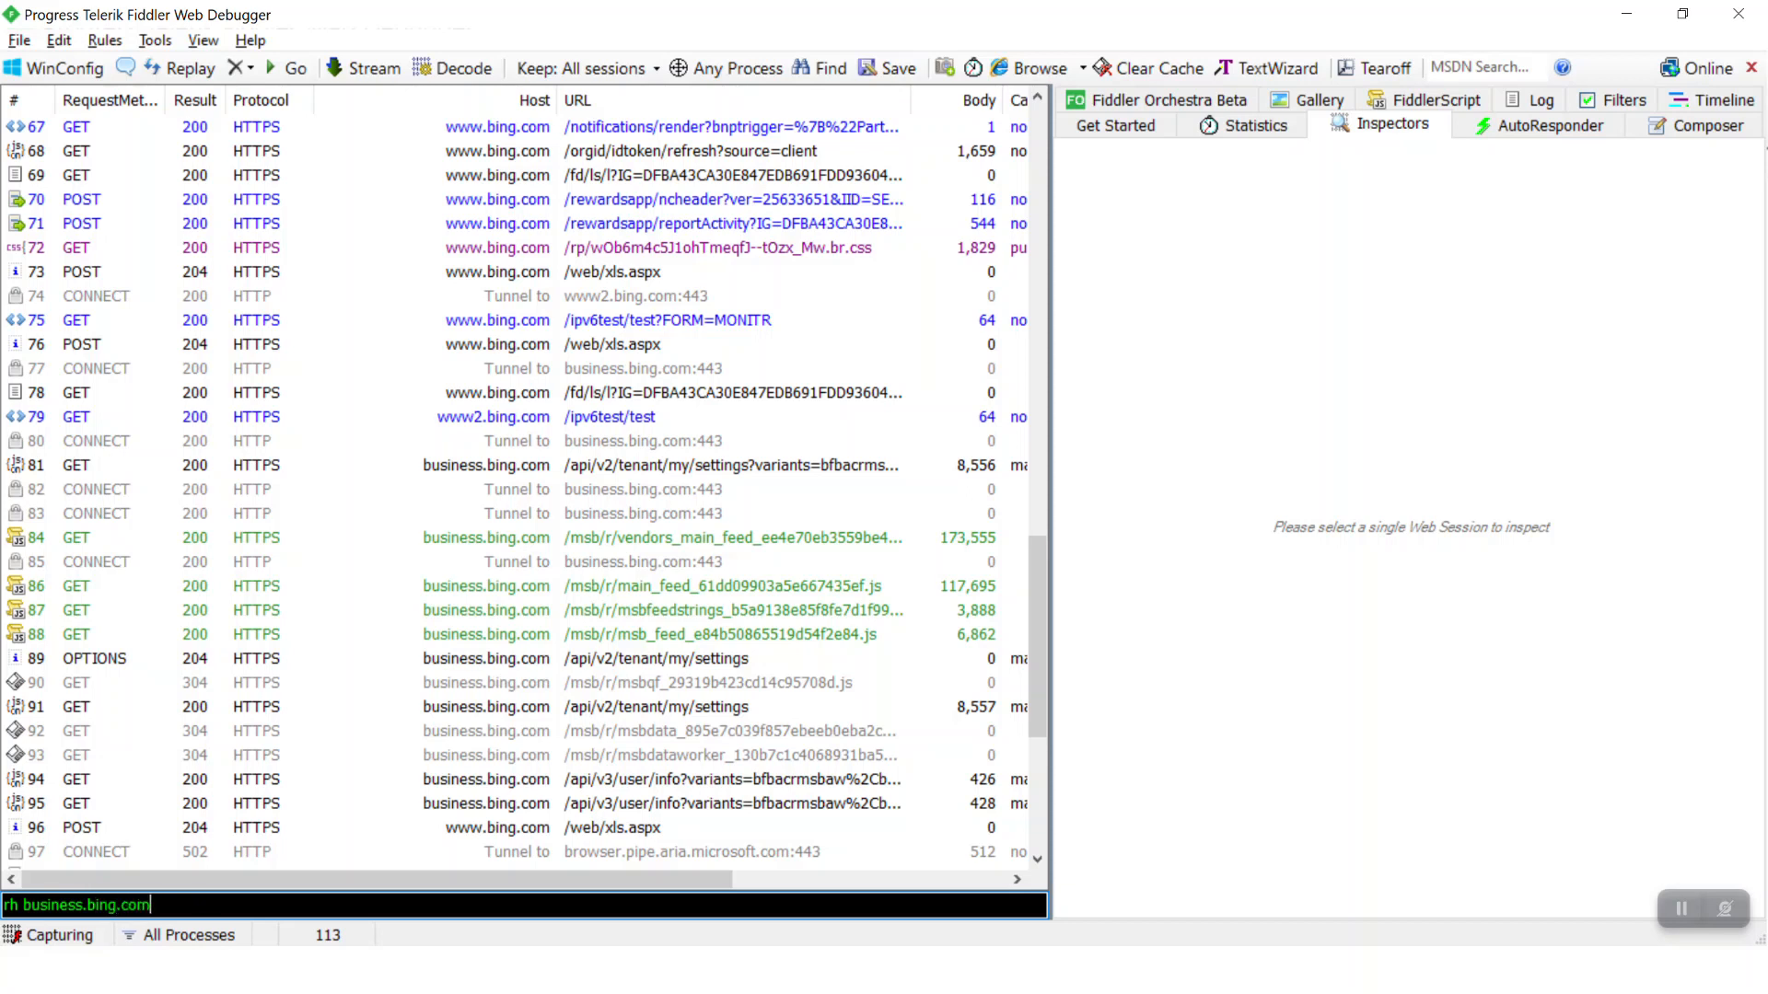
pyautogui.press('Return')
pyautogui.press('Return')
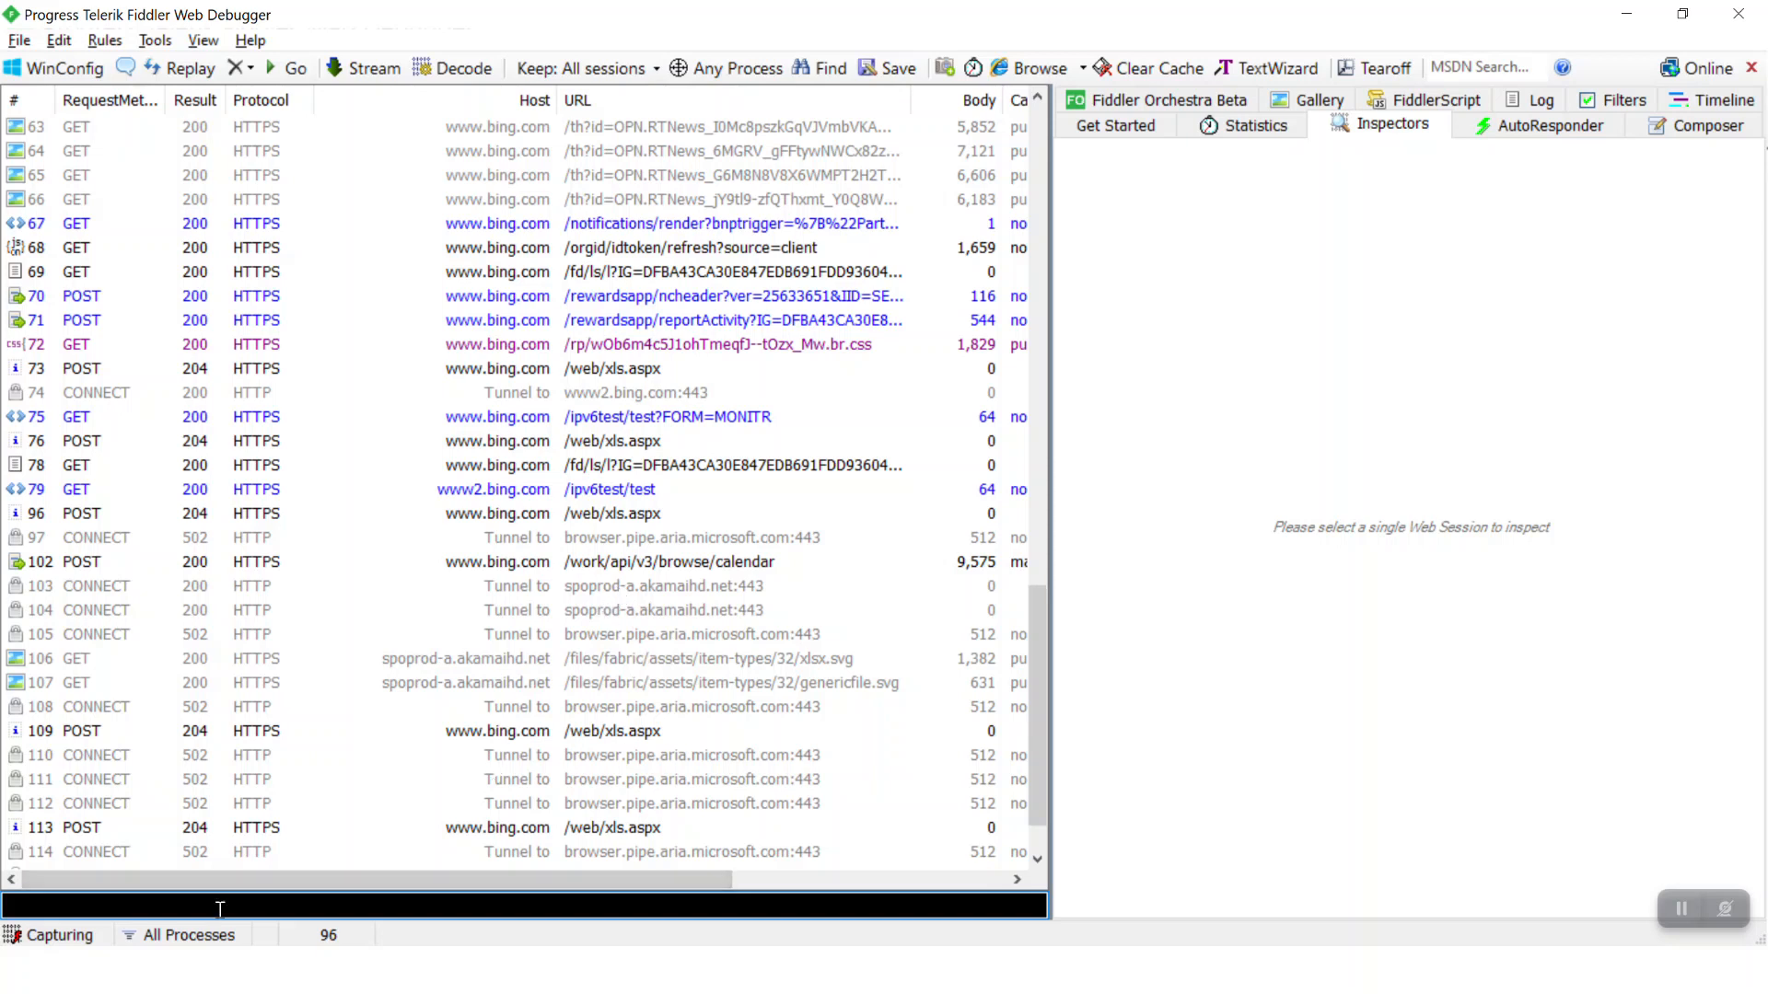
# Switch to the PowerPoint slide show and advance to the Fiddler Extensions slide
pyautogui.hotkey('alt', 'Tab')
pyautogui.hotkey('alt', 'Tab')
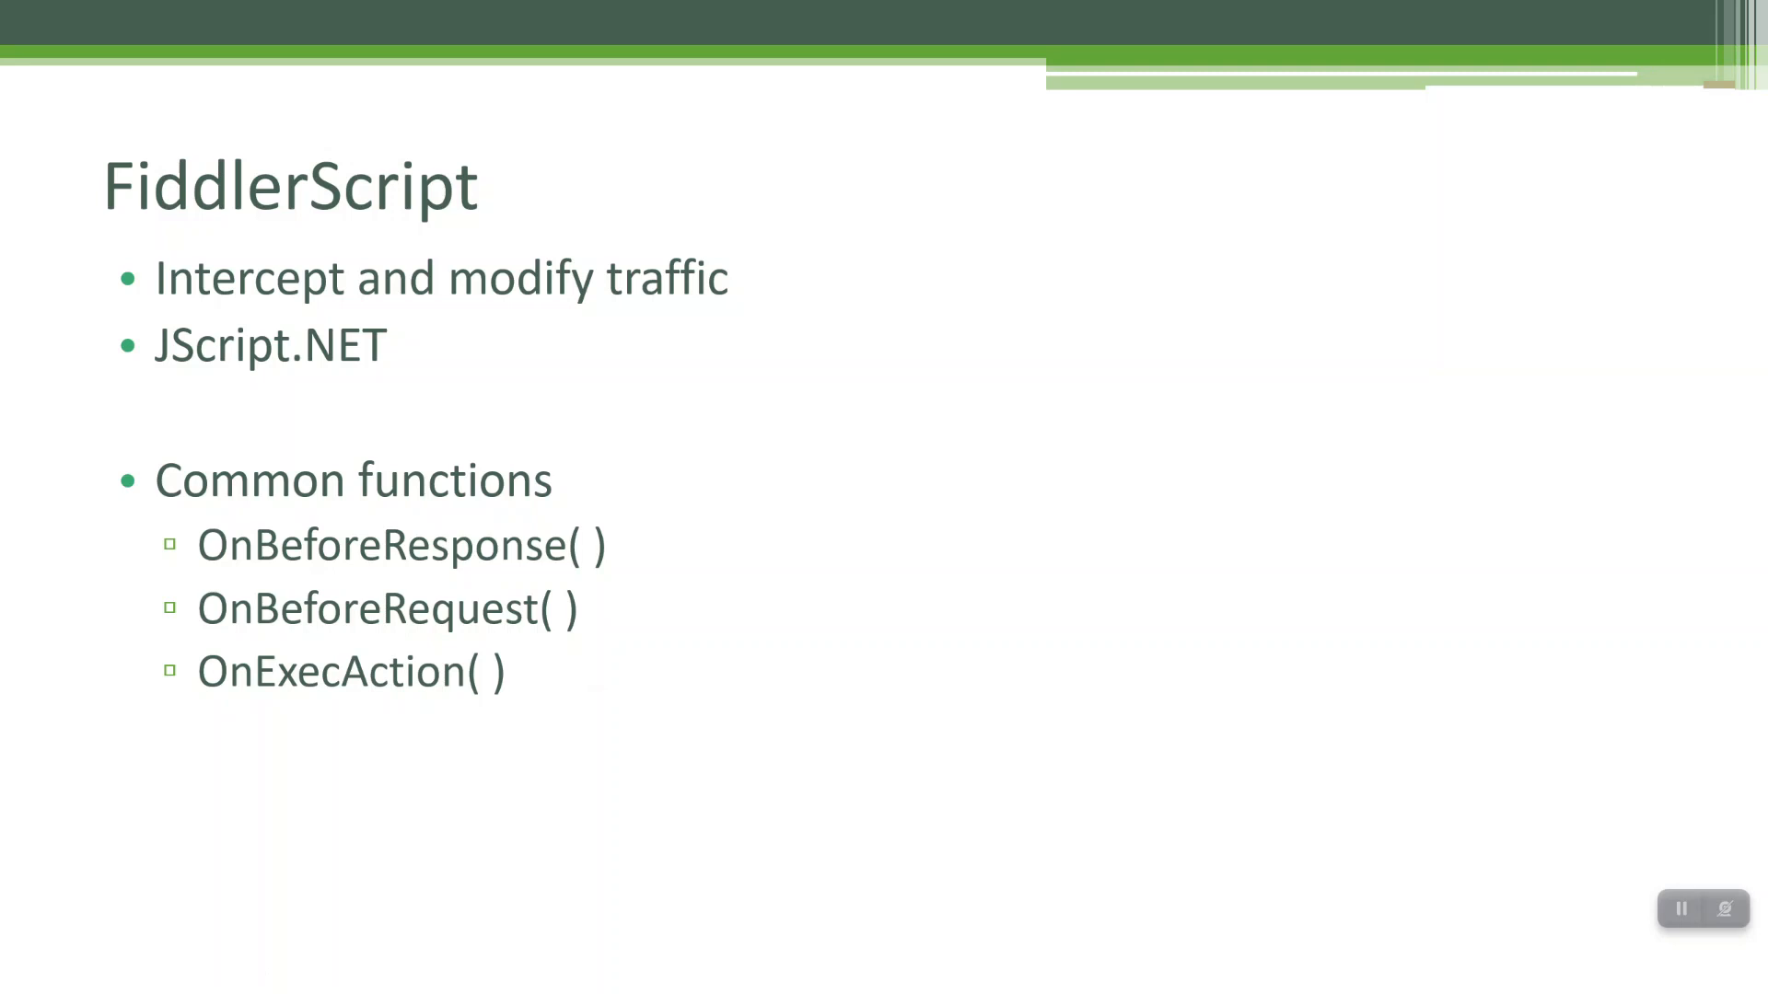
pyautogui.hotkey('alt', 'Tab')
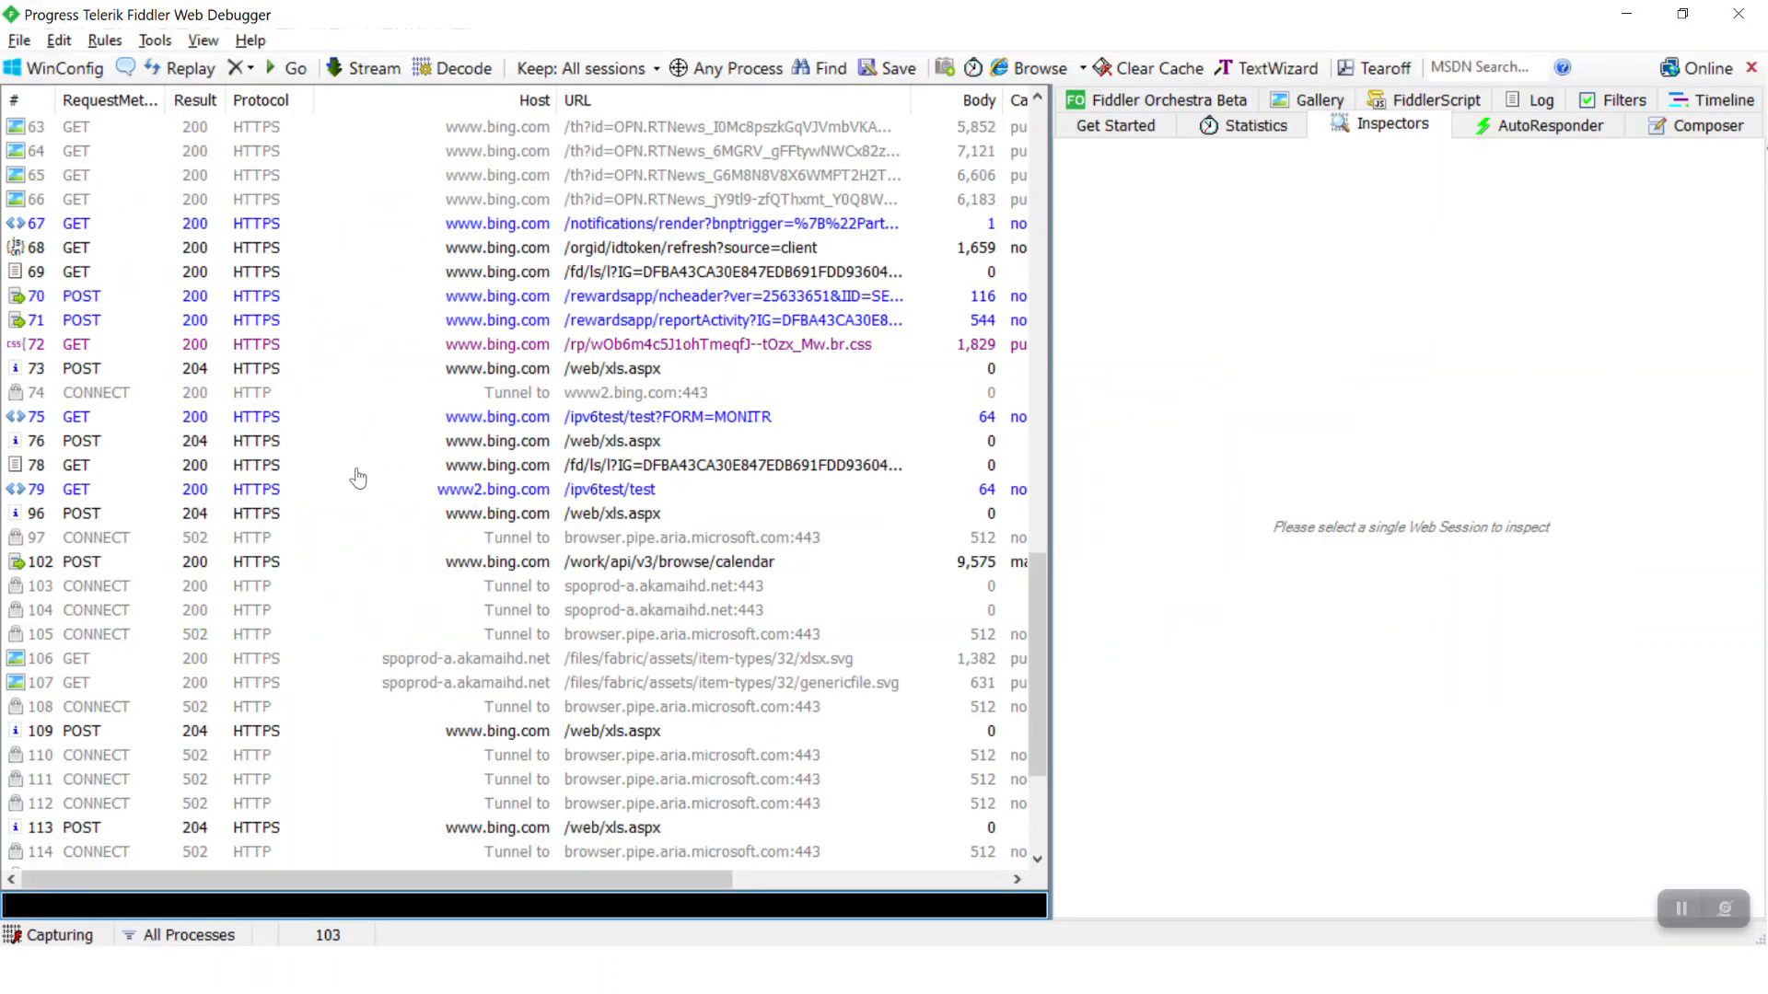
pyautogui.hotkey('alt', 'Tab')
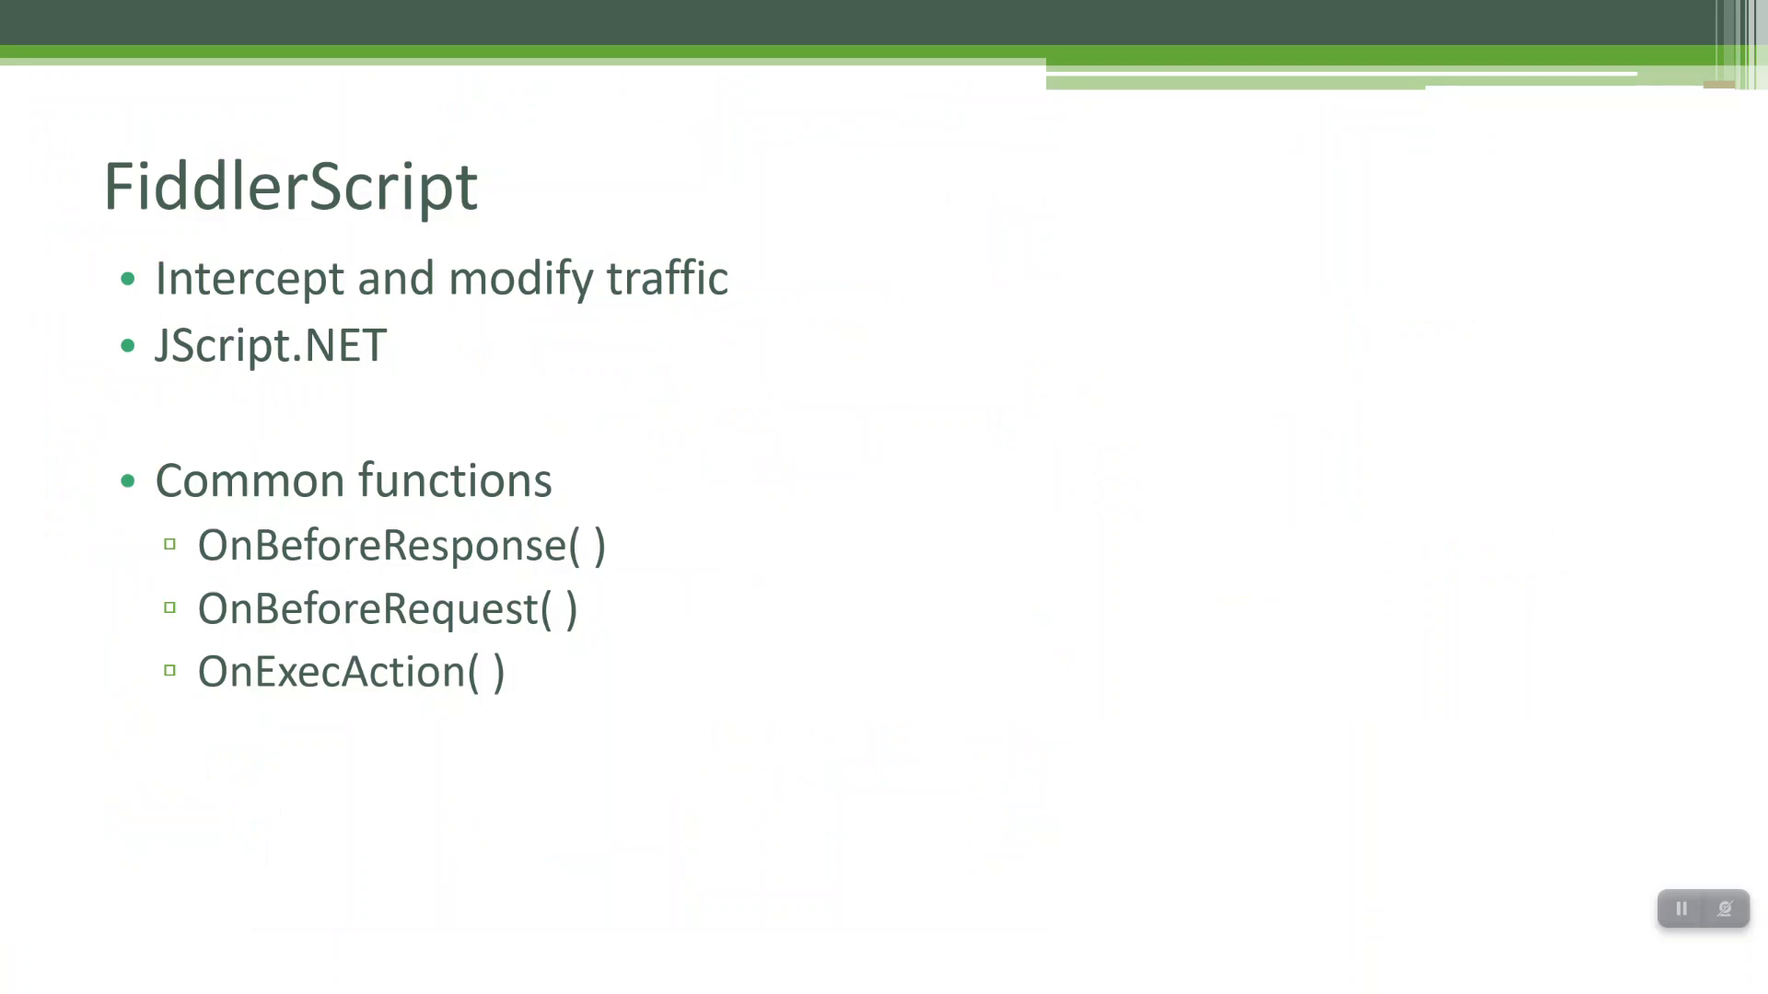
pyautogui.press('Right')
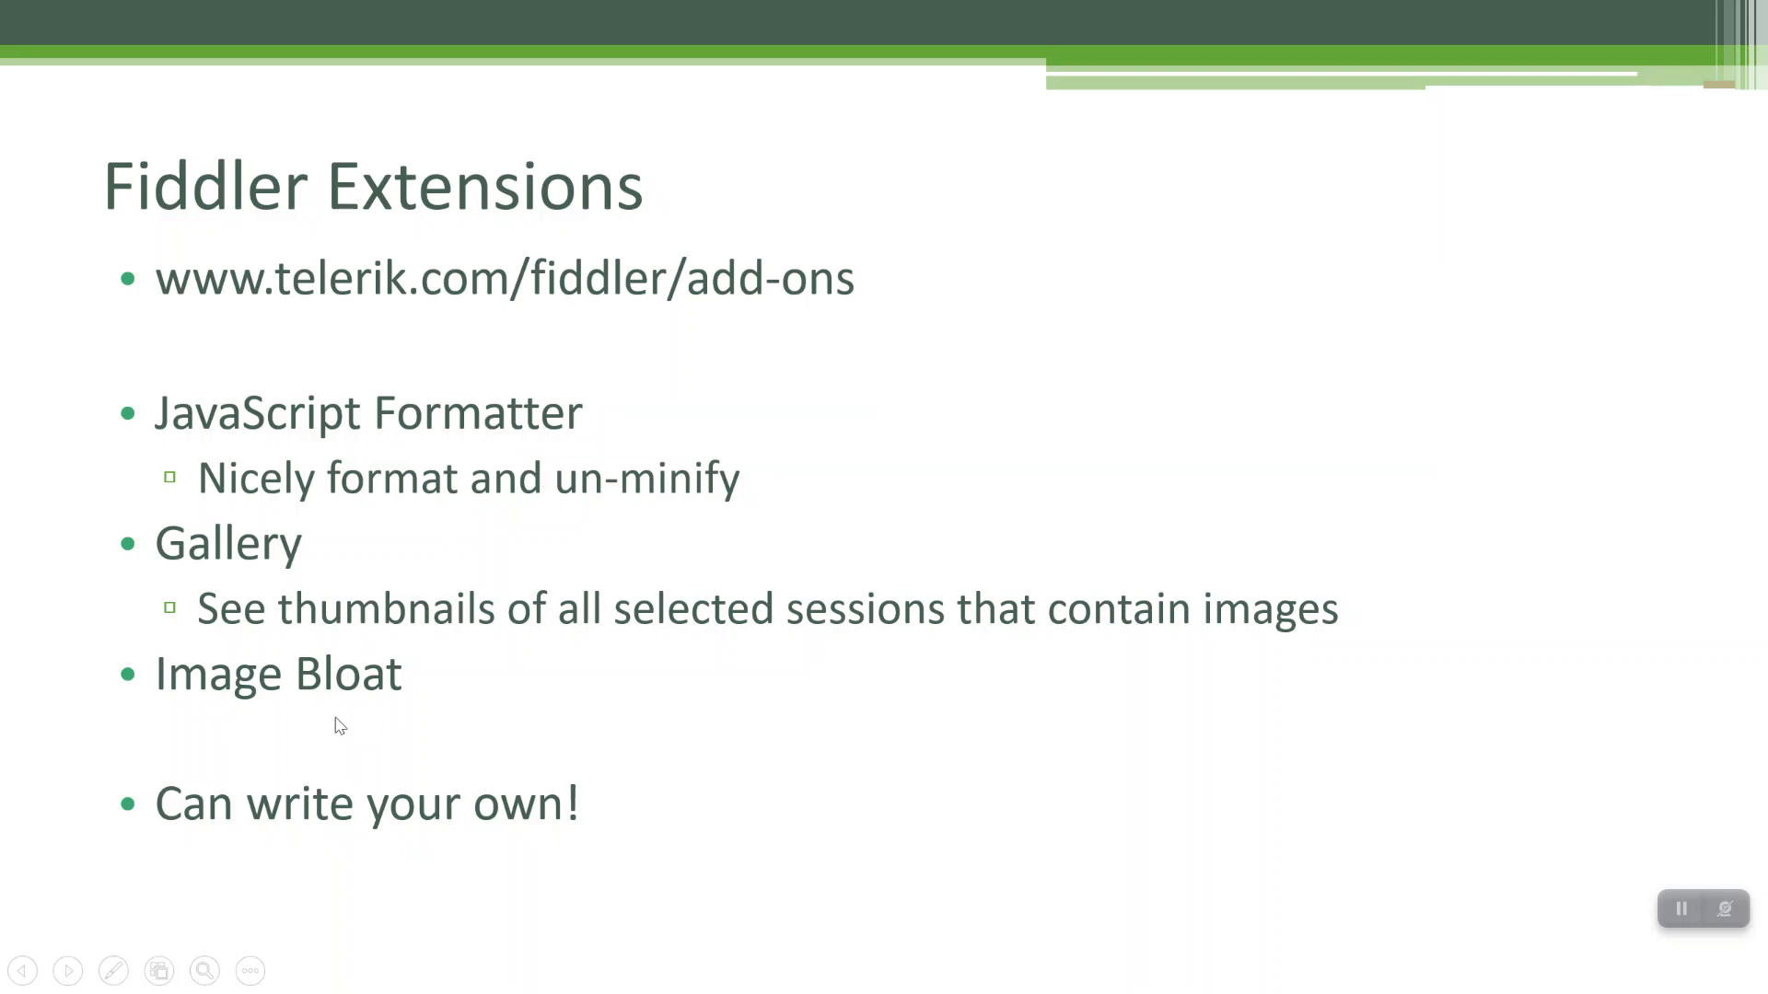
# Return to Fiddler and remove all captured sessions
pyautogui.hotkey('alt', 'Tab')
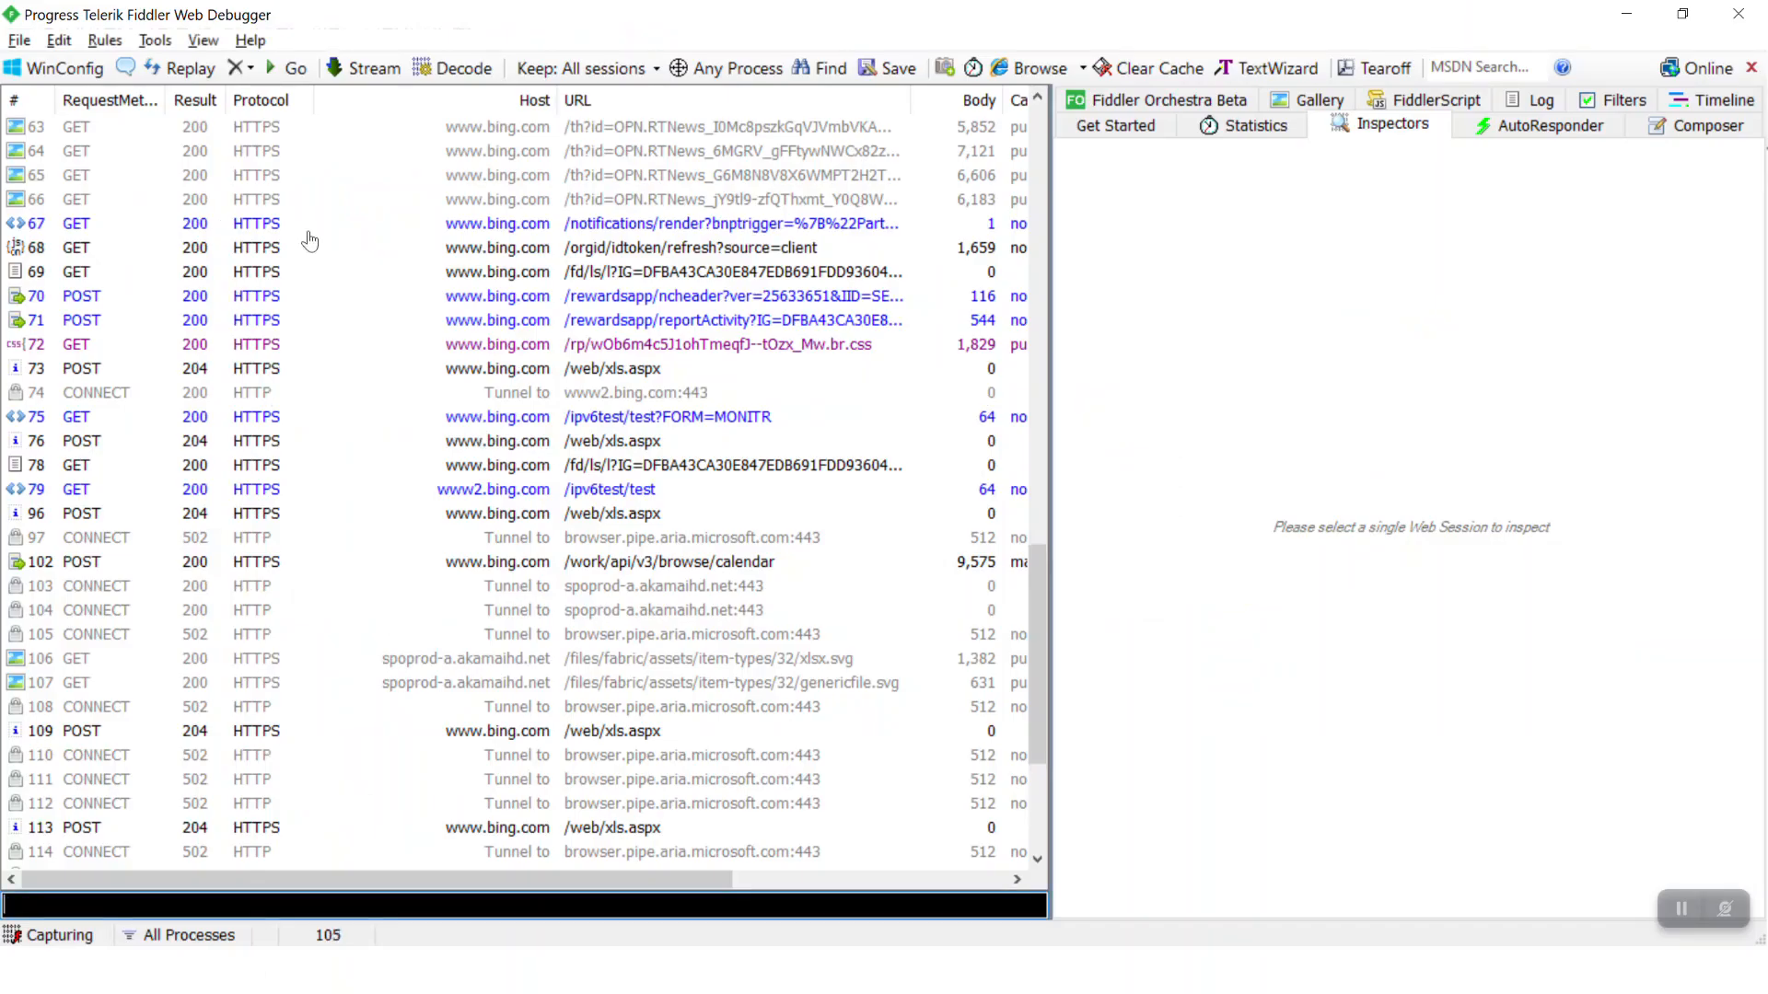
pyautogui.click(249, 69)
pyautogui.click(277, 97)
# Switch to Edge and load the localhost:86 Sydney page from the AdvancedFiddler bookmarks
pyautogui.hotkey('alt', 'Tab')
pyautogui.hotkey('alt', 'Tab')
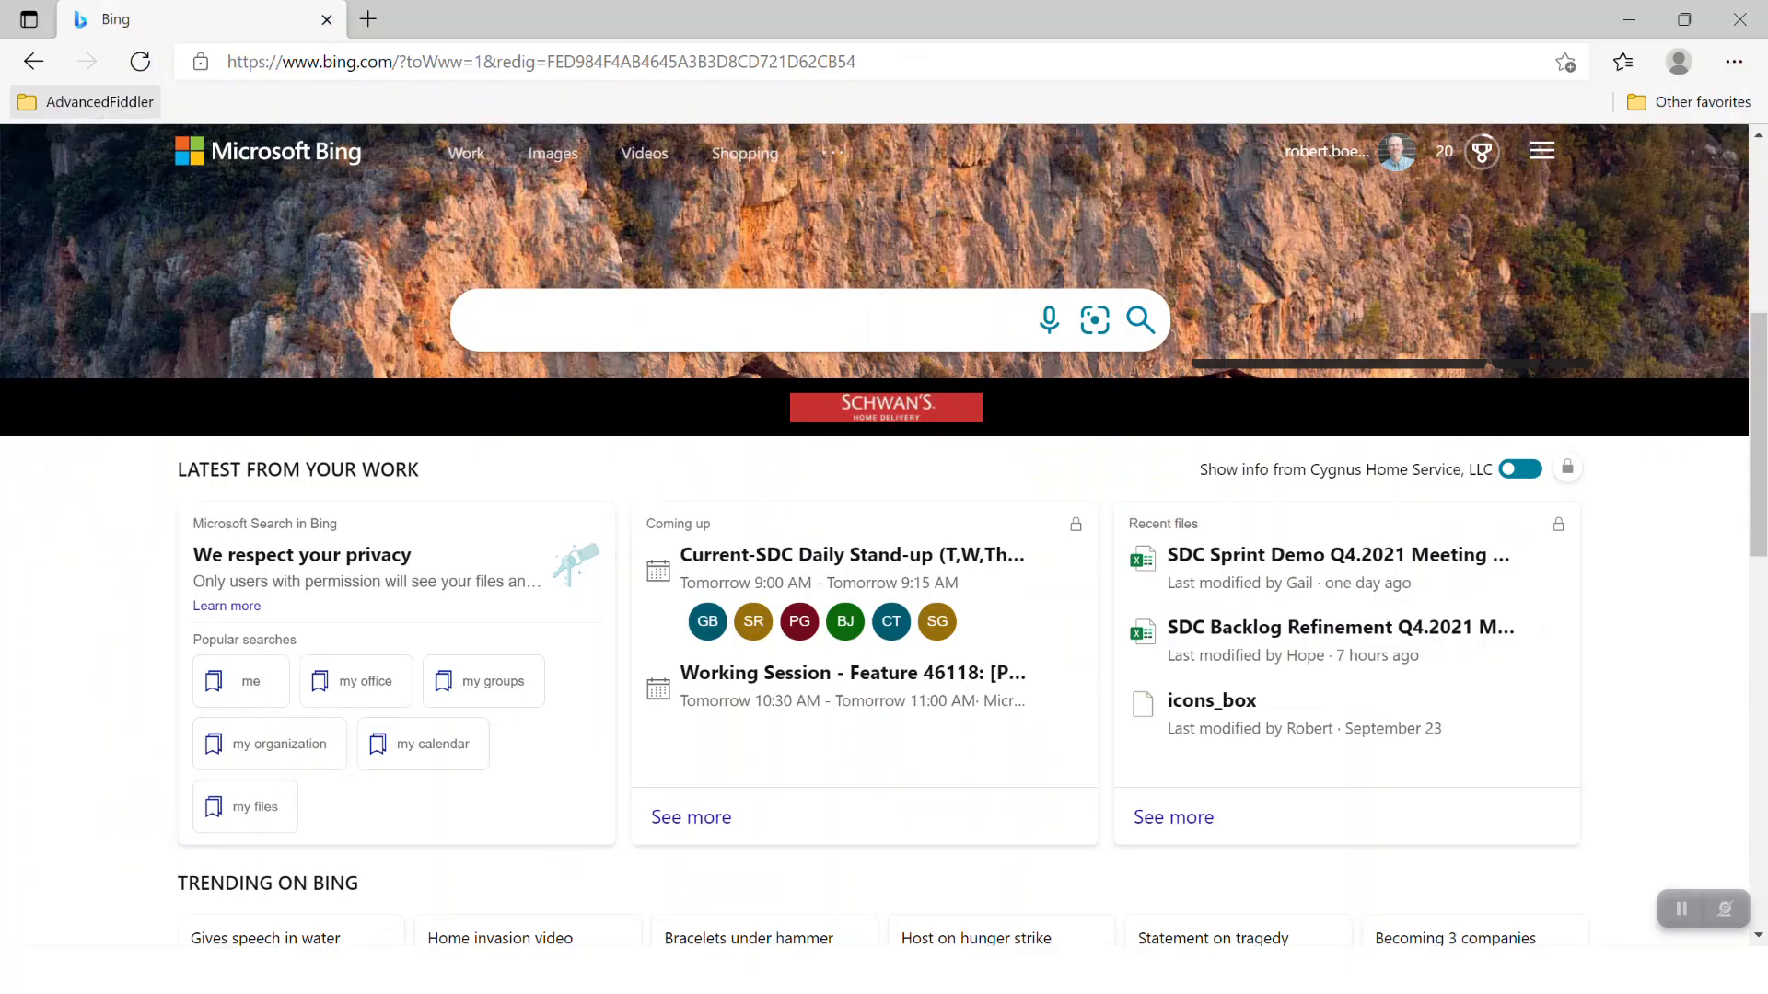
pyautogui.click(88, 101)
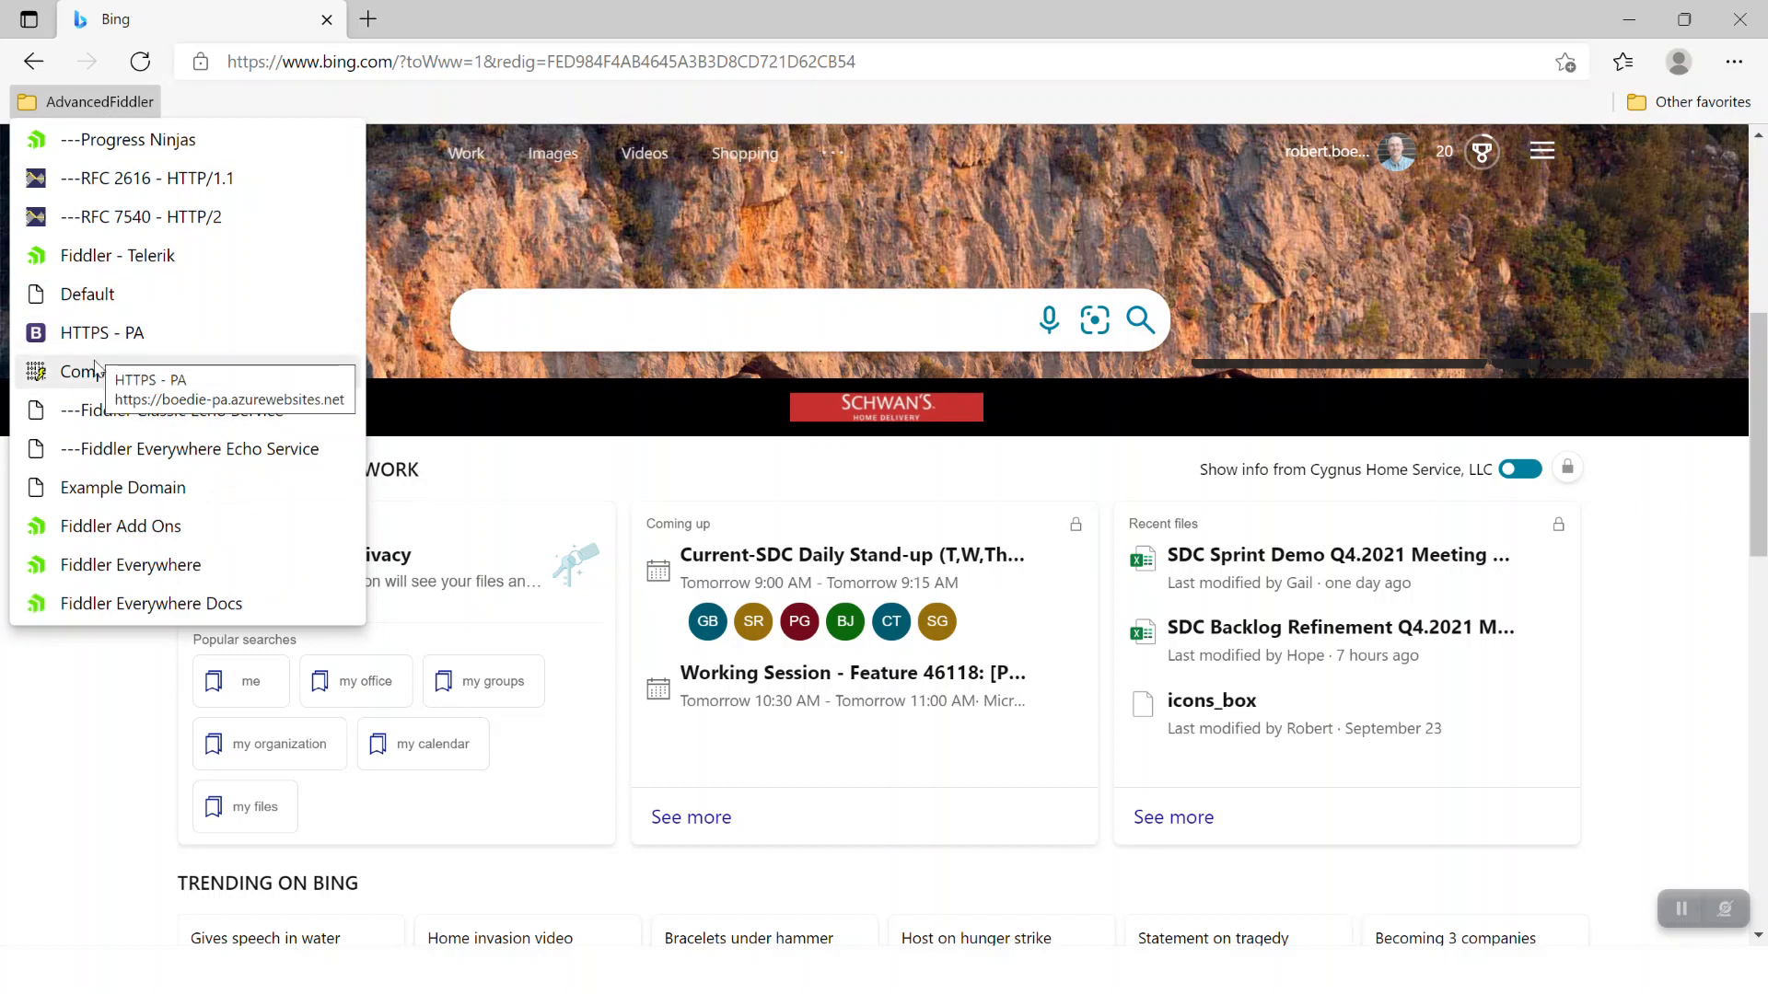
pyautogui.click(107, 317)
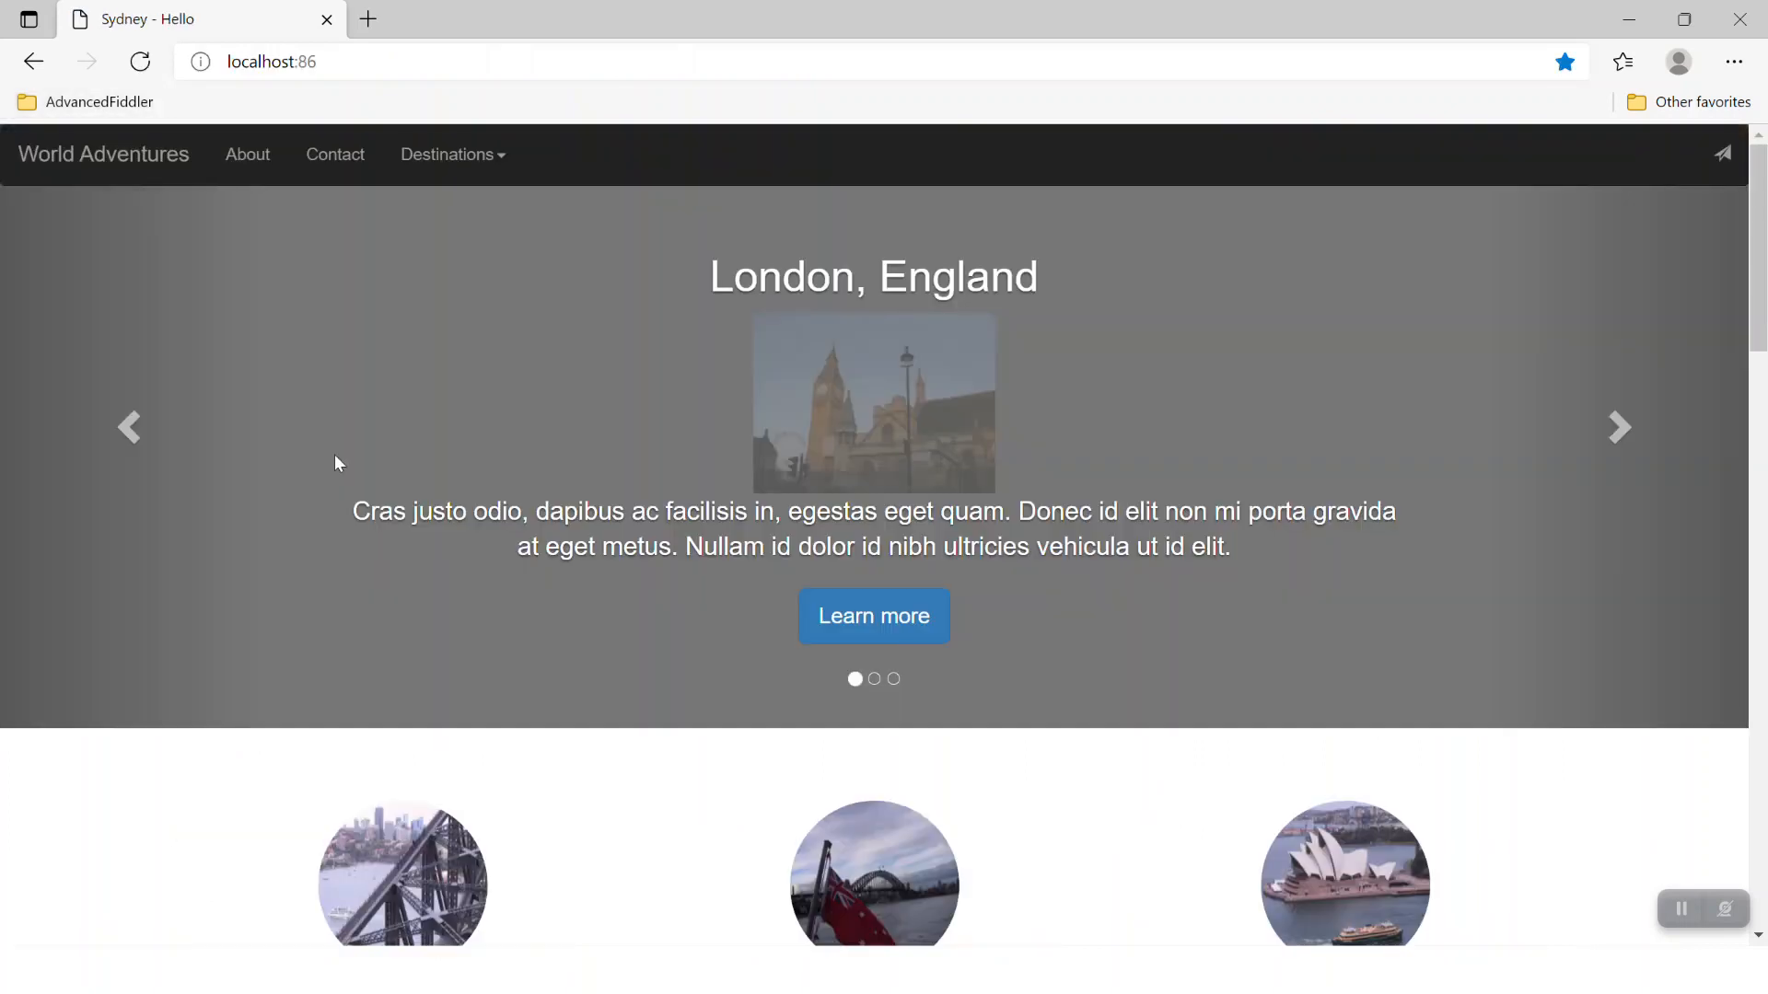
# Return to Fiddler, inspect the /js/jquery-3.2.1.min.js session and bring up the available traffic rules
pyautogui.hotkey('alt', 'Tab')
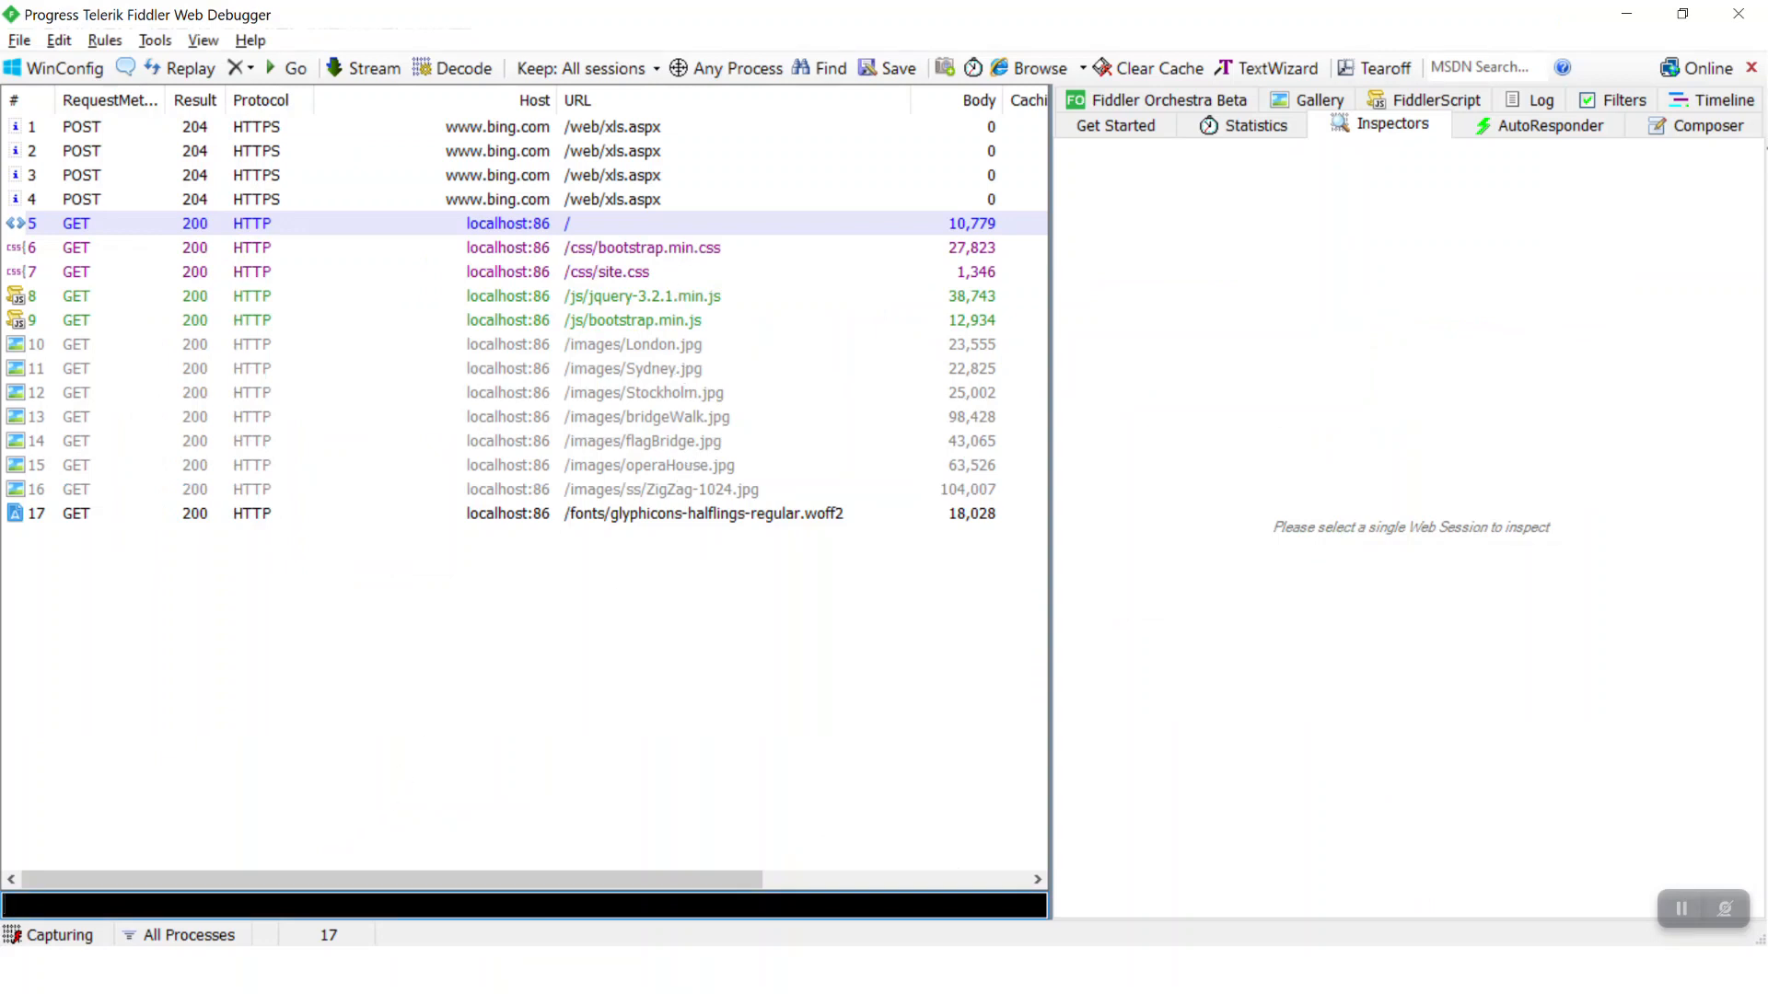
pyautogui.click(672, 298)
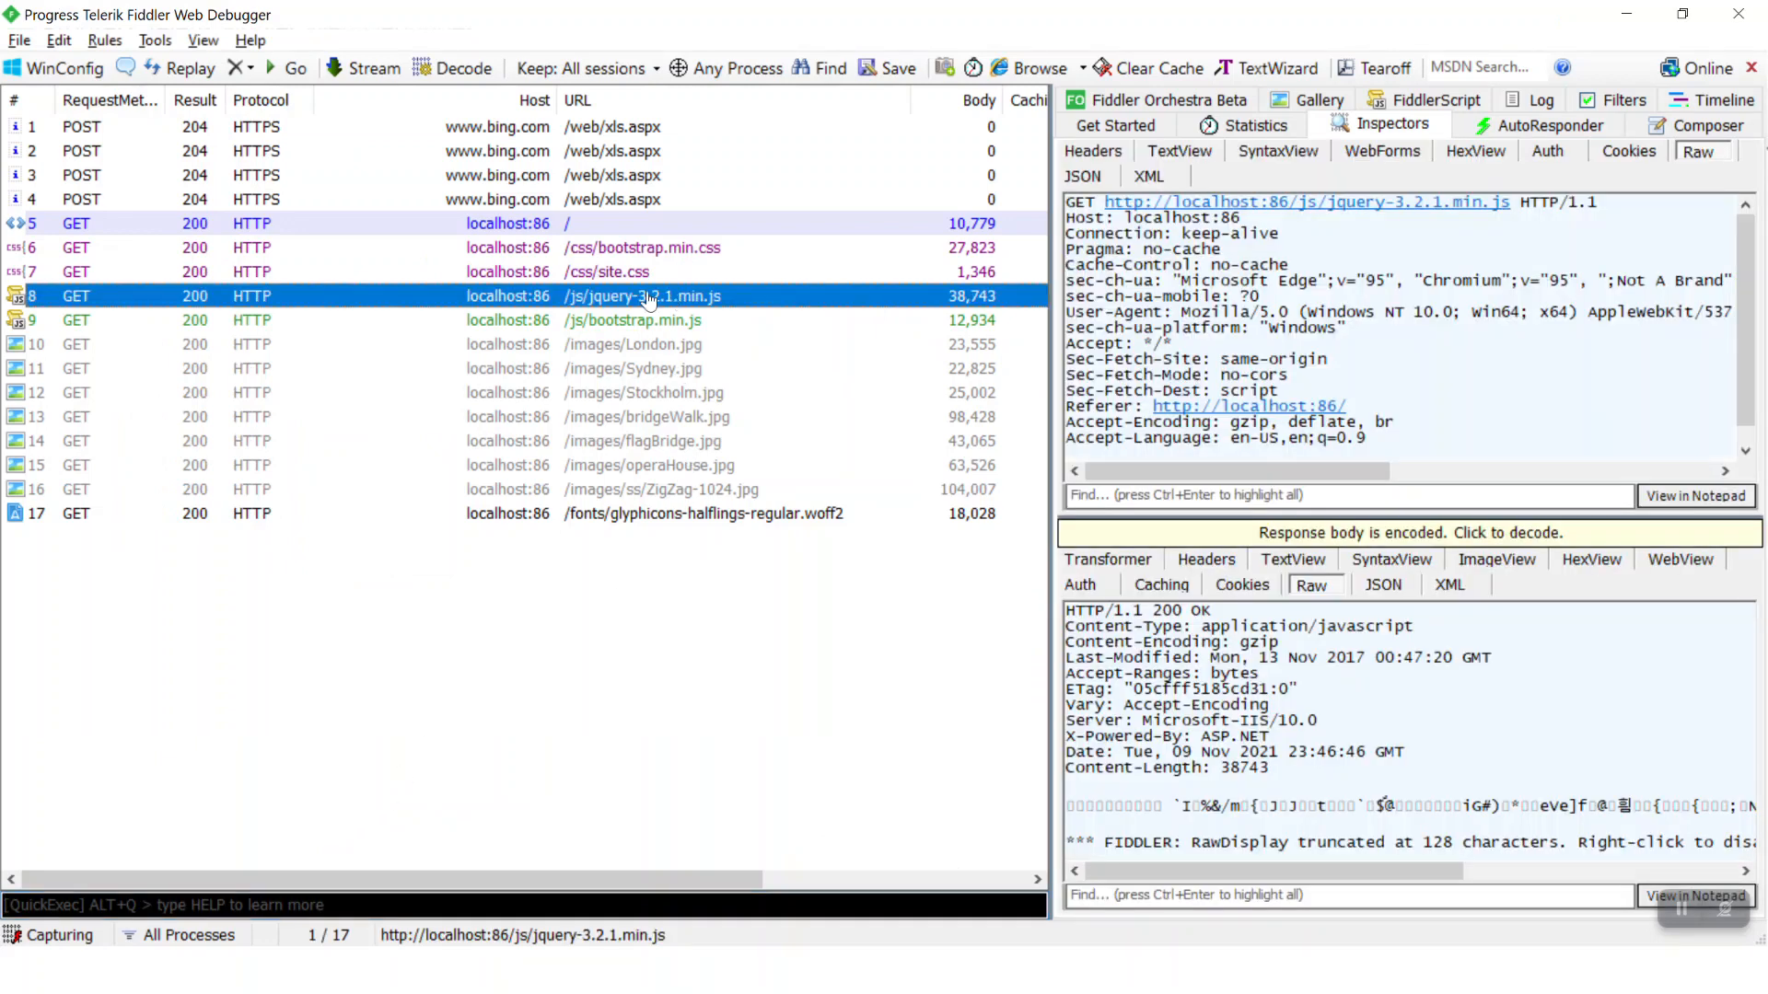
pyautogui.click(104, 40)
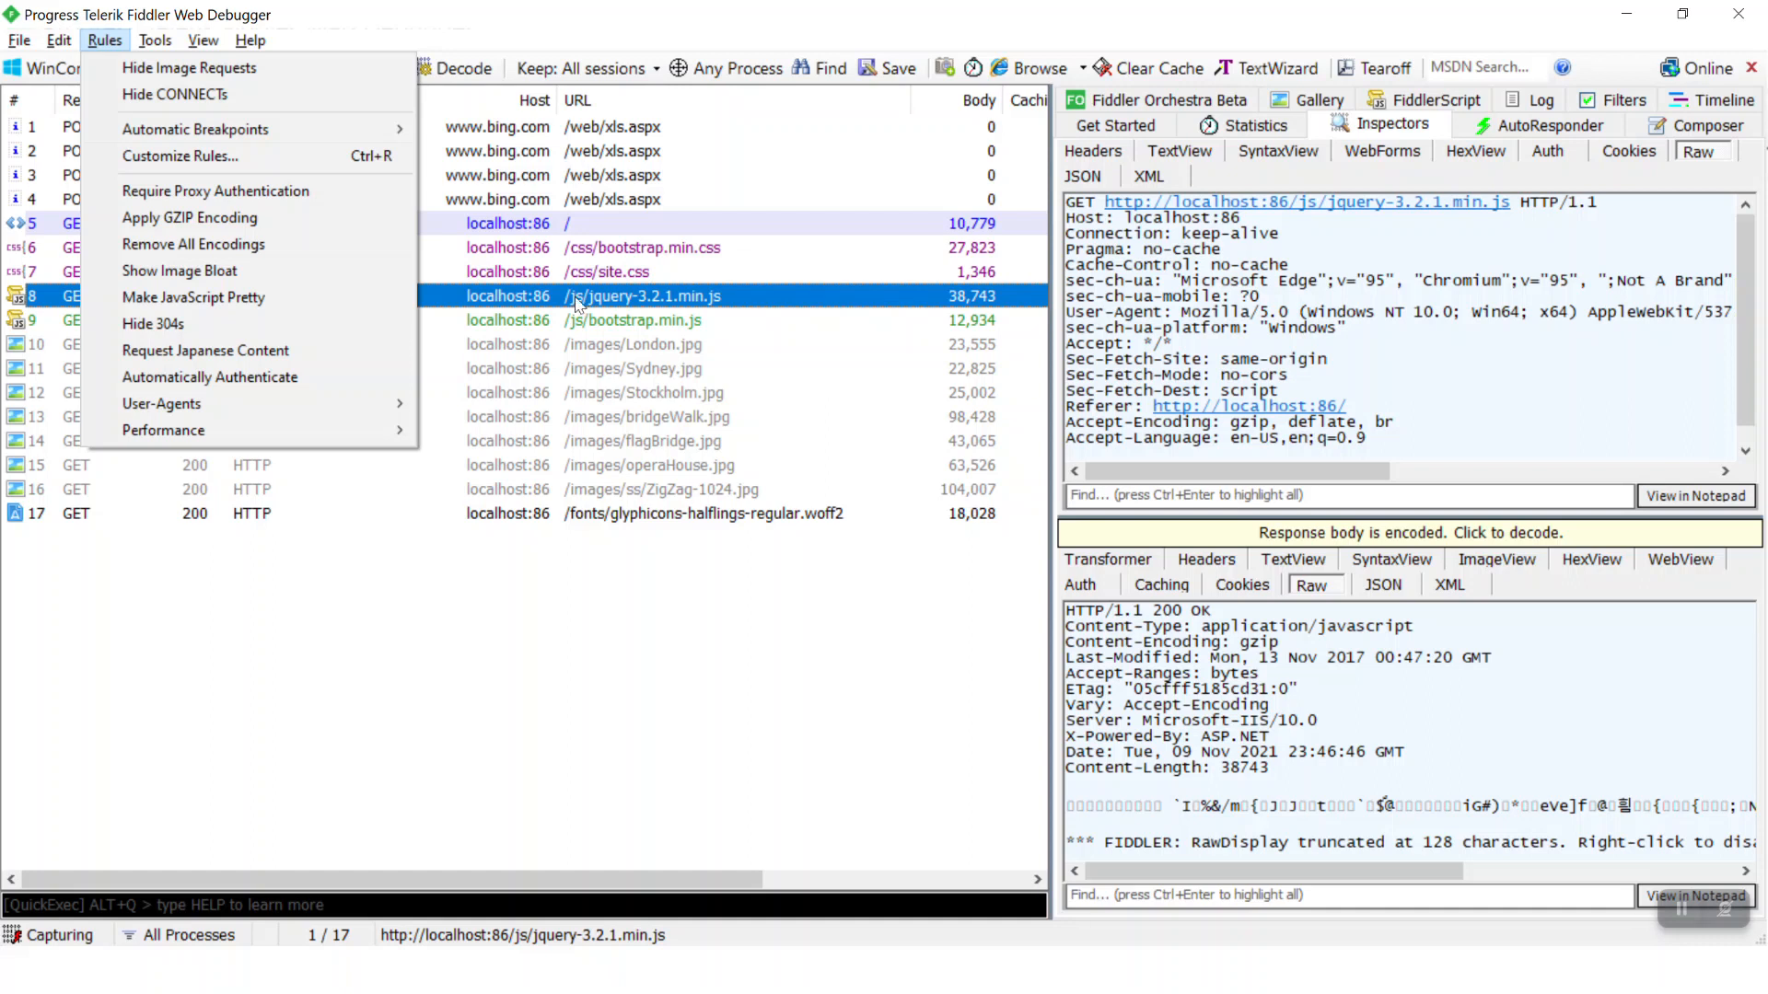
# In Edge's developer tools sources, open bootstrap.min.js from the DevTools js folder and highlight its minified code
pyautogui.hotkey('alt', 'Tab')
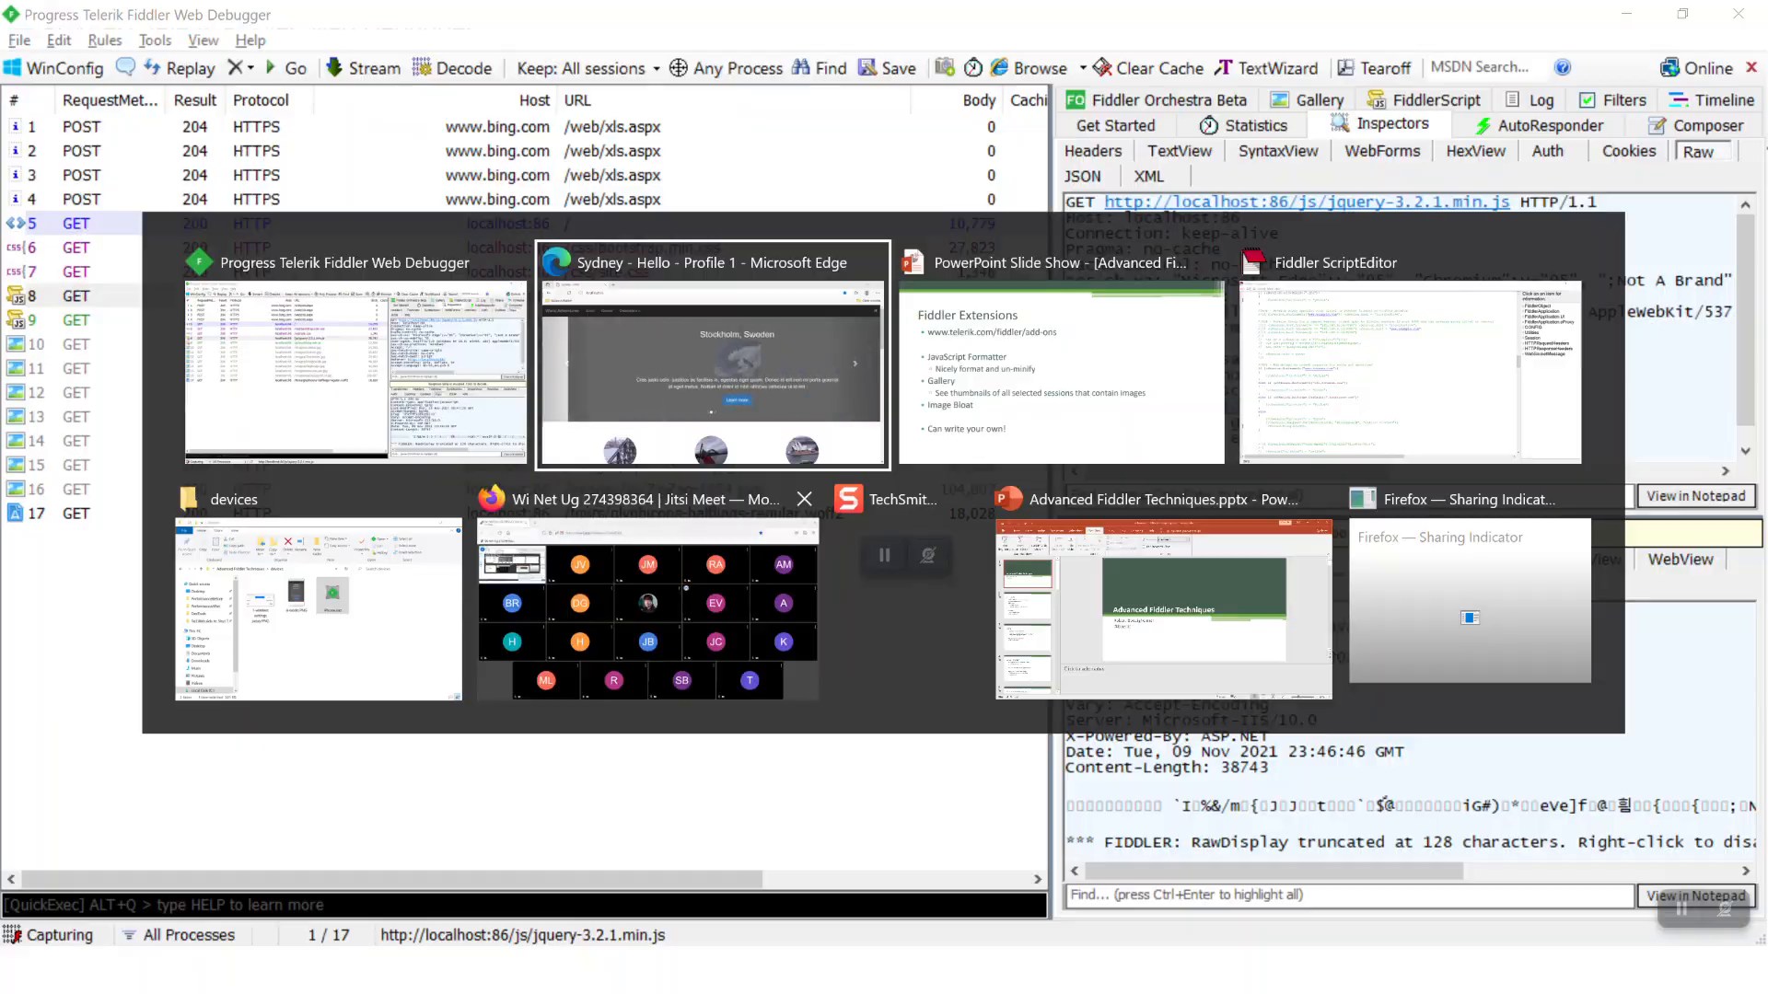
pyautogui.press('F12')
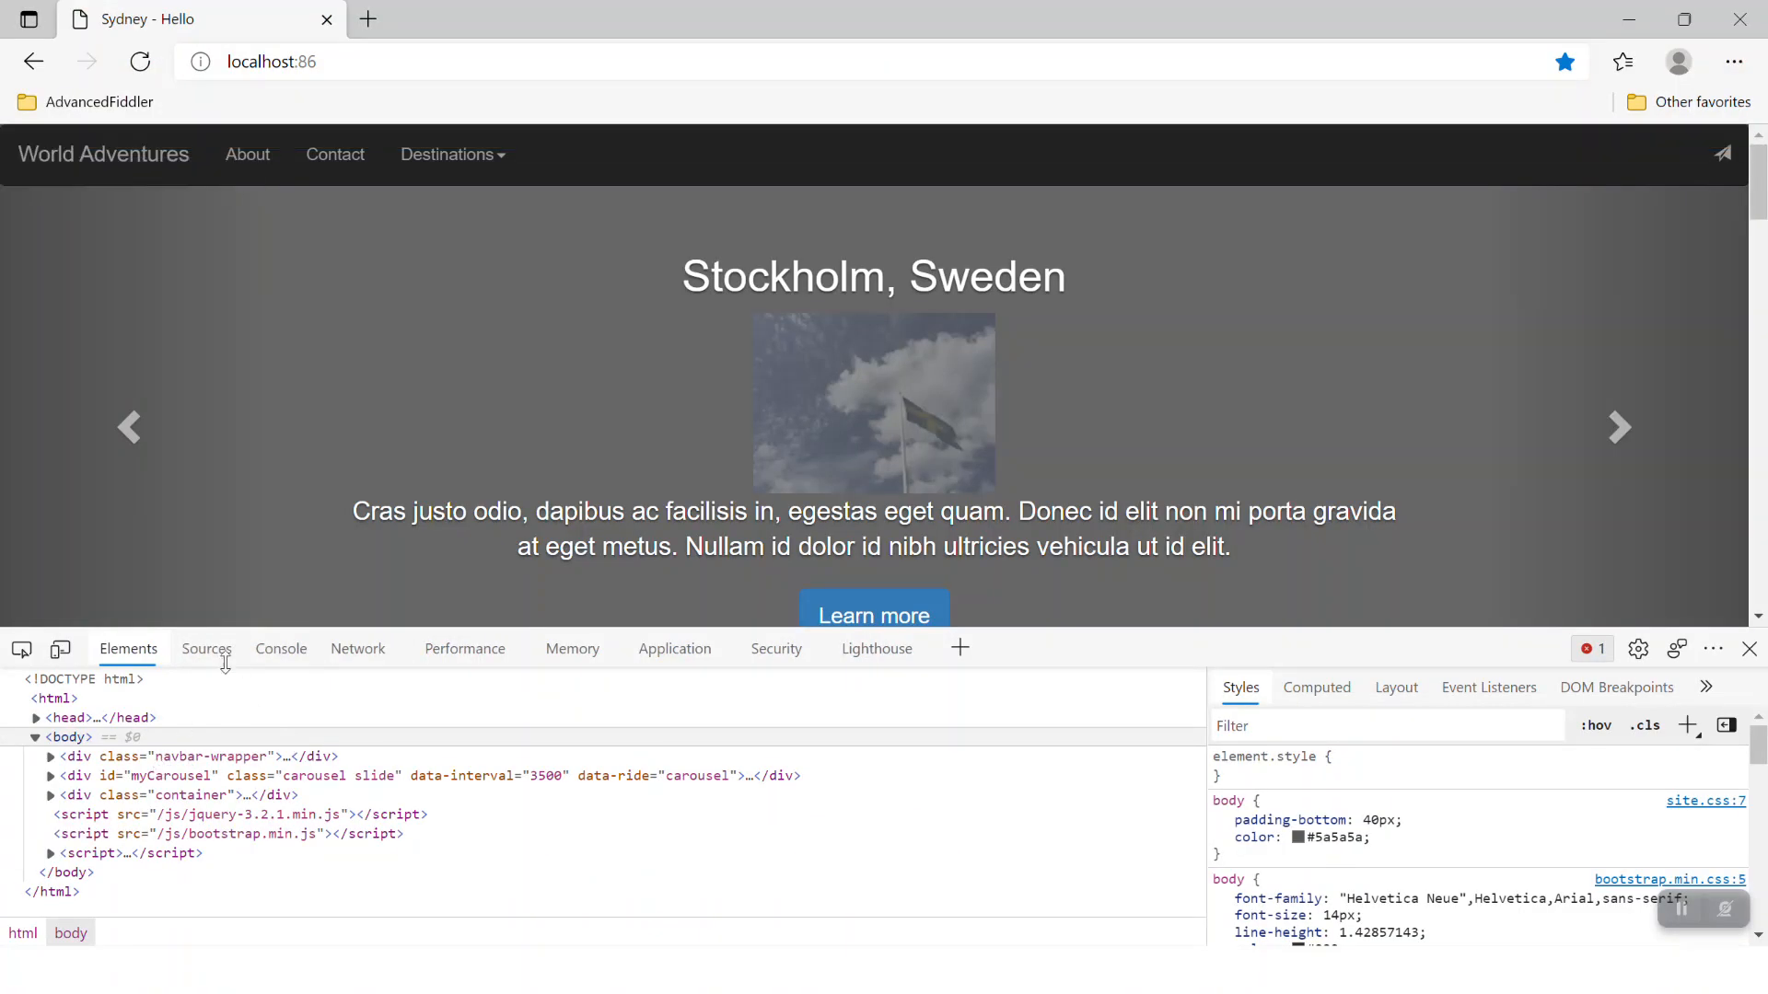
pyautogui.click(206, 649)
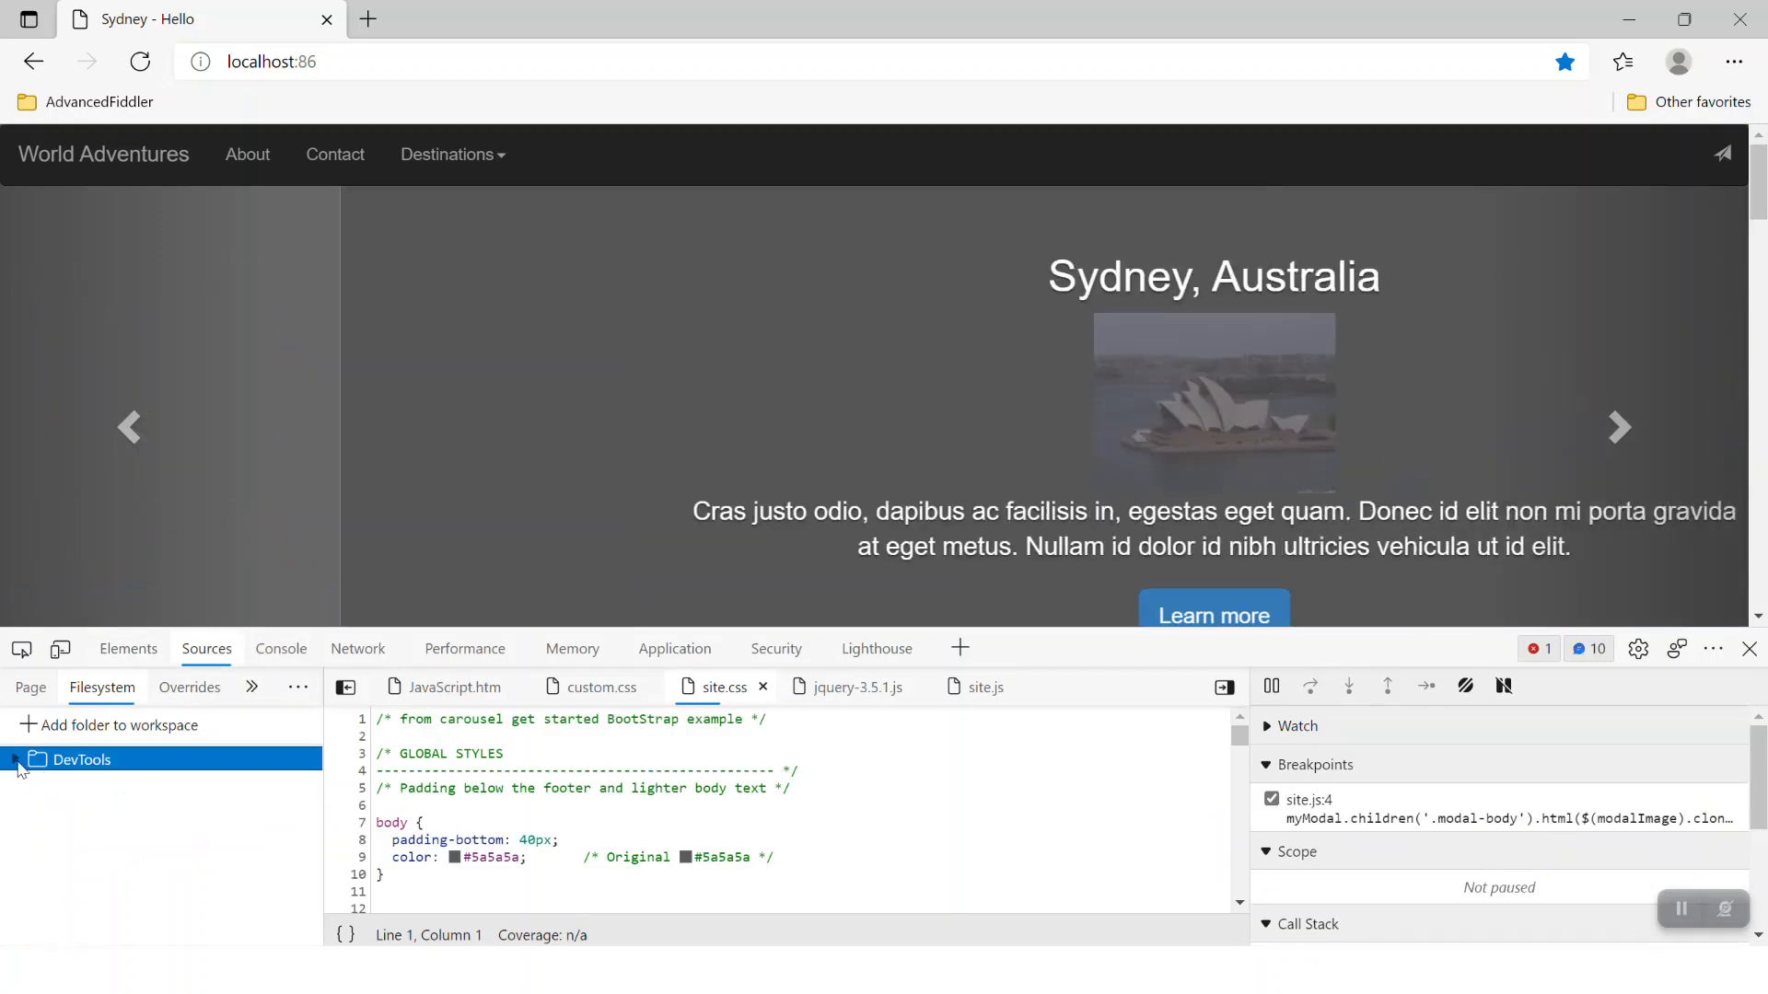
pyautogui.click(16, 759)
pyautogui.click(32, 857)
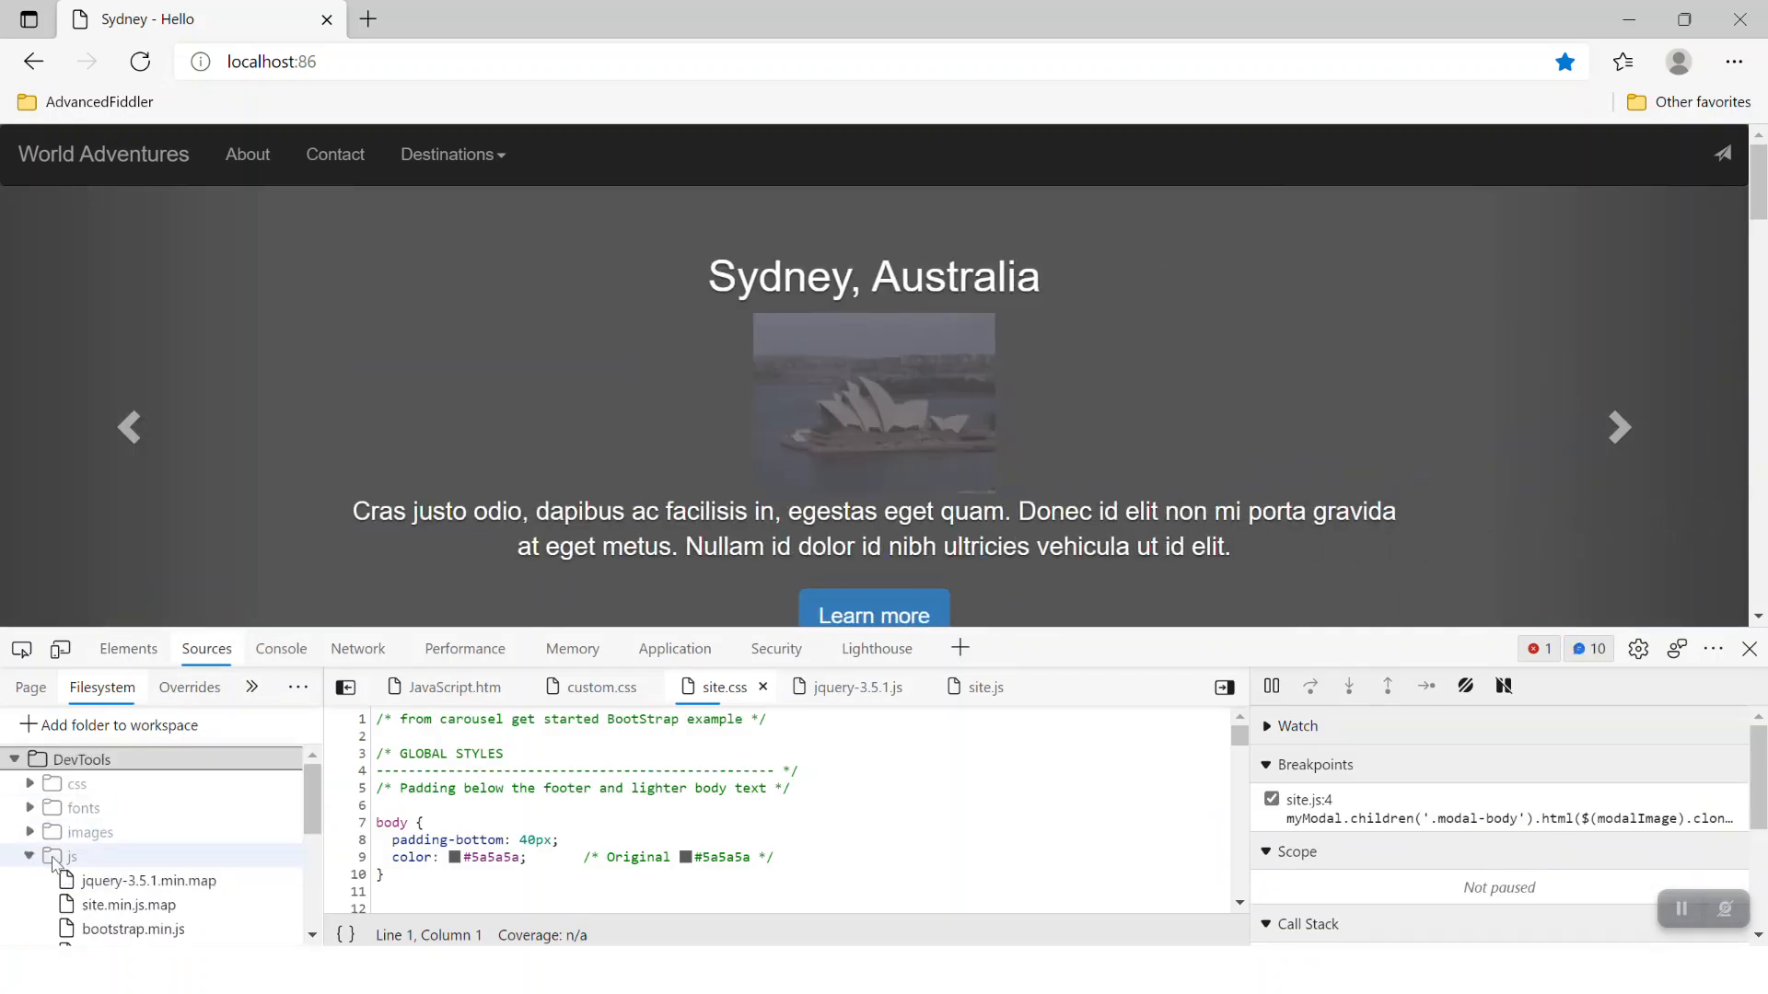
pyautogui.scroll(-1, 138, 875)
pyautogui.click(133, 868)
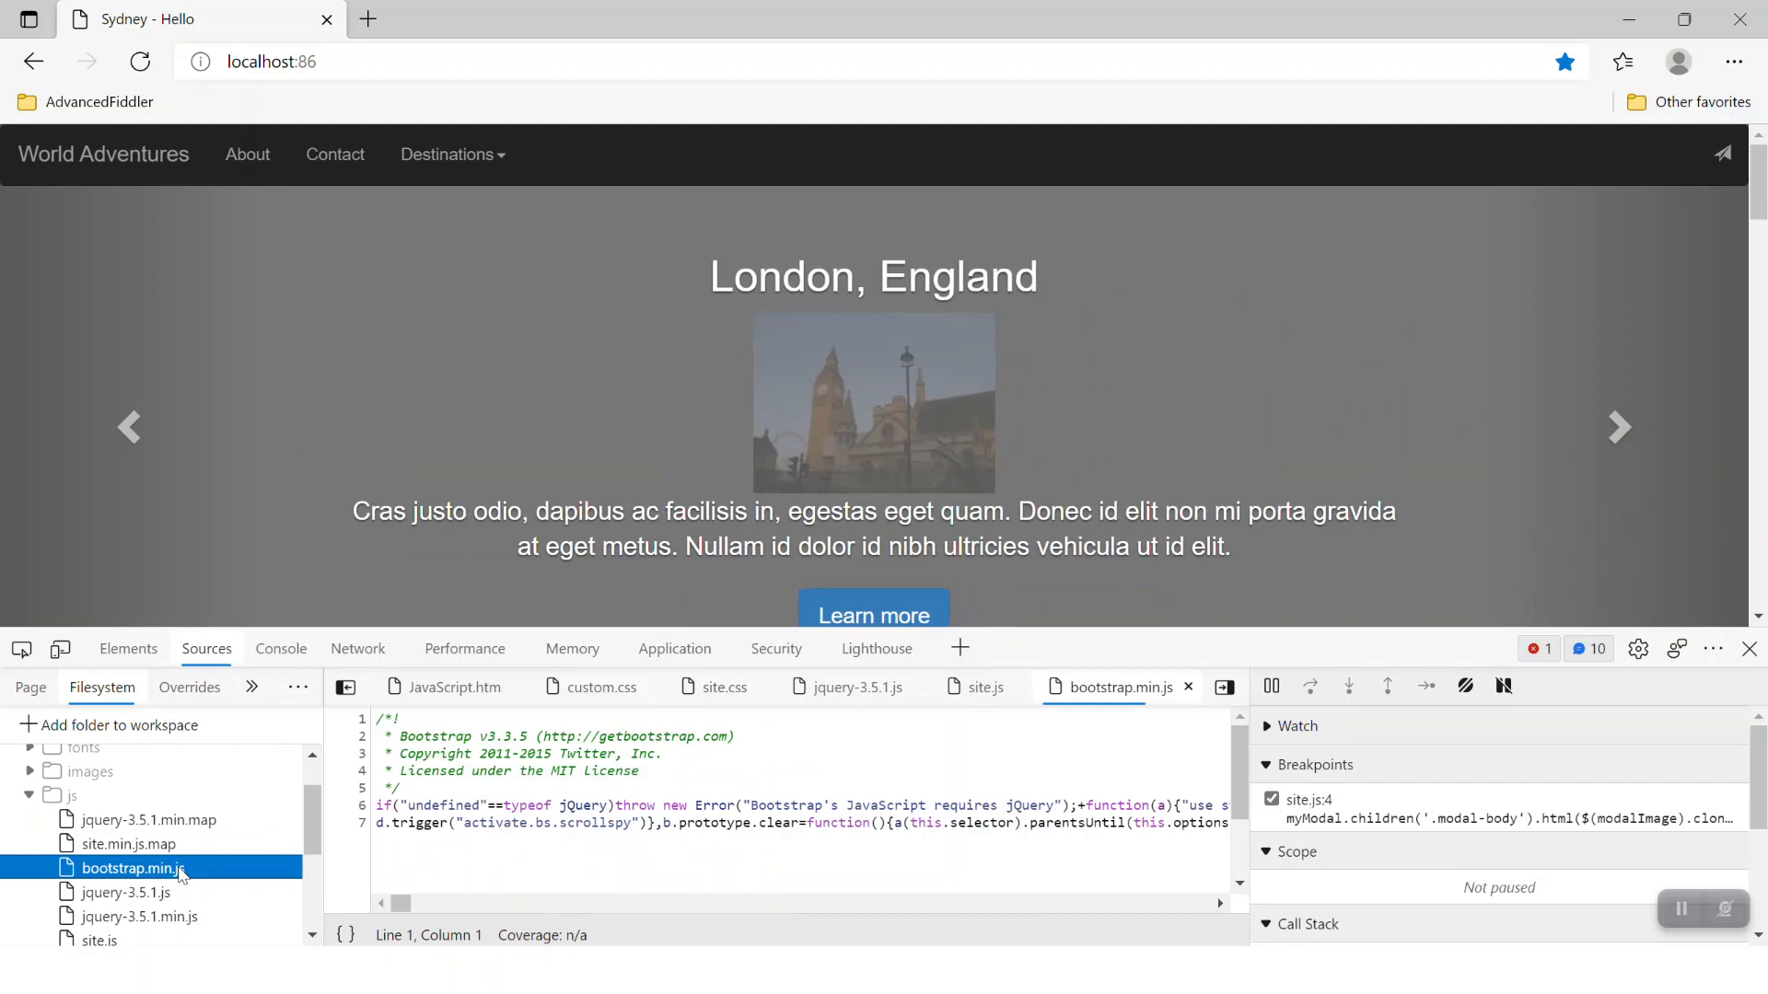
pyautogui.scroll(-2, 532, 829)
pyautogui.moveTo(526, 732); pyautogui.dragTo(1103, 772)
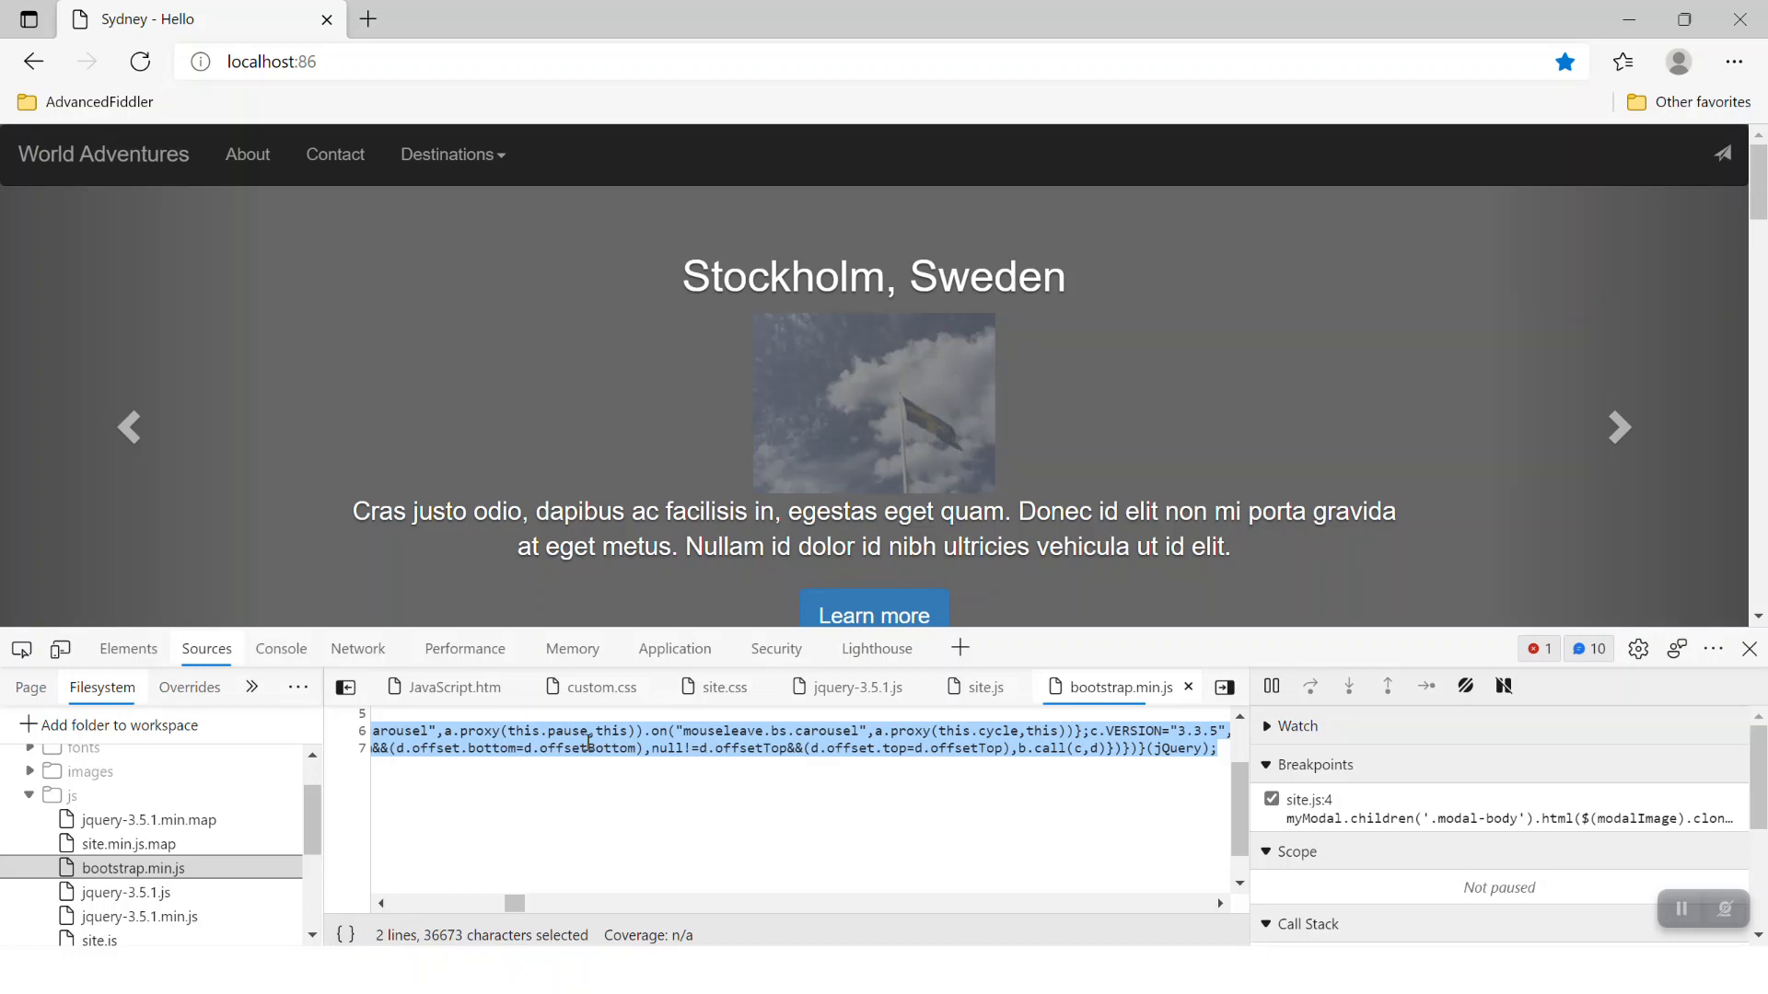
# Return to Fiddler and enable the Make JavaScript Pretty rule
pyautogui.hotkey('alt', 'Tab')
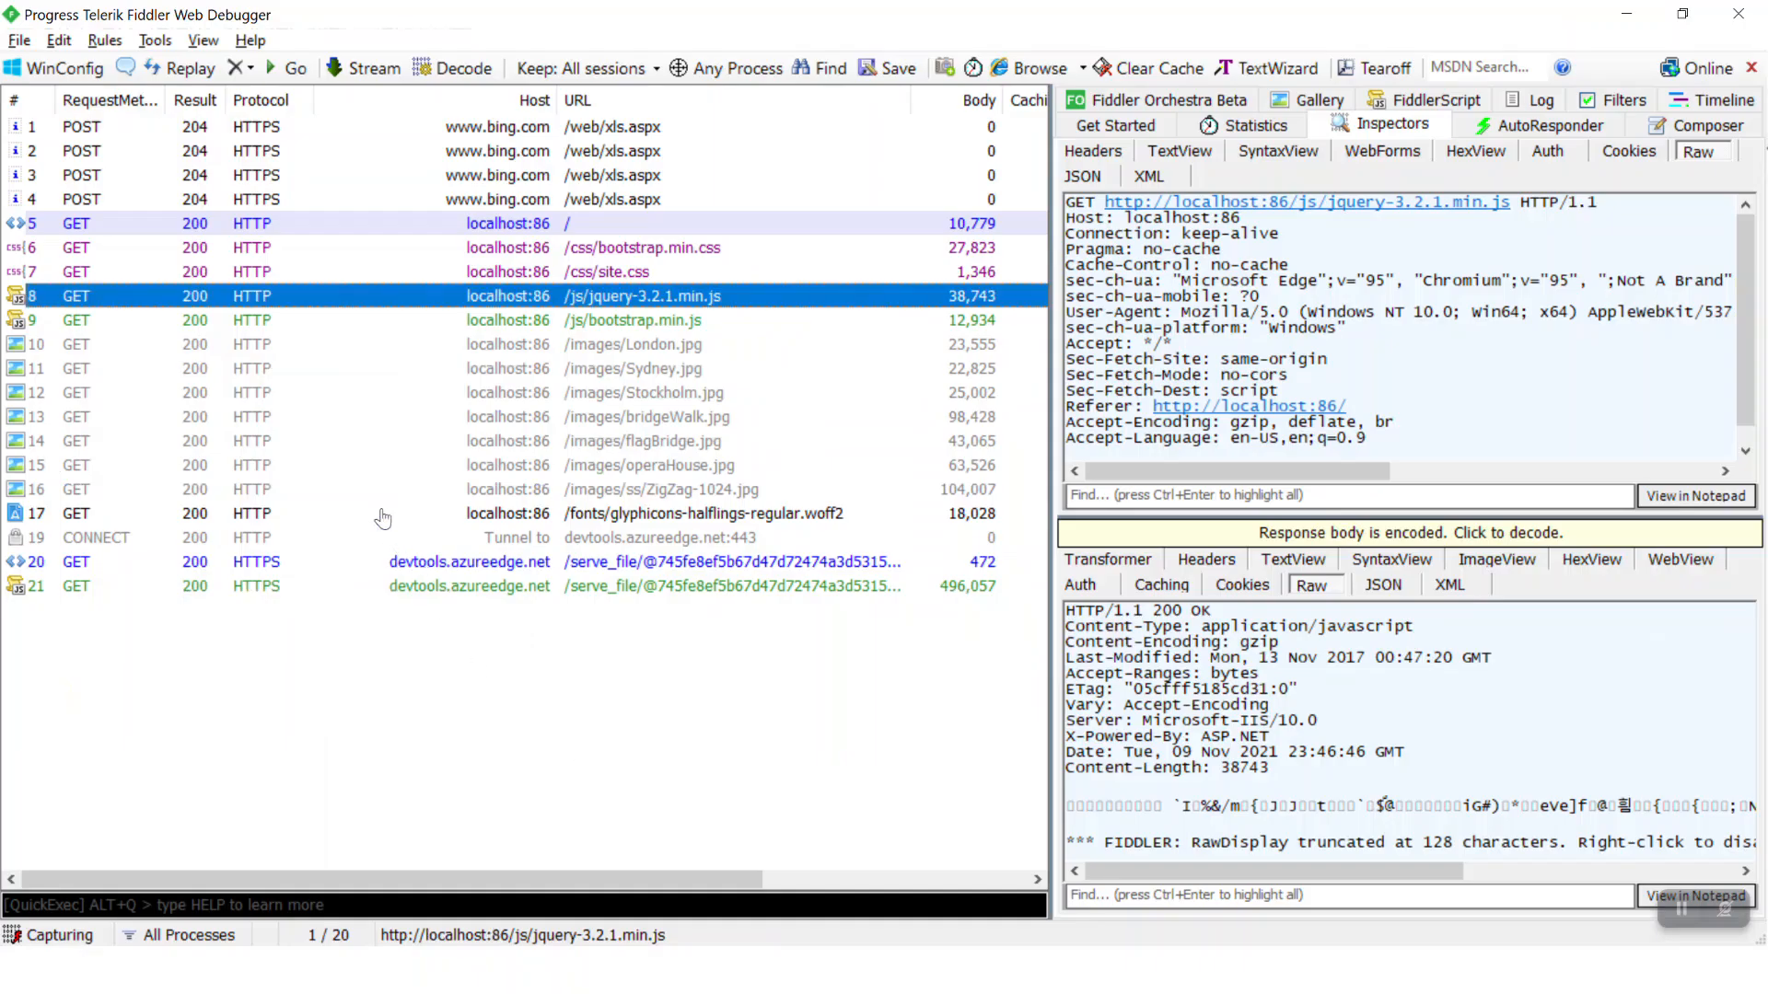
pyautogui.click(104, 40)
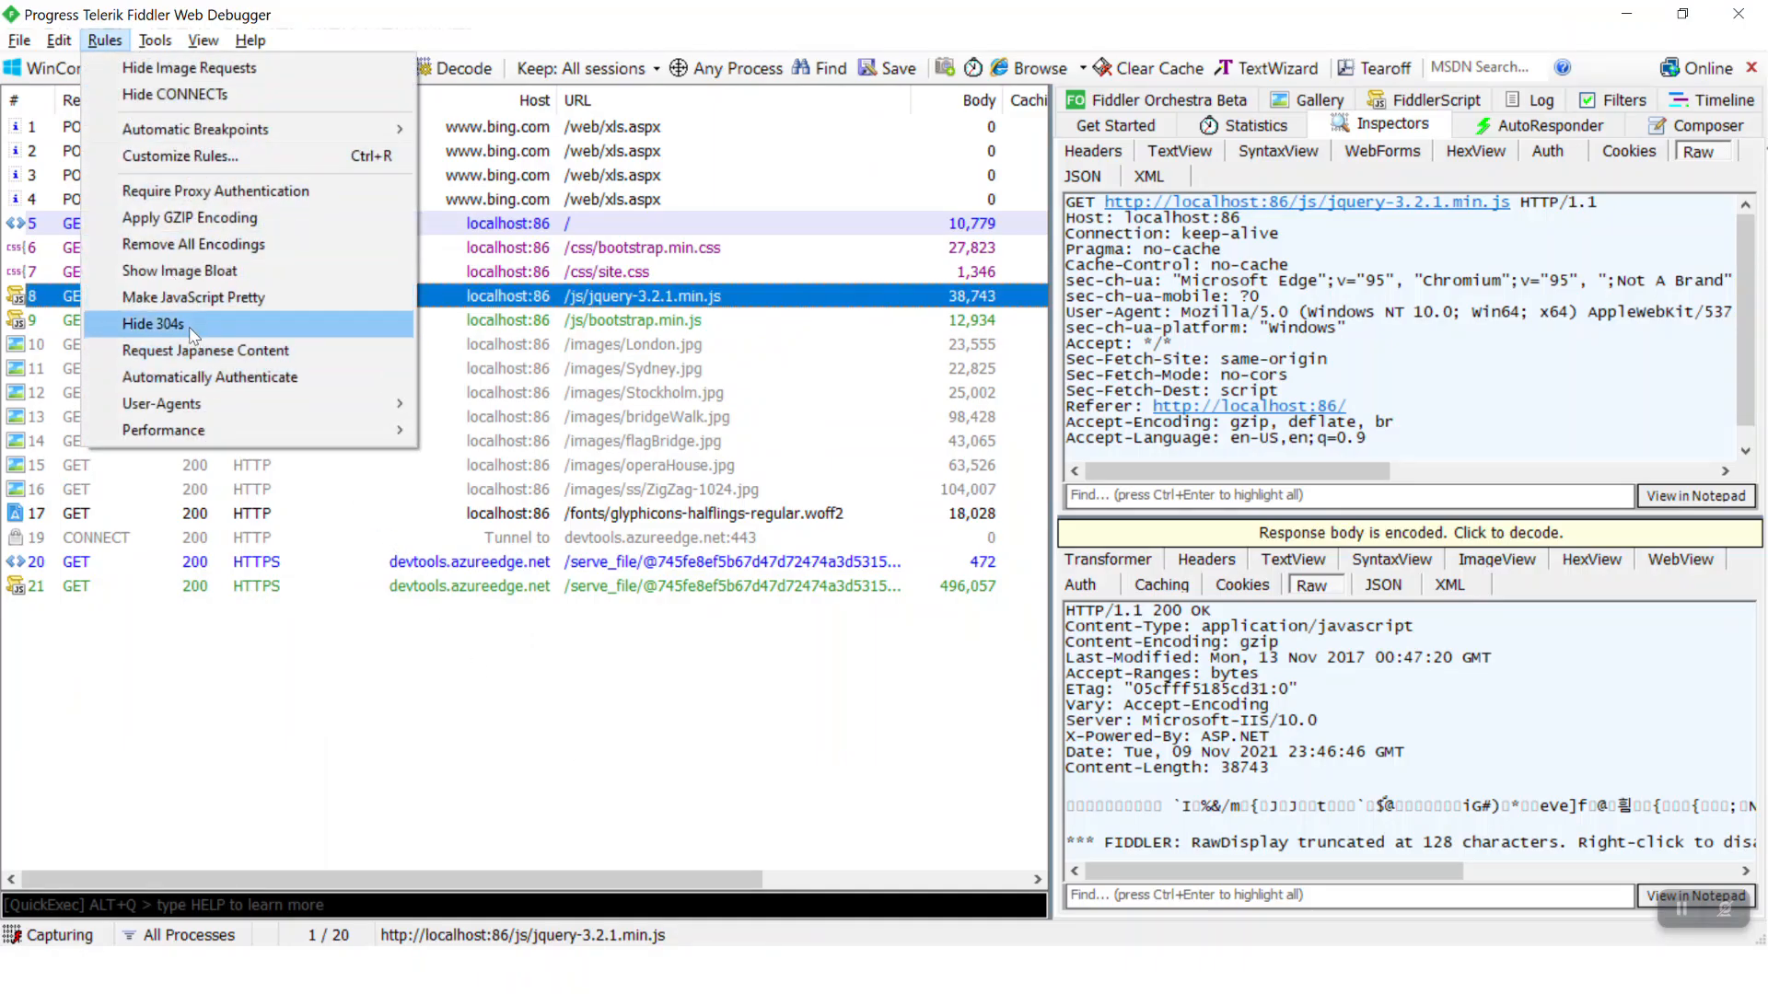
pyautogui.click(194, 296)
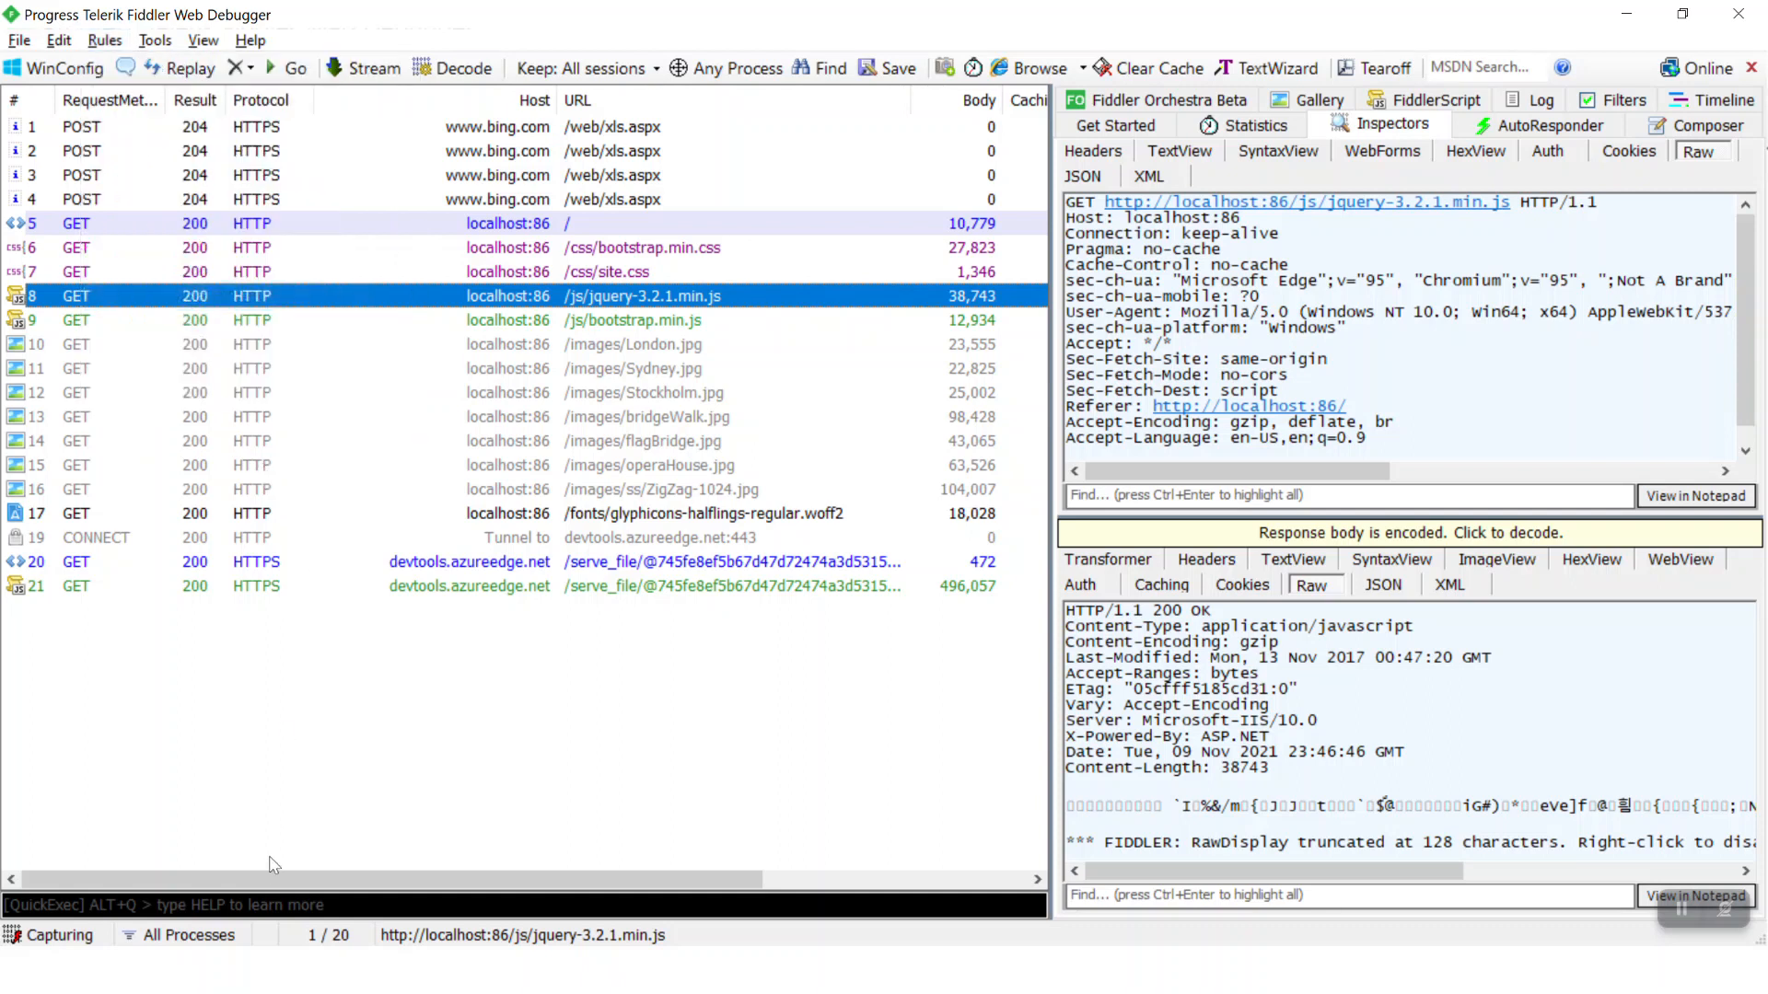
# Switch to Edge, reload the localhost:86 page and close the developer tools
pyautogui.hotkey('alt', 'Tab')
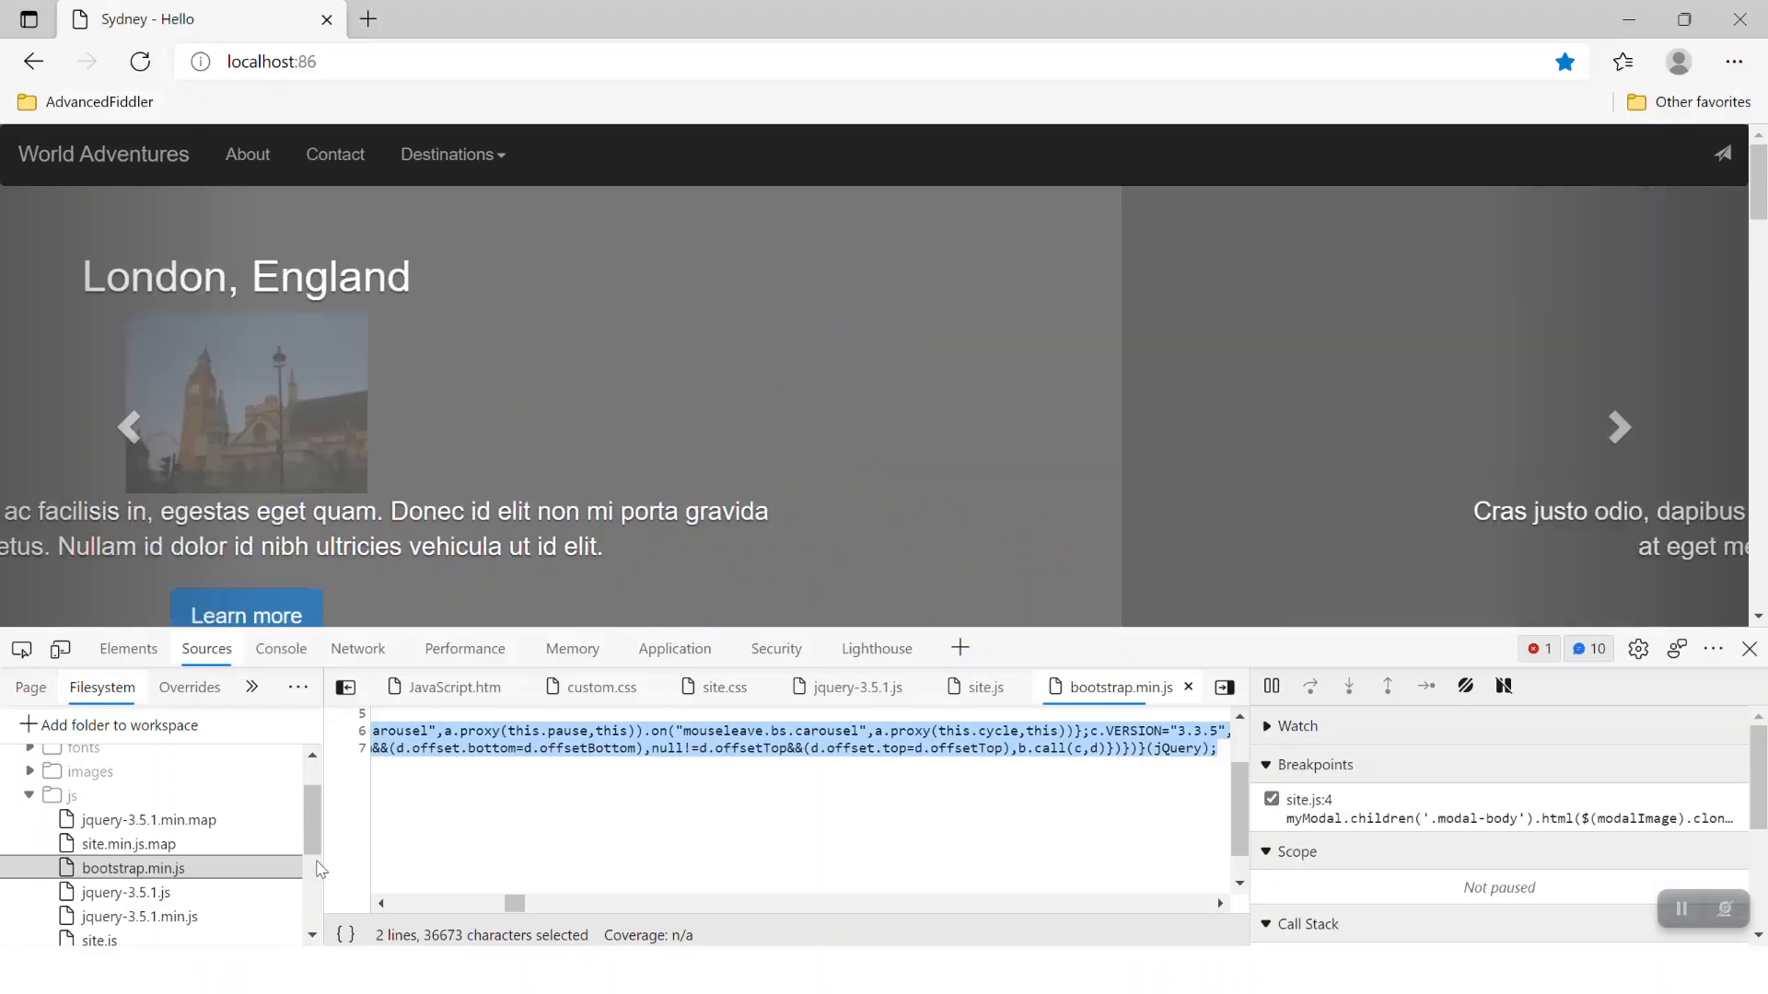
pyautogui.press('F5')
pyautogui.press('F5')
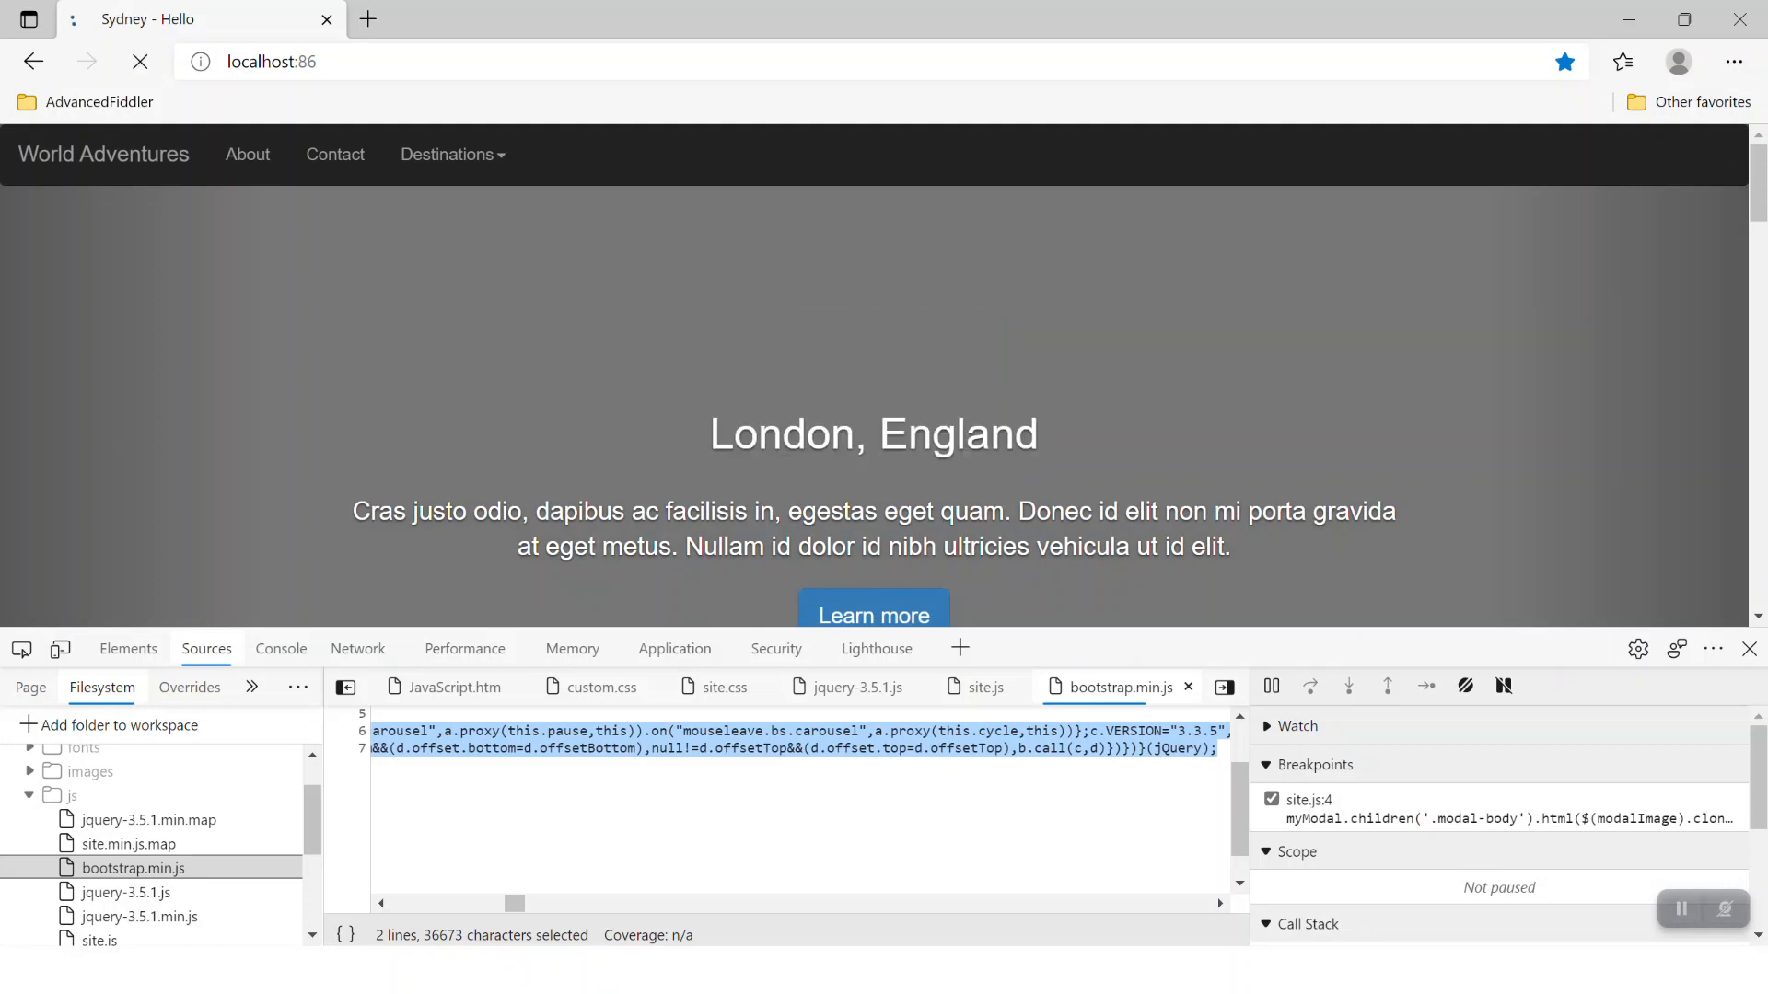
pyautogui.click(1748, 649)
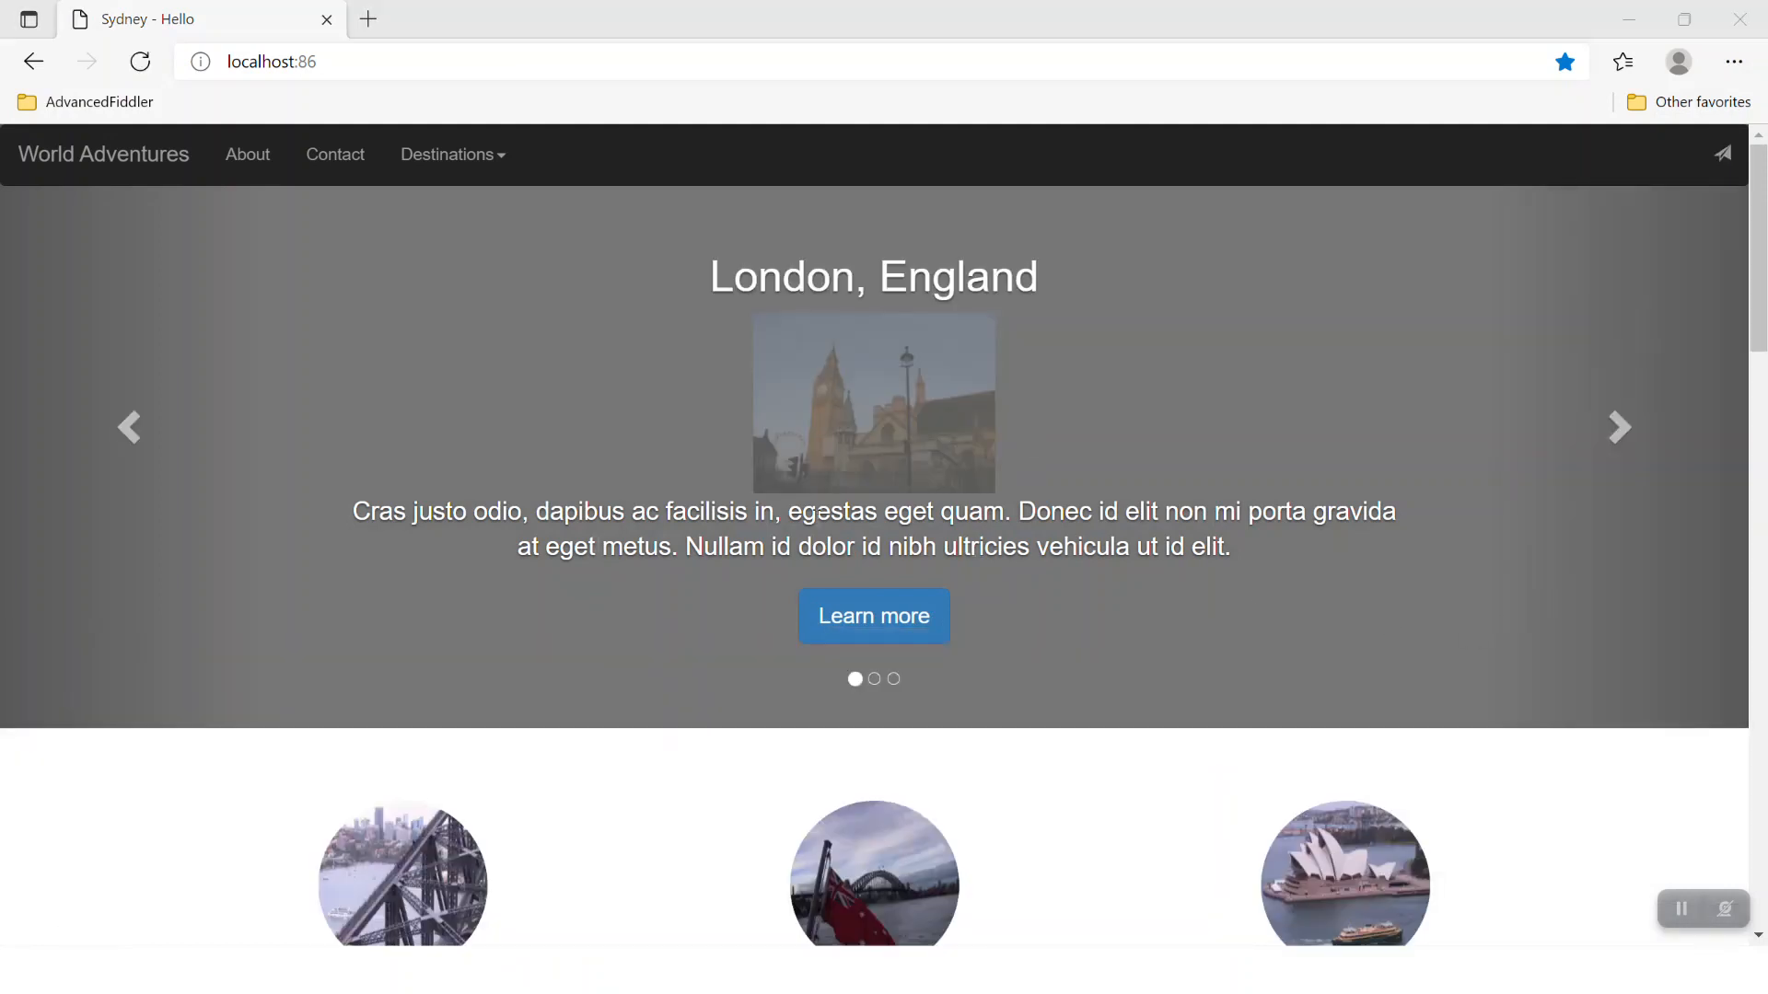
# Return to Fiddler and examine the formatted JavaScript in the reloaded jquery-3.2.1.min.js session's raw response
pyautogui.hotkey('alt', 'Tab')
pyautogui.scroll(-4, 609, 718)
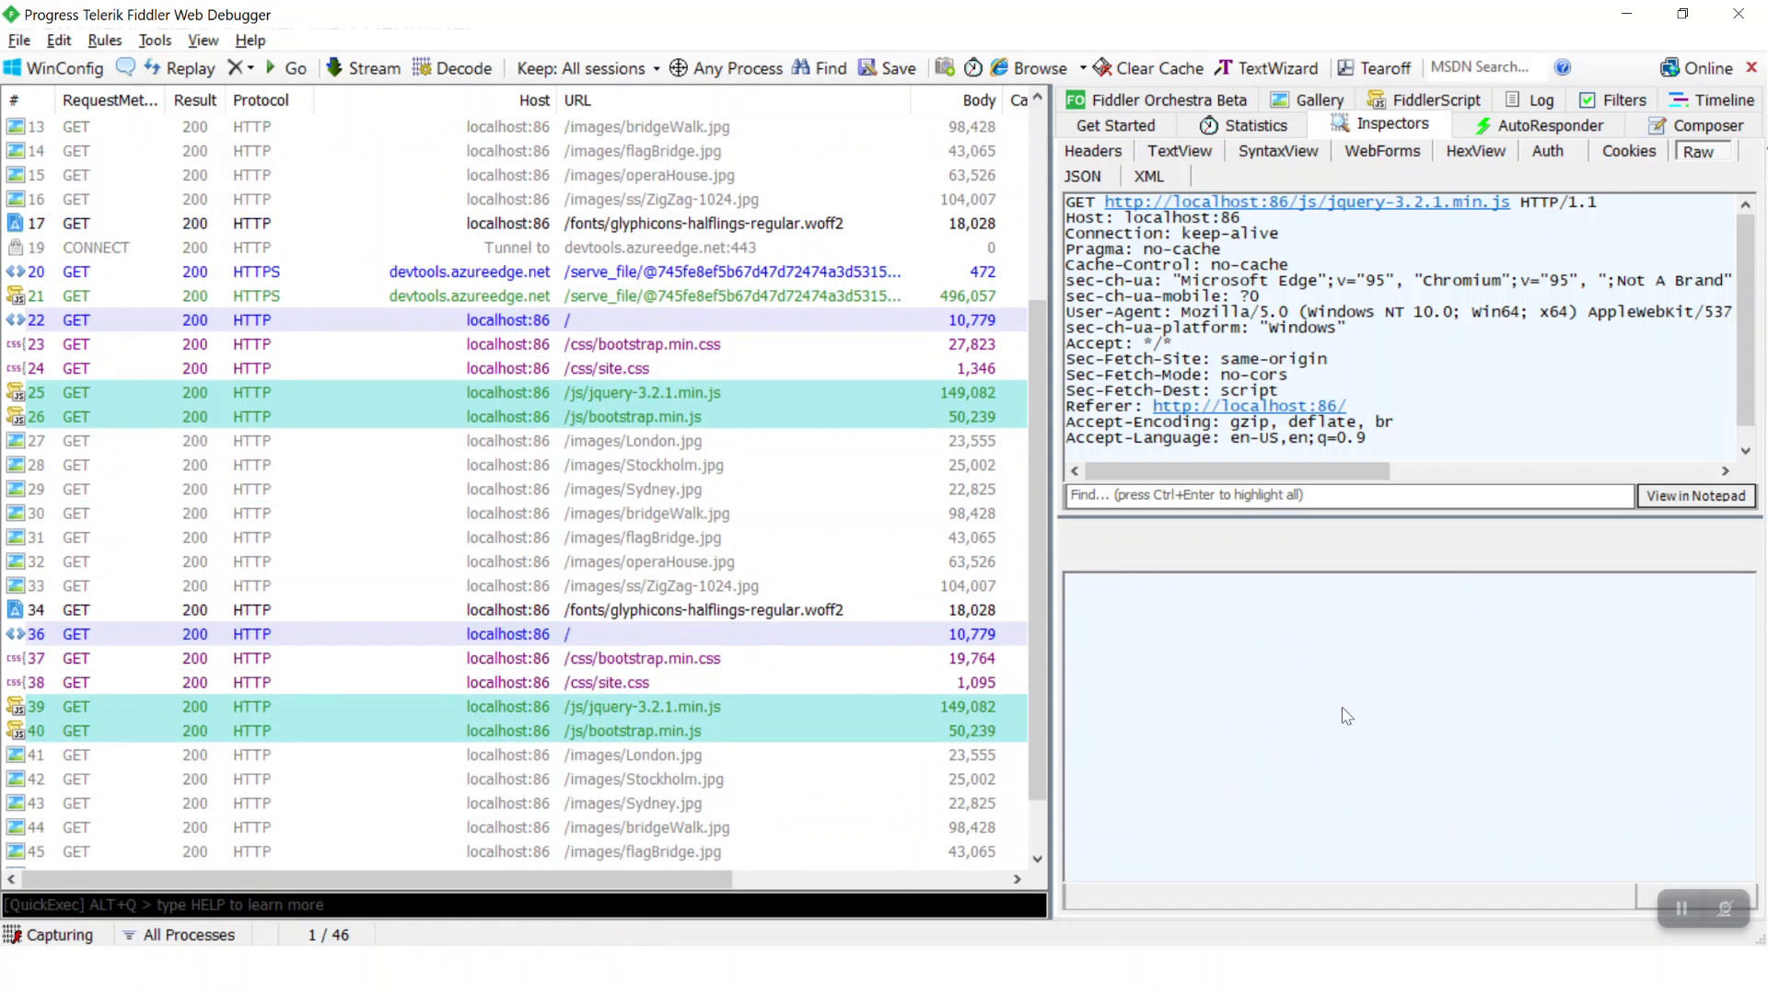
pyautogui.scroll(-3, 1344, 708)
pyautogui.moveTo(1174, 656); pyautogui.dragTo(1411, 814)
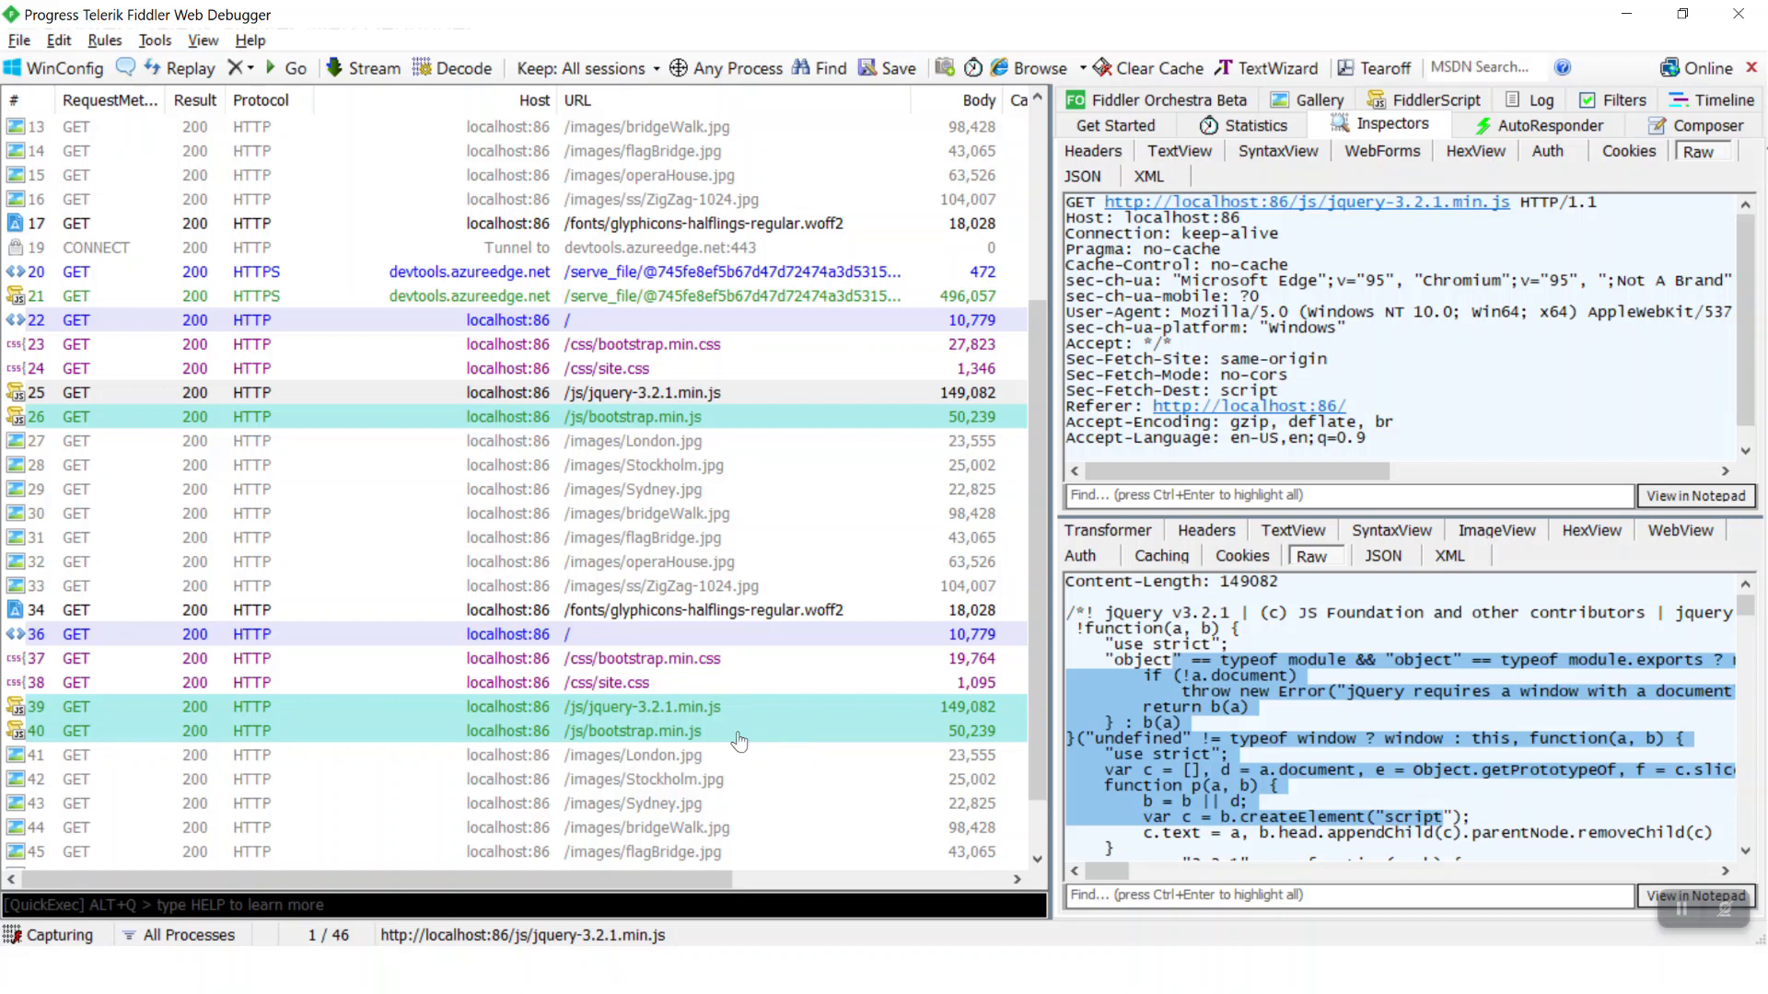
pyautogui.click(1070, 679)
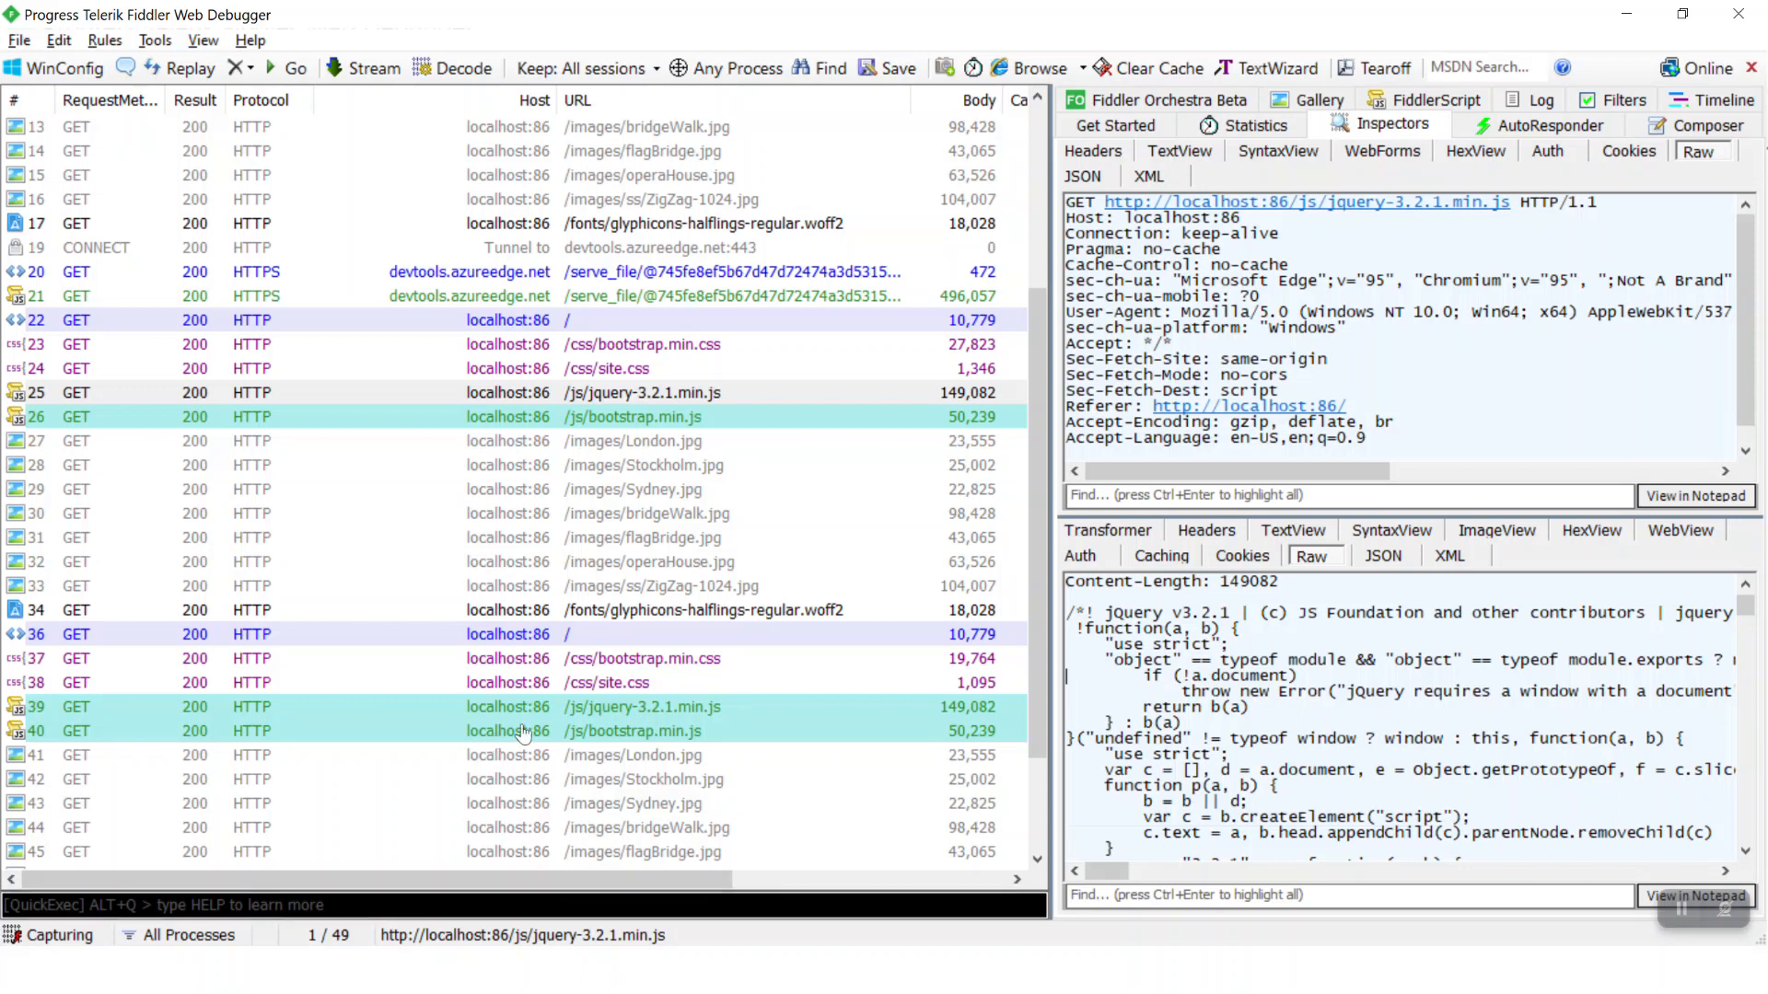
# Disable the Make JavaScript Pretty rule and remove all captured sessions
pyautogui.click(109, 48)
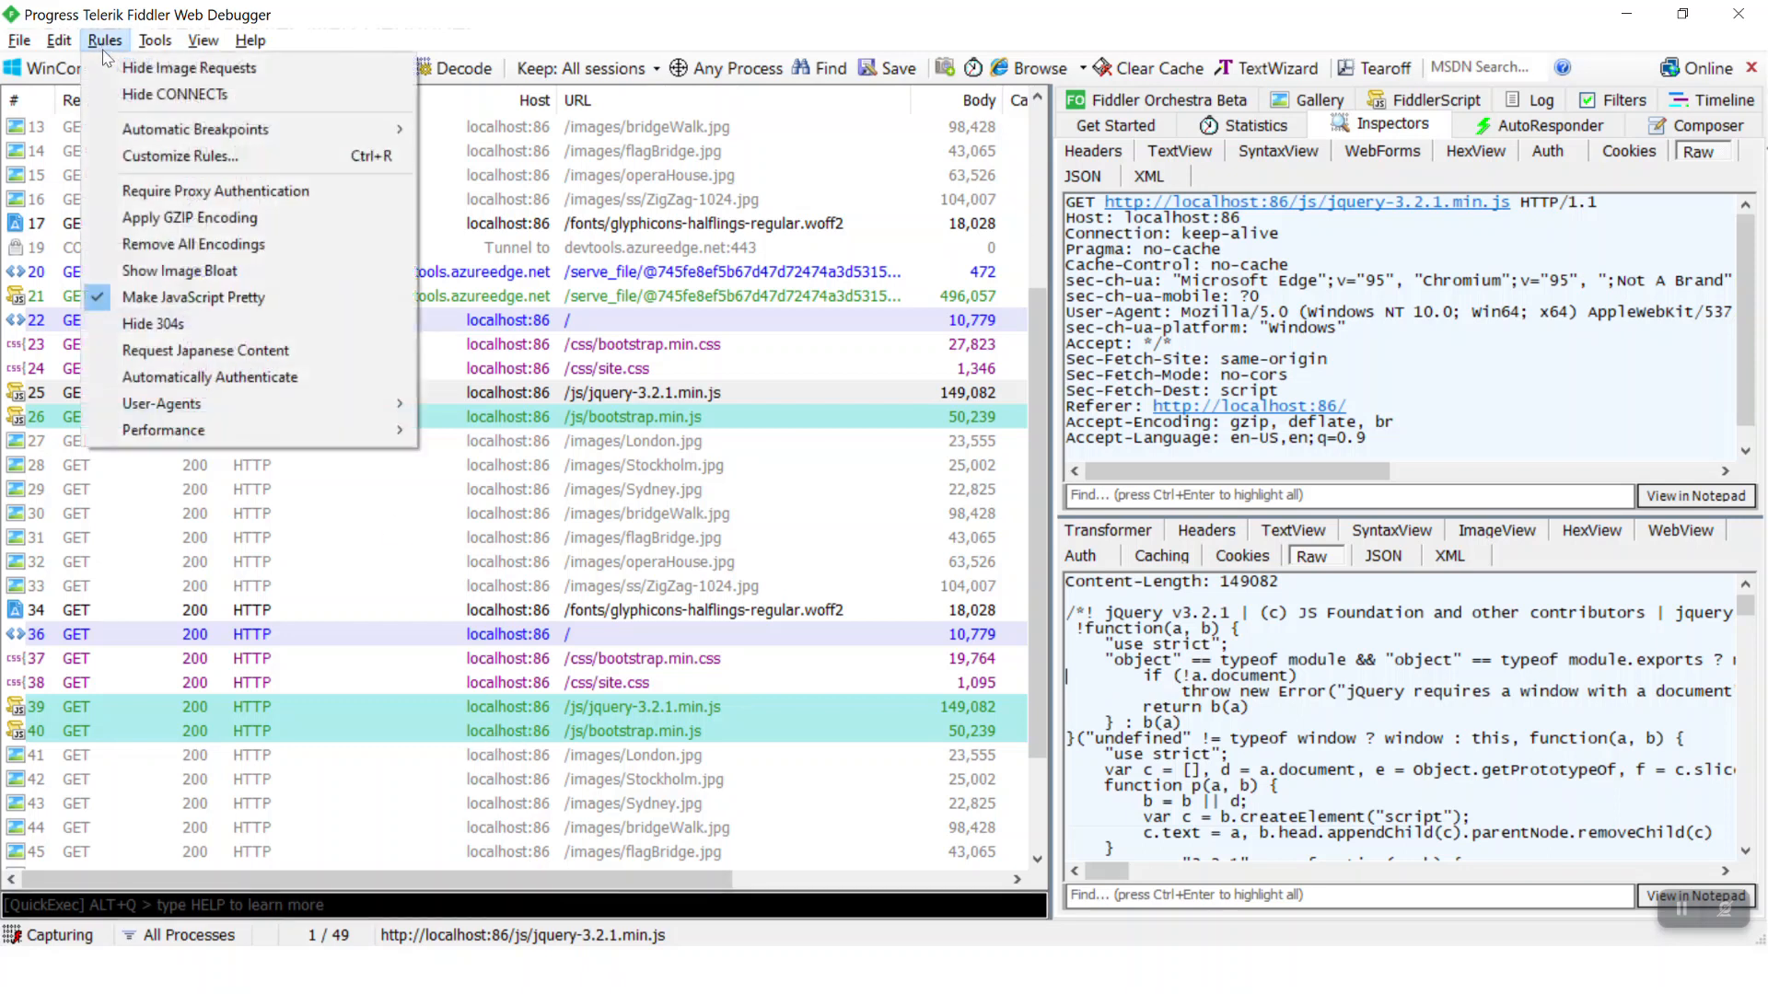
pyautogui.click(163, 288)
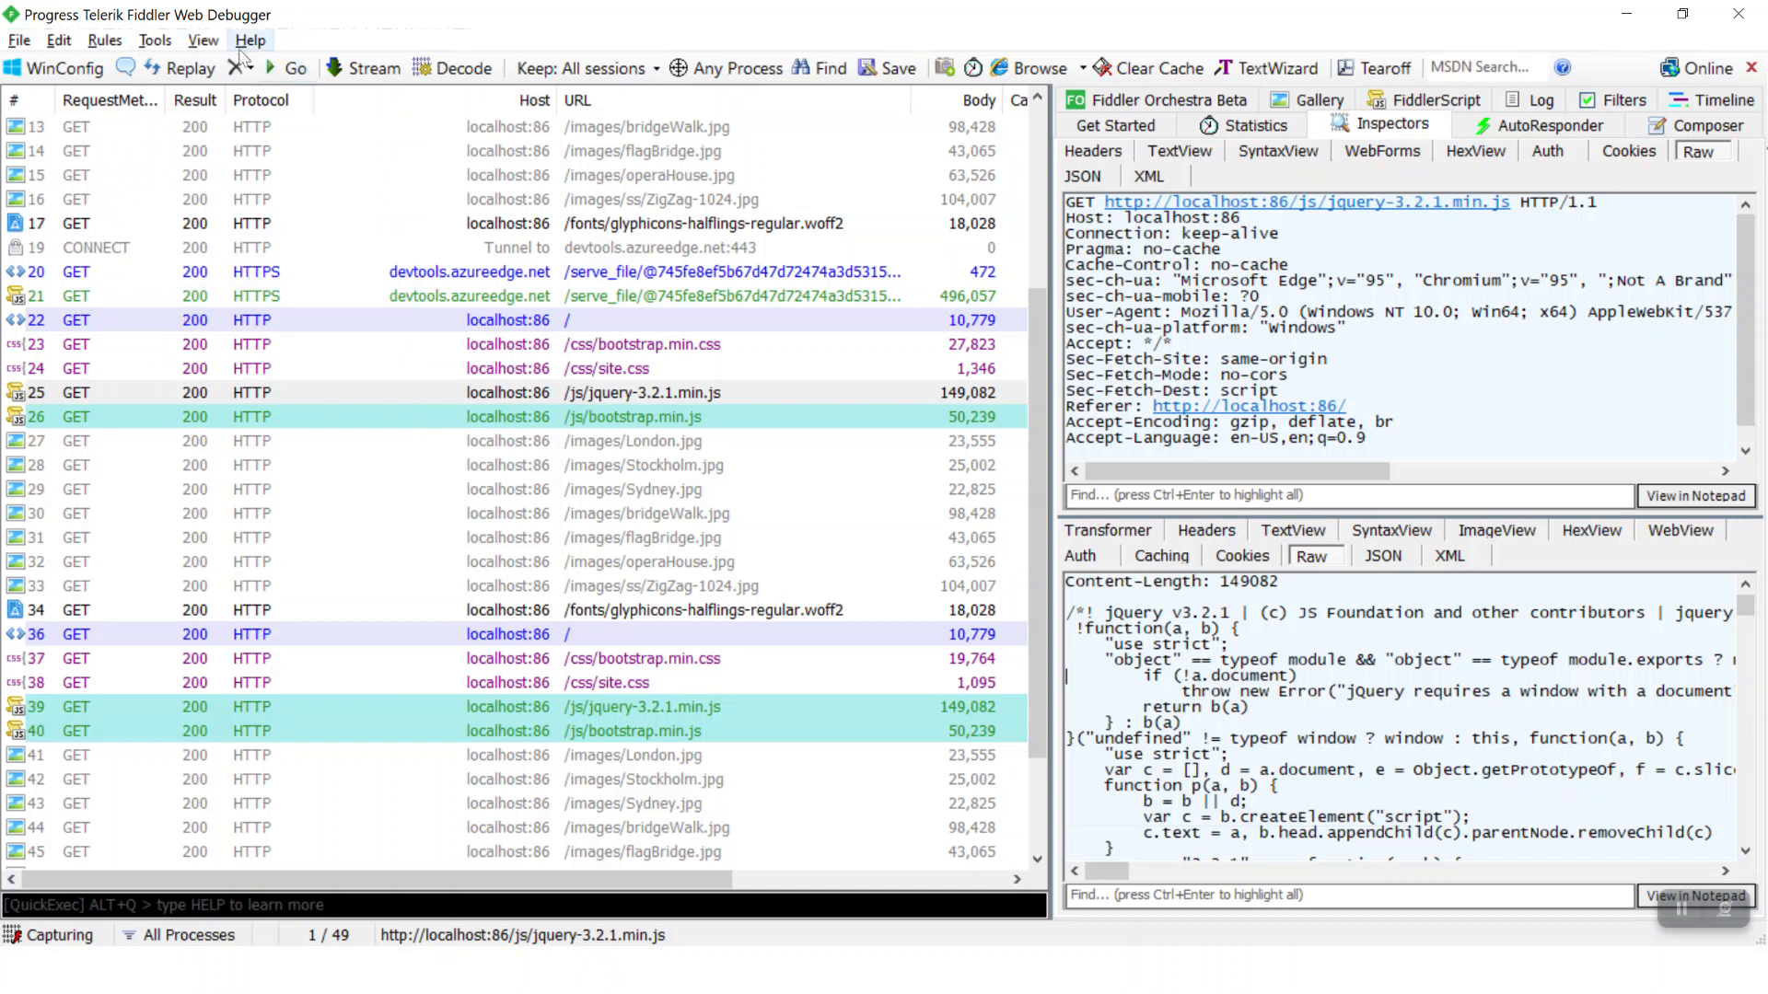
pyautogui.click(249, 67)
pyautogui.click(276, 100)
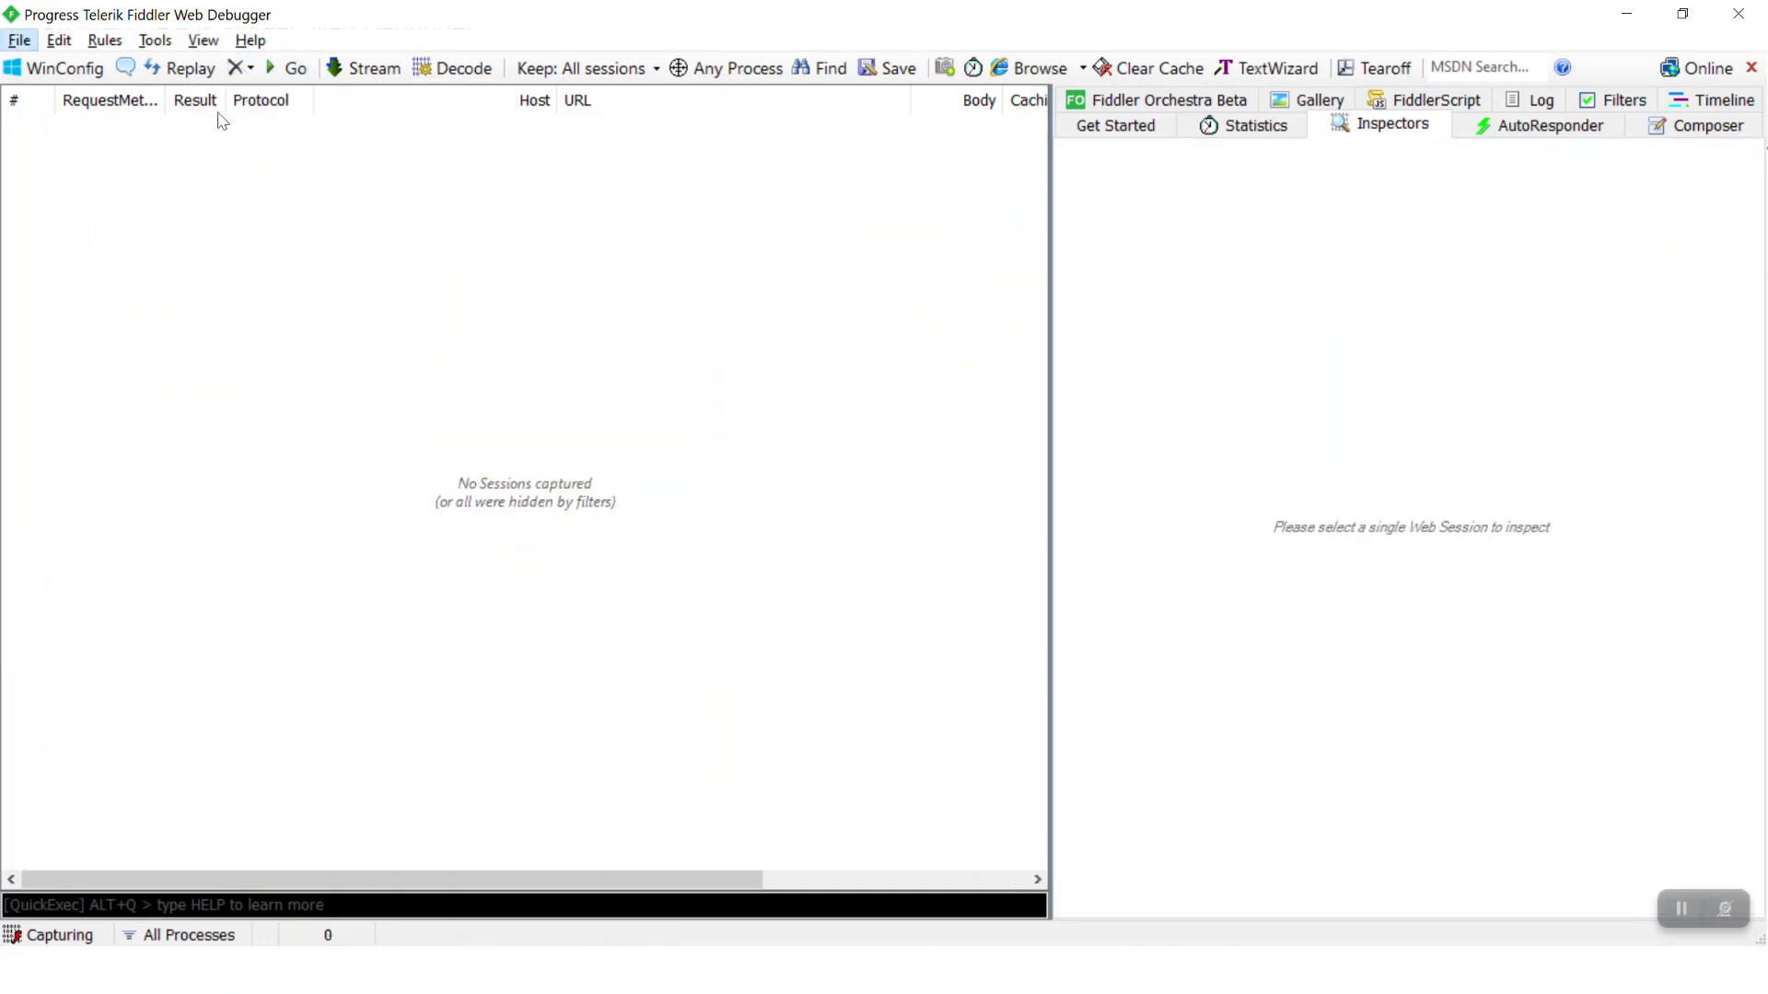
# Enable the Show Image Bloat rule, then switch to Edge and reload the localhost:86 page
pyautogui.click(105, 40)
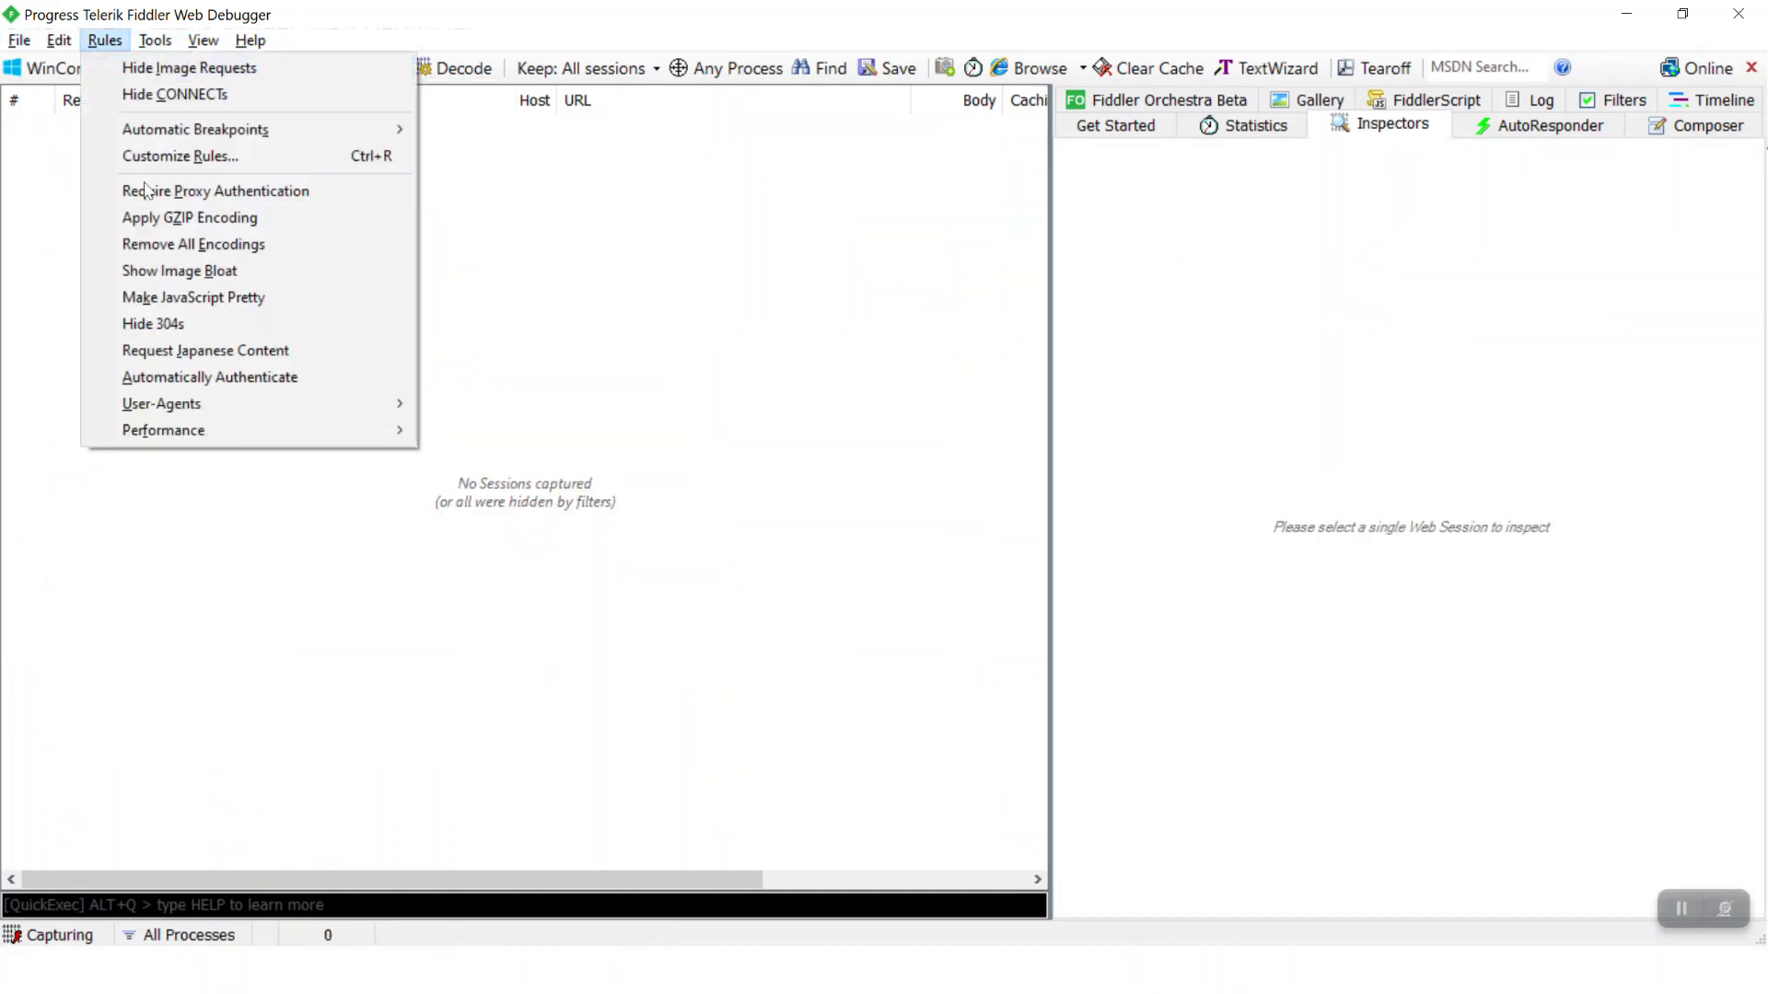
pyautogui.click(150, 269)
pyautogui.hotkey('alt', 'Tab')
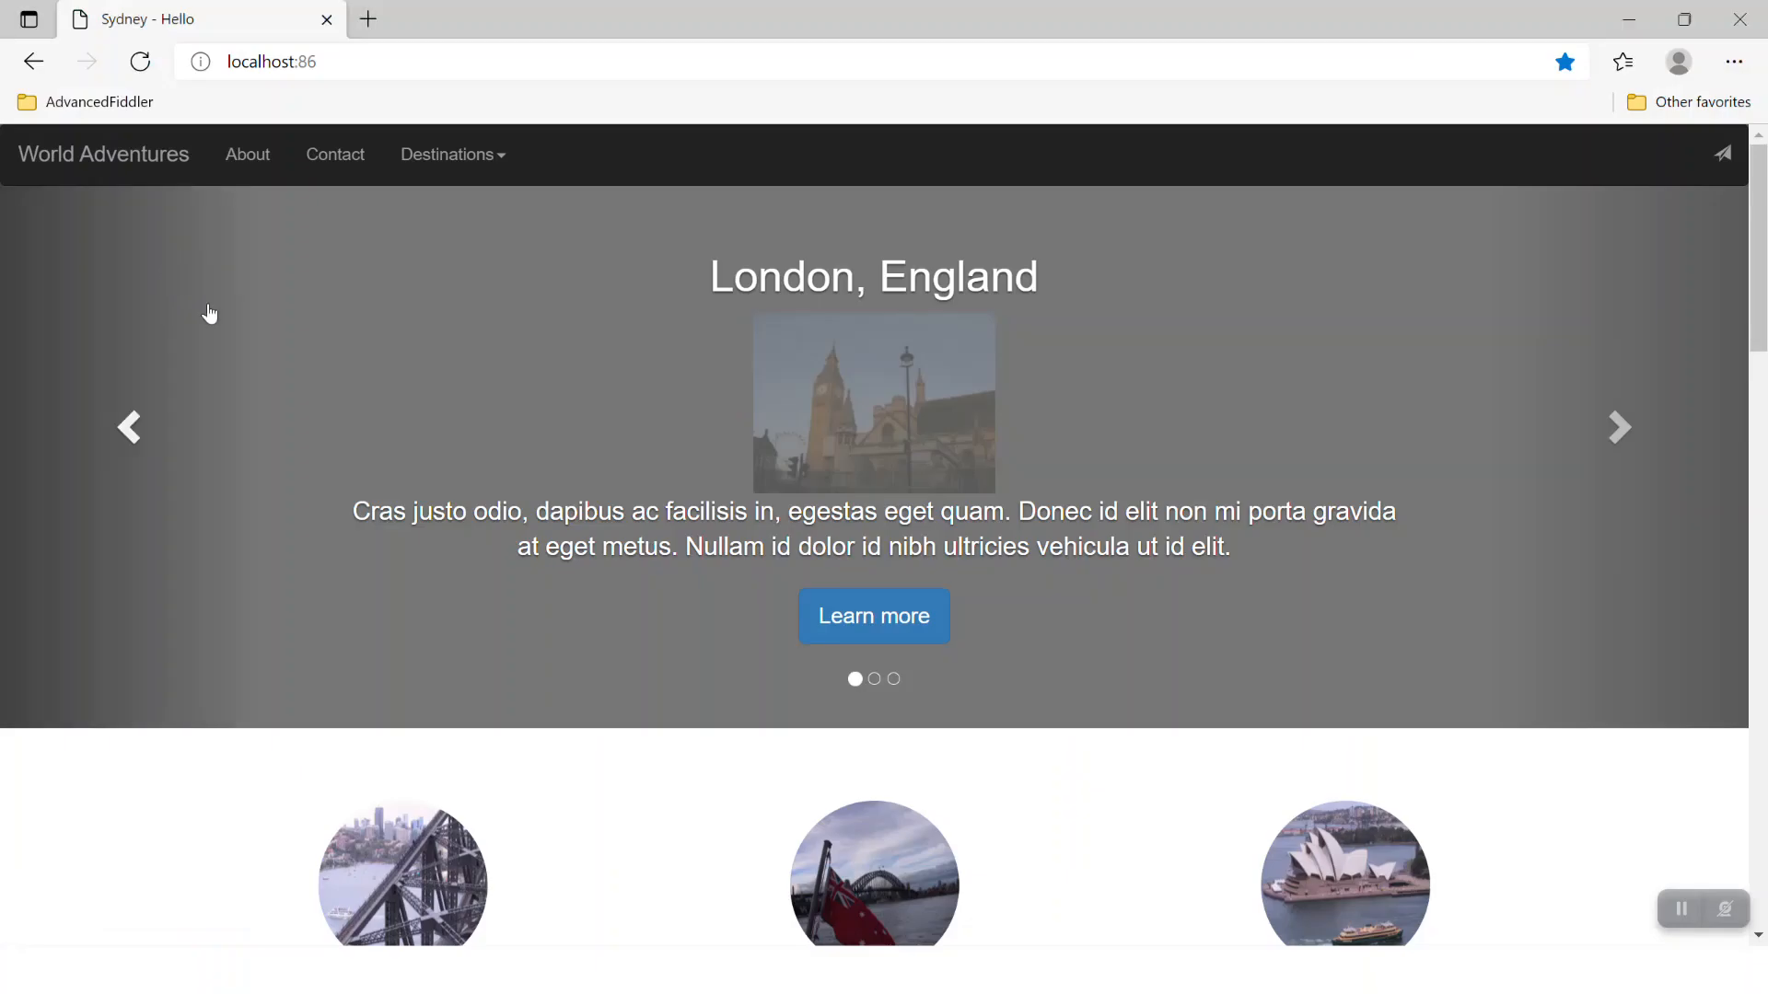
pyautogui.press('F5')
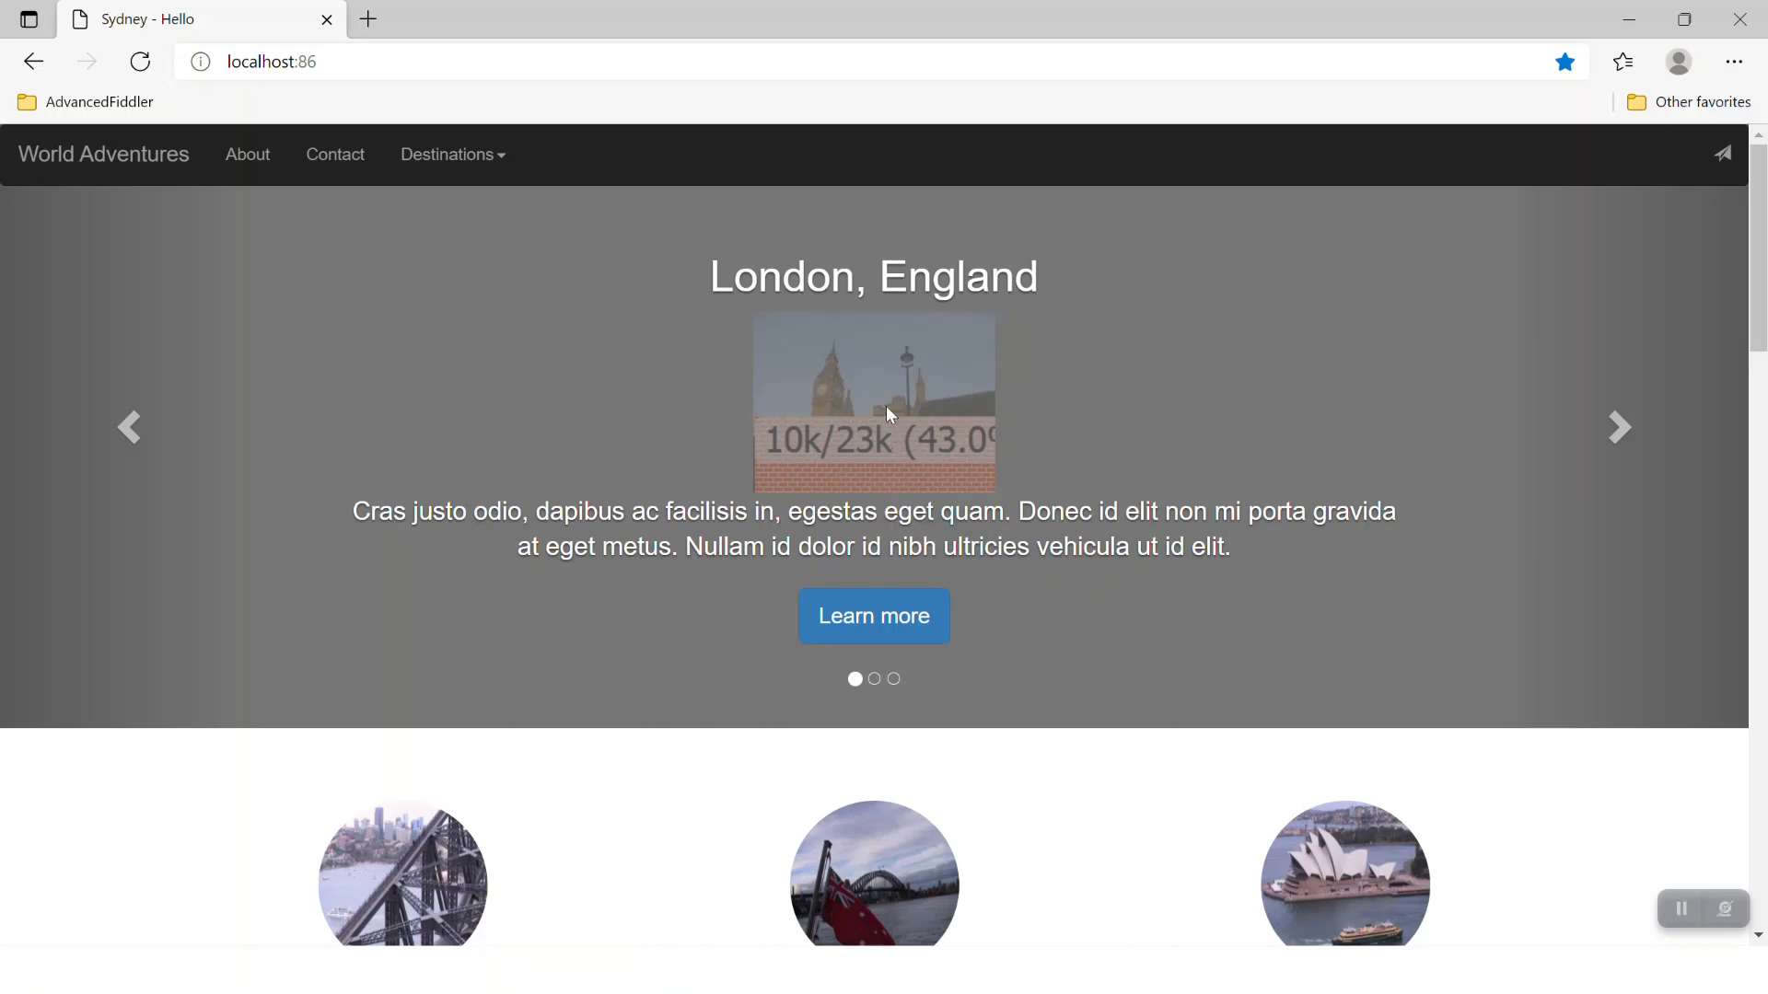
# Examine the images throughout the reloaded page, including the carousel's Stockholm and Sydney slides, for image bloat overlays
pyautogui.scroll(-12, 867, 443)
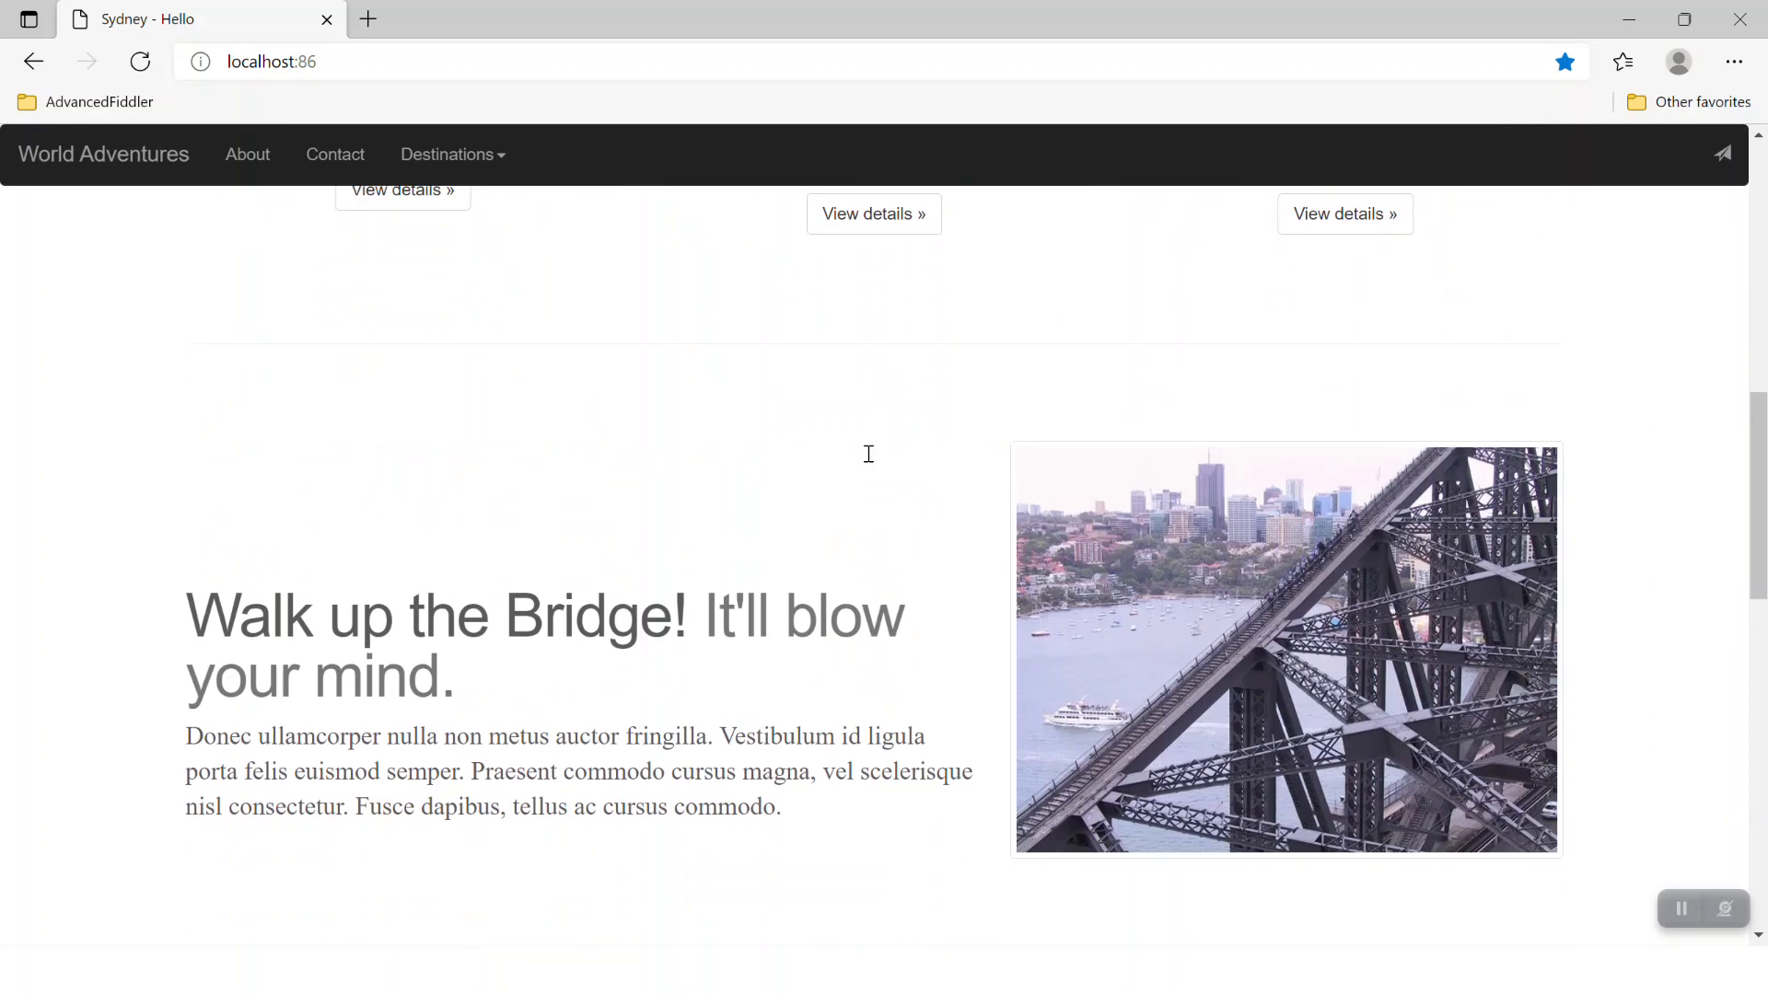
pyautogui.scroll(-8, 871, 468)
pyautogui.scroll(14, 868, 497)
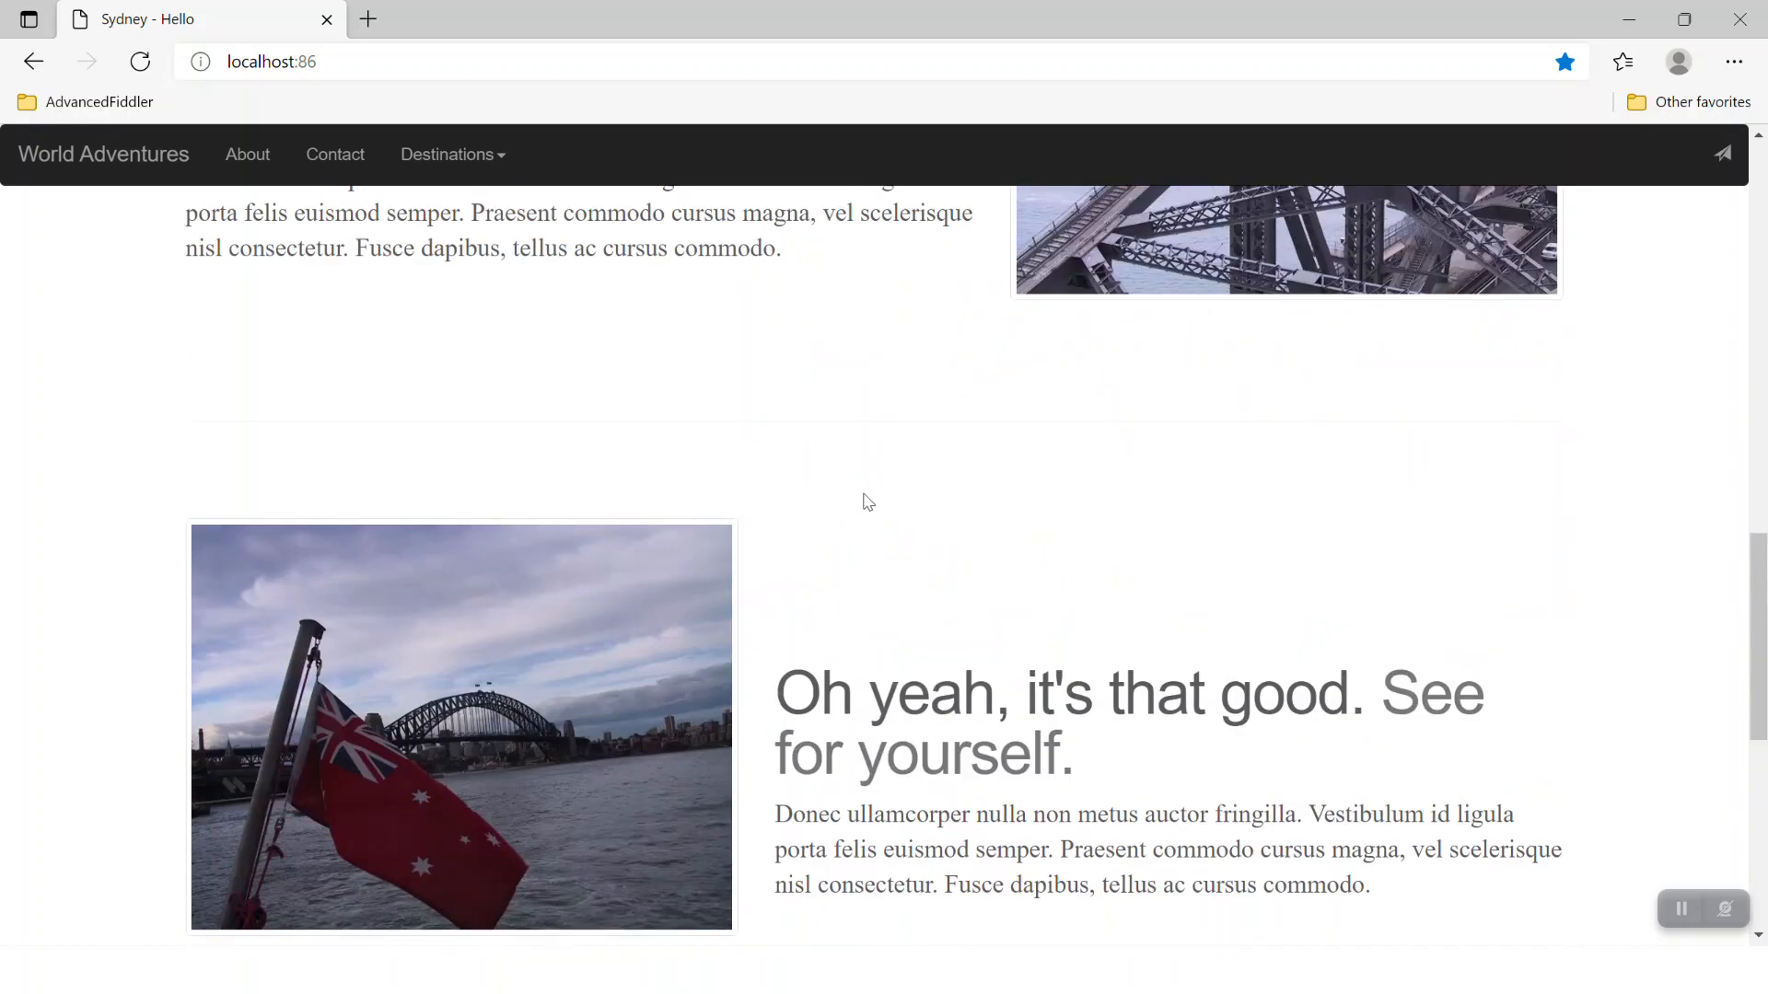
pyautogui.scroll(10, 856, 506)
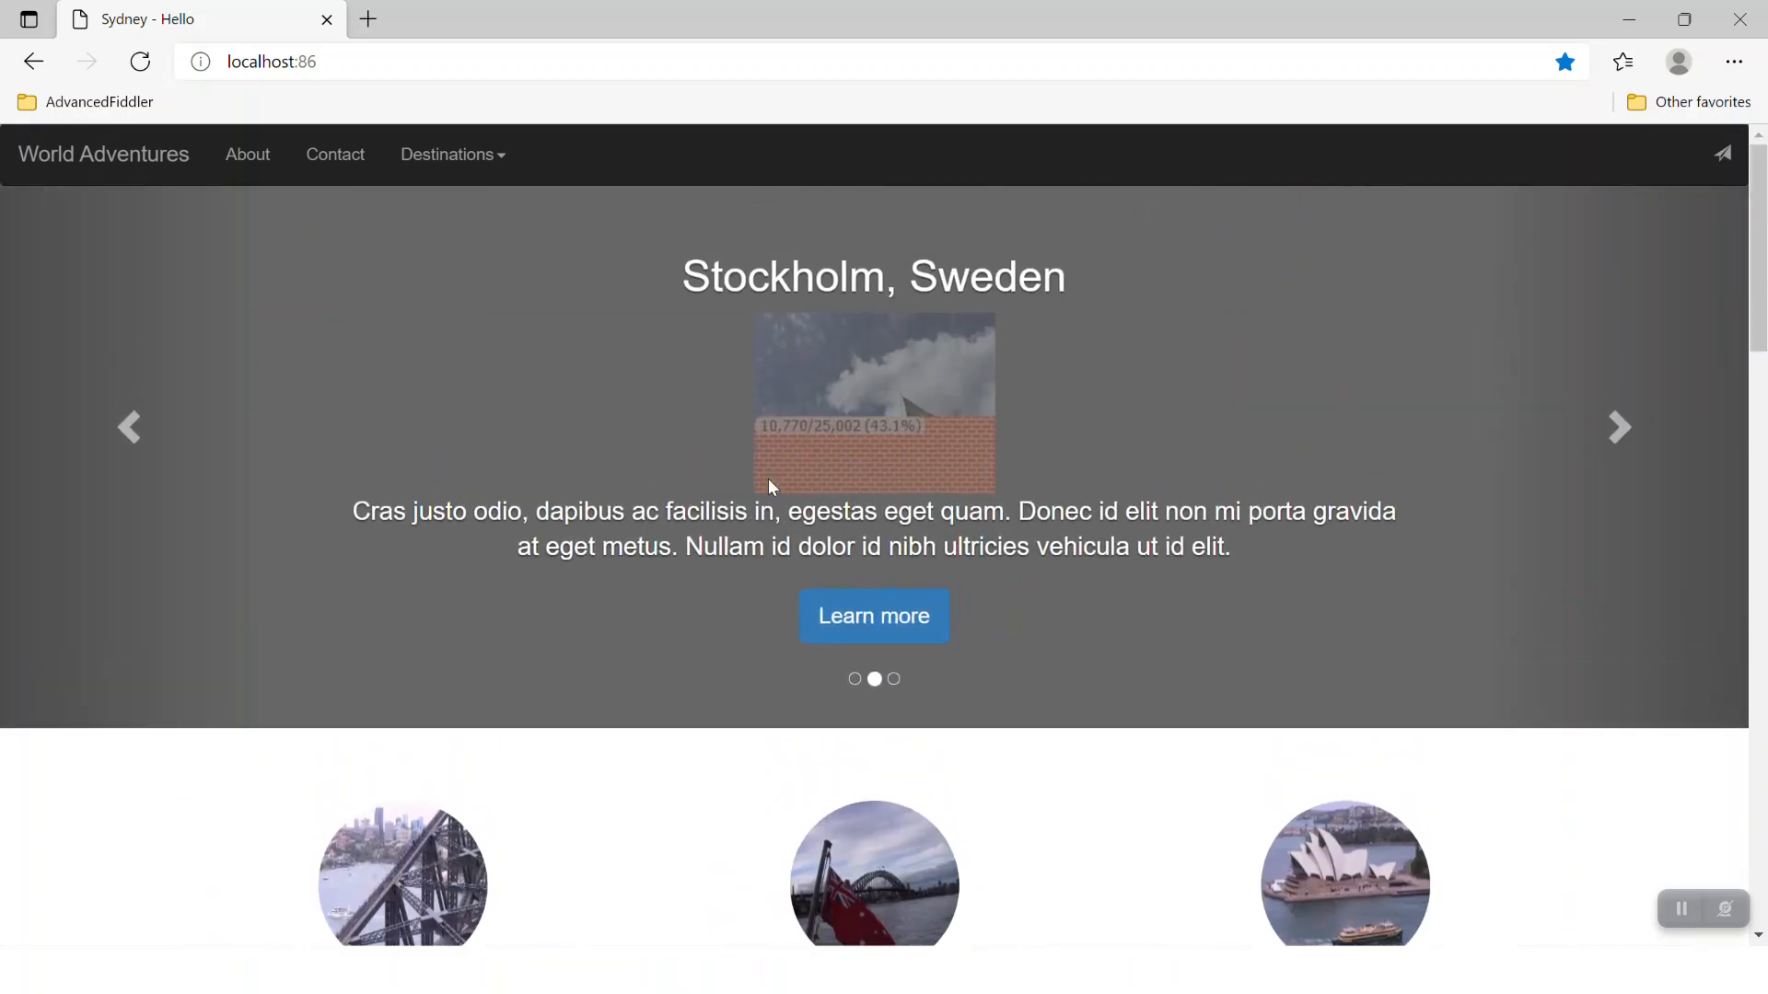
pyautogui.scroll(-4, 1169, 727)
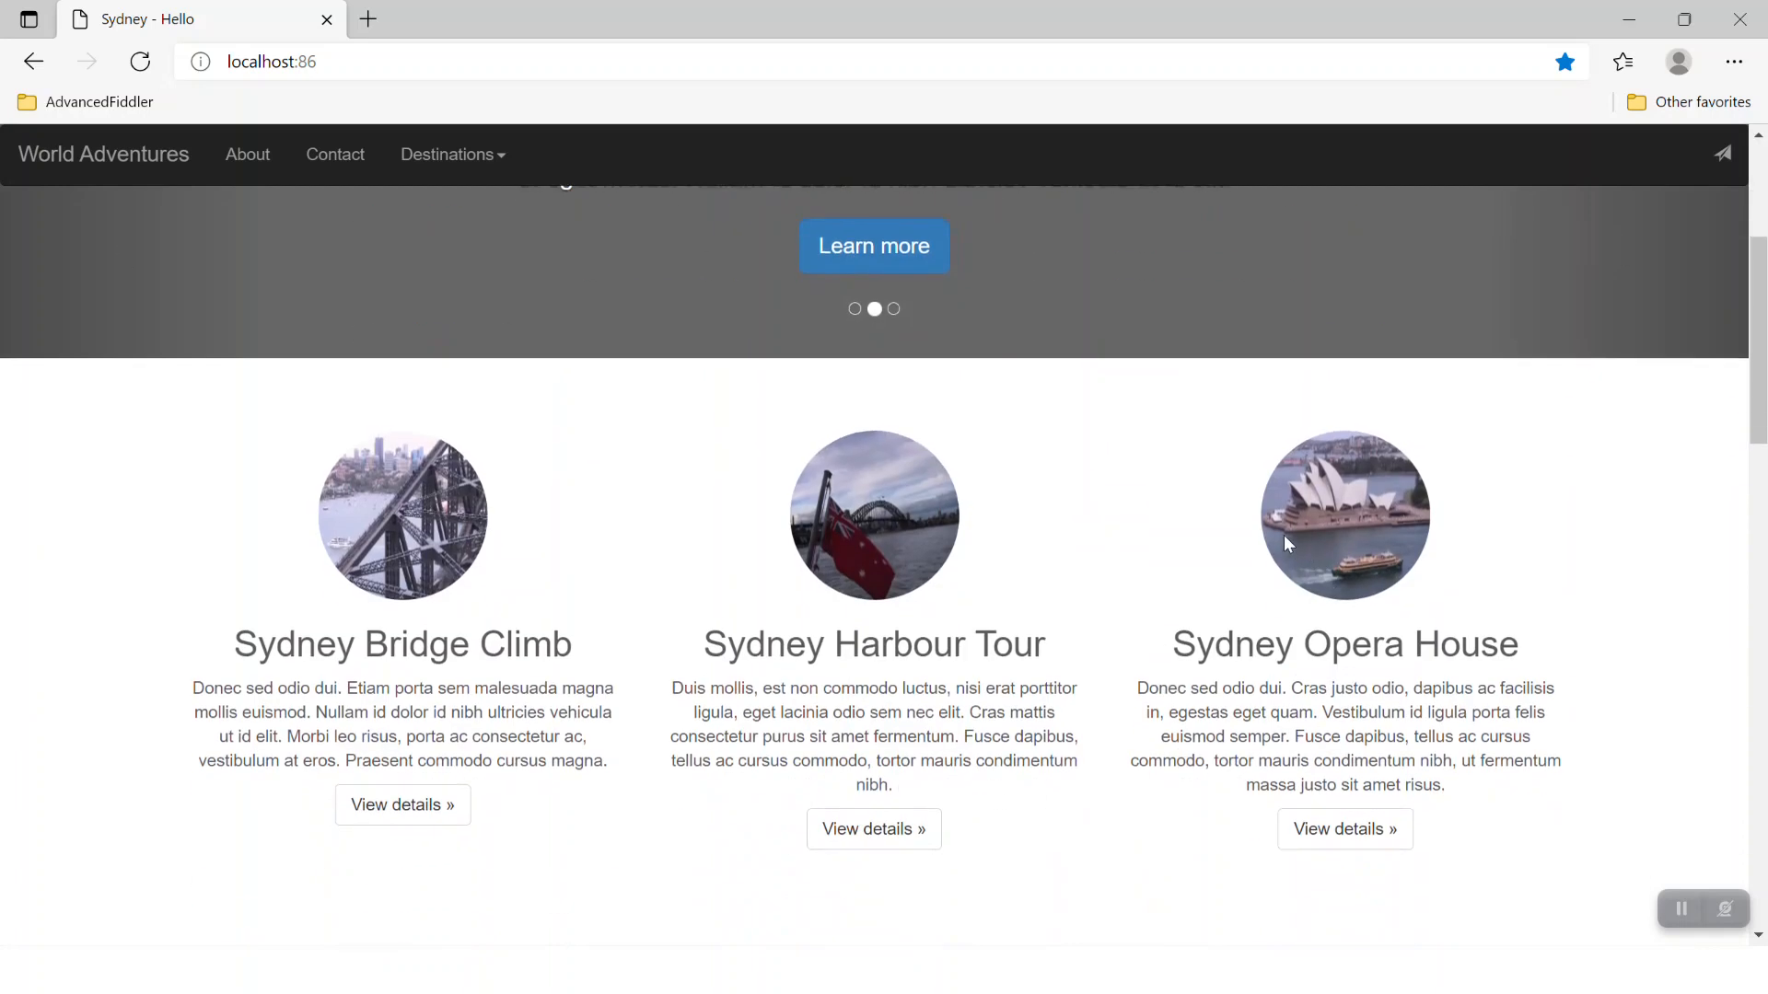
pyautogui.scroll(4, 792, 516)
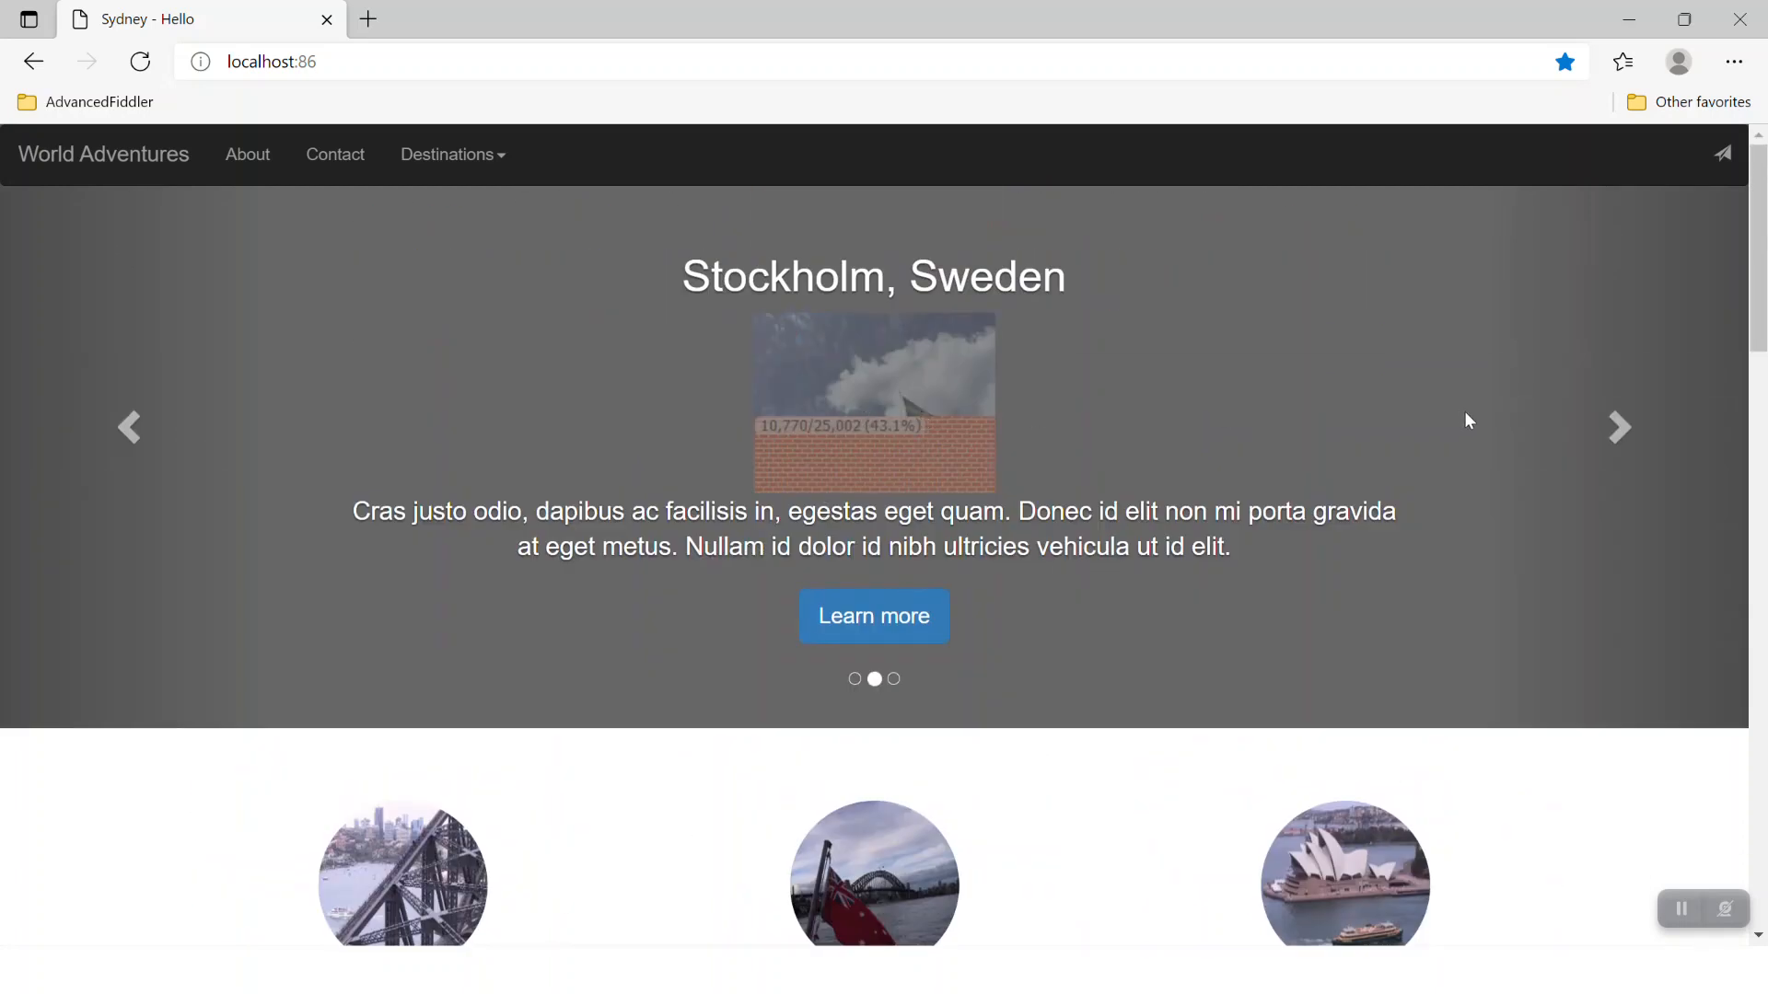
pyautogui.click(1618, 427)
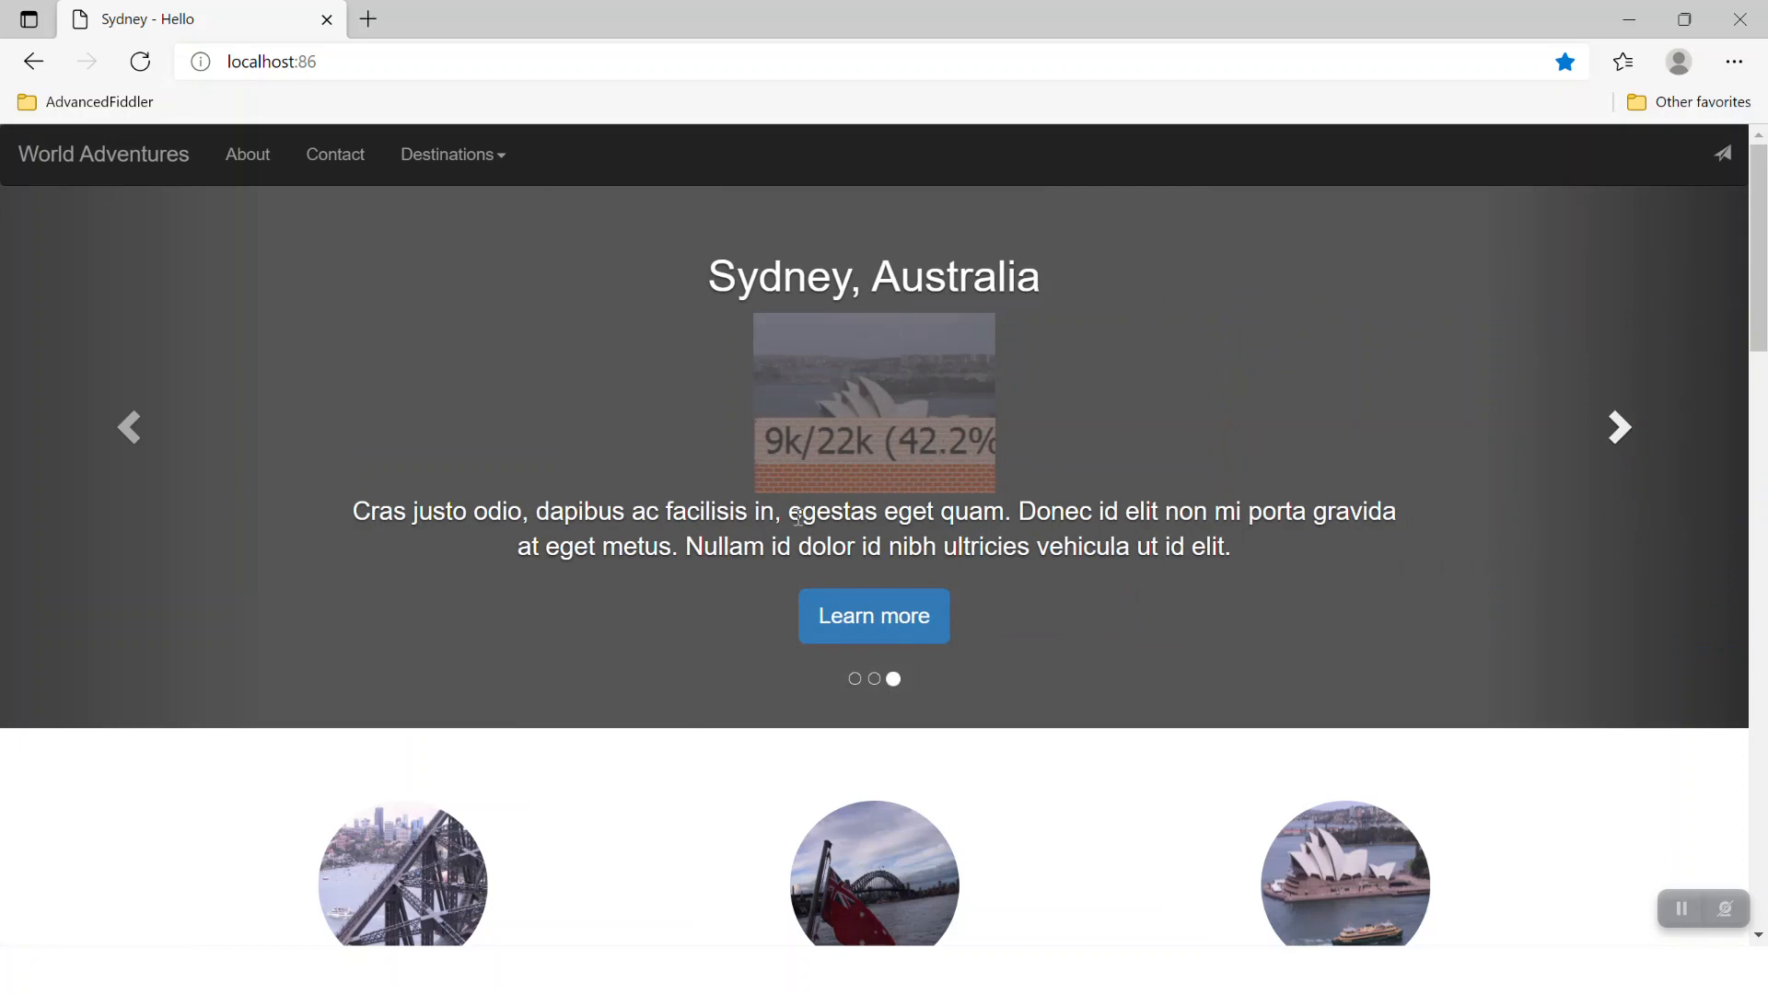
# Return to Fiddler, disable the Show Image Bloat rule and remove all captured sessions
pyautogui.hotkey('alt', 'Tab')
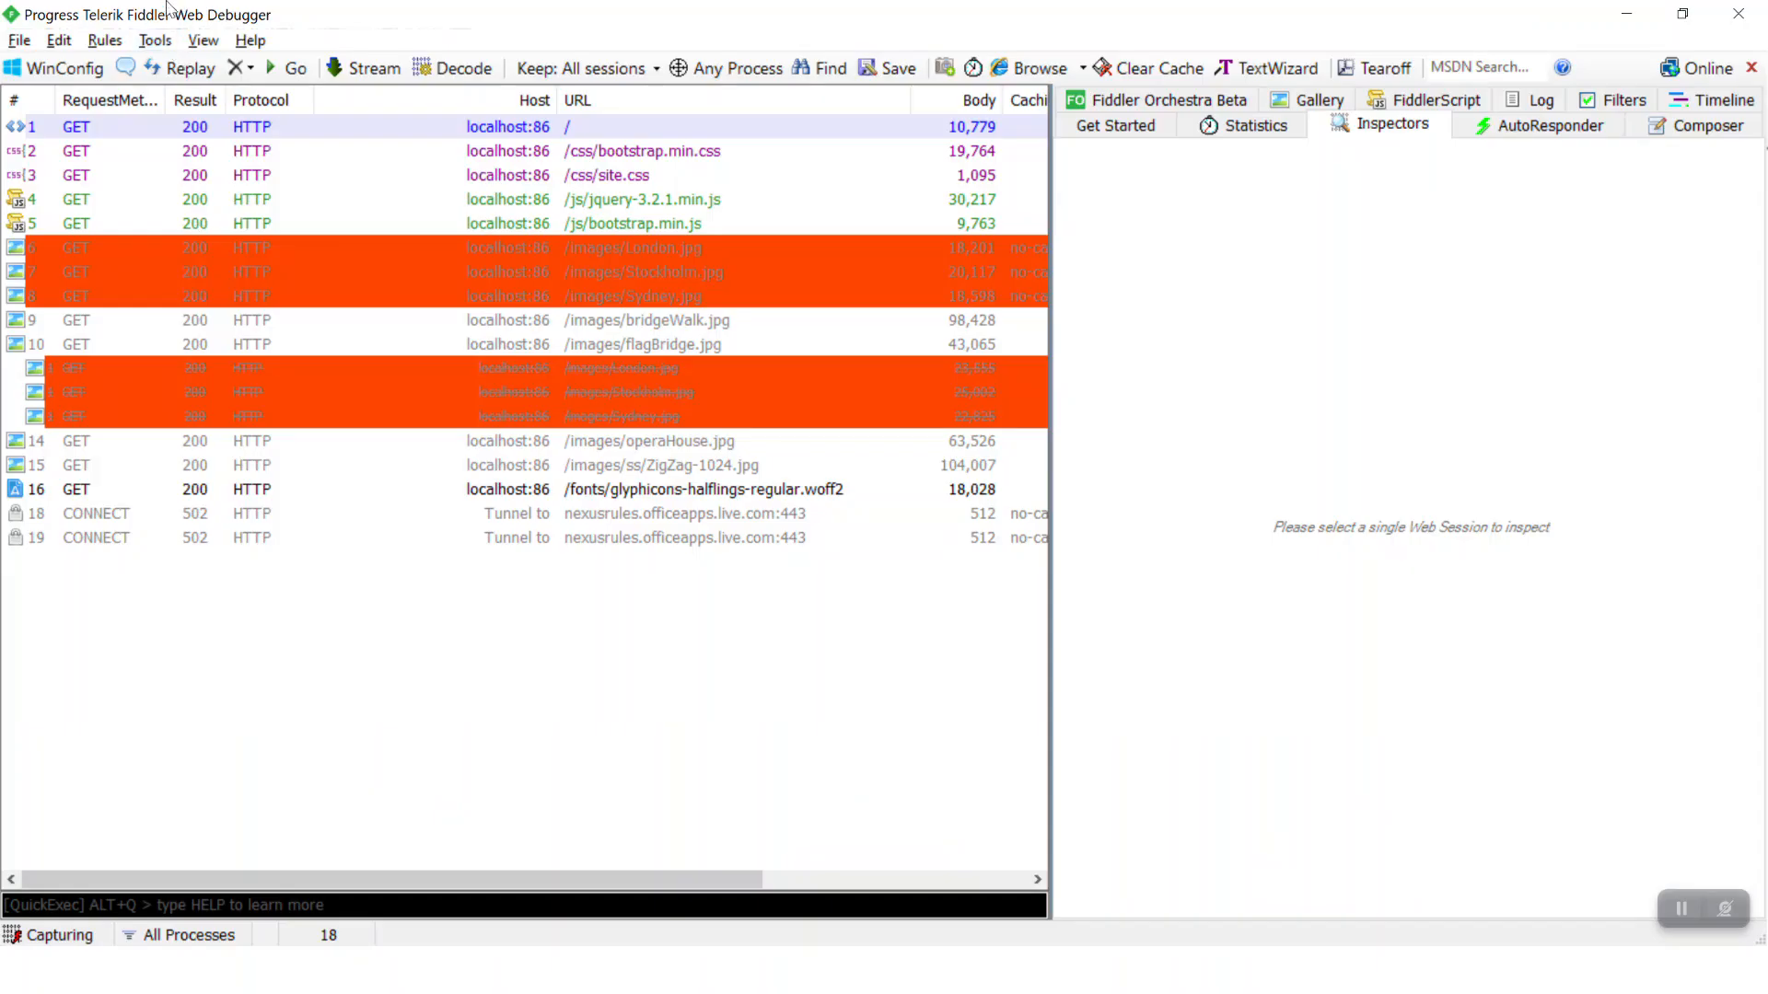
pyautogui.click(104, 40)
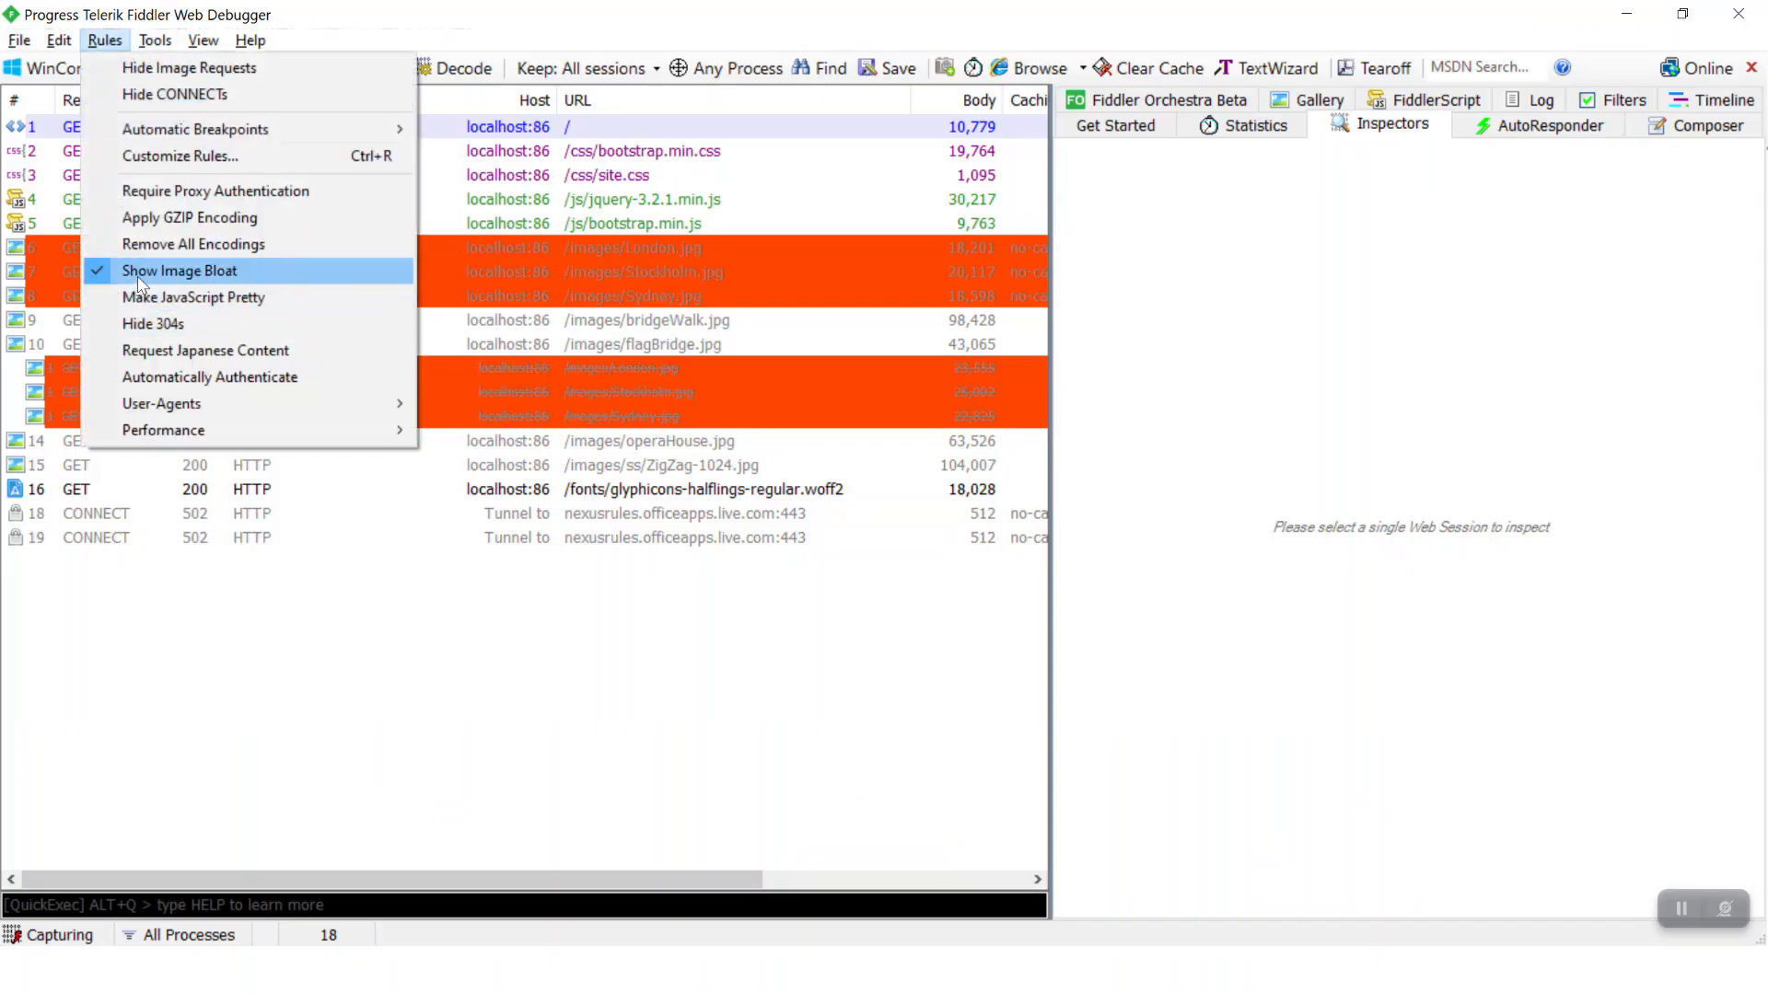
pyautogui.click(138, 271)
pyautogui.click(242, 72)
pyautogui.click(285, 98)
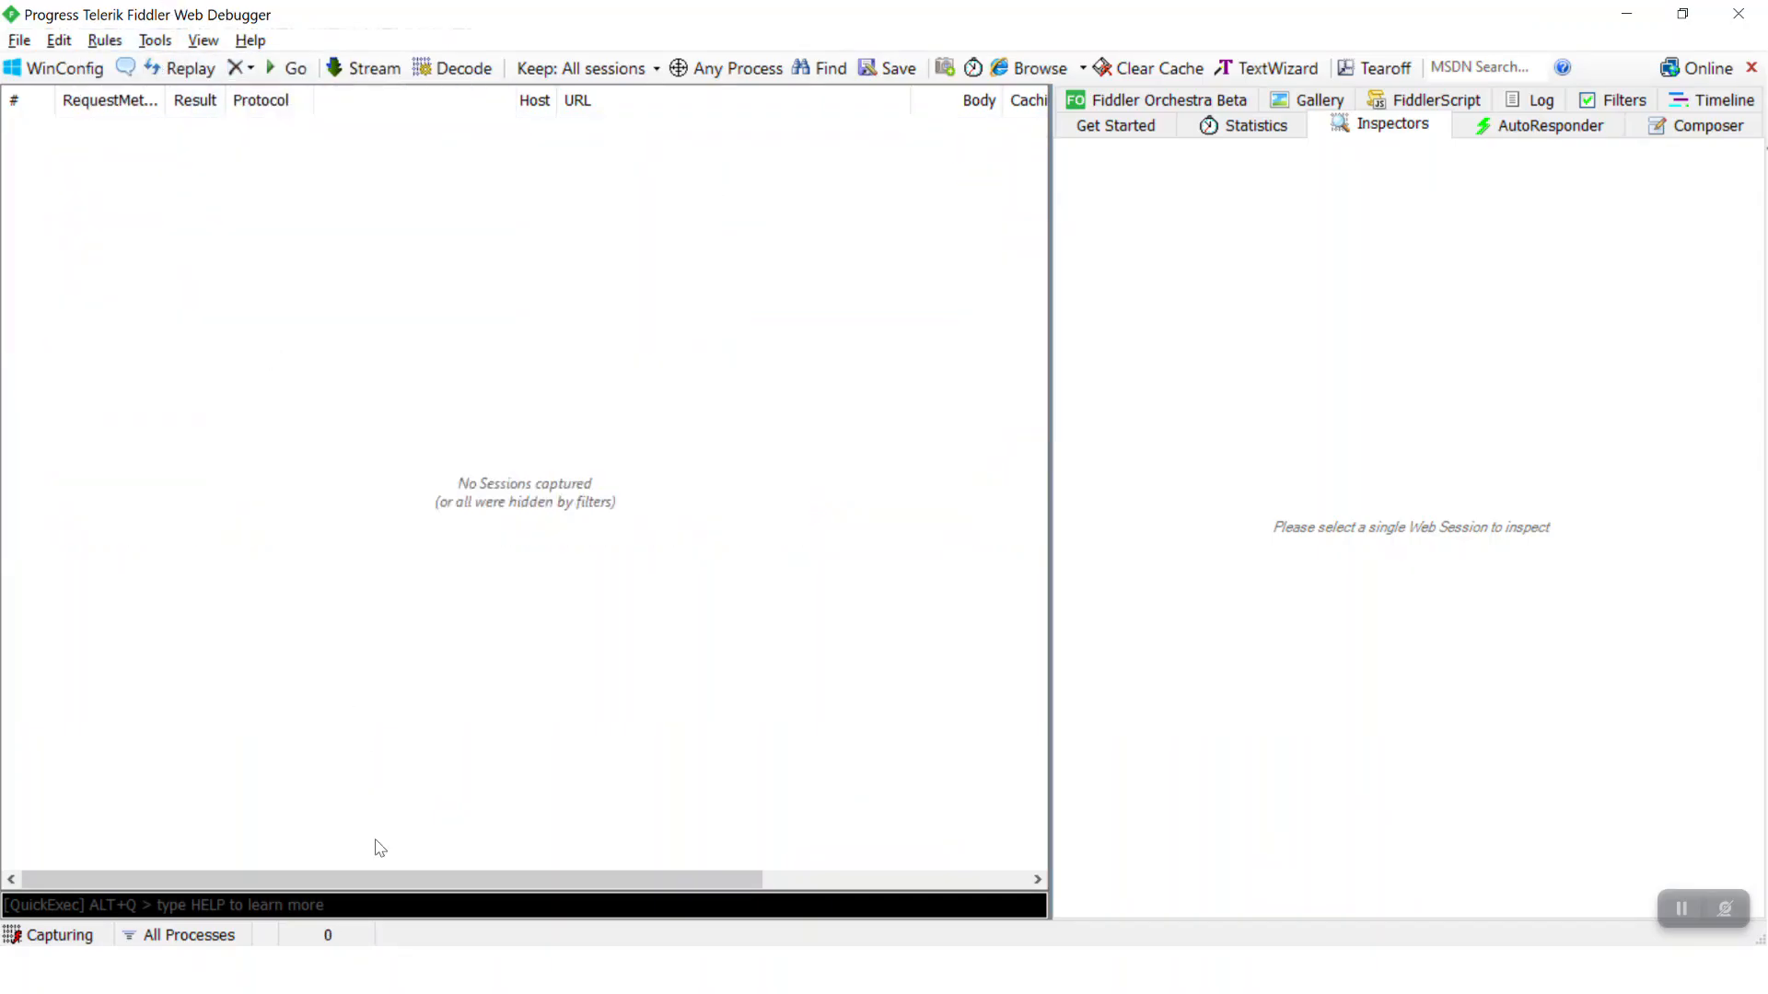
pyautogui.hotkey('alt', 'Tab')
pyautogui.press('Tab')
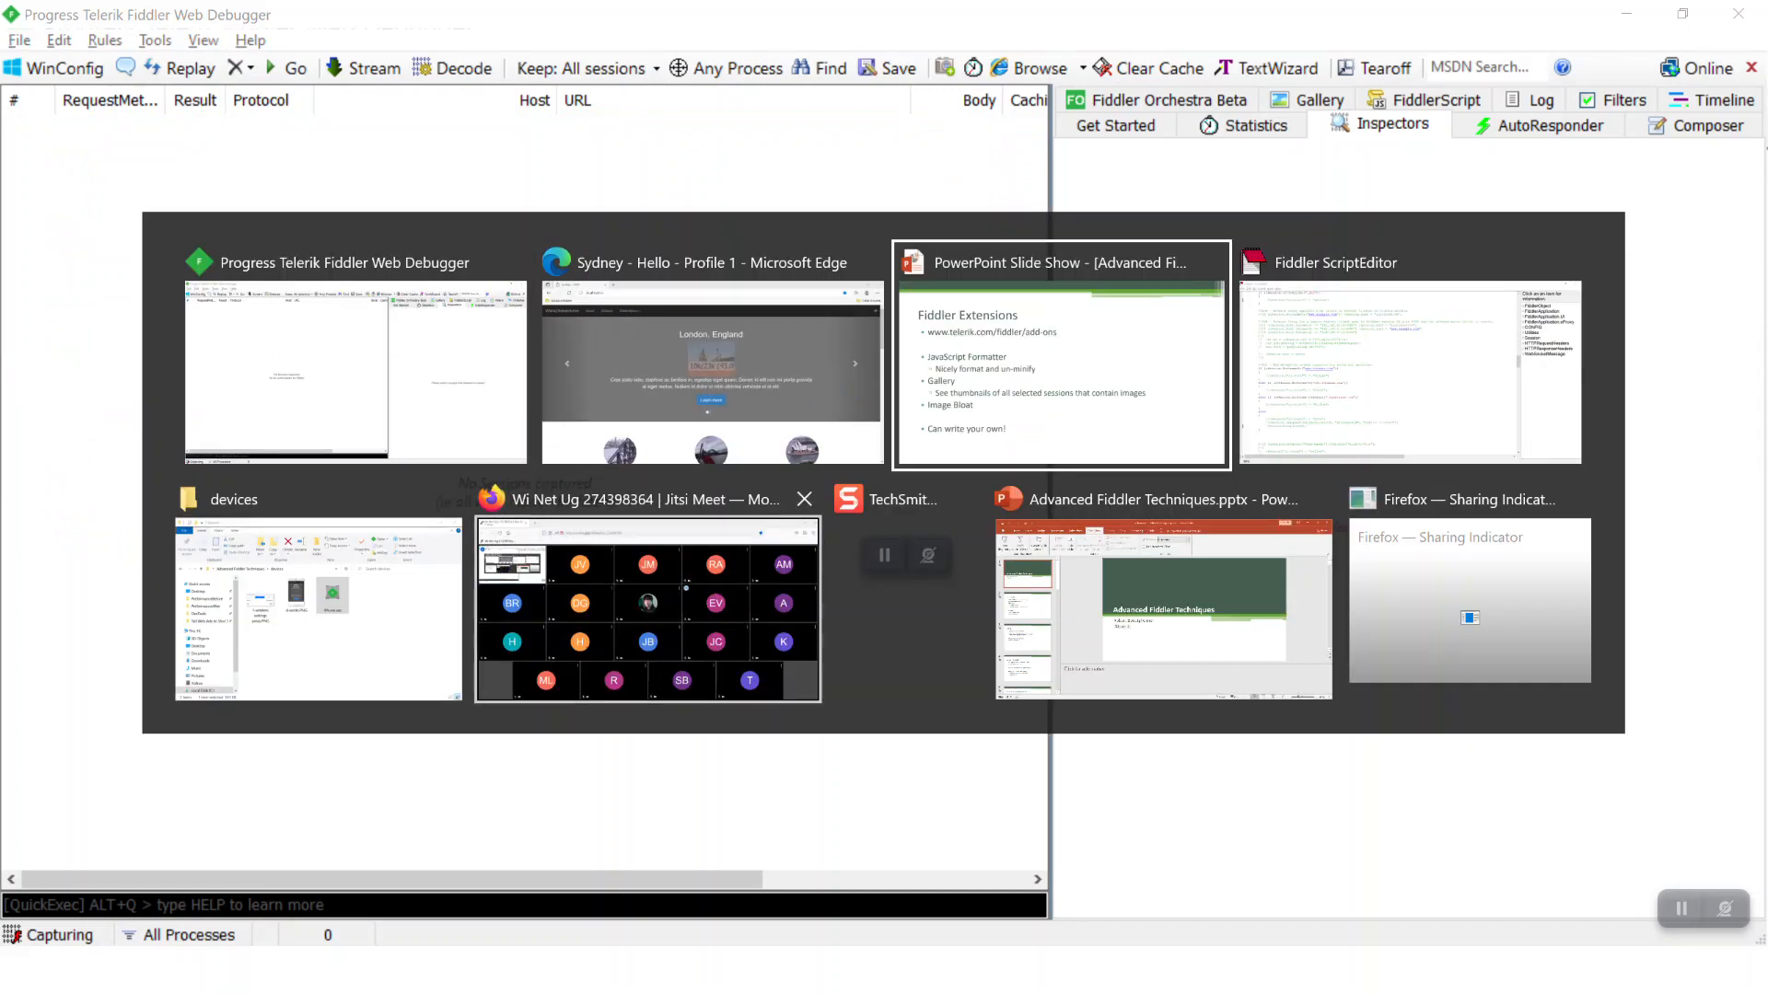
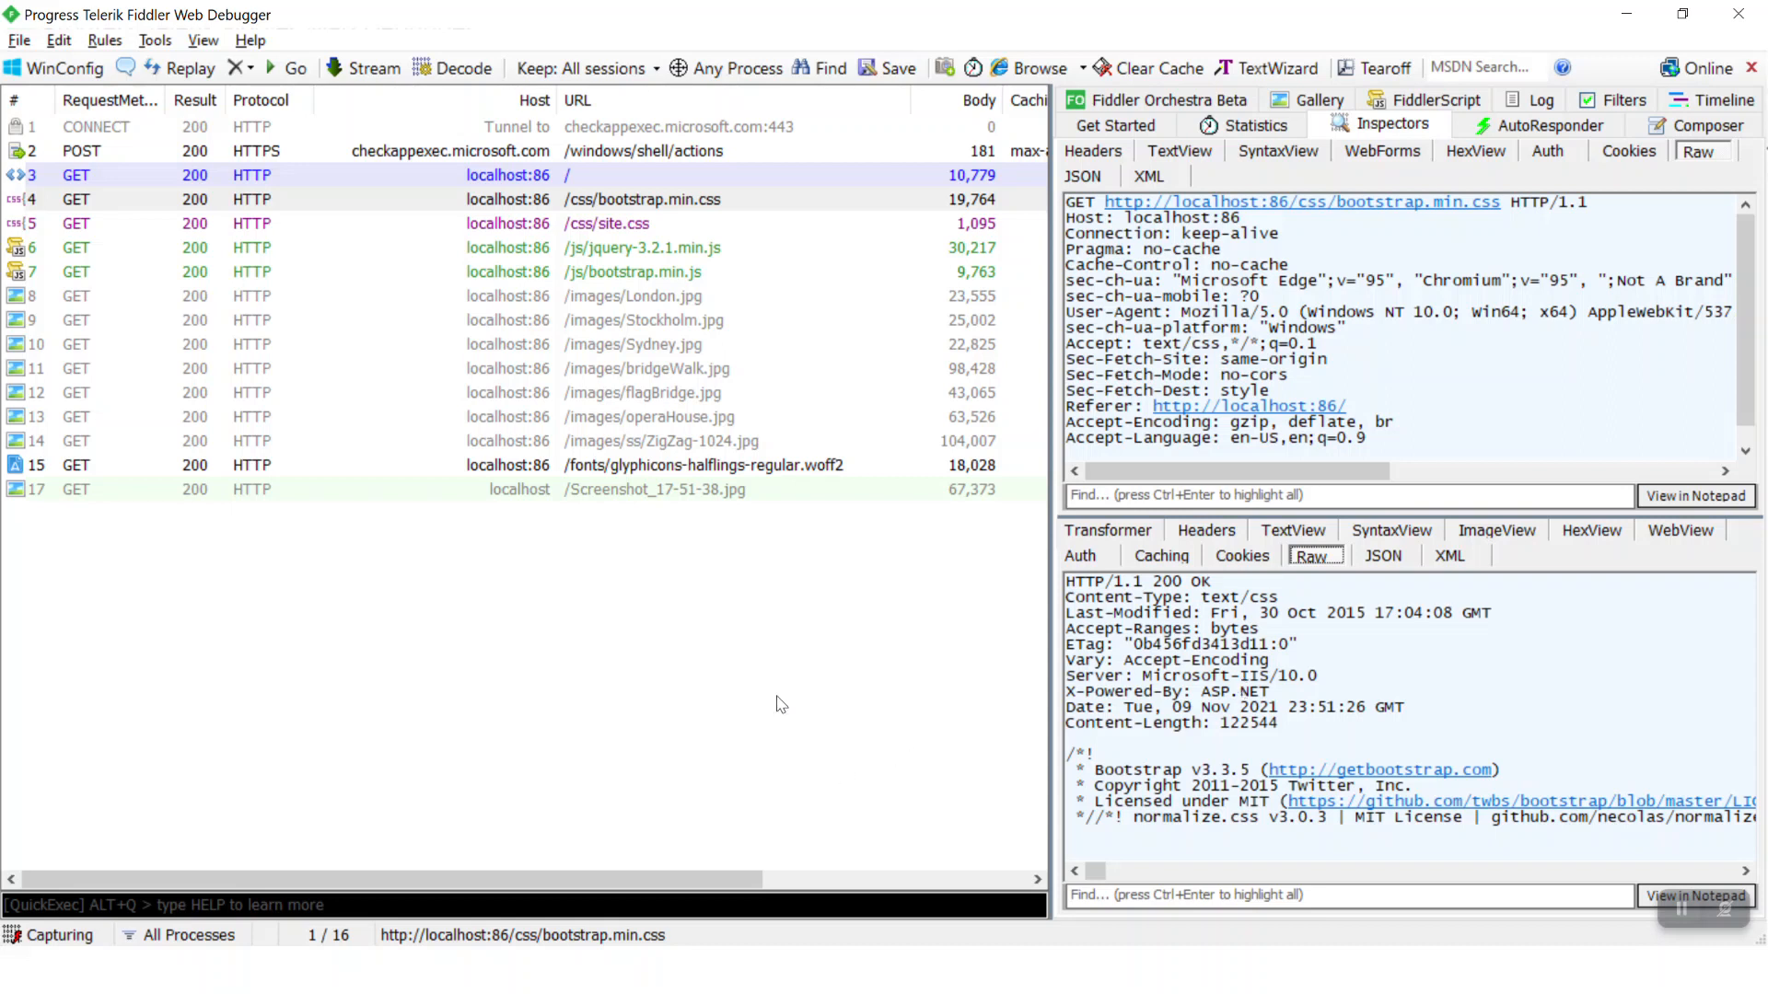
pyautogui.hotkey('alt', 'Tab')
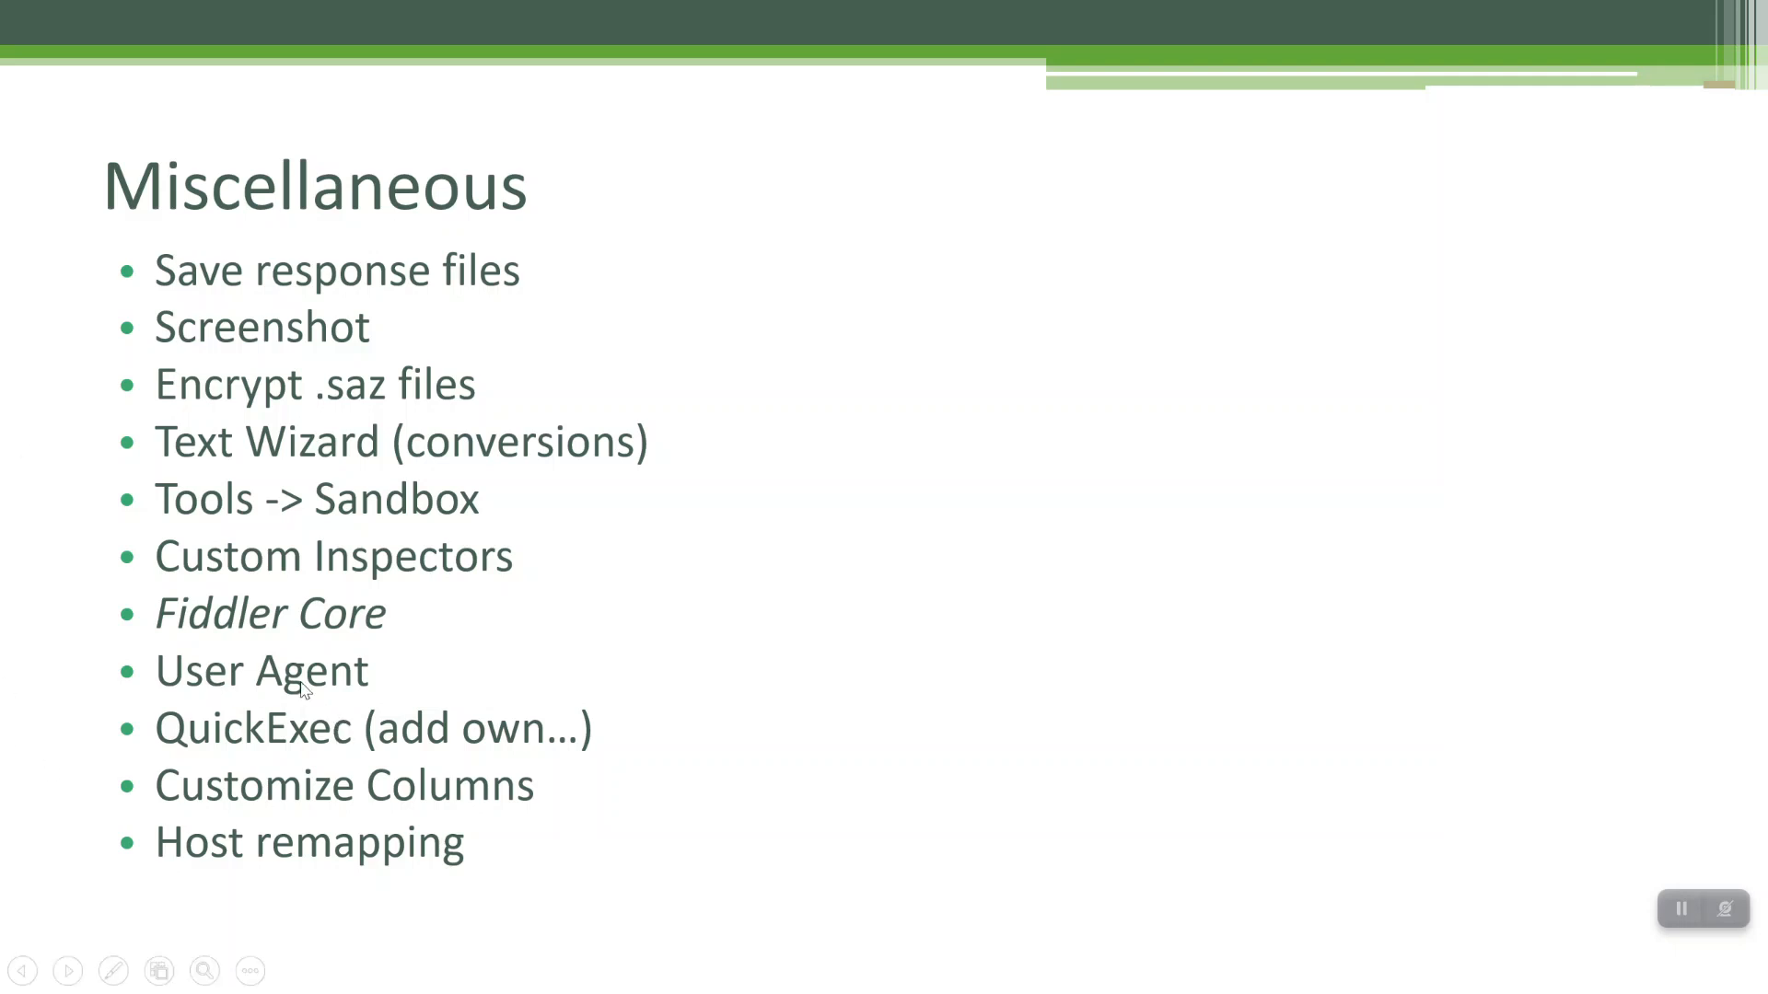
pyautogui.hotkey('alt', 'Tab')
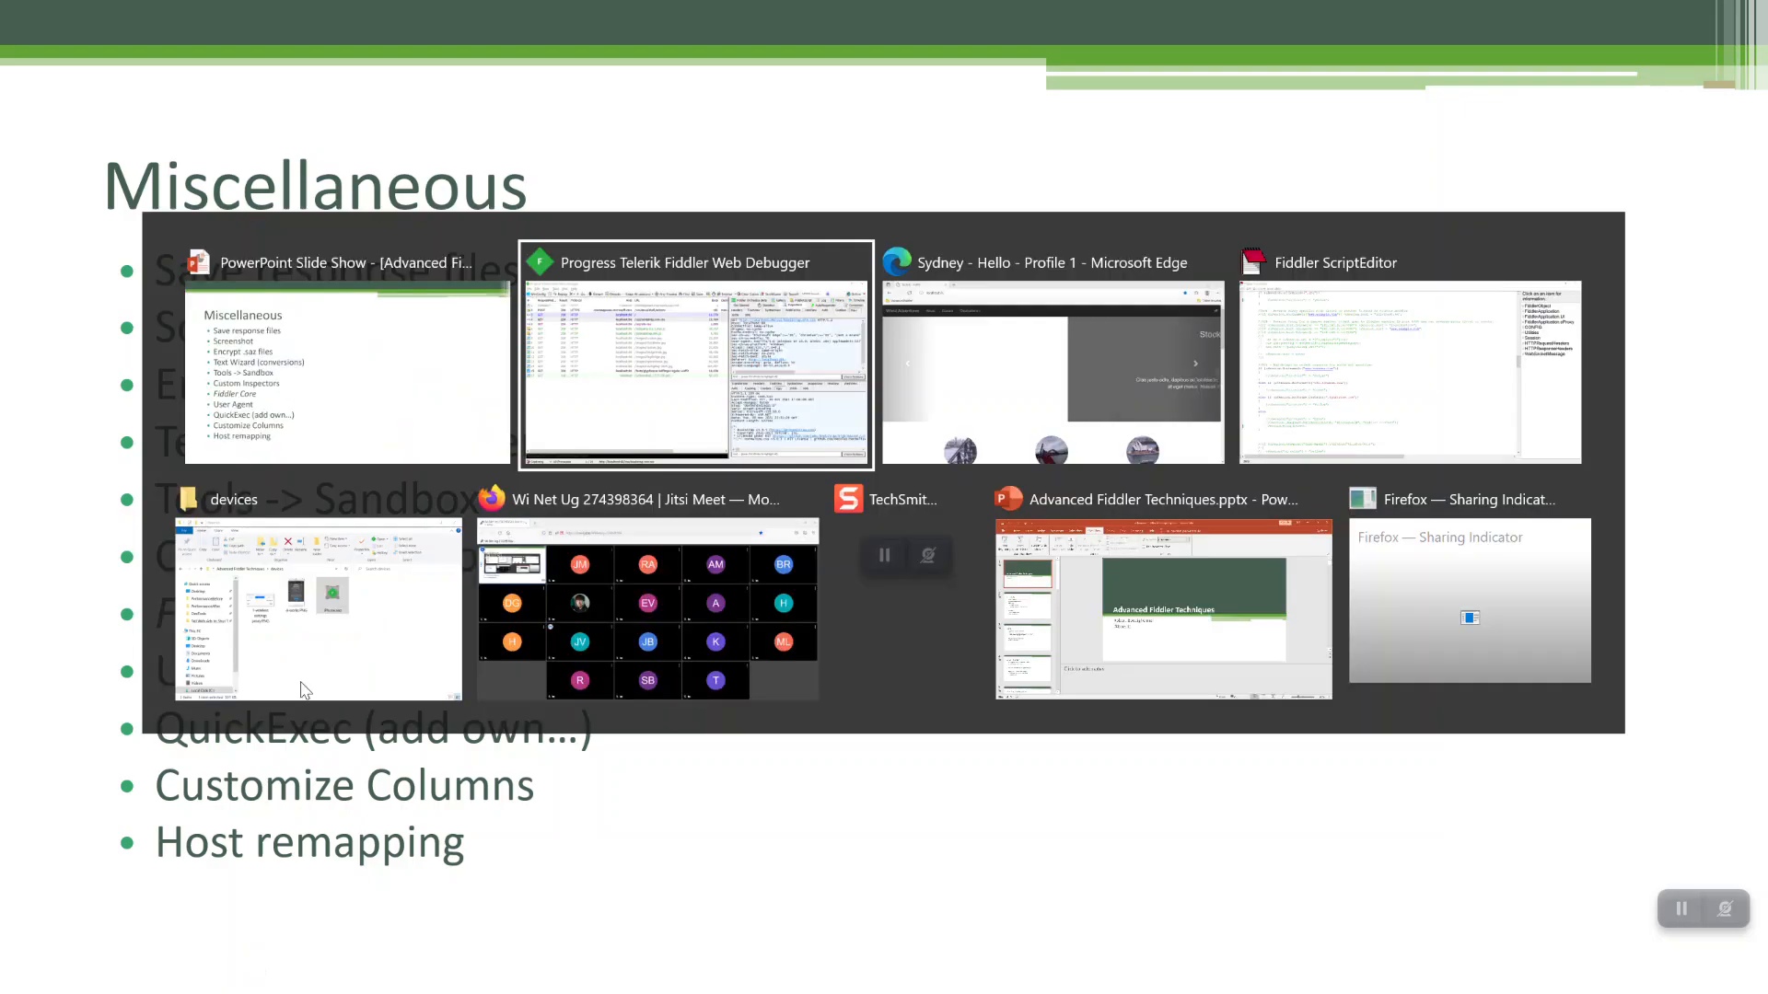
pyautogui.click(104, 39)
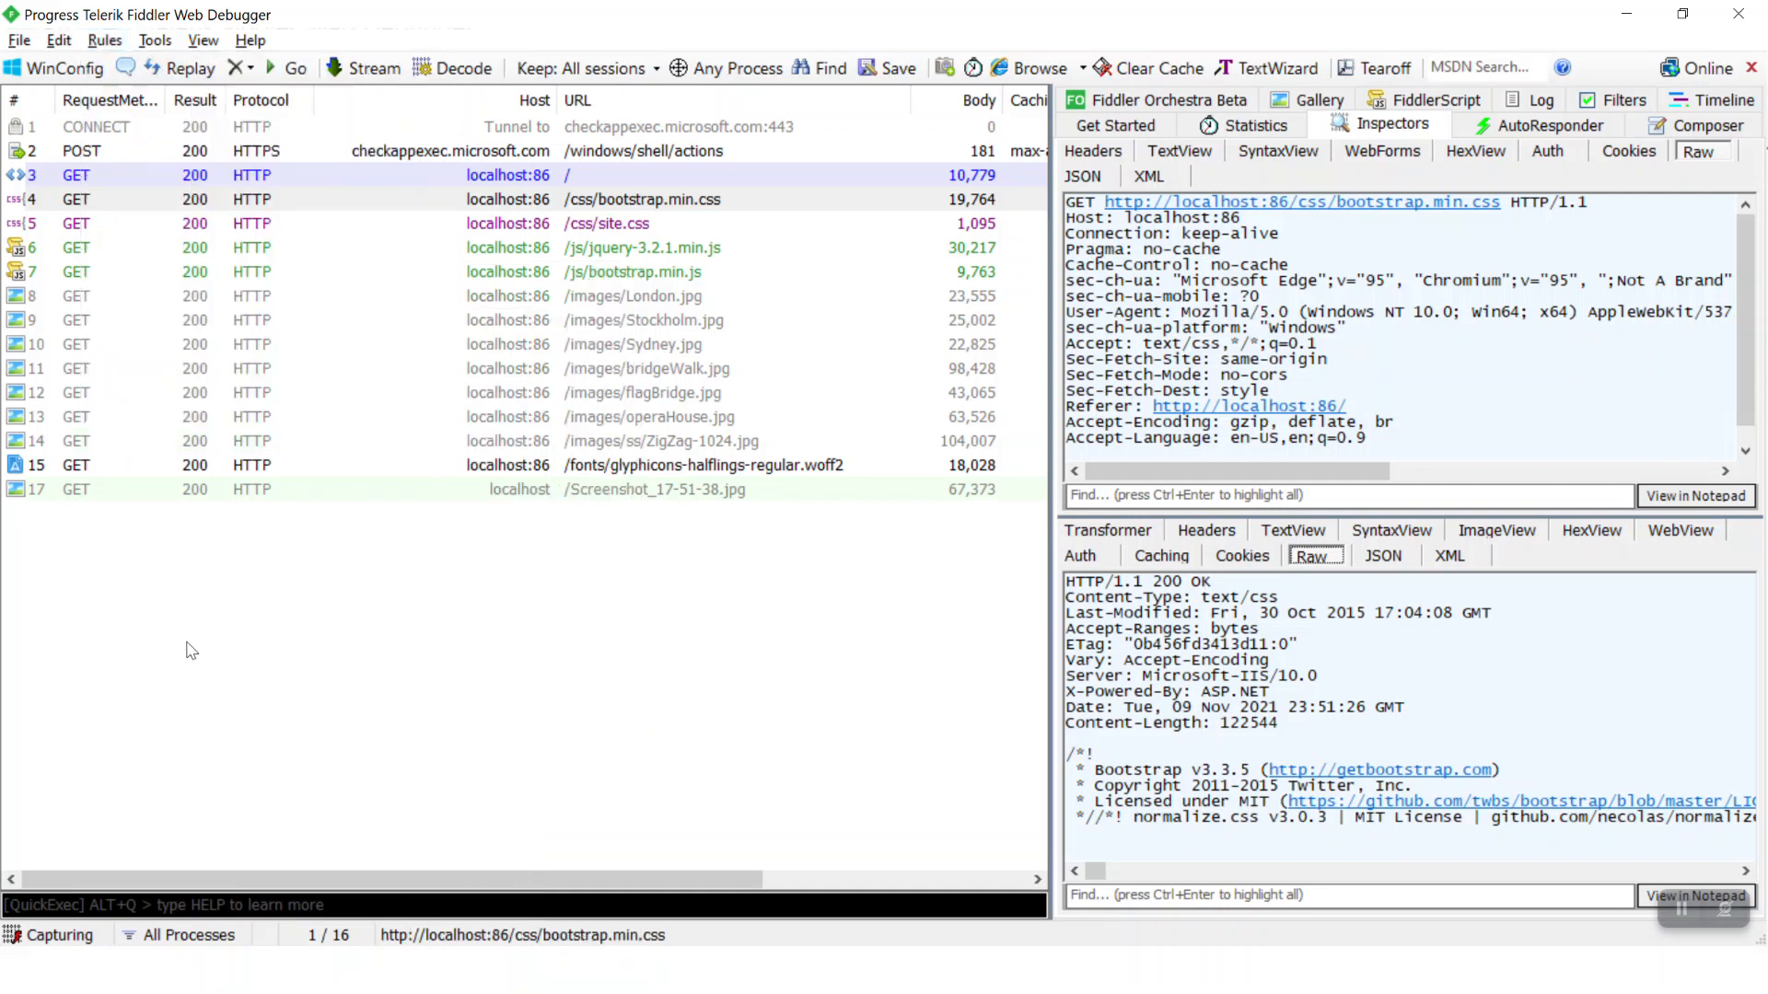
pyautogui.hotkey('alt', 'Tab')
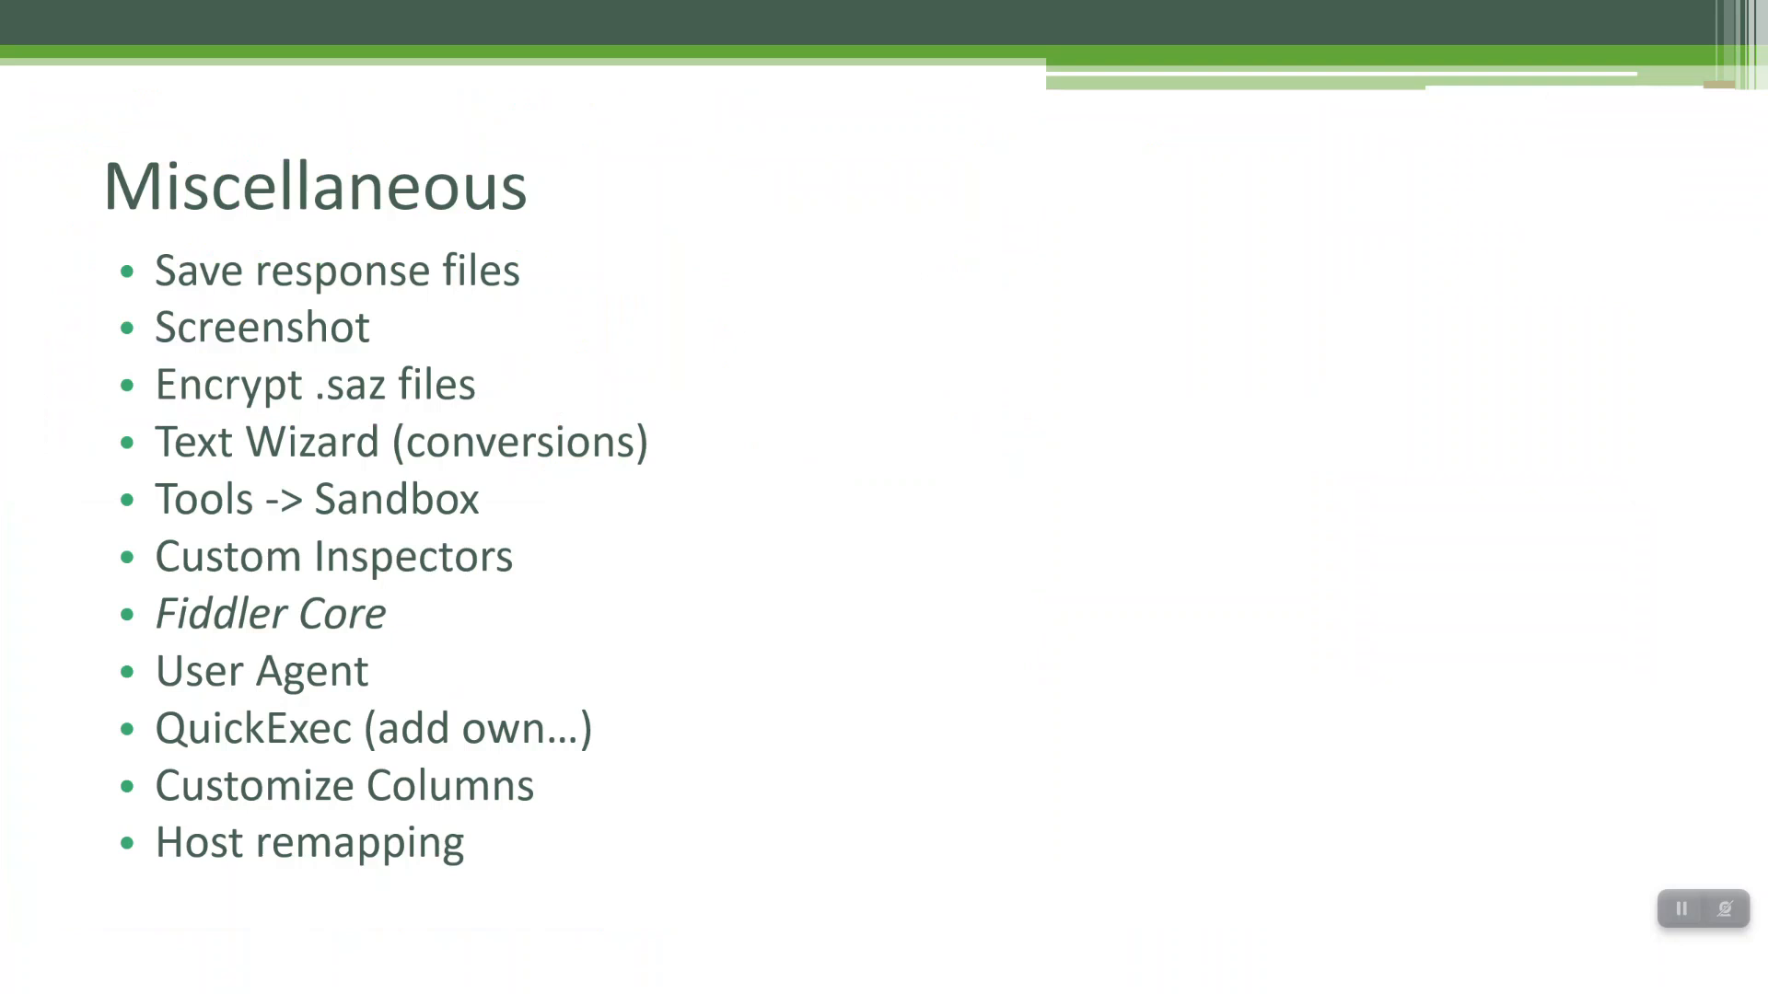
# Switch to Fiddler and select sessions with responses over 50,000 bytes using the QuickExec command >50000
pyautogui.hotkey('alt', 'Tab')
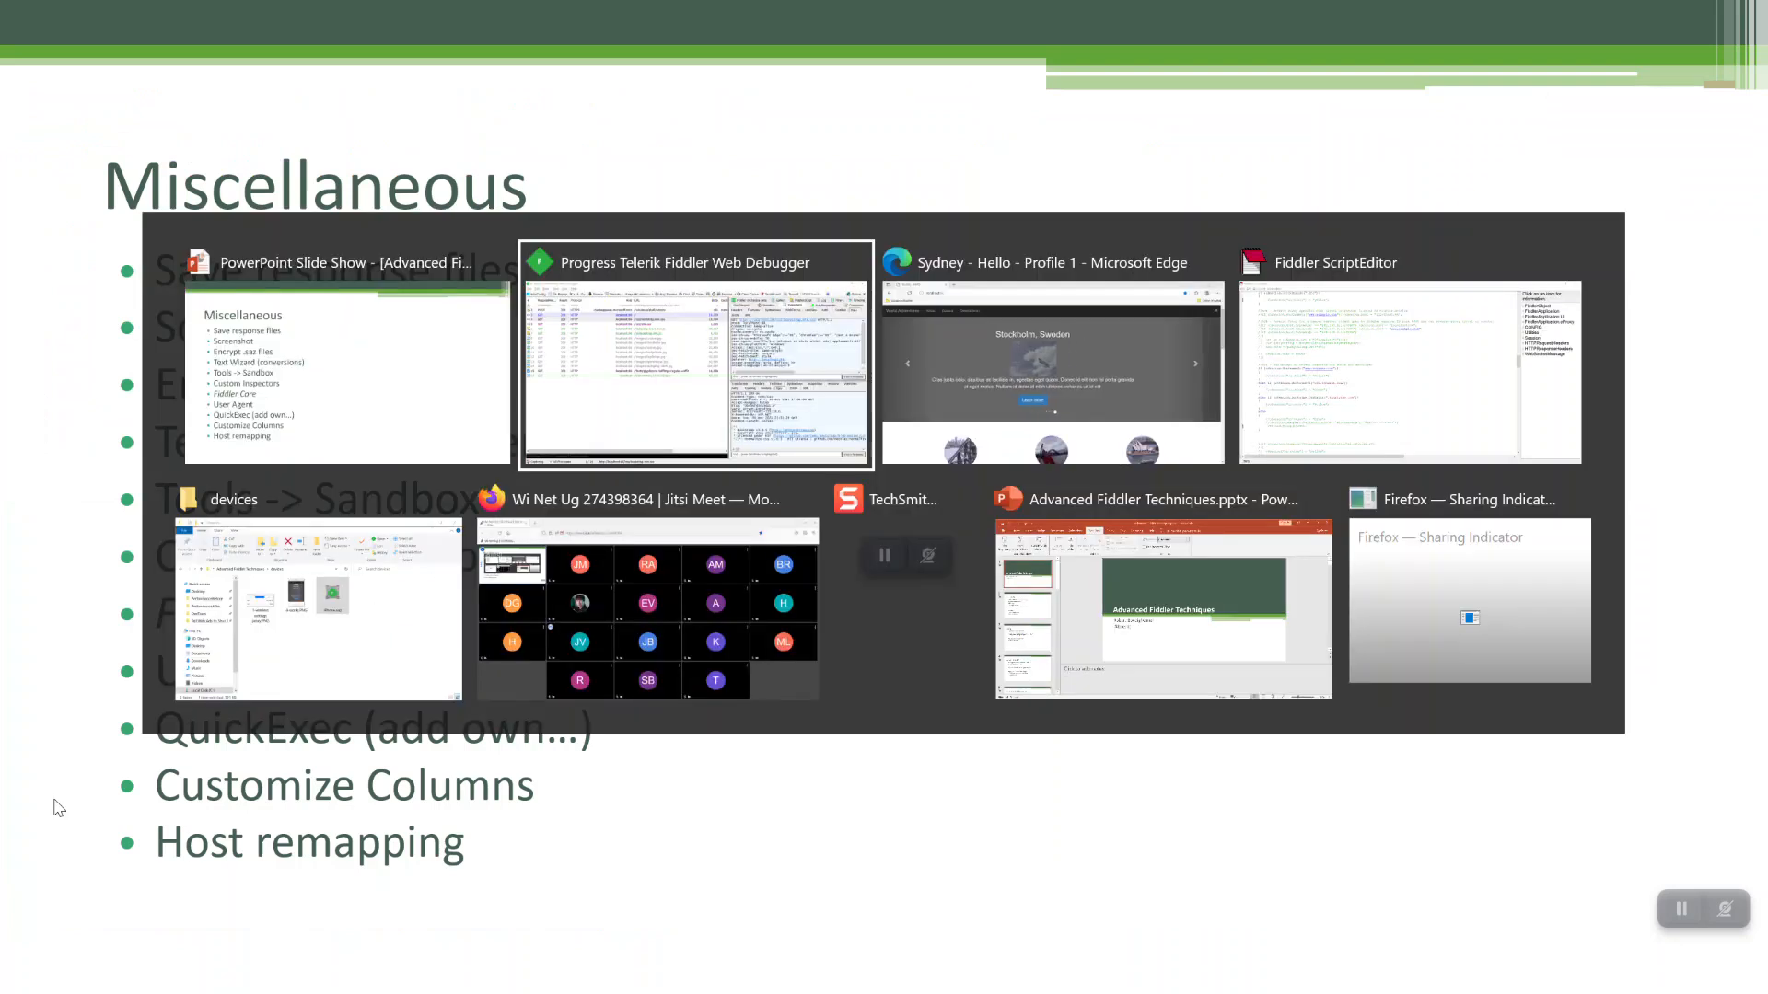
pyautogui.click(73, 904)
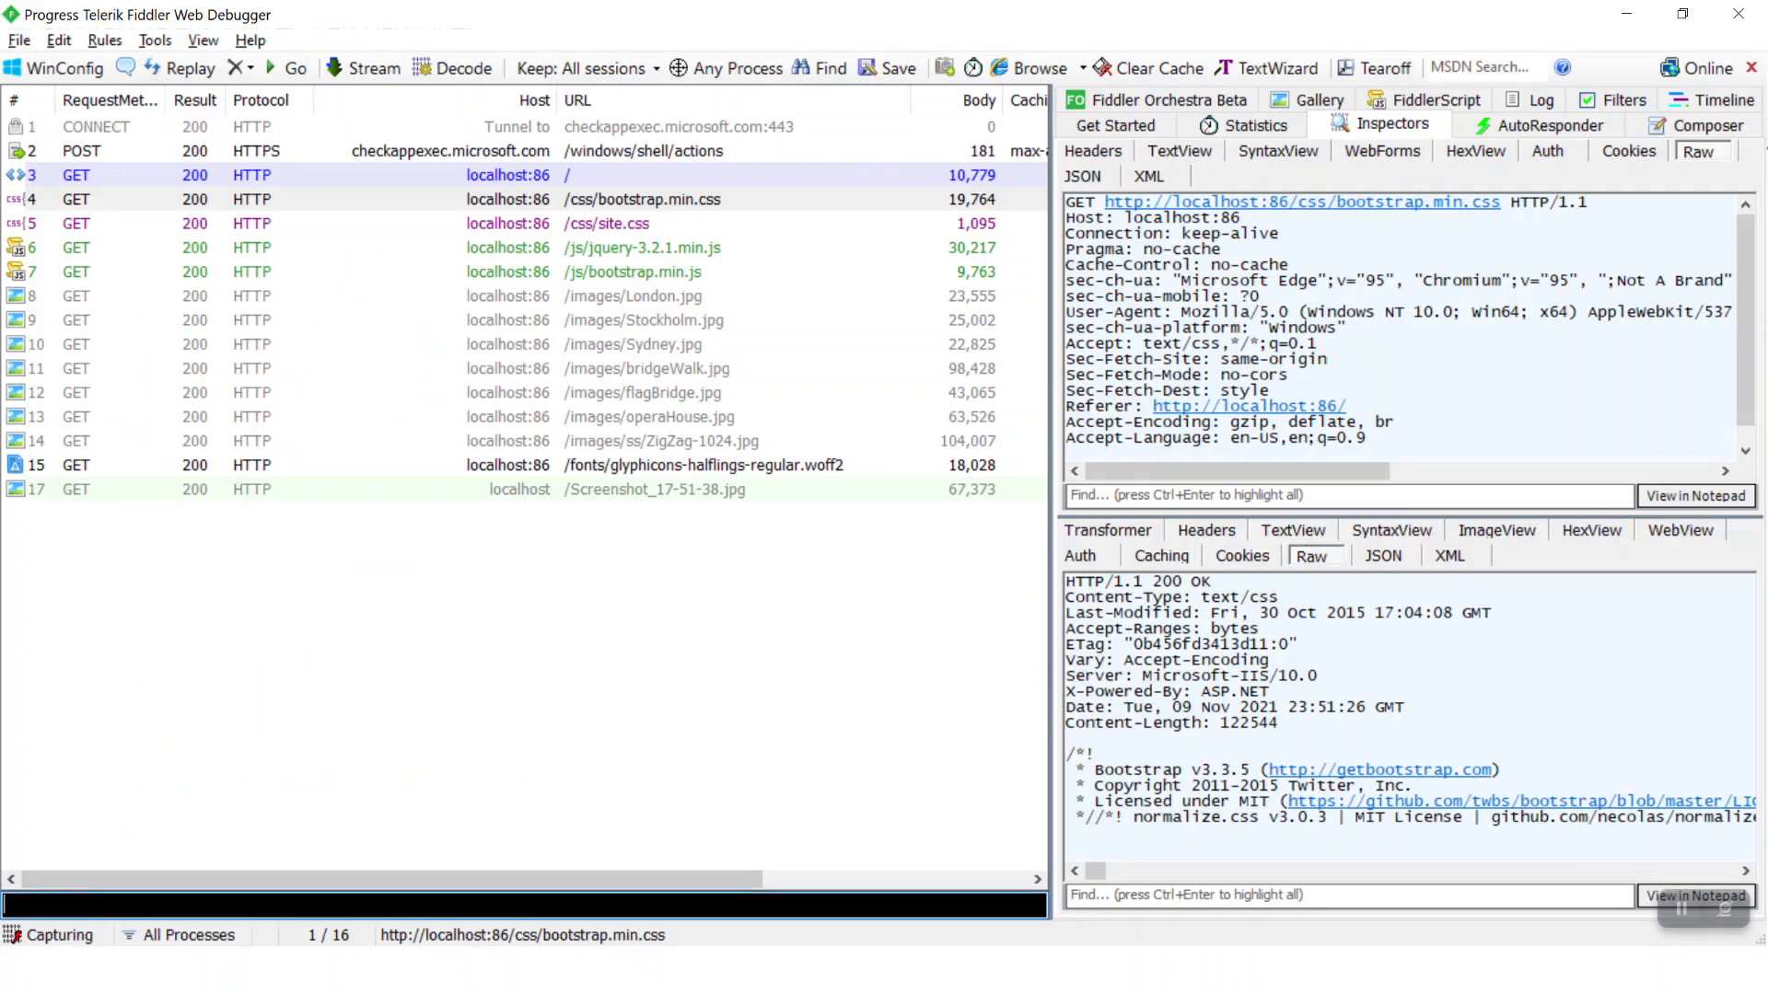
pyautogui.write('>50000')
pyautogui.press('Return')
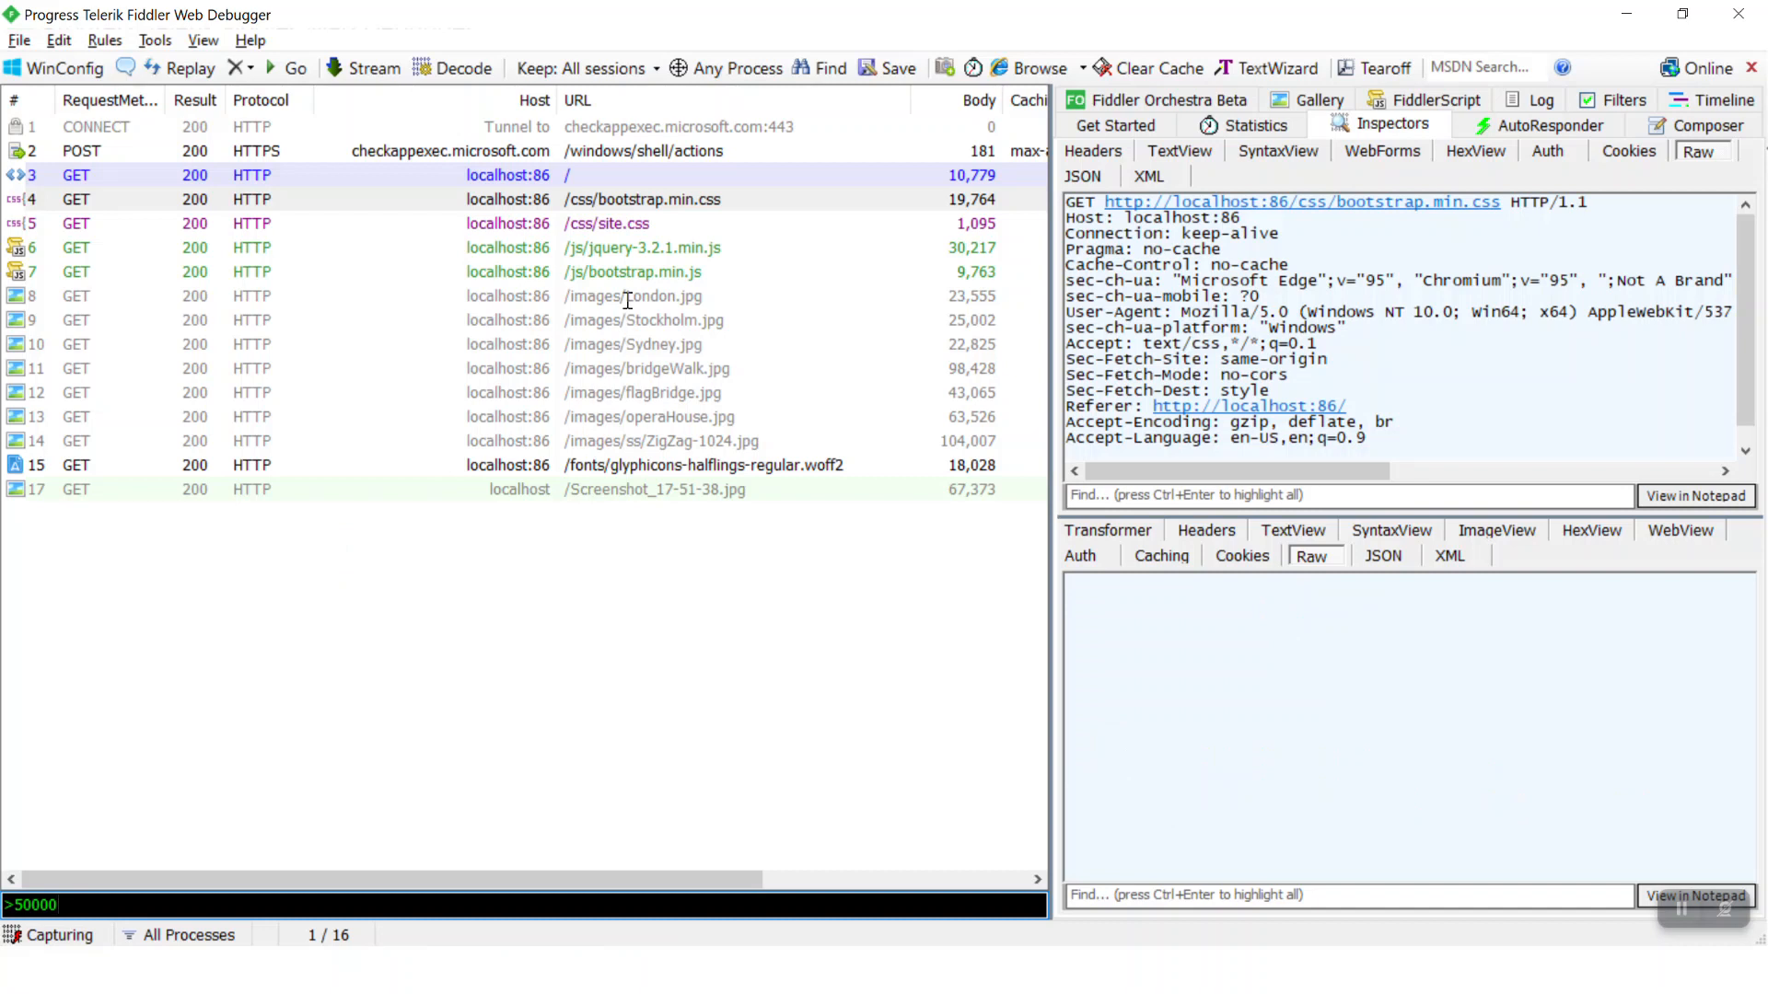
pyautogui.press('Return')
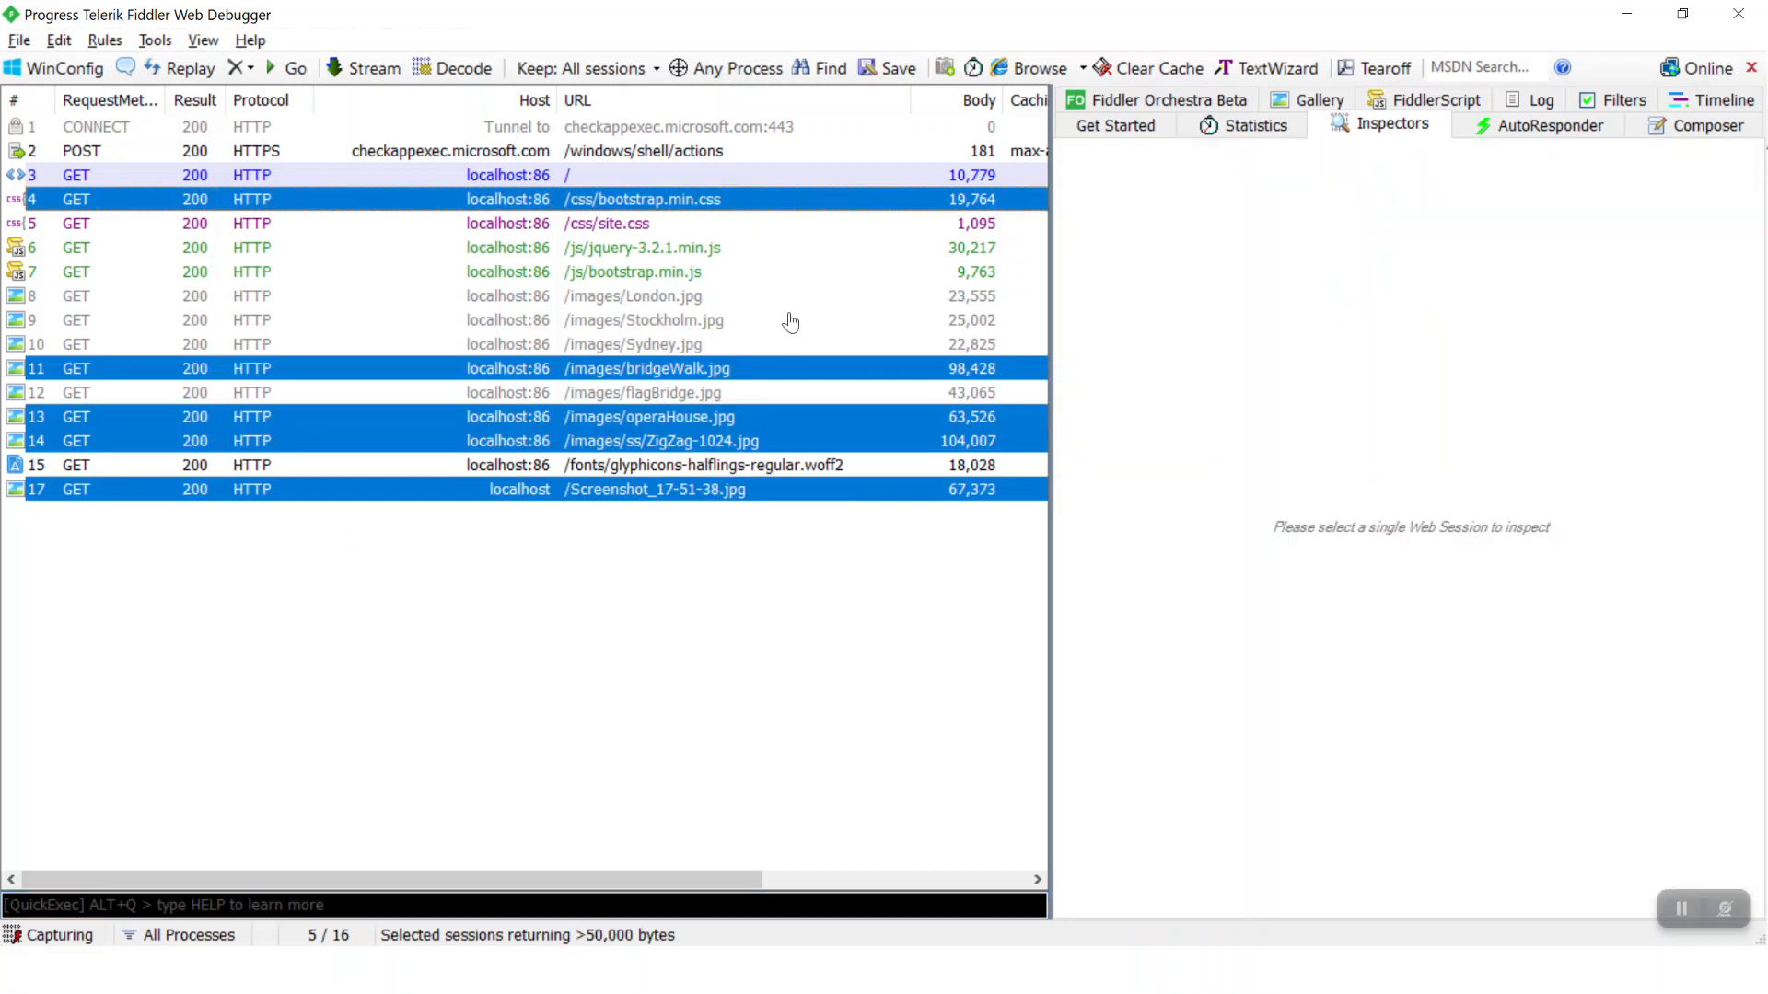
# Select sessions with responses under 1,000 bytes using the QuickExec command <1000
pyautogui.click(50, 902)
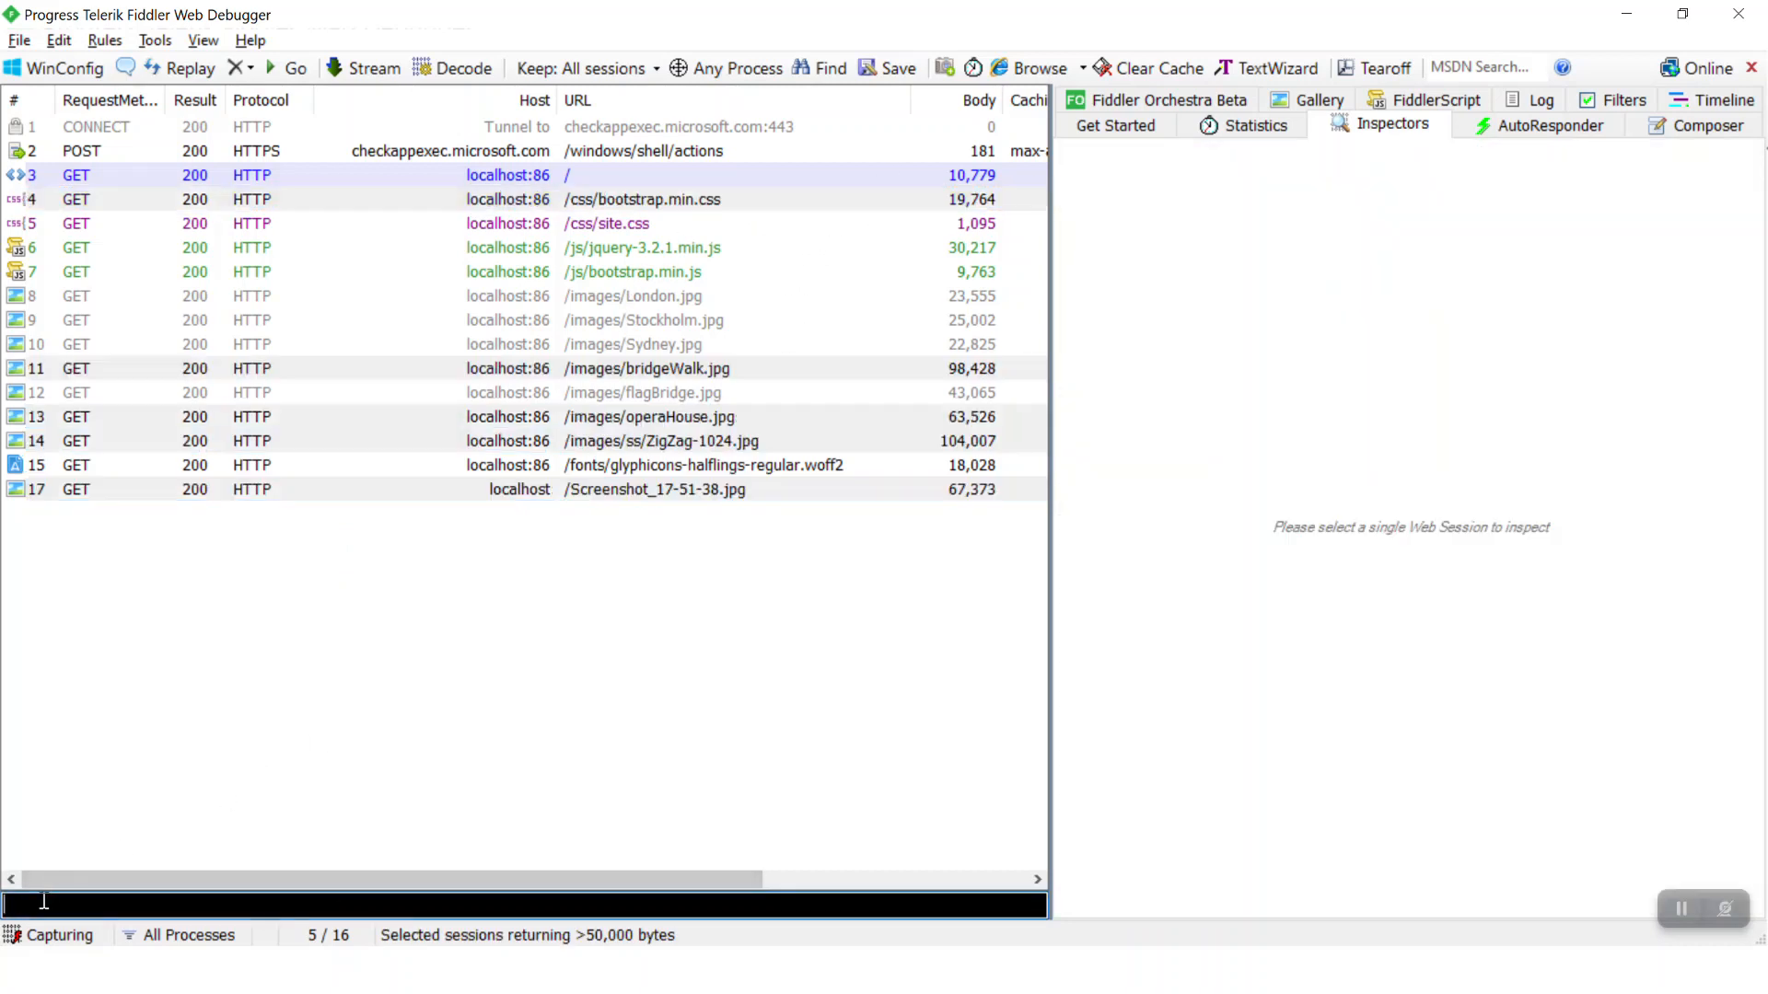
pyautogui.write('<1000')
pyautogui.press('Return')
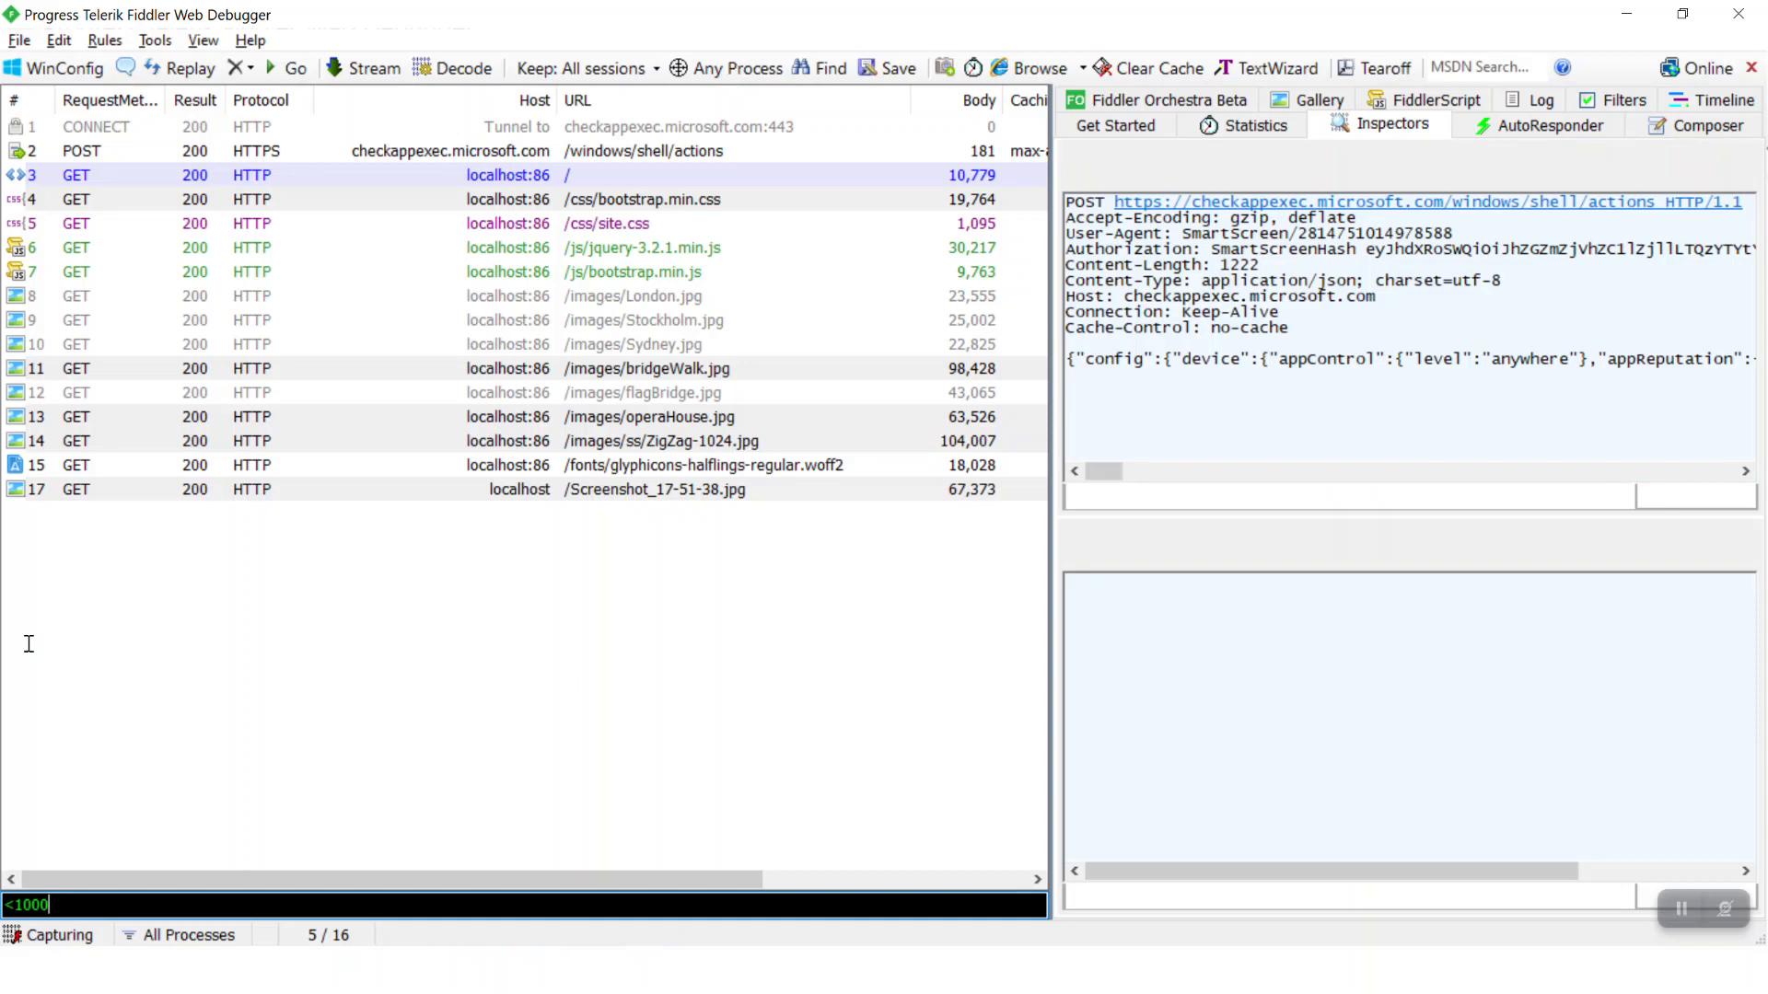
# Select all CSS sessions using the QuickExec command select css
pyautogui.click(122, 907)
pyautogui.write('cls')
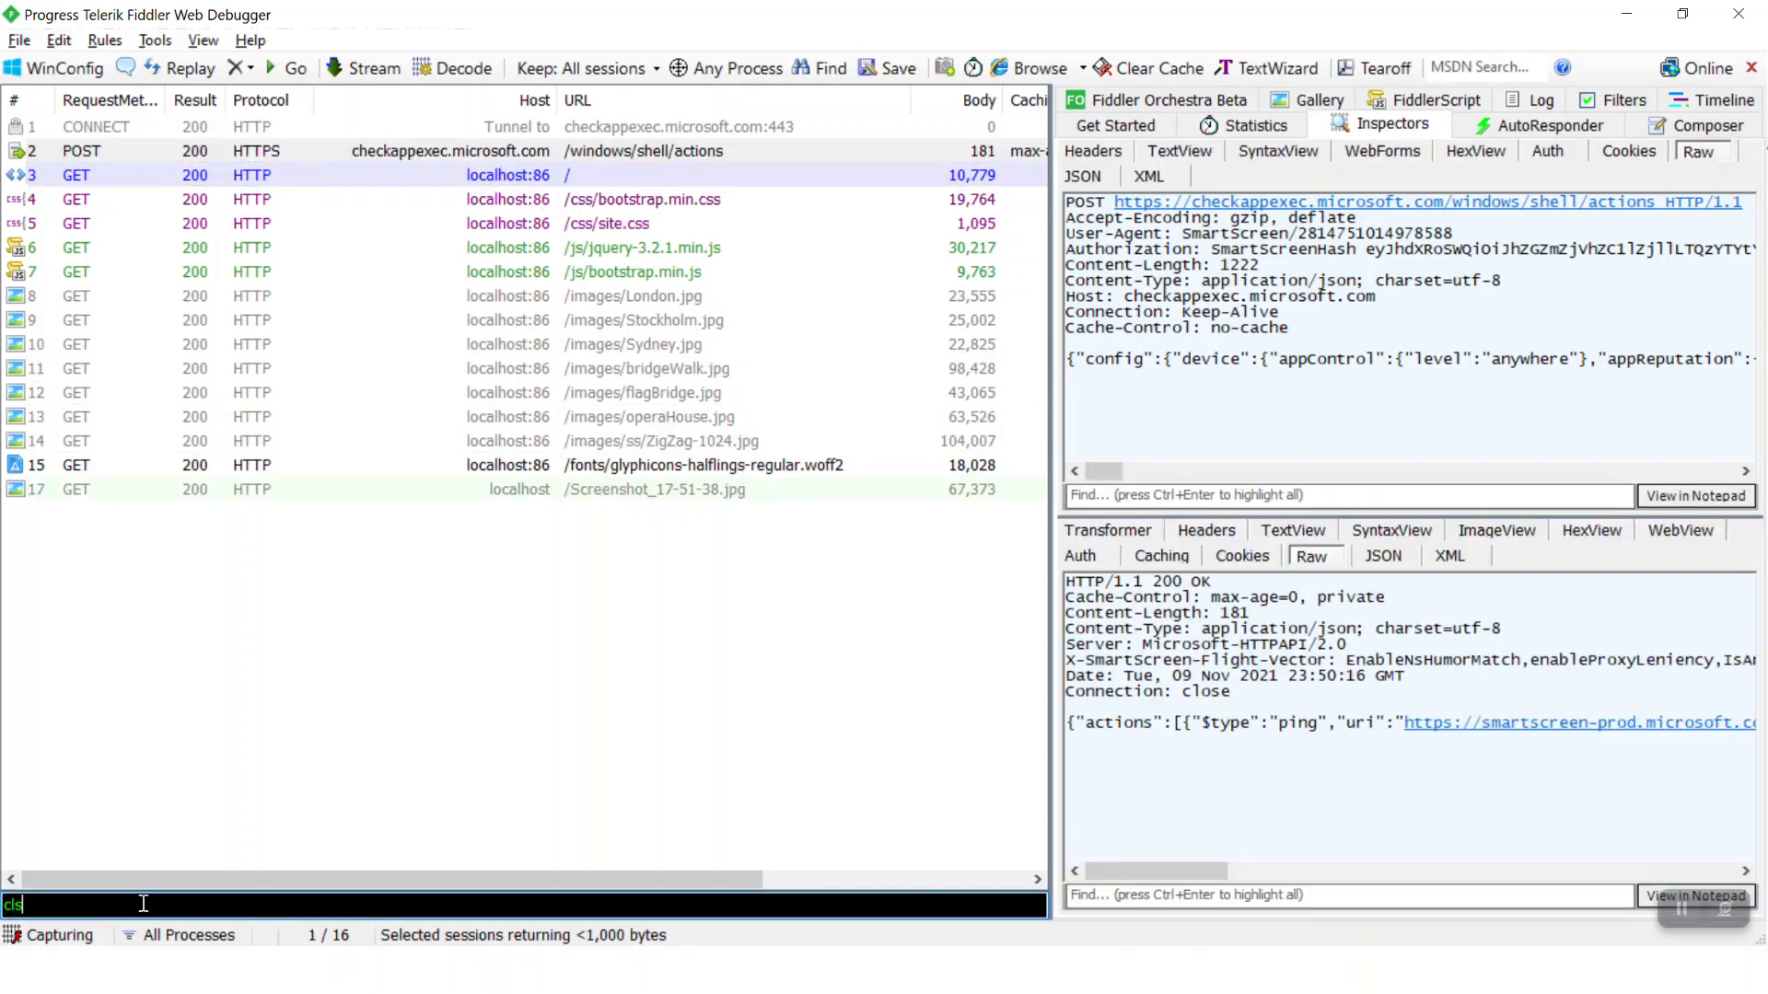
pyautogui.press('BackSpace')
pyautogui.press('BackSpace')
pyautogui.press('BackSpace')
pyautogui.write('select css')
pyautogui.press('Return')
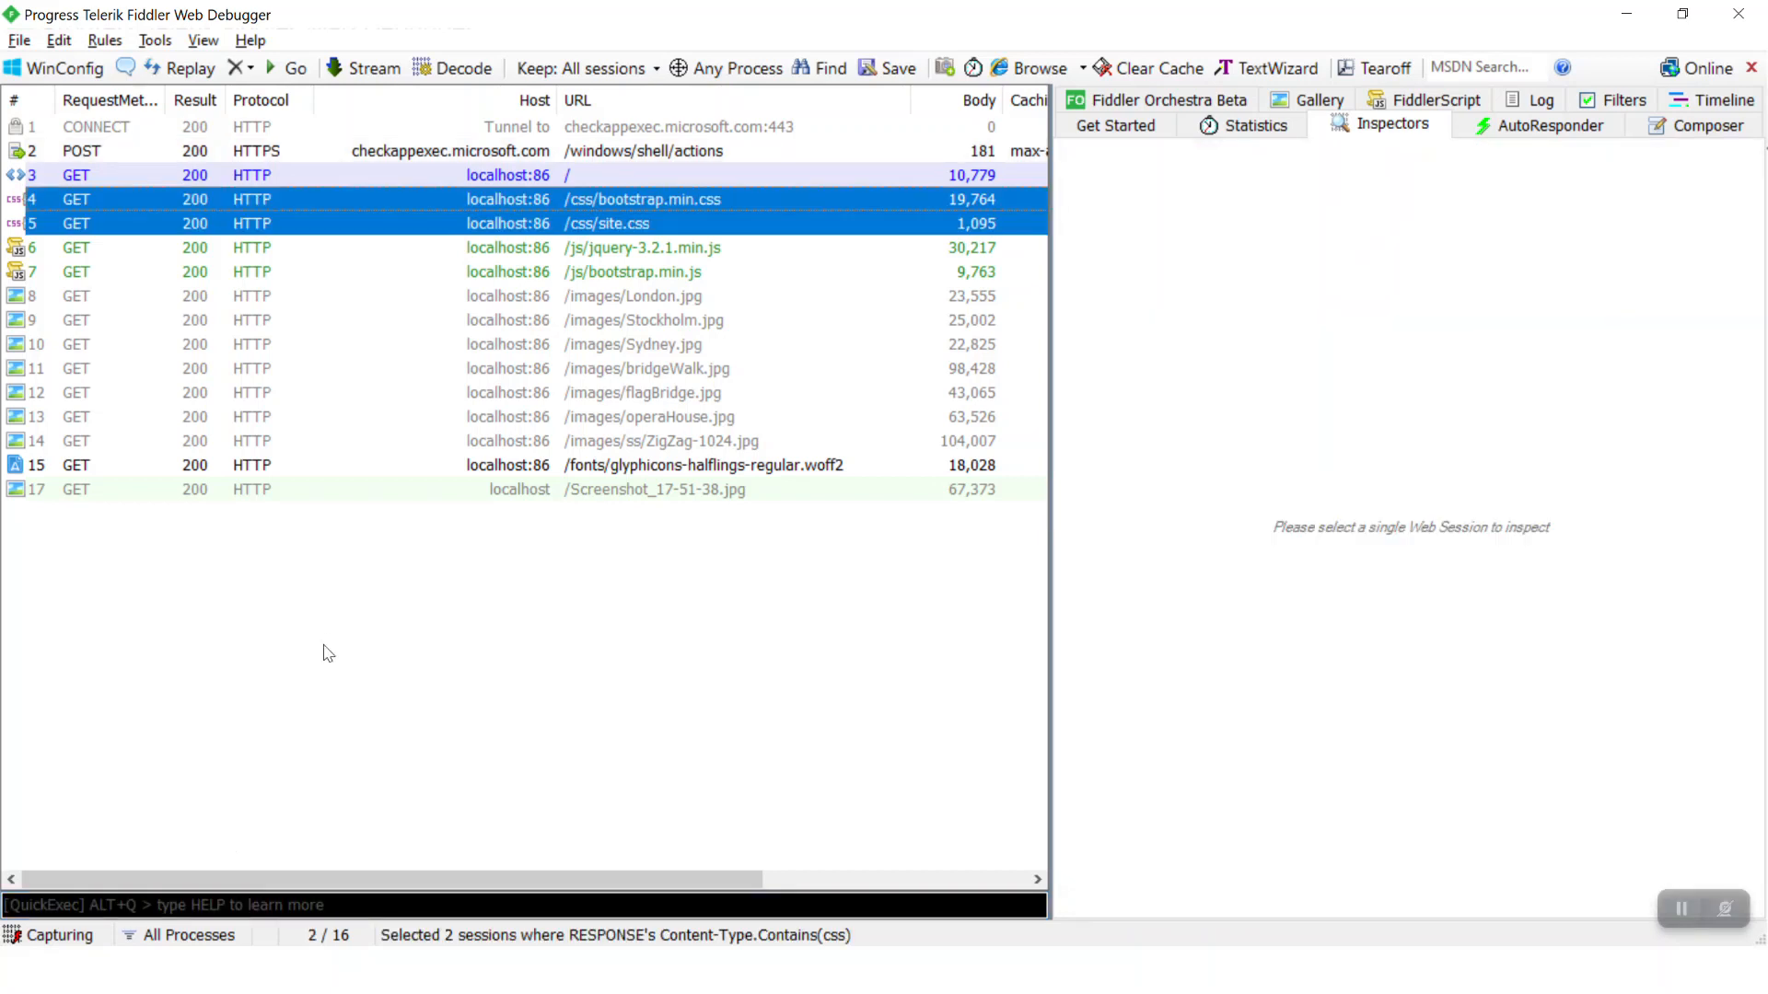
# Clear the captured session list using the QuickExec command cls
pyautogui.click(183, 902)
pyautogui.write('cls')
pyautogui.press('Return')
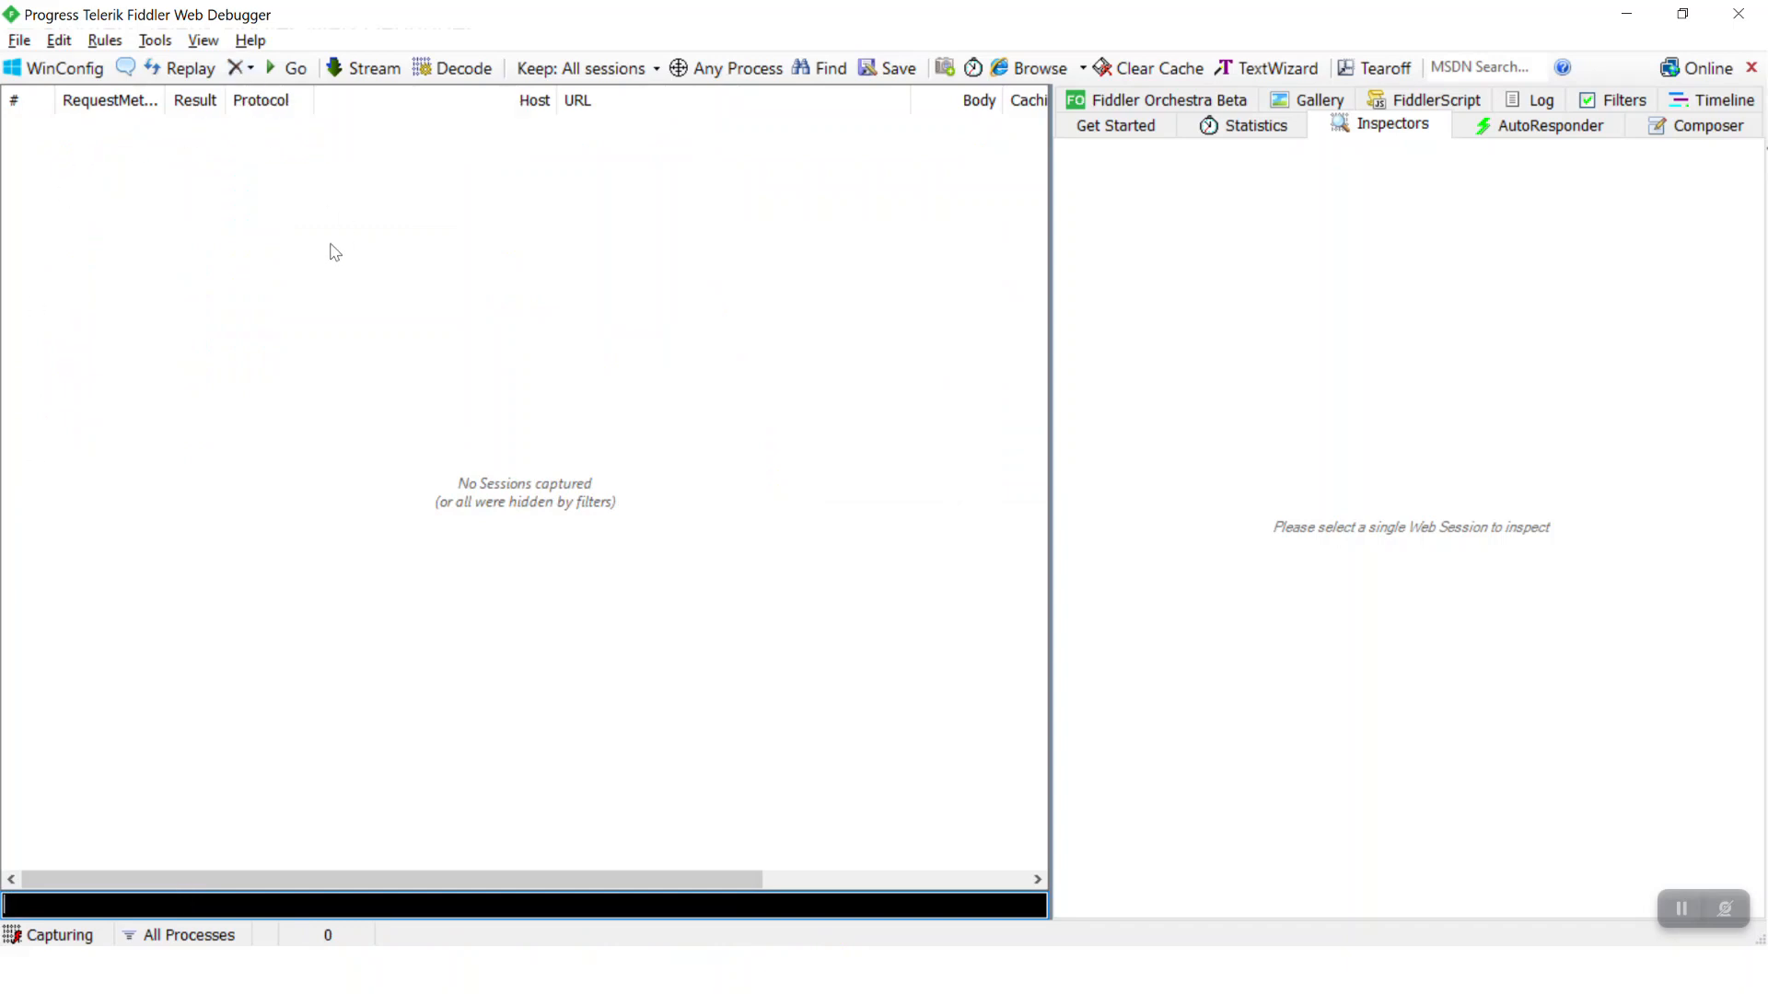
# Switch to Edge and load the Example Domain page from the AdvancedFiddler favorites folder
pyautogui.hotkey('alt', 'Tab')
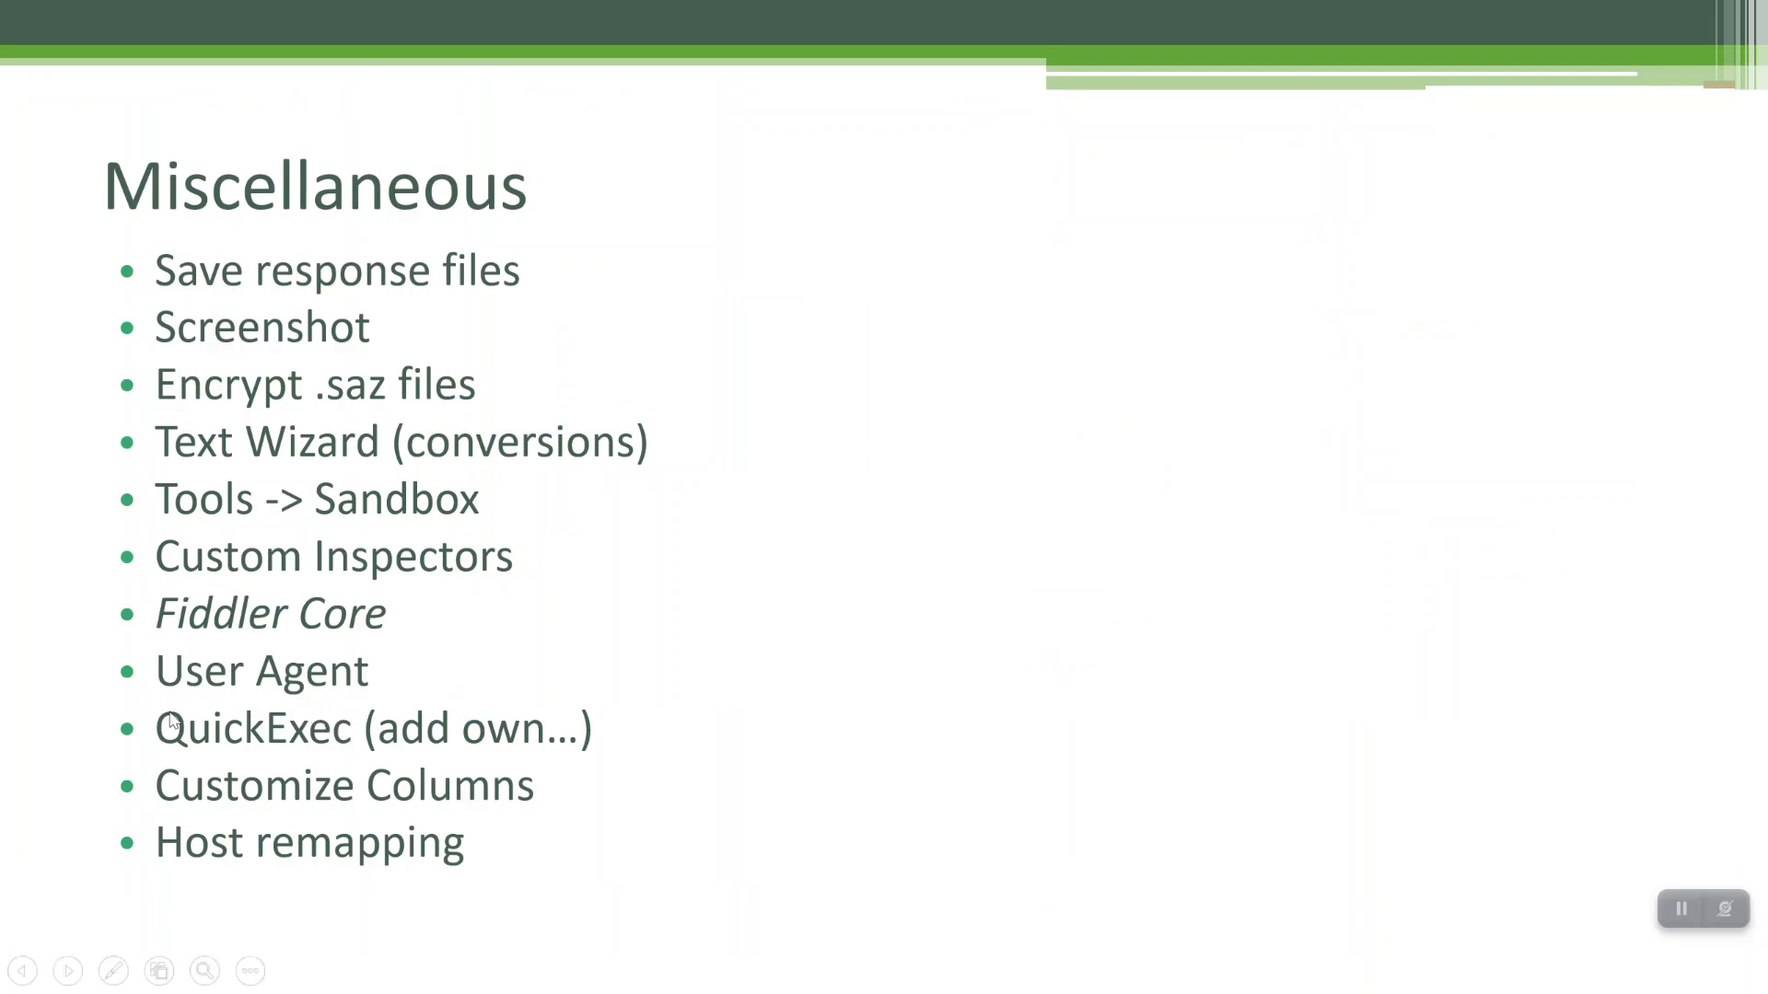
pyautogui.hotkey('alt', 'Tab')
pyautogui.press('Tab')
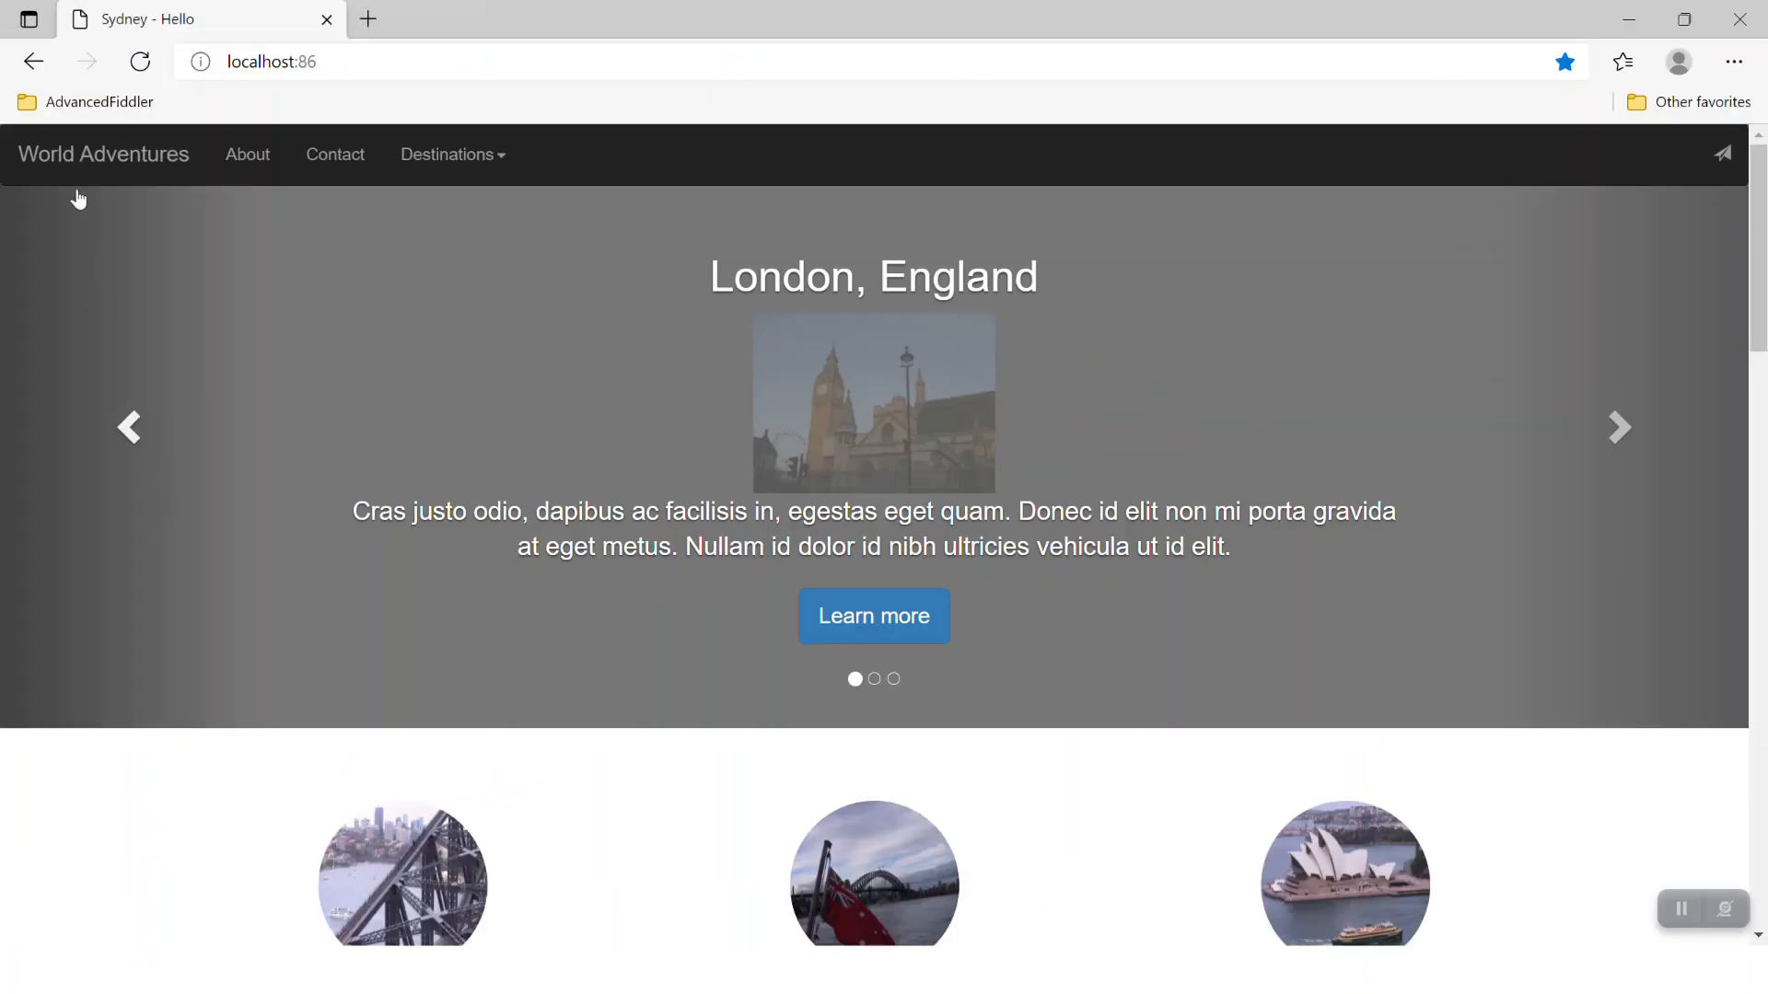
pyautogui.click(85, 102)
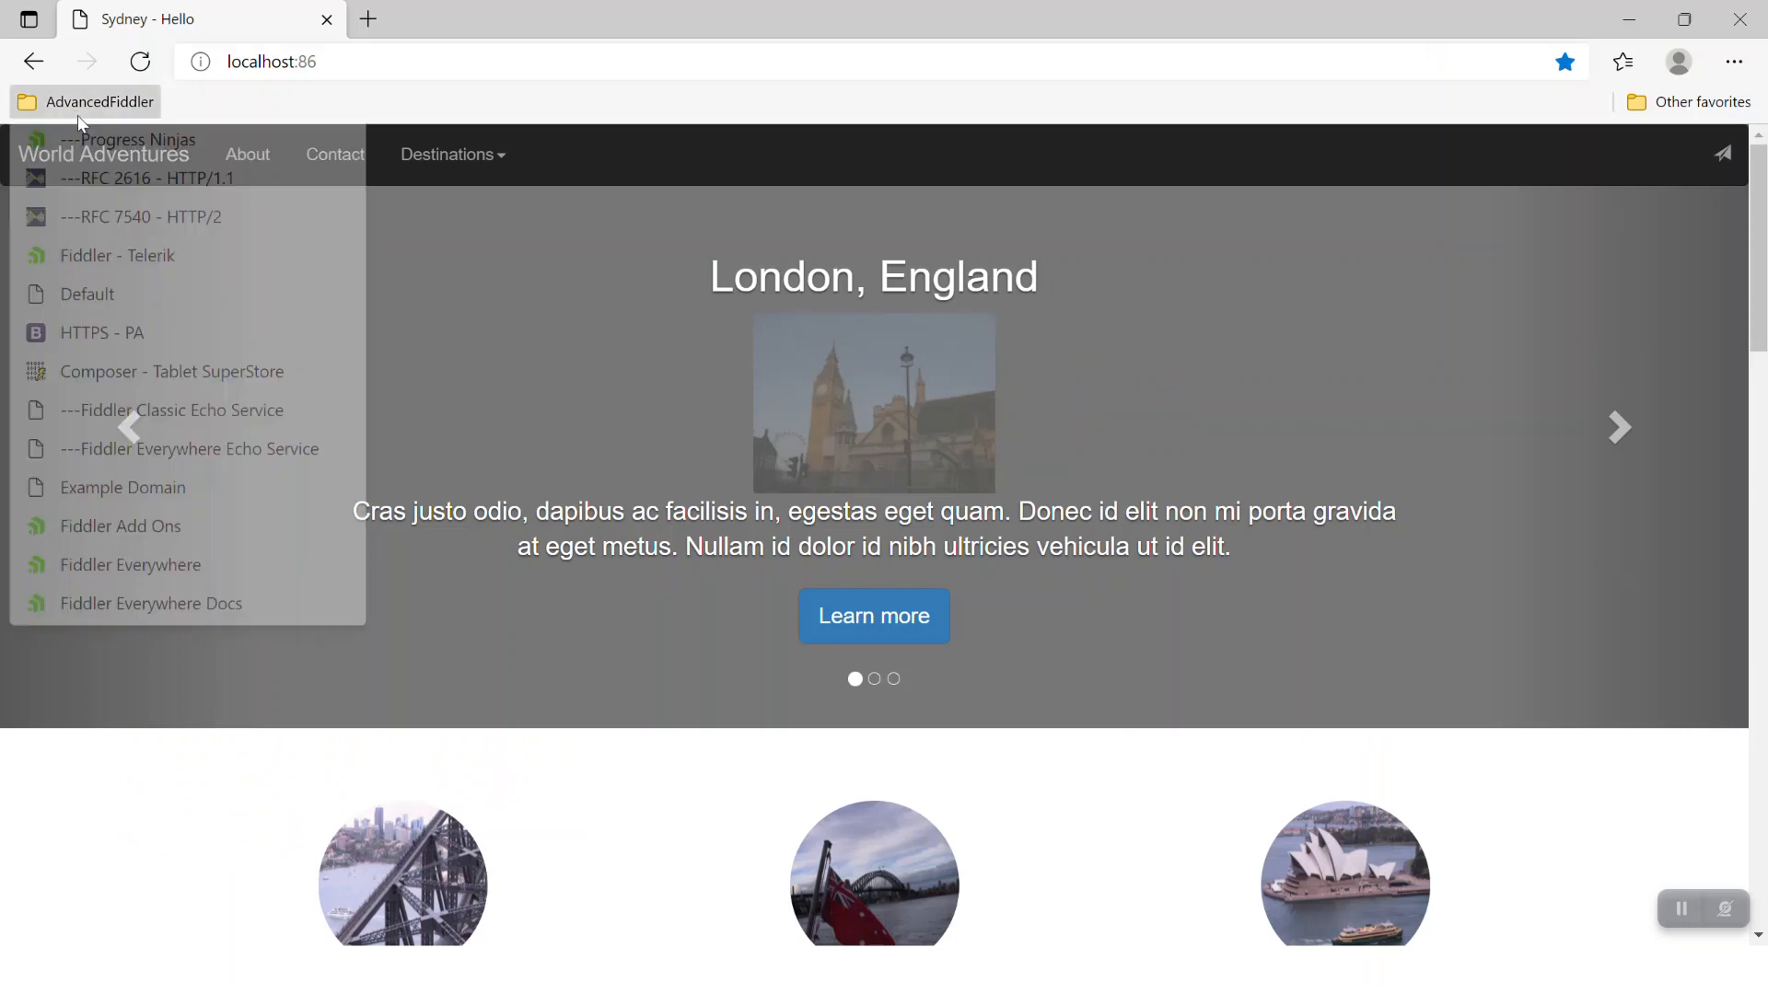
pyautogui.click(136, 488)
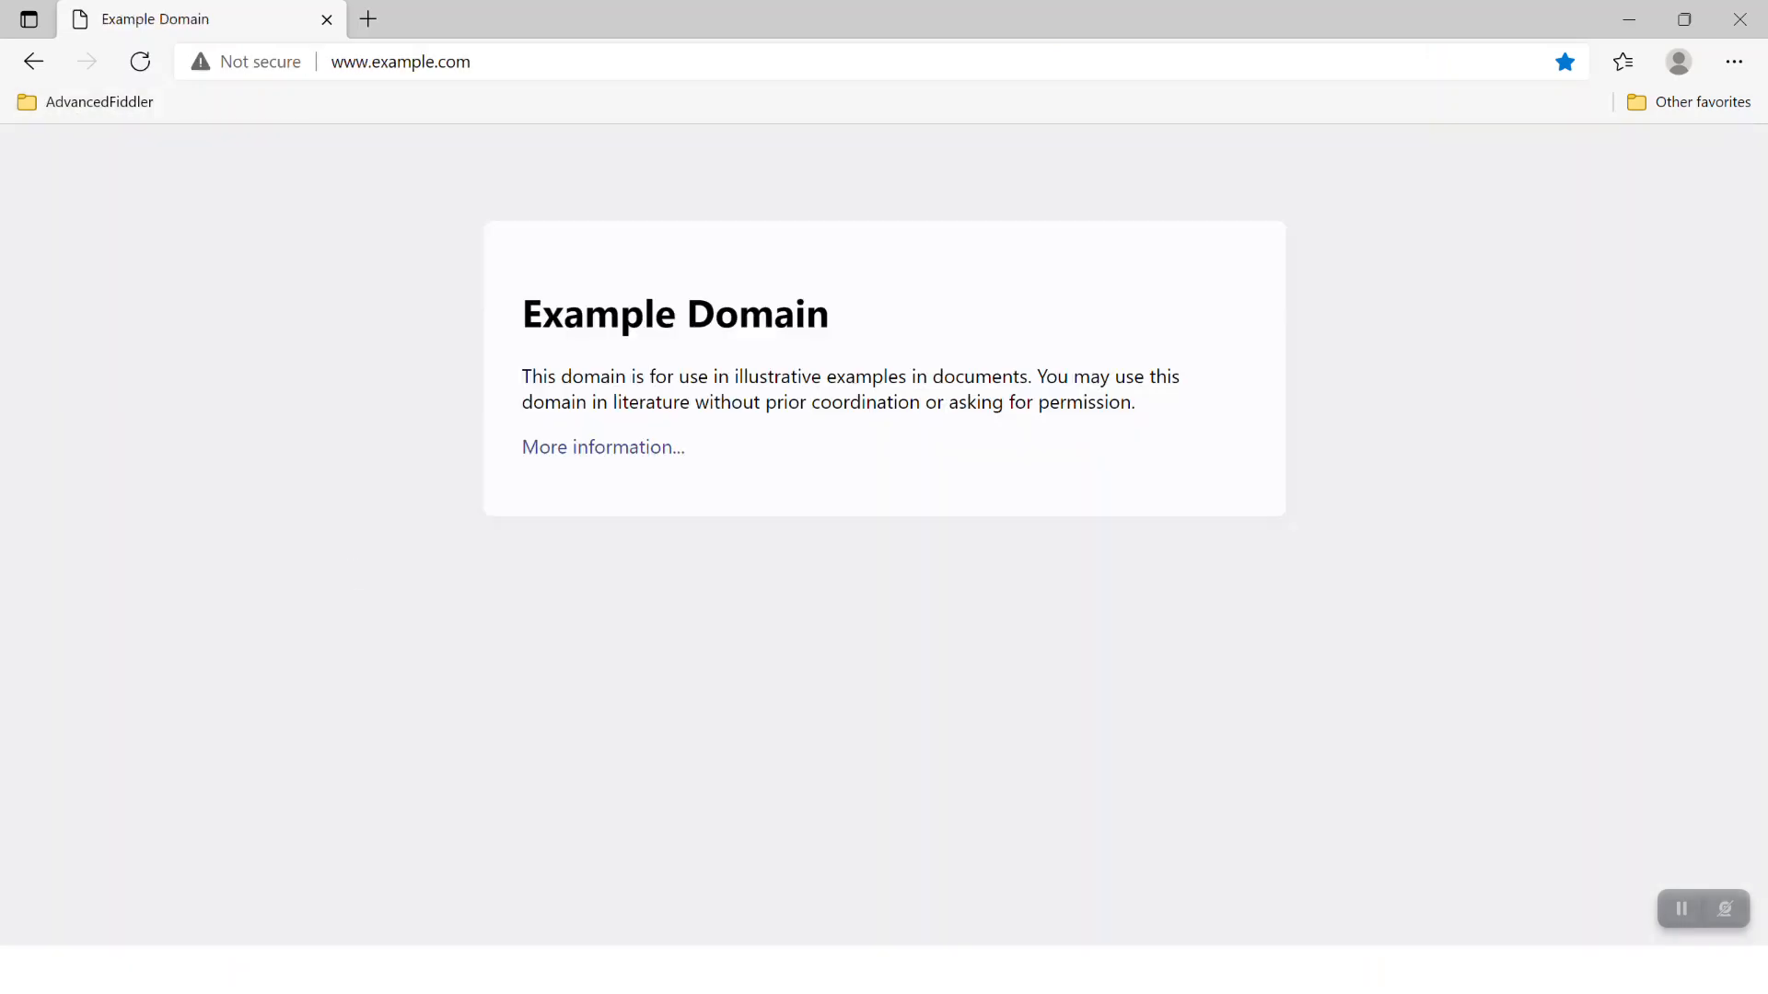
pyautogui.hotkey('alt', 'Tab')
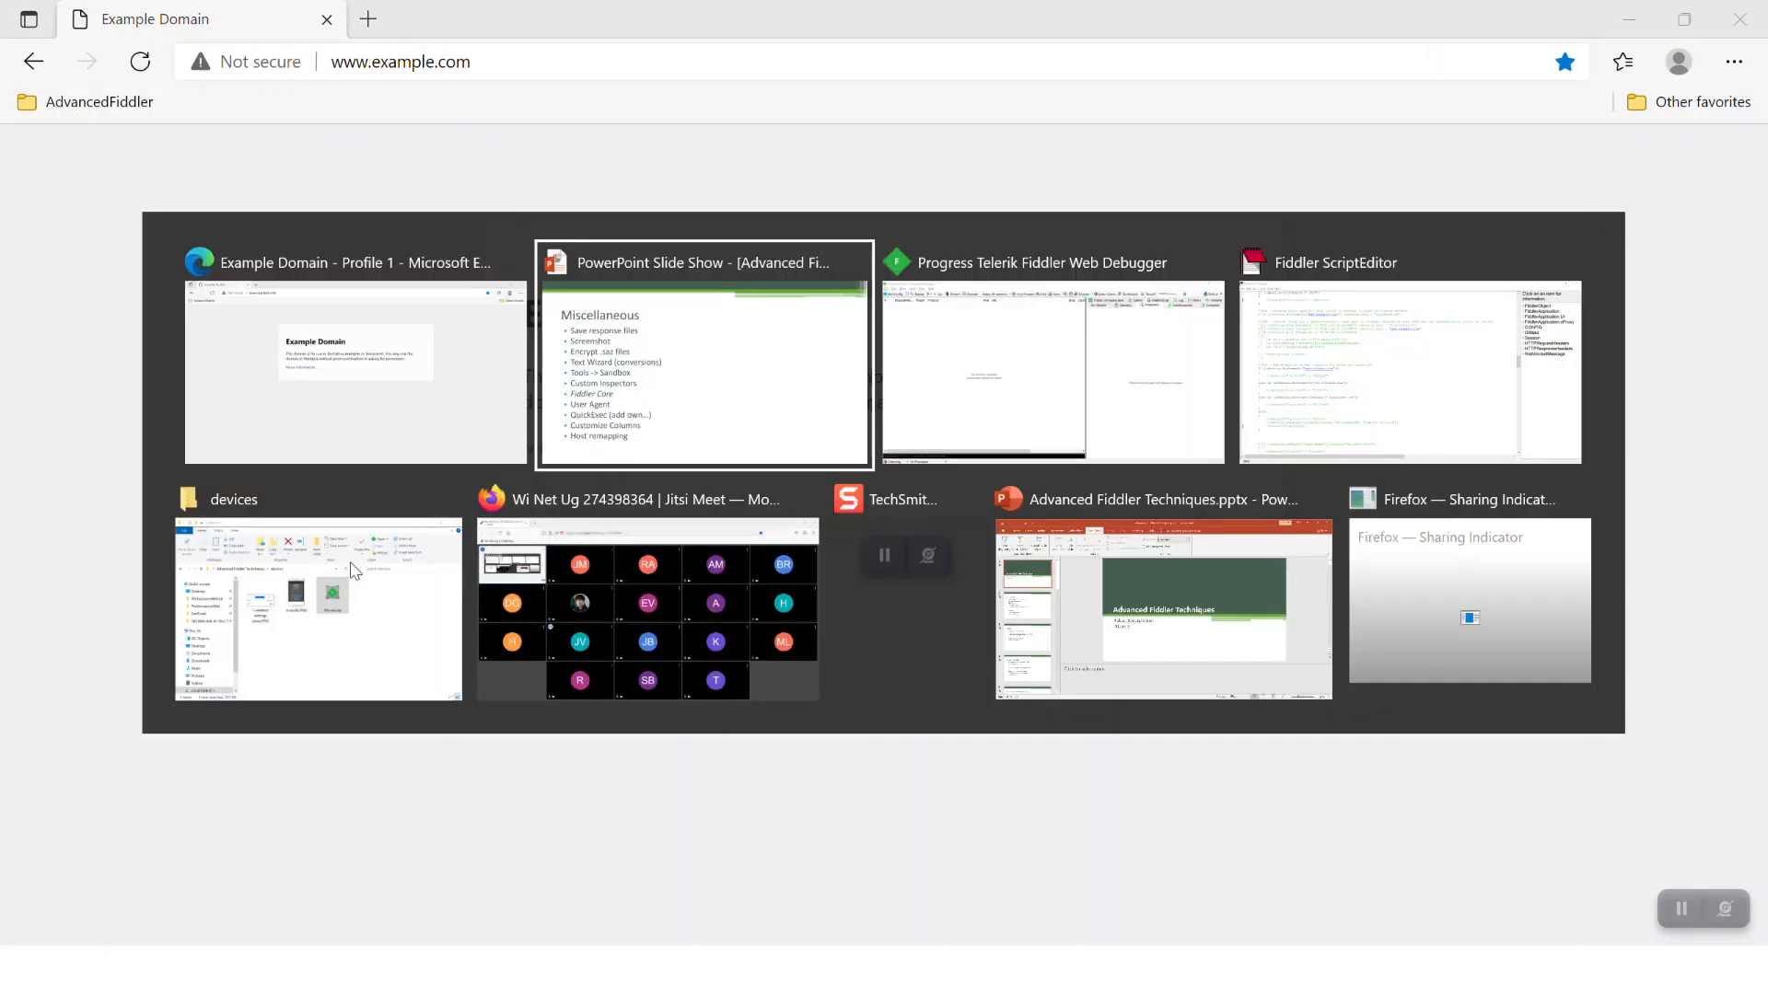
pyautogui.hotkey('alt', 'Tab')
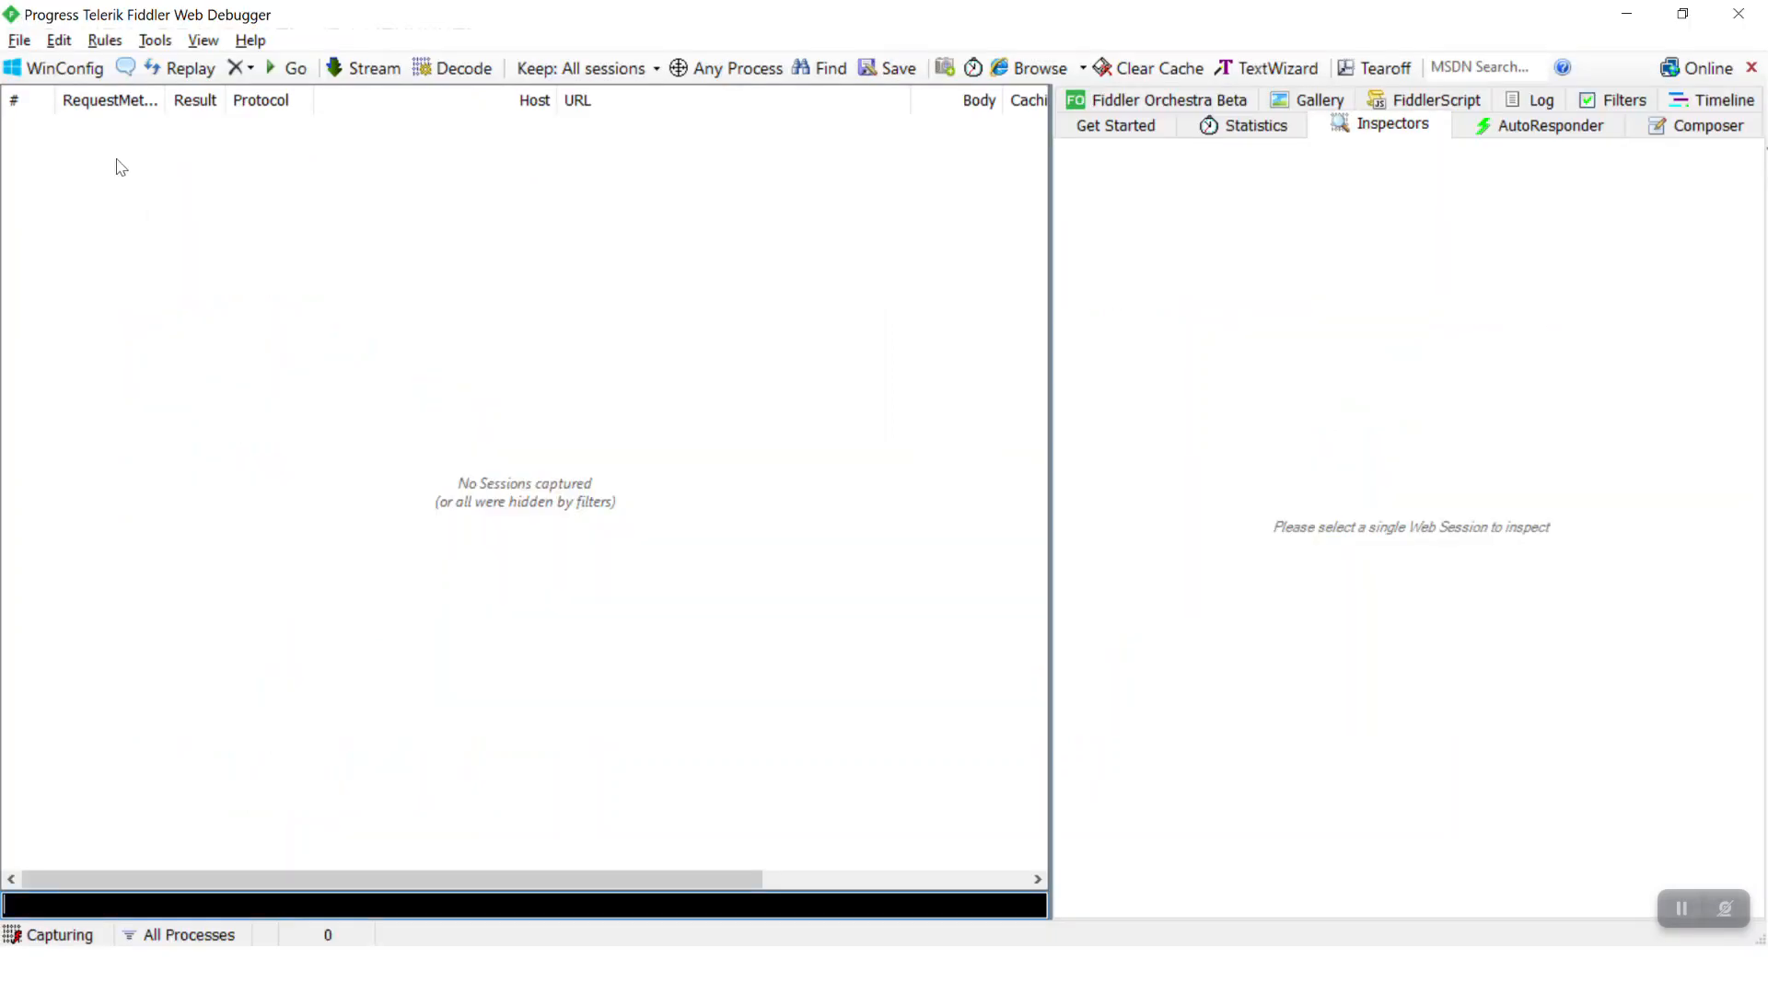
pyautogui.click(105, 40)
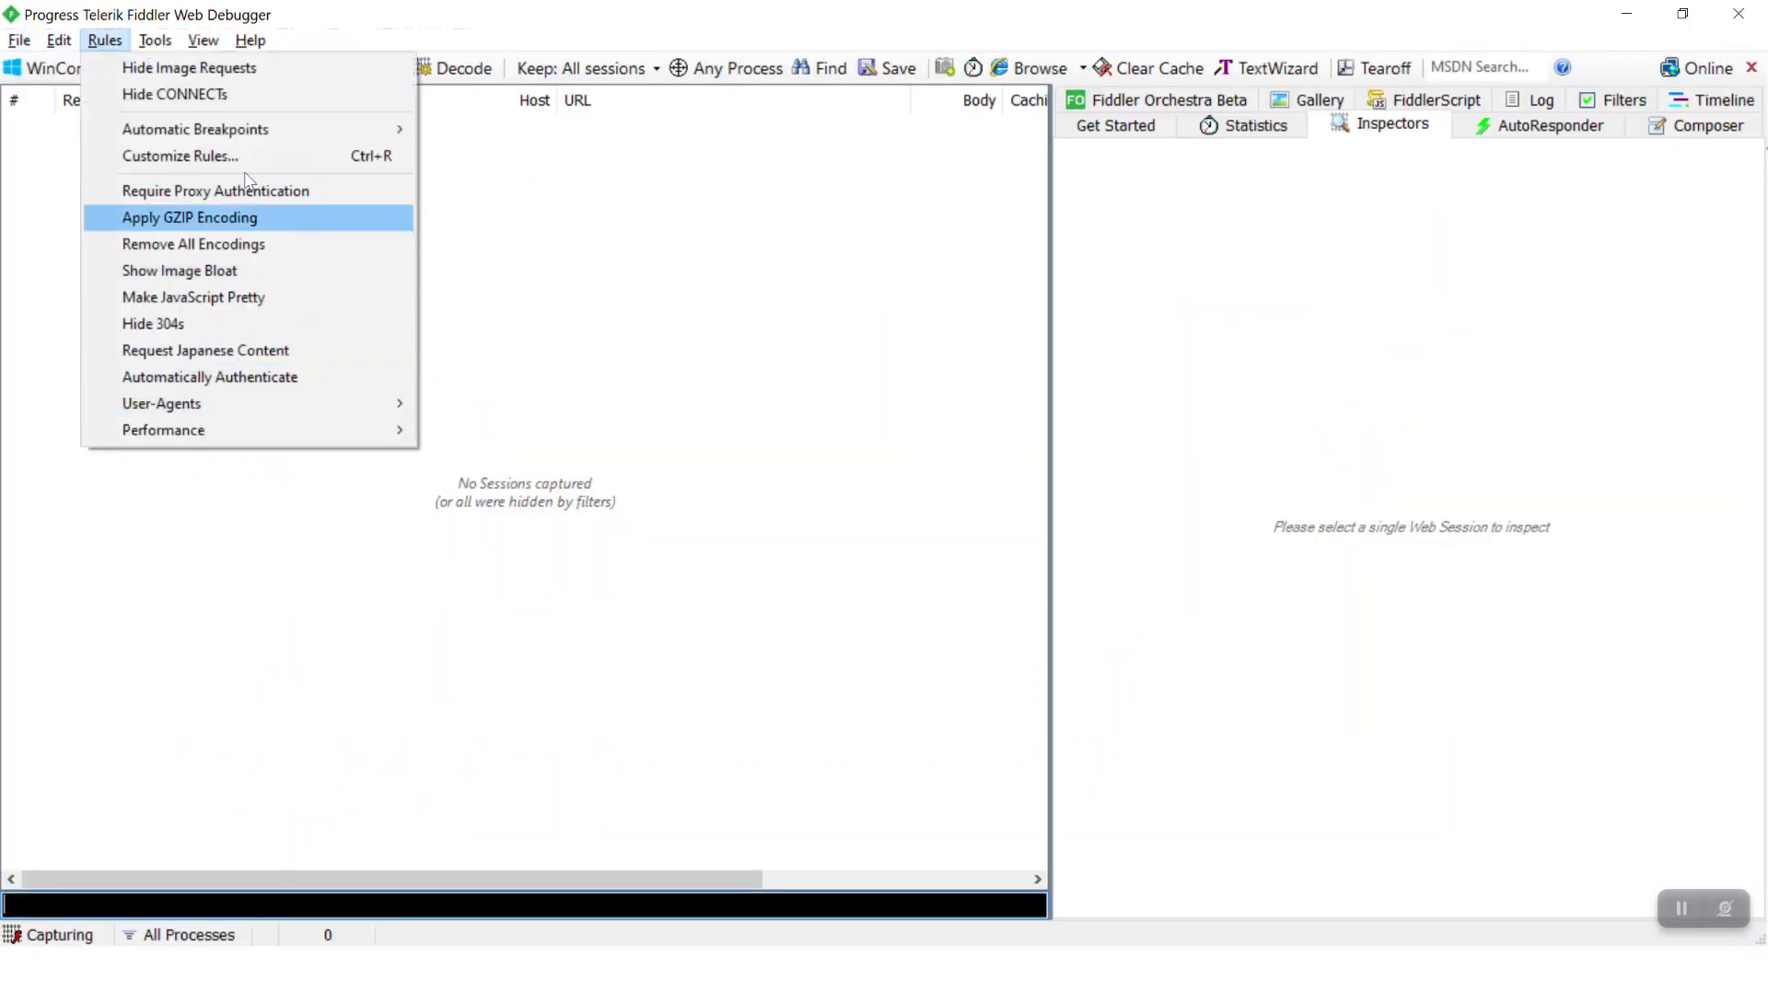
pyautogui.moveTo(155, 40)
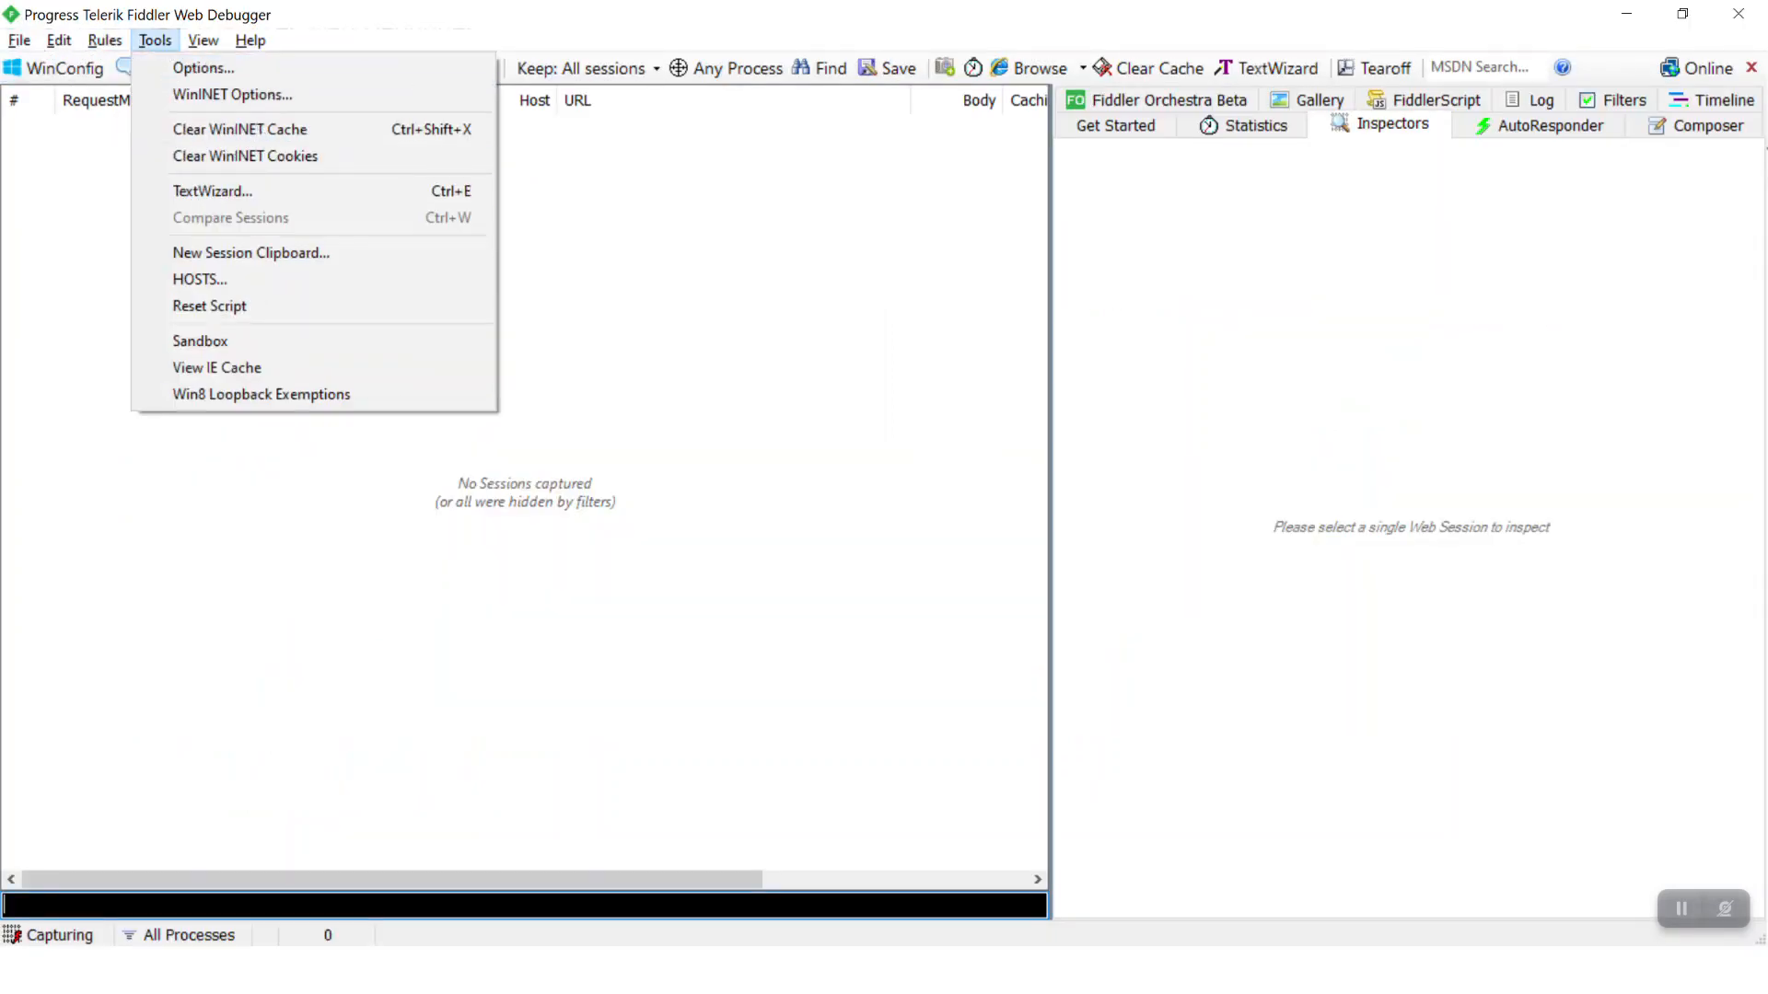
pyautogui.click(229, 280)
pyautogui.click(544, 344)
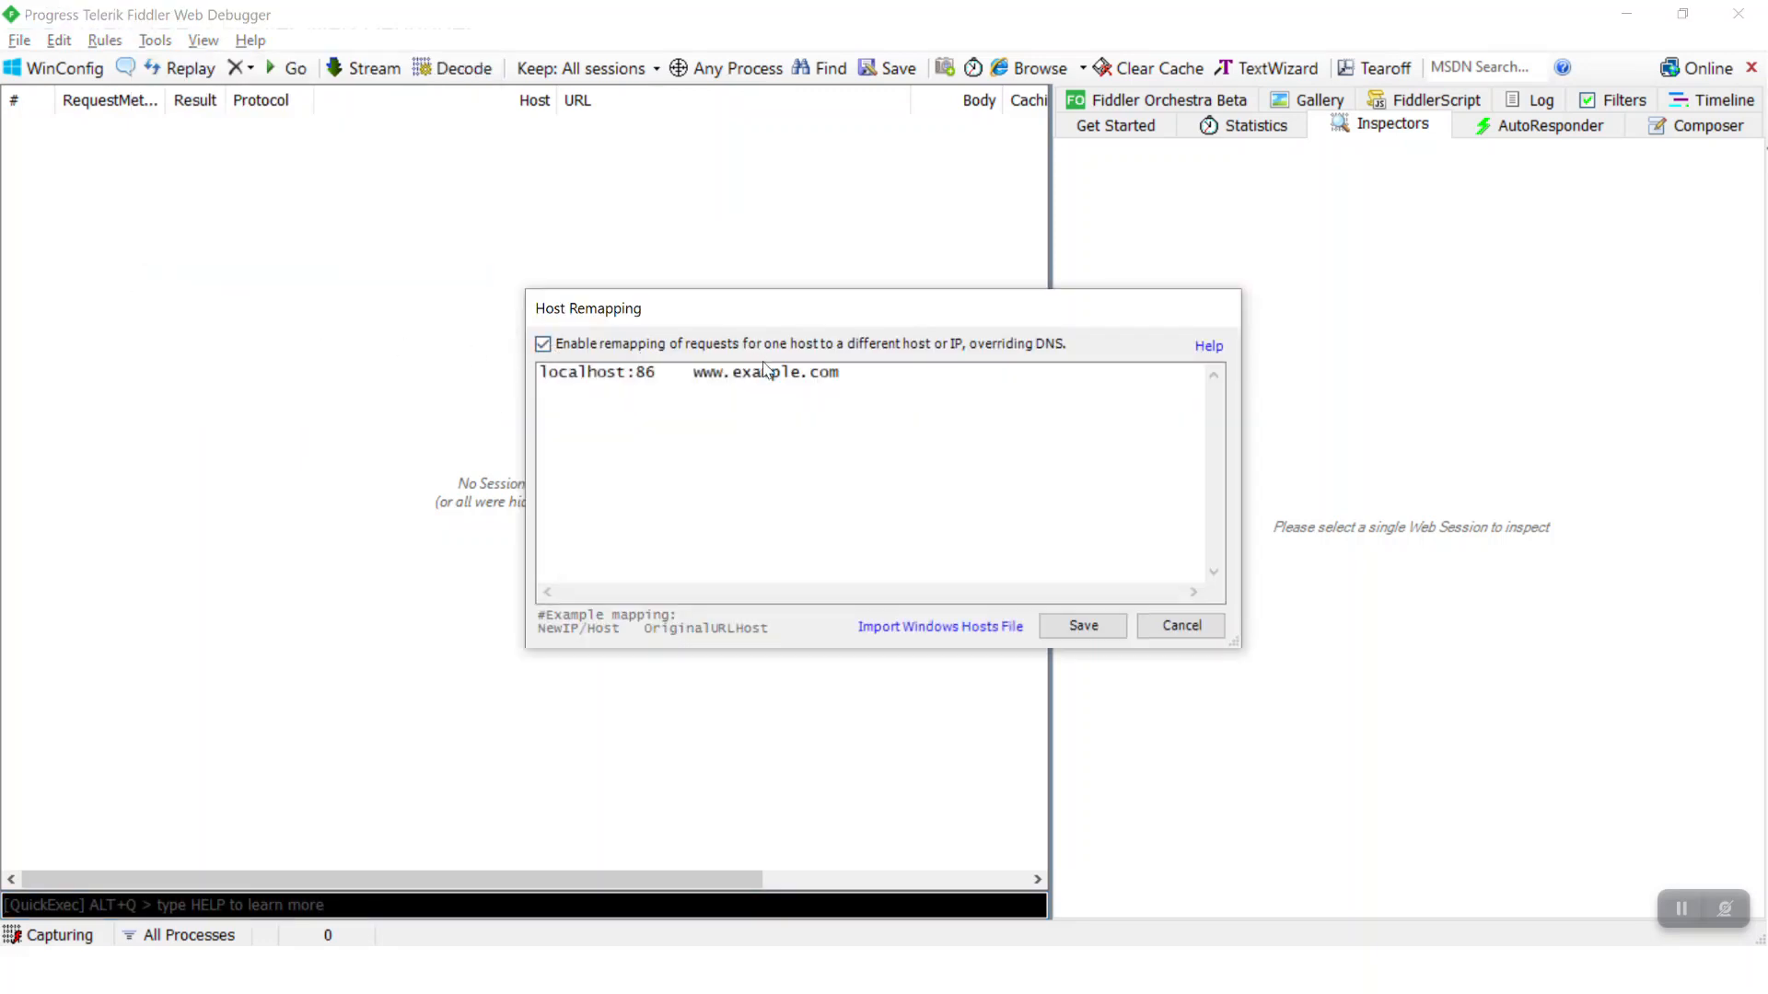
pyautogui.moveTo(664, 372); pyautogui.dragTo(541, 373)
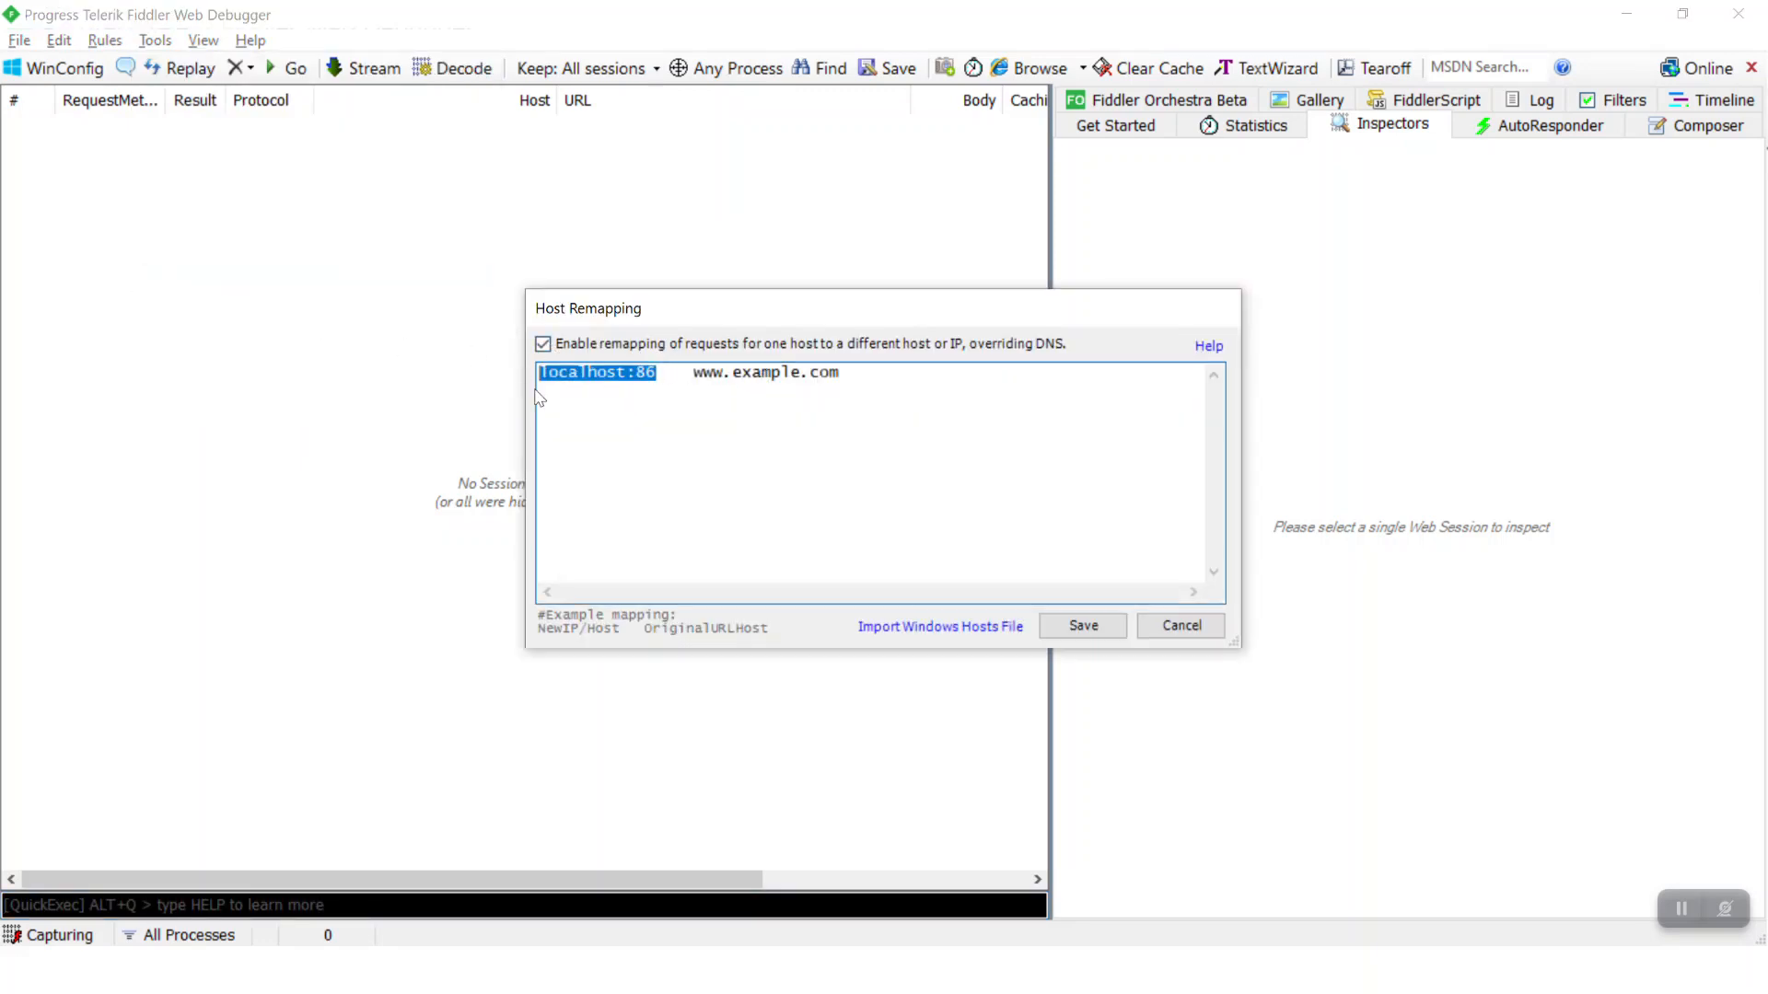
pyautogui.click(1059, 626)
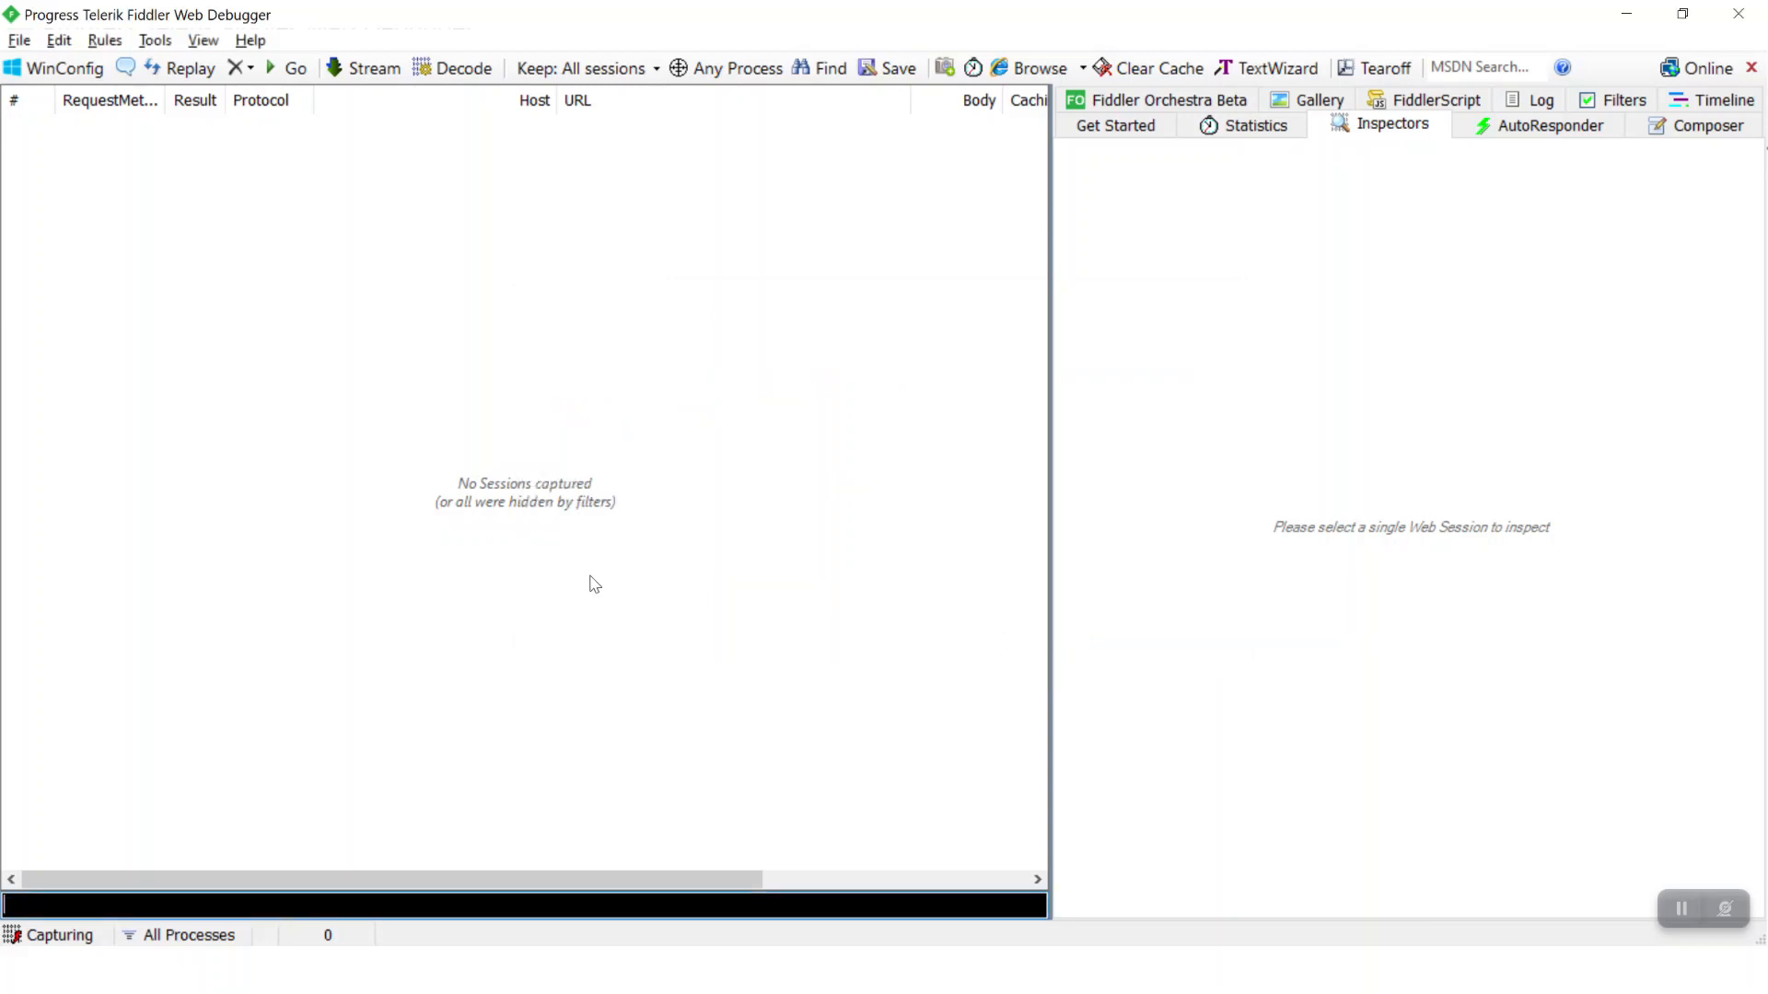
pyautogui.hotkey('alt', 'Tab')
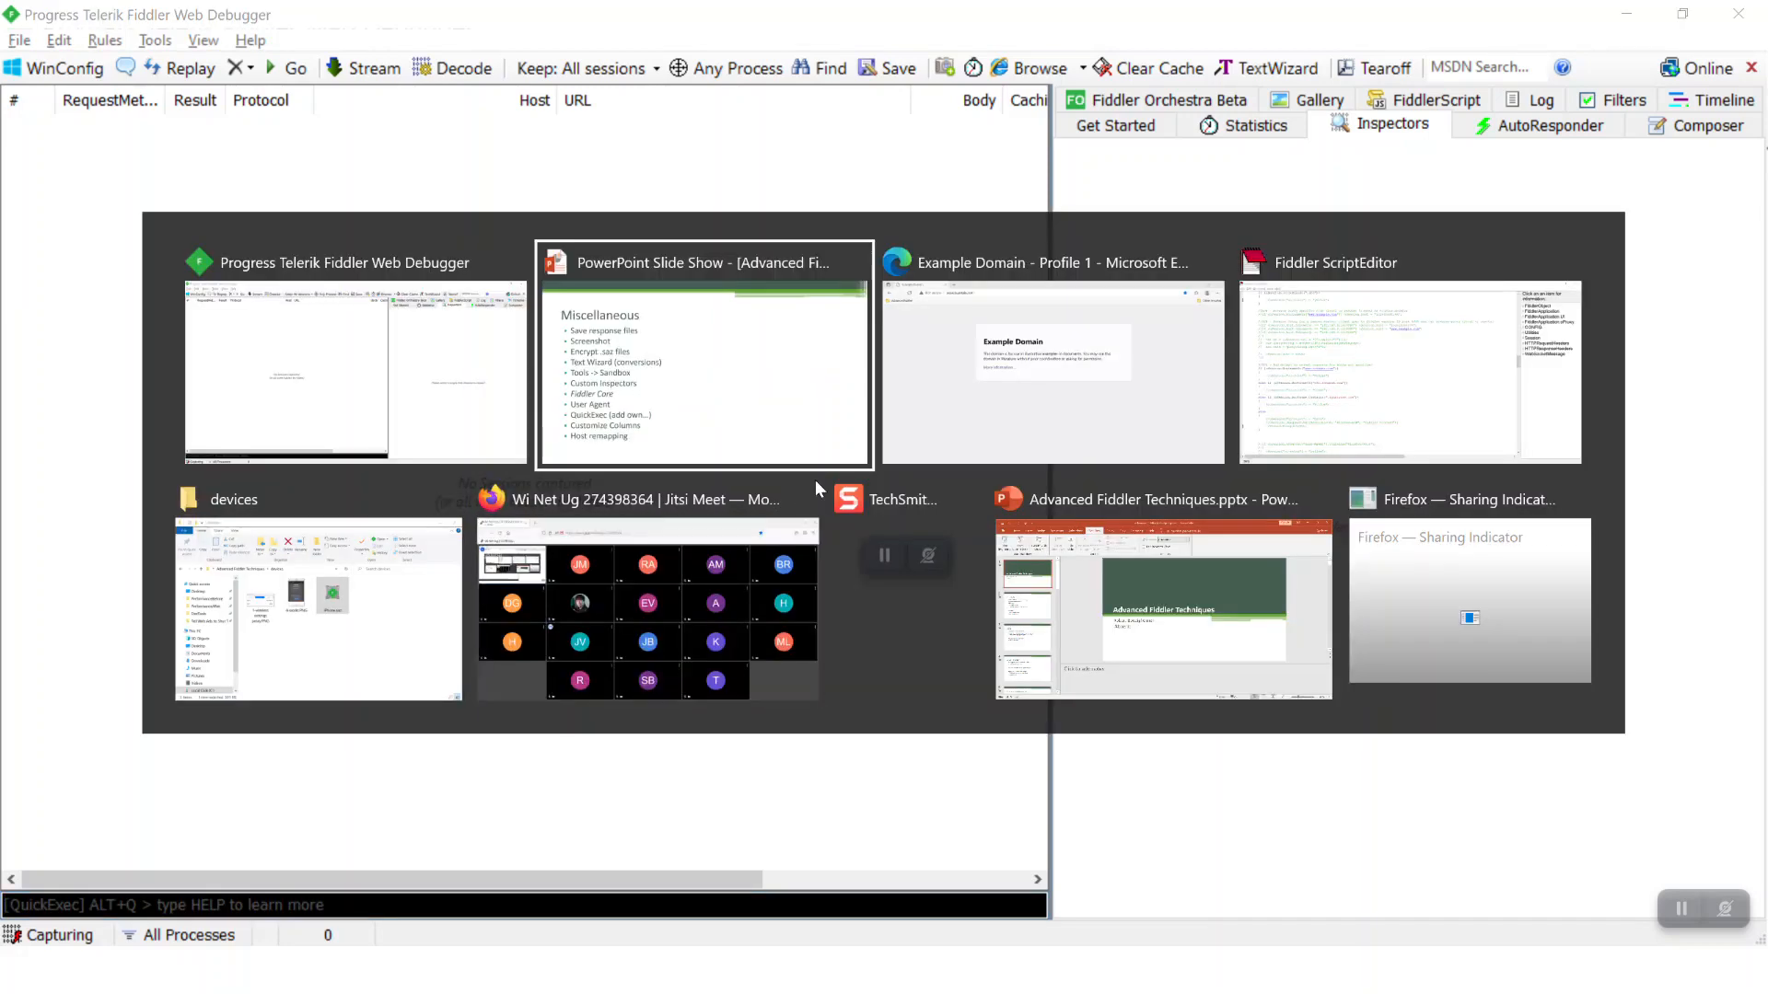
pyautogui.hotkey('alt', 'Tab')
pyautogui.press('F5')
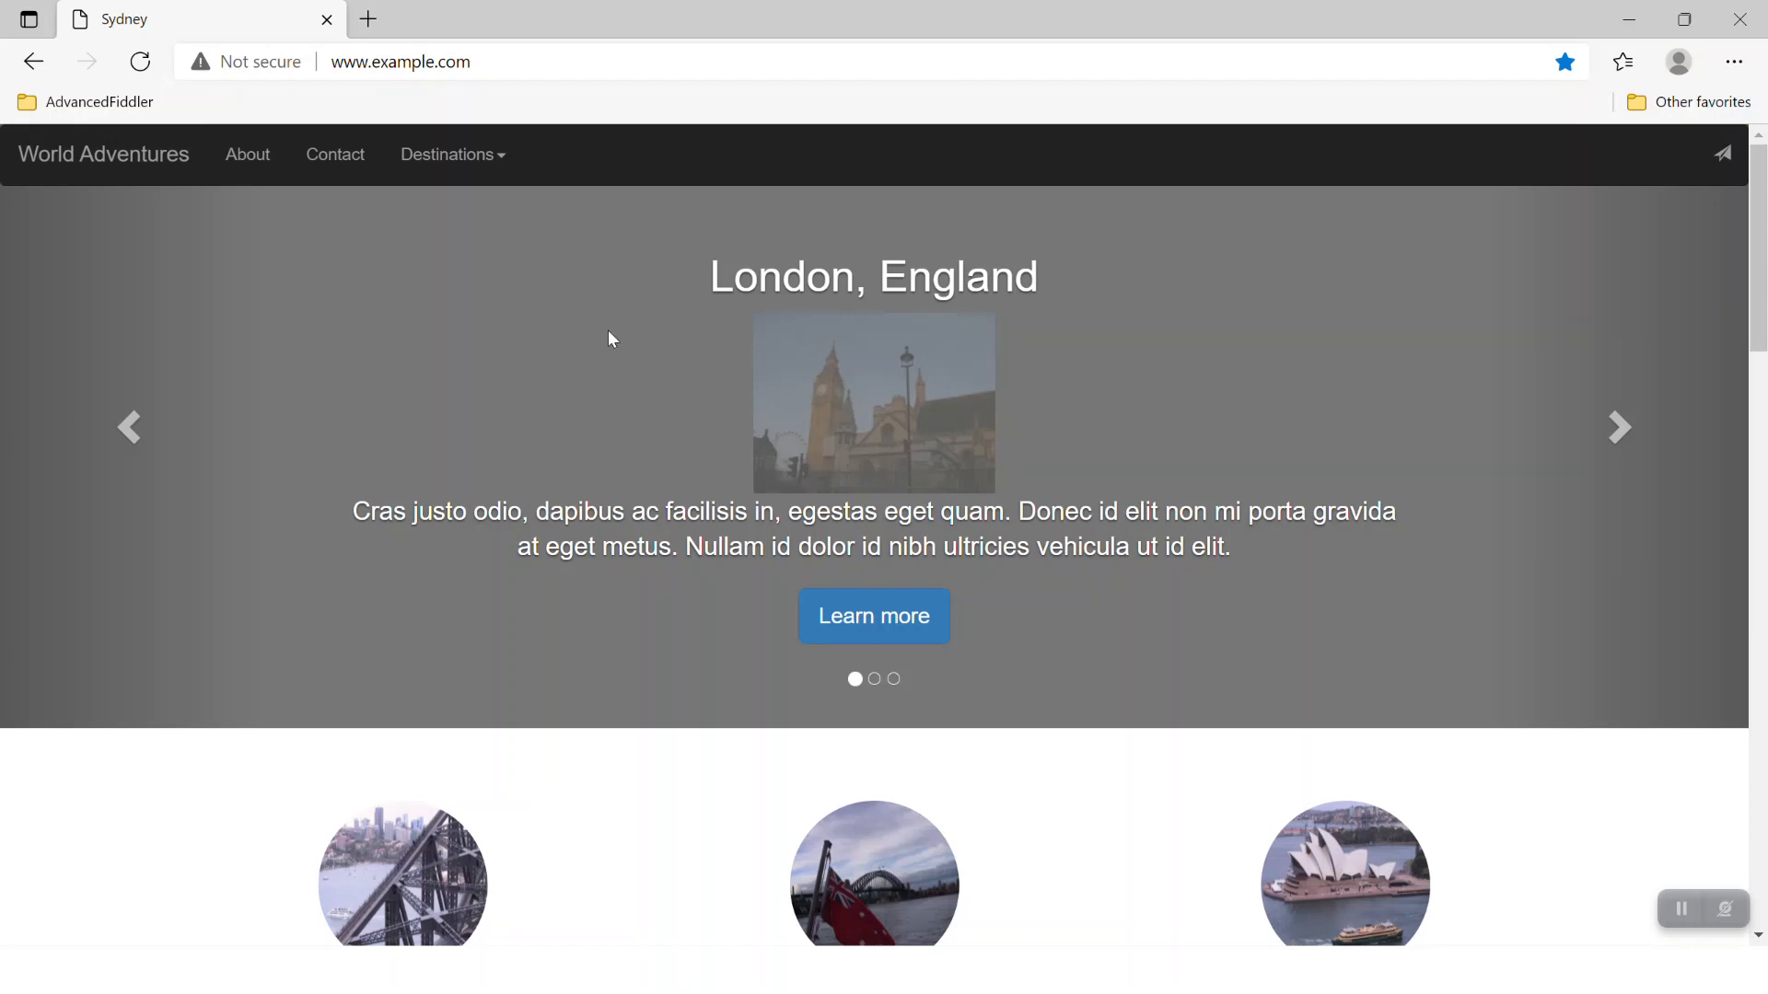
pyautogui.click(372, 62)
pyautogui.moveTo(372, 62); pyautogui.dragTo(330, 62)
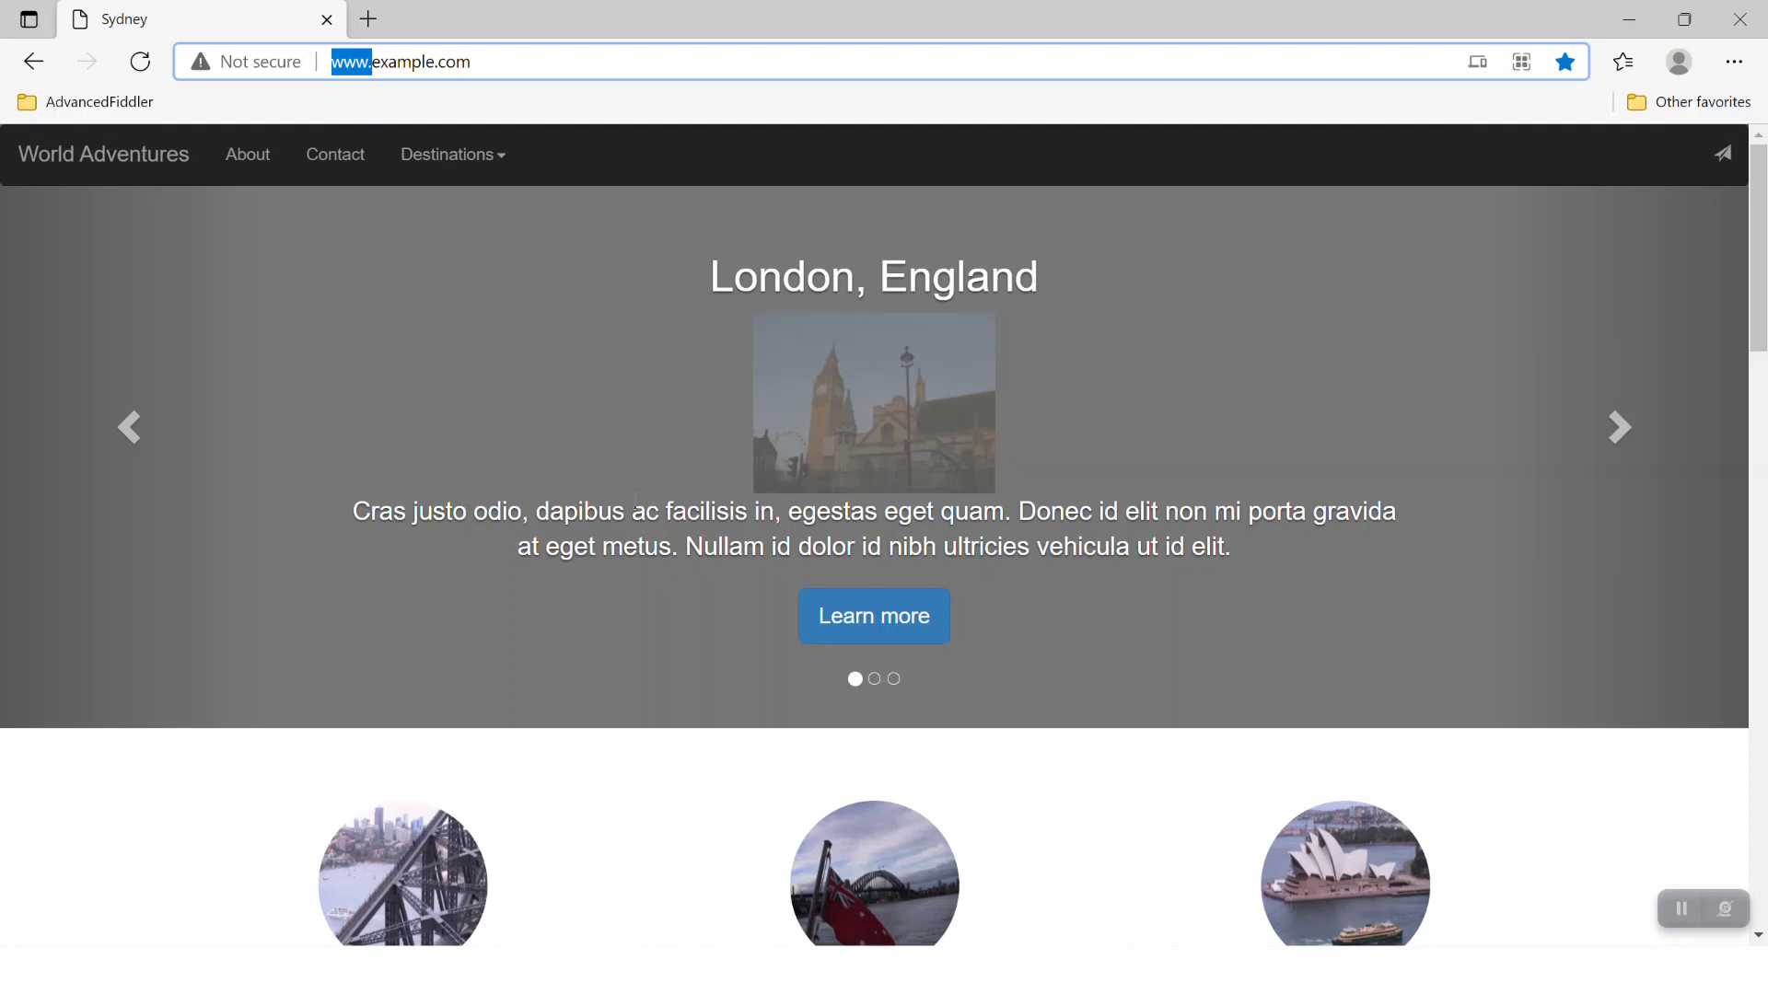
# Return to Fiddler, turn off host remapping, and save the setting
pyautogui.hotkey('alt', 'Tab')
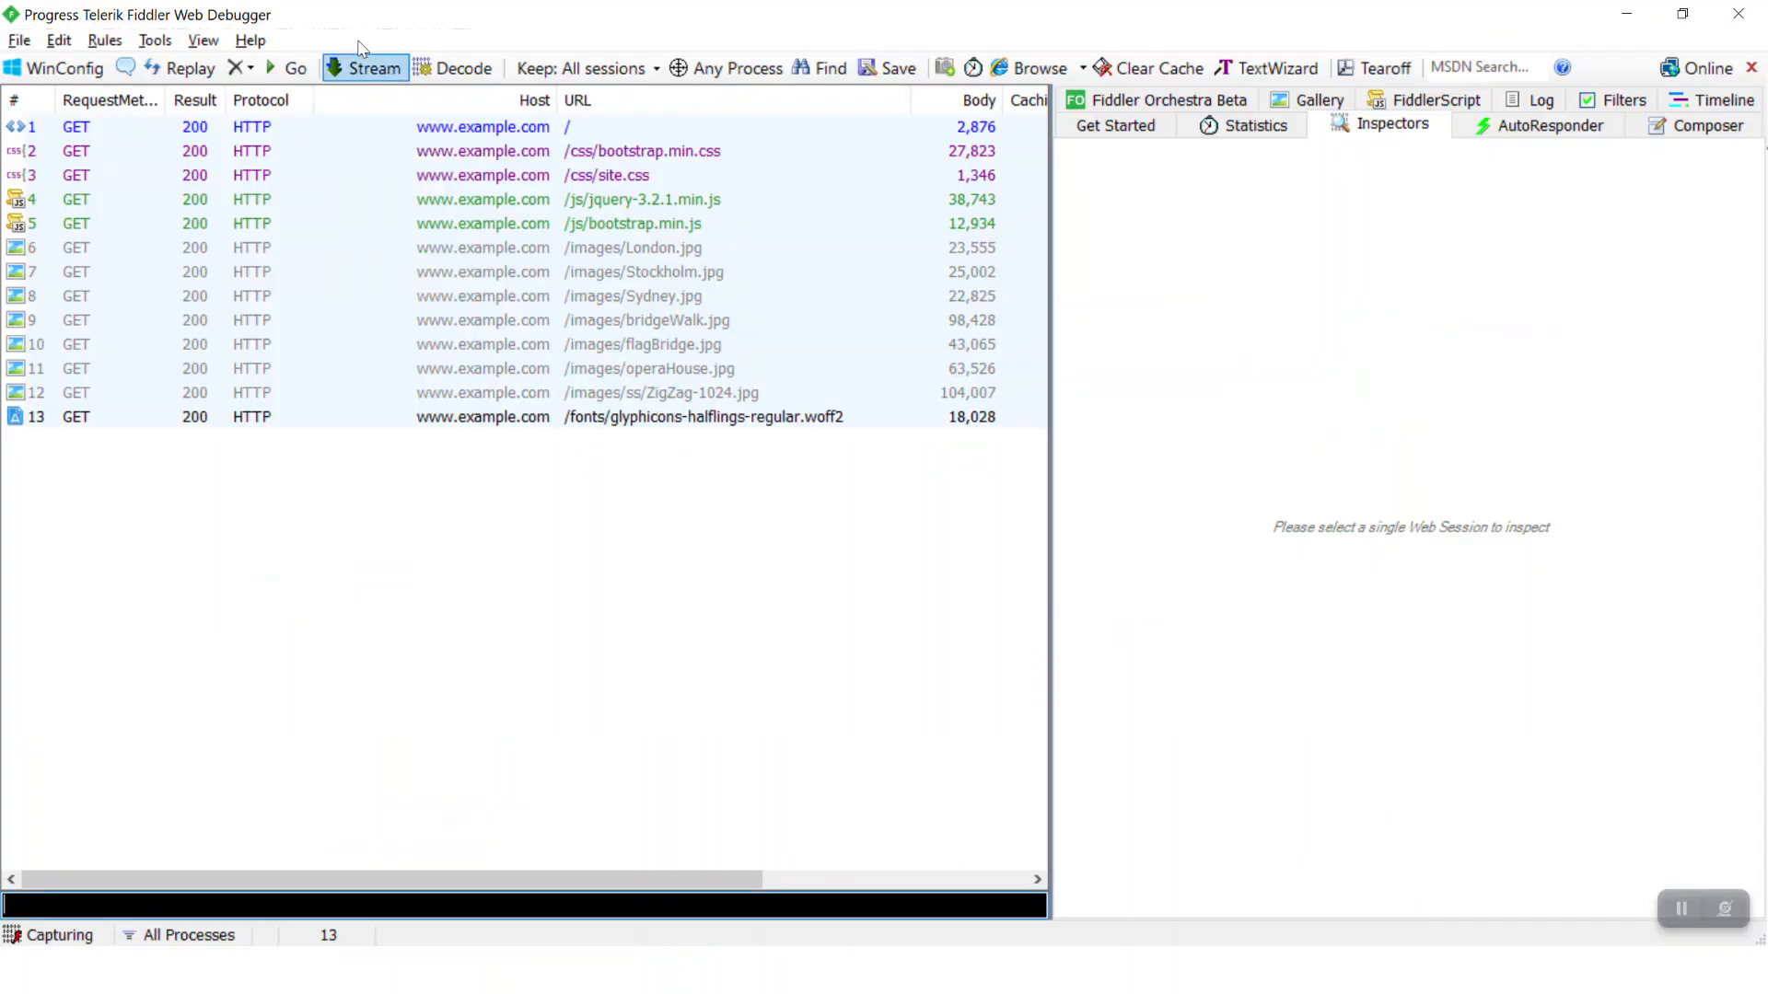
pyautogui.click(156, 41)
pyautogui.click(214, 274)
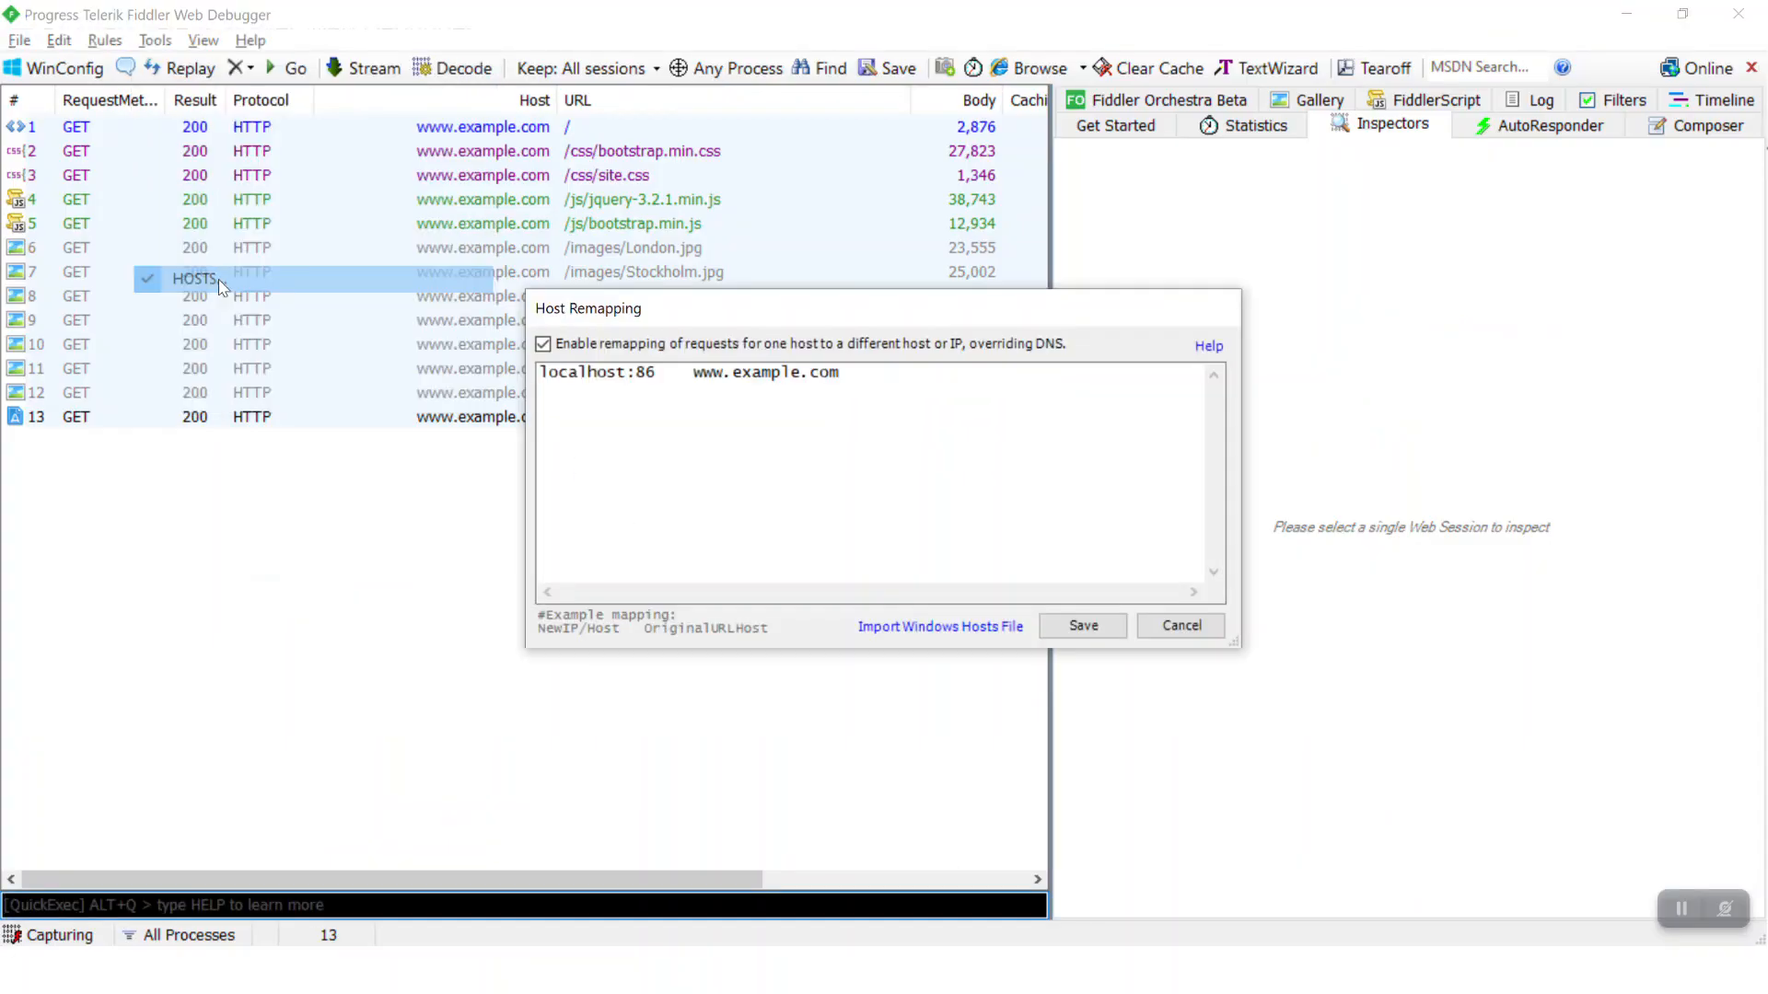
pyautogui.click(543, 345)
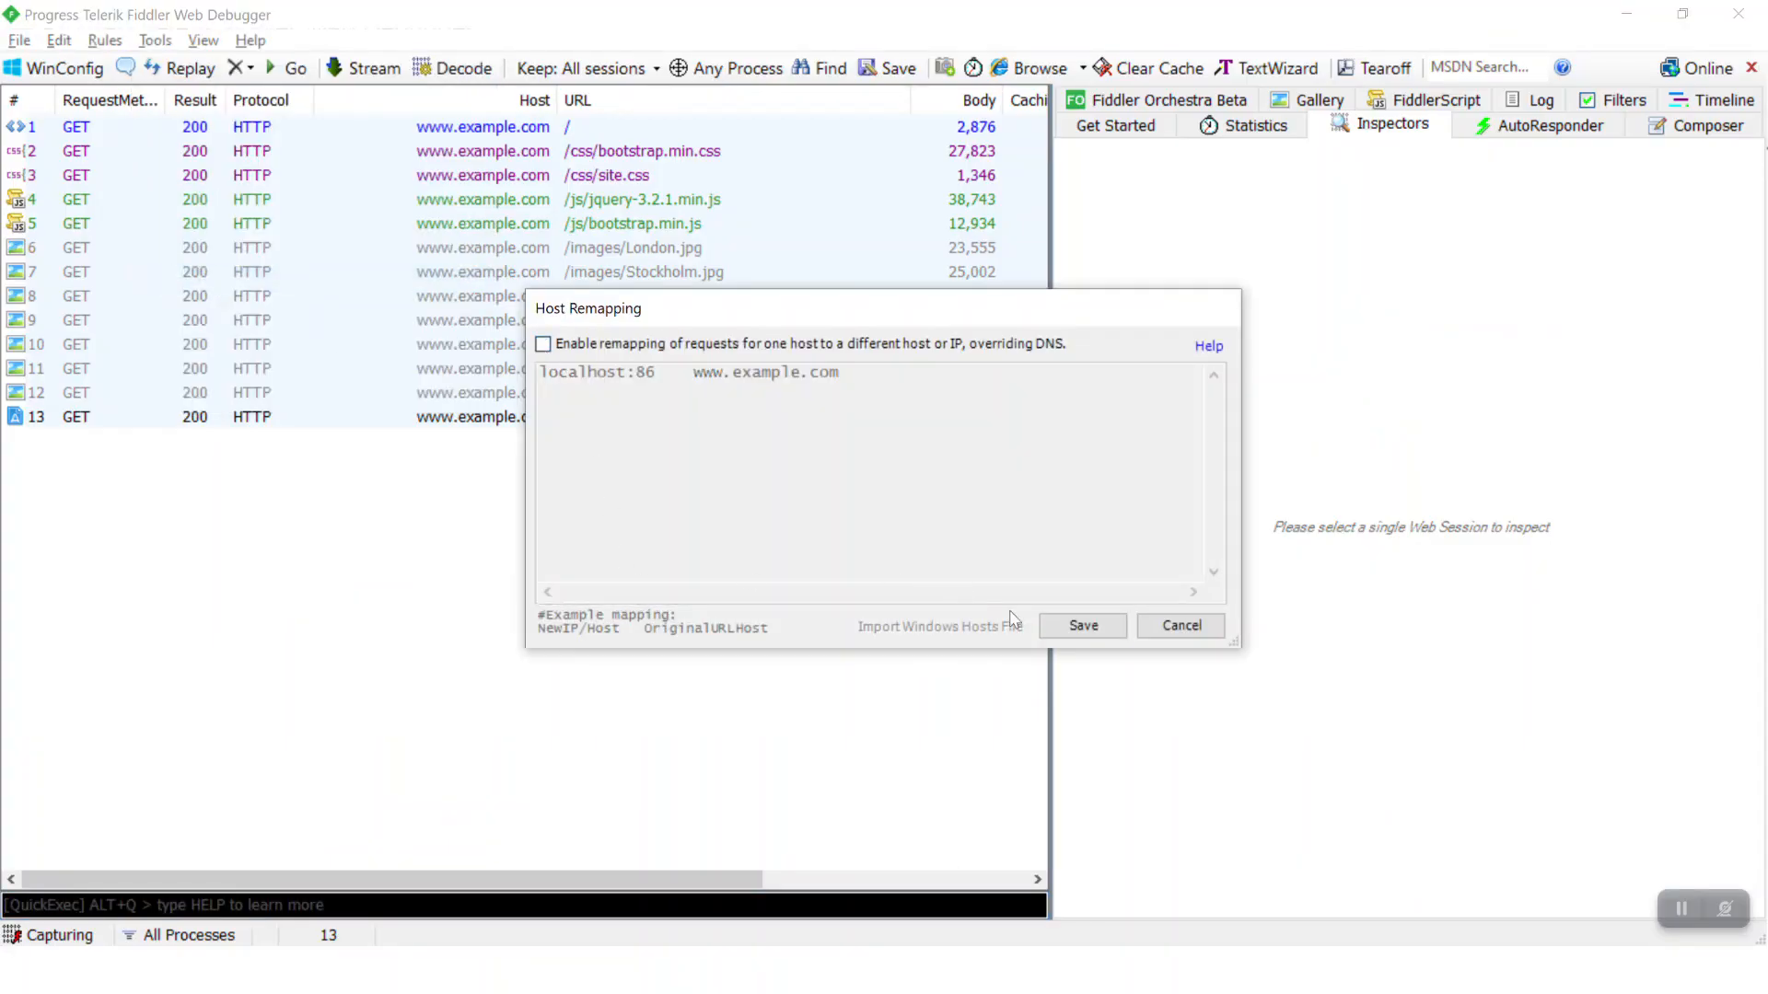
pyautogui.click(1104, 631)
# Switch to the PowerPoint slide show and advance to the Fiddler Everywhere slide
pyautogui.hotkey('alt', 'Tab')
pyautogui.hotkey('alt', 'Tab')
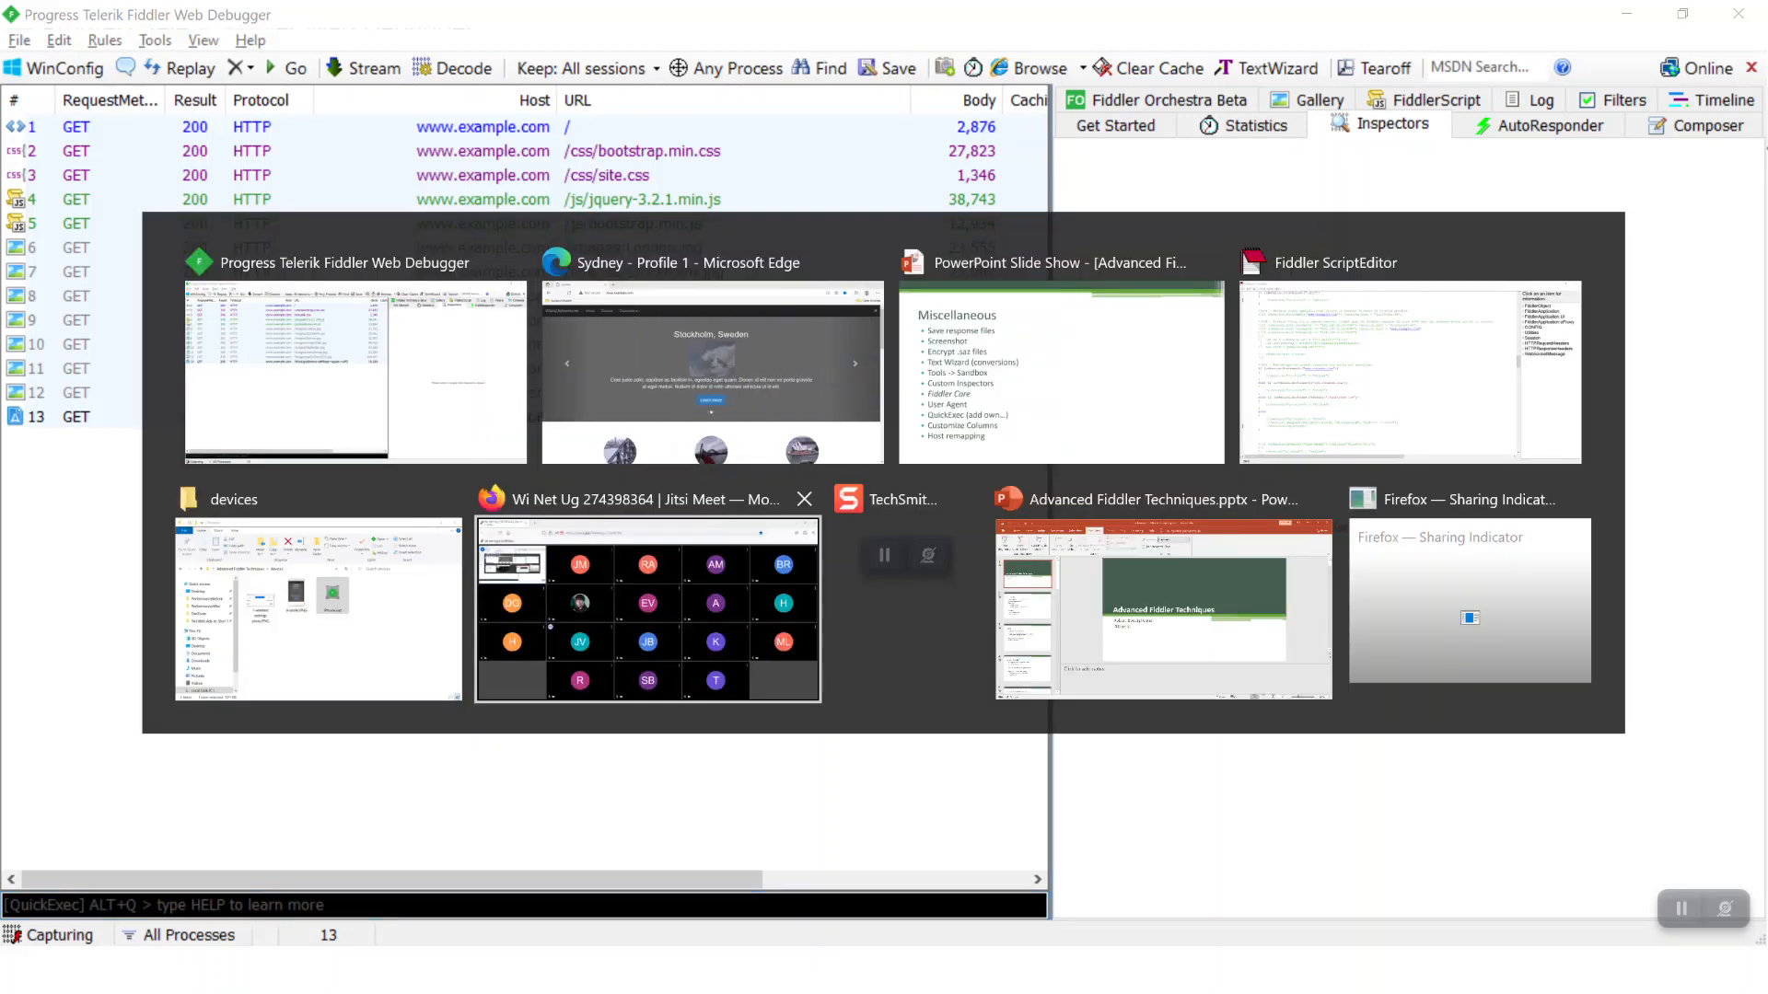
pyautogui.press('Right')
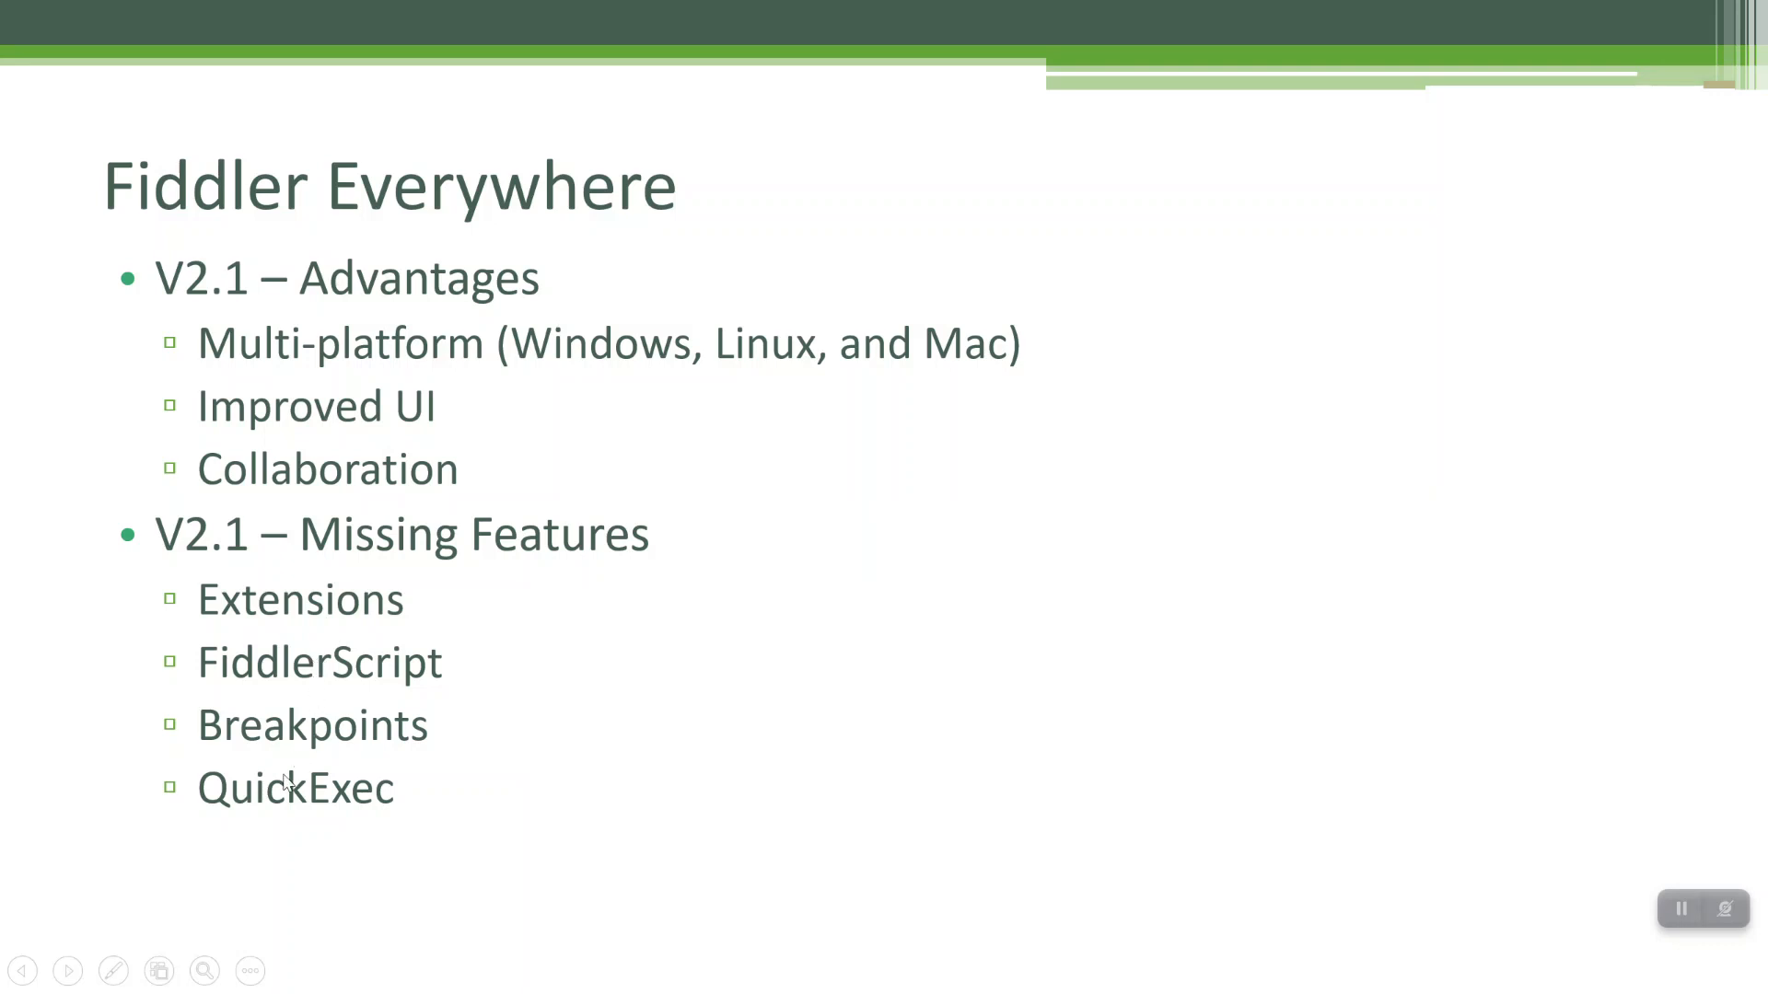
# Close the classic Fiddler Web Debugger and launch Fiddler Everywhere
pyautogui.hotkey('alt', 'Tab')
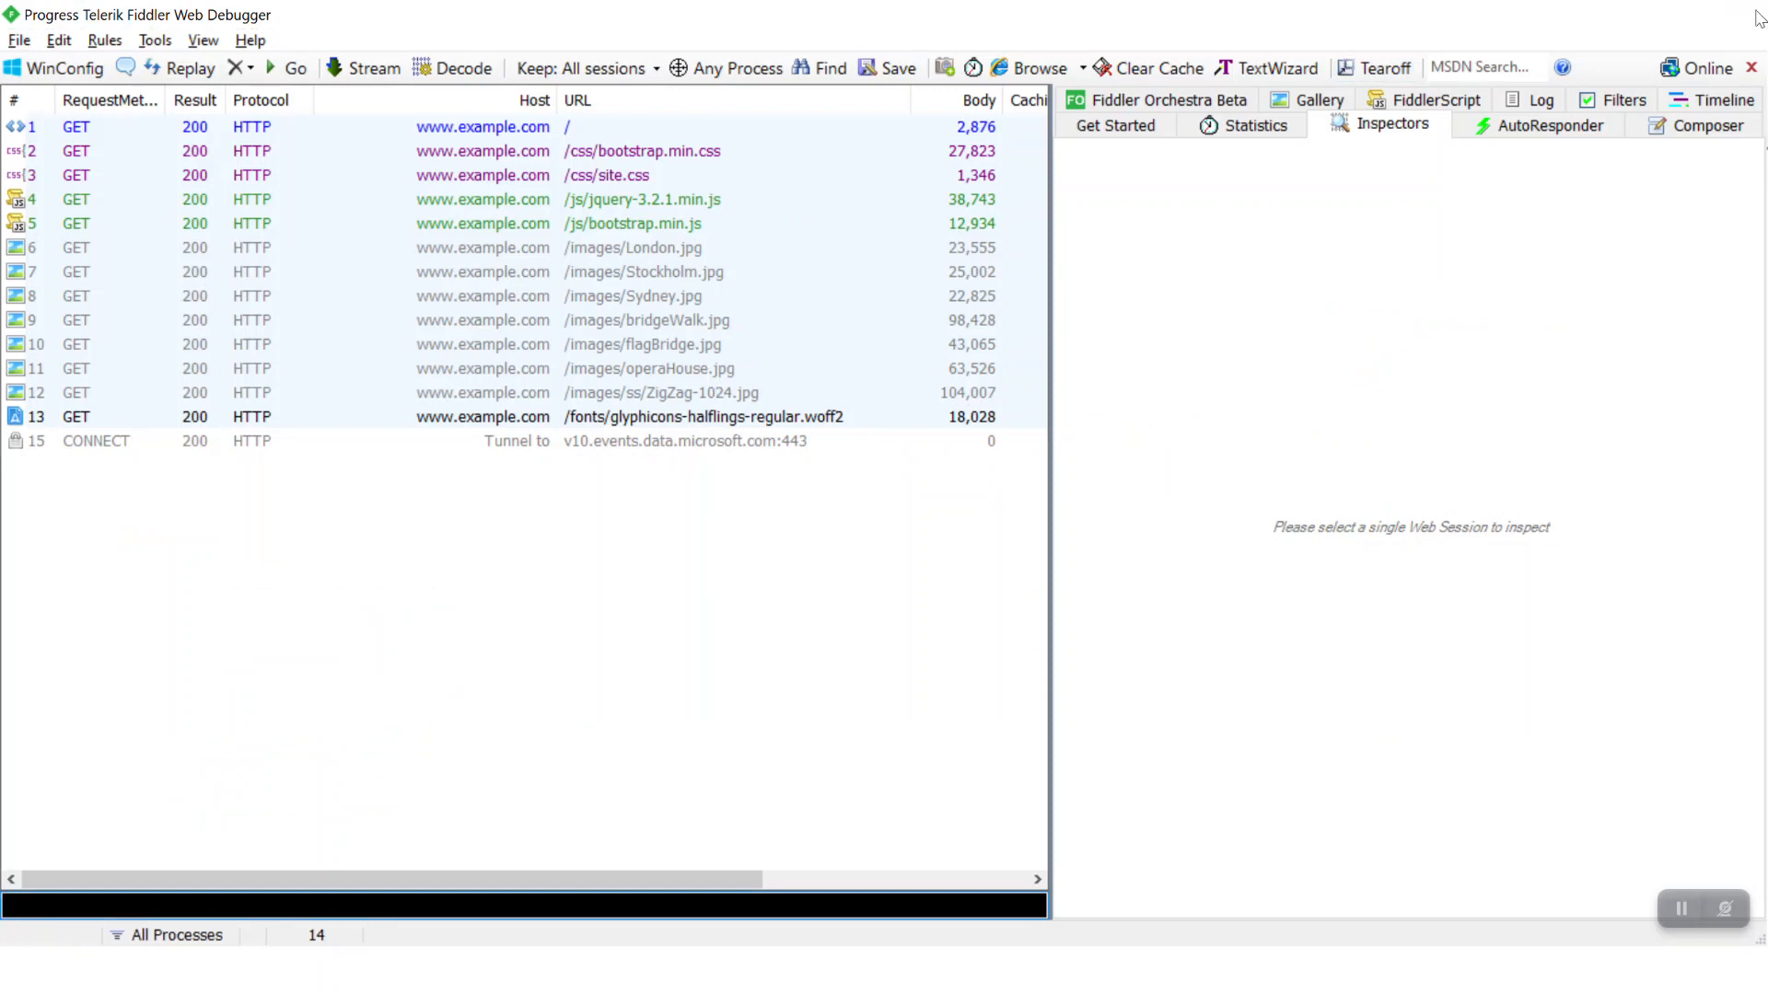
pyautogui.hotkey('alt', 'Tab')
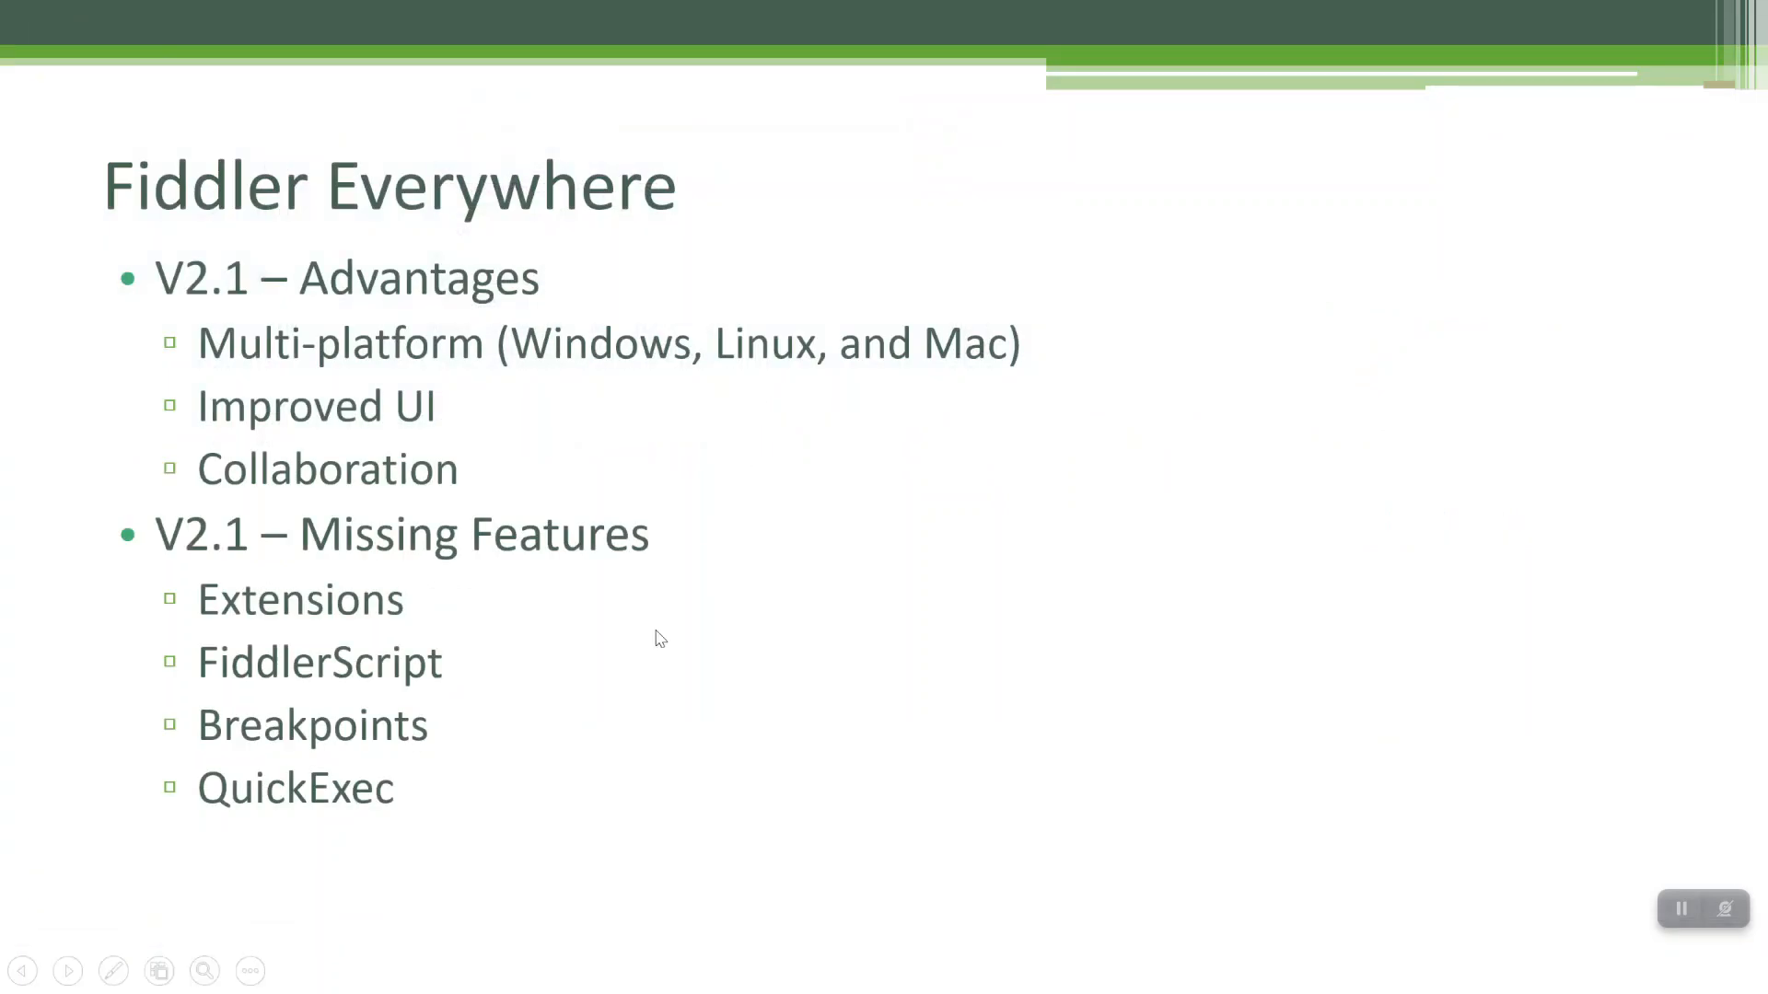
pyautogui.press('super')
pyautogui.click(698, 254)
pyautogui.hotkey('alt', 'Tab')
pyautogui.hotkey('alt', 'Tab')
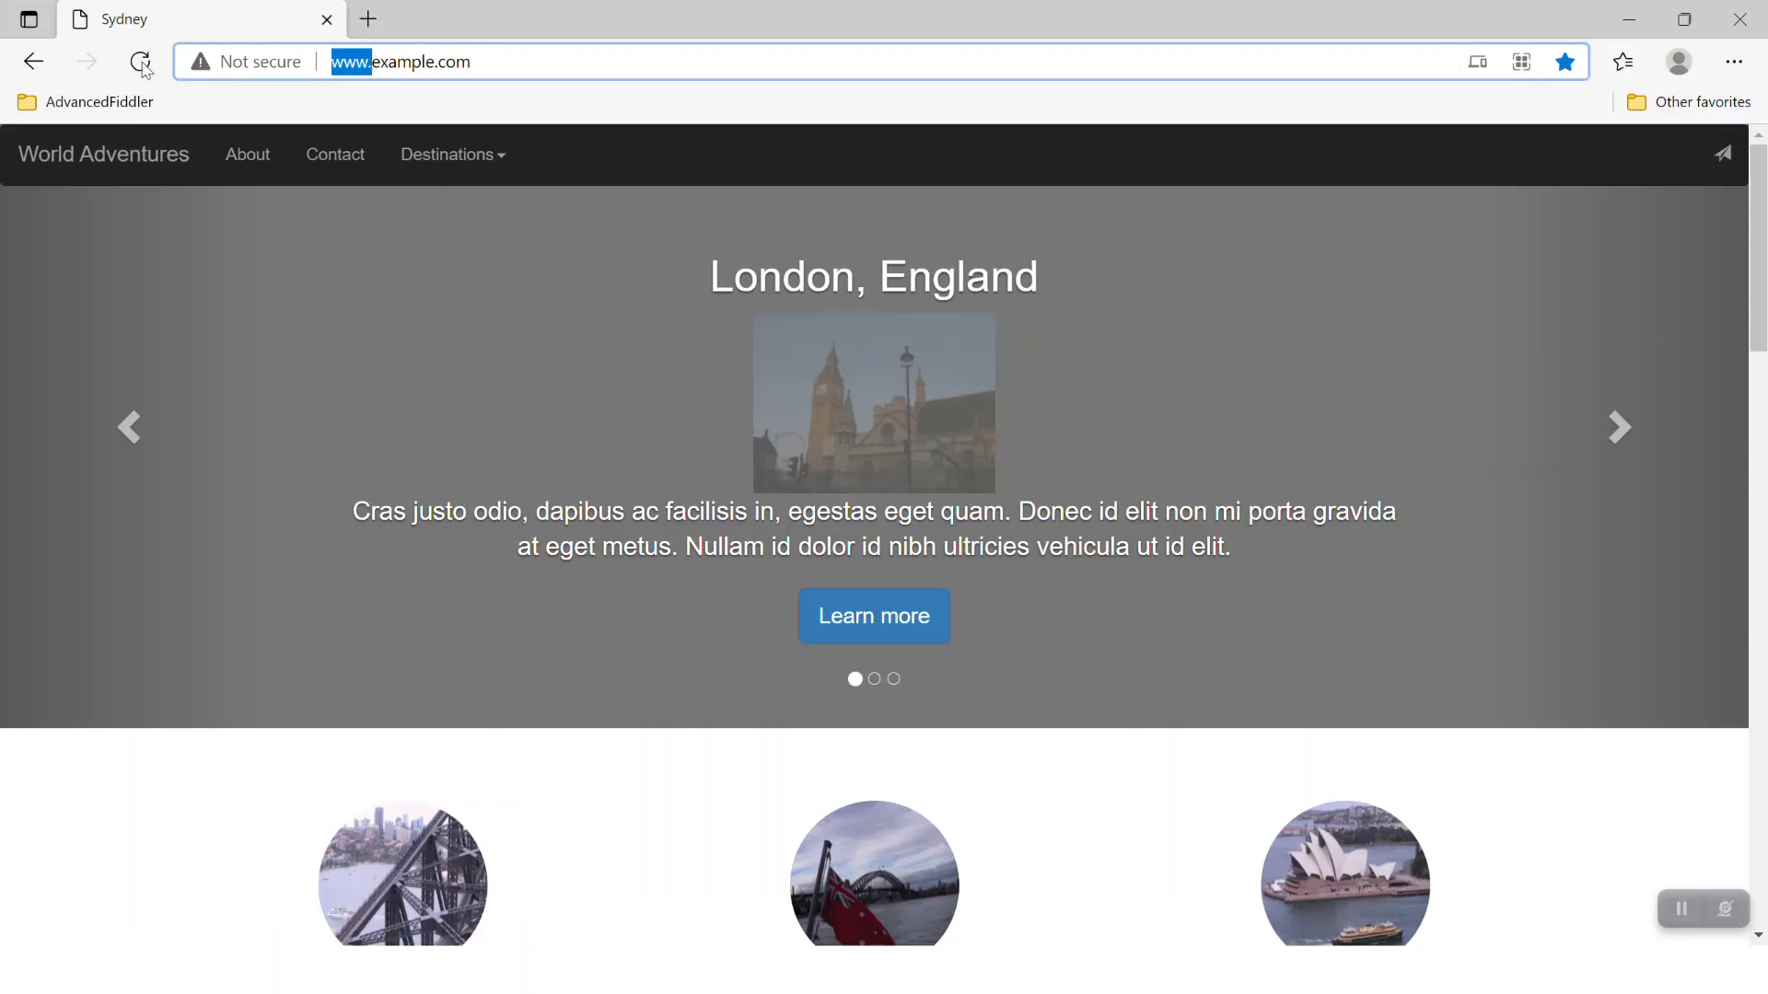
pyautogui.click(143, 64)
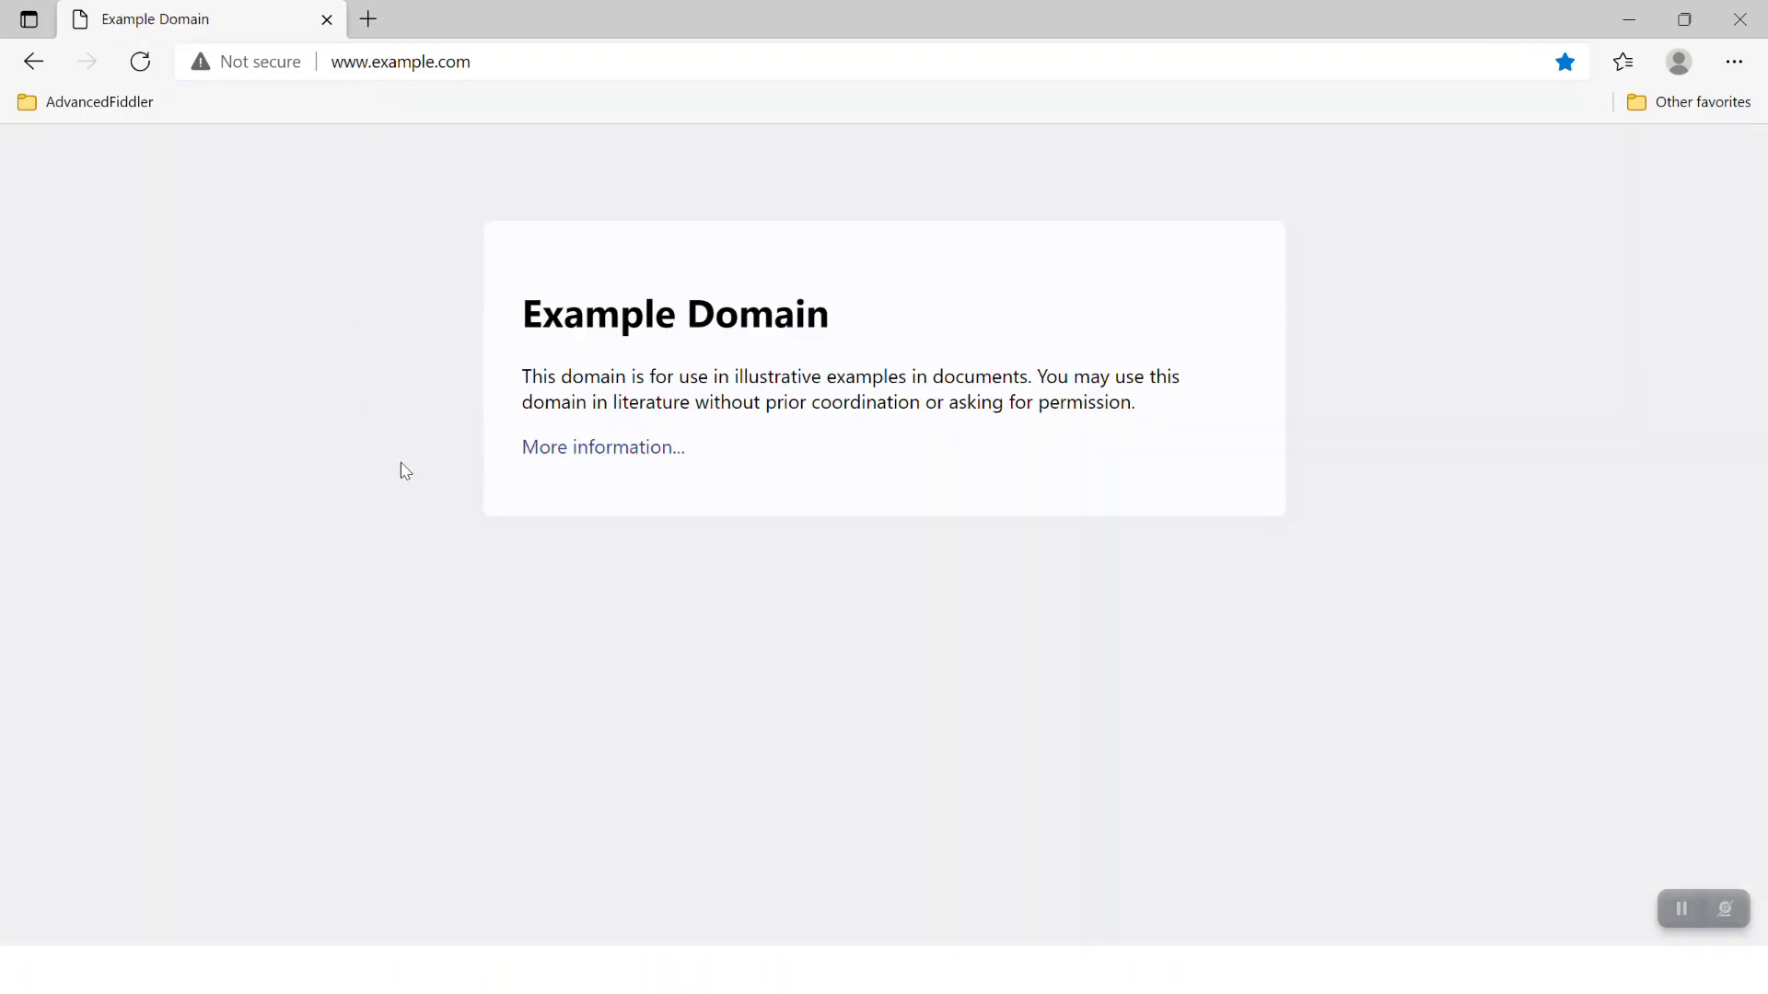
# Switch to Fiddler Everywhere and view its live traffic list and rules
pyautogui.hotkey('alt', 'Tab')
pyautogui.hotkey('alt', 'Tab')
pyautogui.hotkey('alt', 'Tab')
pyautogui.hotkey('alt', 'Tab')
pyautogui.hotkey('alt', 'Tab')
pyautogui.hotkey('alt', 'Tab')
pyautogui.hotkey('alt', 'Tab')
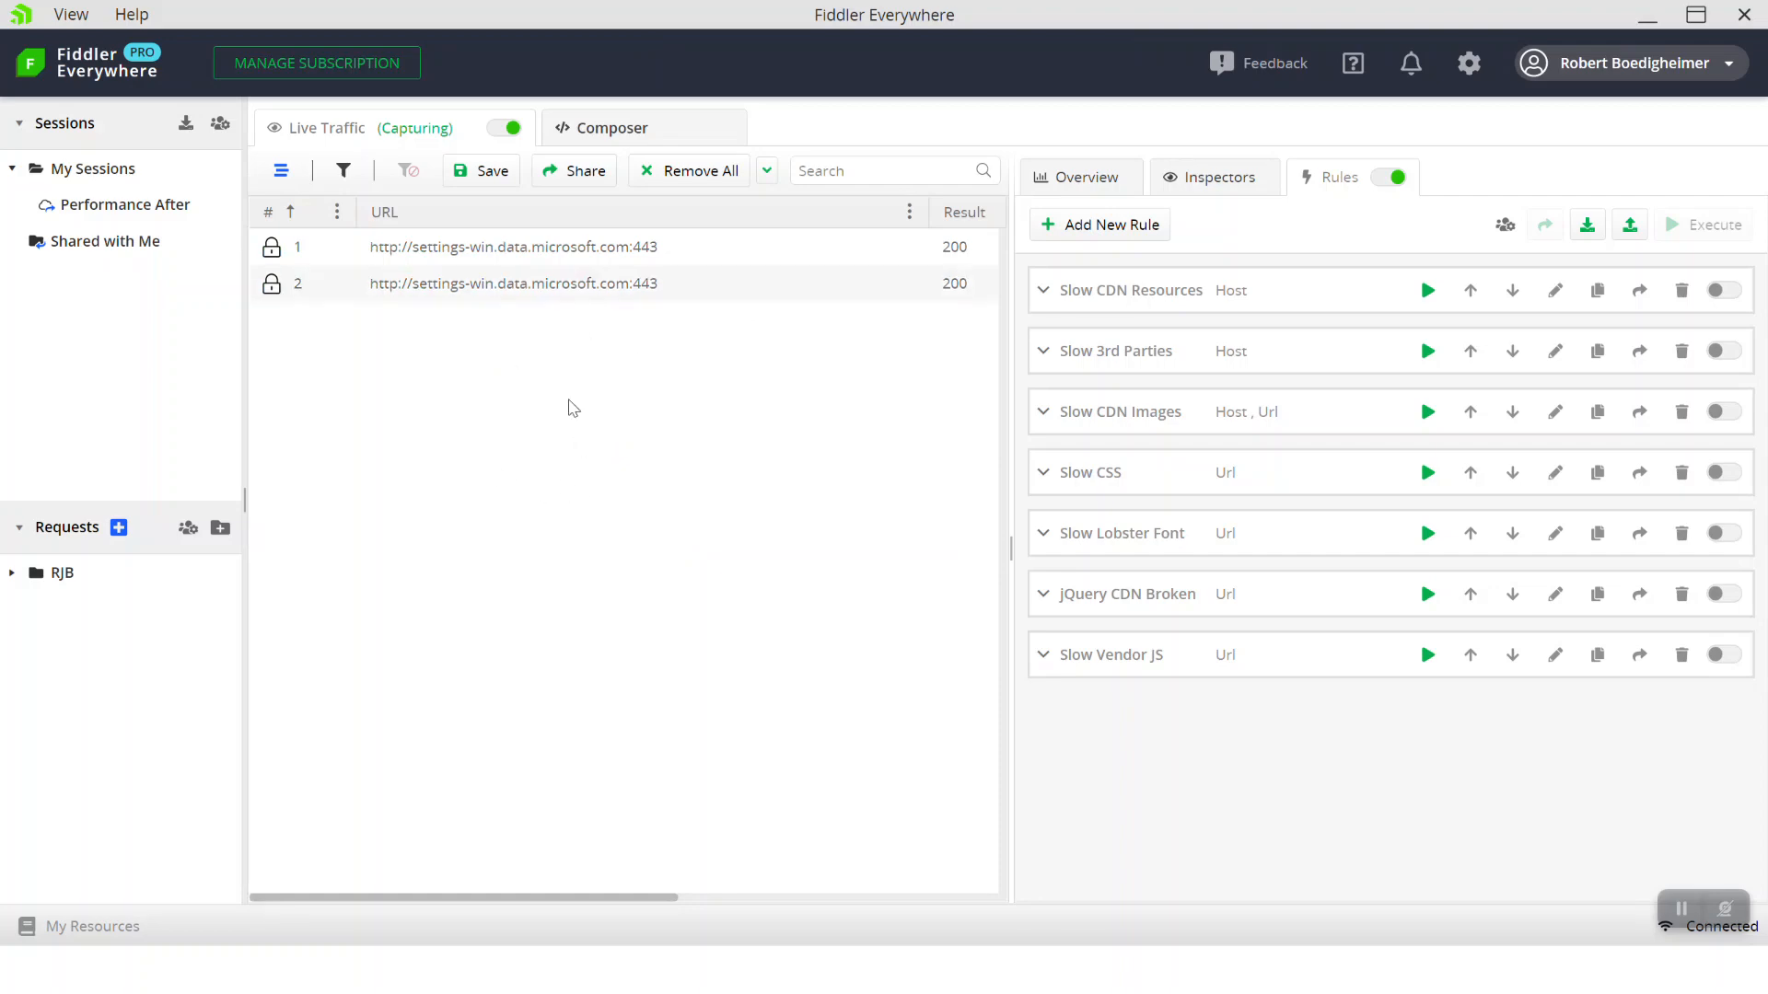
pyautogui.hotkey('alt', 'Tab')
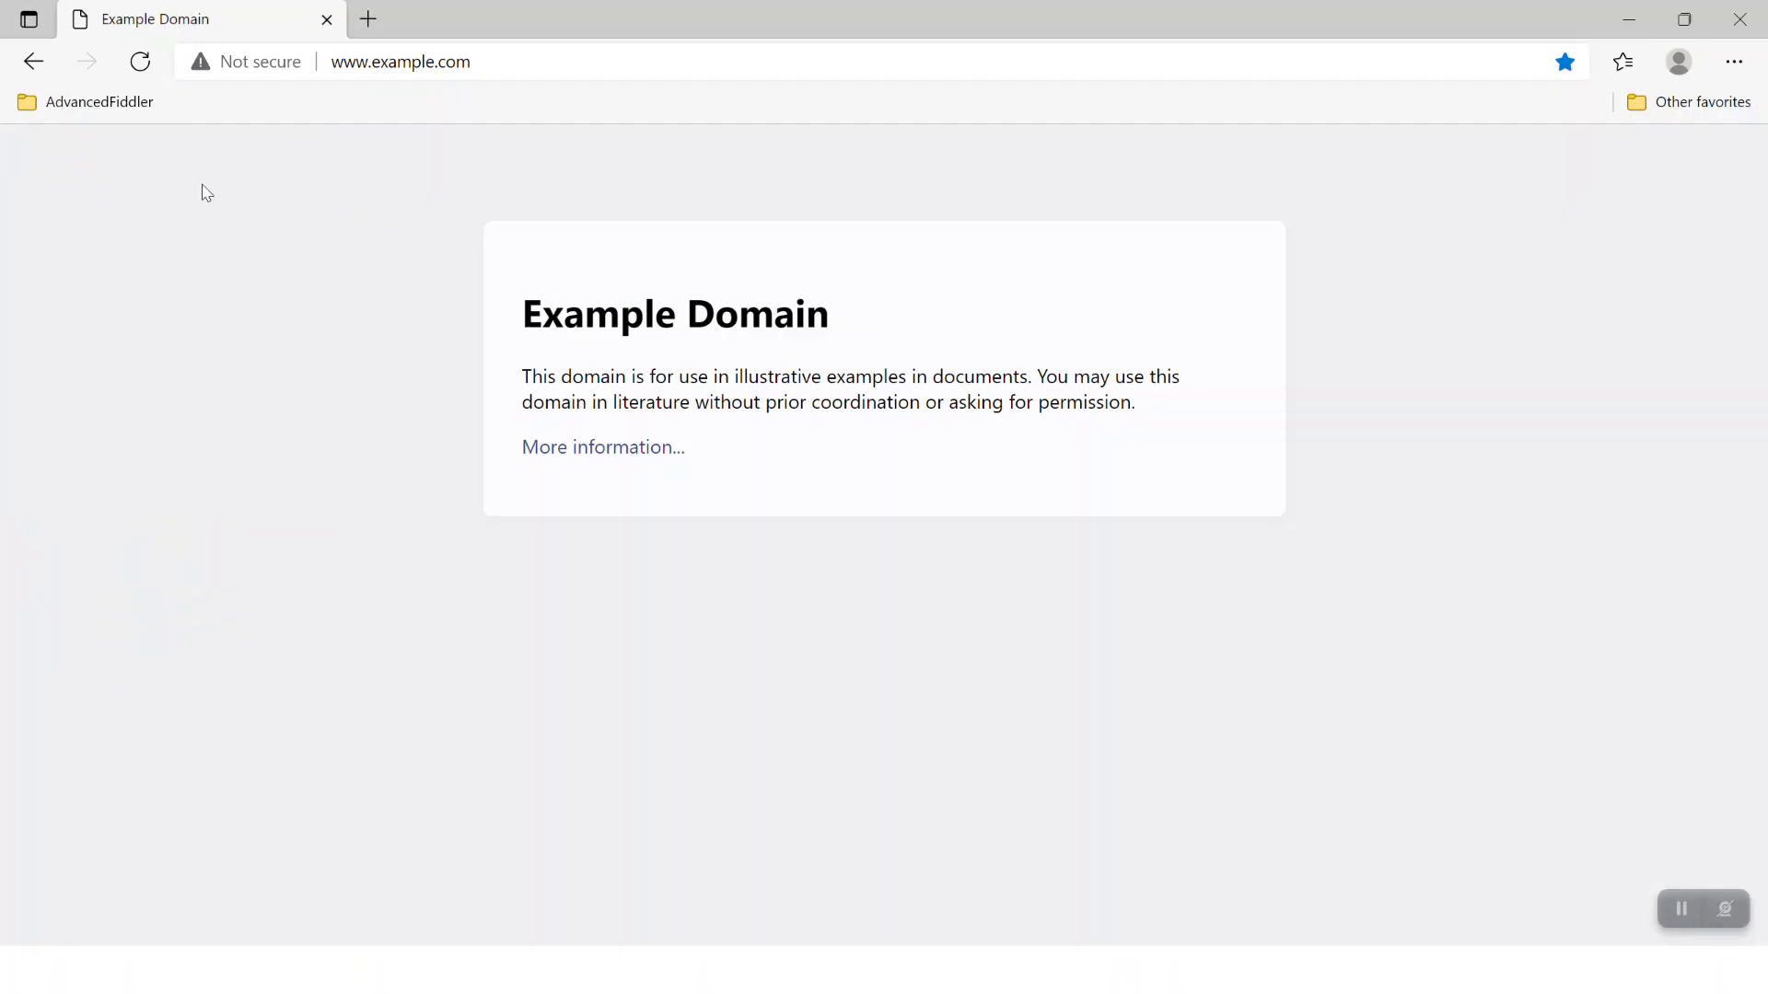
pyautogui.click(99, 103)
pyautogui.click(135, 292)
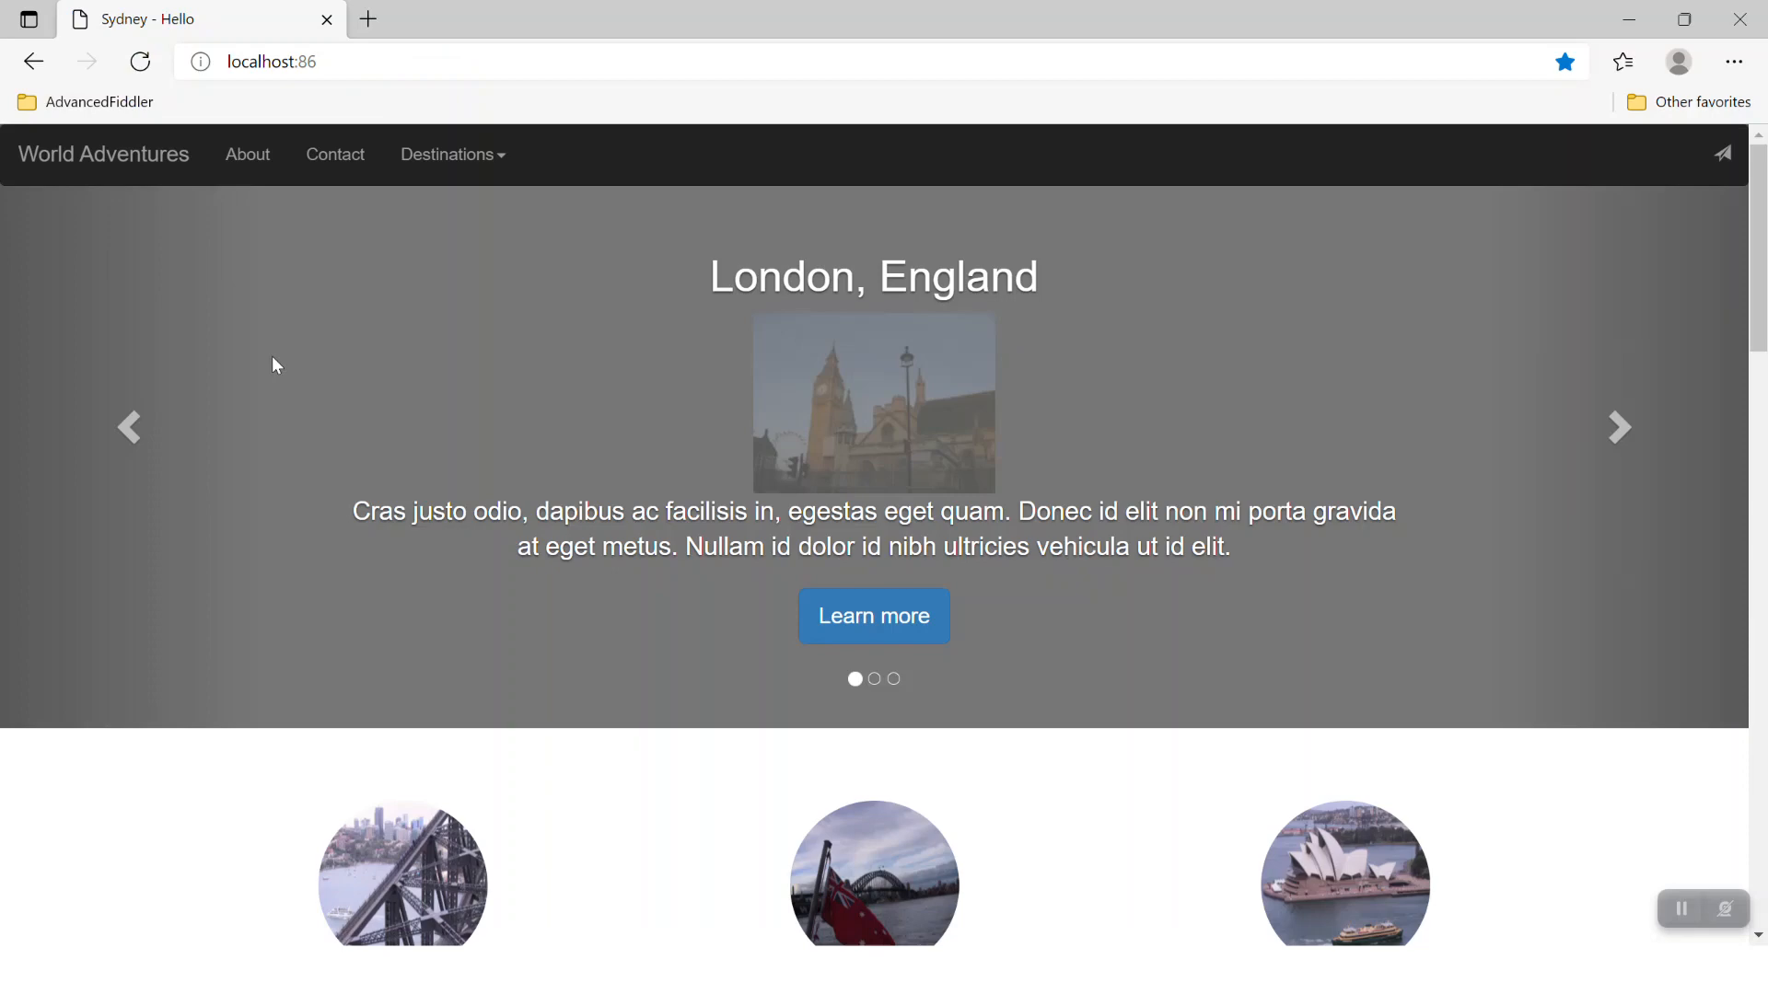
pyautogui.hotkey('alt', 'Tab')
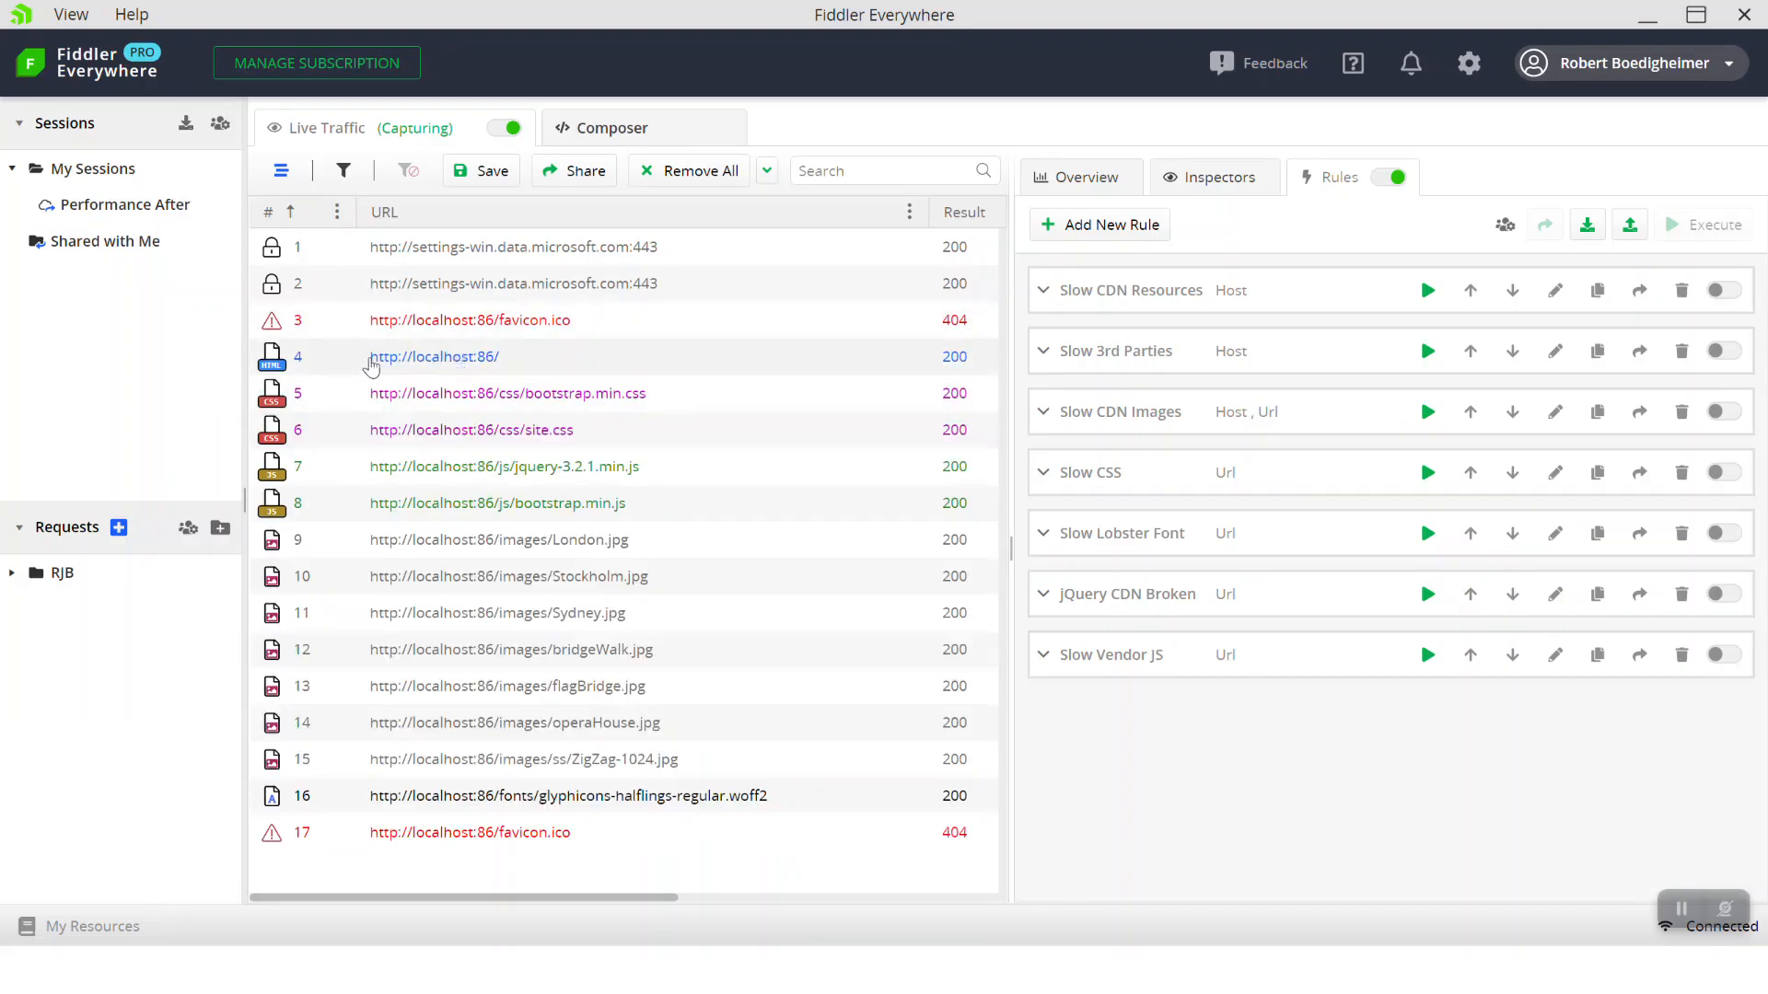
pyautogui.click(414, 364)
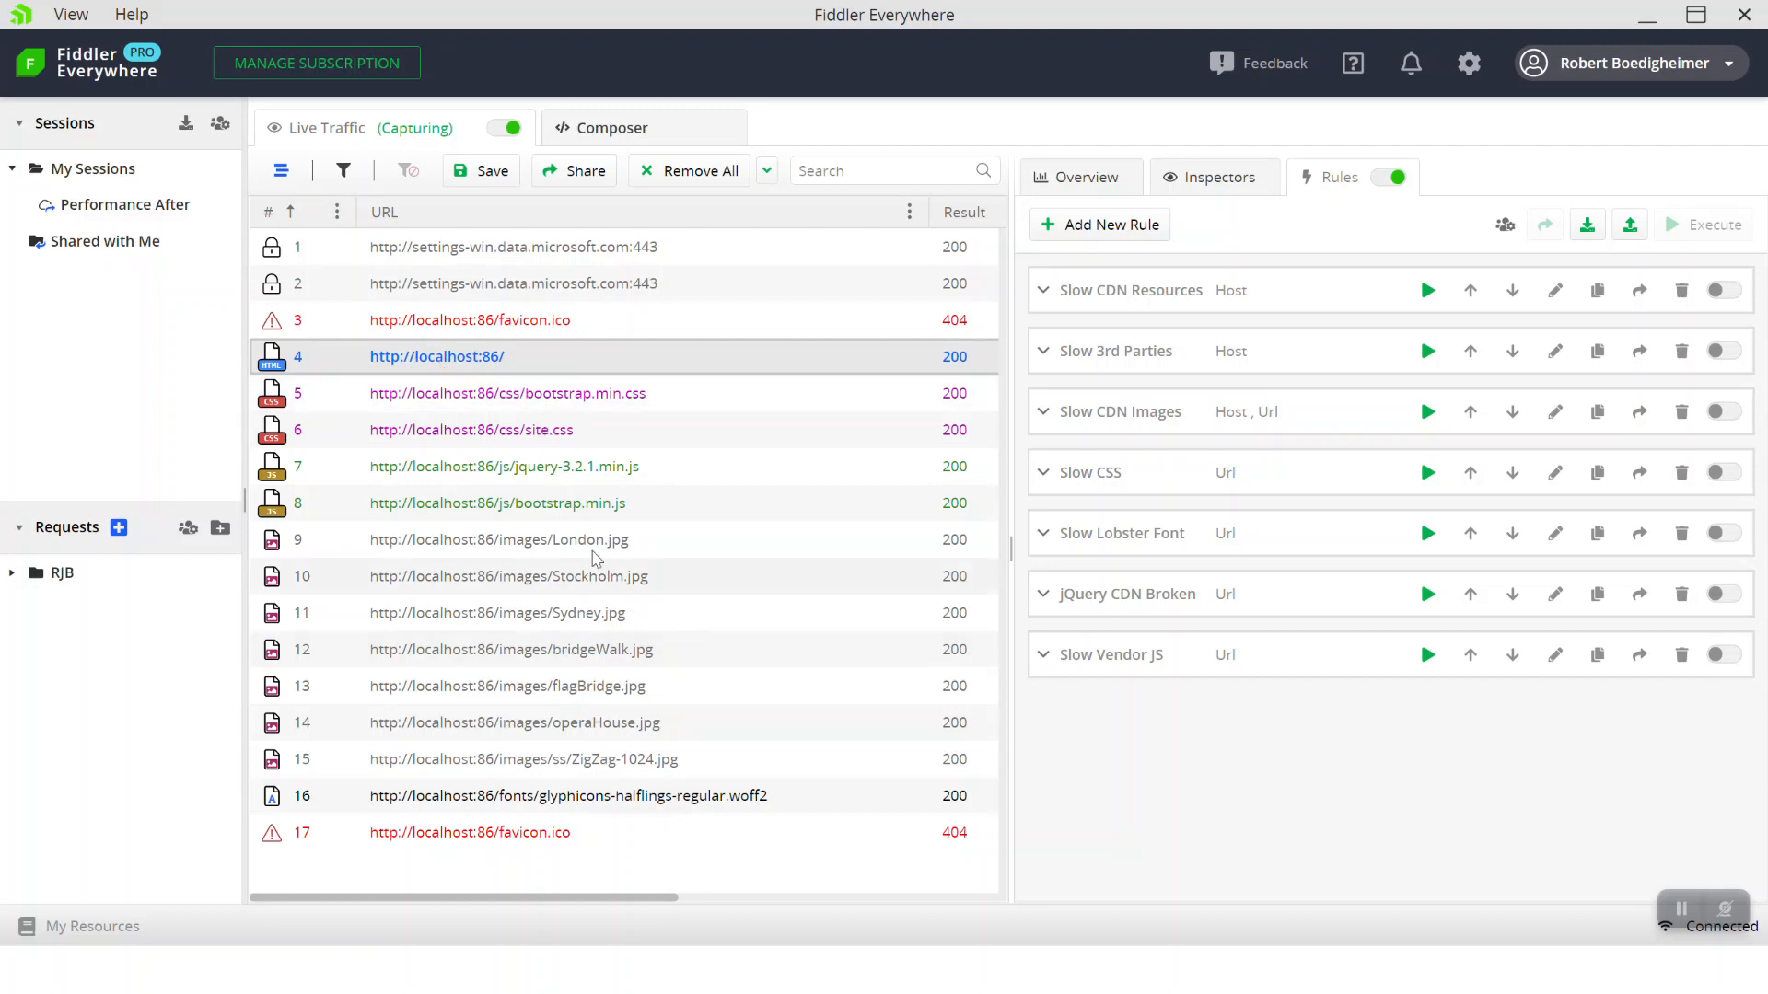
pyautogui.rightClick(553, 397)
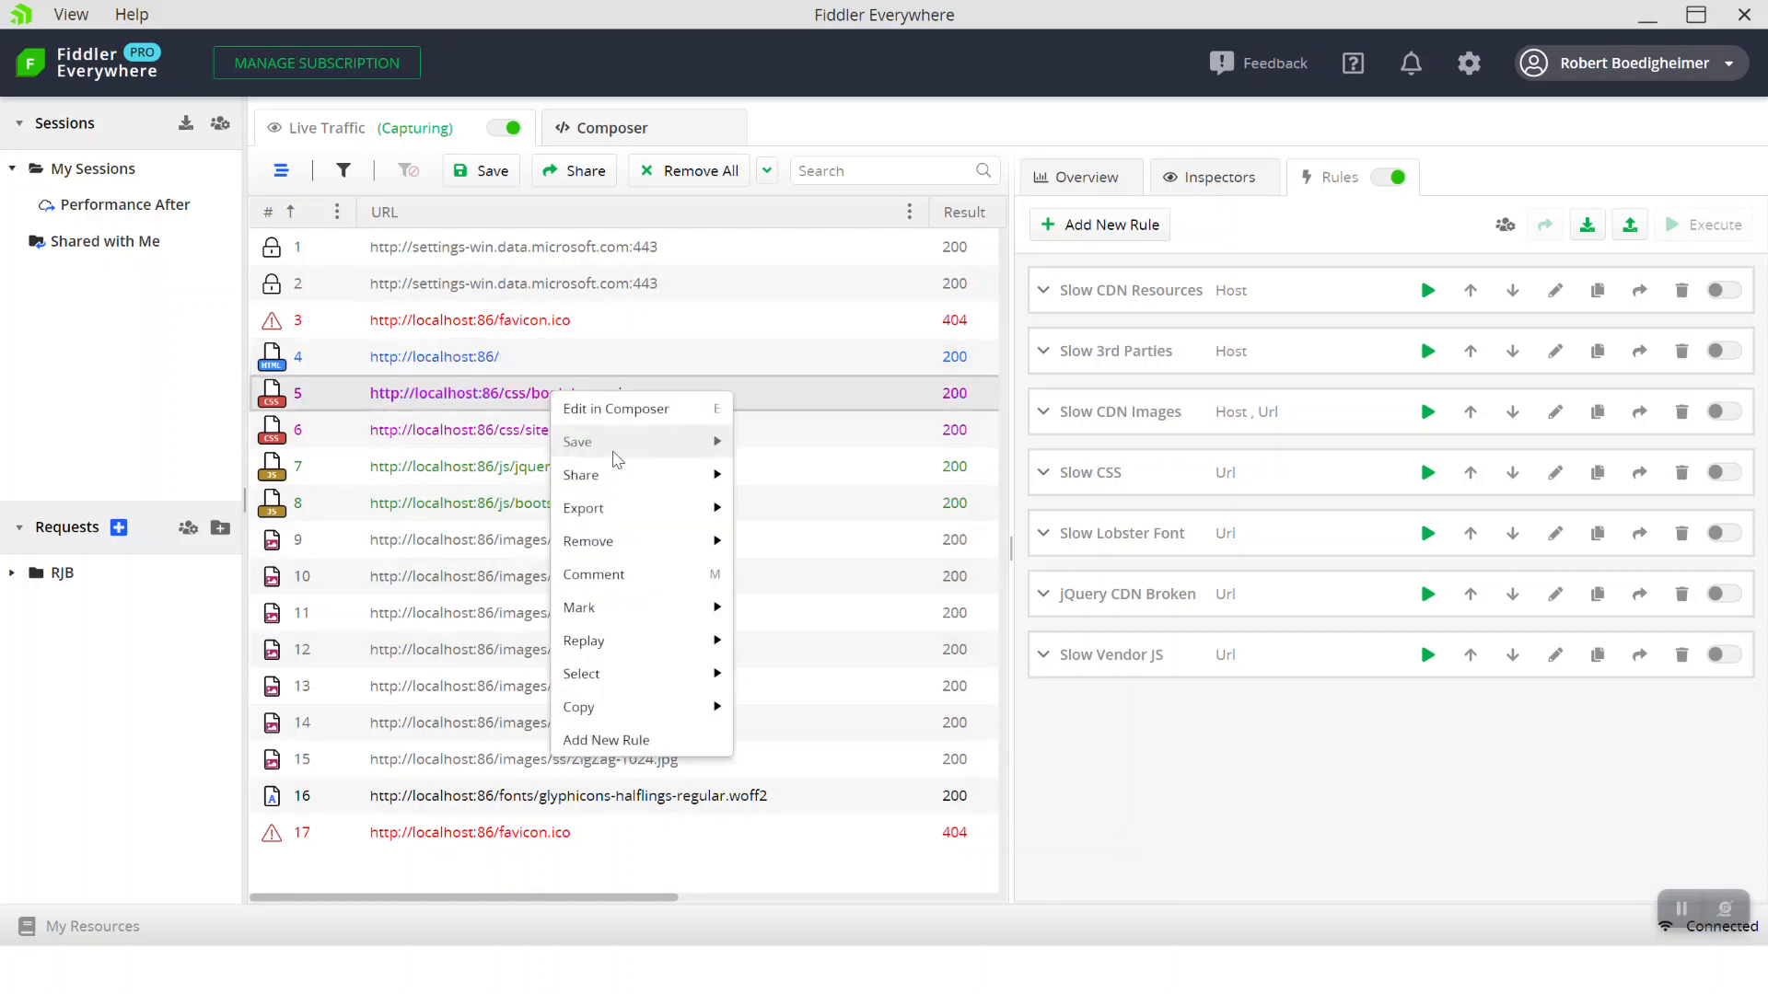
pyautogui.moveTo(589, 607)
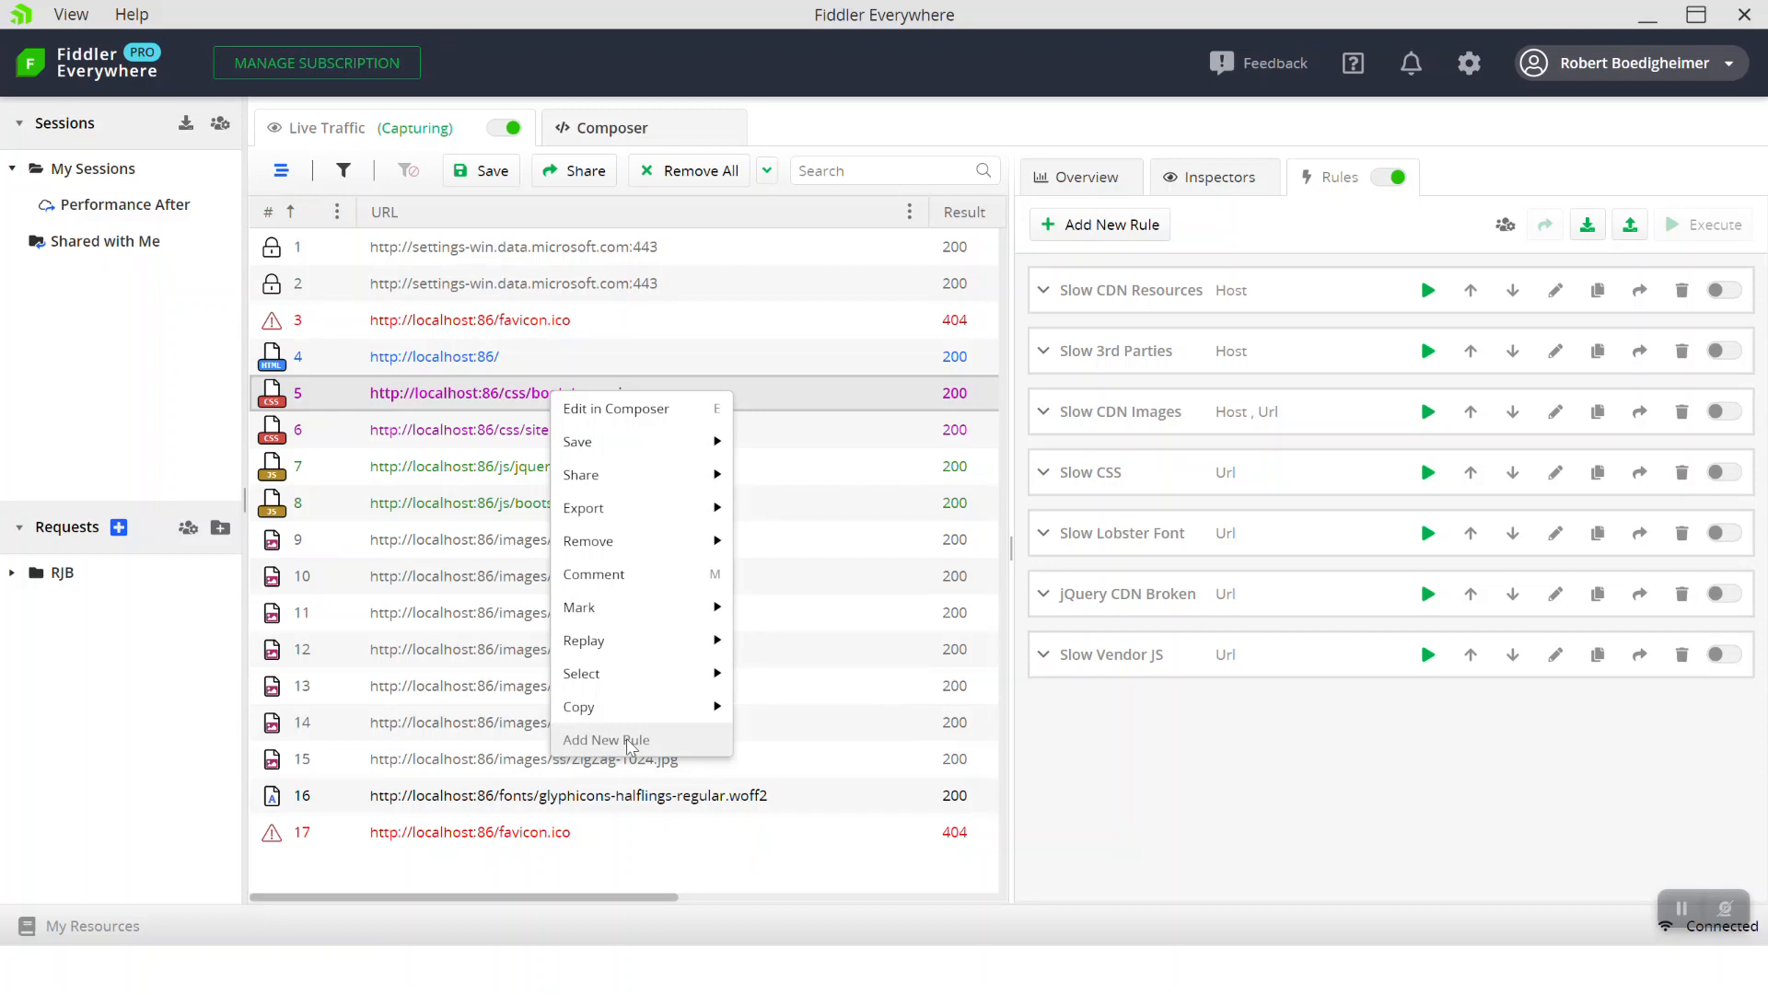
pyautogui.click(632, 741)
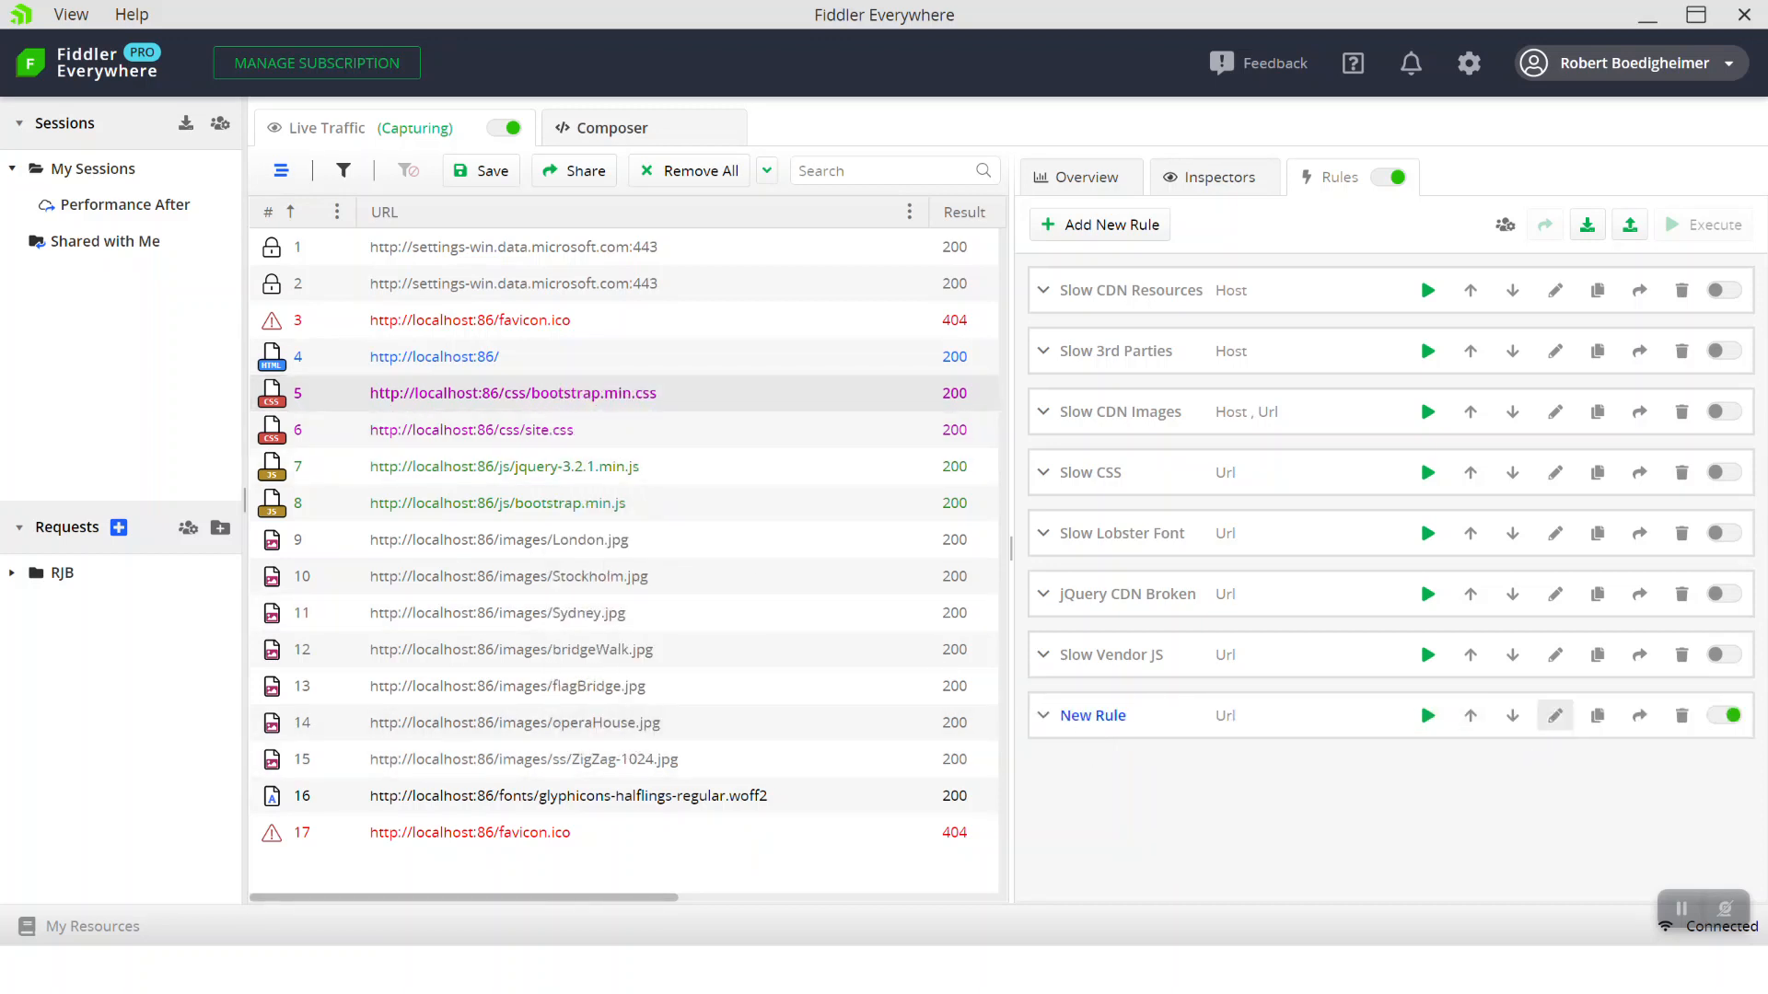
# Edit New Rule so its action is Delay Request with a value of 15000, and save it
pyautogui.click(1556, 717)
pyautogui.click(1149, 440)
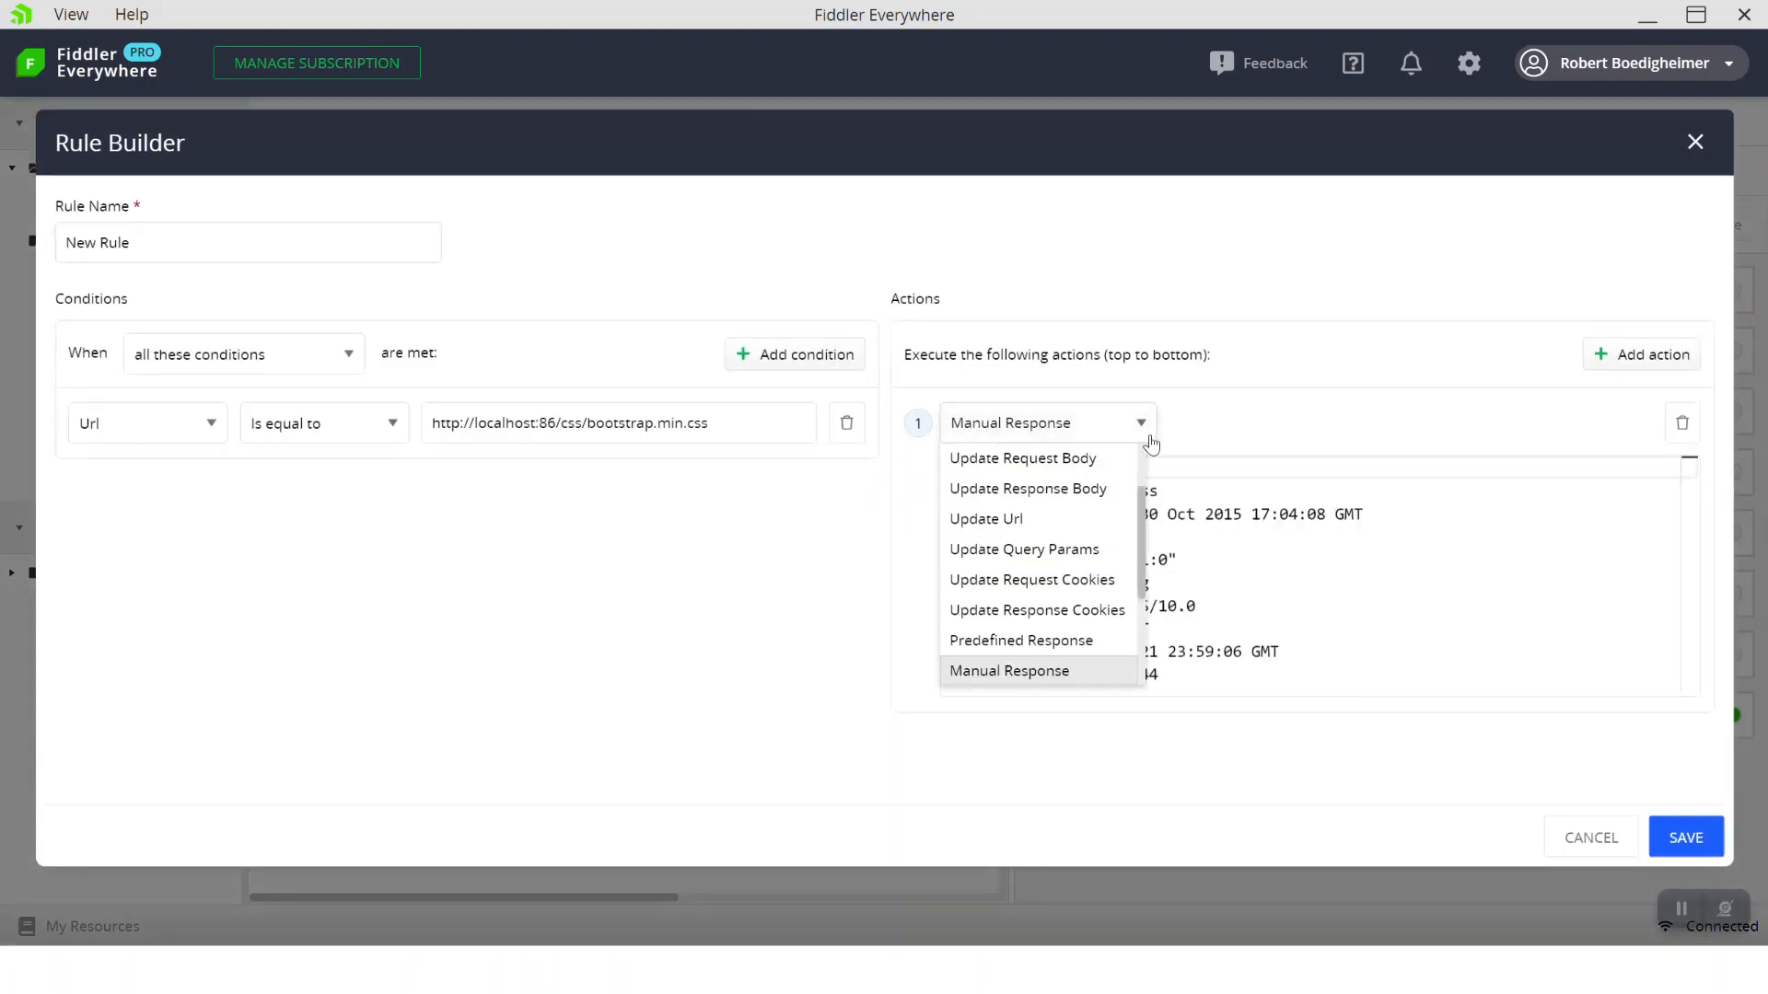
pyautogui.scroll(-3, 1054, 576)
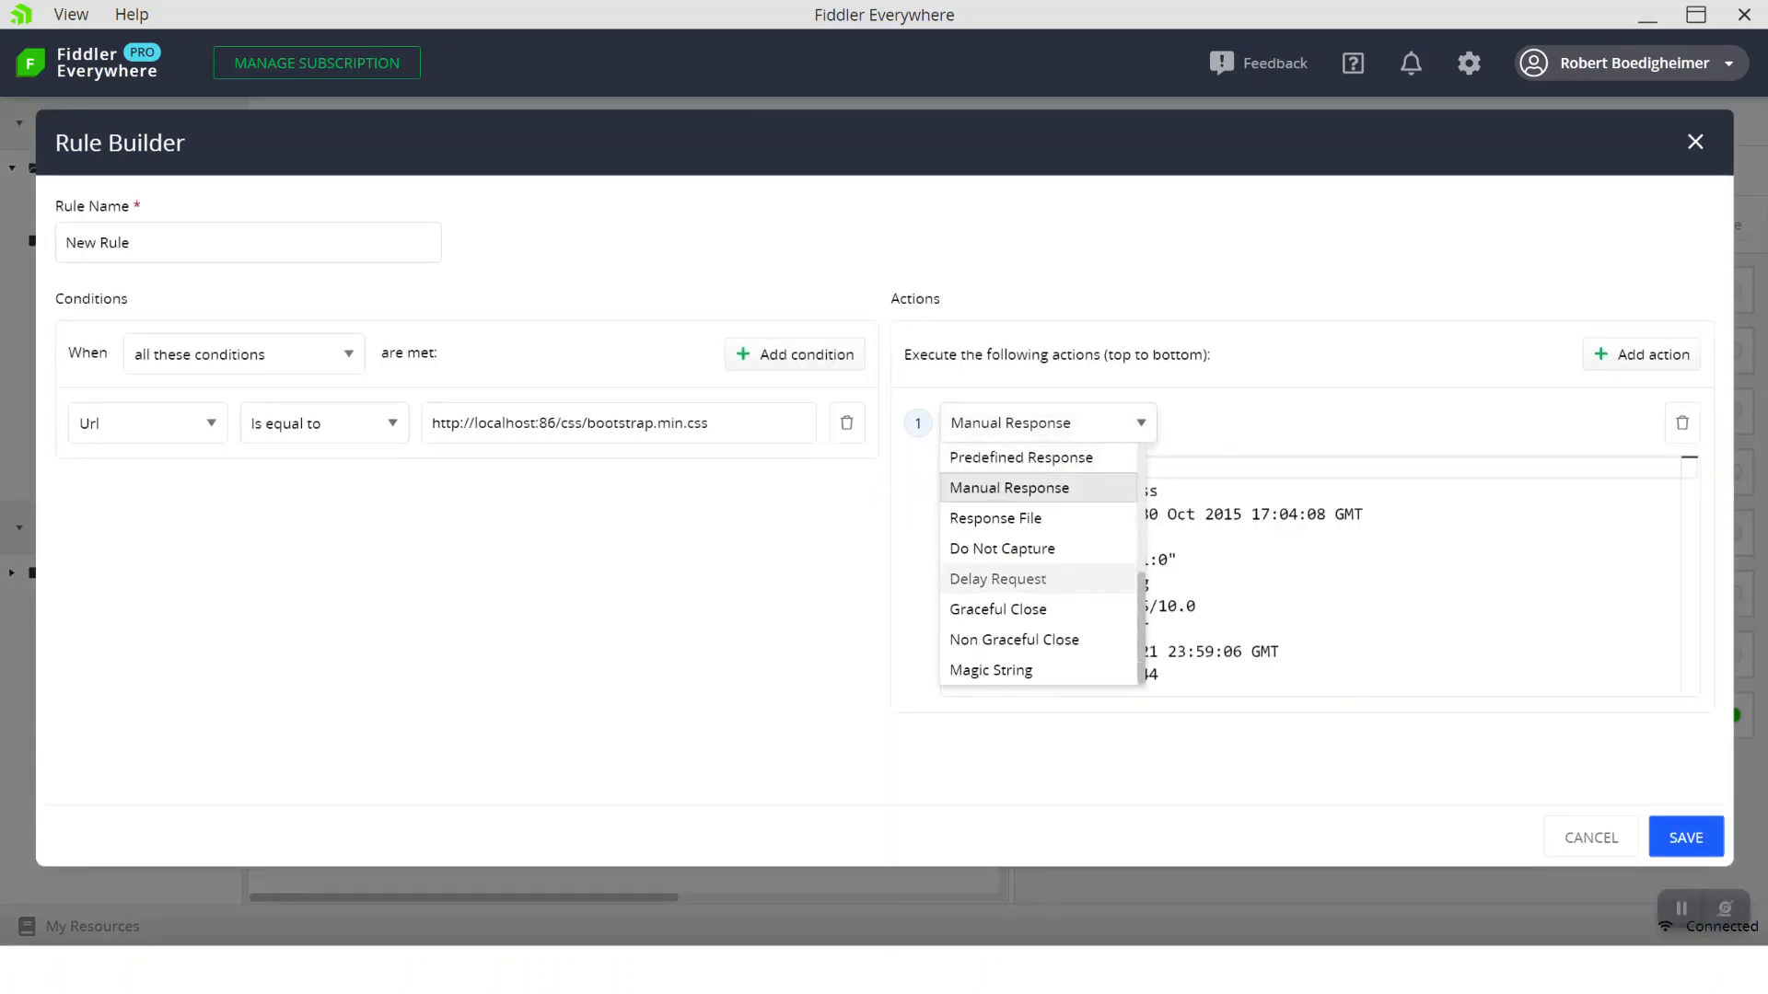
pyautogui.click(1054, 578)
pyautogui.click(1059, 473)
pyautogui.write('15000')
pyautogui.click(1684, 836)
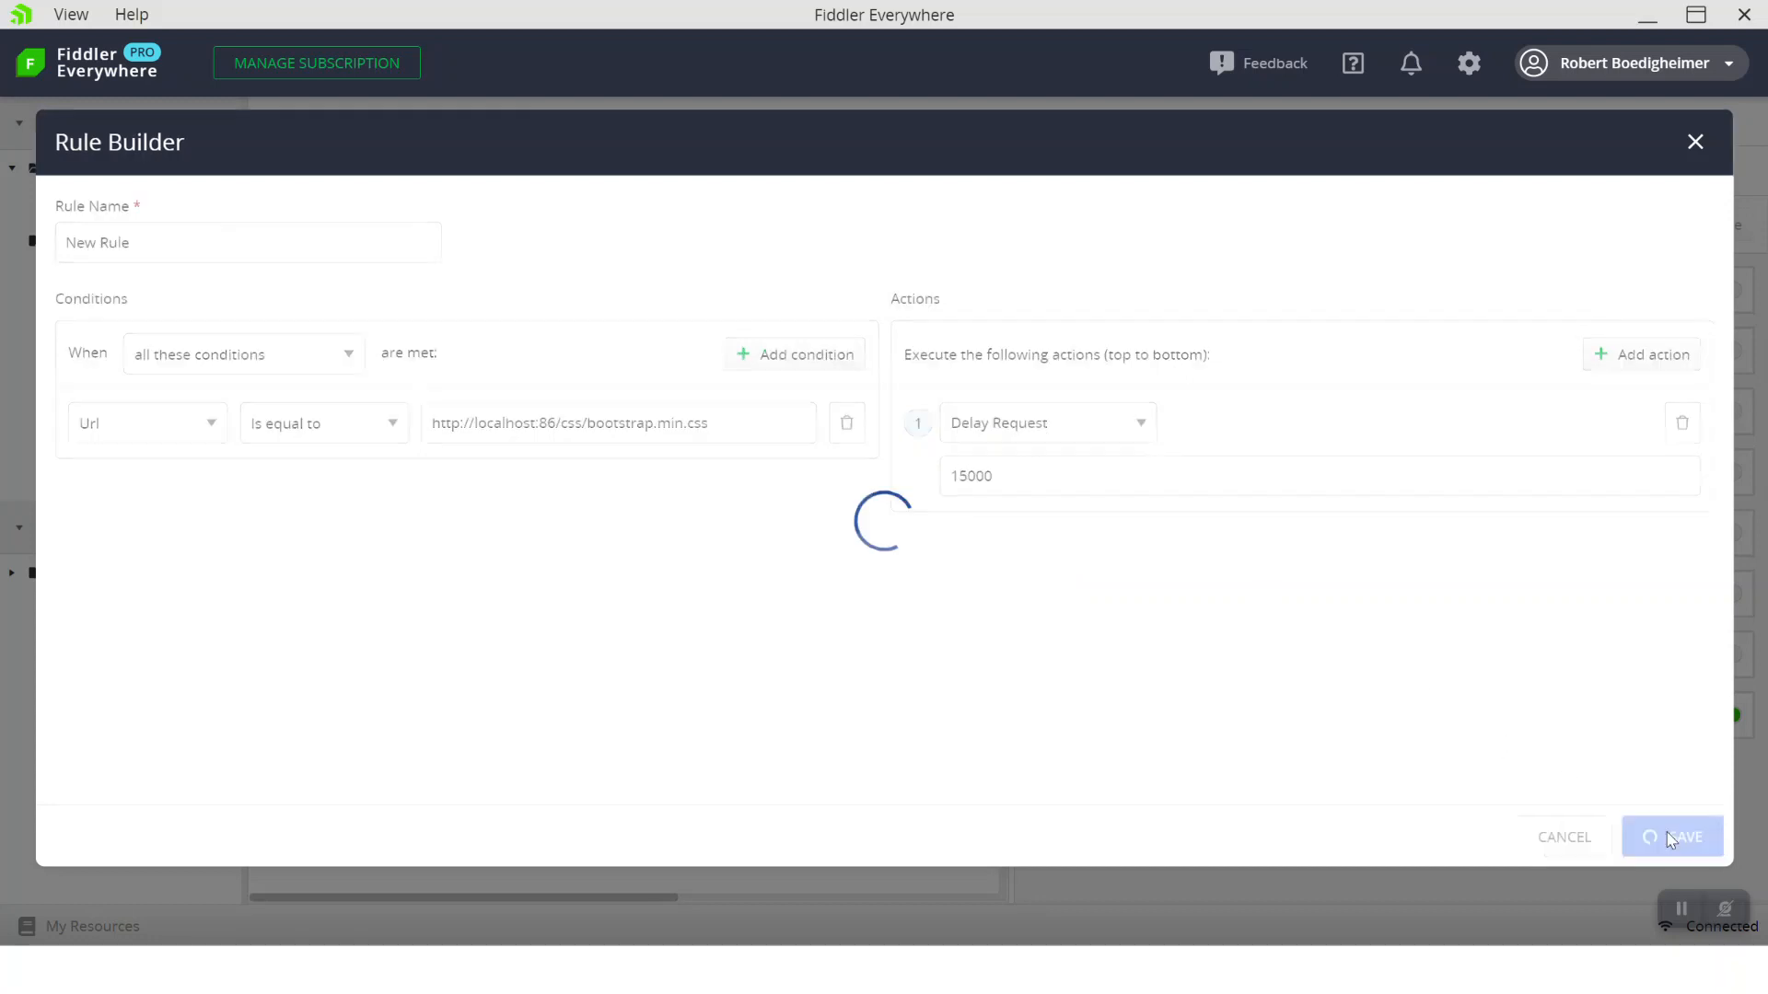
# Switch to Edge and reload localhost:86 to test the request delay rule
pyautogui.hotkey('alt', 'Tab')
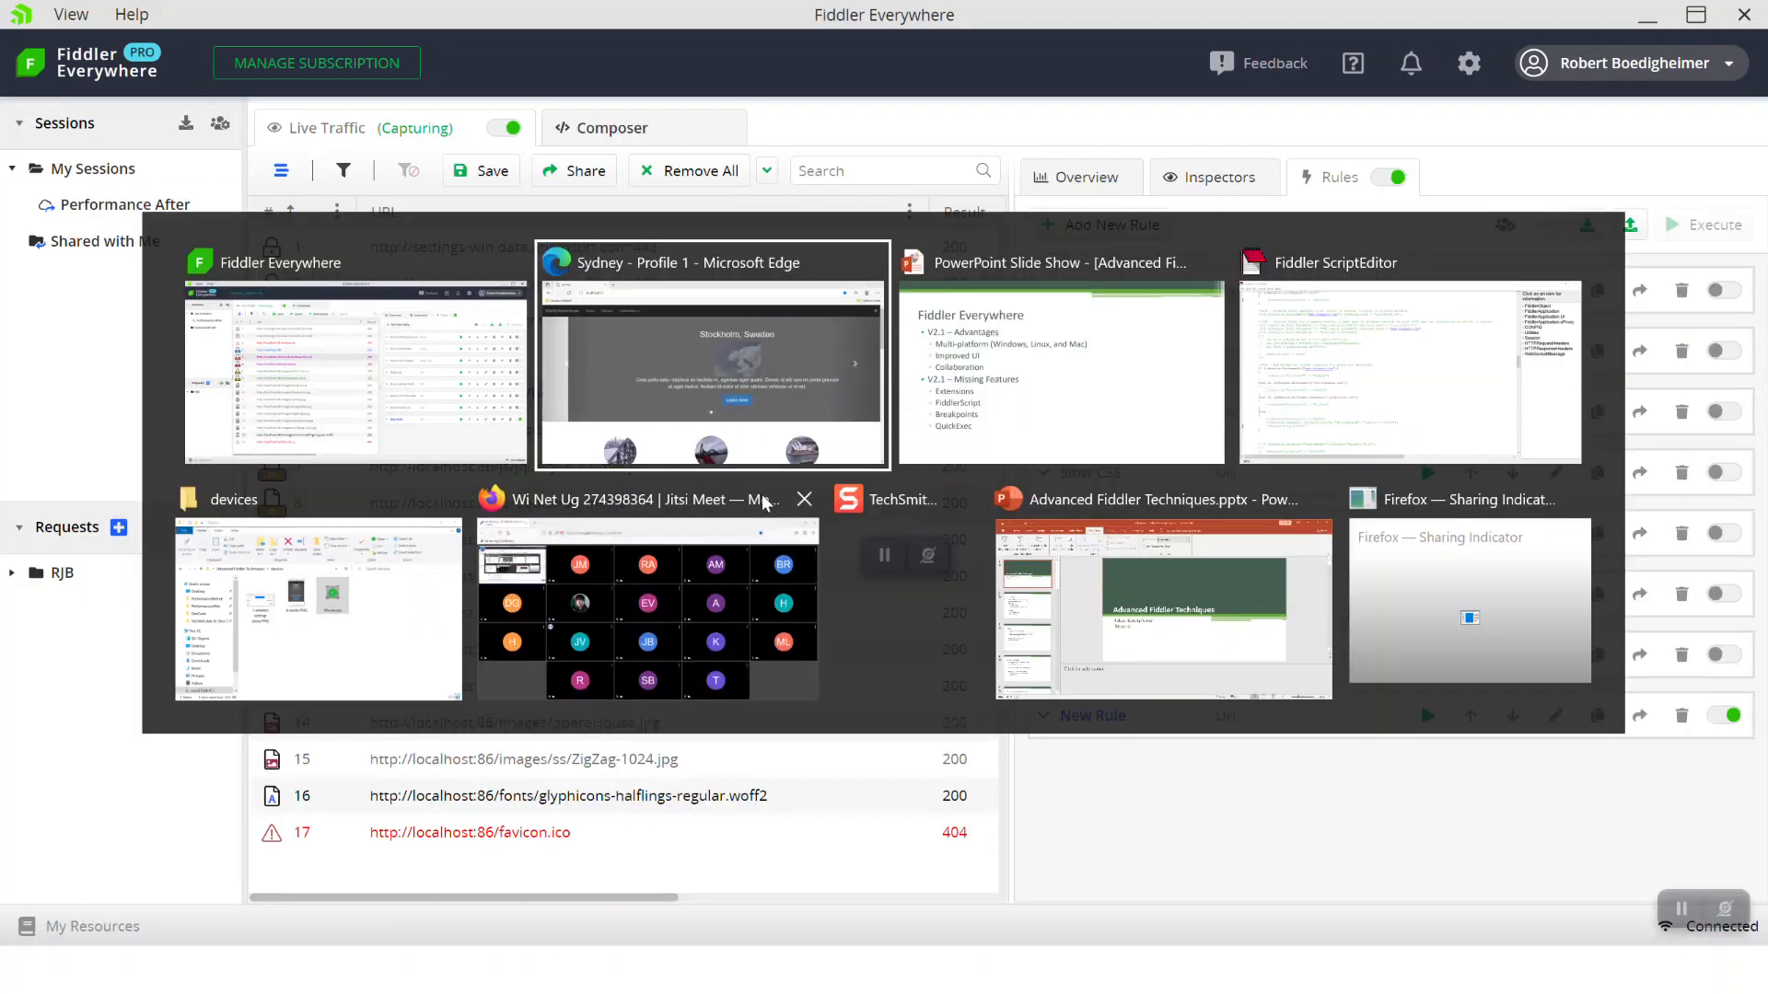
pyautogui.press('F5')
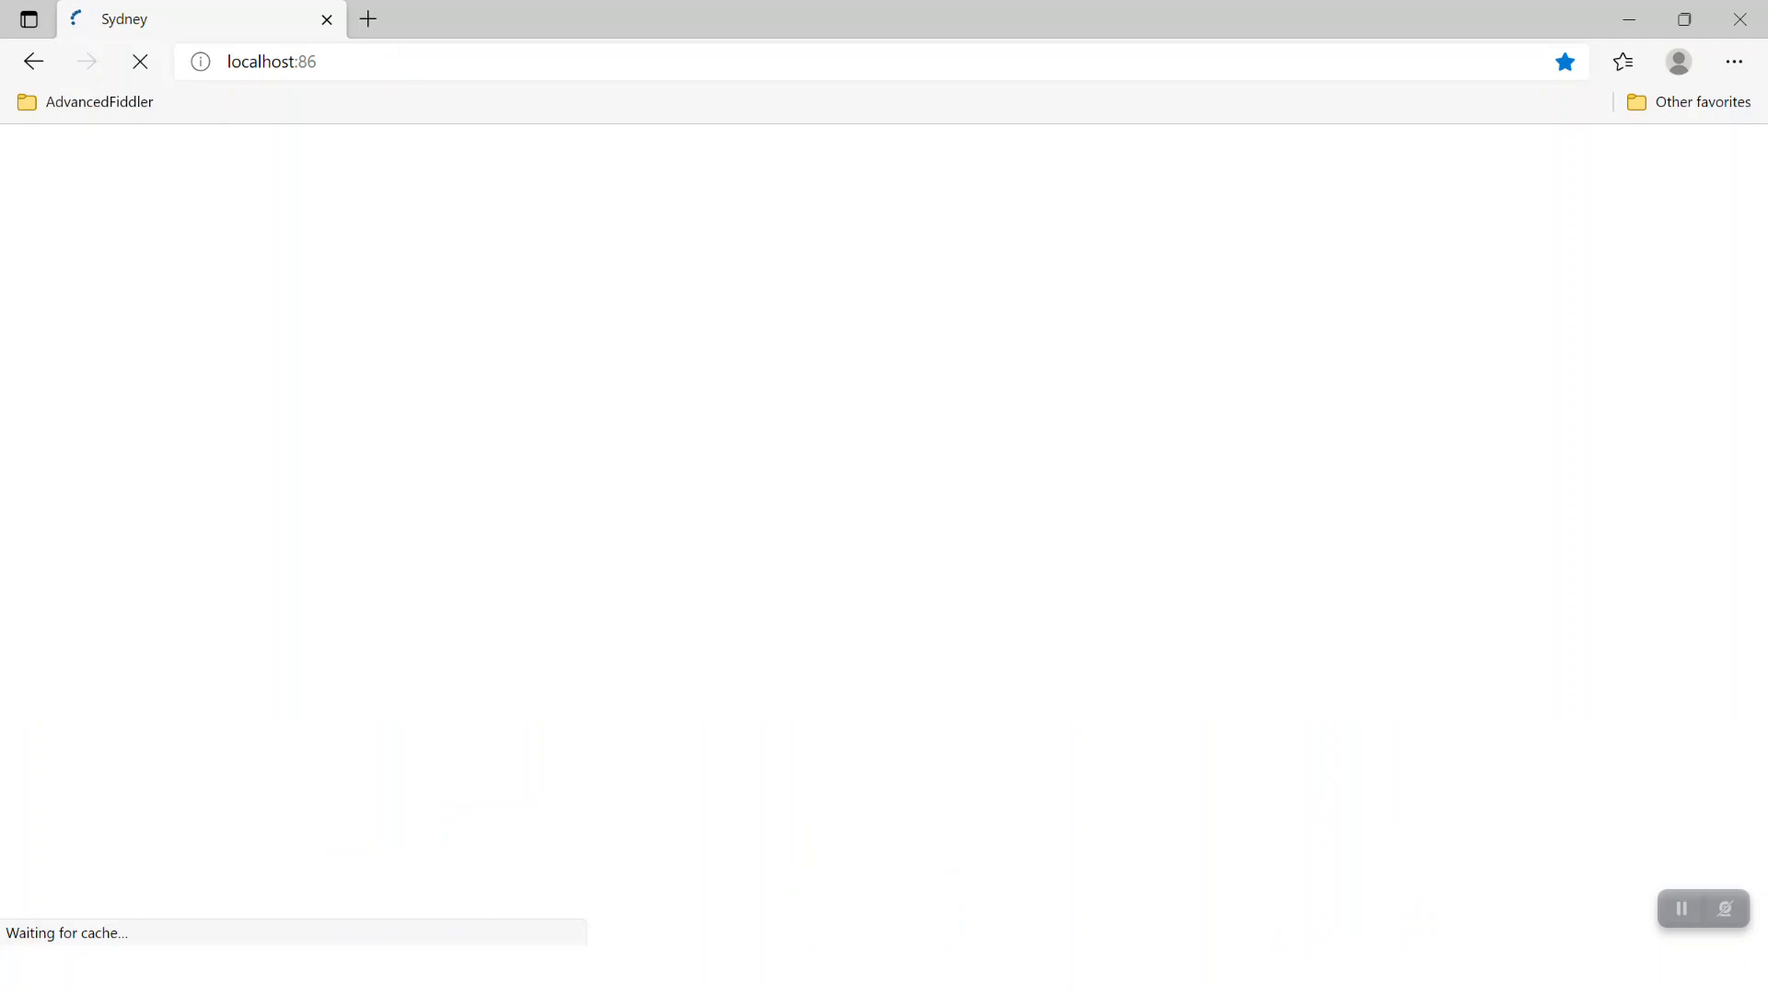
# Return to Fiddler Everywhere and delete the rule named New Rule
pyautogui.hotkey('alt', 'Tab')
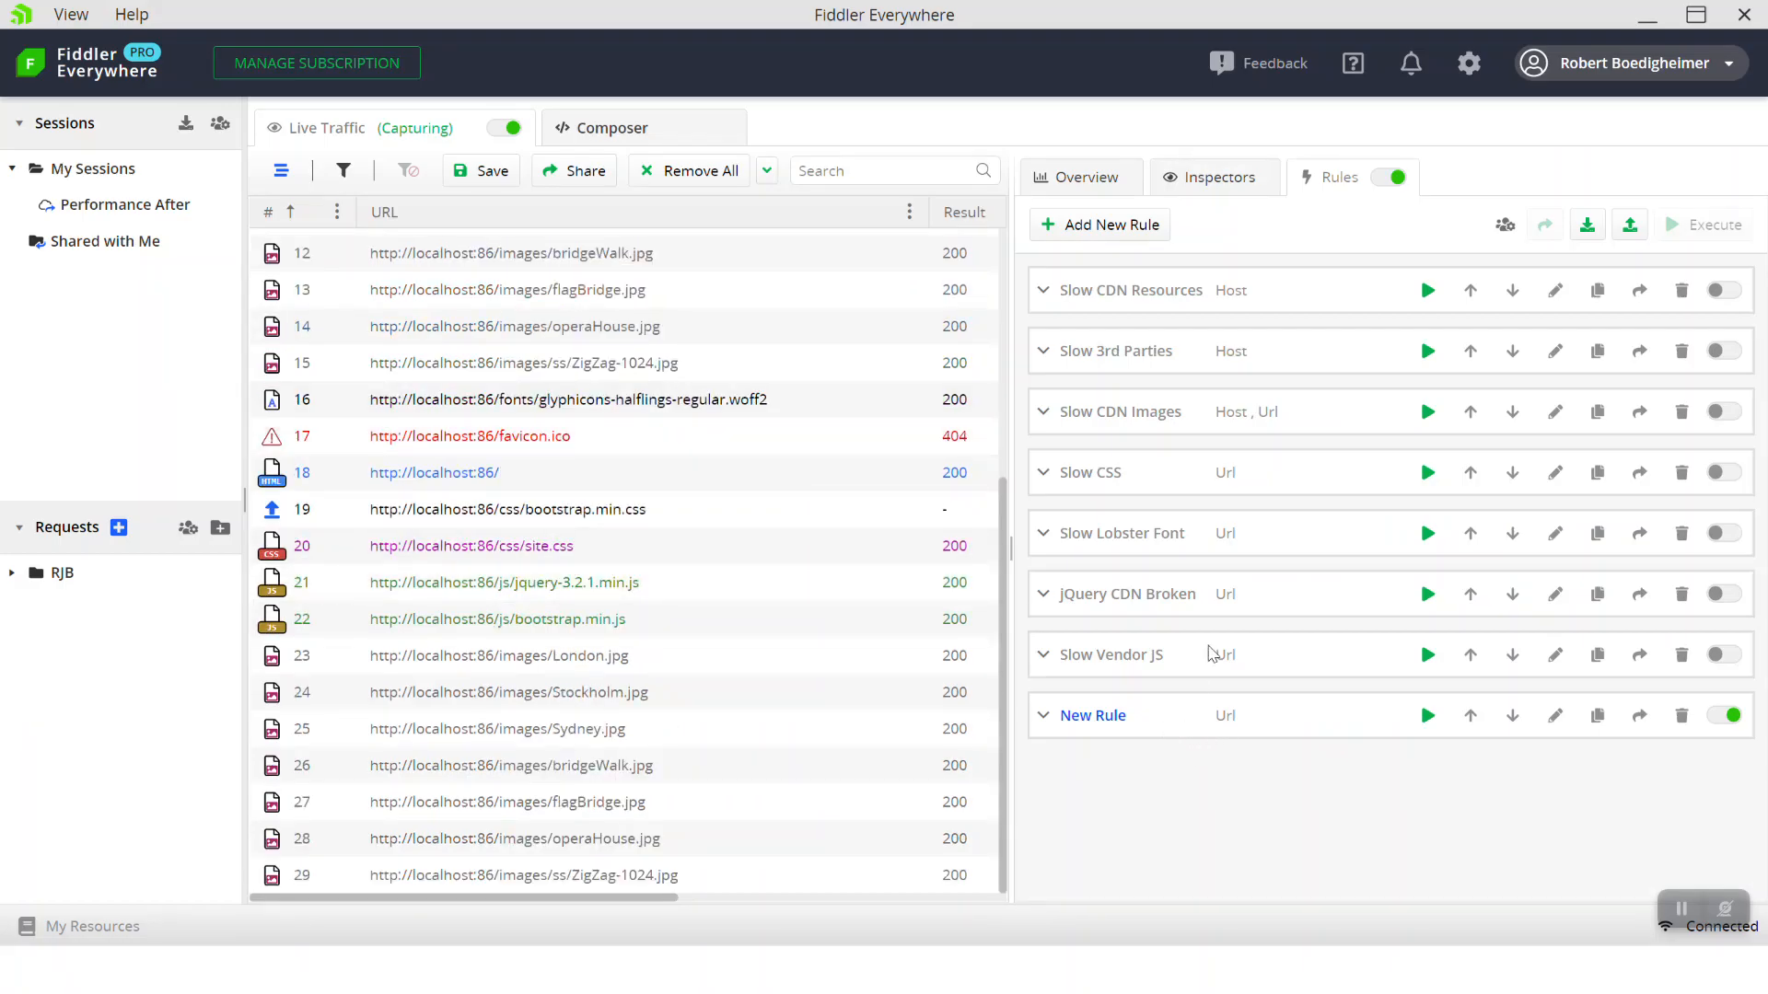
pyautogui.click(1681, 715)
pyautogui.click(1158, 540)
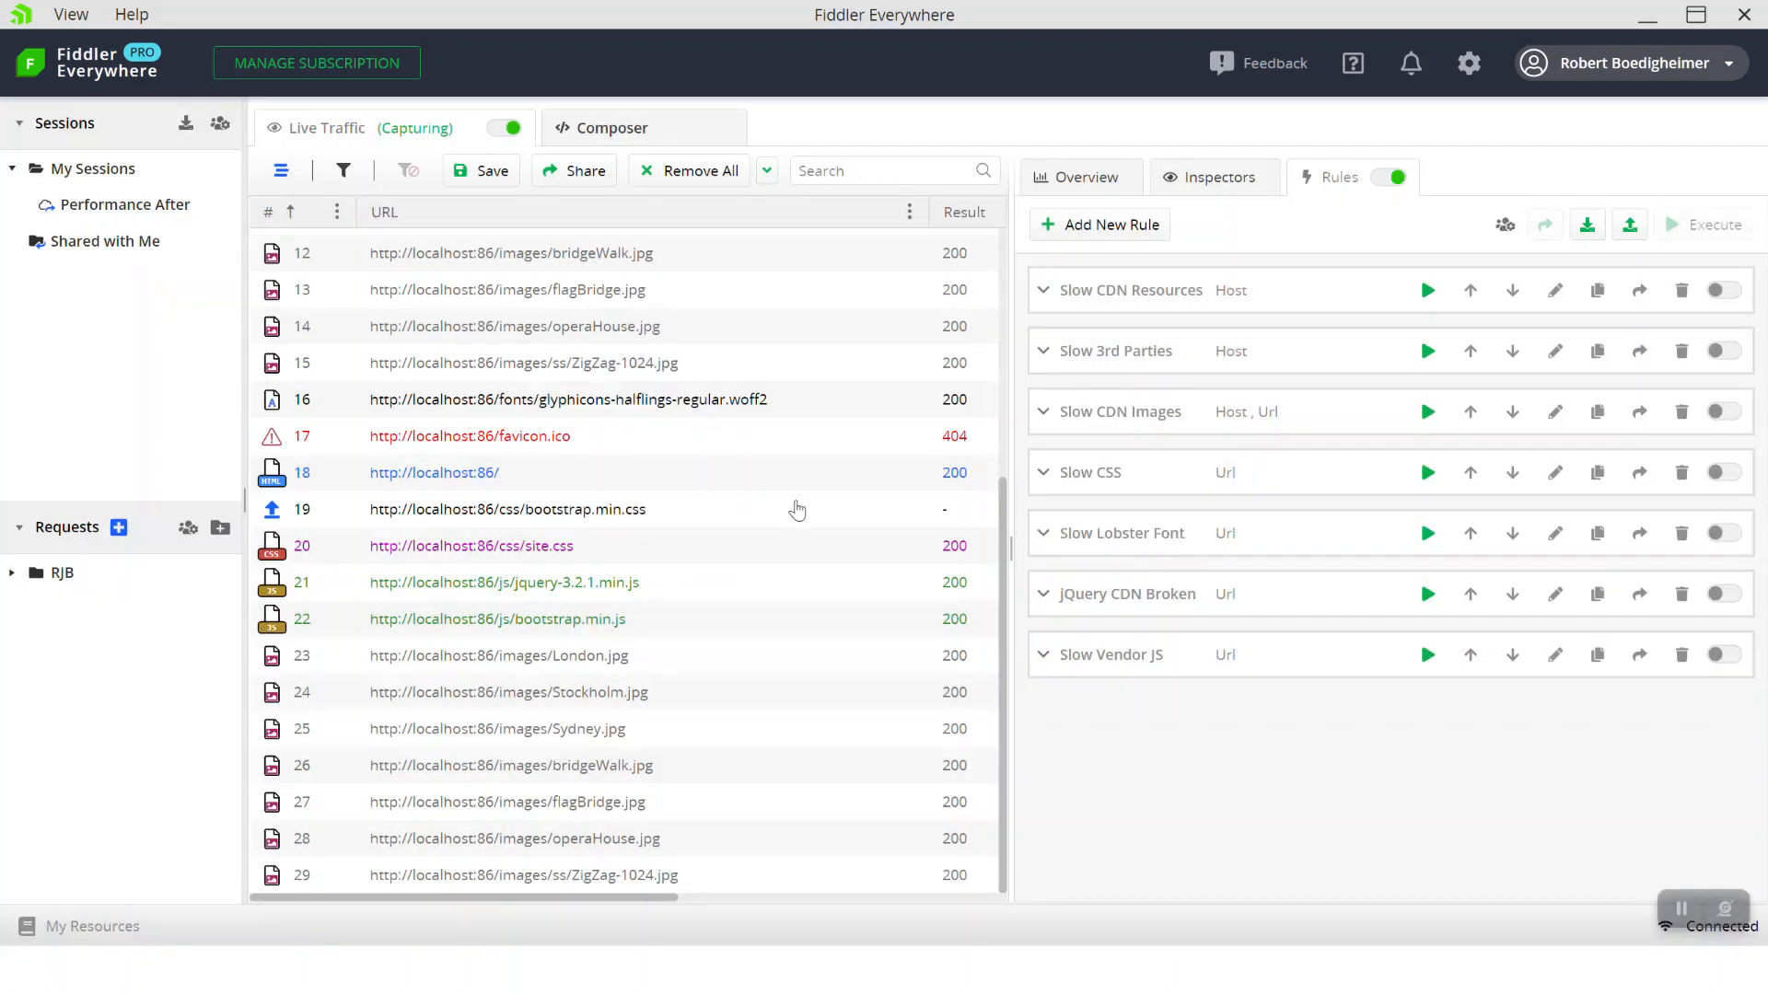
# Edit captured session 19 for bootstrap.min.css in Composer, exclude its Accept-Encoding header, and execute the request
pyautogui.rightClick(562, 509)
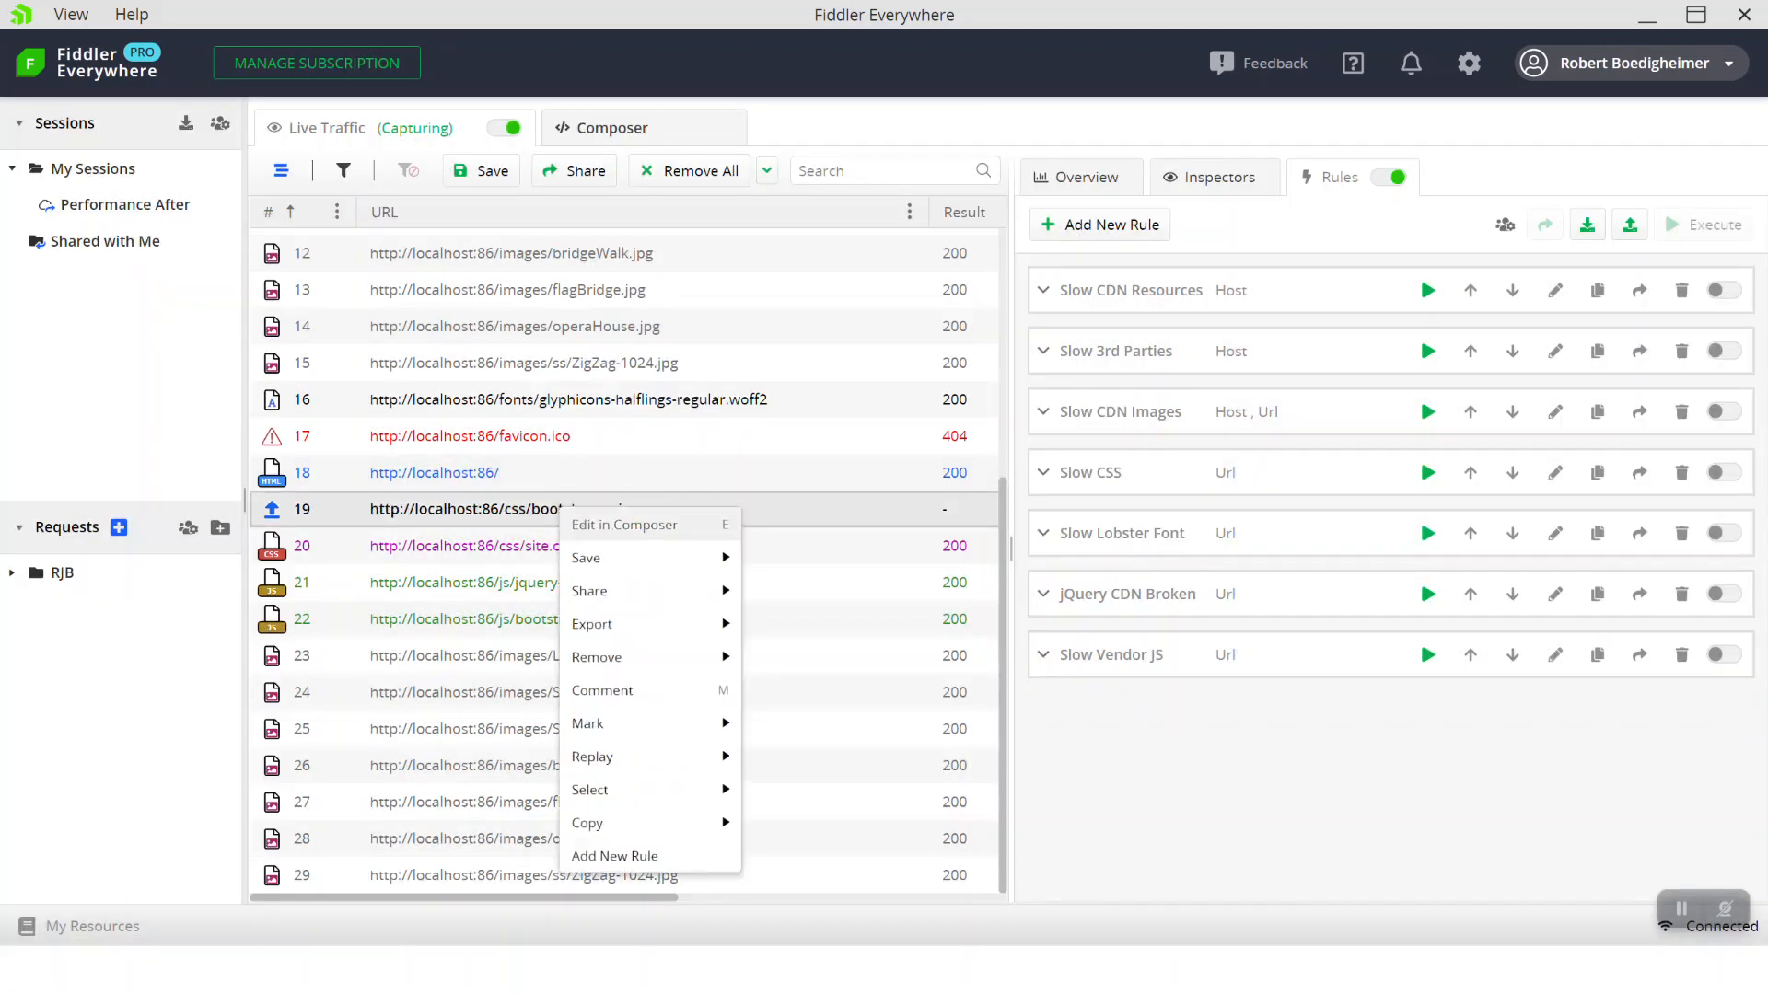
pyautogui.click(615, 527)
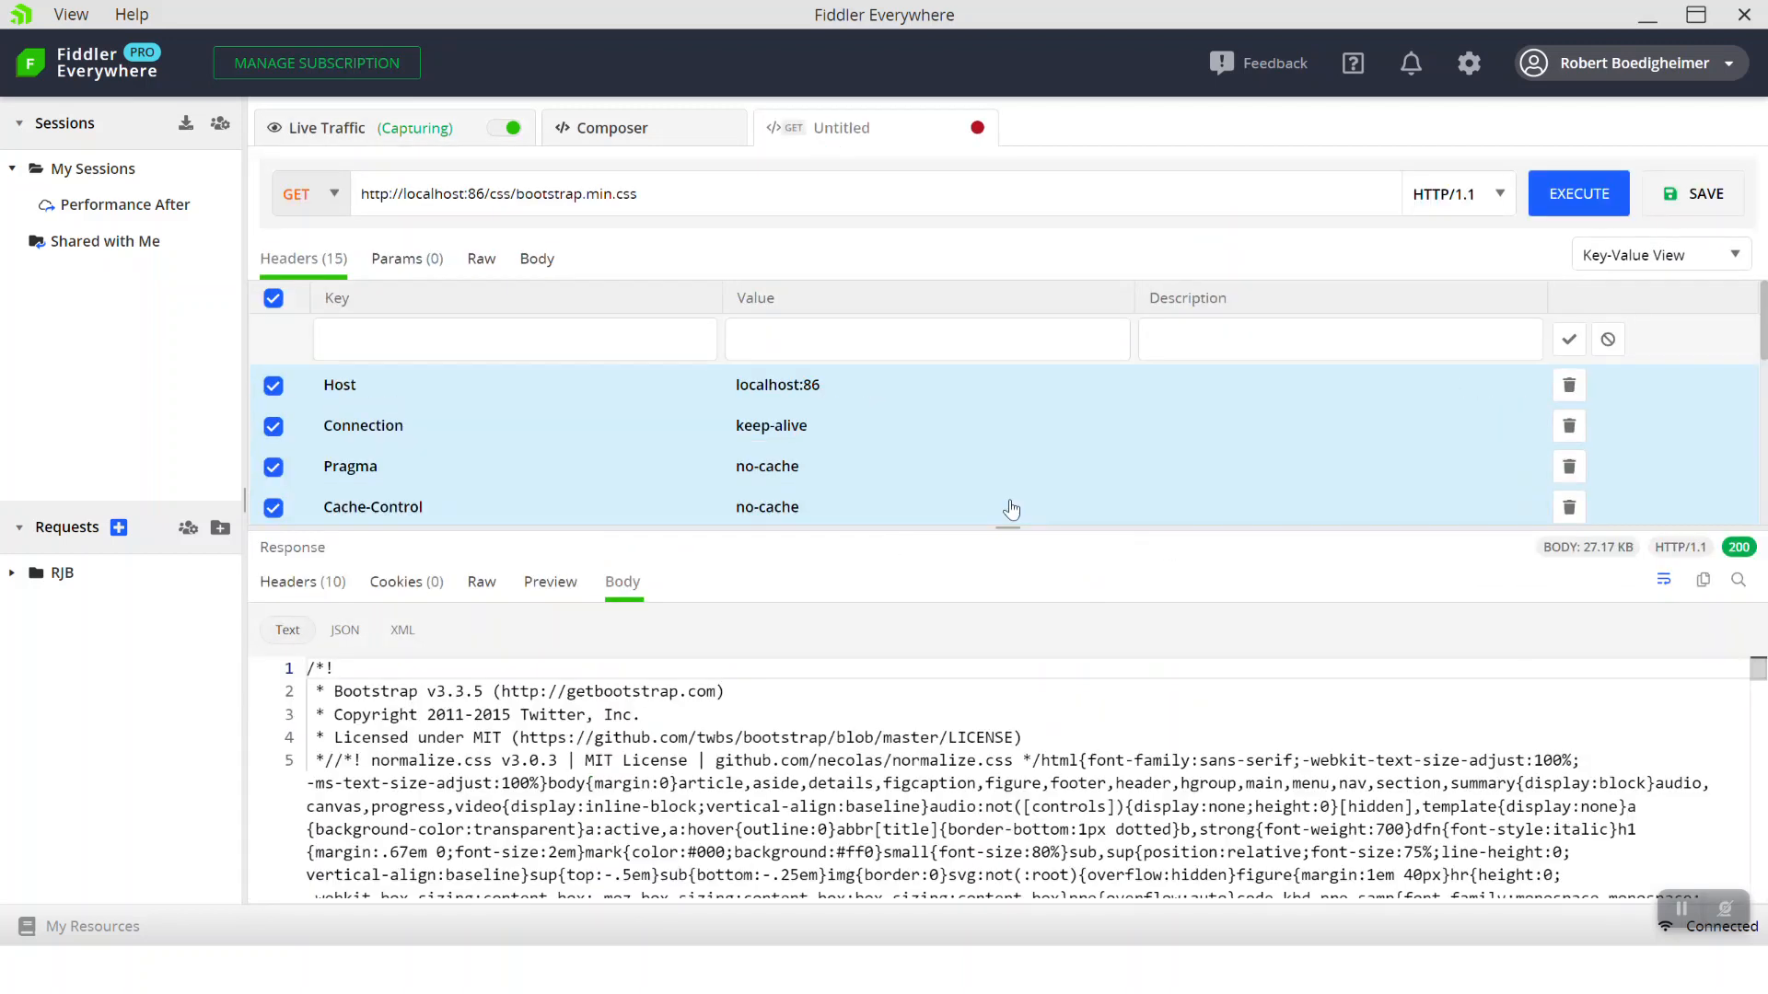
pyautogui.scroll(-3, 750, 441)
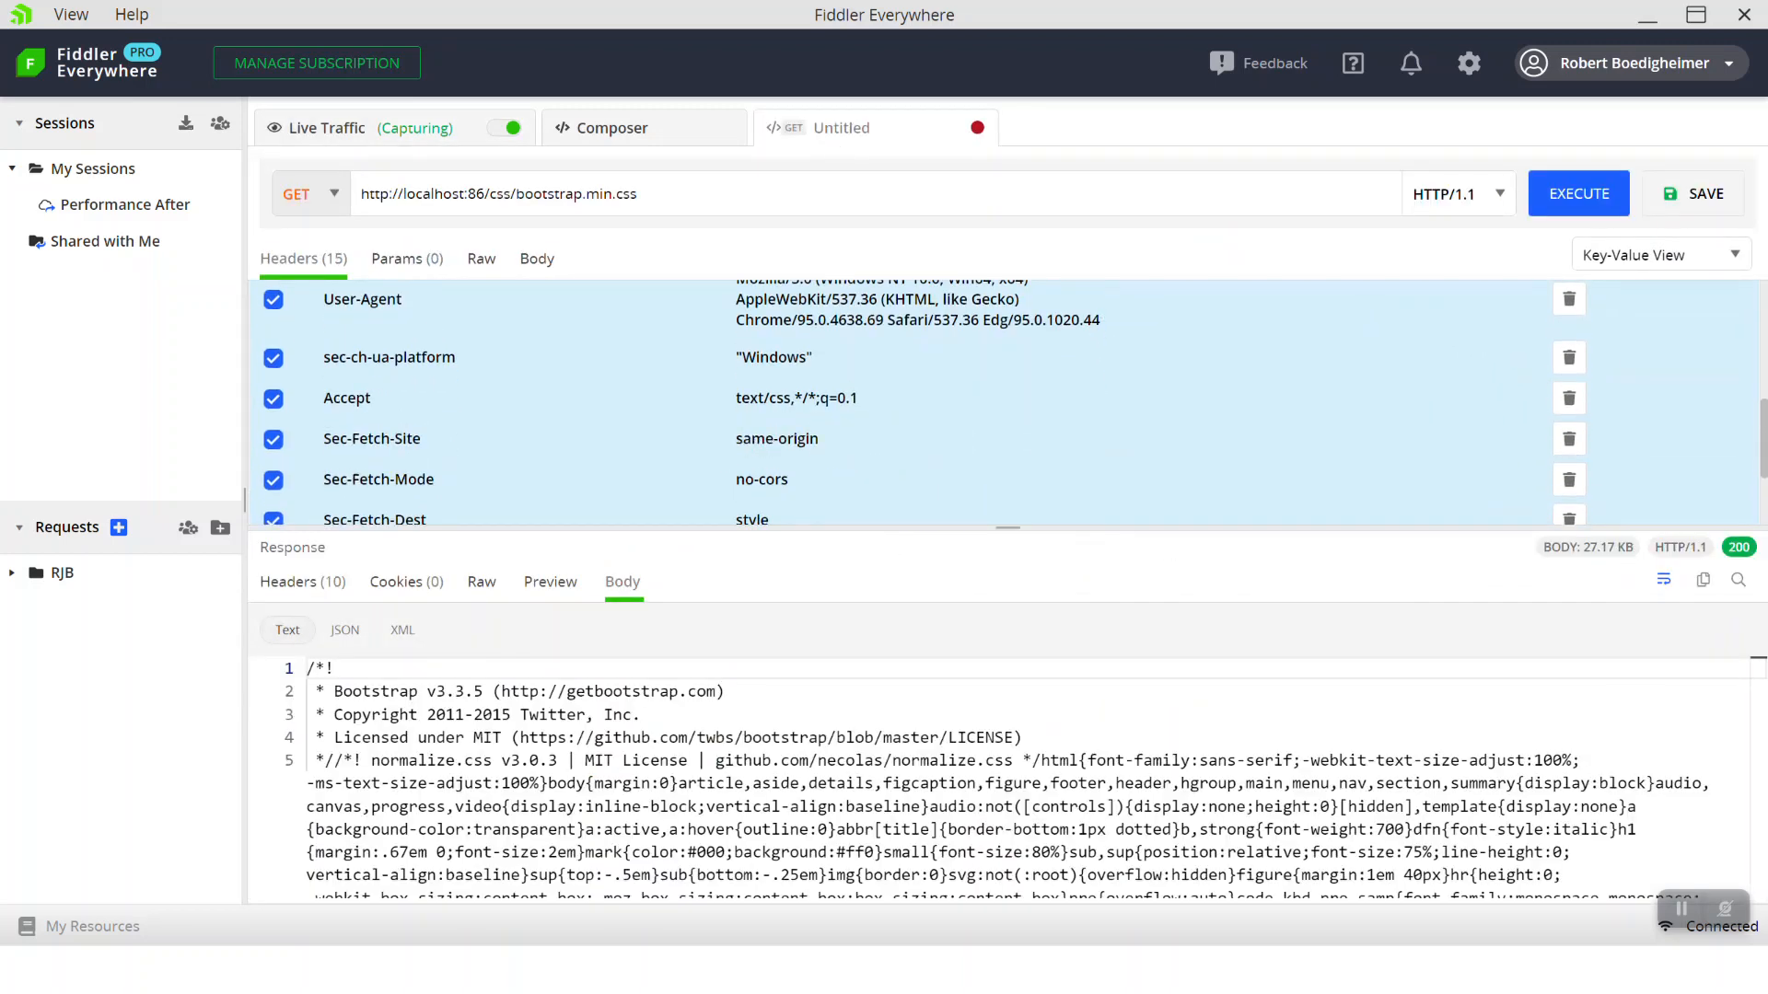
pyautogui.scroll(-2, 721, 458)
pyautogui.click(274, 462)
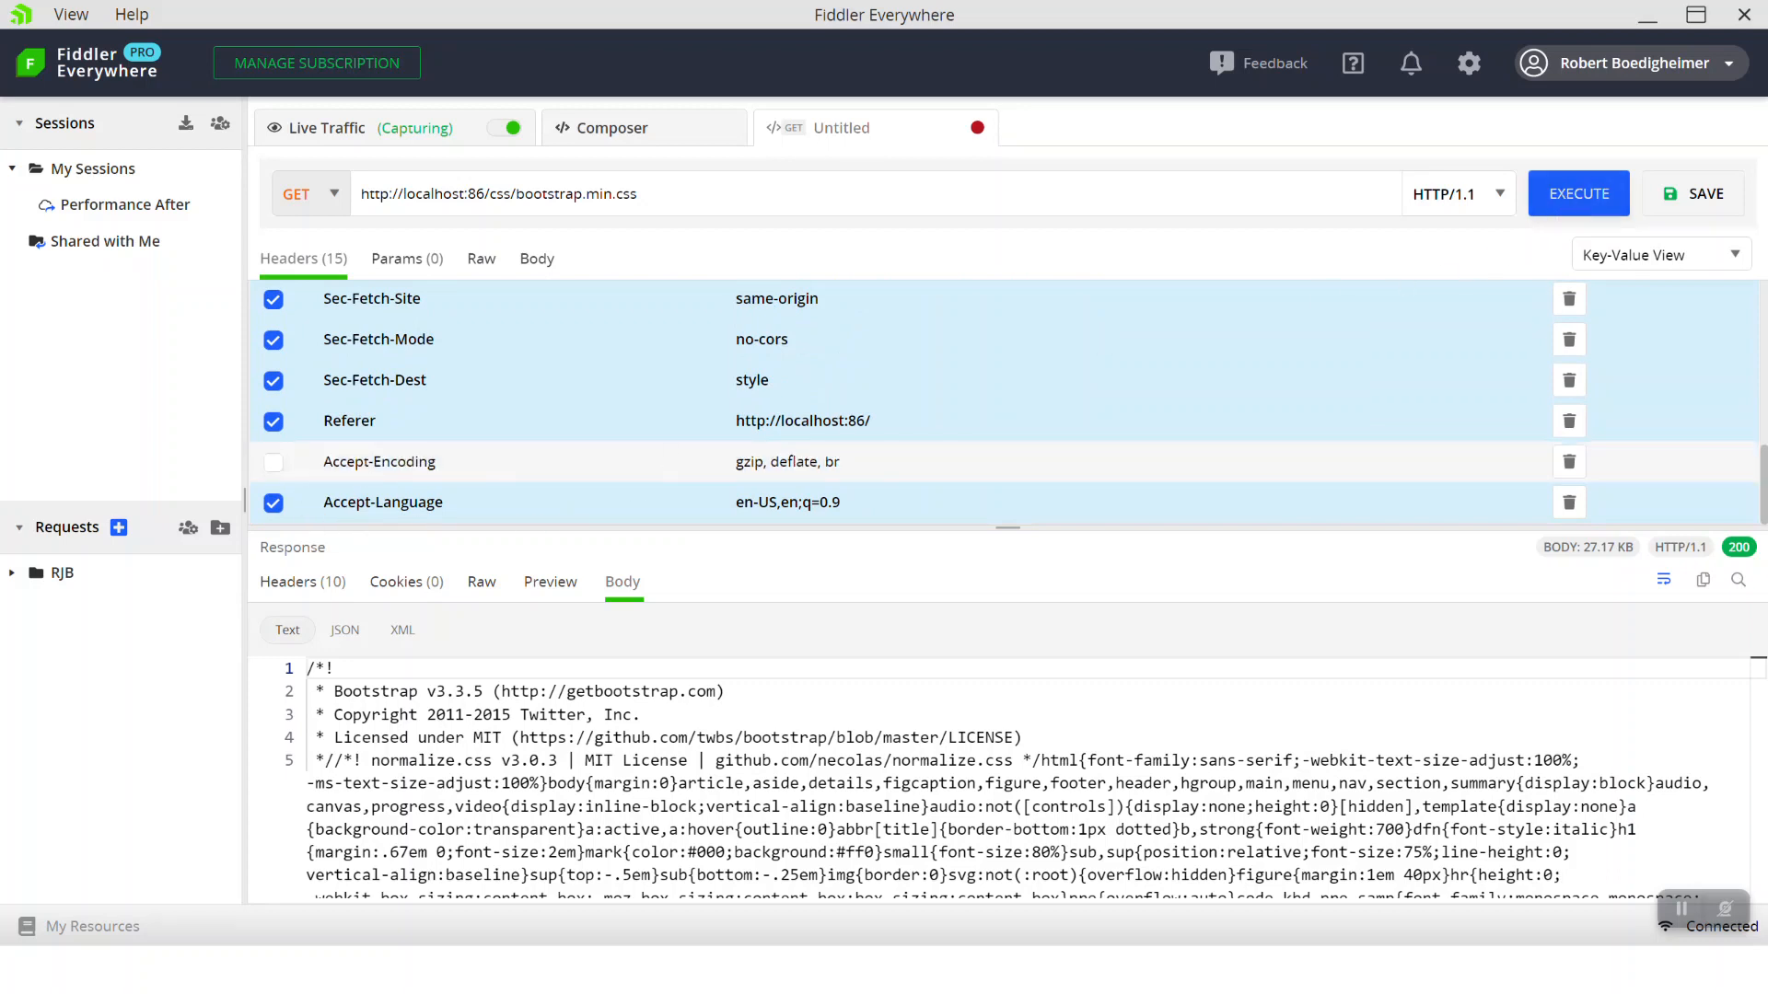
pyautogui.click(1579, 194)
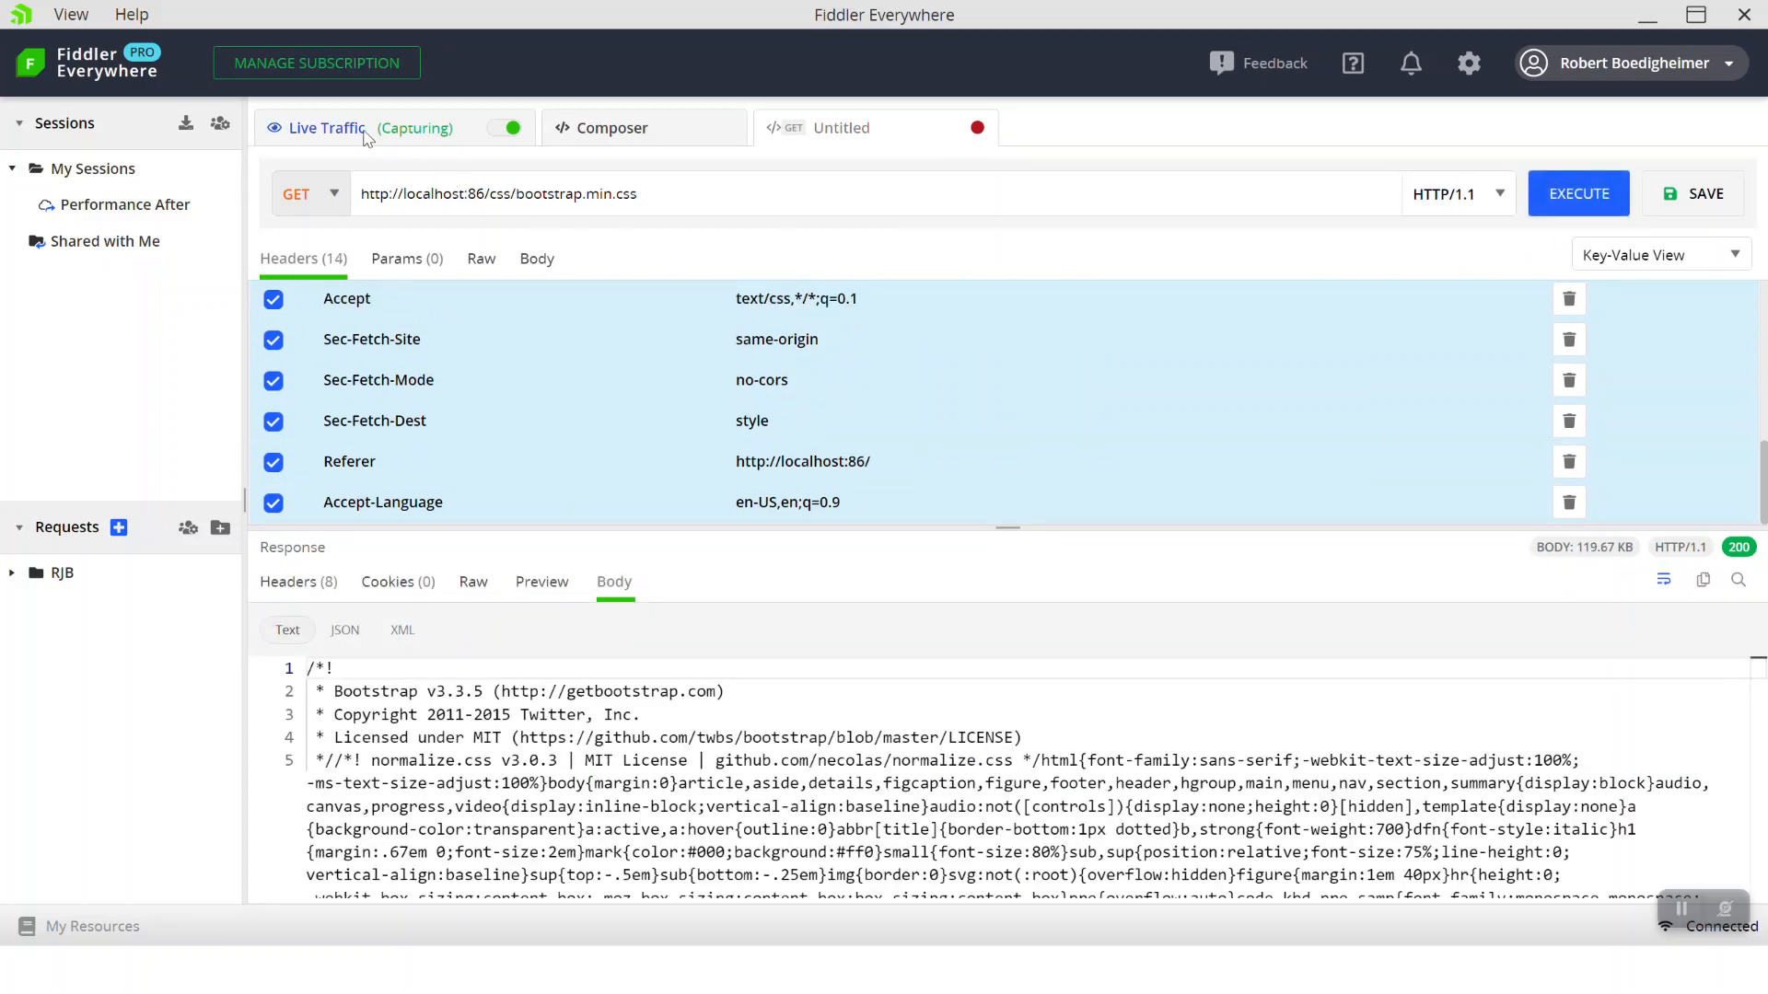
# Compare the body sizes of the original and re-executed bootstrap.min.css sessions in the live traffic list
pyautogui.click(365, 137)
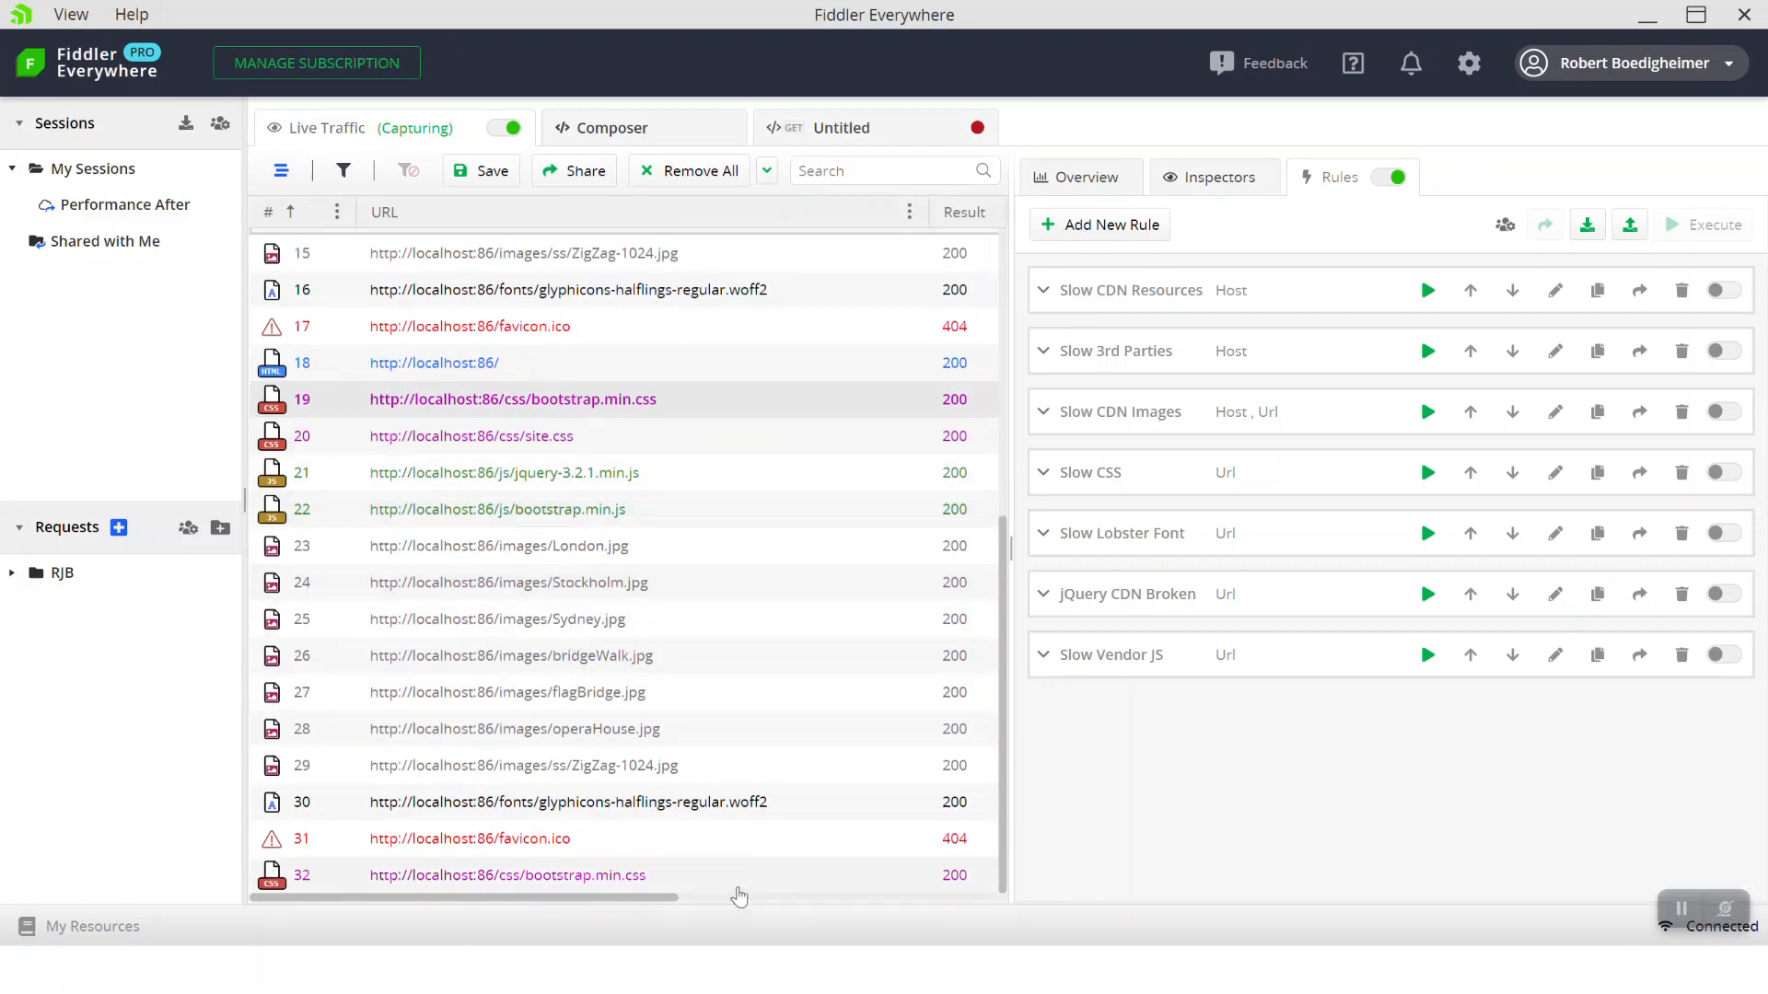
pyautogui.moveTo(652, 902); pyautogui.dragTo(879, 912)
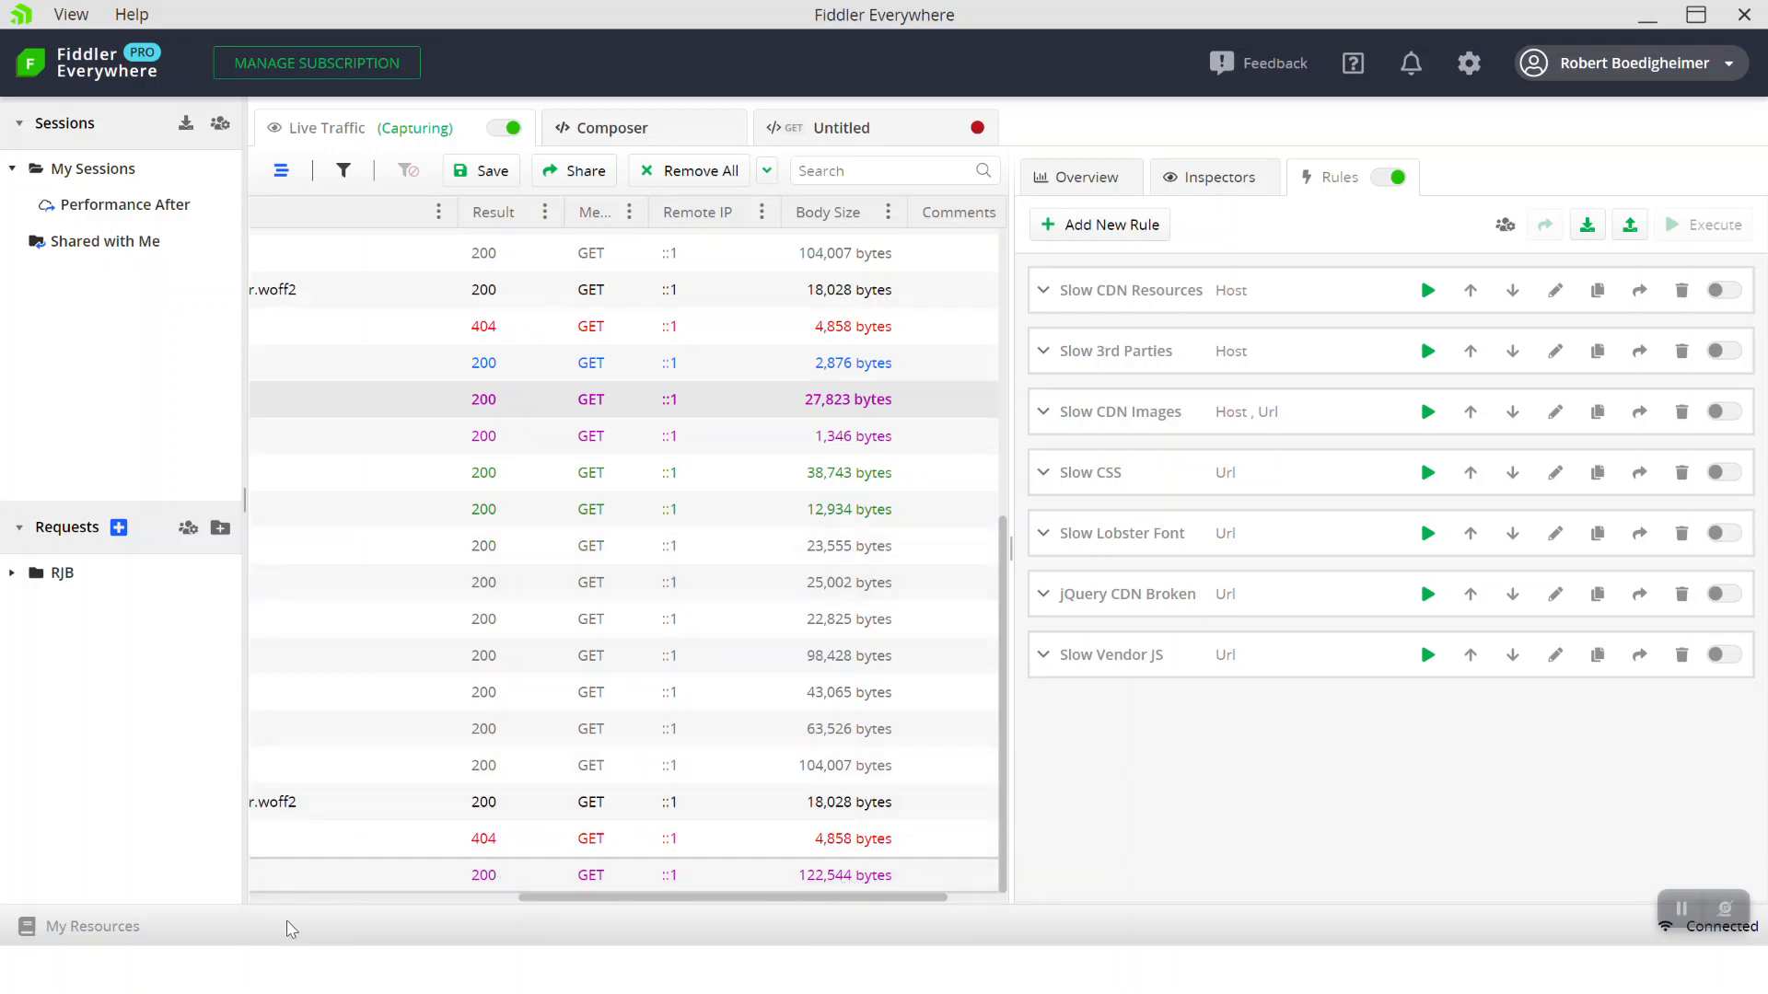
pyautogui.click(267, 898)
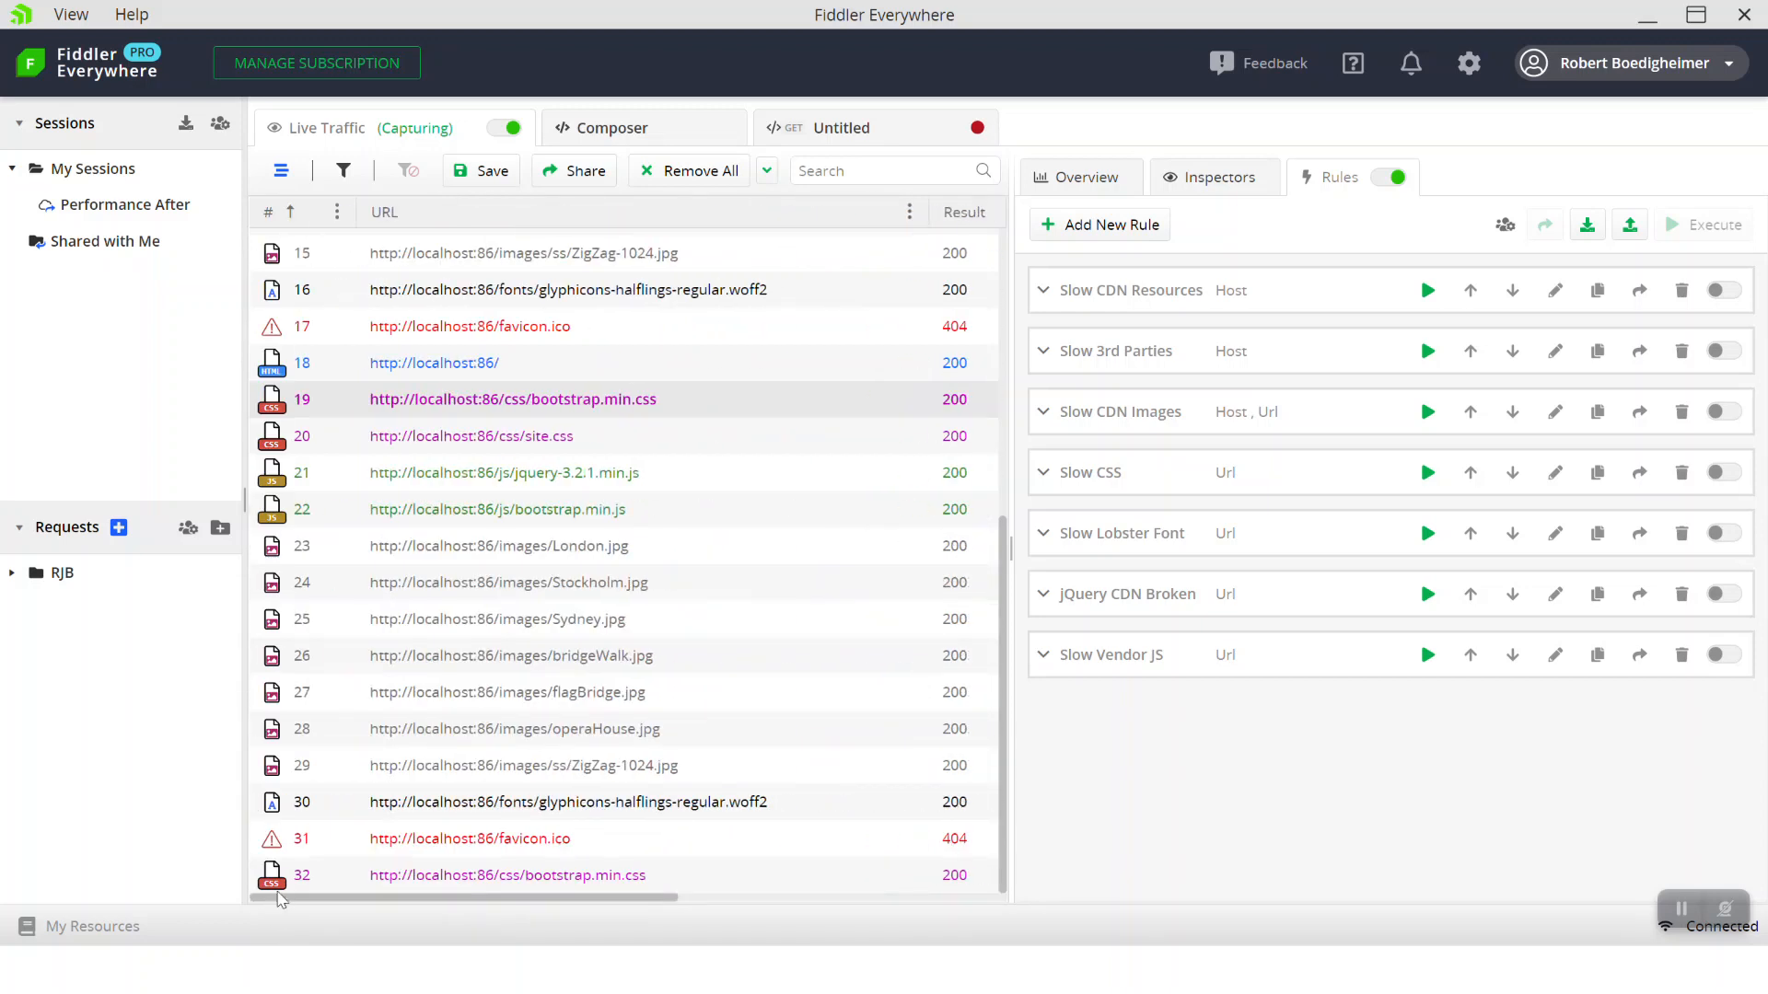
pyautogui.click(504, 129)
pyautogui.click(512, 131)
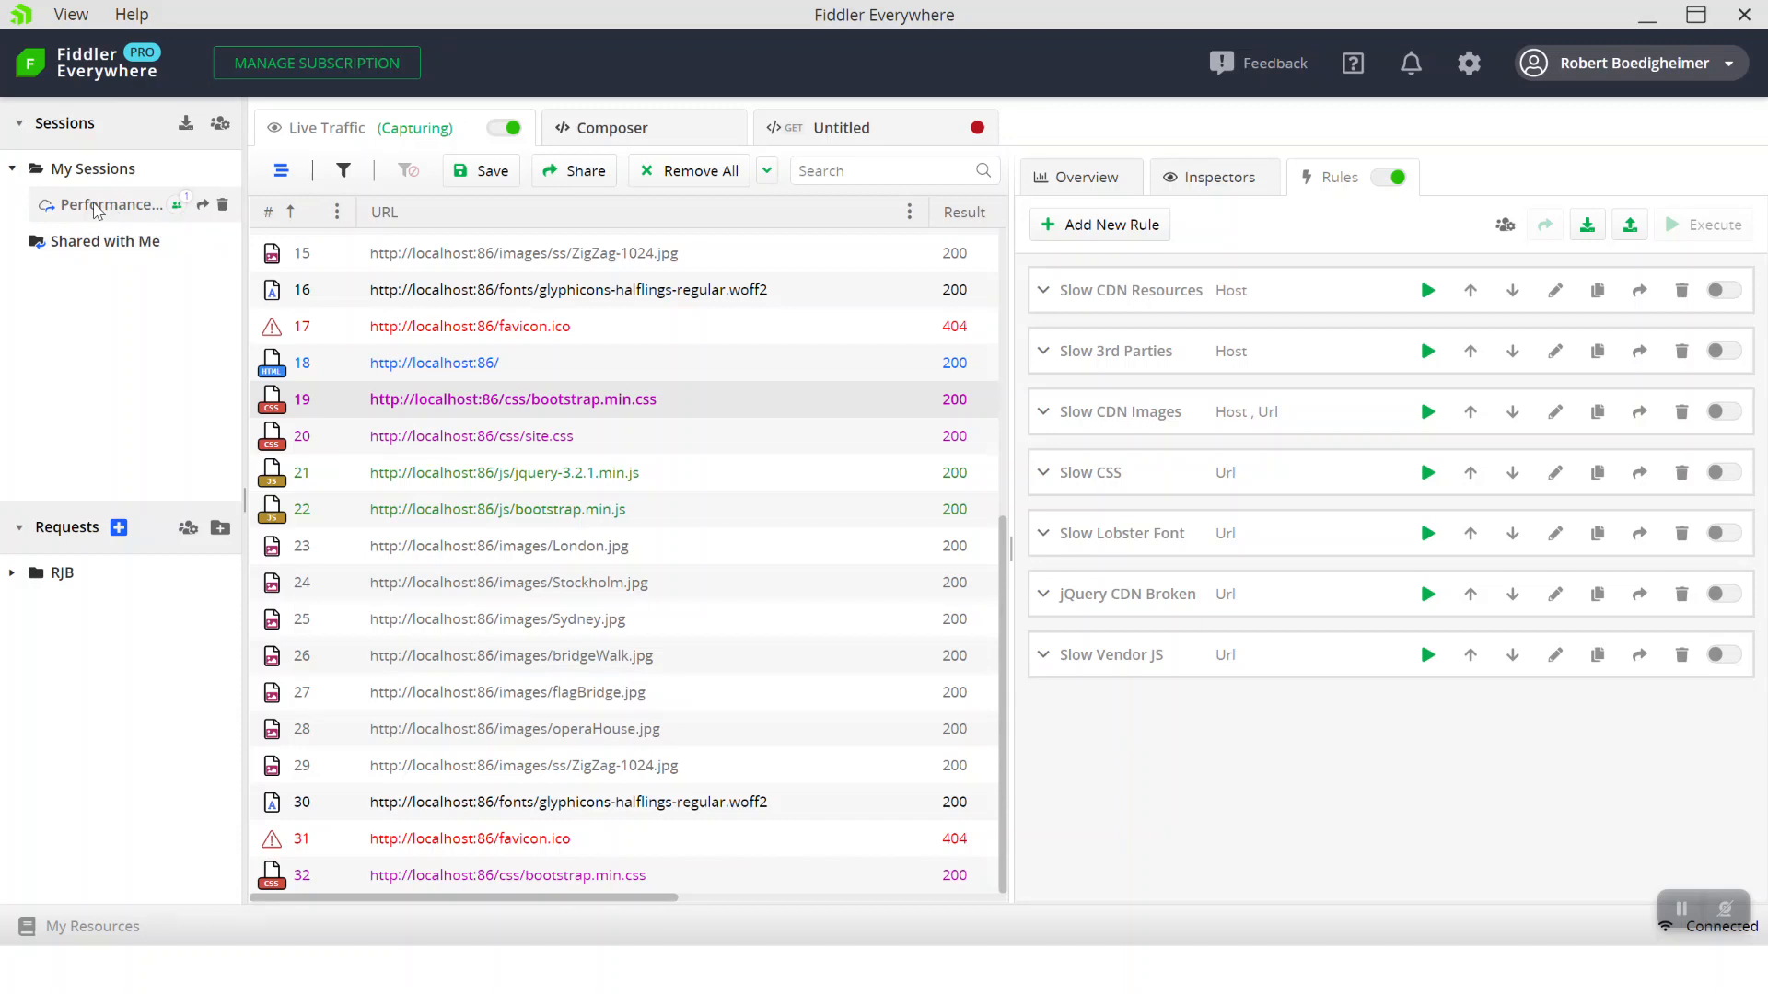
# Open the saved Performance After session and view its recorded traffic alongside the live traffic
pyautogui.click(100, 210)
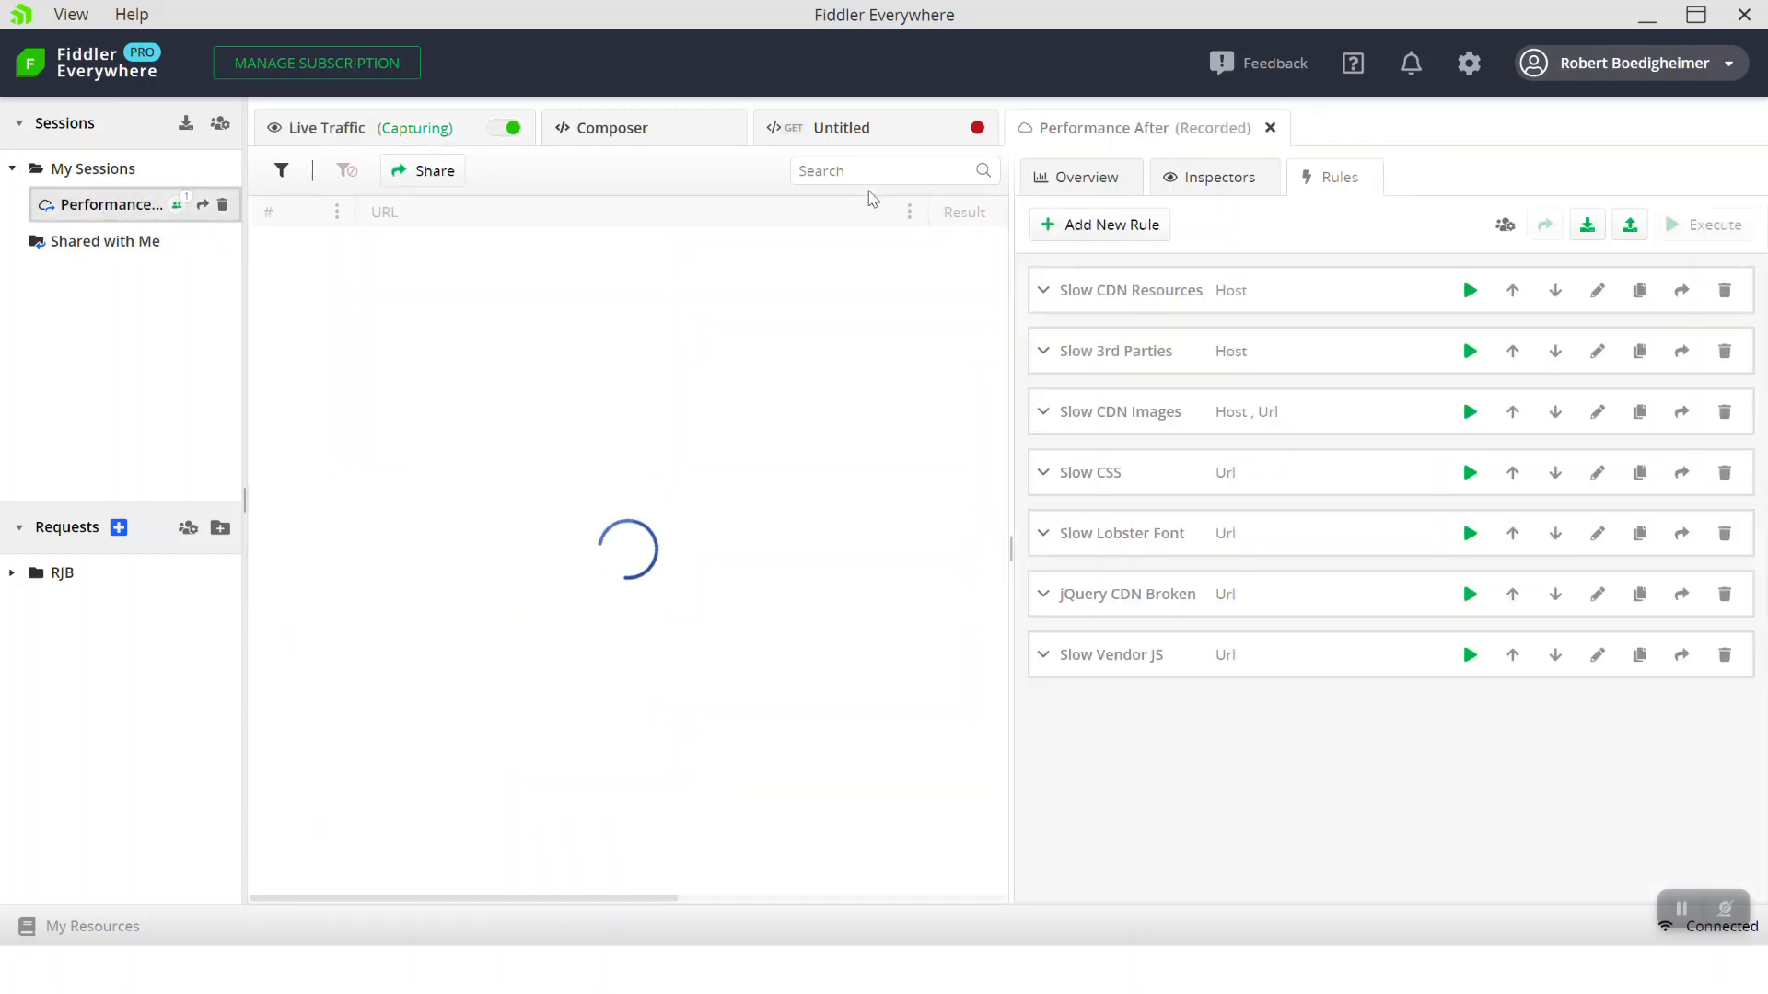
pyautogui.click(336, 132)
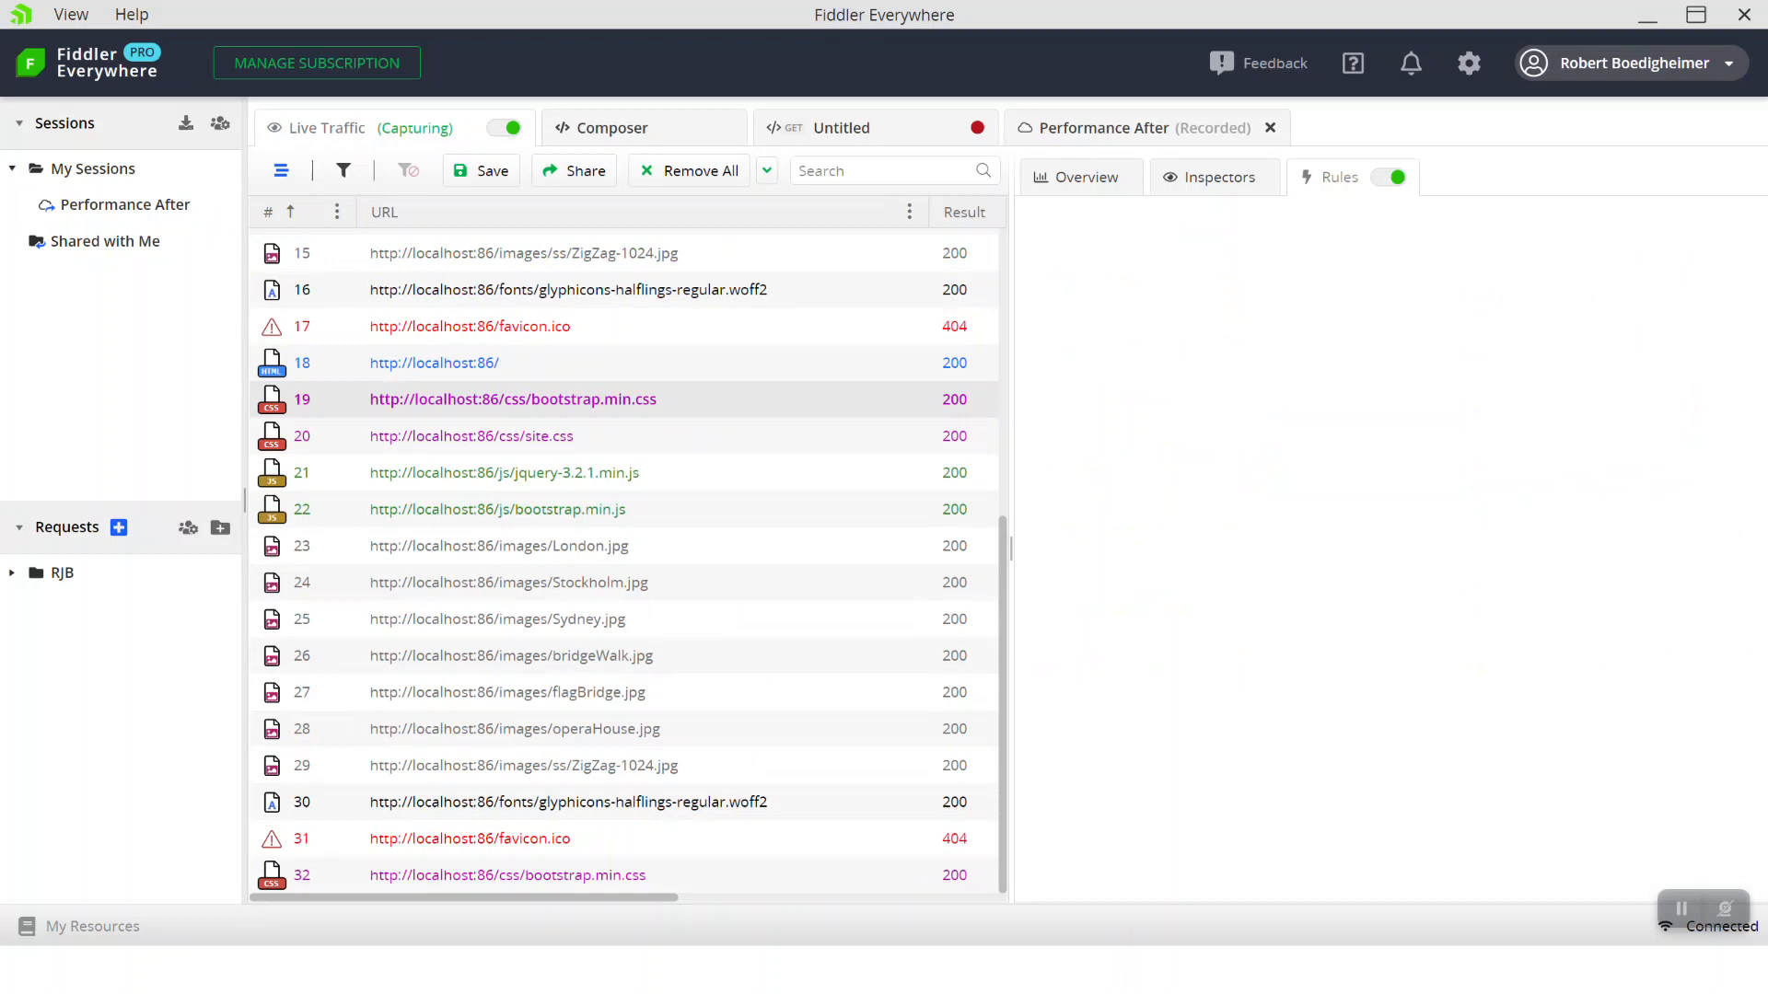
pyautogui.click(1063, 147)
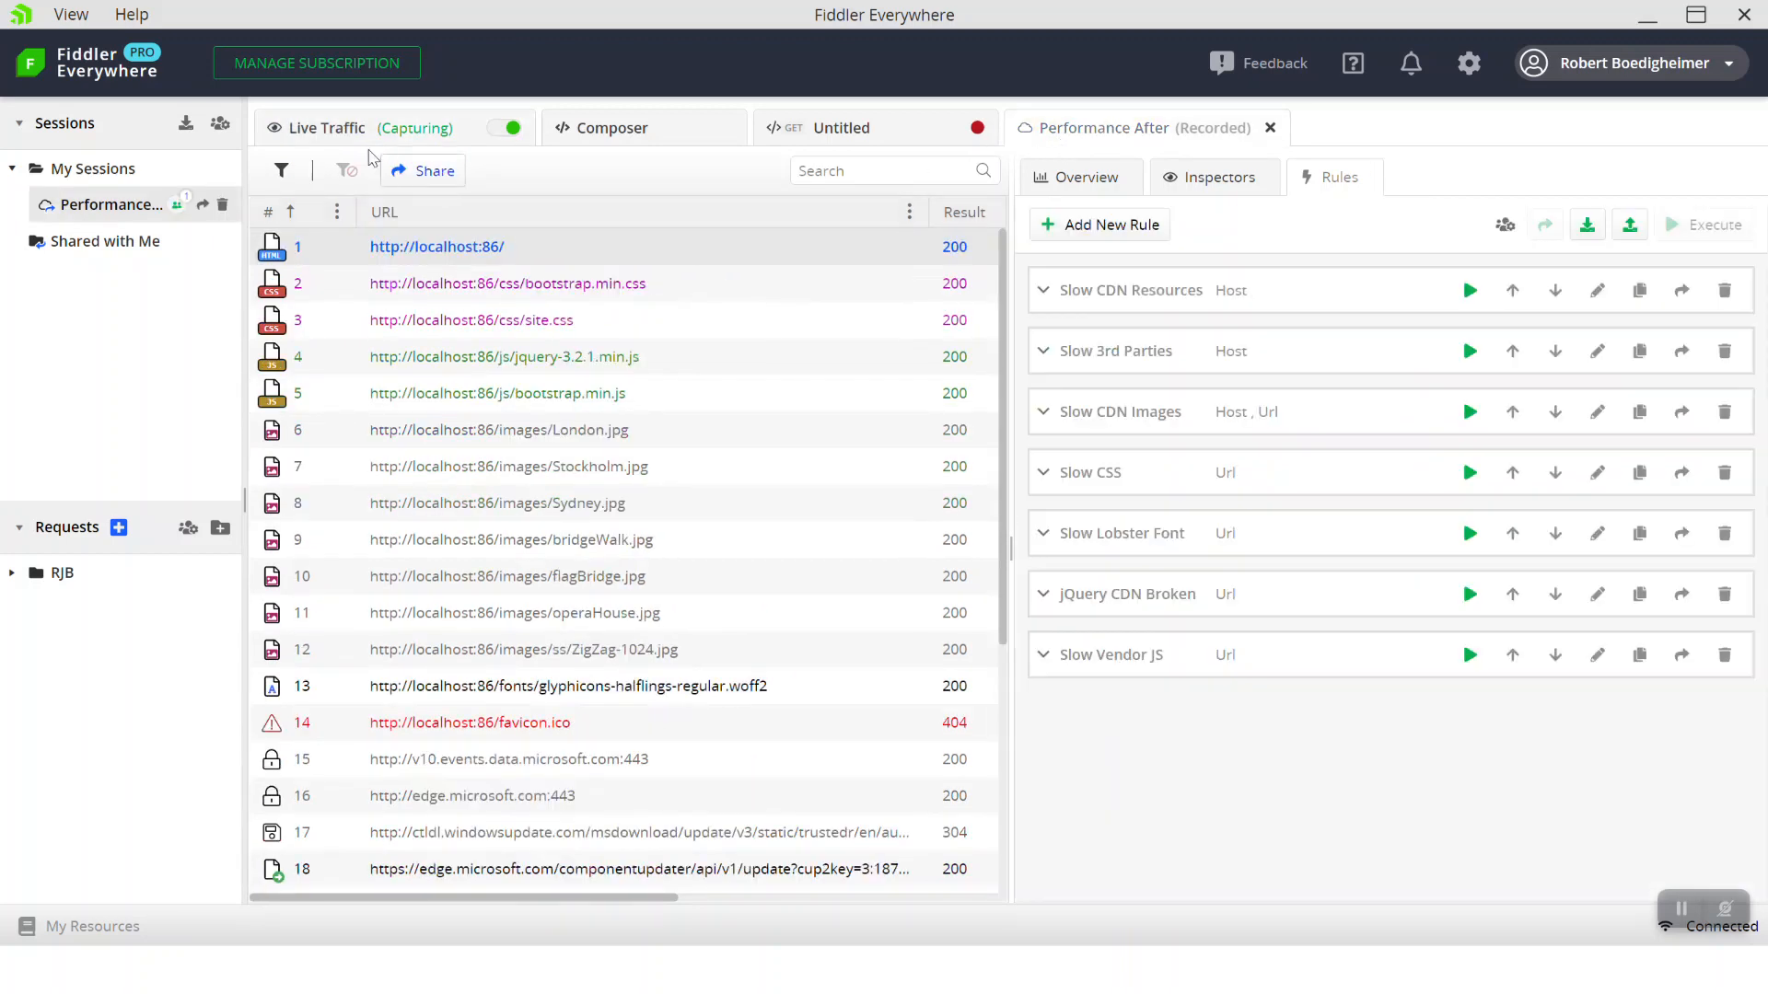
pyautogui.click(333, 134)
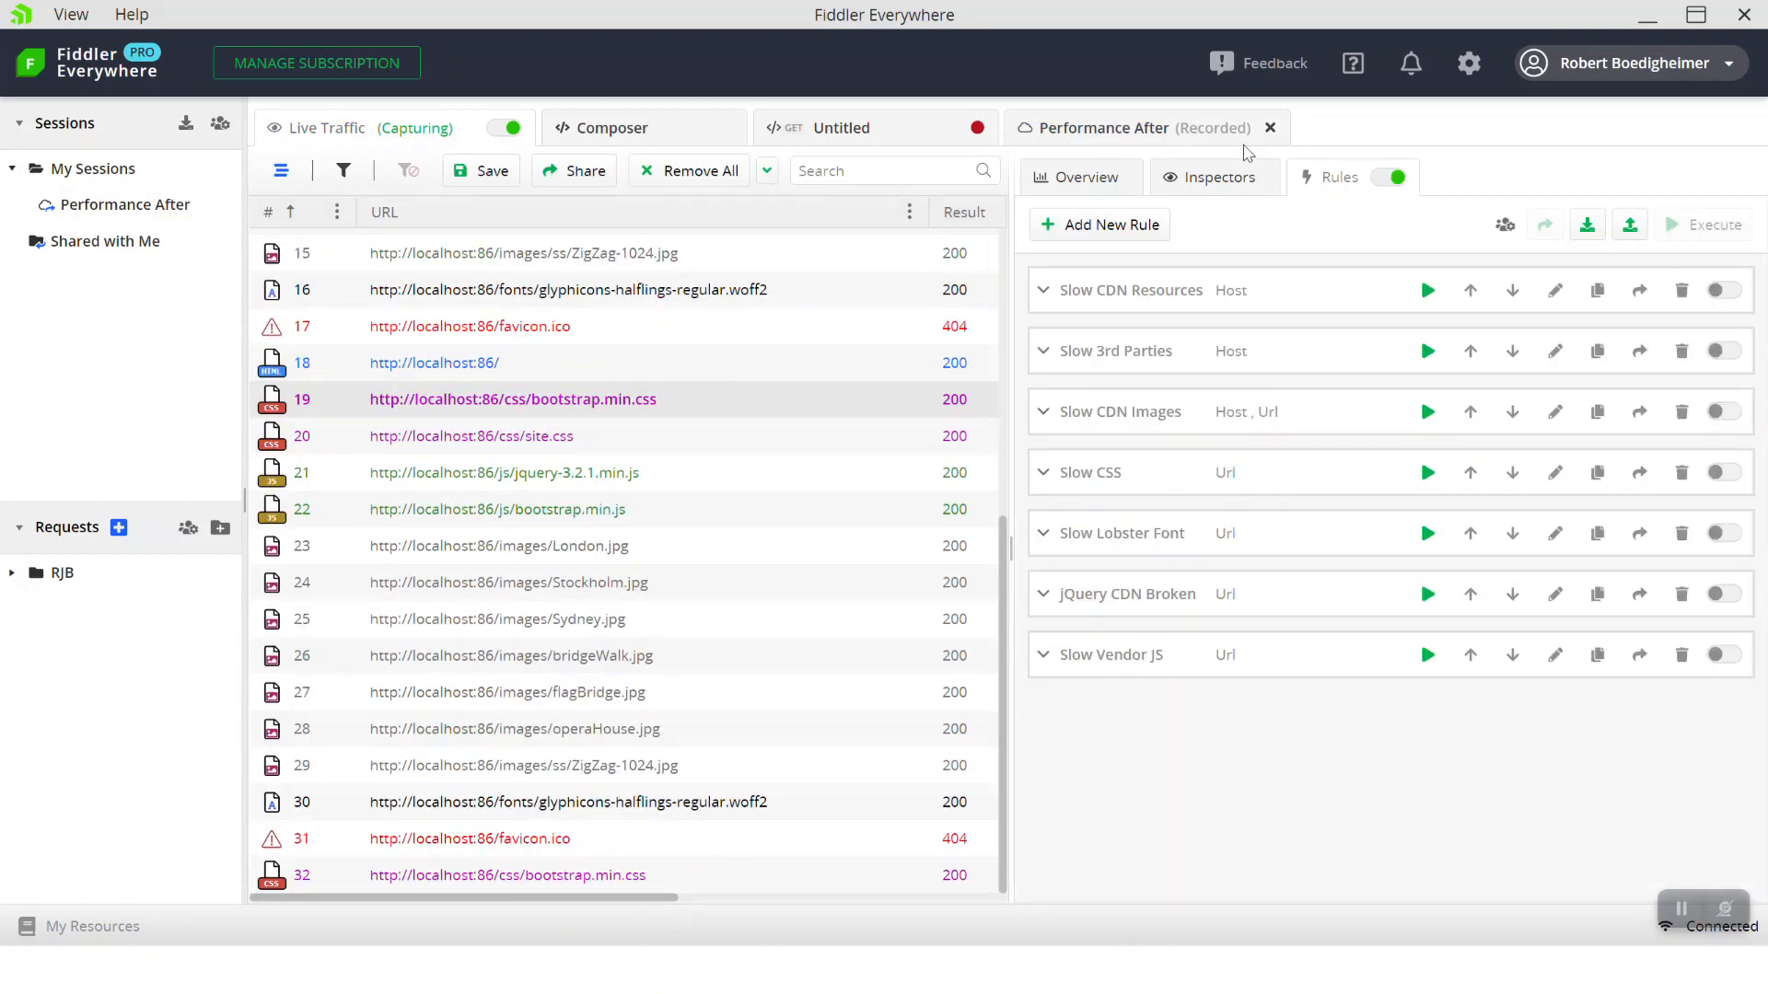
# Close the Performance After recording and the Untitled Composer request, discarding the request's unsaved changes
pyautogui.click(1269, 128)
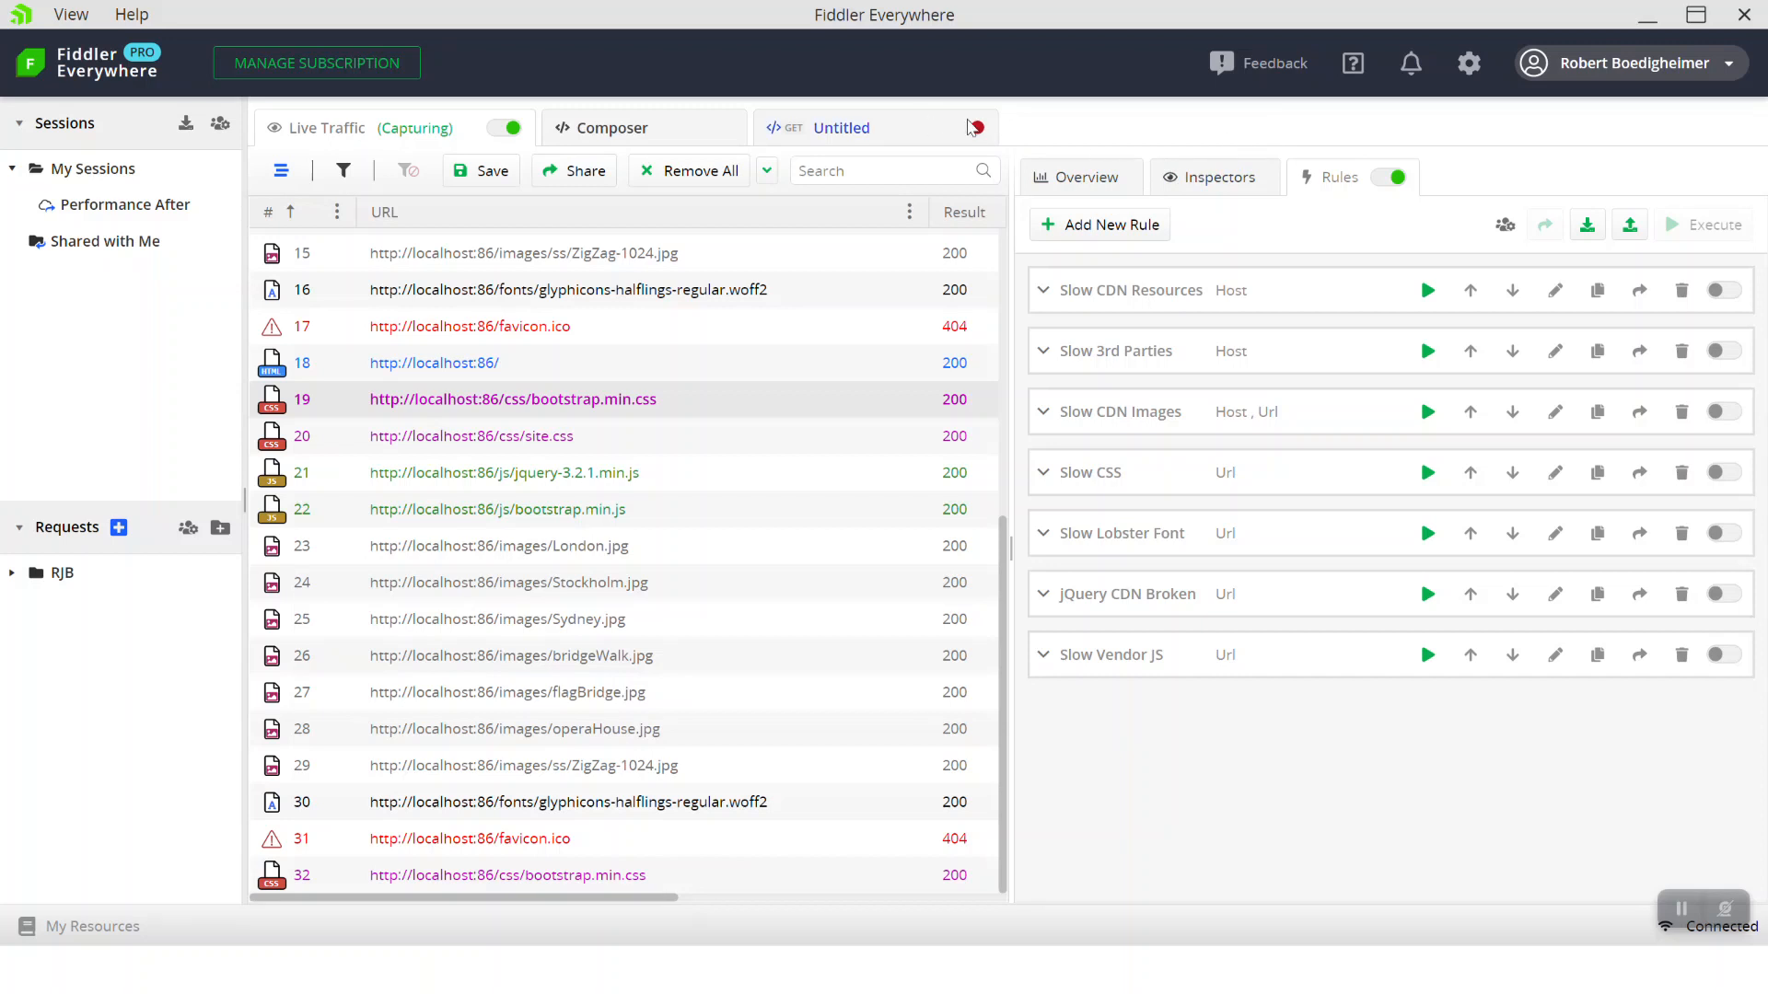
pyautogui.click(977, 128)
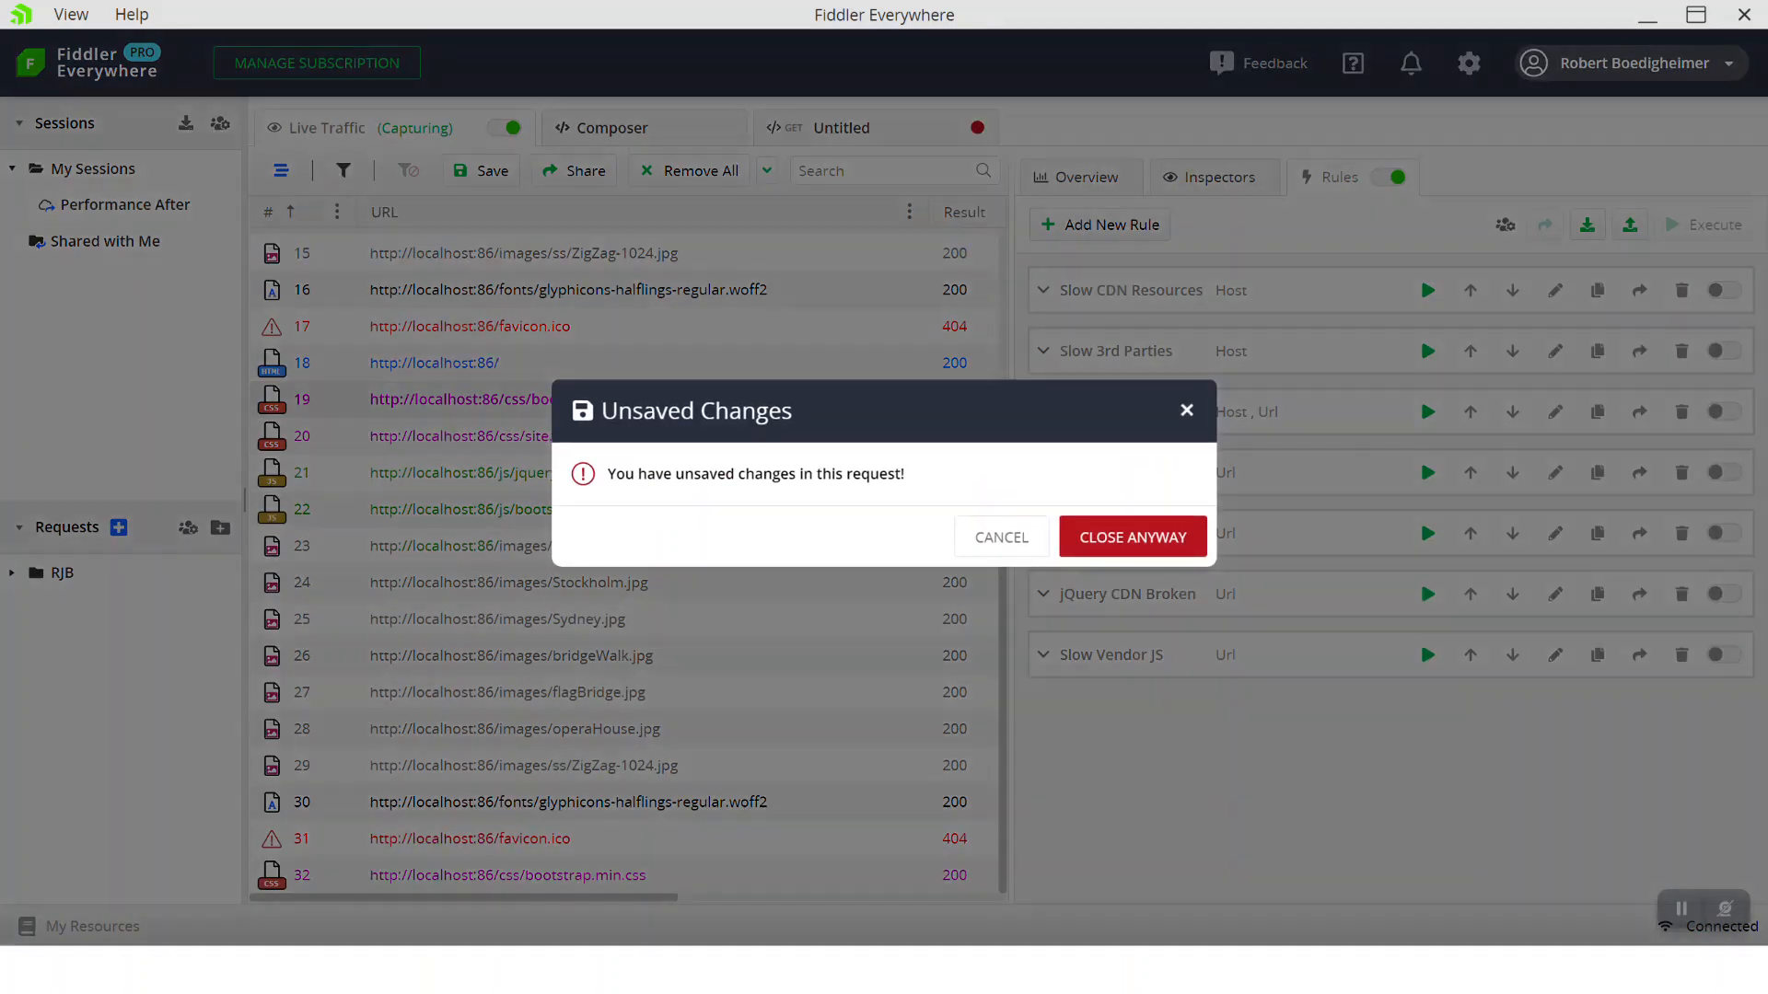
pyautogui.click(1116, 541)
# Expand the RJB request collection and view the sharing options for the Performance After session without sharing it
pyautogui.click(11, 572)
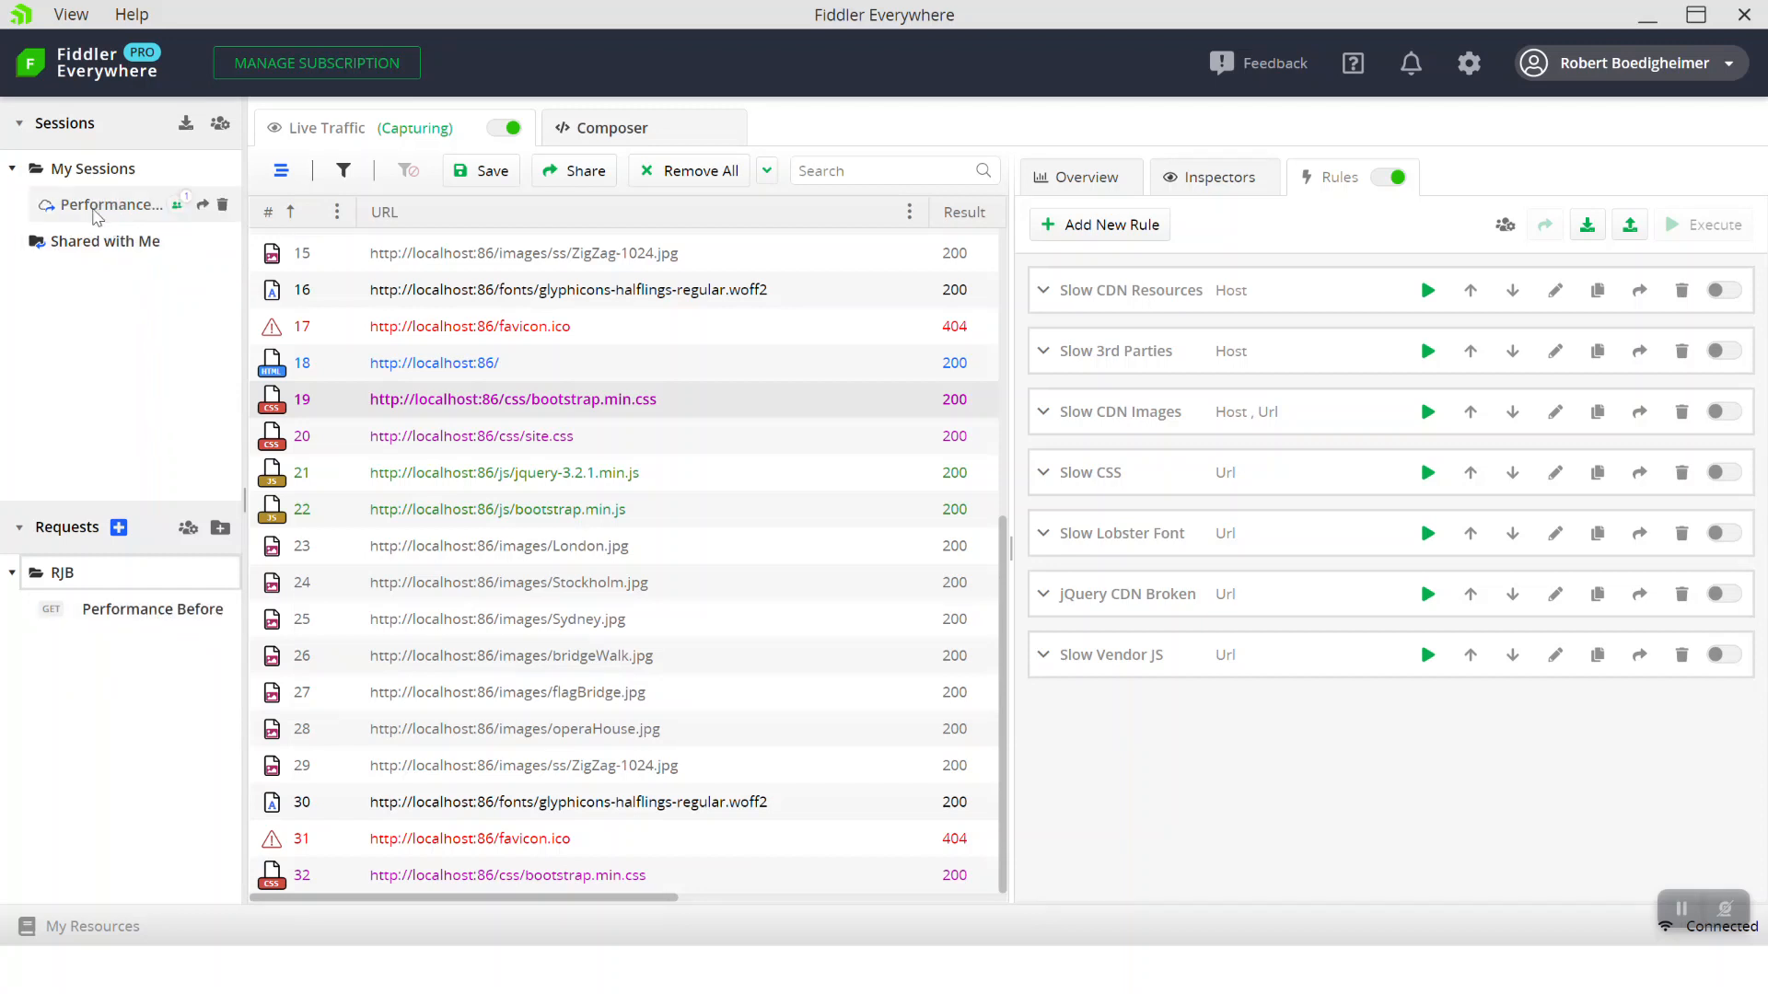
pyautogui.click(202, 206)
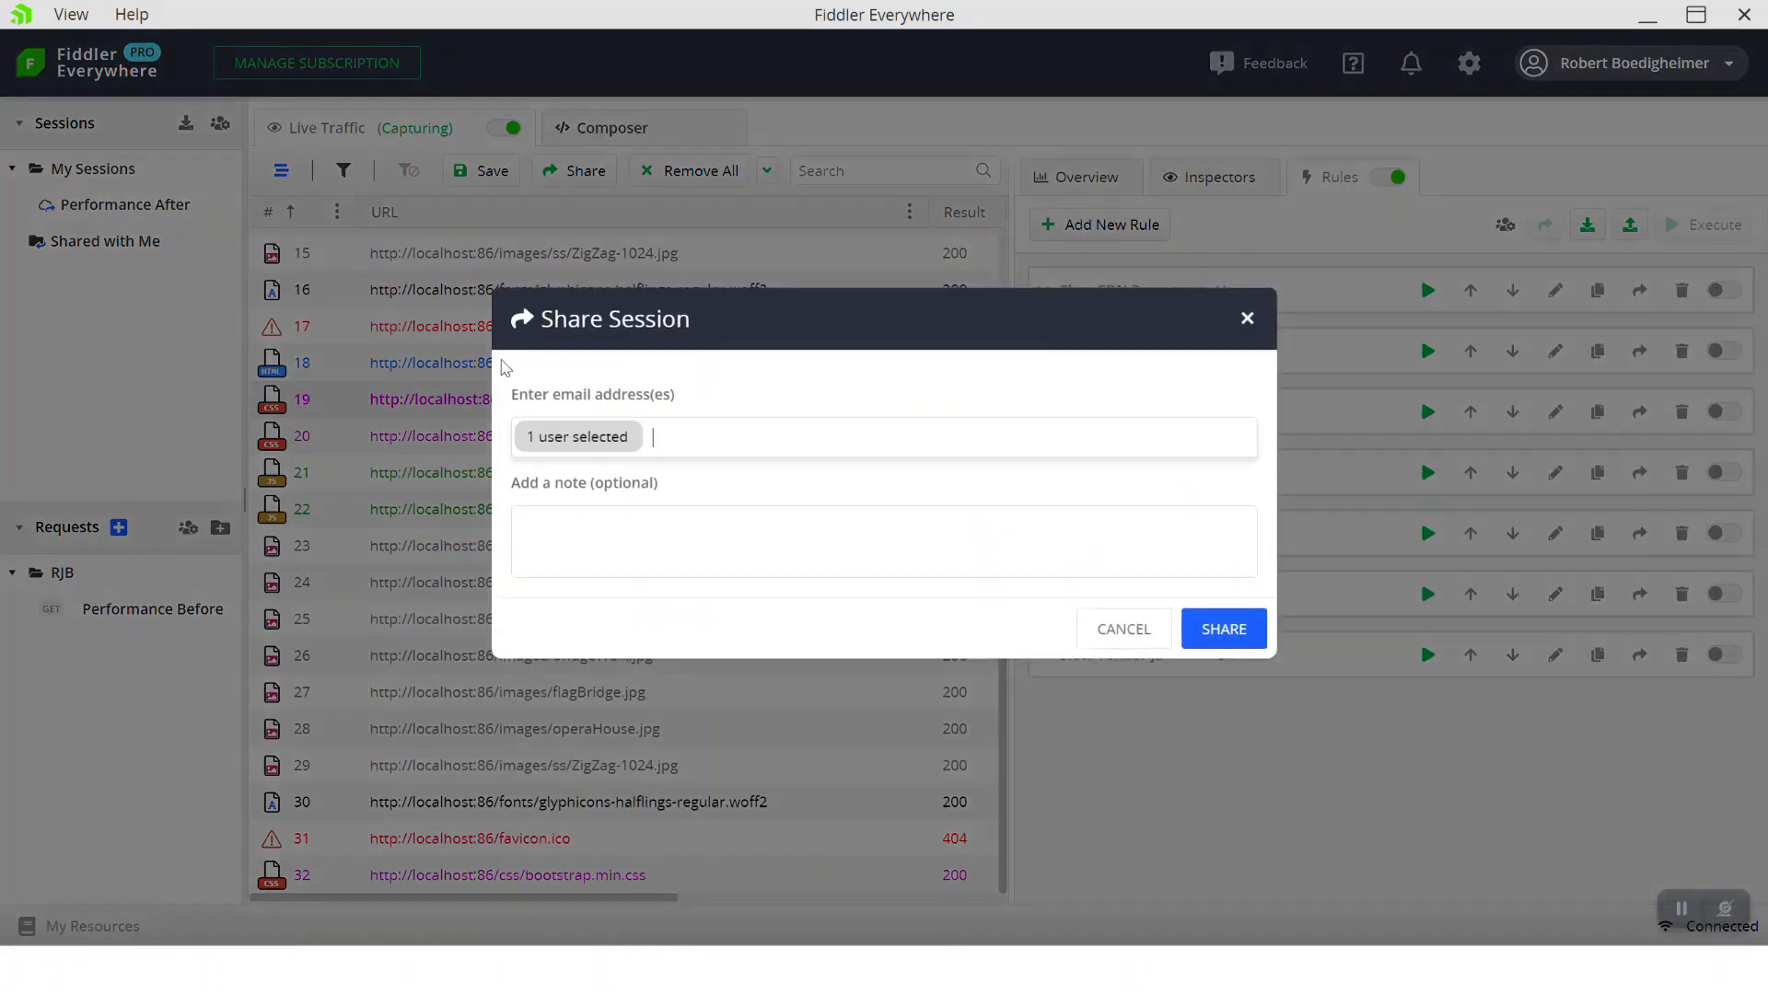
pyautogui.click(1107, 630)
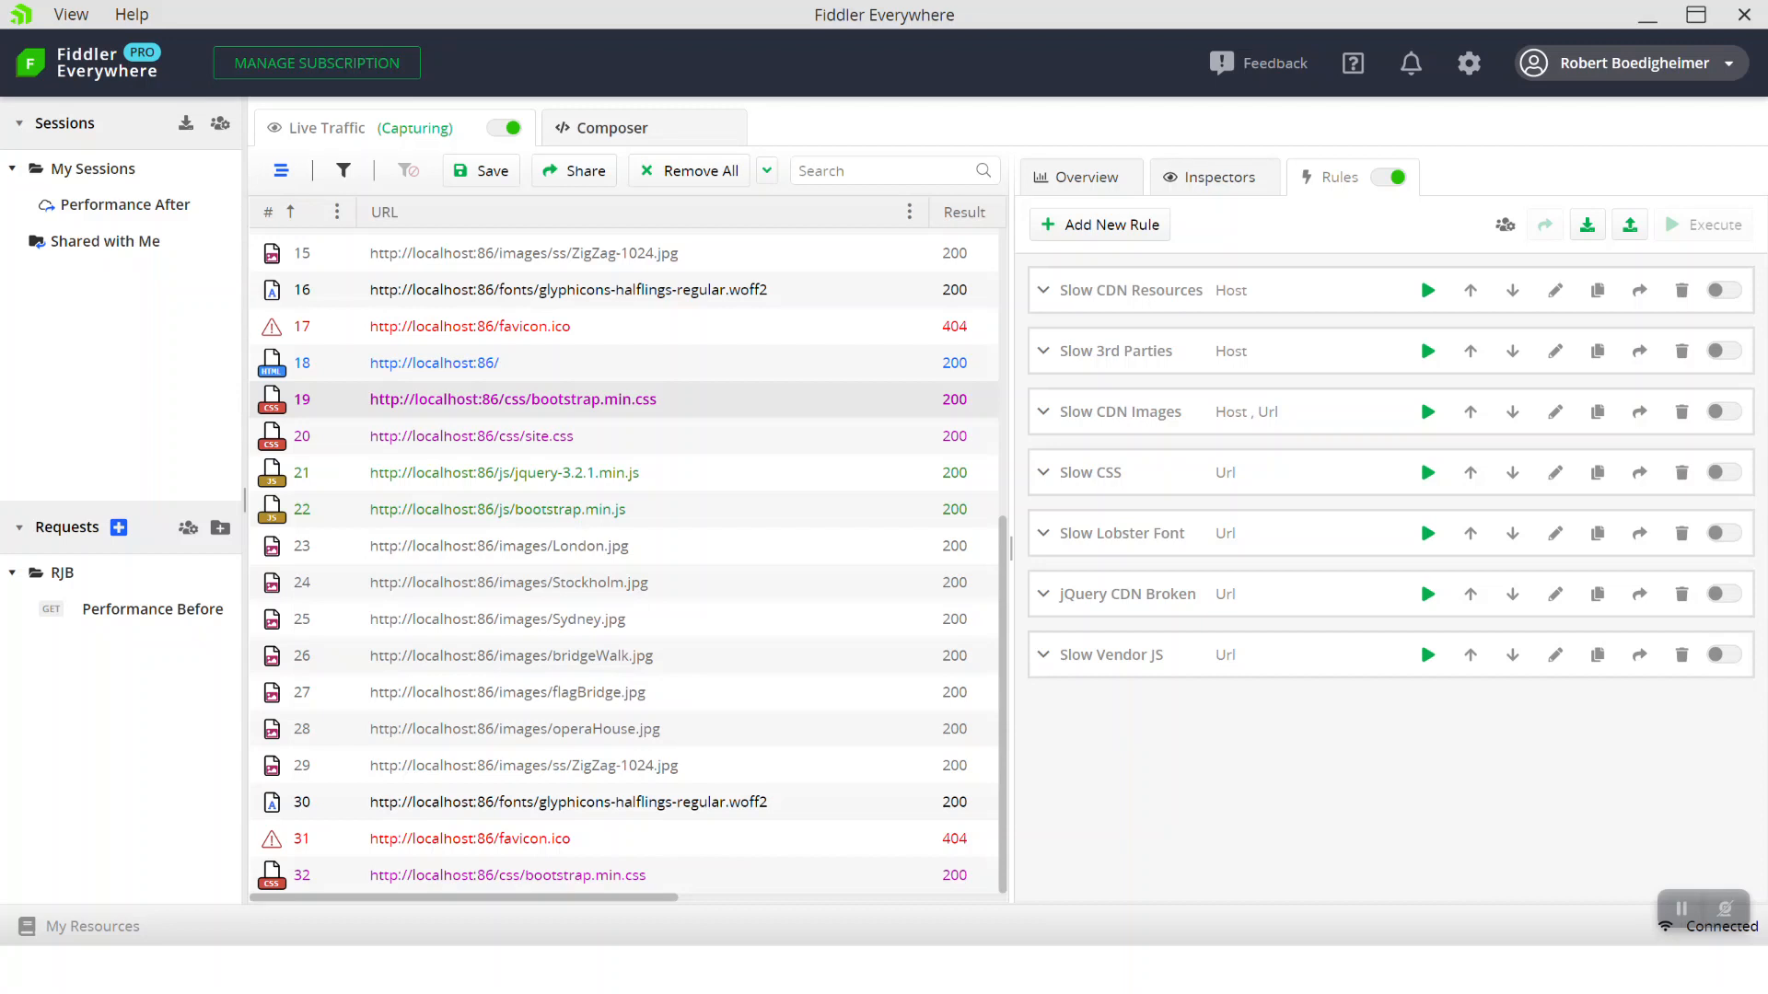
# Switch to the slide presentation and advance from the Fiddler Everywhere slide to the Resources slide
pyautogui.hotkey('alt', 'Tab')
pyautogui.hotkey('alt', 'Tab')
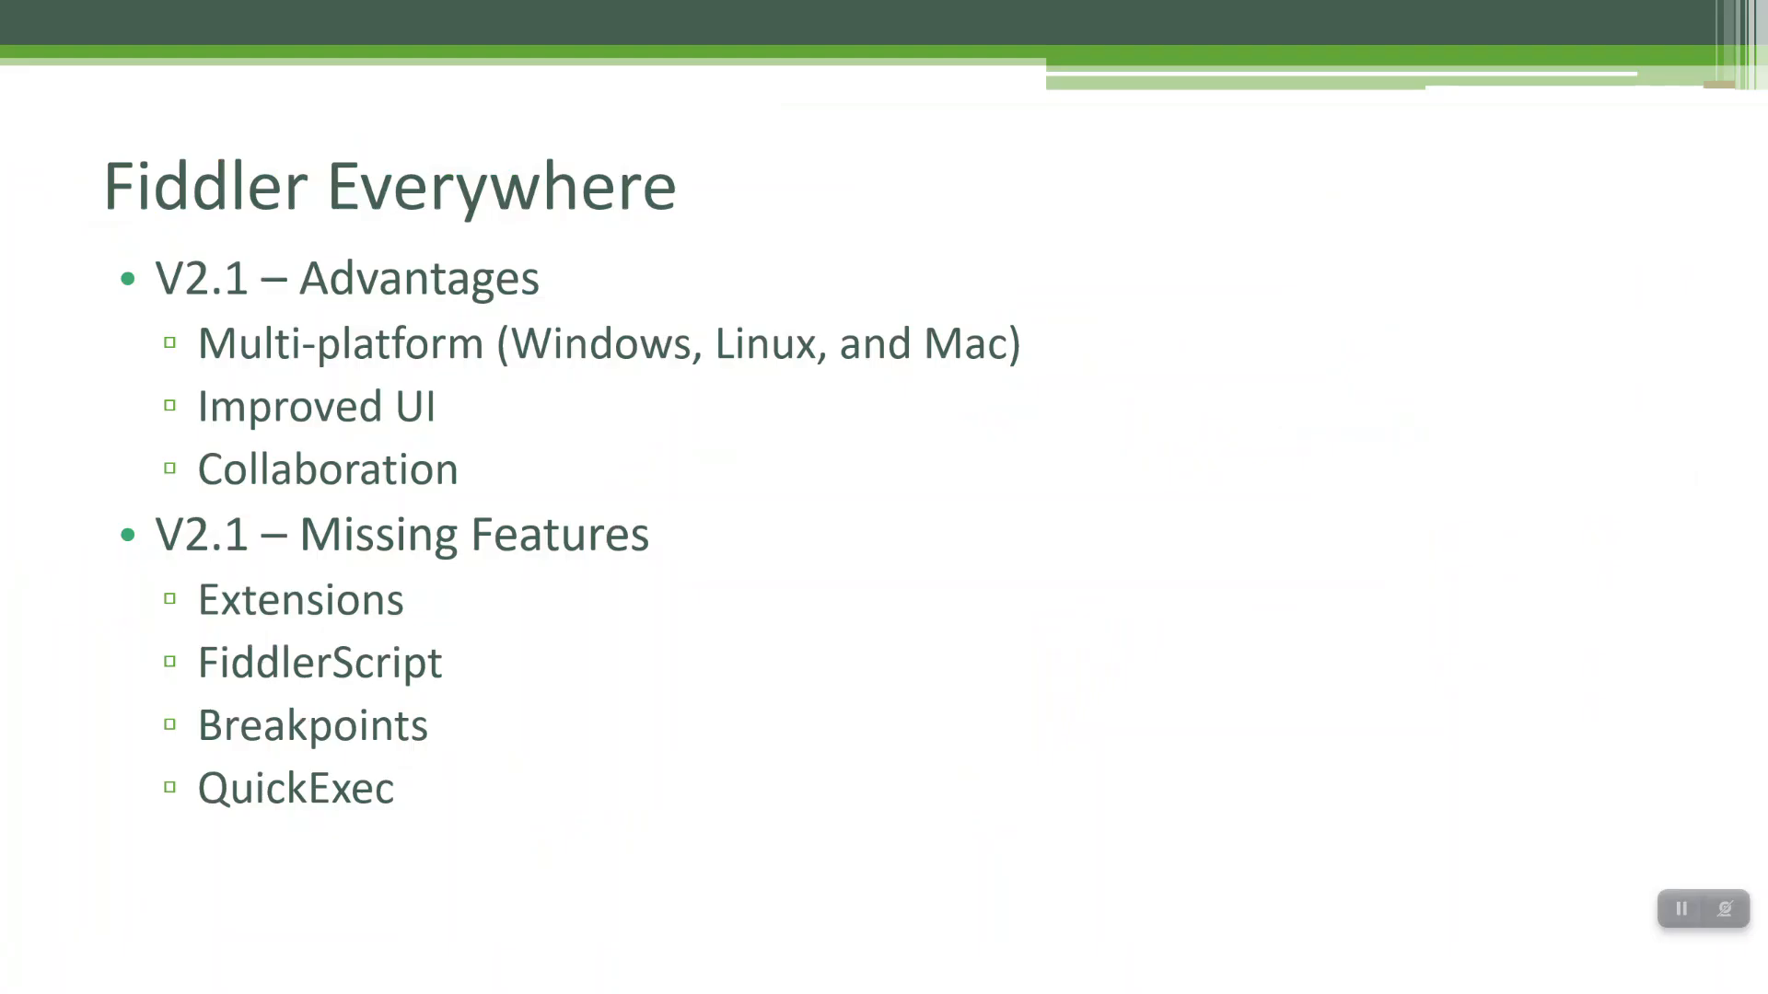
pyautogui.press('Right')
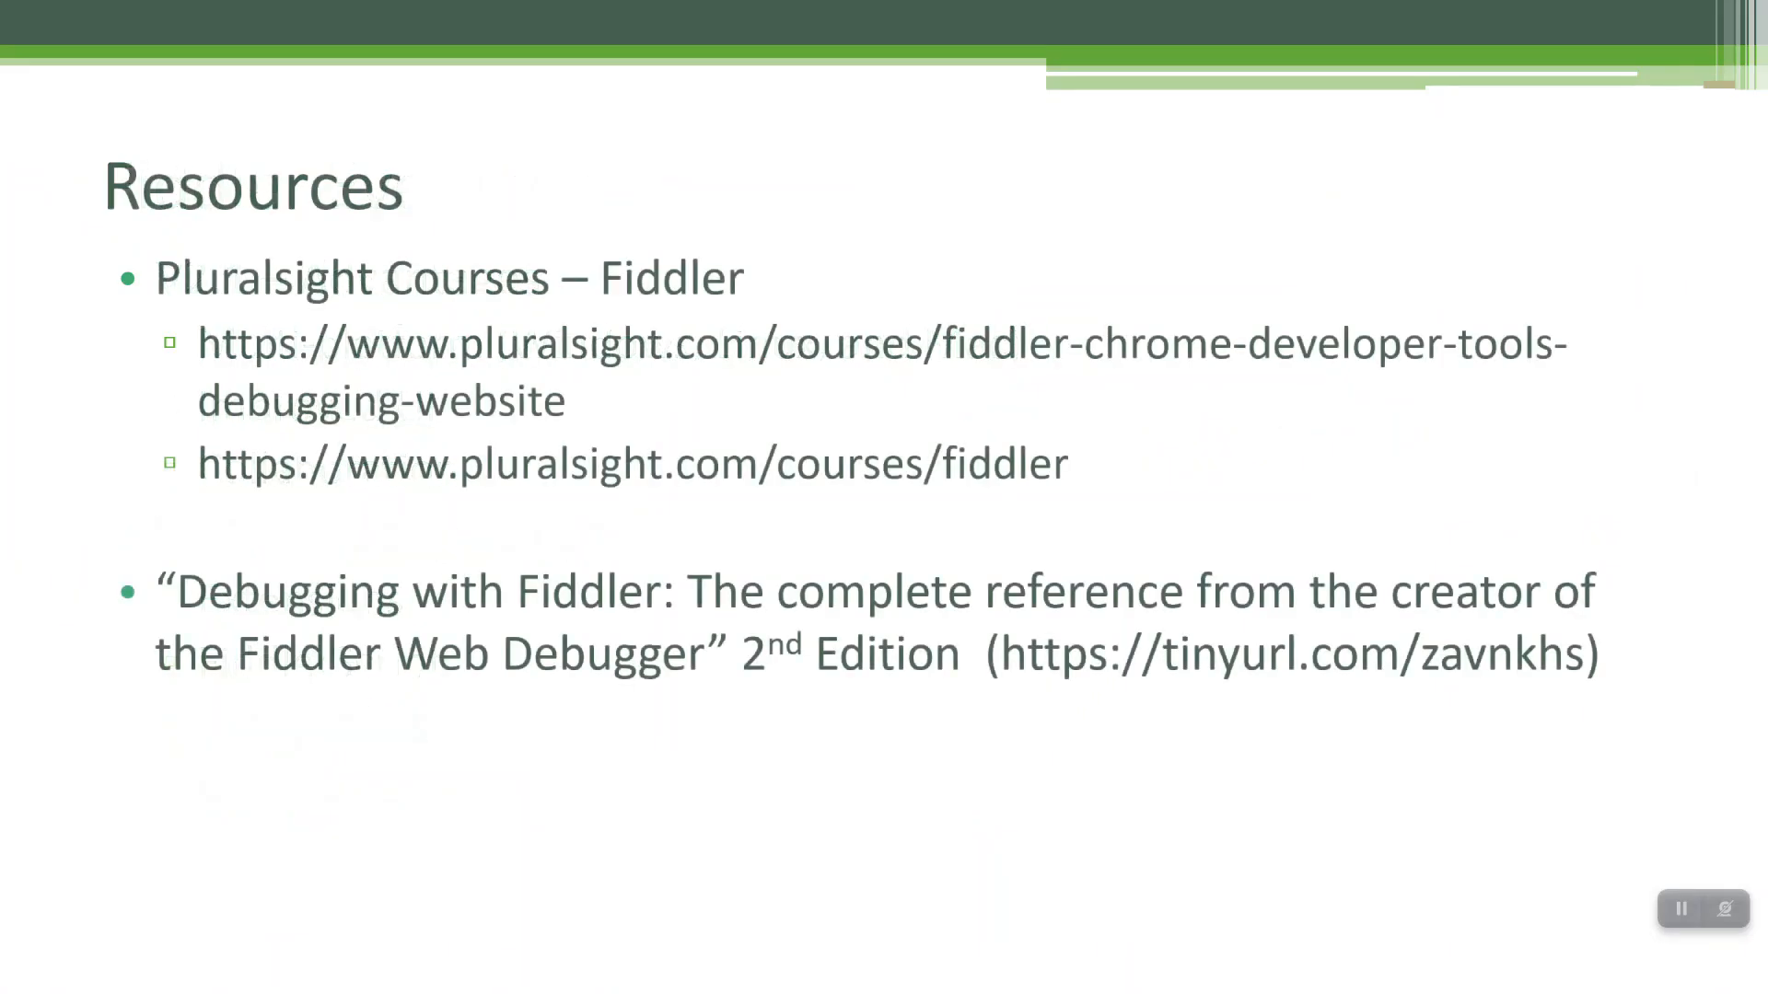